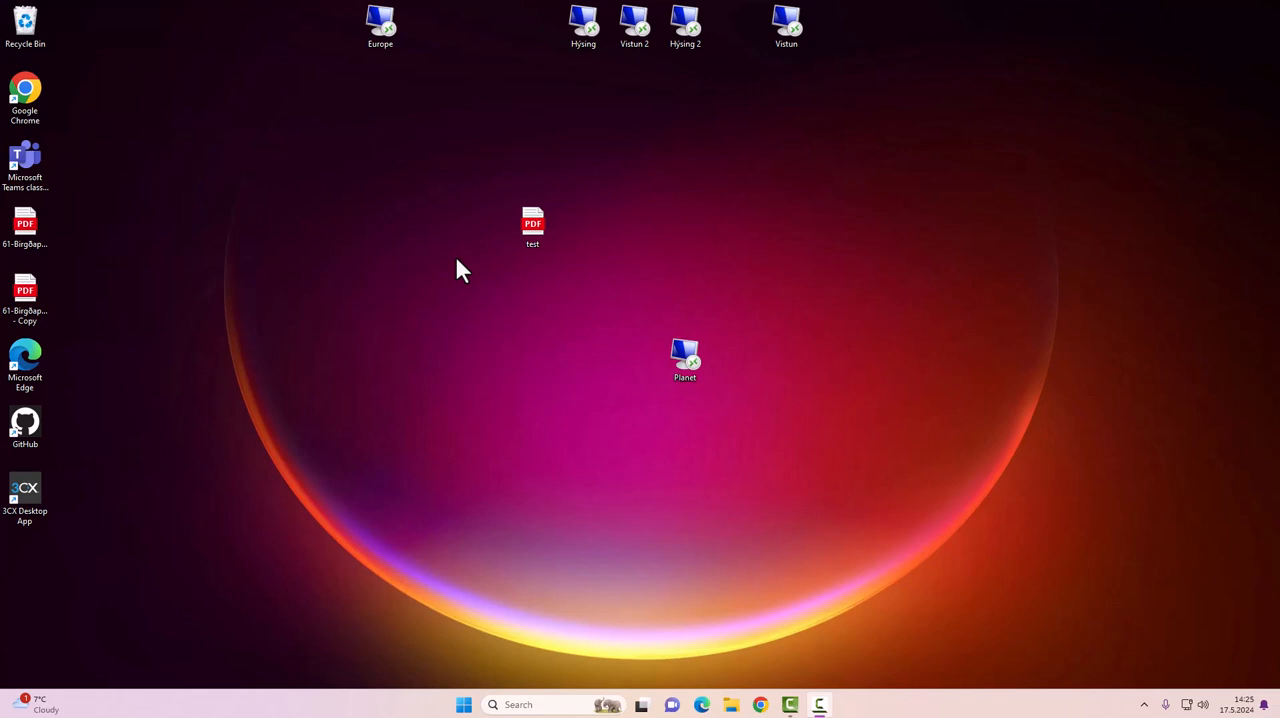
Shift the Planet shortcut on the desktop and search the computer for "remo" to find Remote Desktop Connection
drag(680, 362, 712, 330)
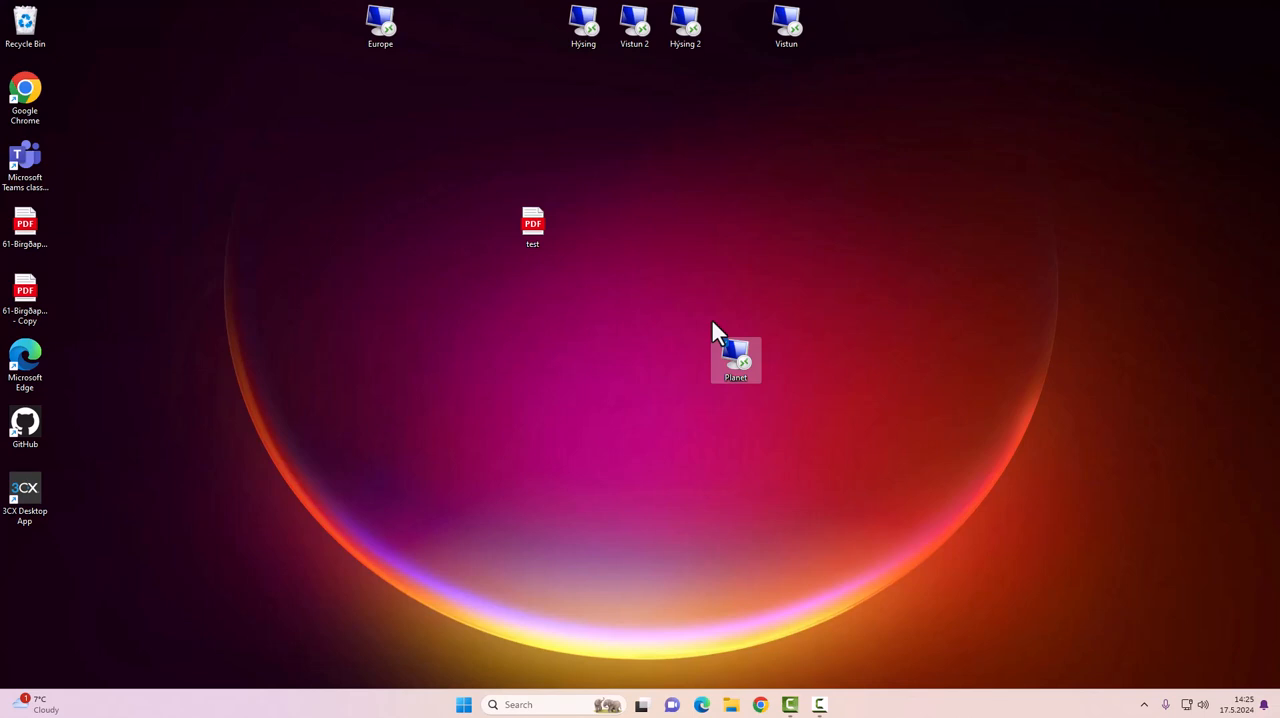
click(463, 706)
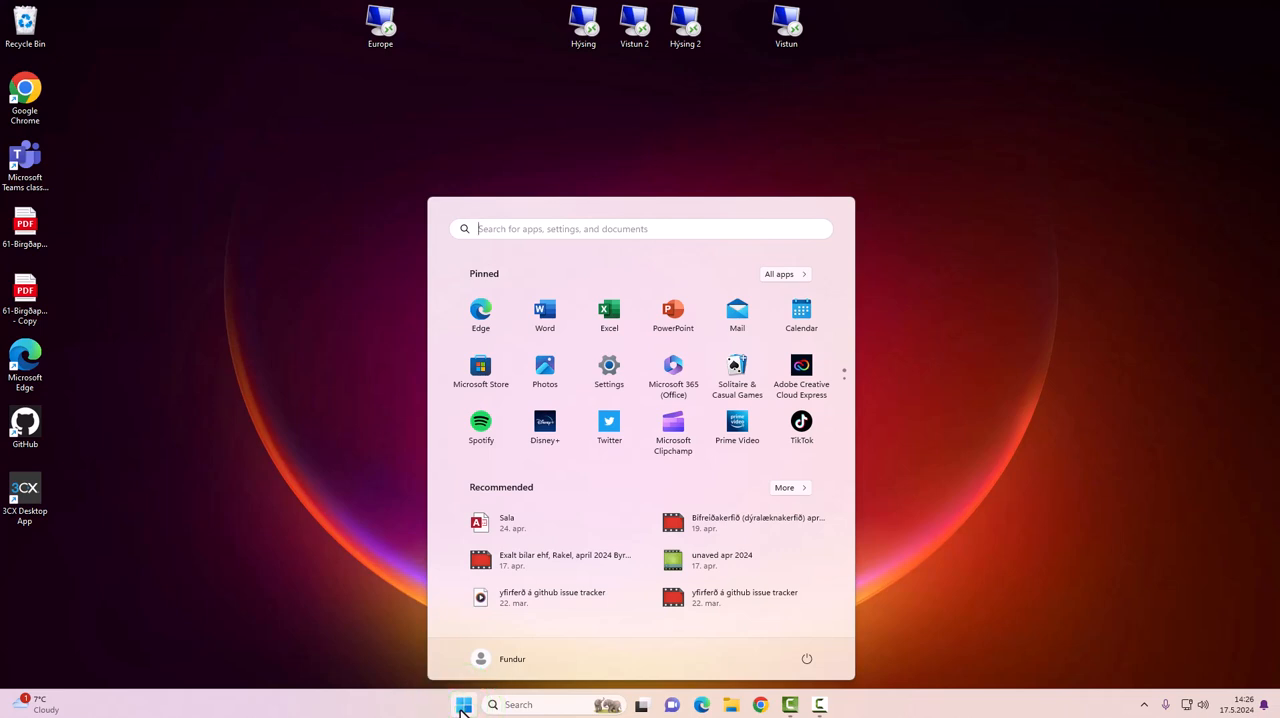
text(remo)
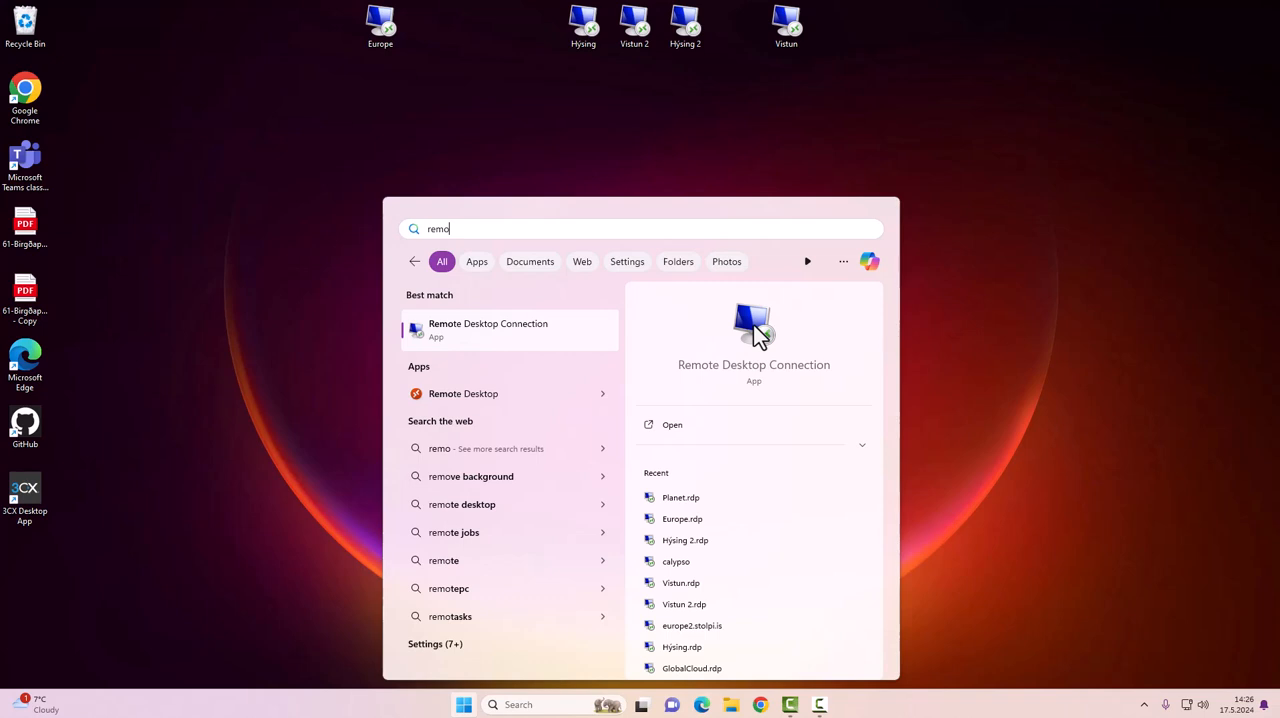
click(751, 168)
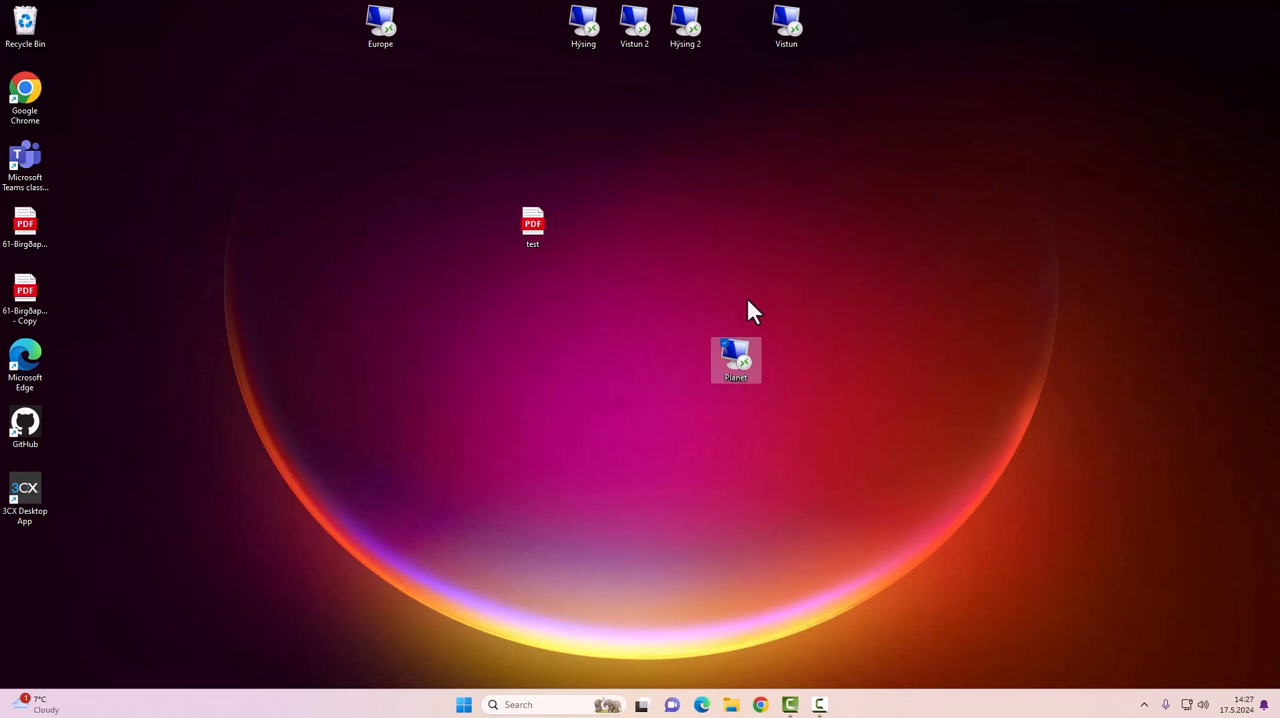
Move the Planet shortcut higher on the desktop, then open its remote connection and sign in with the account password
drag(733, 352, 733, 310)
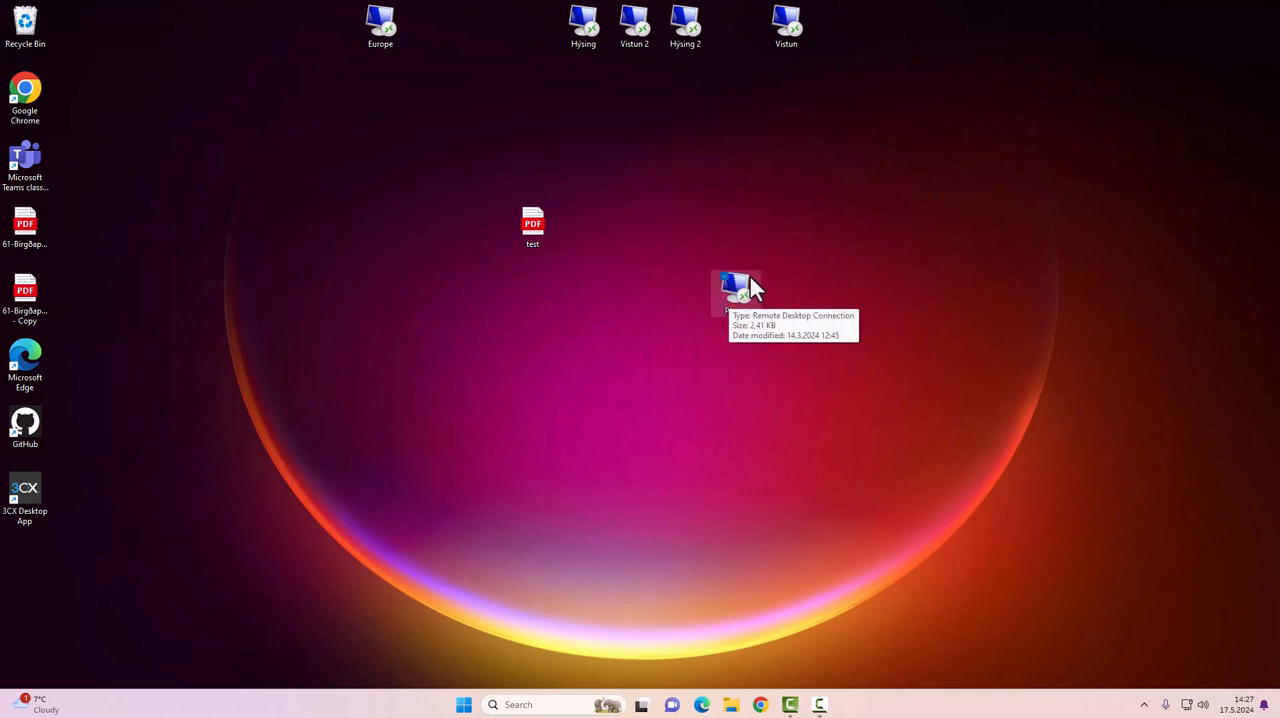
double_click(738, 292)
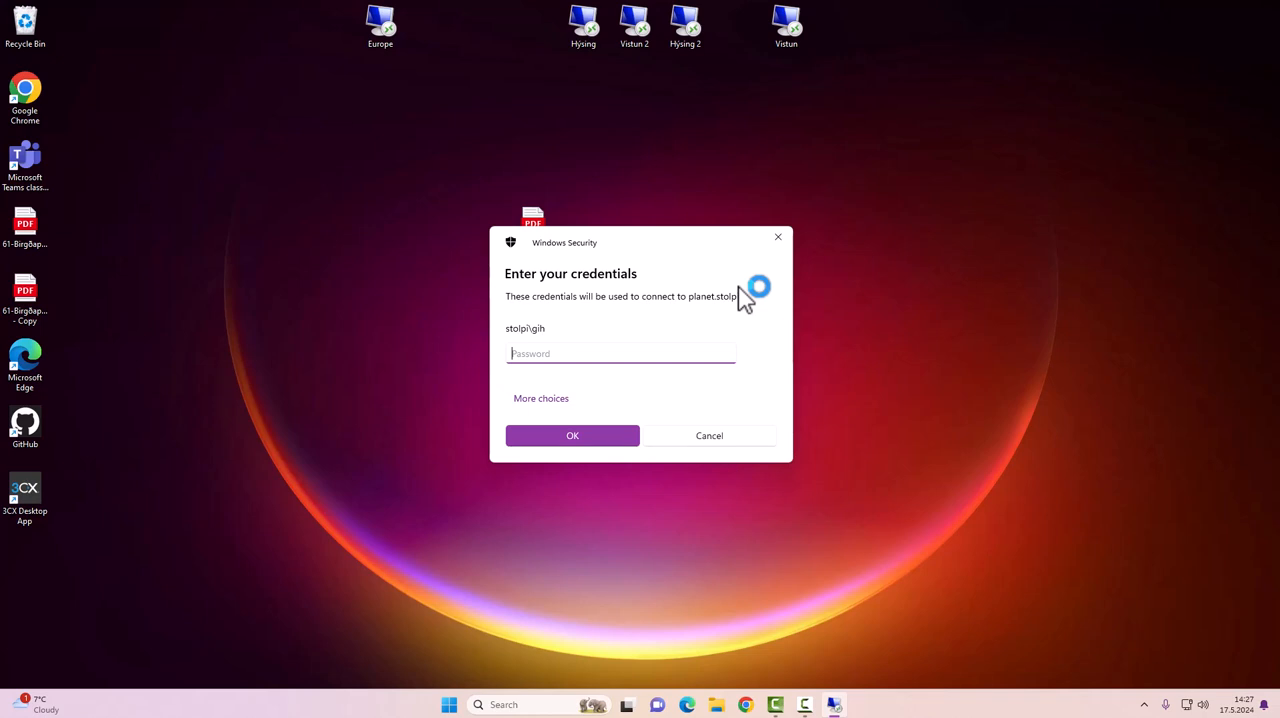
text(********)
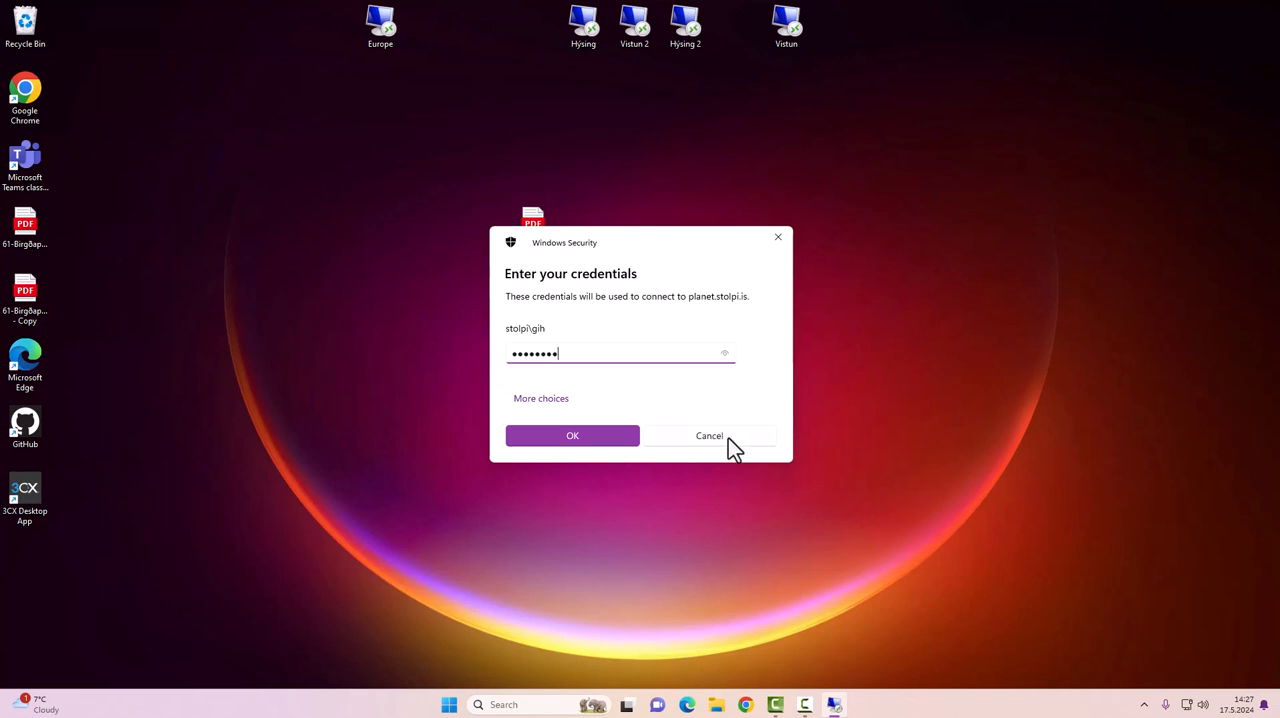
click(611, 435)
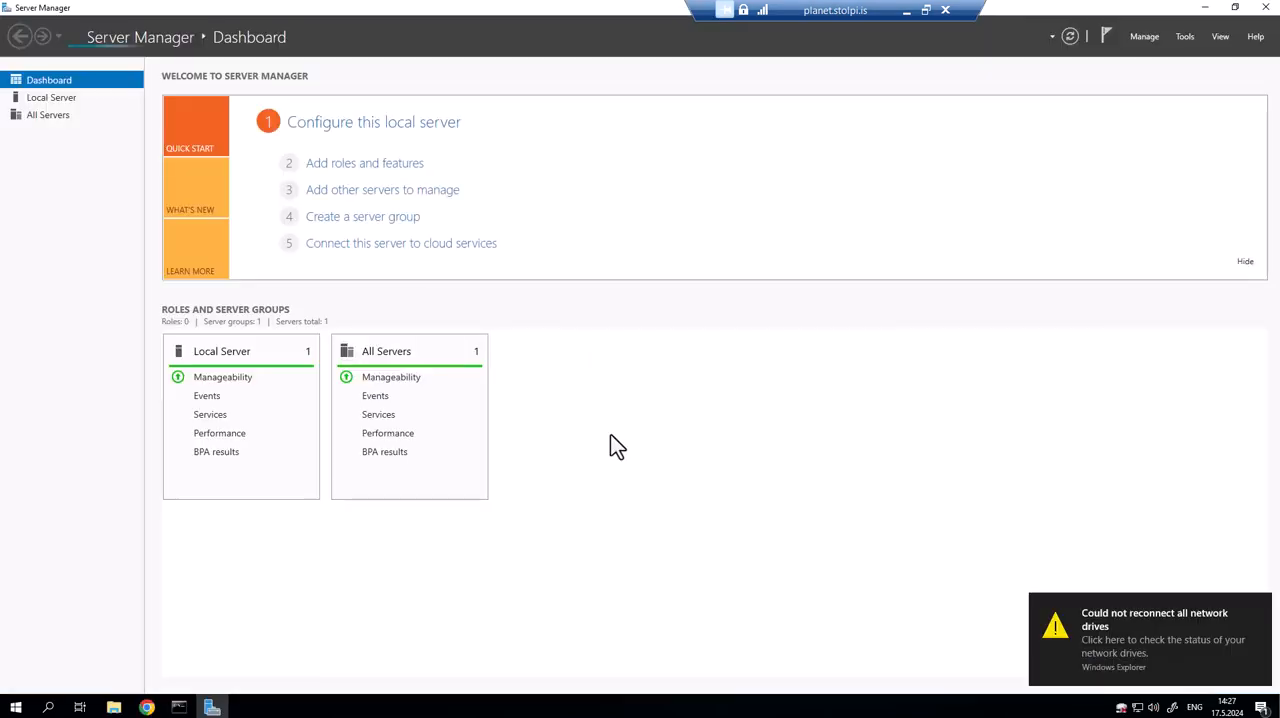
Clear the remote desktop by closing Server Manager, centring the connection bar and dismissing the network drives notification
click(1262, 7)
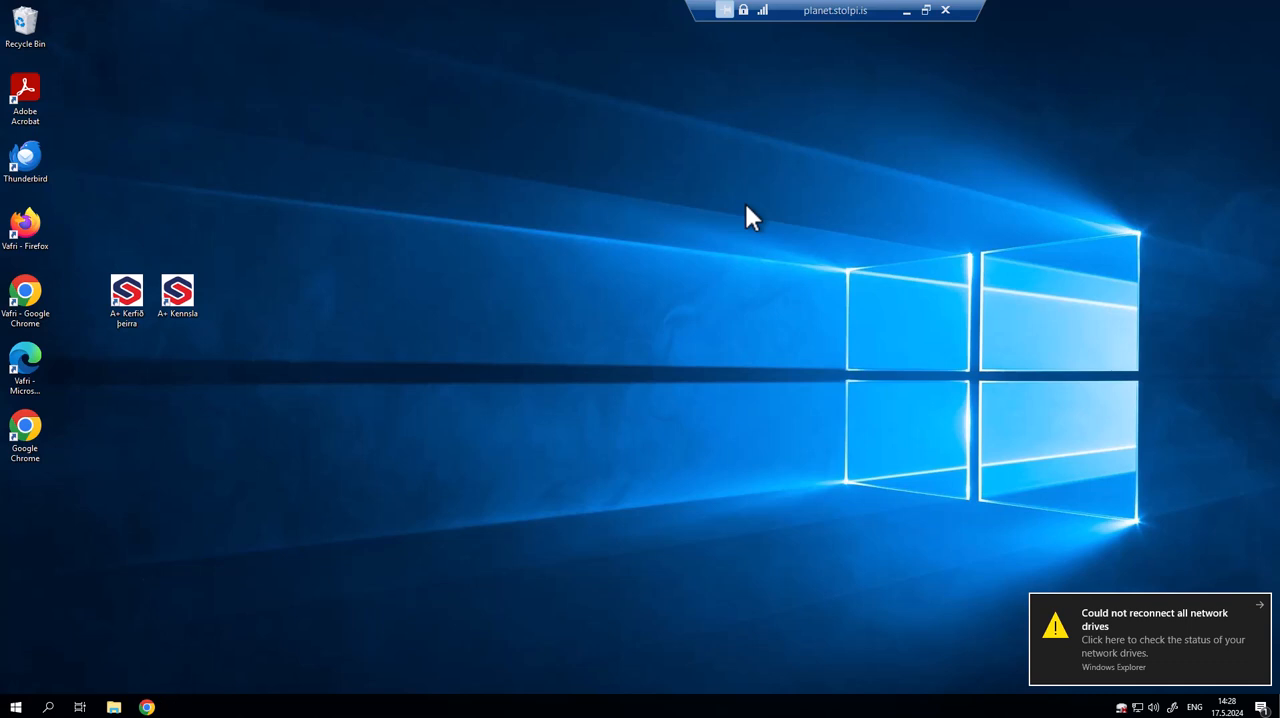
drag(856, 9, 668, 10)
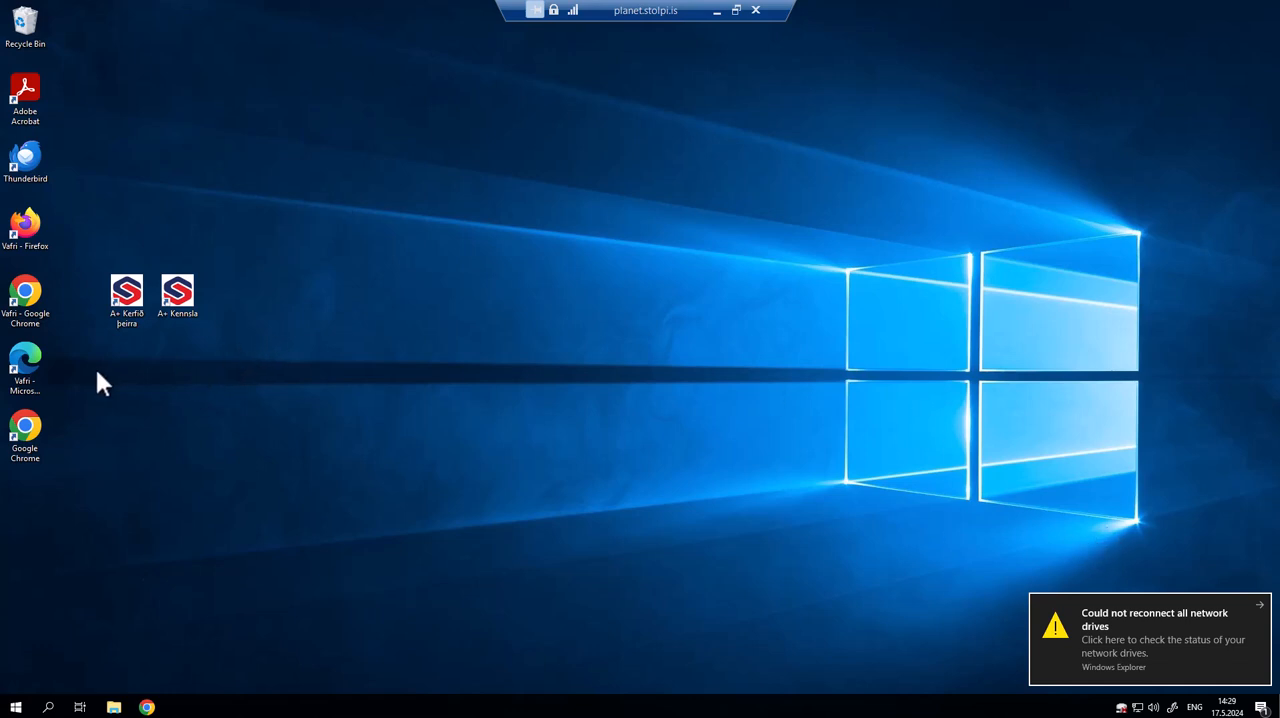
click(1257, 604)
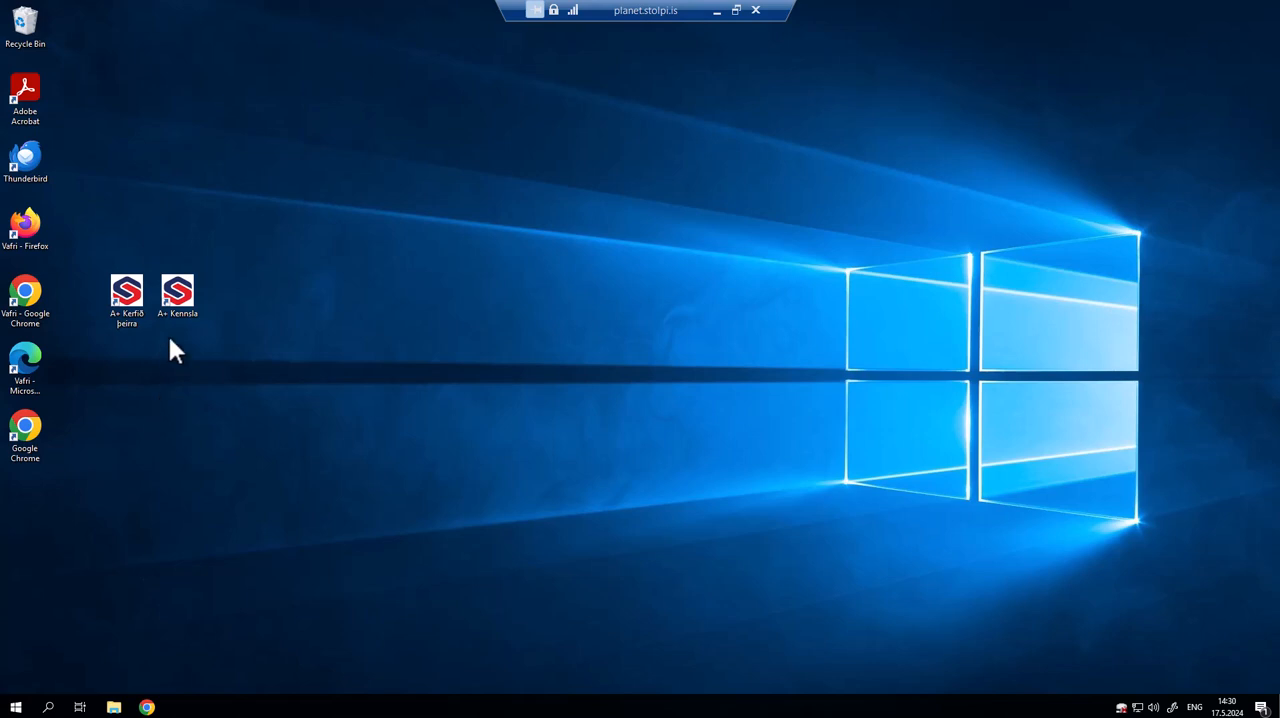
Move the A+ Kennsla shortcut away from A+ Kerfið þeirra and launch A+ Kennsla
drag(182, 289, 215, 285)
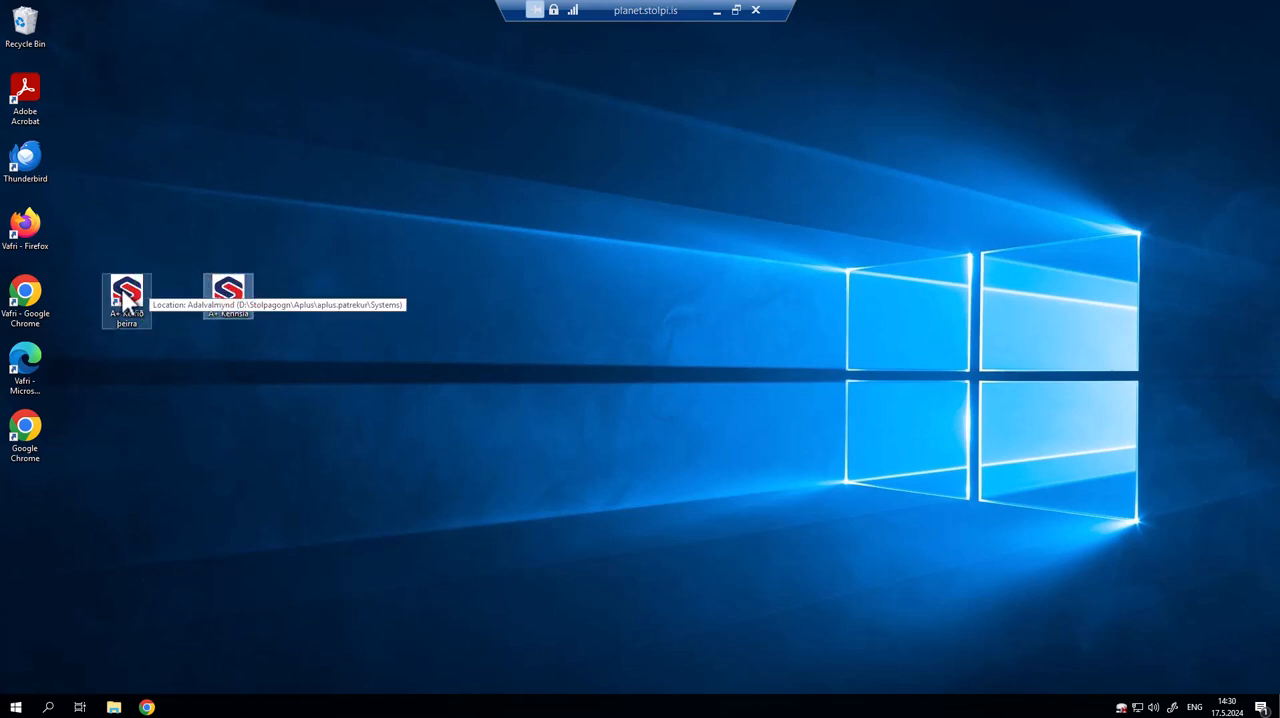
click(138, 292)
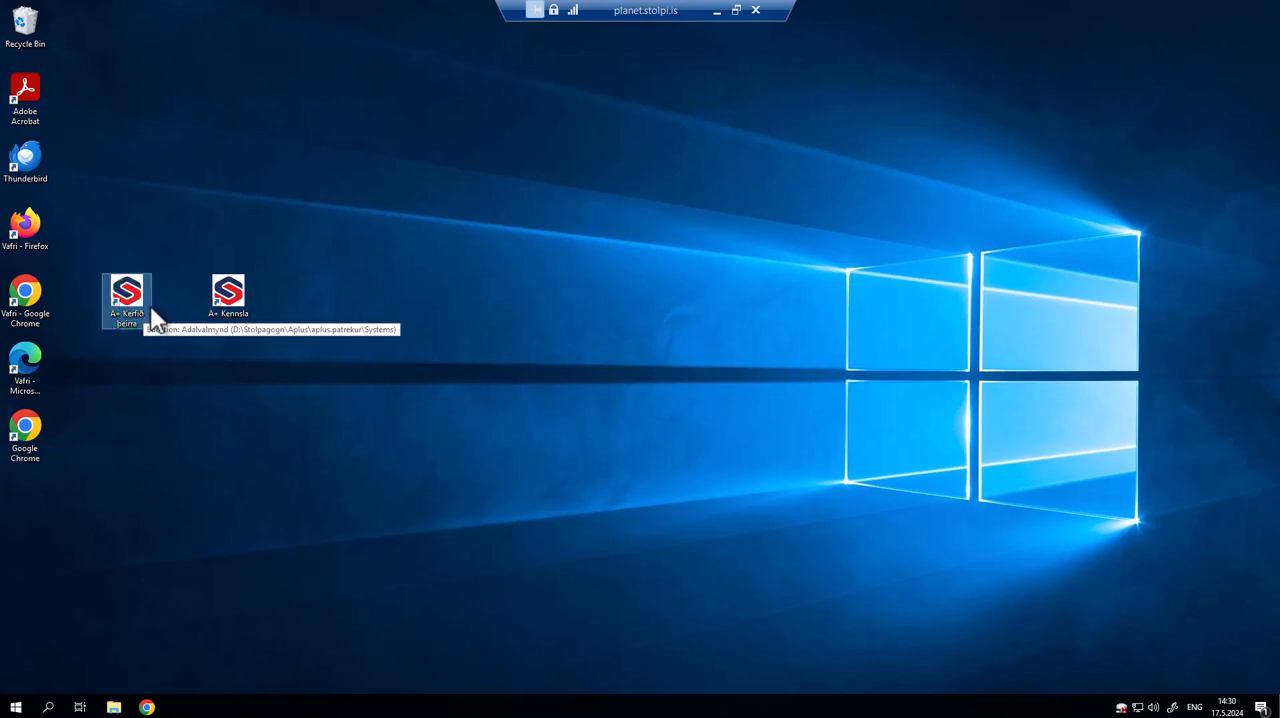
double_click(232, 291)
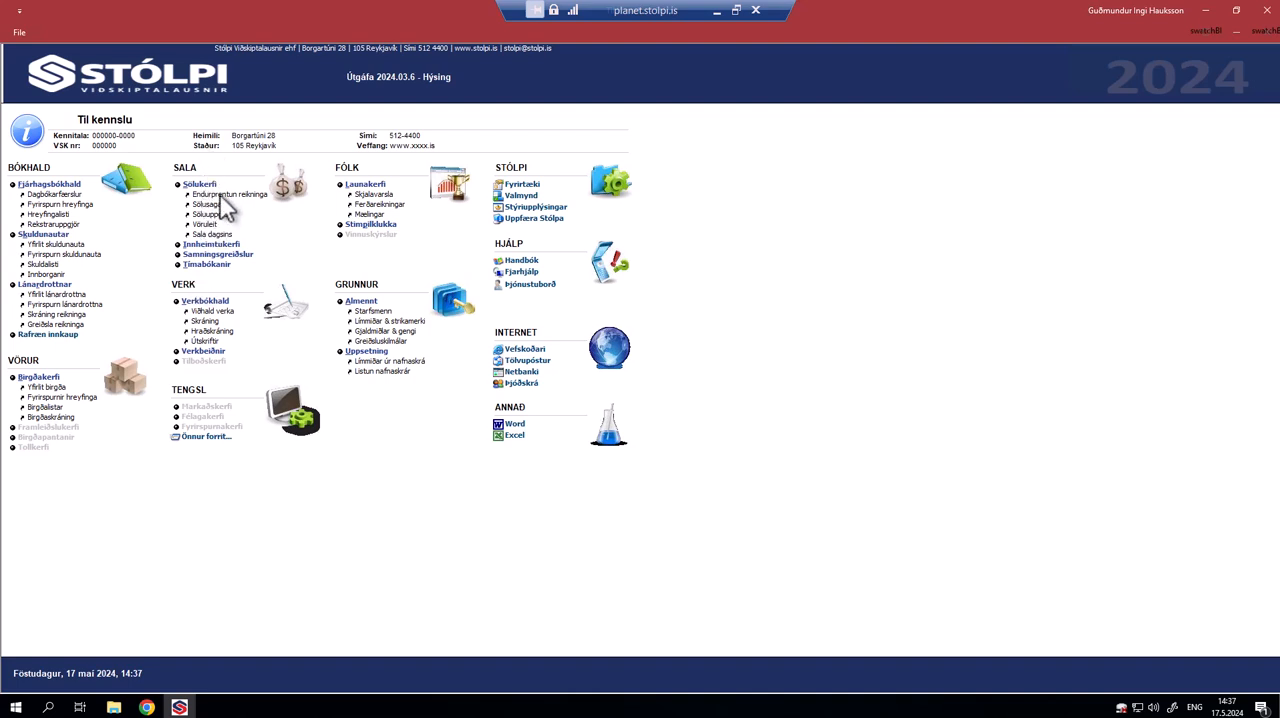
View the Skuldunautar record form from the Almennt section under Grunnur, then close the form
click(362, 302)
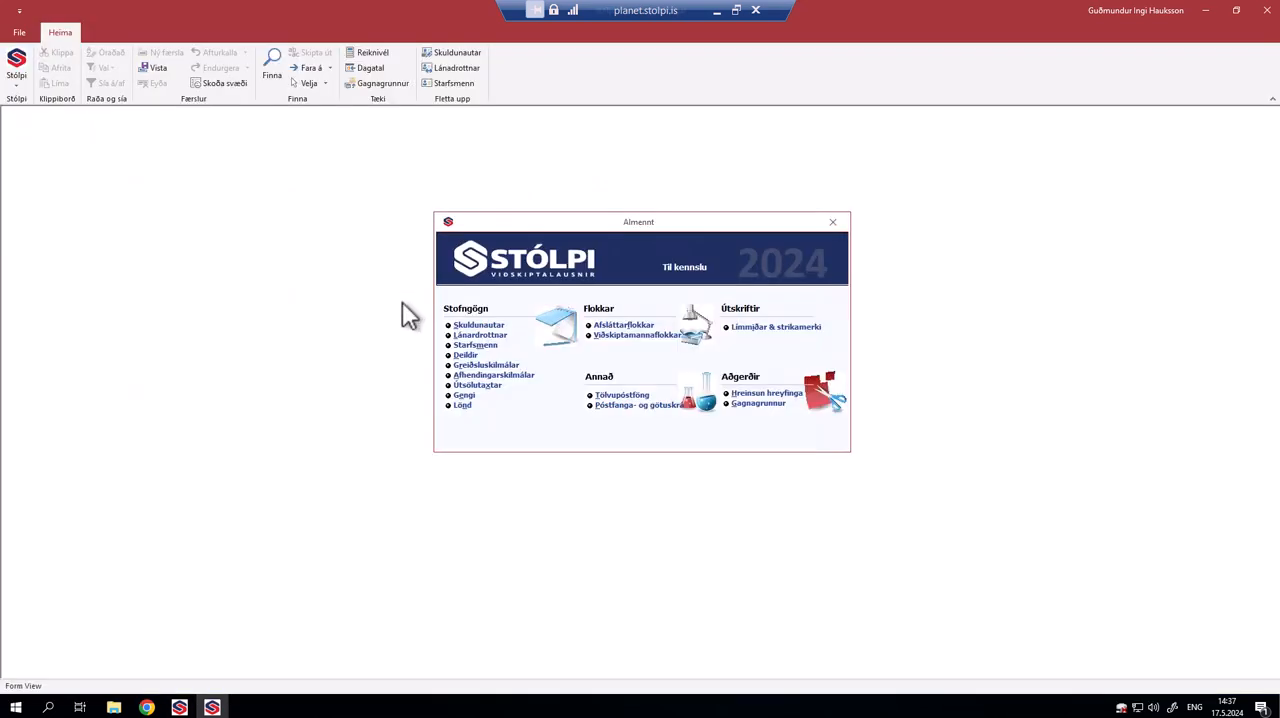
click(482, 326)
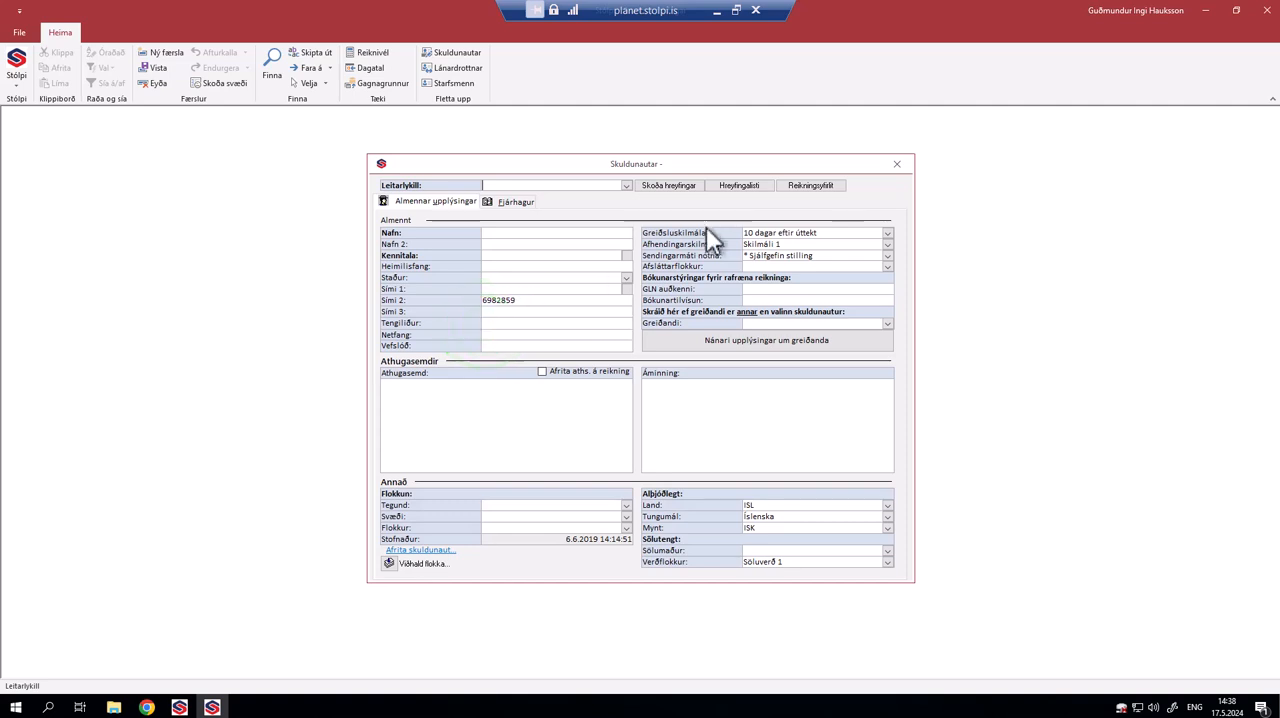
click(897, 165)
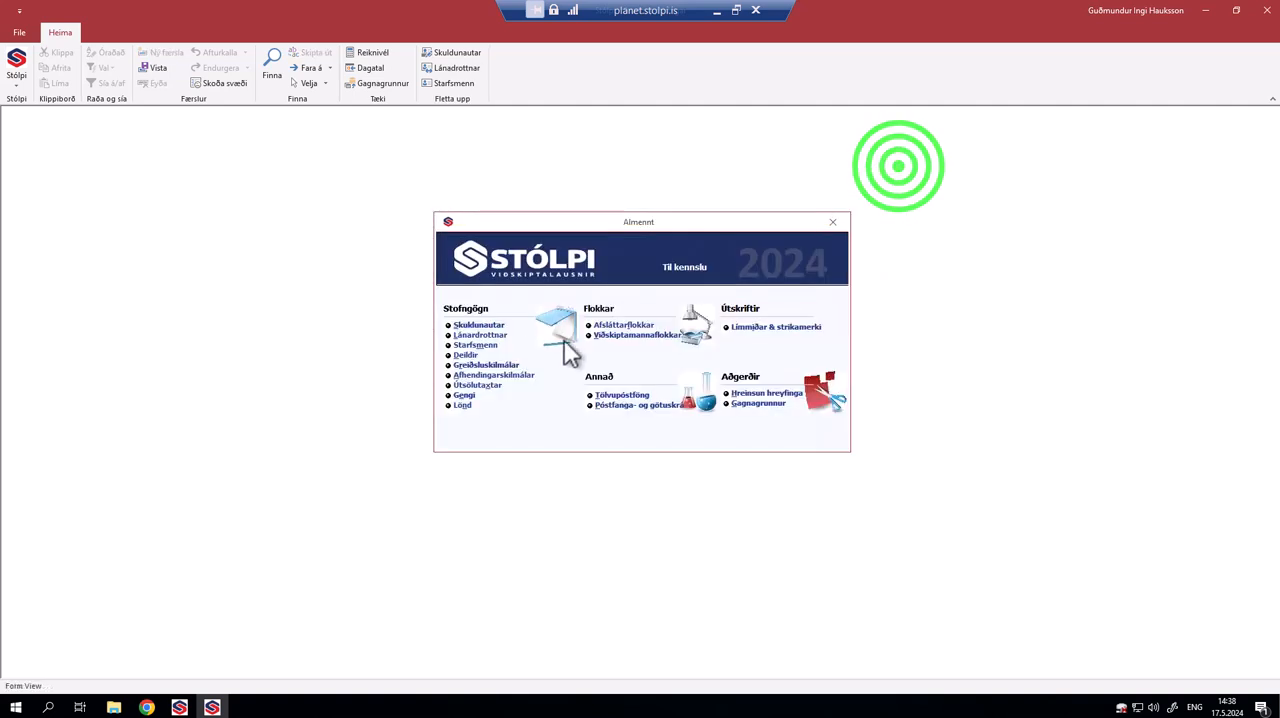
Return to the main Stólpi window, open Yfirlit skuldunauta from the Skuldunautar system and reposition the overview window
click(179, 705)
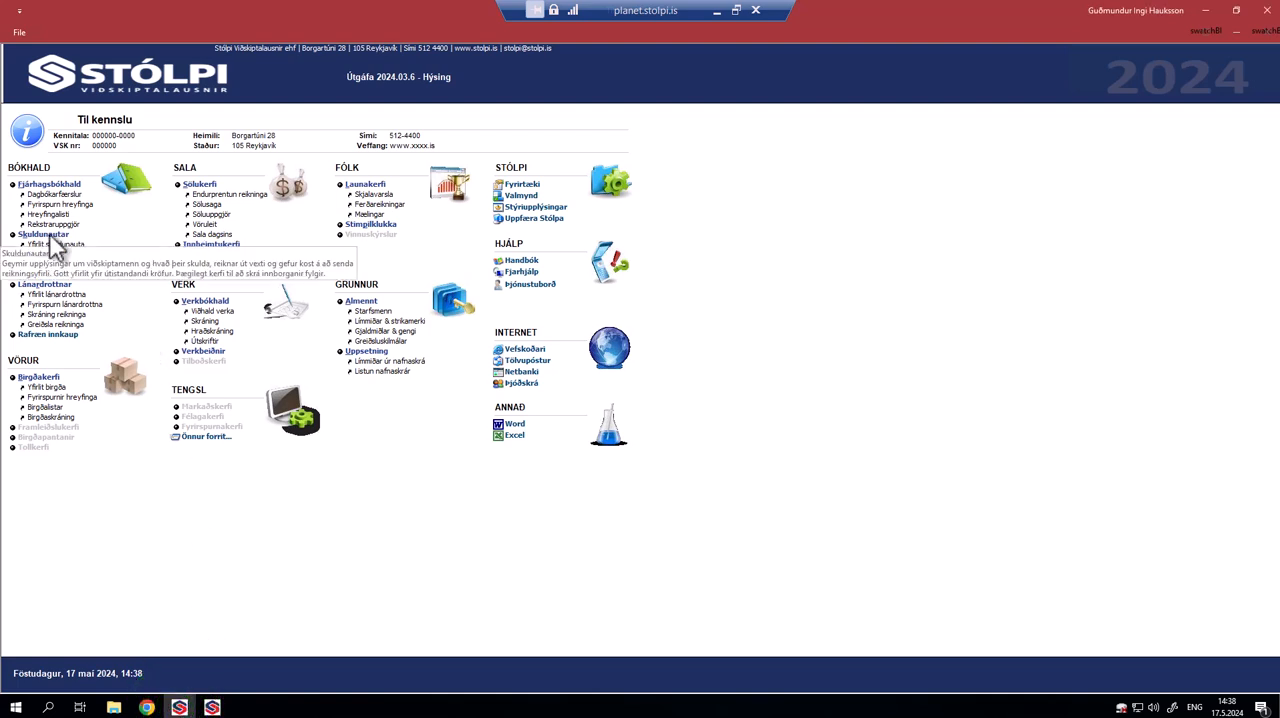
click(52, 244)
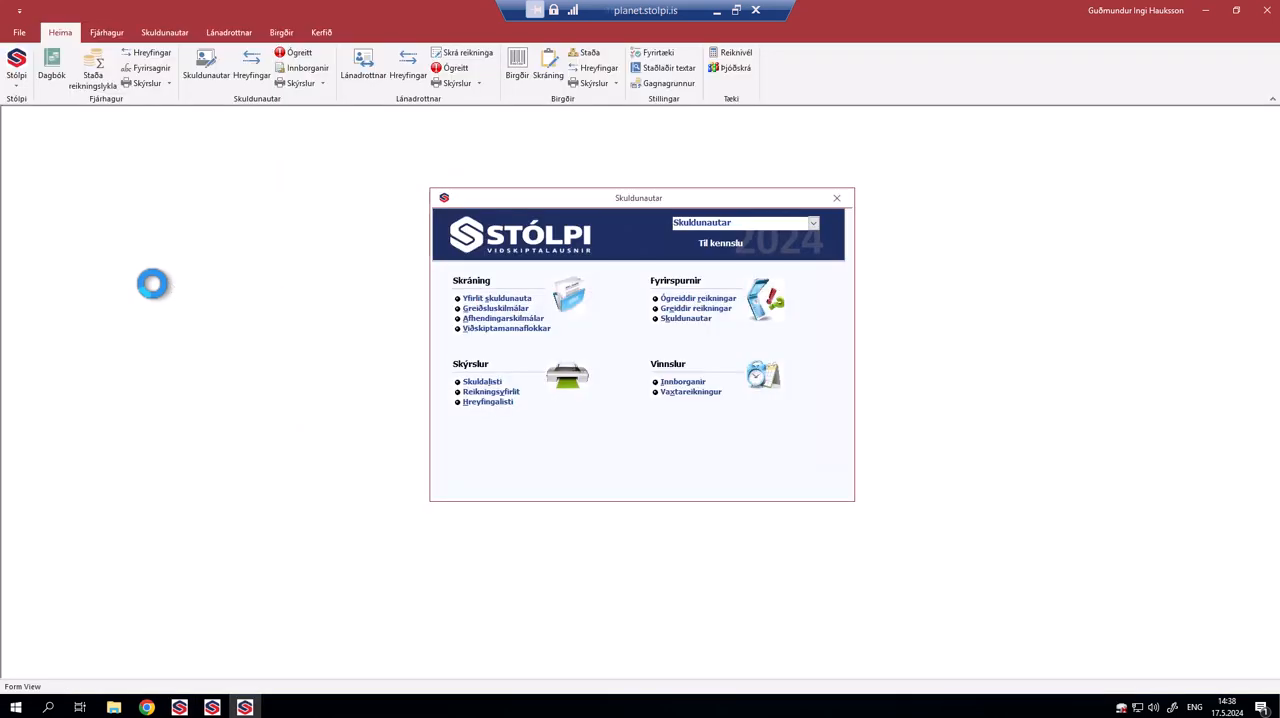
click(487, 300)
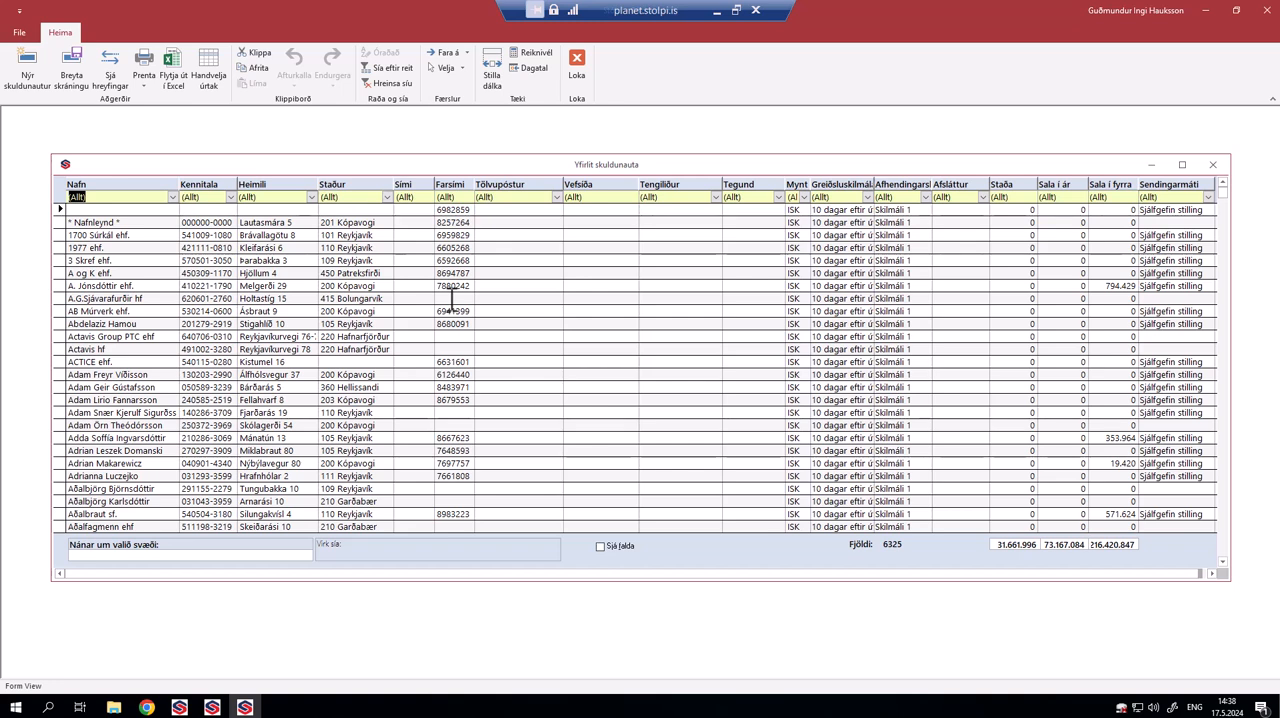
drag(476, 165, 455, 155)
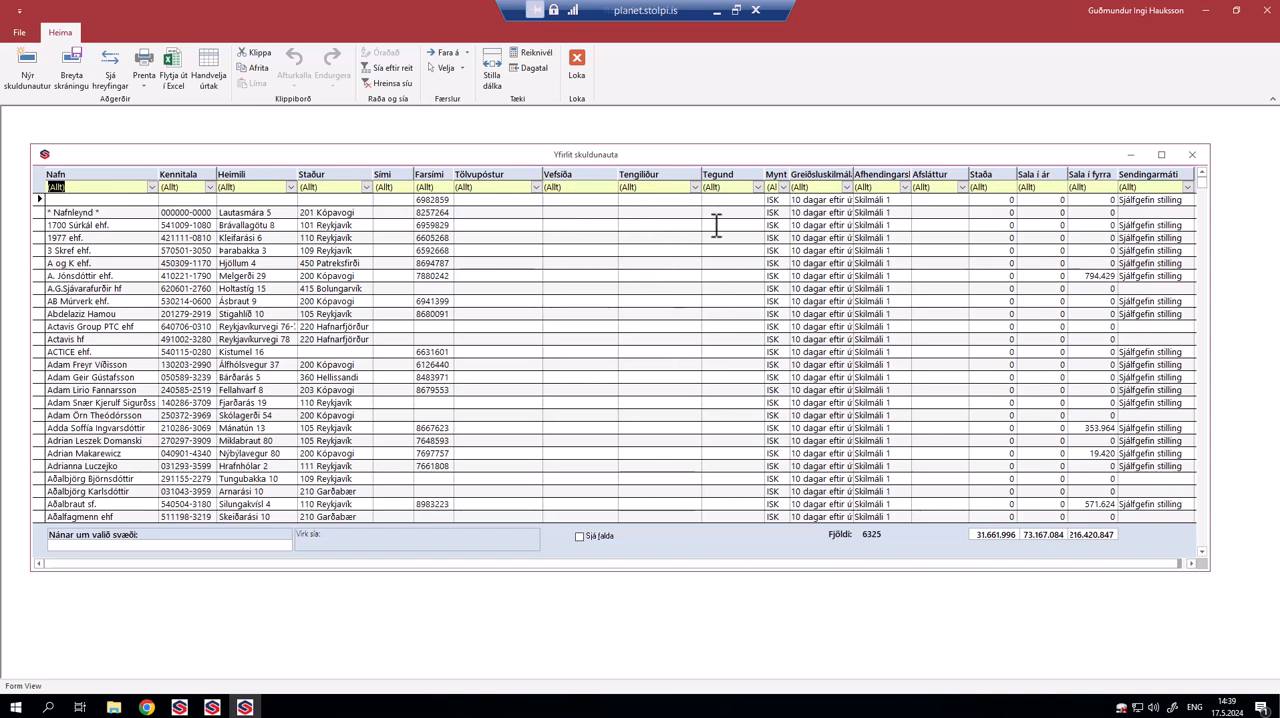
Hide the Tengiliður, Tegund and Mynt columns of the debtor overview by setting their widths to 0 cm
click(492, 60)
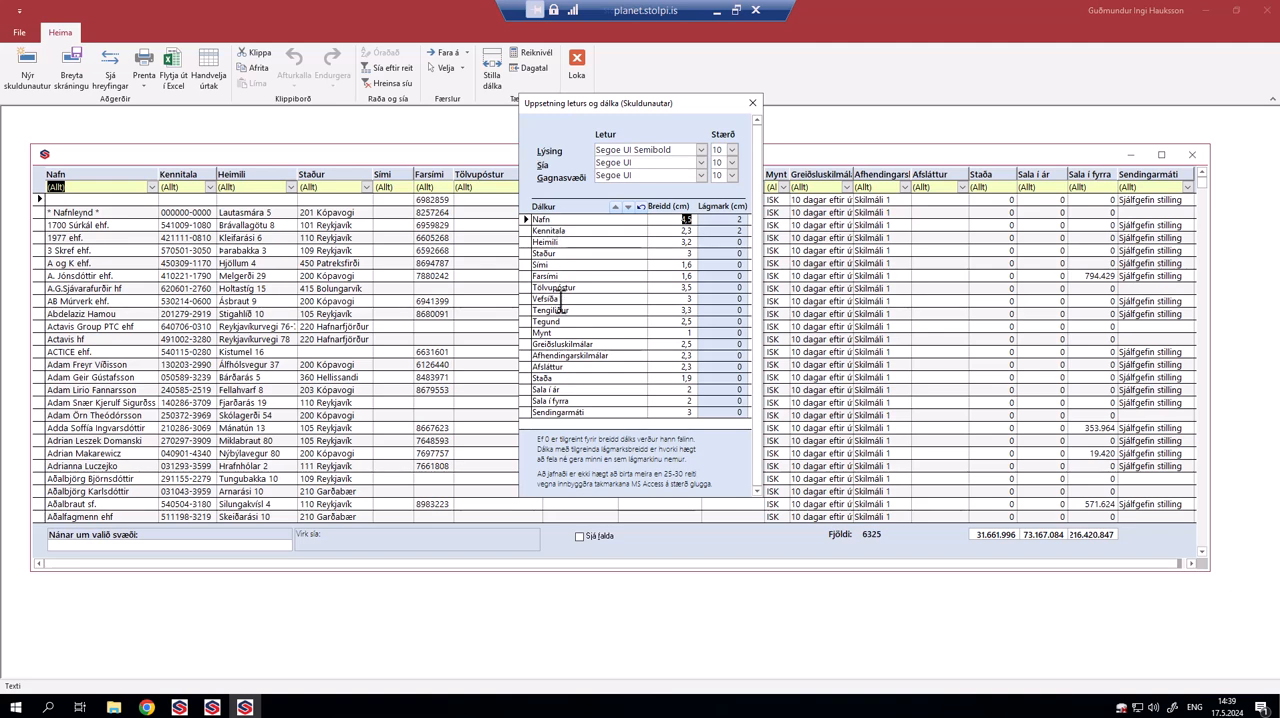
click(680, 310)
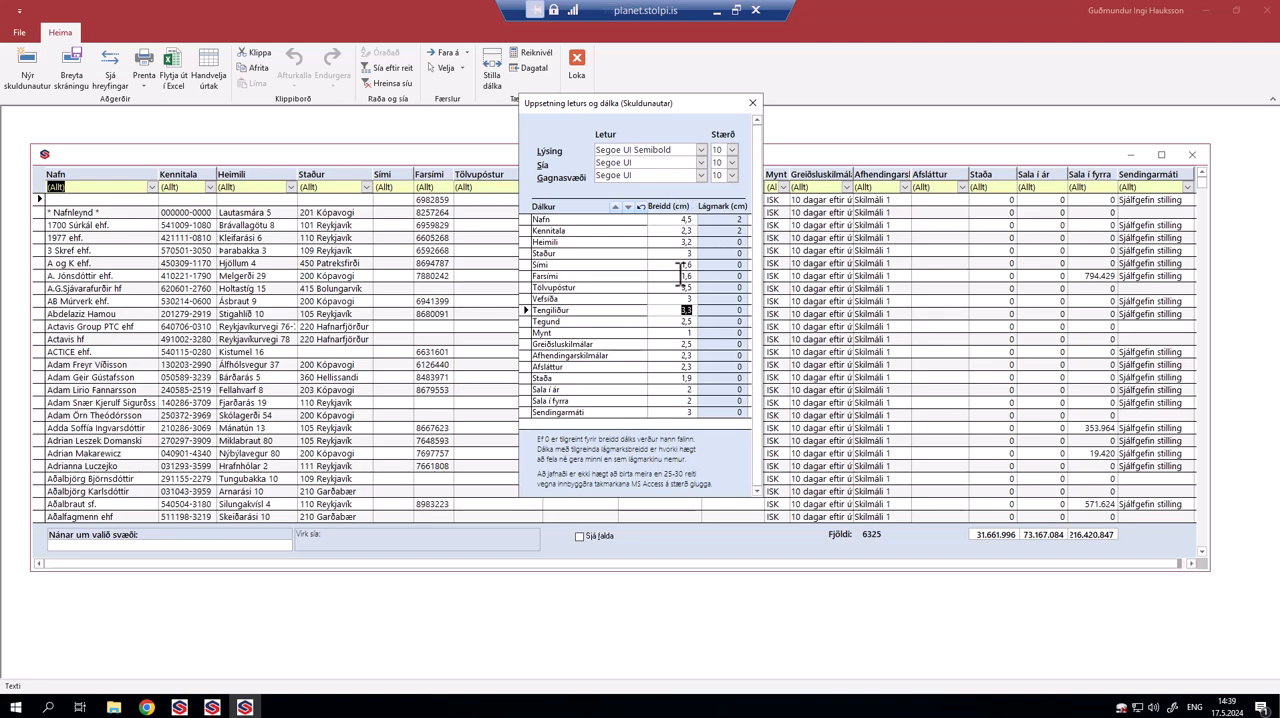
click(682, 310)
text(0)
key(Down)
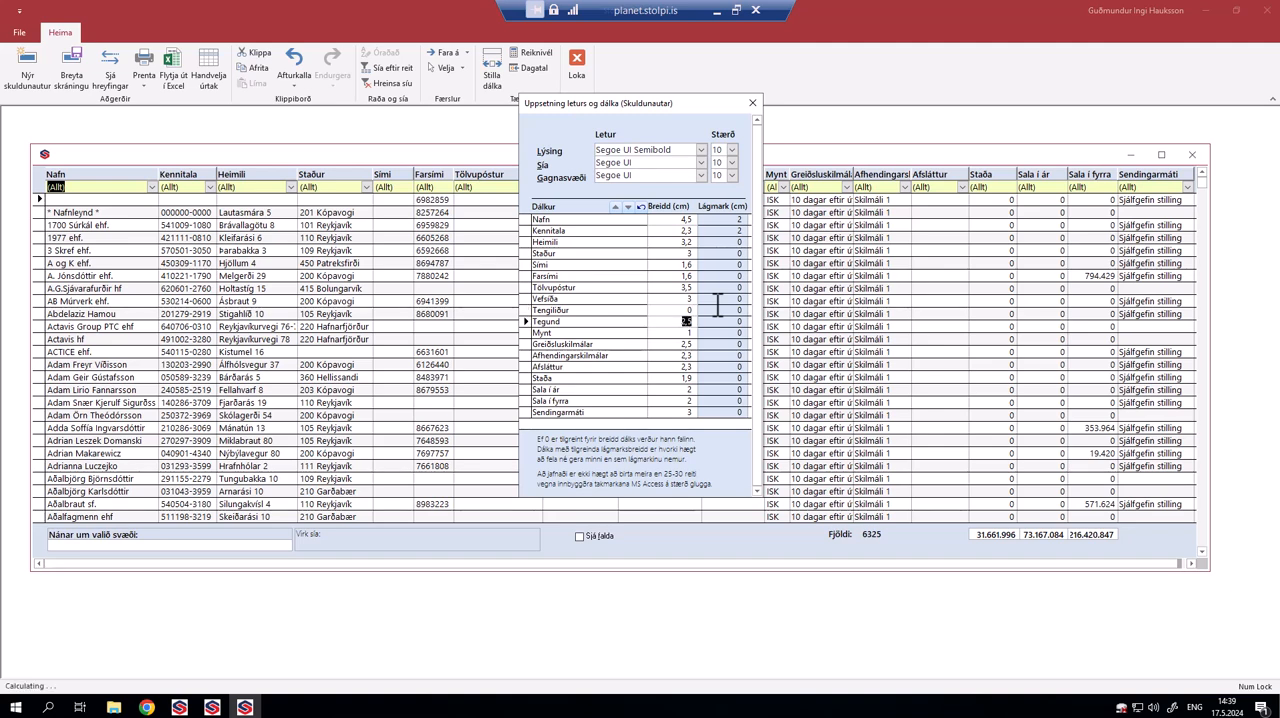
click(566, 310)
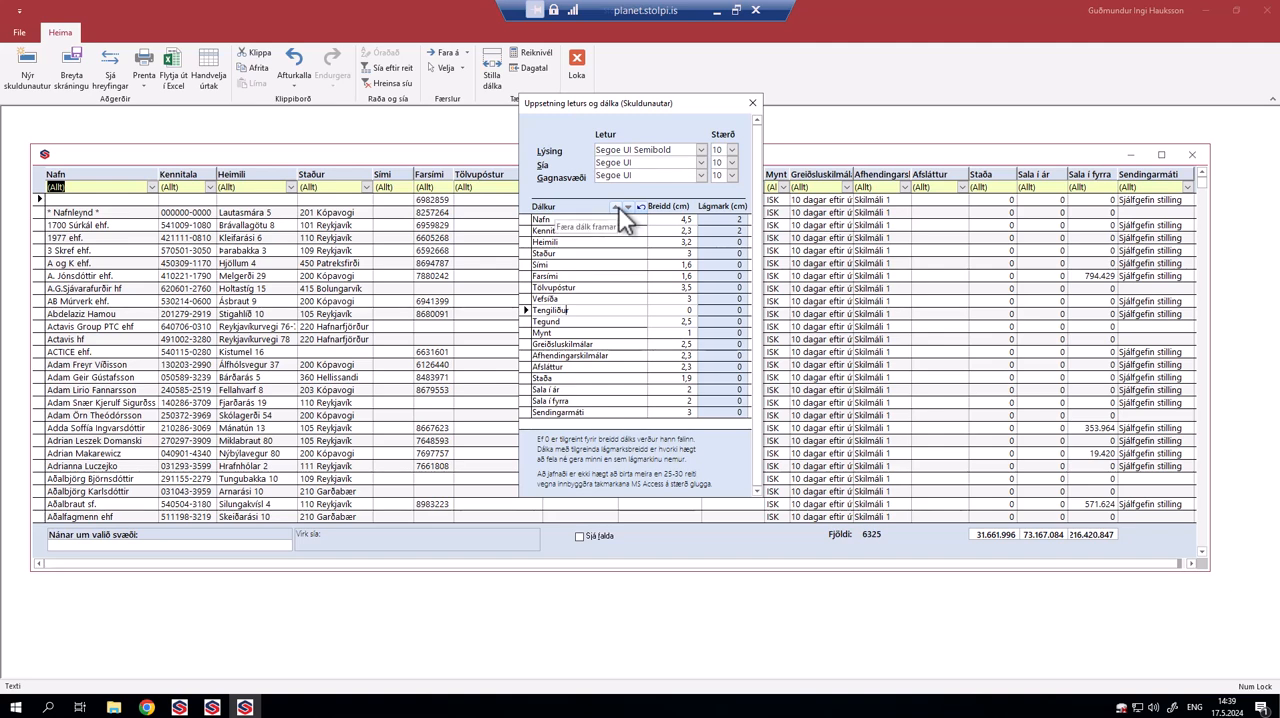
click(675, 321)
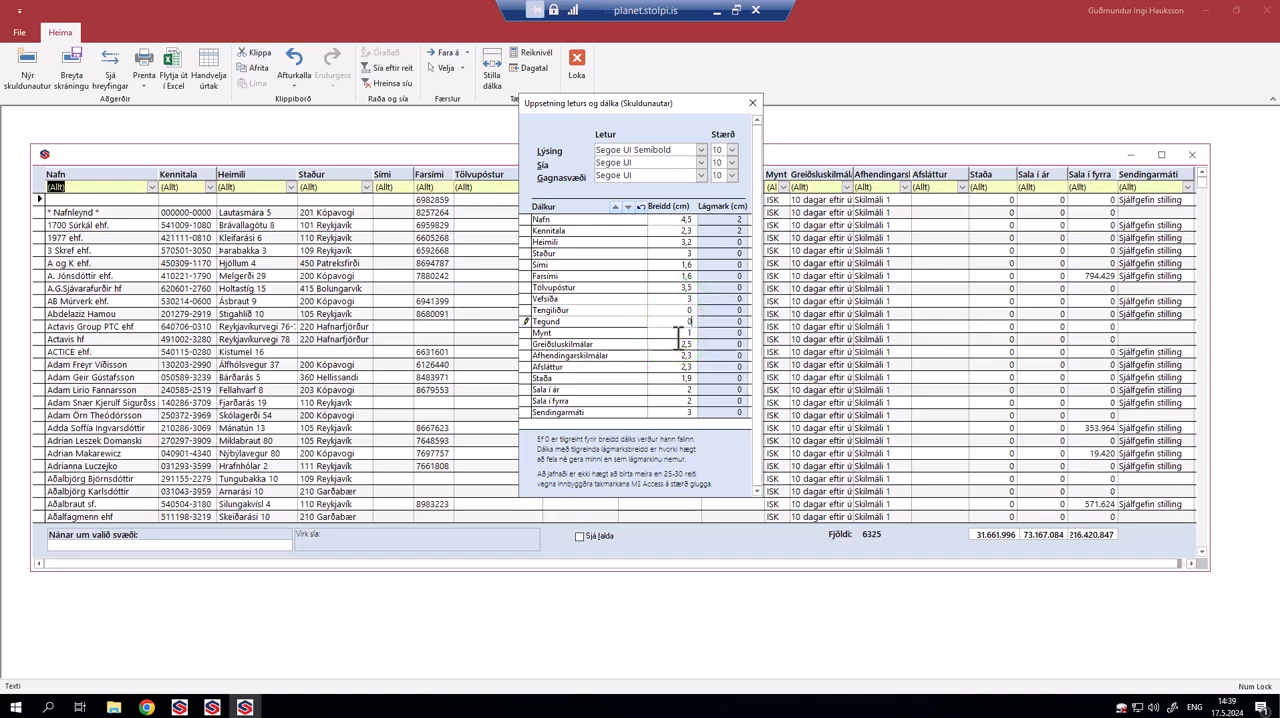
click(679, 333)
text(0)
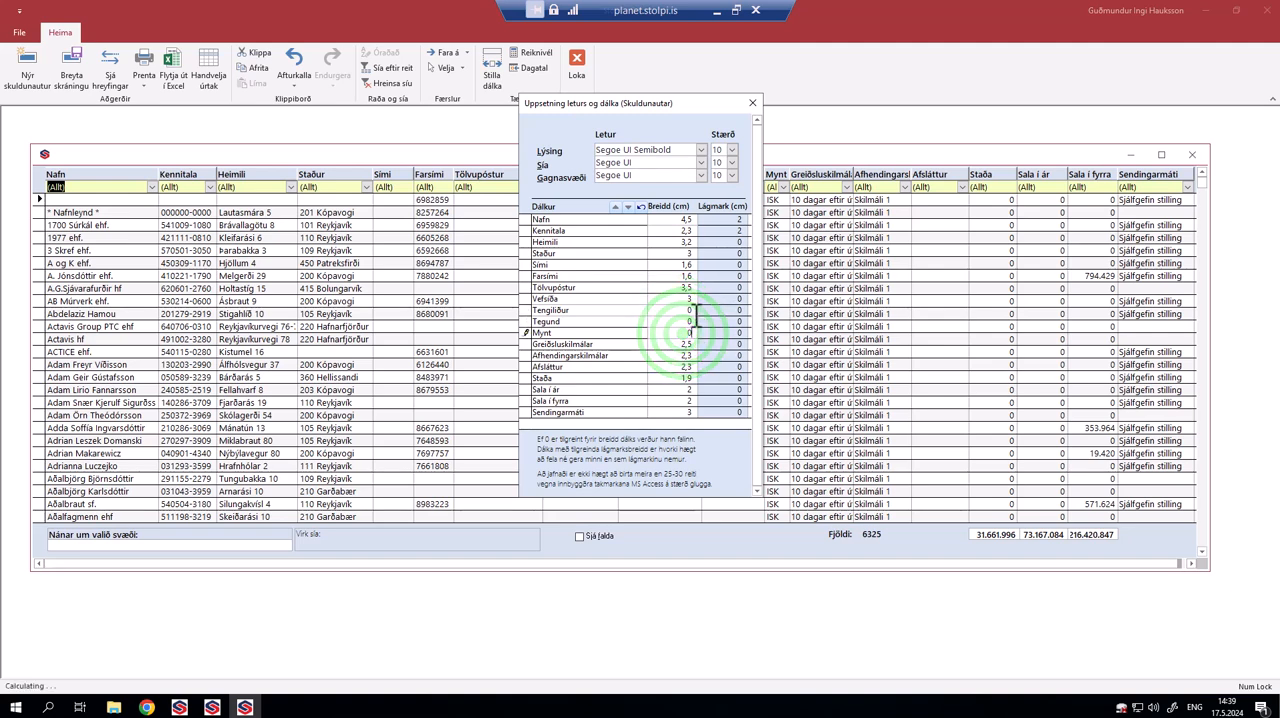
Set the Tölvupóstur and Vefsíða column widths to 0 cm and close the column setup to apply the layout
click(674, 288)
text(0)
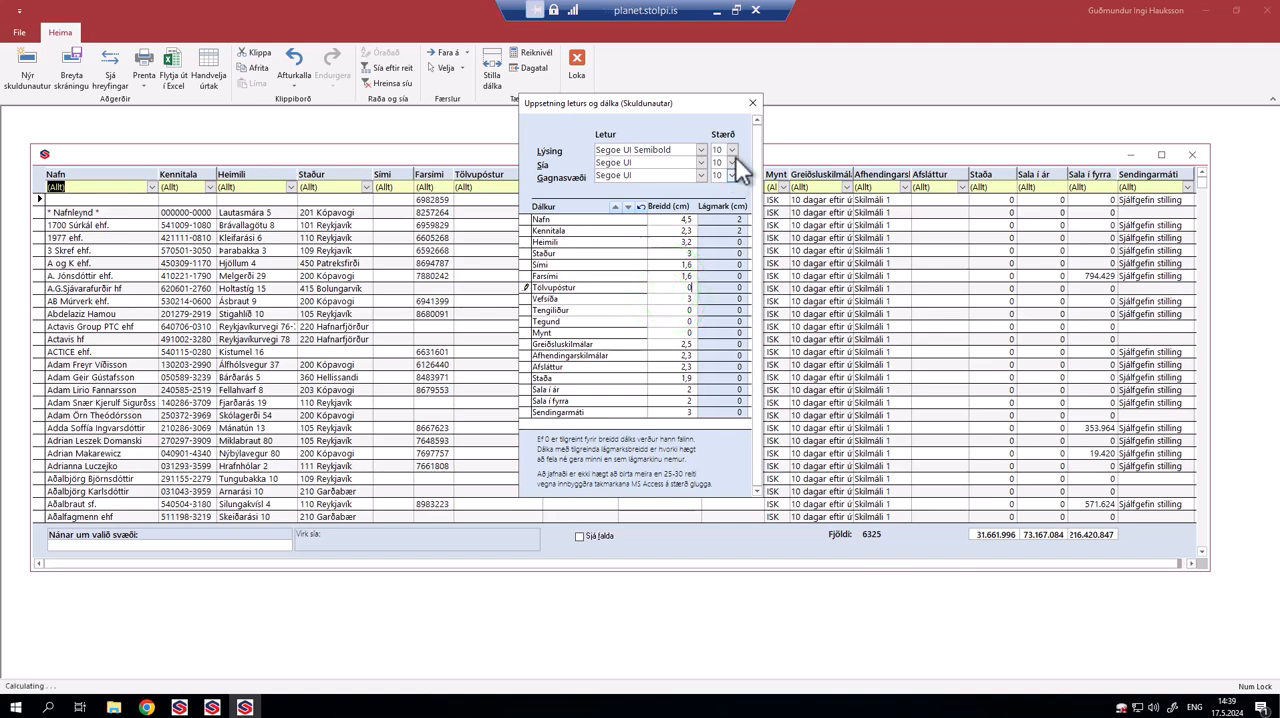
click(686, 299)
text(0)
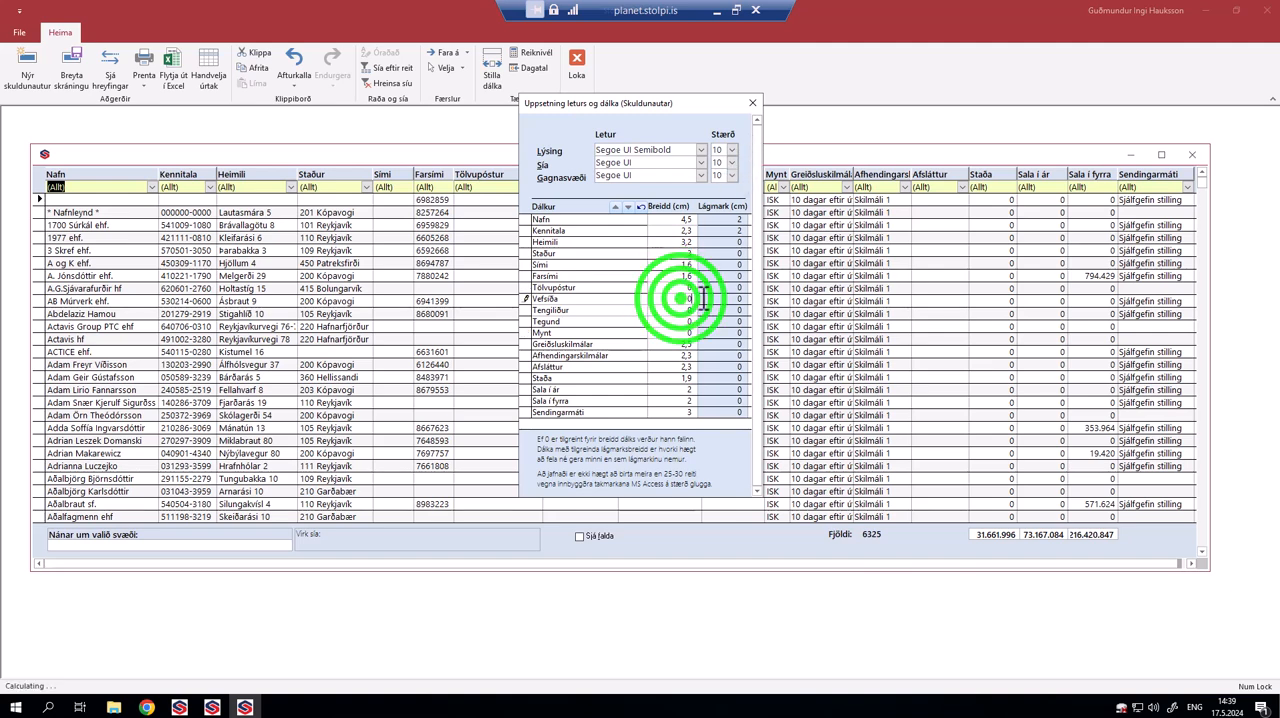
click(752, 104)
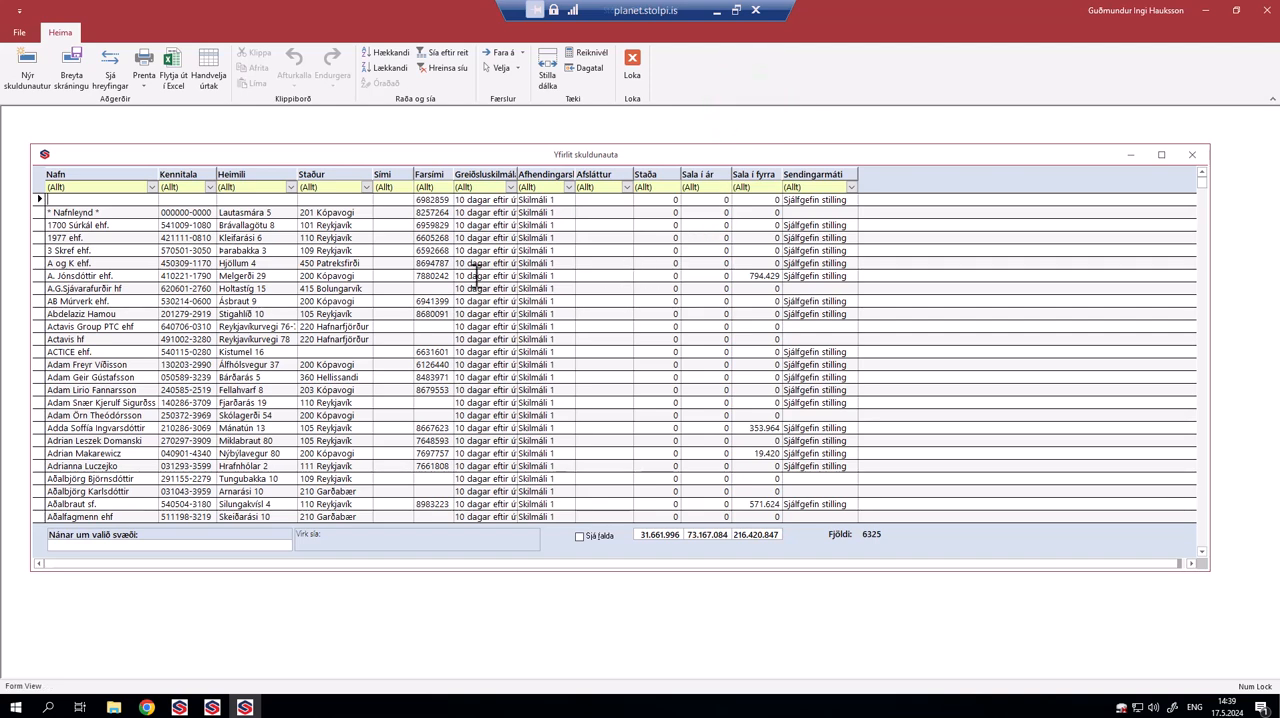
Close the debtor overview and the Skuldunautar window, check the Almennt section briefly and return to the main Stólpi window
click(1191, 154)
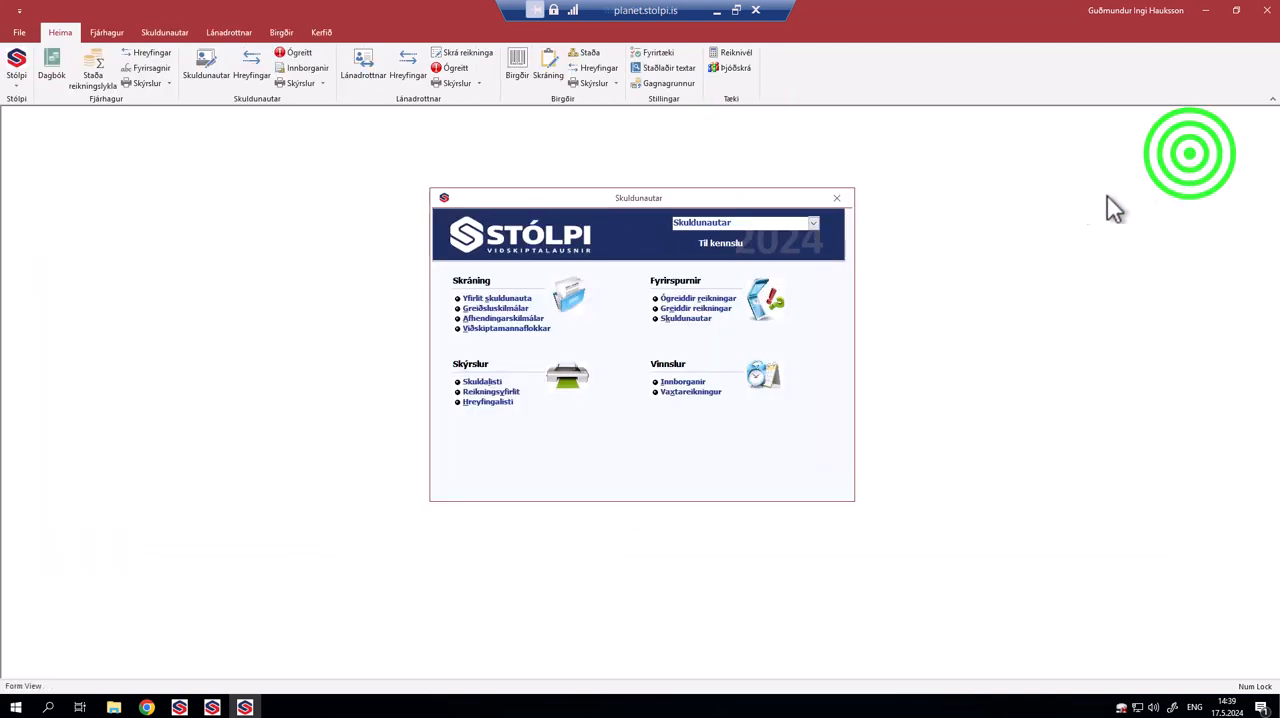
click(837, 197)
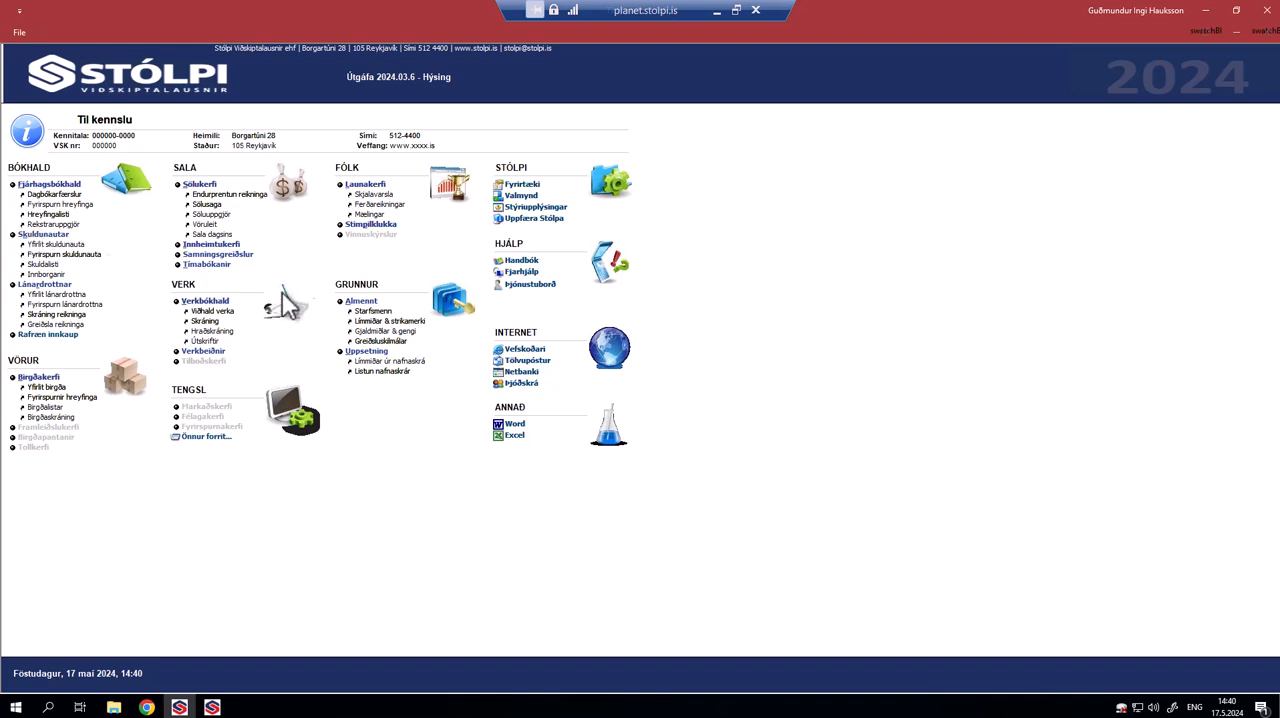
click(366, 301)
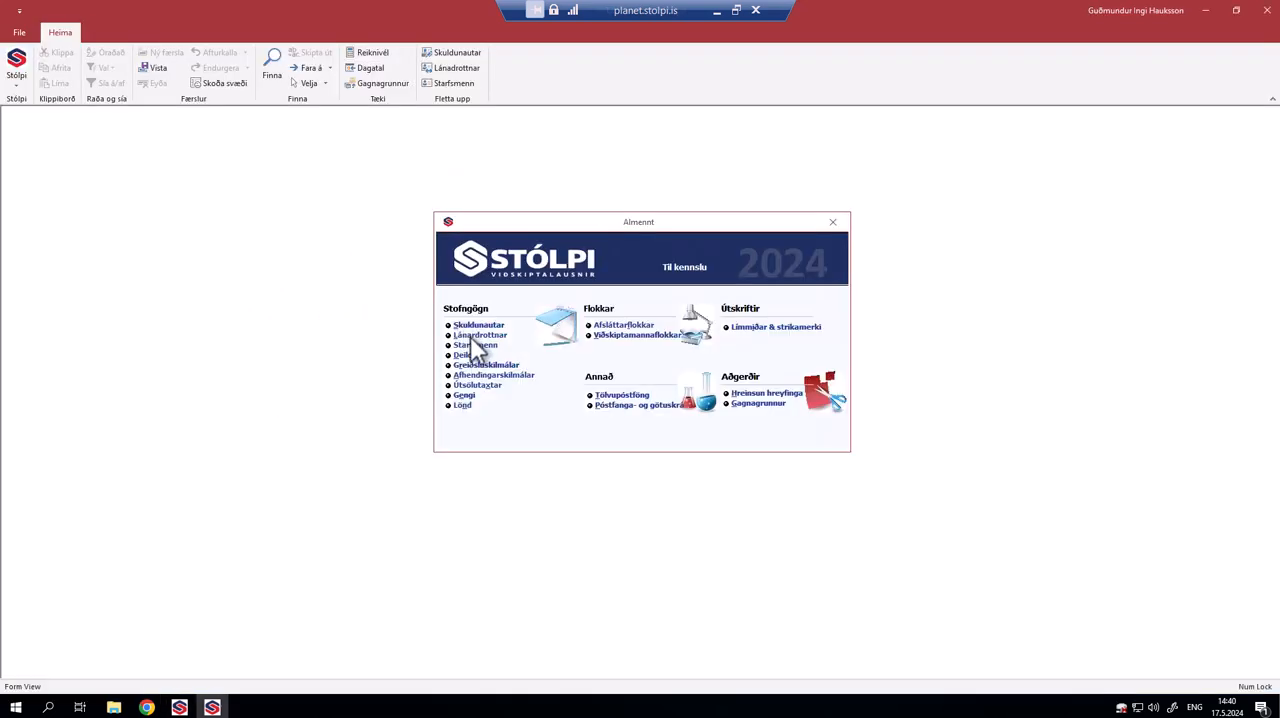
click(1205, 10)
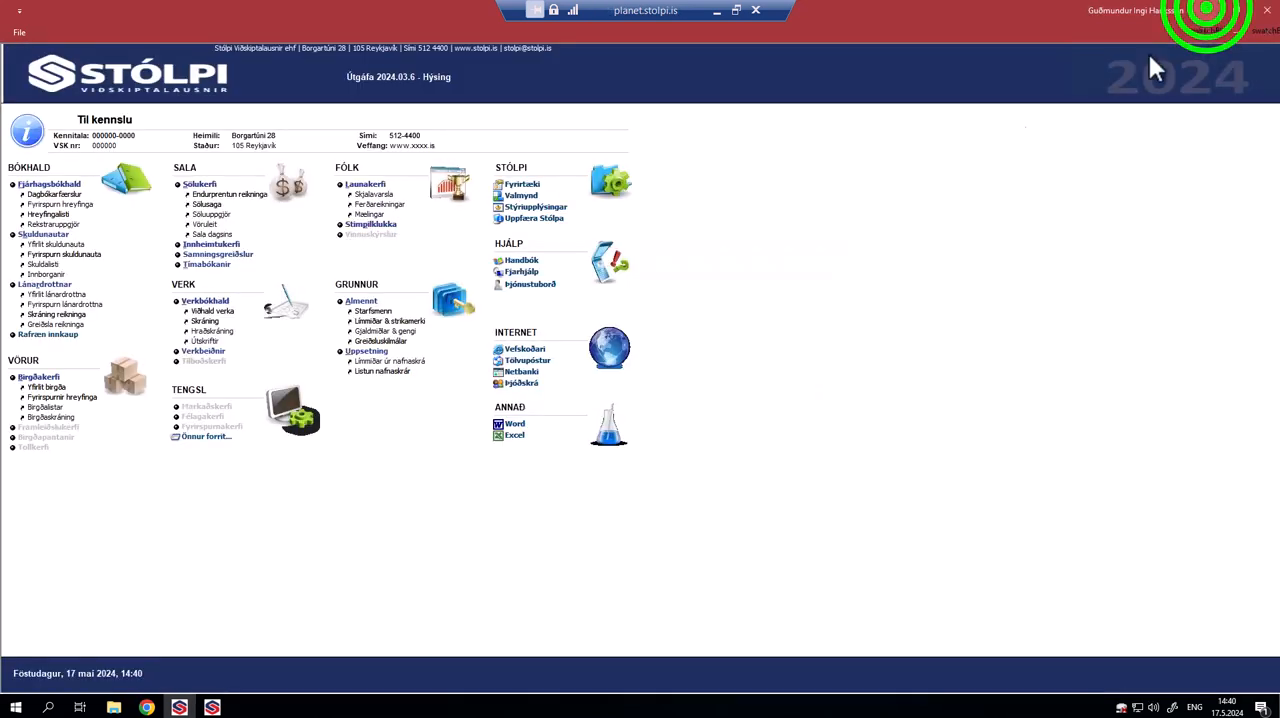
Open the creditor overview (Yfirlit lánardrottna) under Lánardrottnar and enlarge its window to show more rows
click(42, 293)
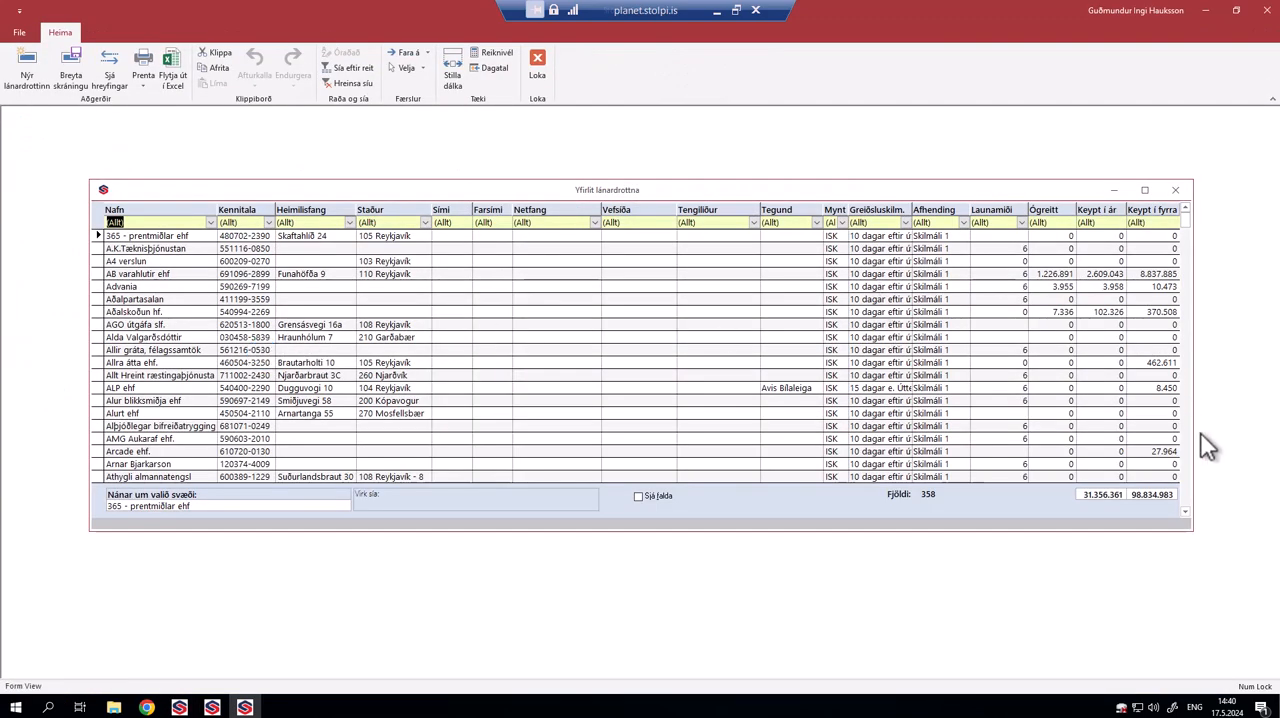
click(1193, 530)
click(1193, 530)
drag(1193, 530, 1230, 630)
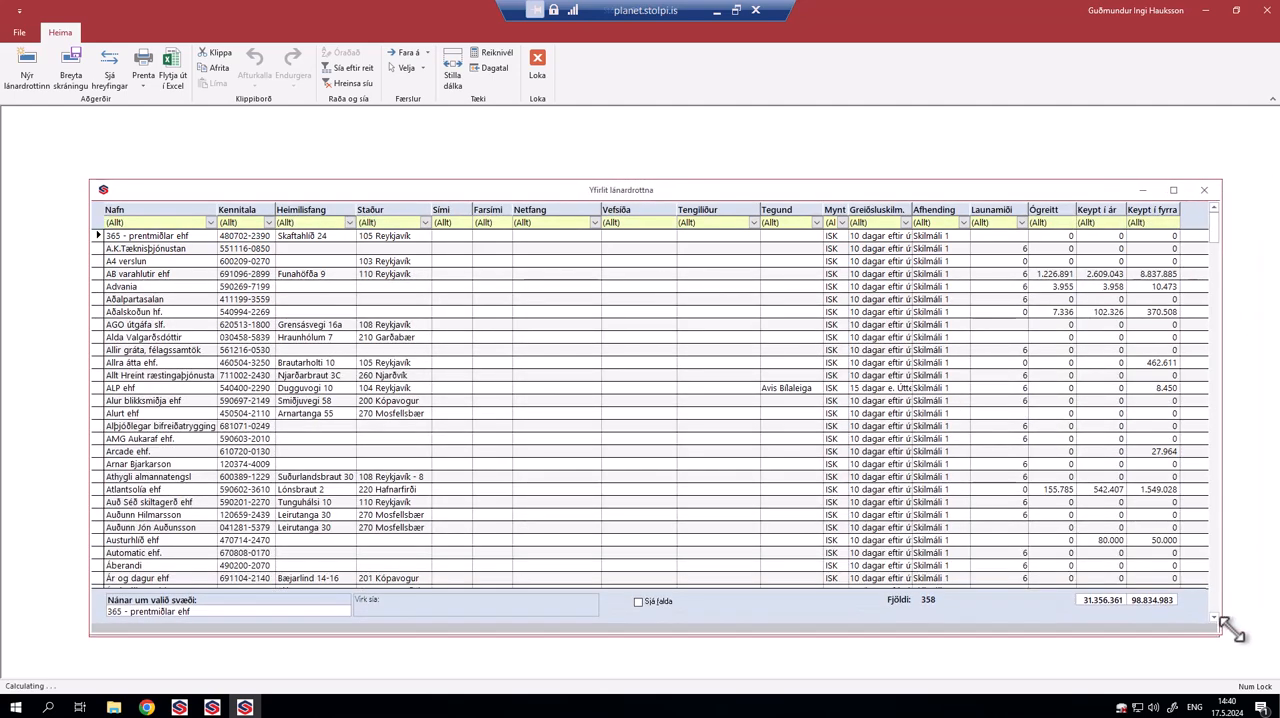
Reposition the creditor overview window and filter the Staður column by 105
drag(848, 189, 791, 150)
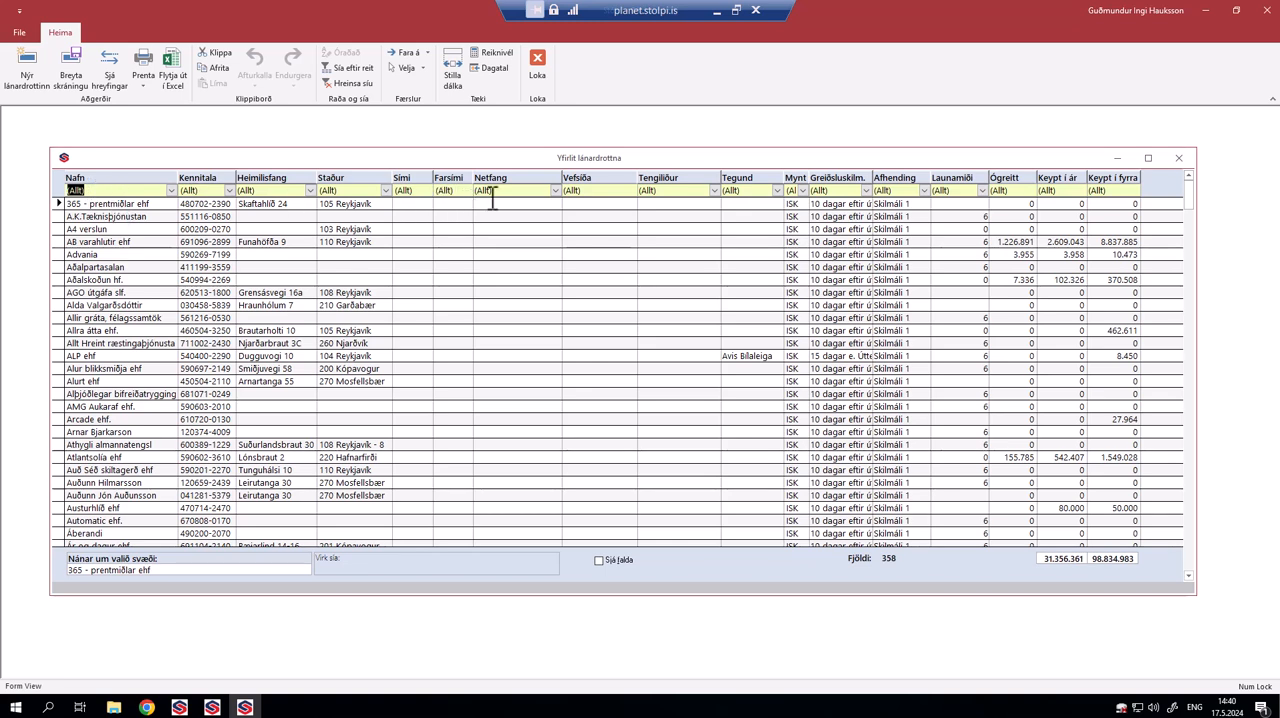
click(343, 190)
text(105)
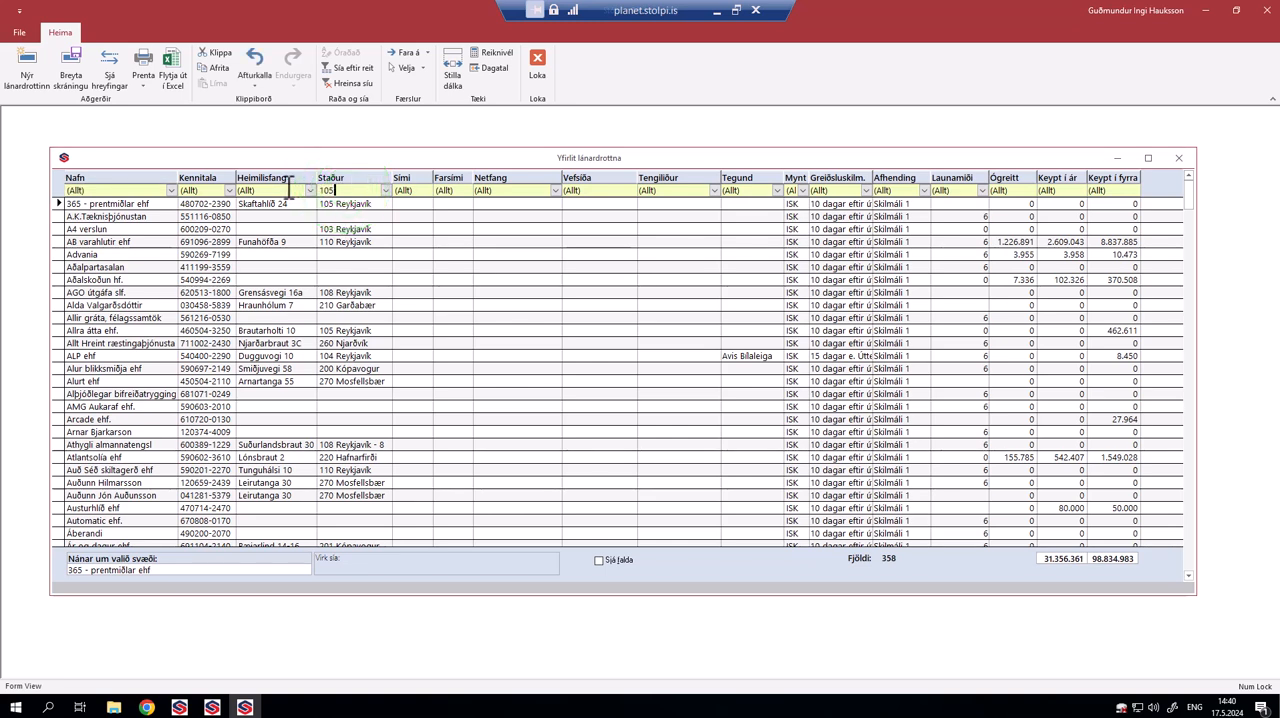
key(Return)
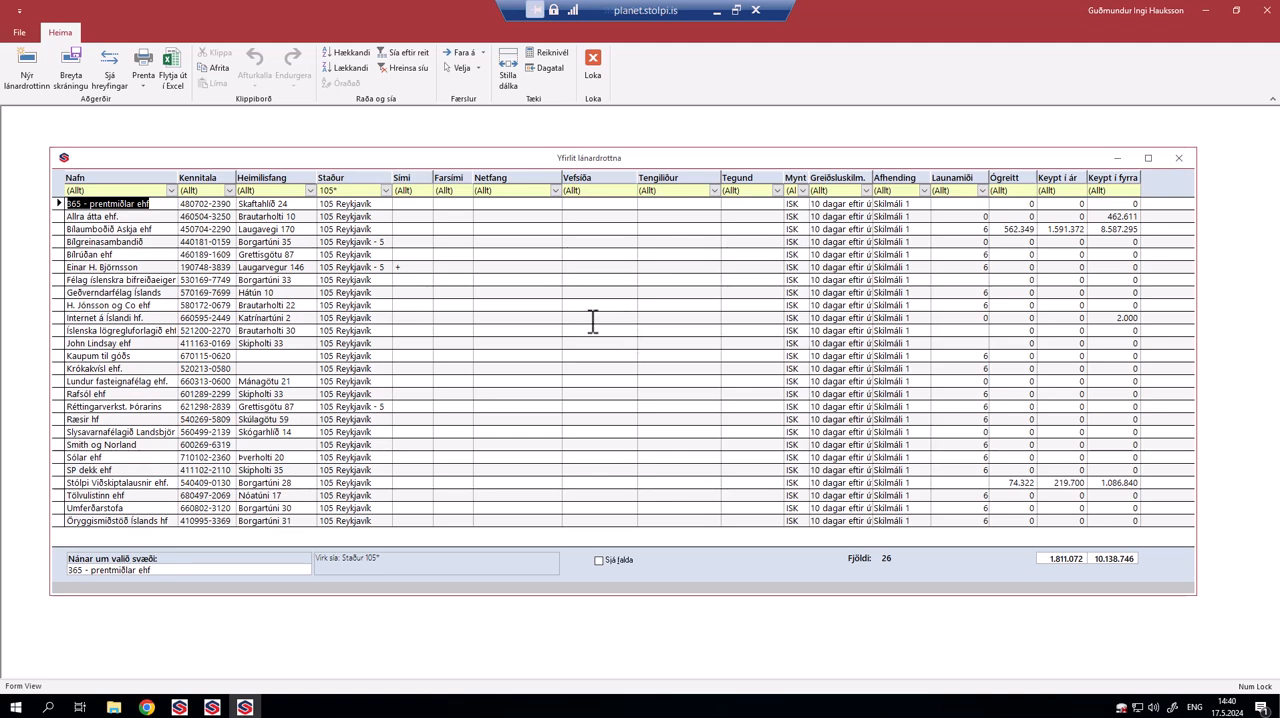
Add the wildcard filter ??a* on the Nafn column of the creditor overview
click(84, 189)
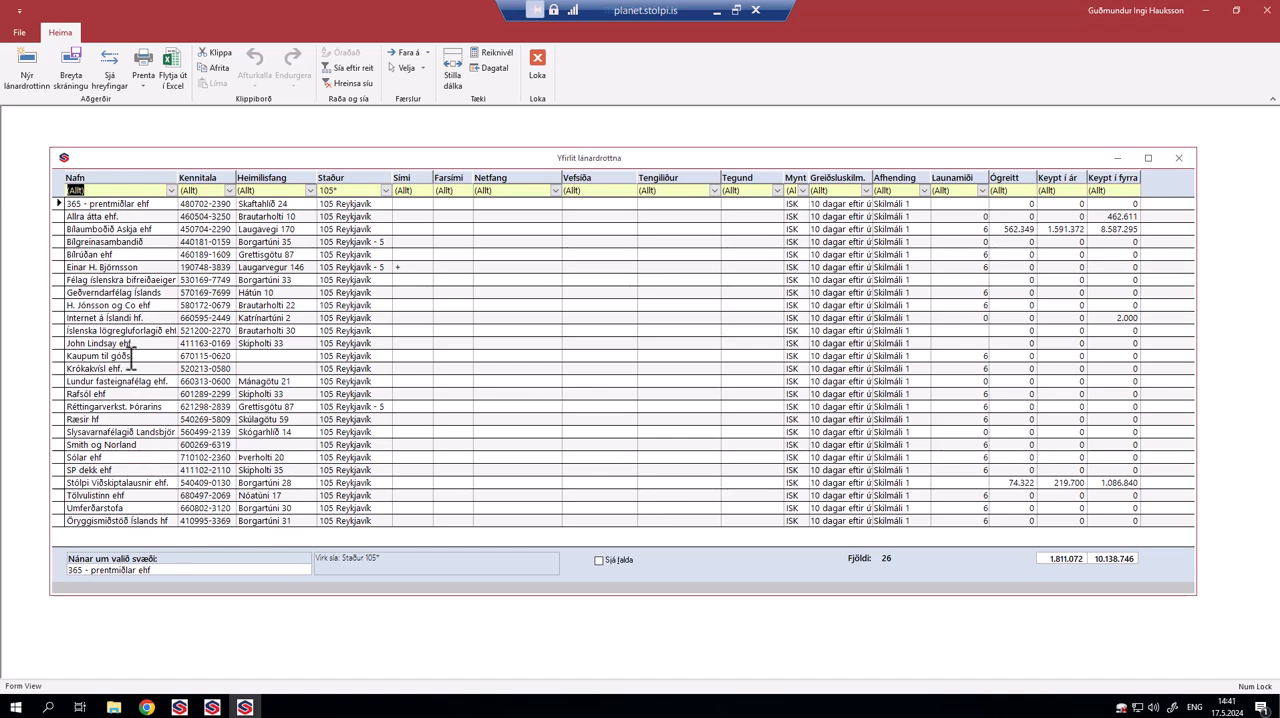
text(?)
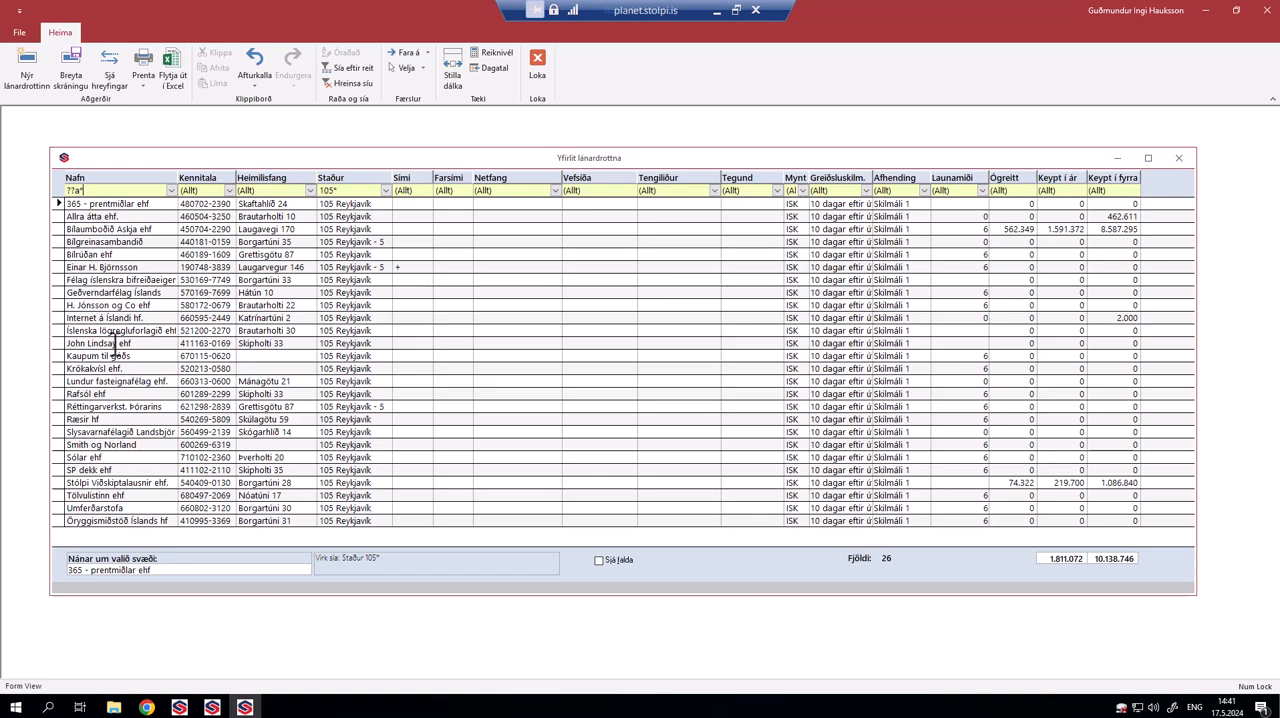
key(Return)
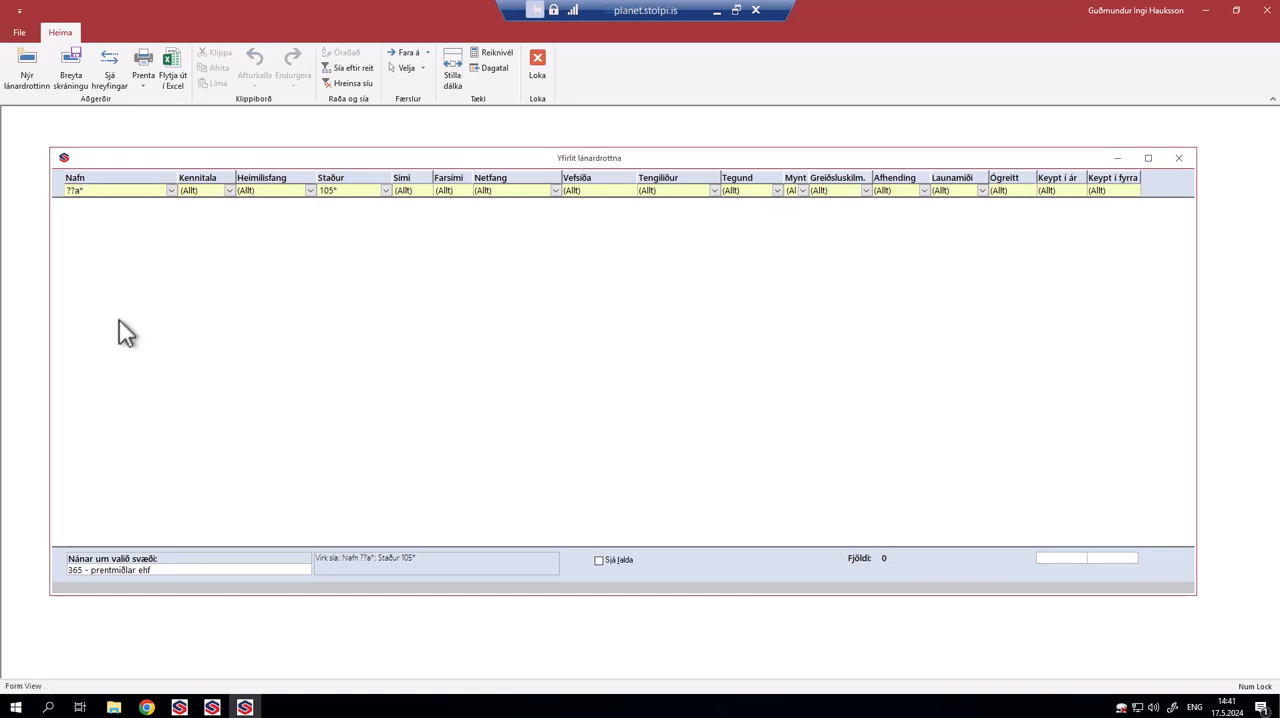
Clear the Nafn and Staður filters with Hreinsa síu and select individual creditor rows in the full list
click(78, 187)
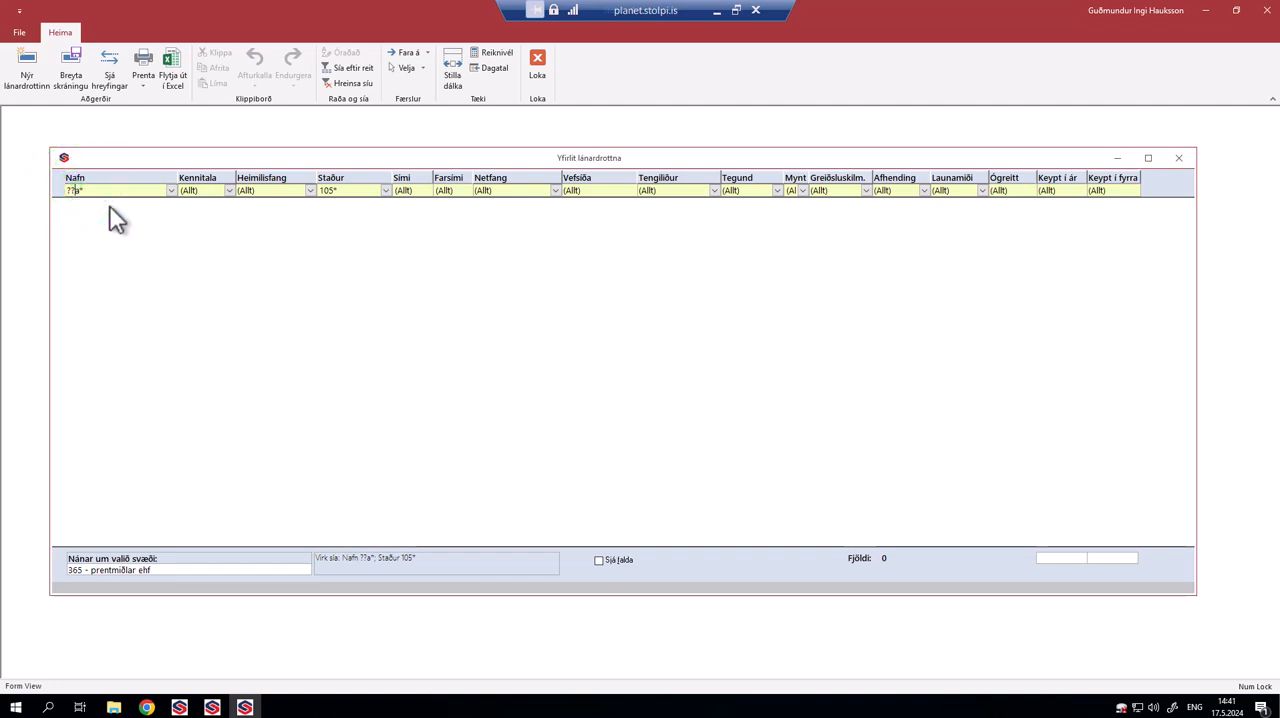
right_click(170, 246)
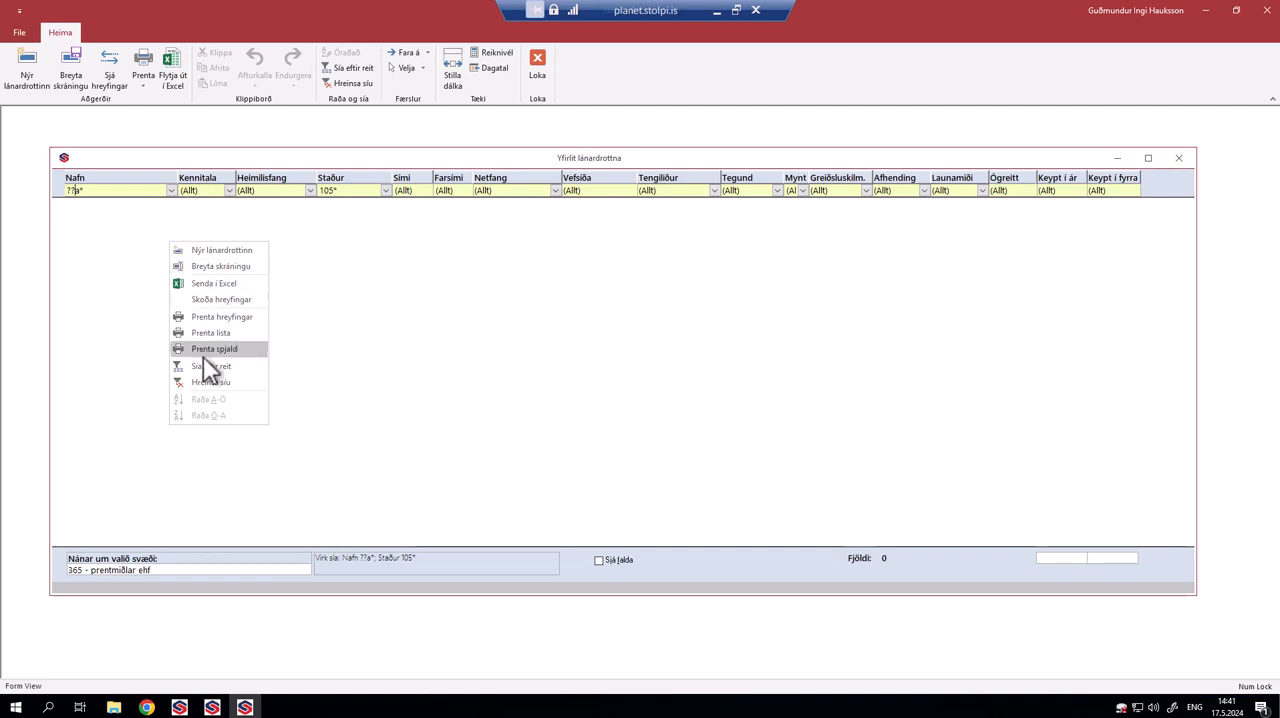
click(210, 384)
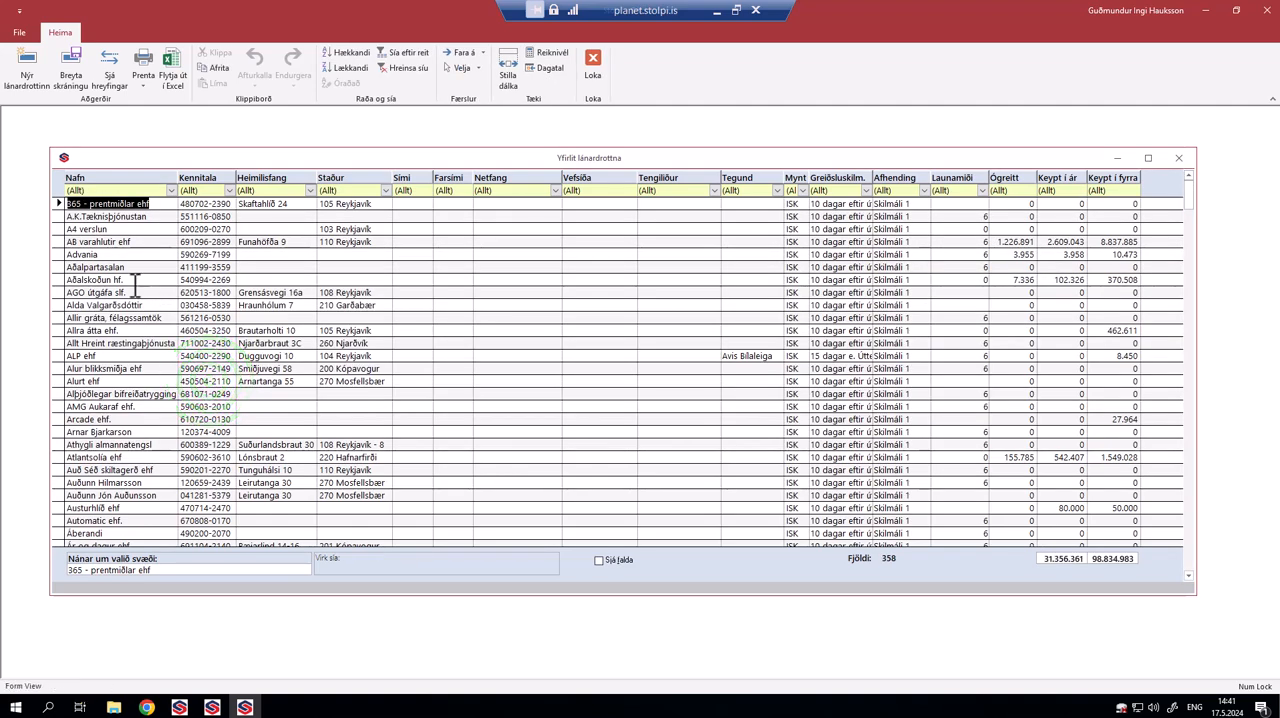
click(80, 229)
click(57, 281)
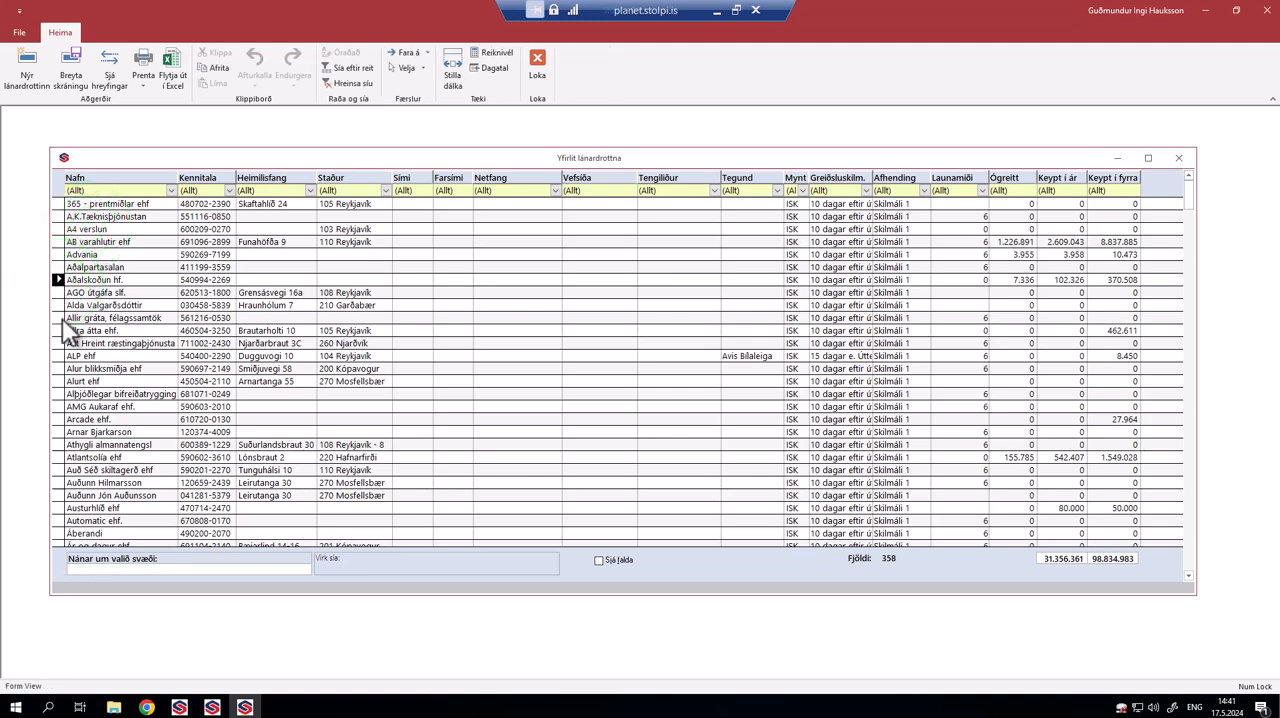
click(57, 431)
Filter the creditor overview to names starting with 365 by entering 365* for Nafn
click(115, 190)
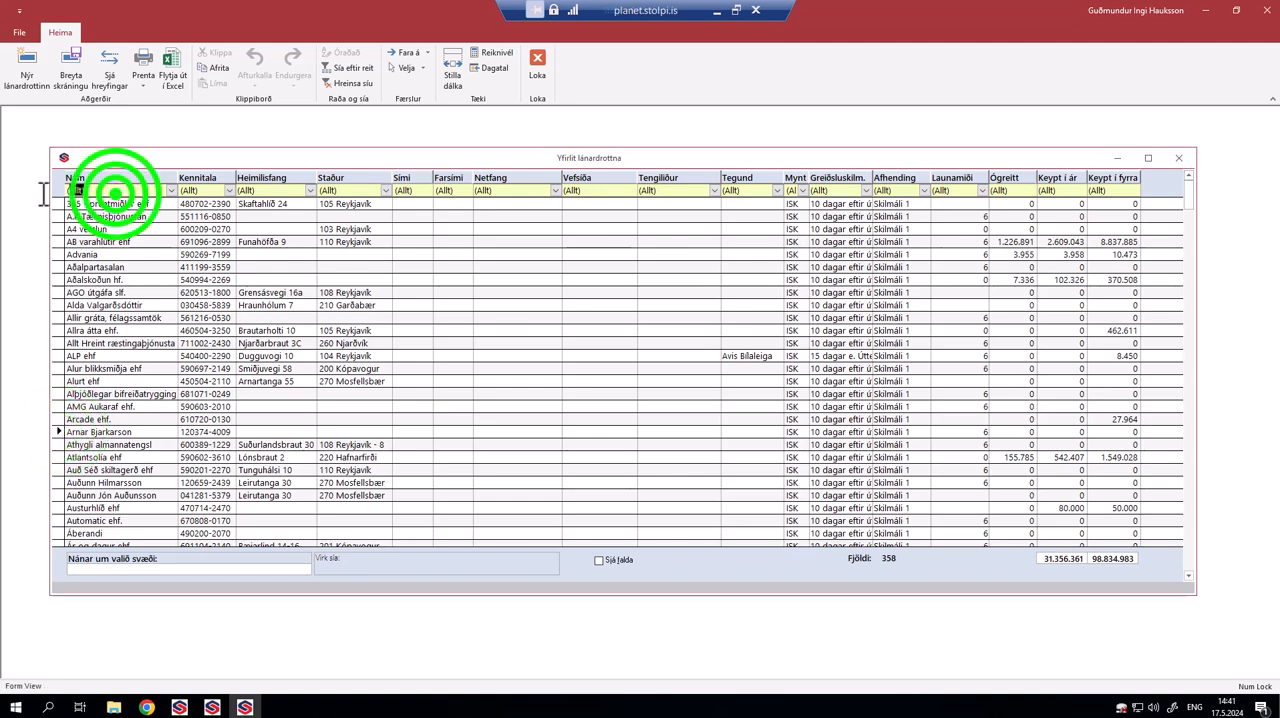
text(3)
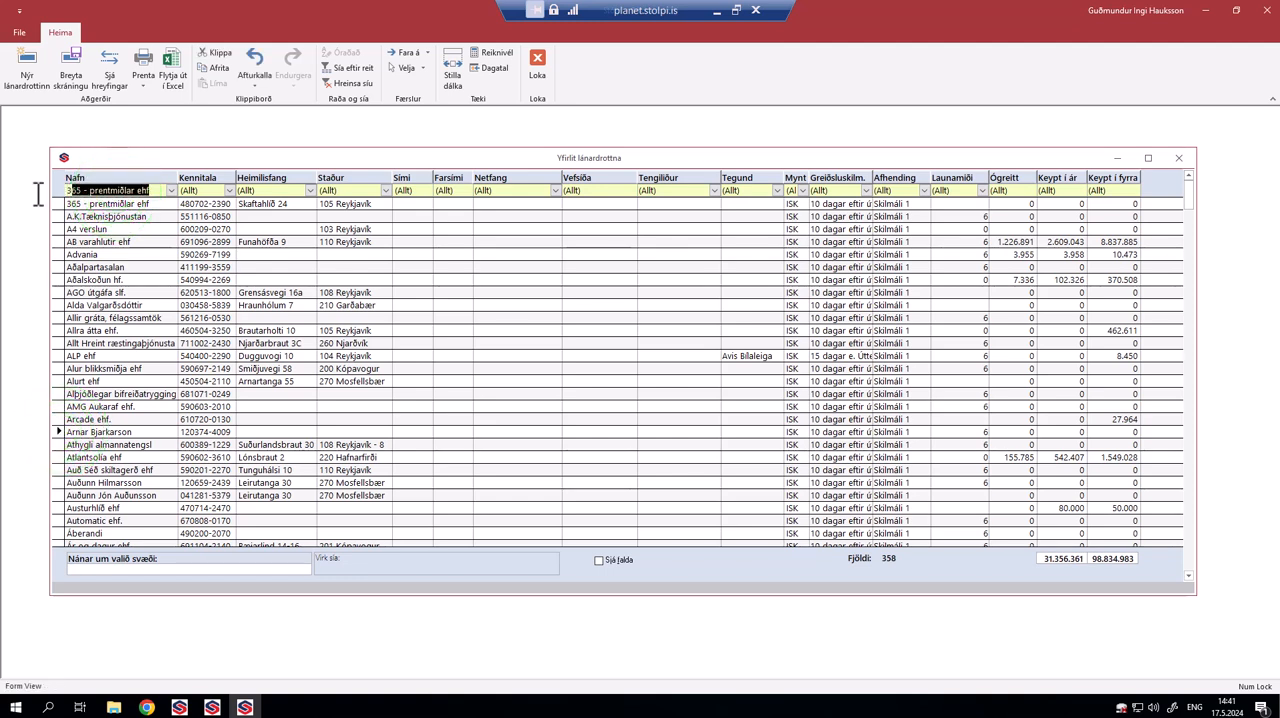
text(65)
key(Delete)
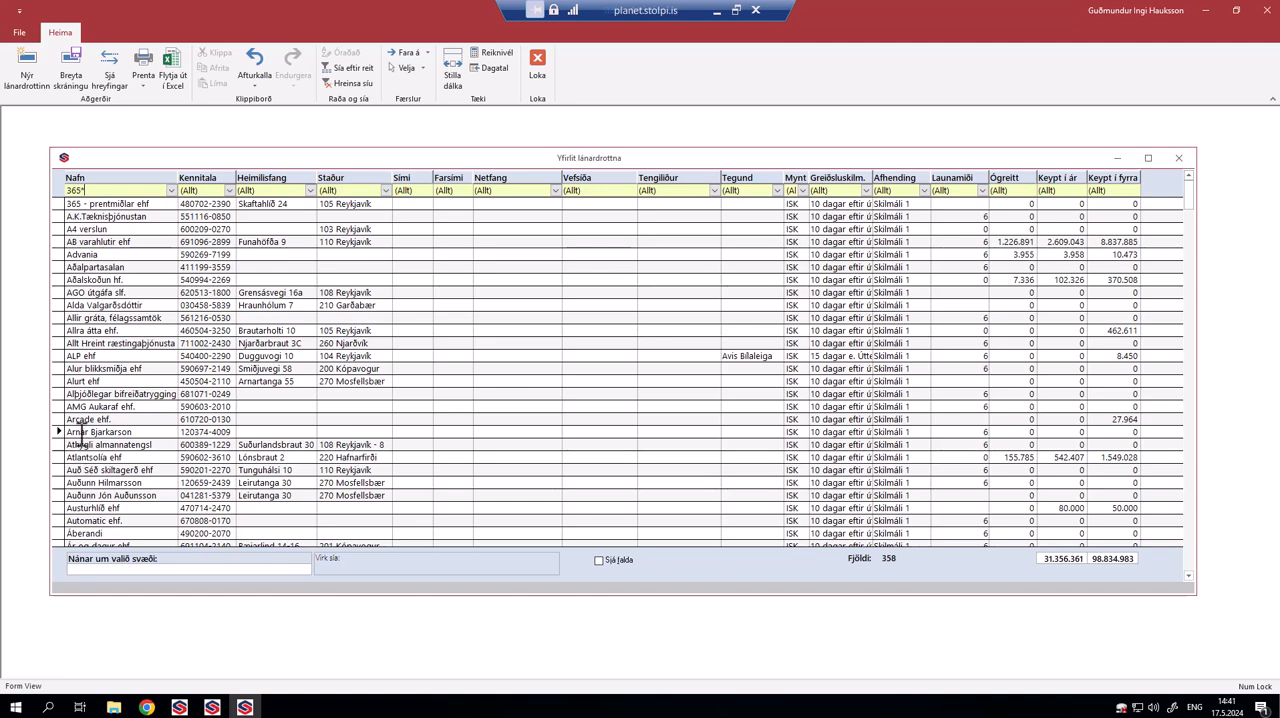
key(Return)
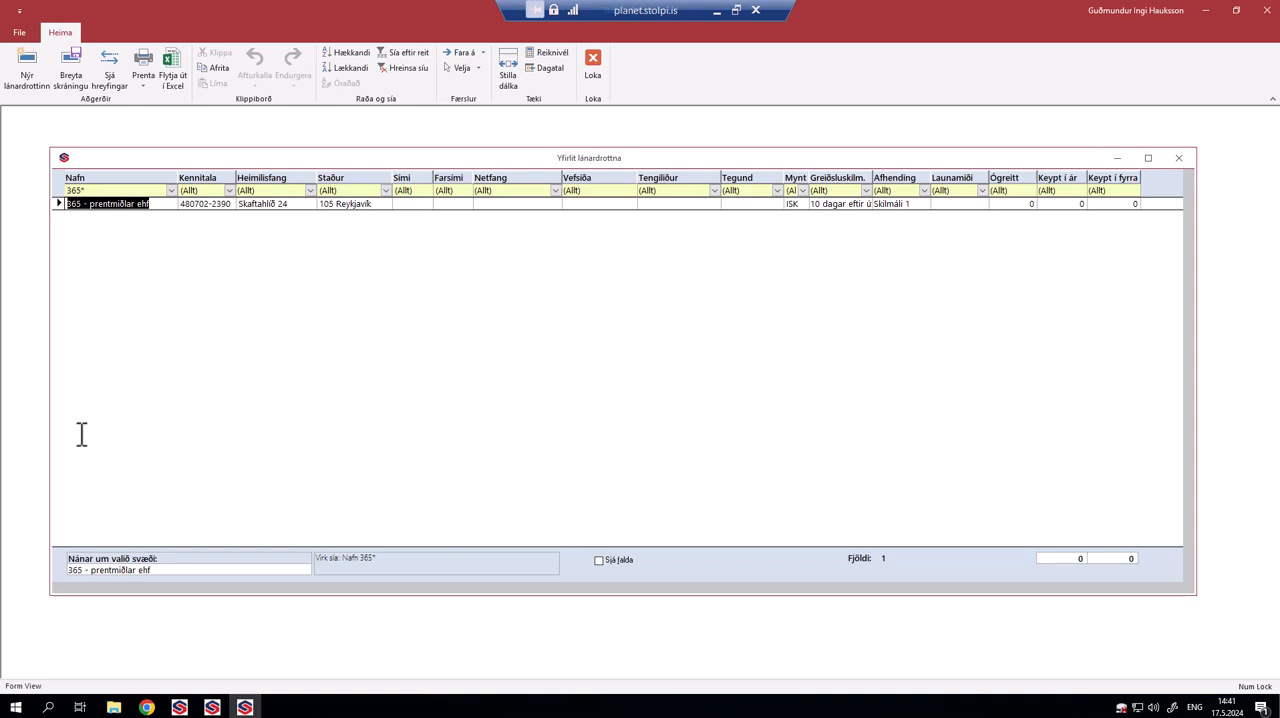
Remove the 365* name filter so the creditor overview lists all creditors again
right_click(109, 245)
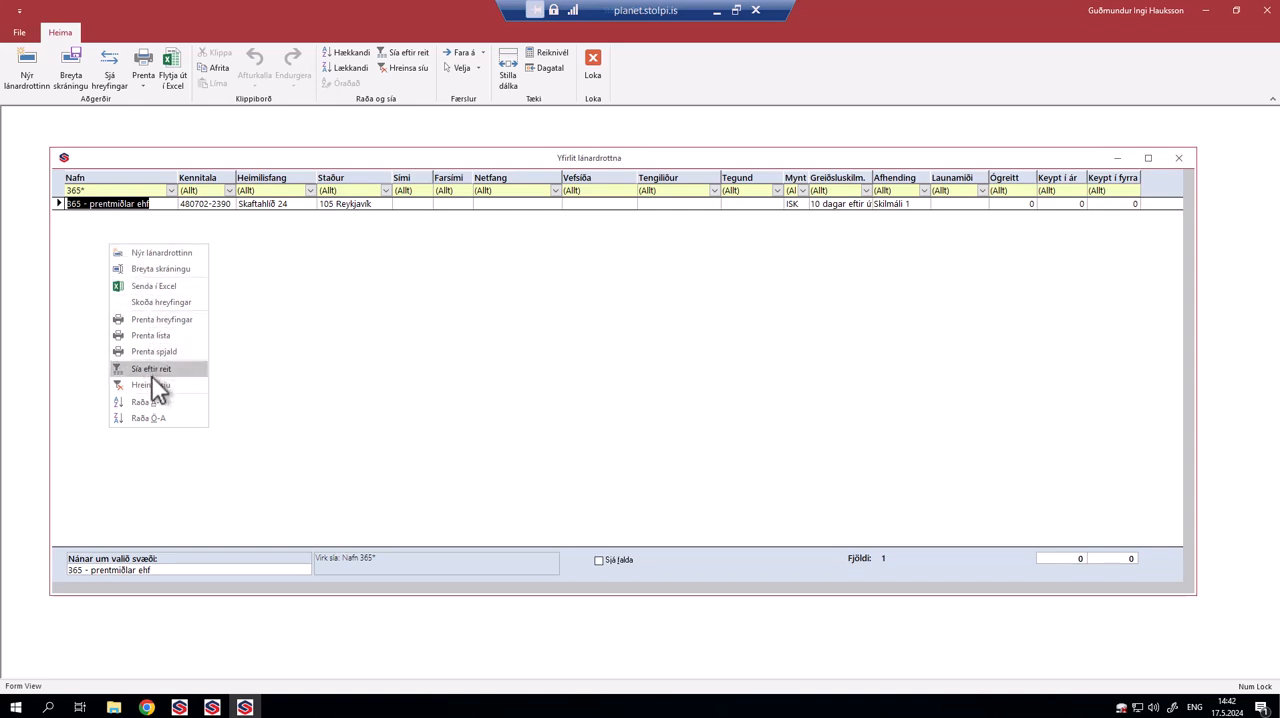
right_click(271, 276)
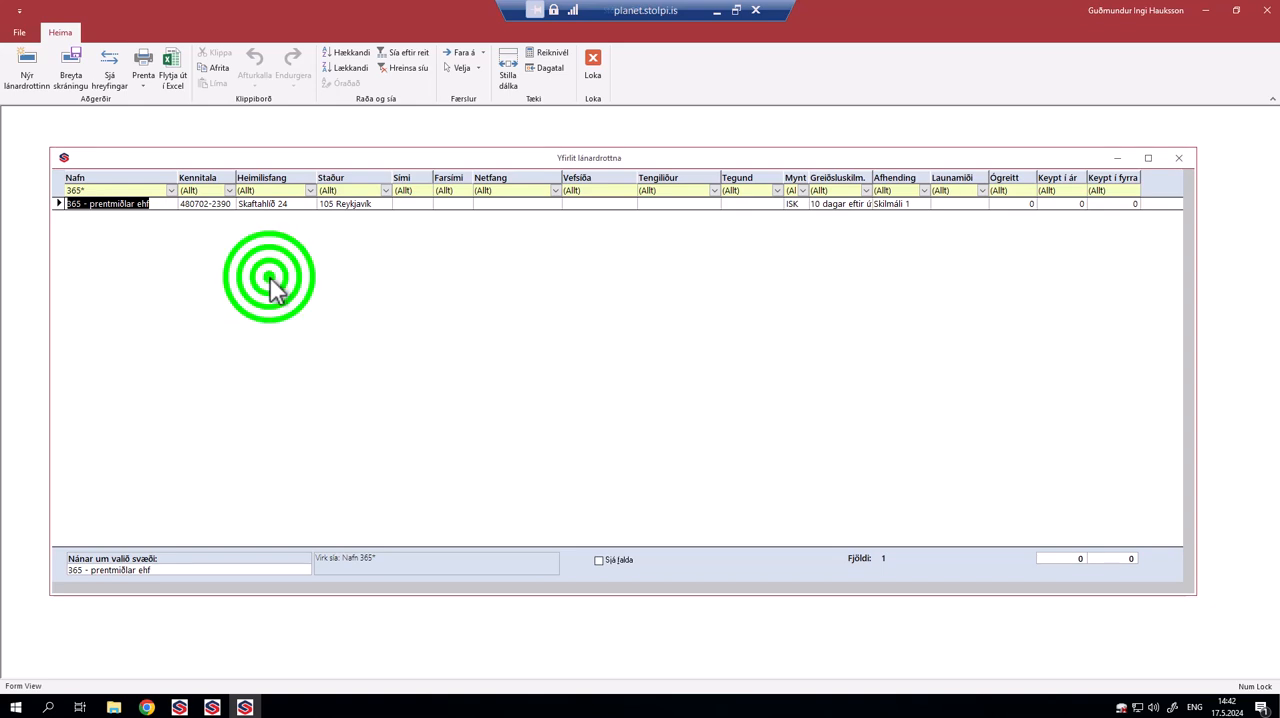
click(309, 420)
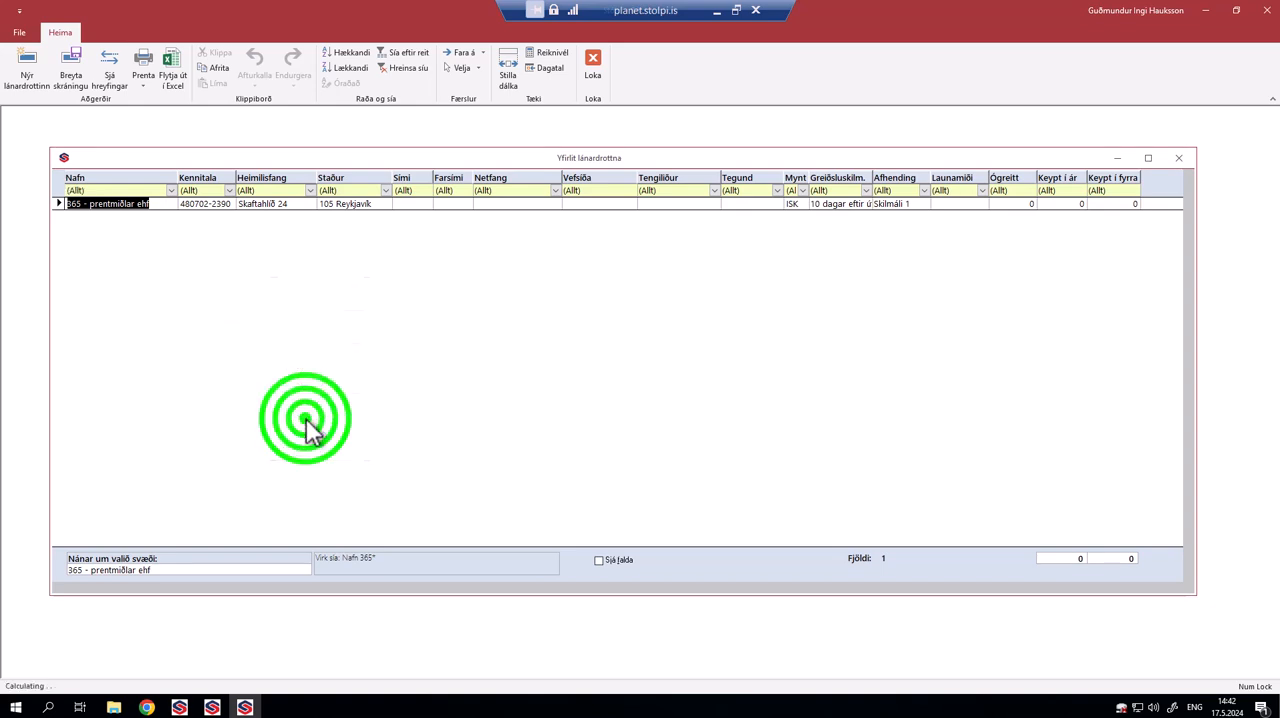
Sort the creditor overview in descending order by Heimilisfang, and after that in descending order by Nafn
click(254, 188)
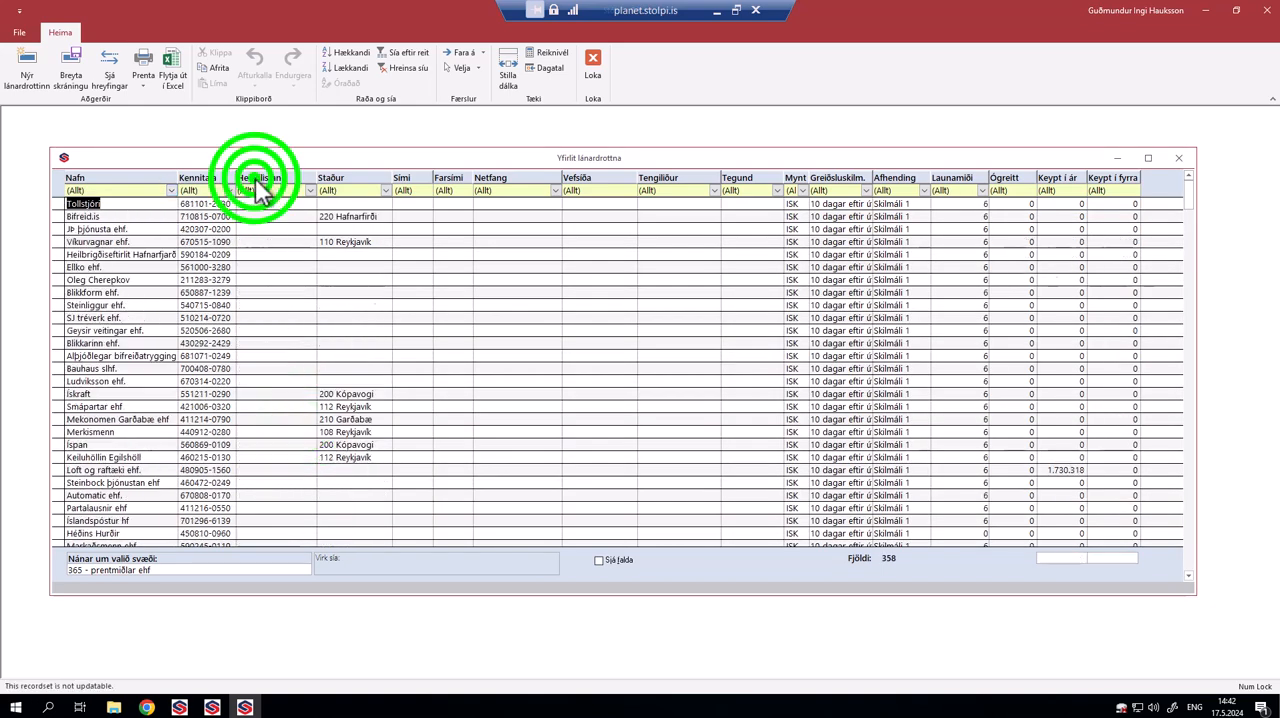
click(257, 185)
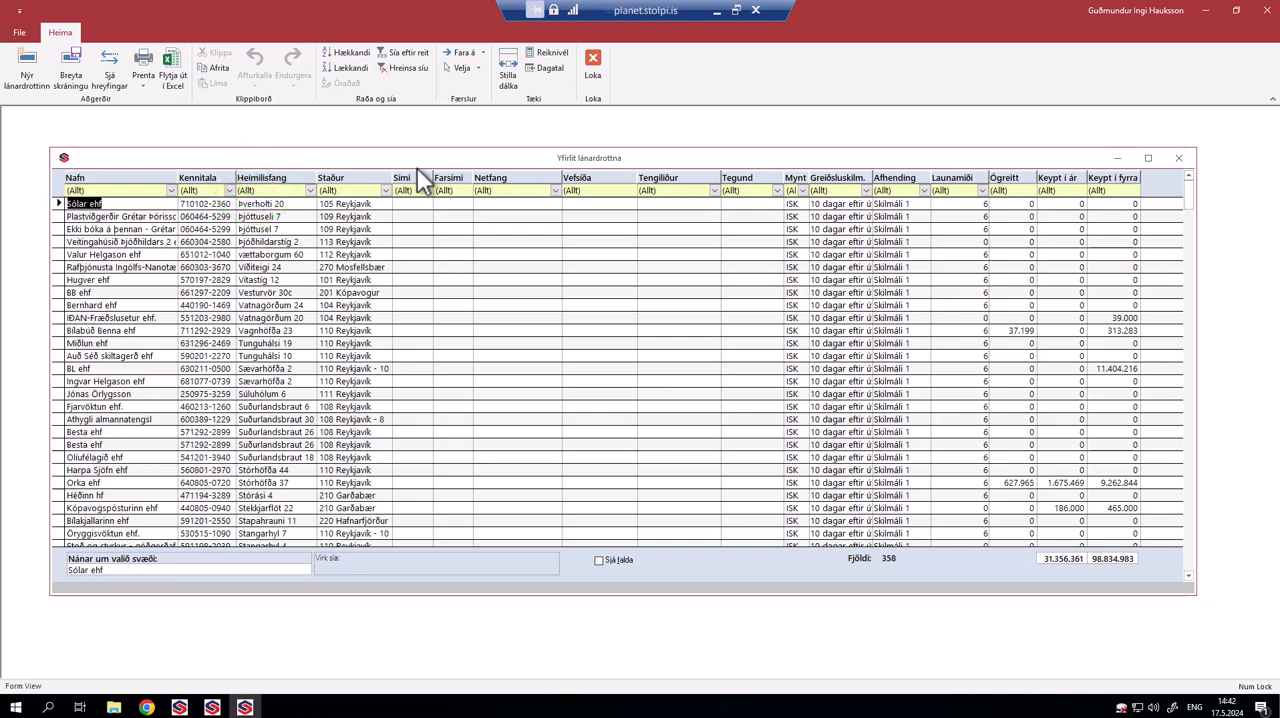
click(95, 178)
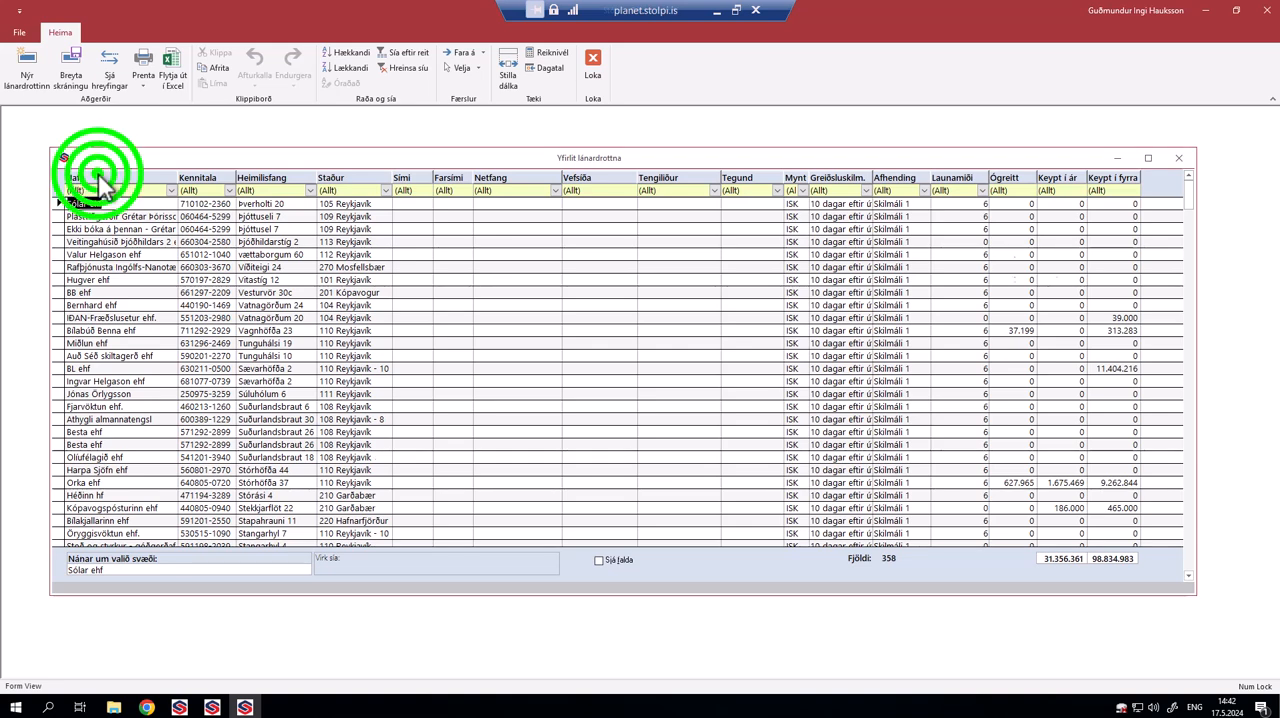
click(98, 176)
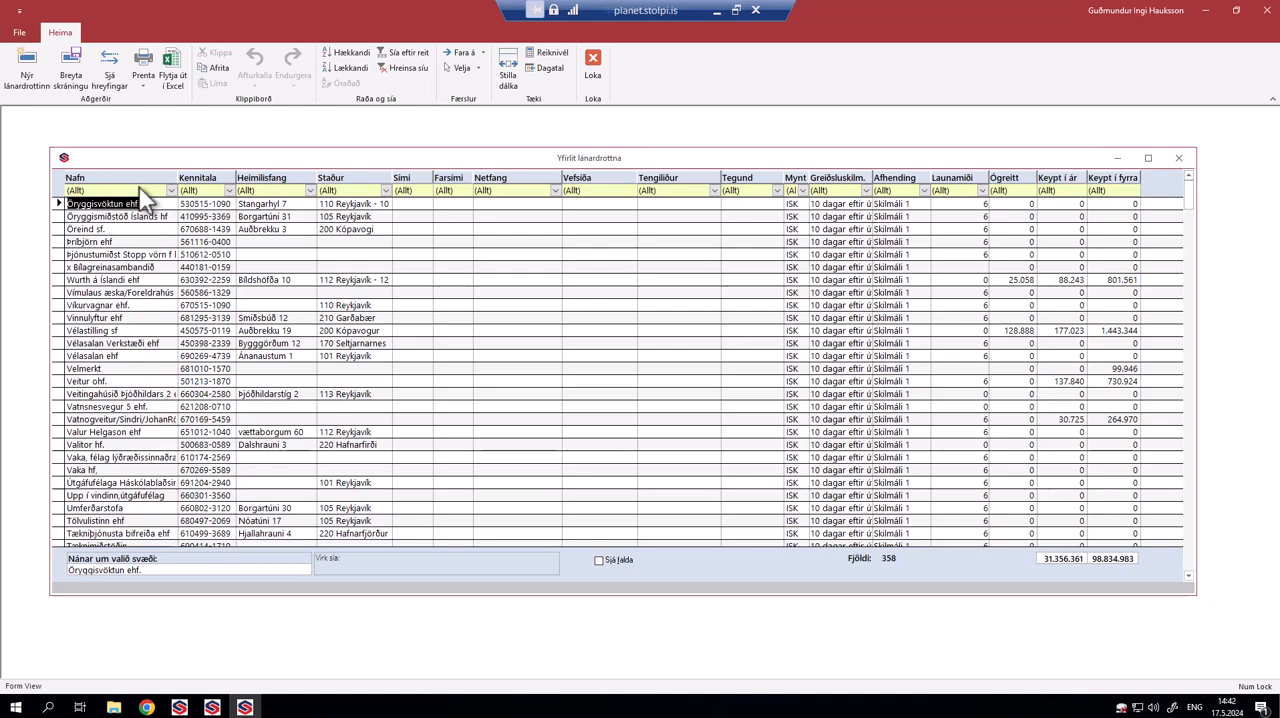
Close the creditor overview and the Lánardrottnar module to return to the main Stólpi window
mouse_move(402, 167)
mouse_down()
mouse_move(381, 152)
mouse_move(400, 186)
mouse_up()
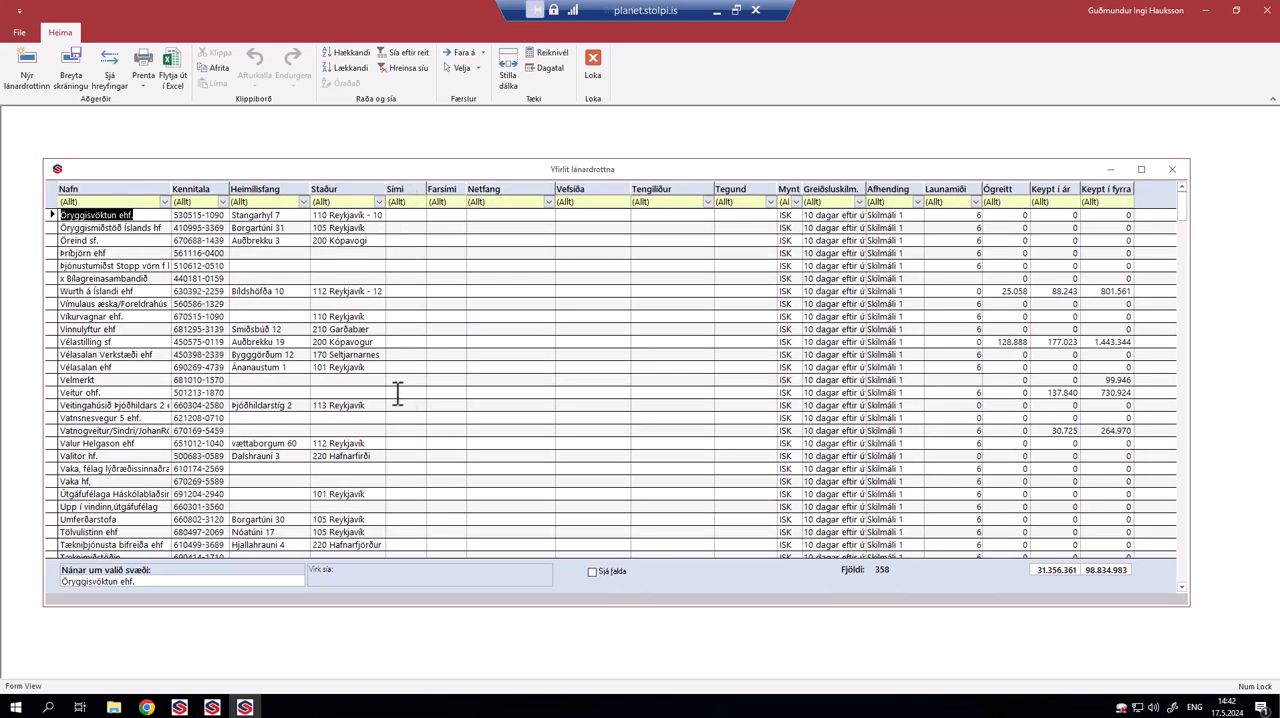
drag(418, 170, 411, 164)
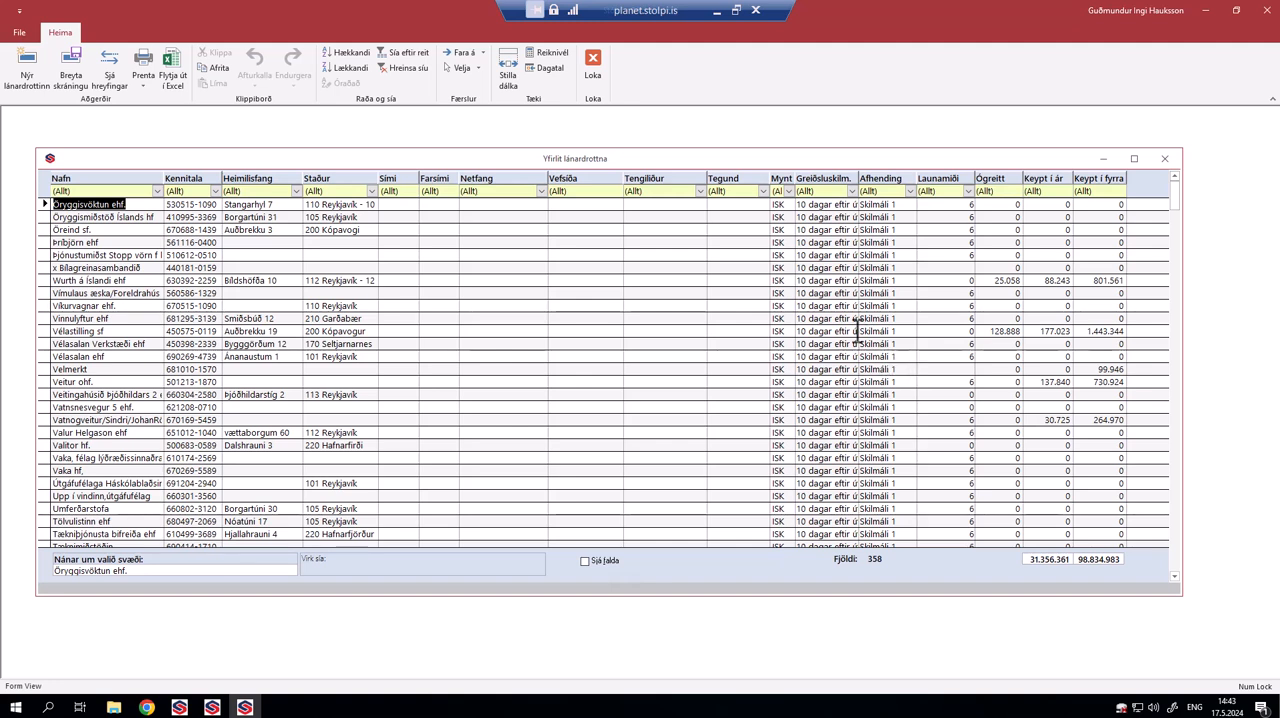
click(1168, 168)
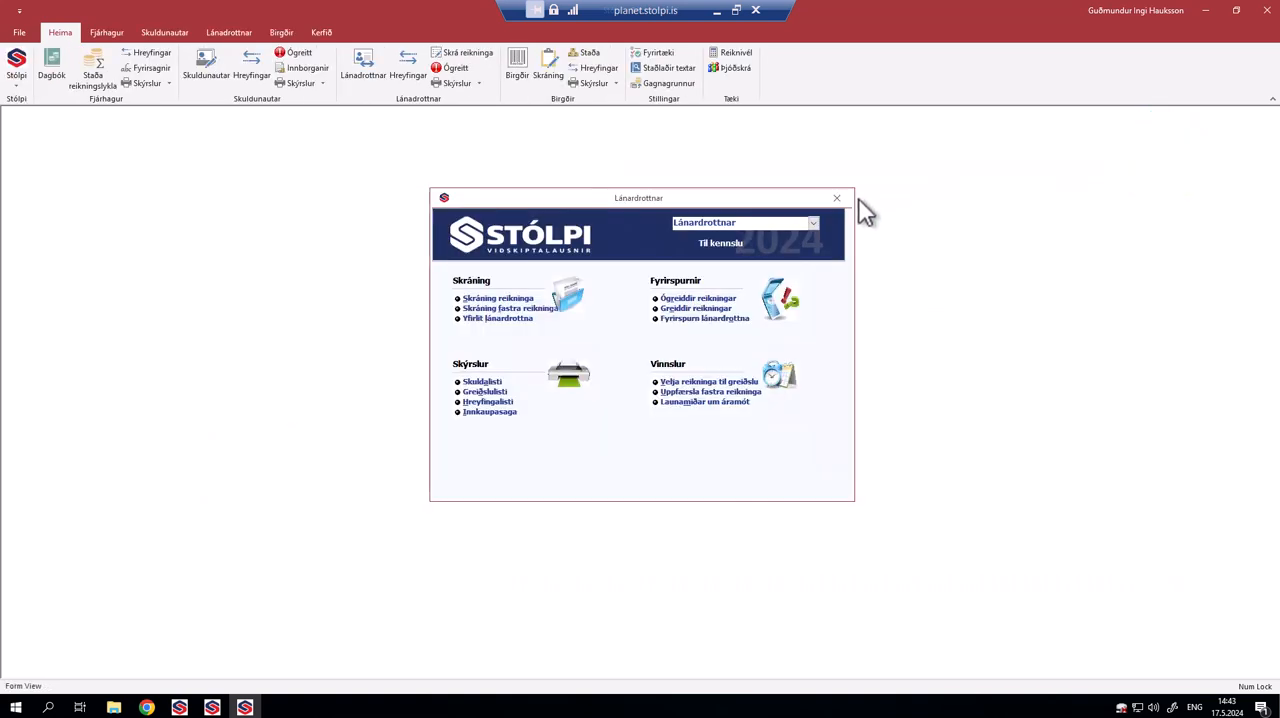
click(1250, 24)
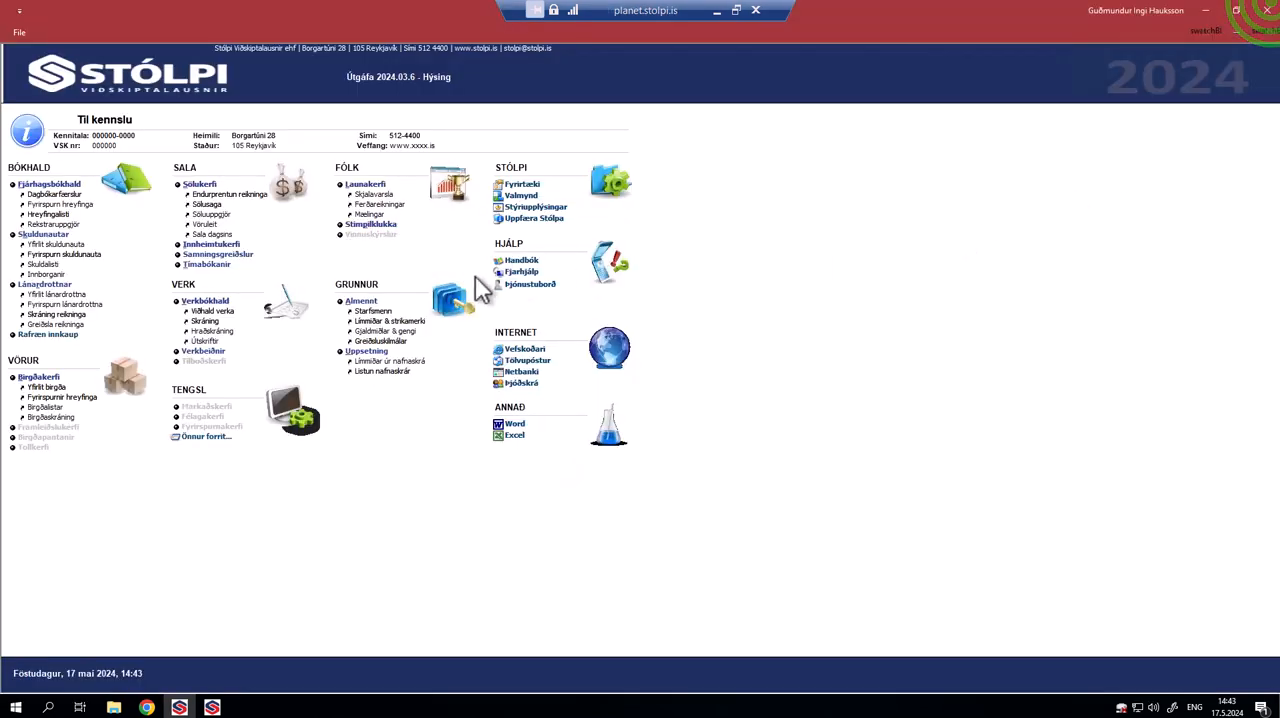
Open the employee register (Starfsmenn) under Almennt and enlarge its window to show more rows
click(364, 299)
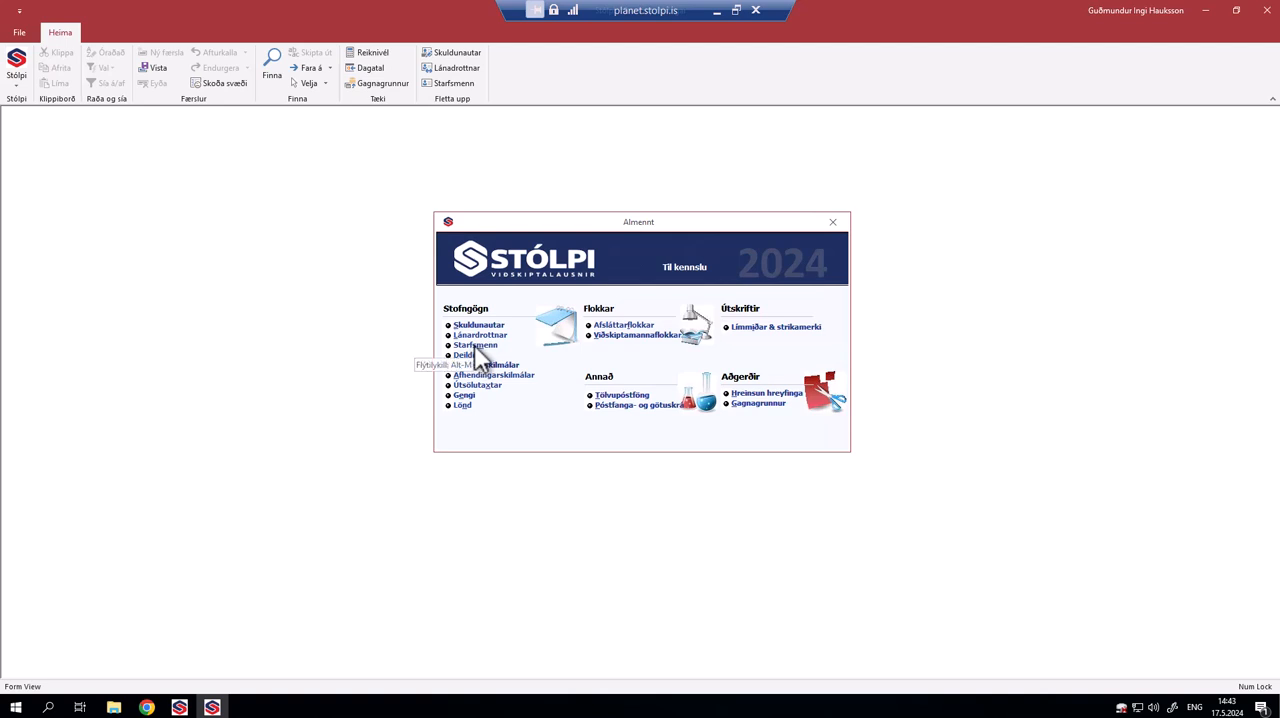
click(474, 345)
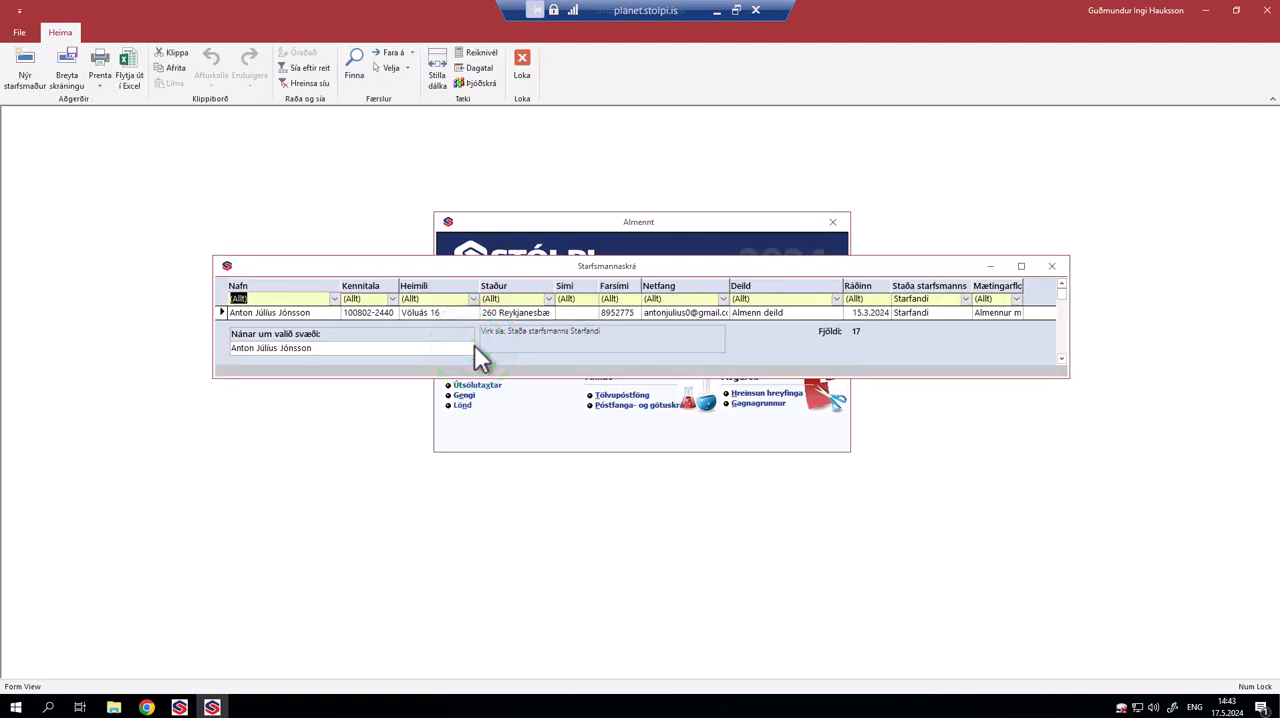
drag(459, 370, 423, 572)
Filter the employee register by status Starfandi, and set the Staða starfsmanns filter back to (Allt)
click(965, 299)
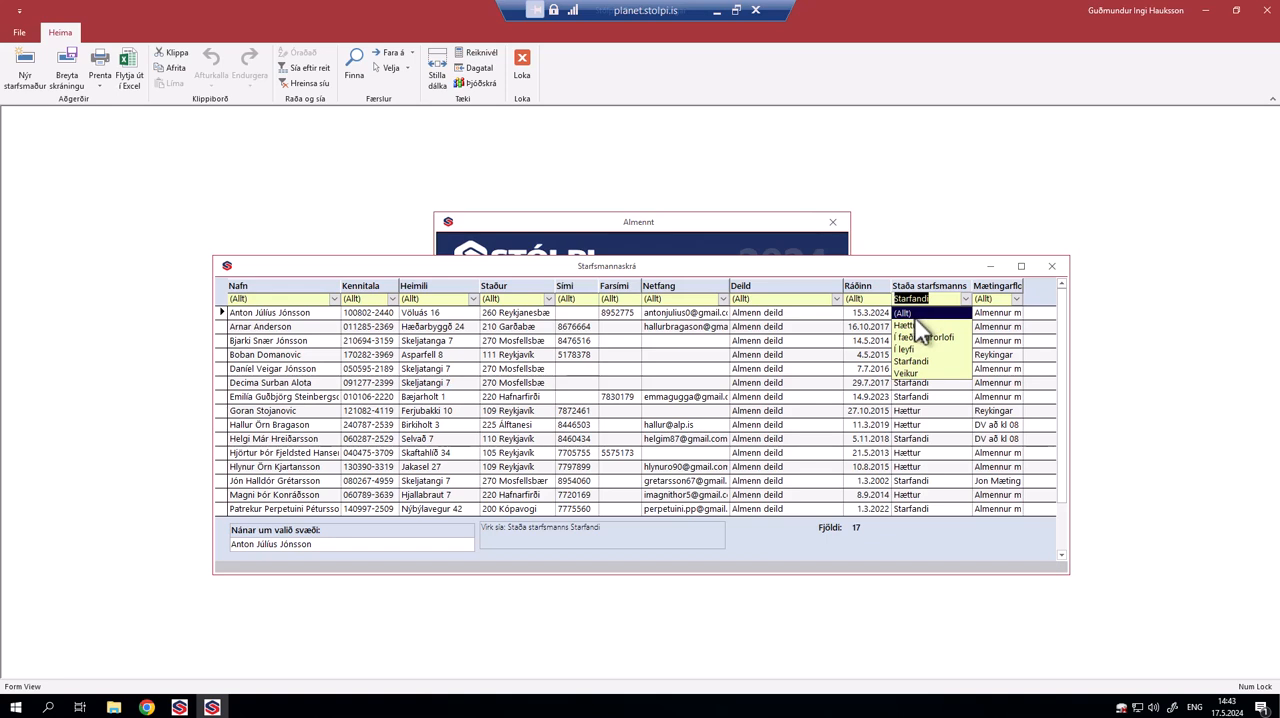
click(911, 361)
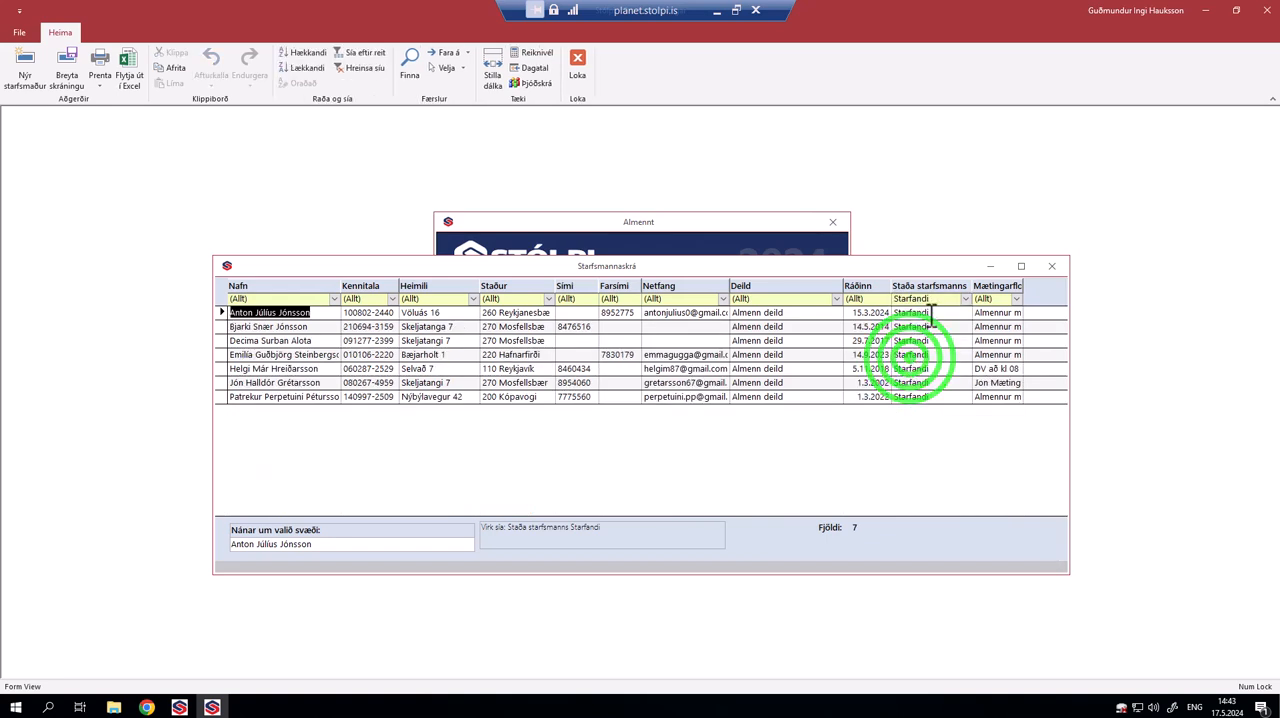
click(967, 299)
click(912, 313)
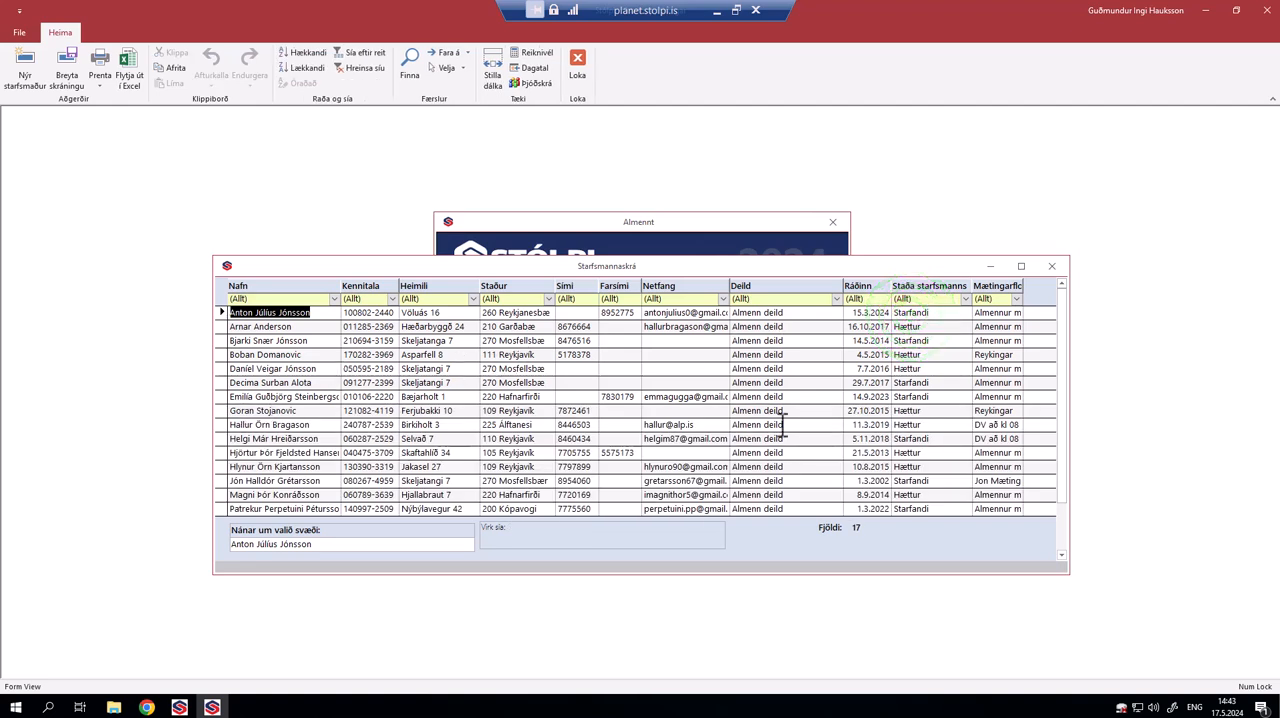
Open the eighth listed employee's card with the a.bClosed parameter left blank, view the Staða options, and close the card unchanged
double_click(237, 410)
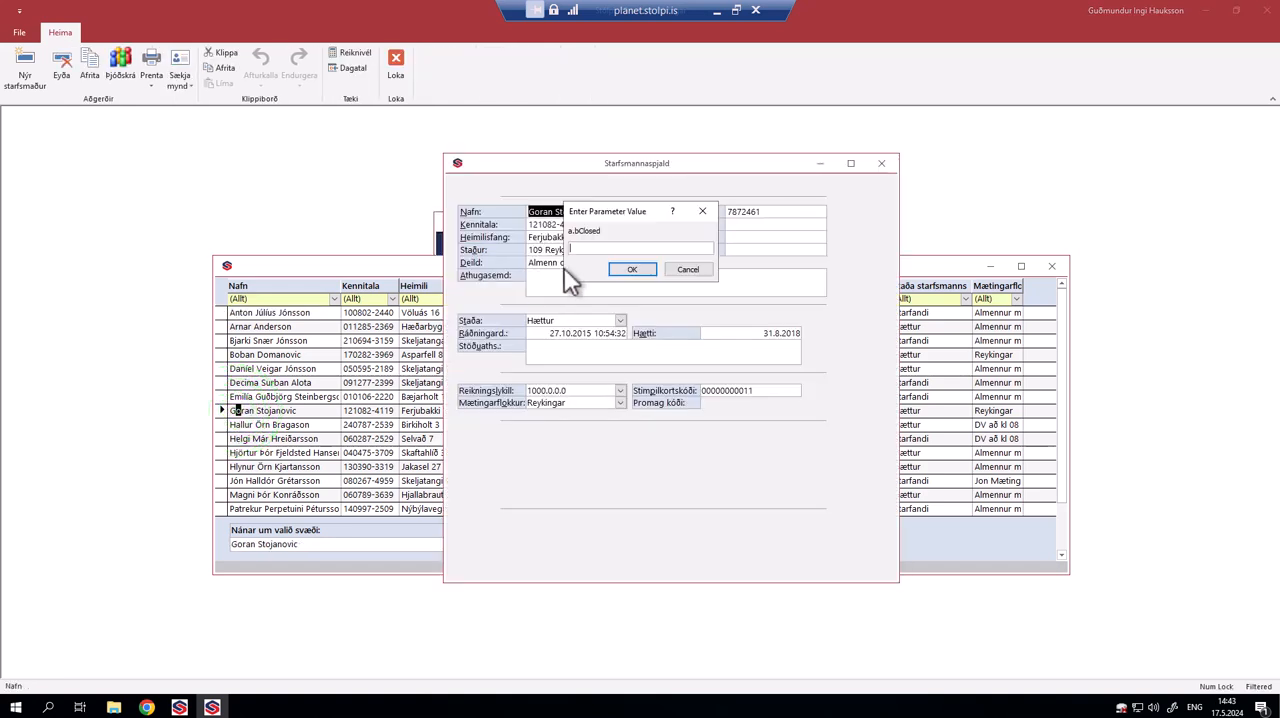
click(632, 270)
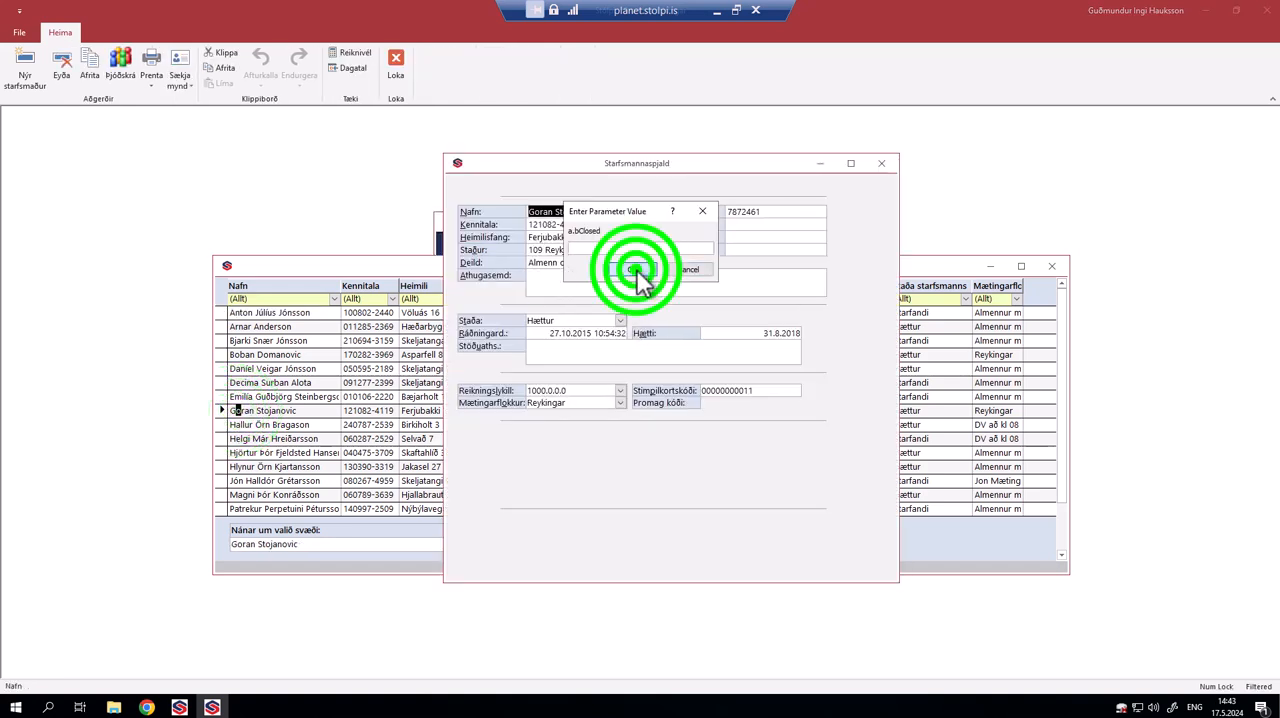
click(621, 319)
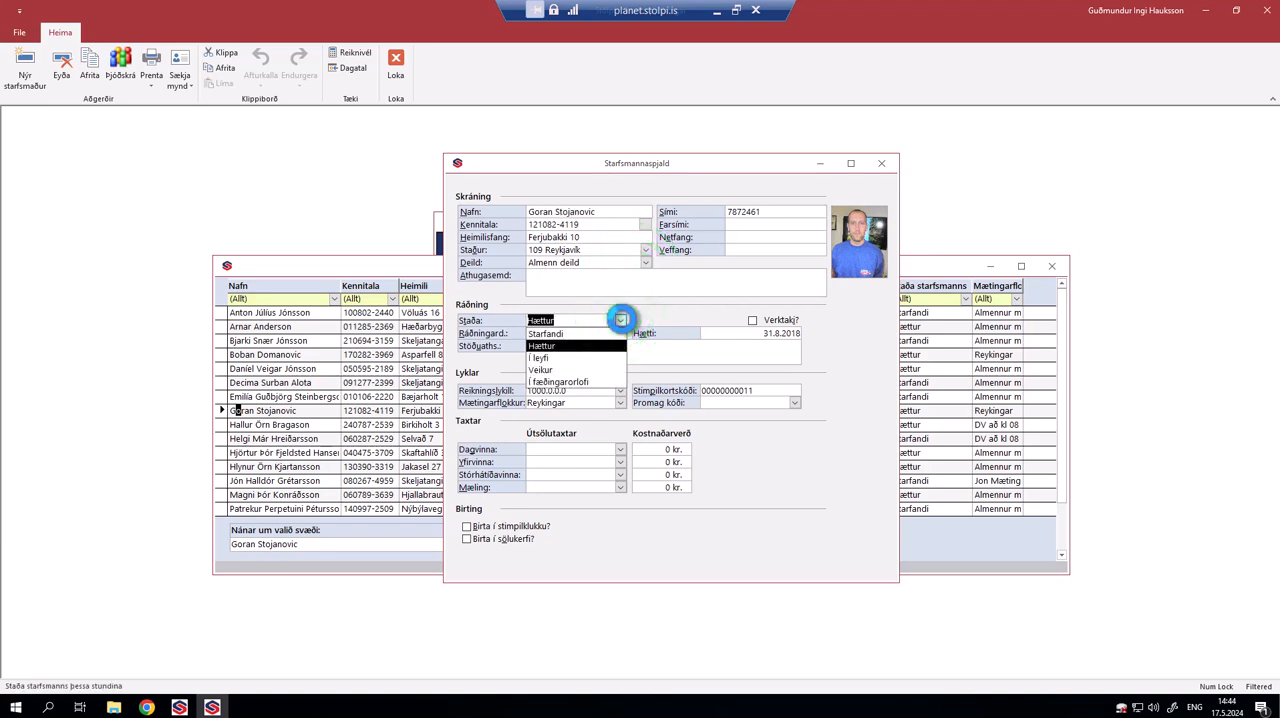
click(652, 311)
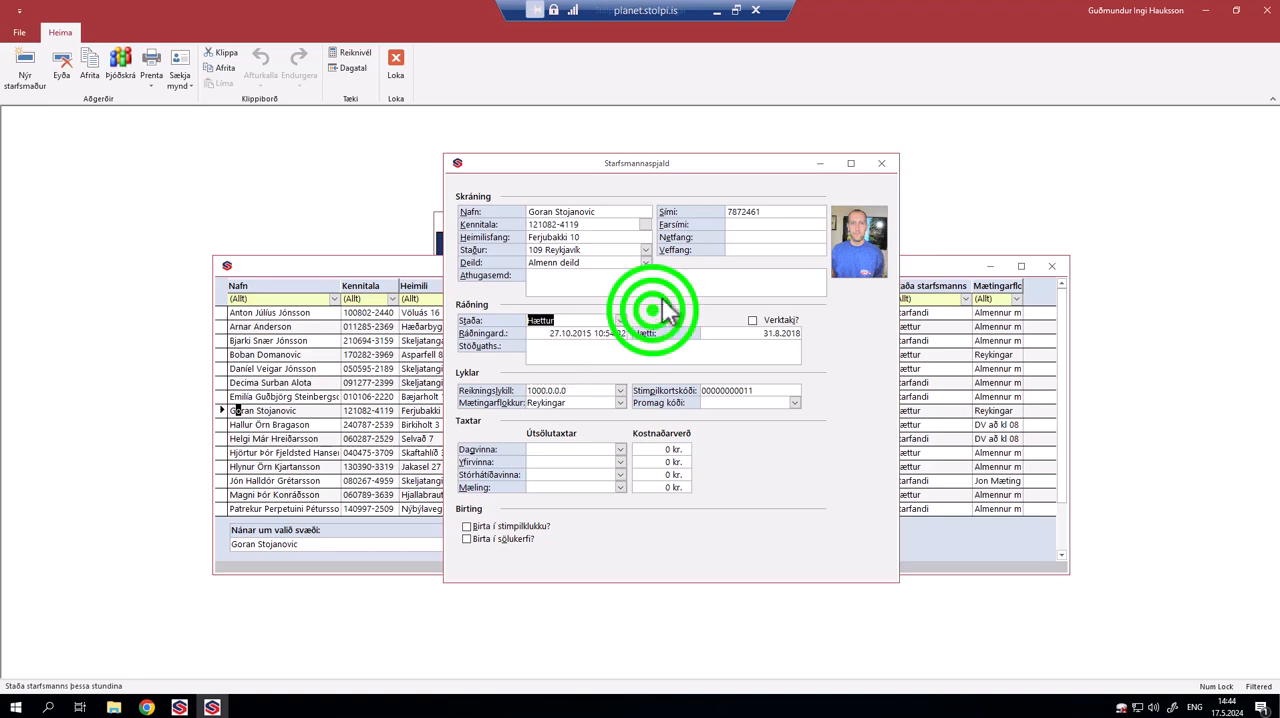
click(881, 164)
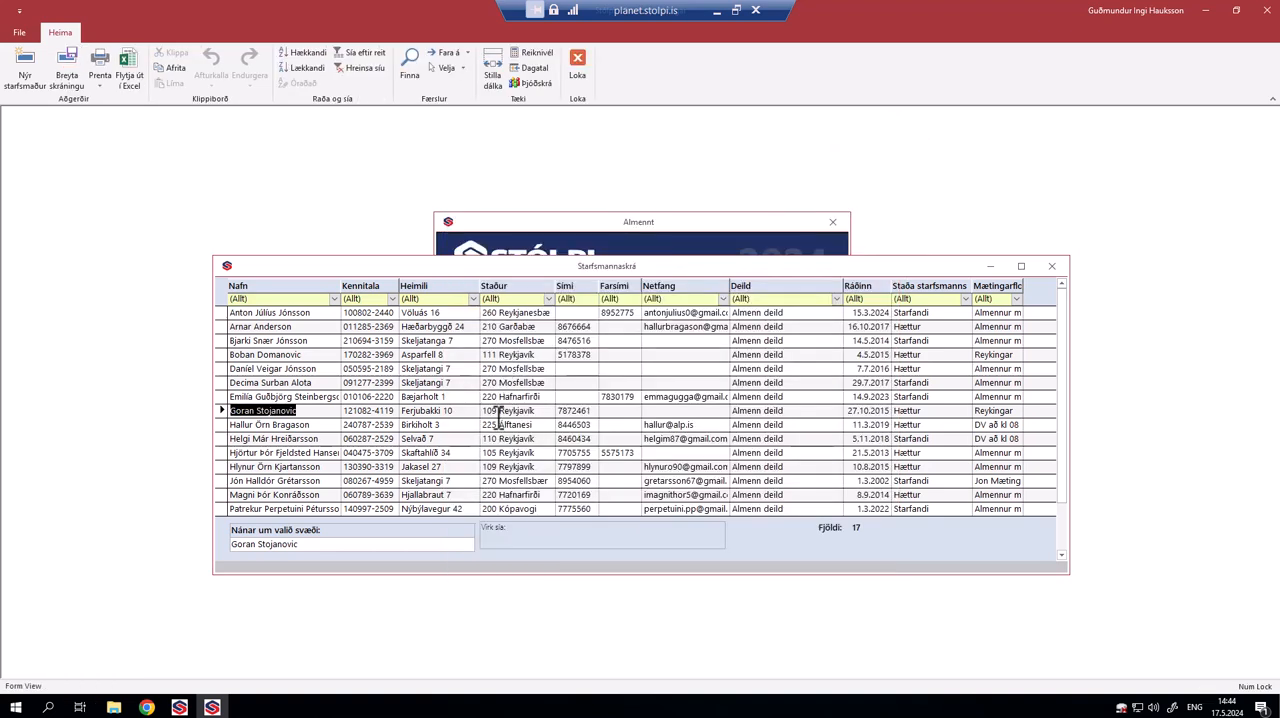
Open the debtor overview (Yfirlit skuldunauta), open the card for ACTICE ehf. and highlight its Kennitala
click(748, 222)
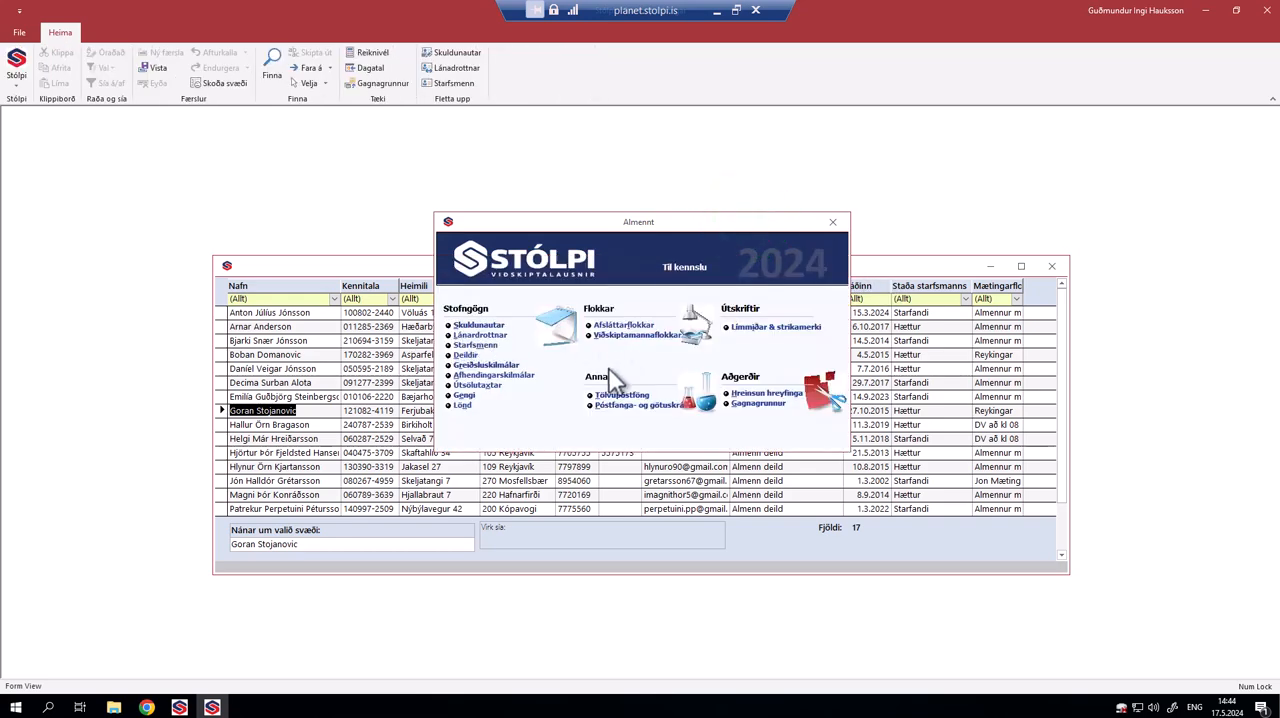
click(179, 707)
click(60, 244)
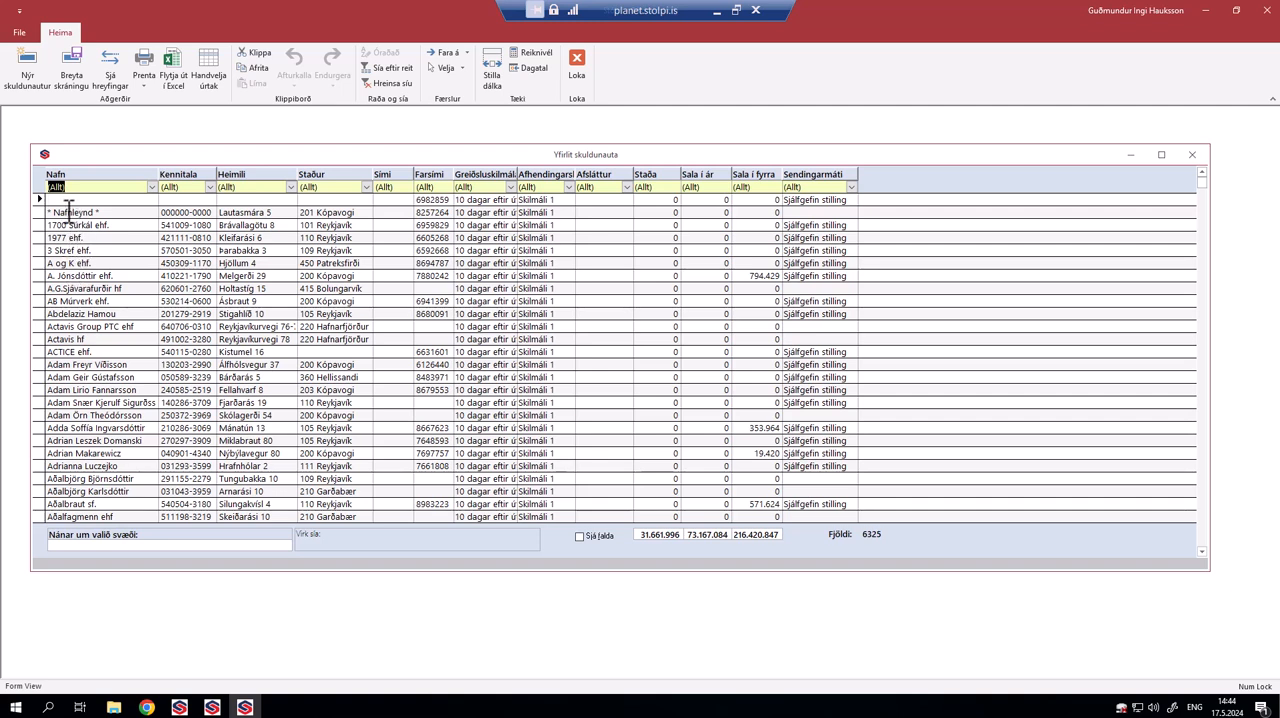
click(70, 212)
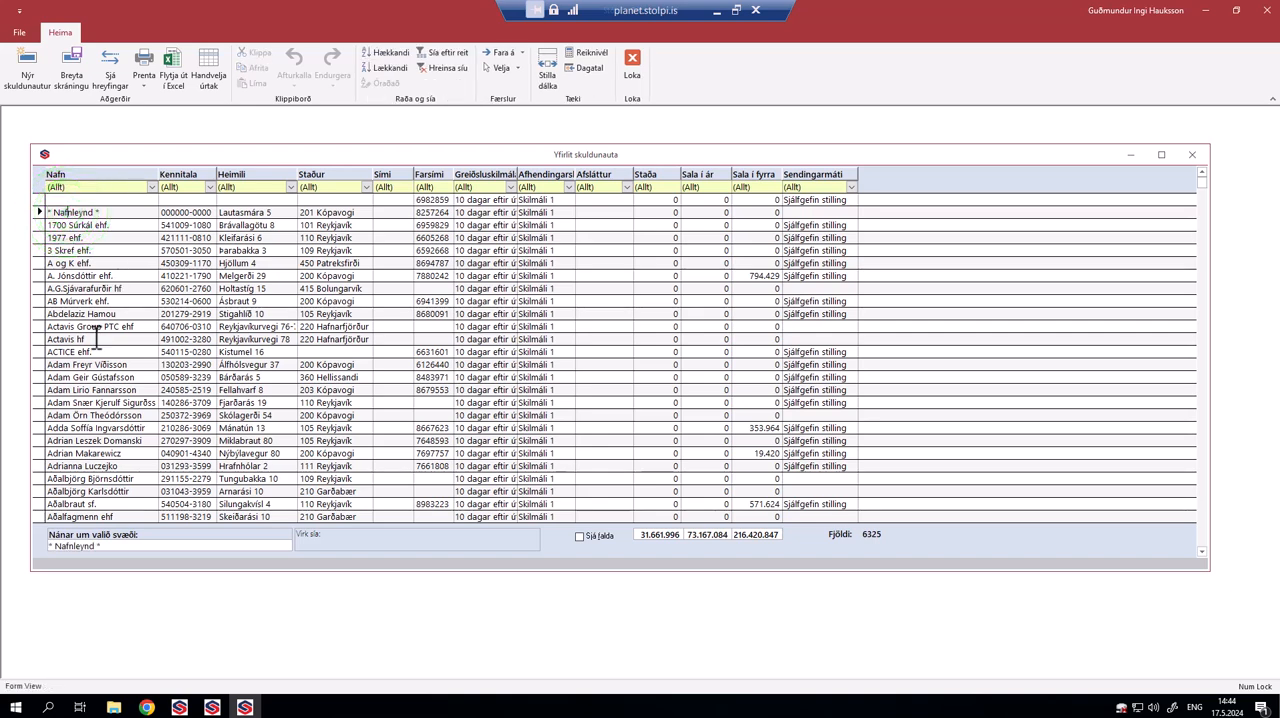
double_click(70, 351)
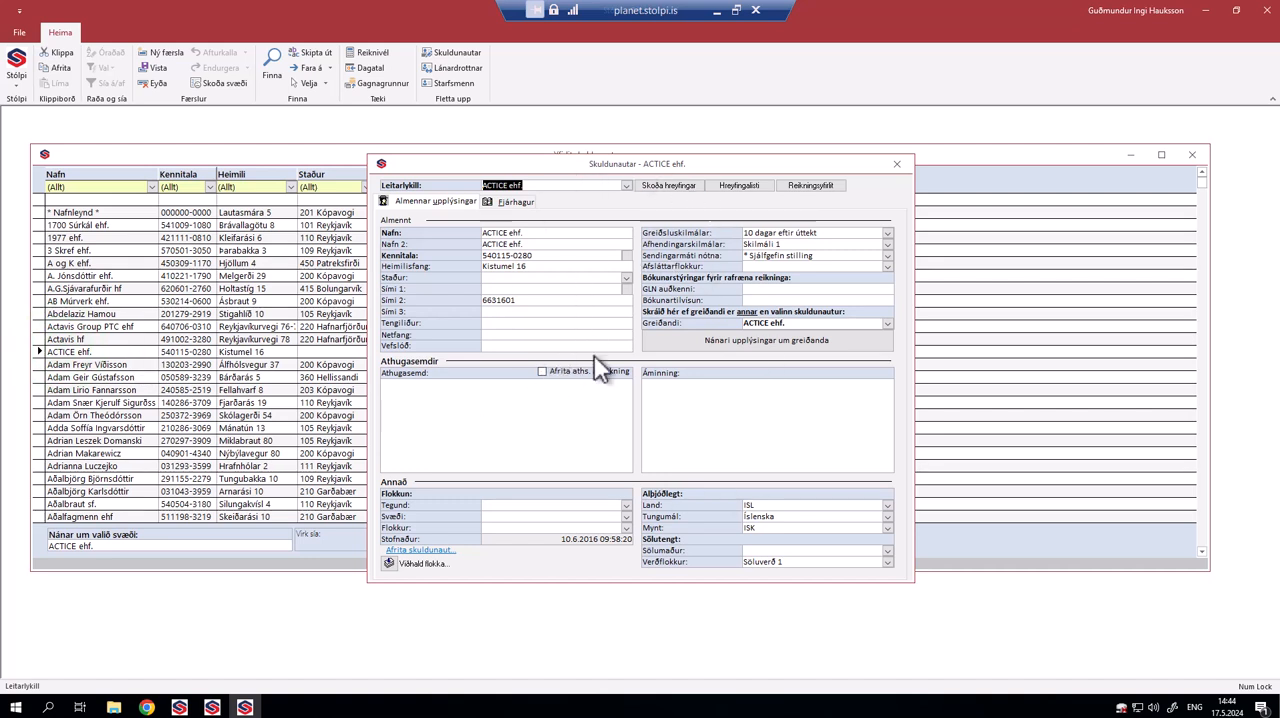
double_click(546, 255)
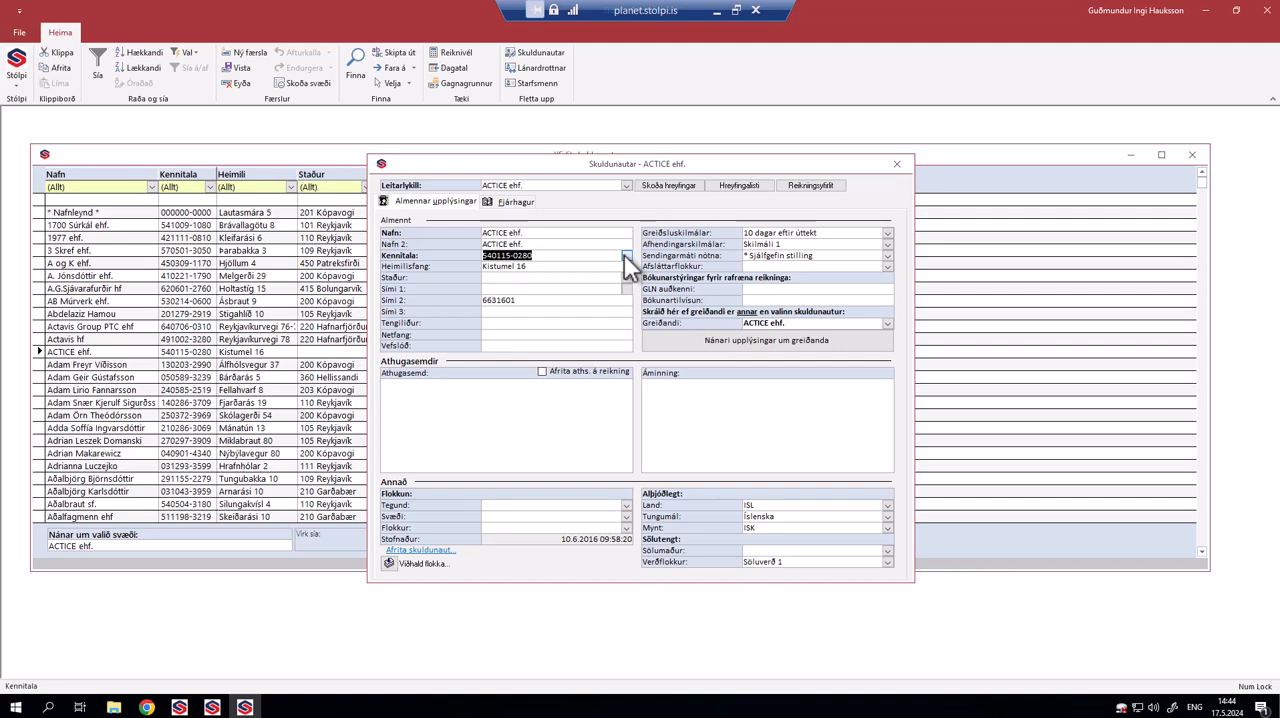
View the Þjóðskrá lookup from the main Stólpi window, highlight its Notandanafn field, and close the lookup
click(180, 705)
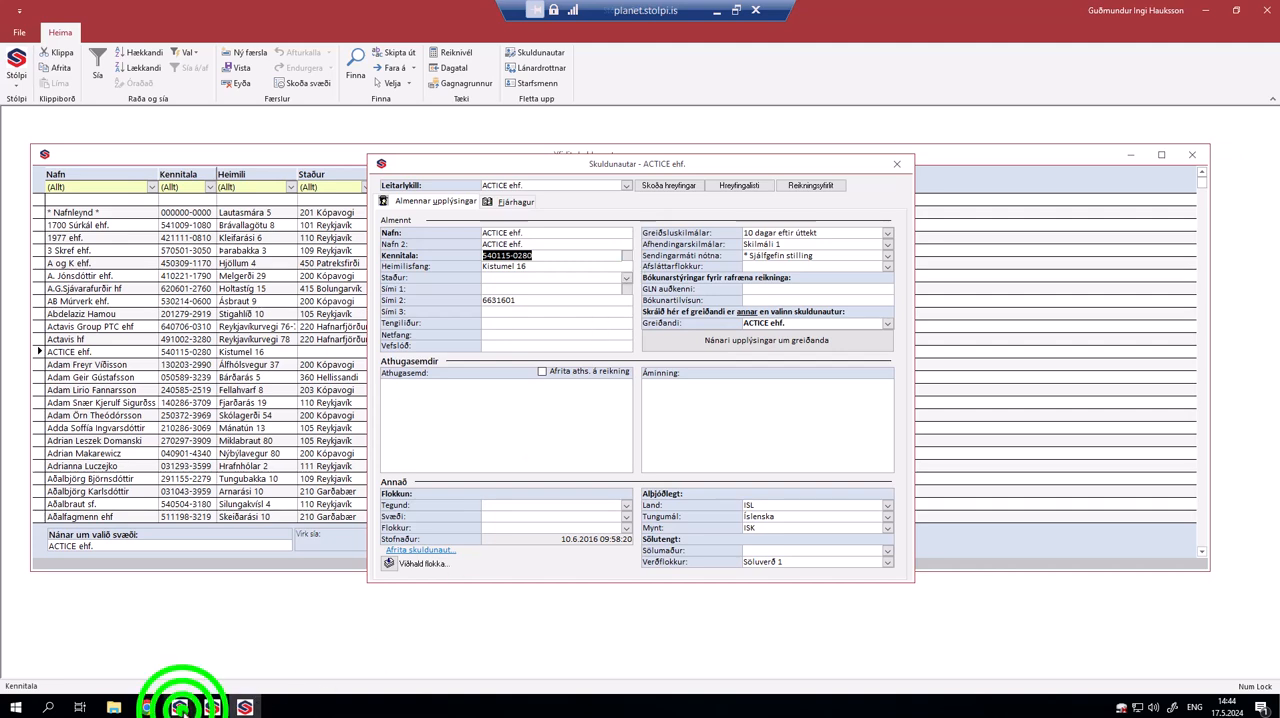
click(518, 383)
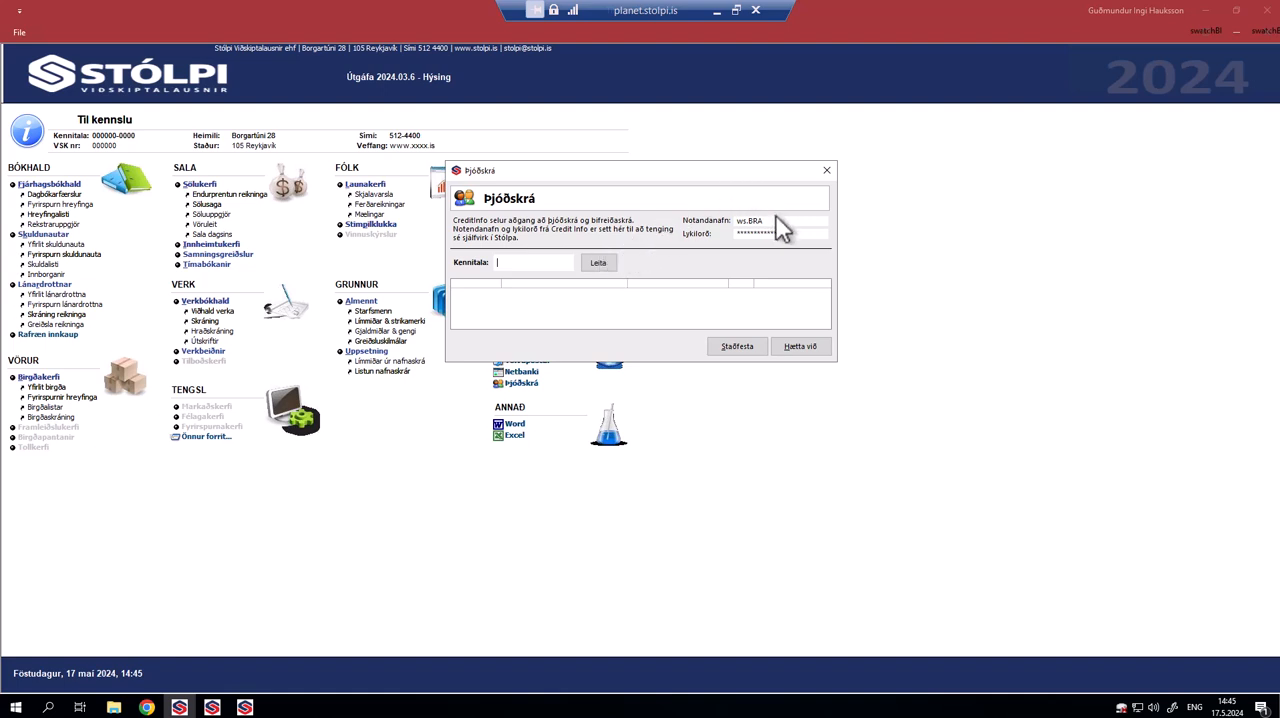
drag(773, 220, 749, 221)
click(826, 170)
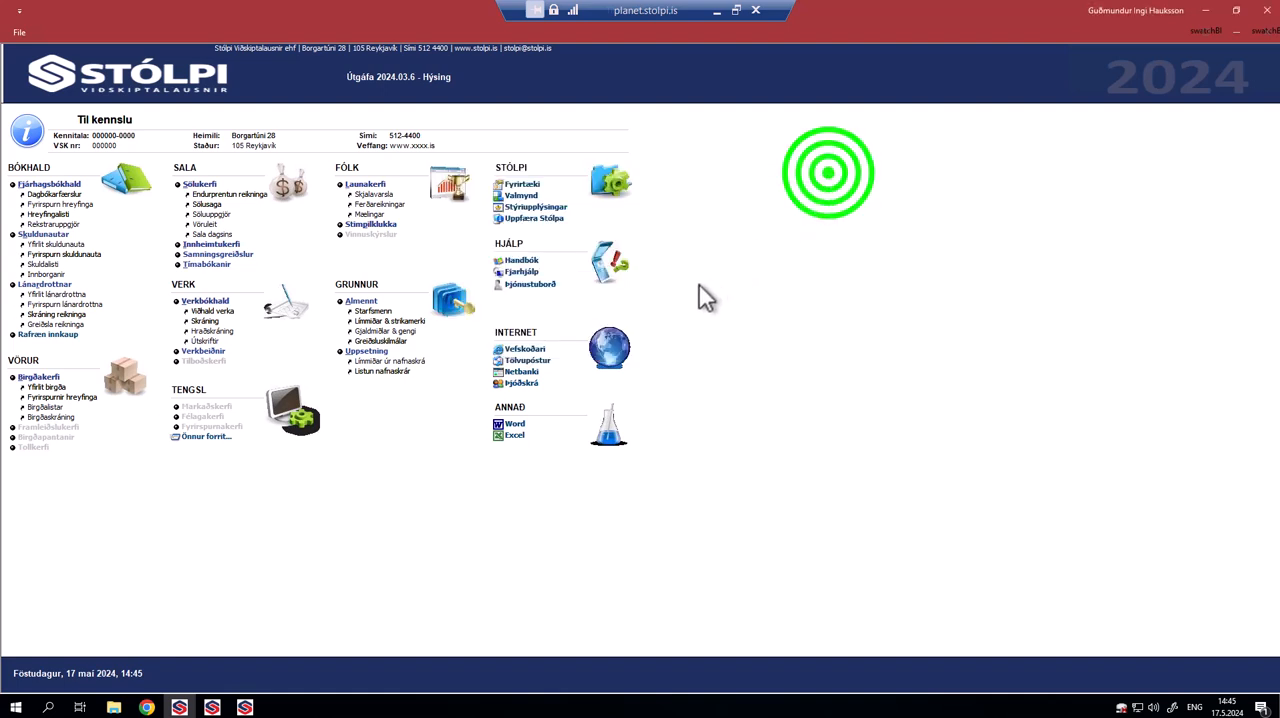
click(521, 383)
drag(776, 220, 714, 222)
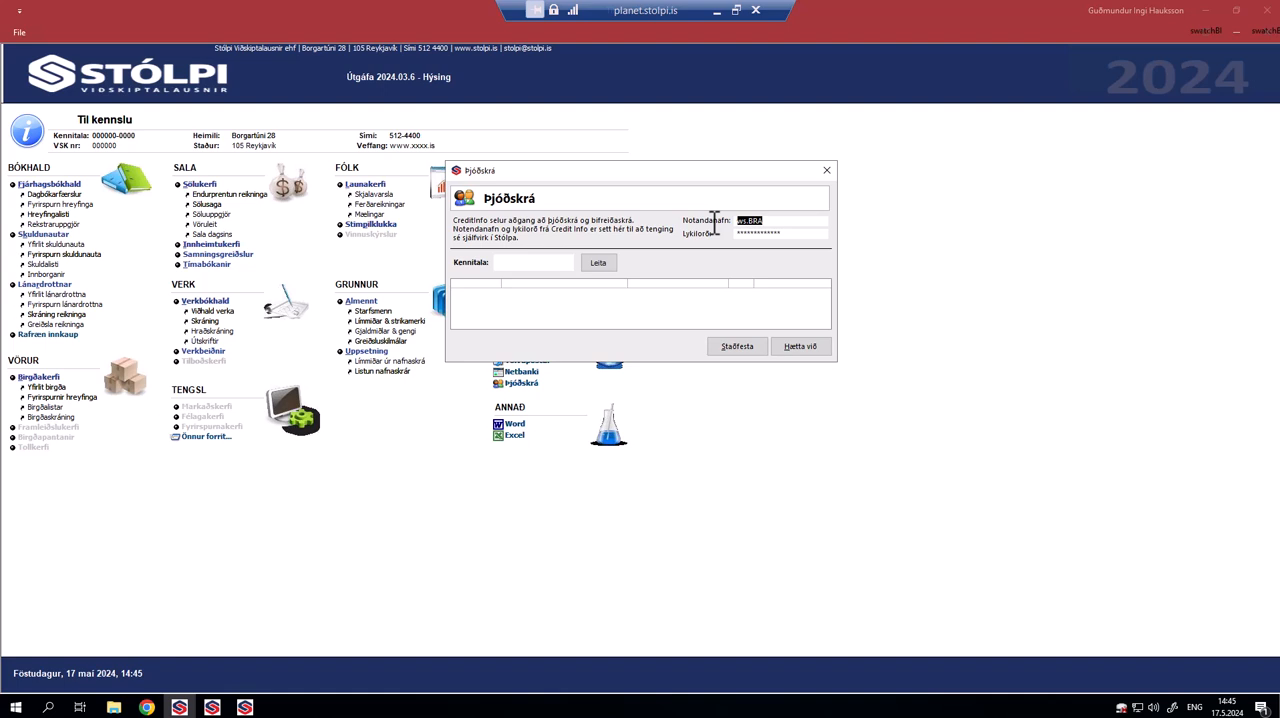
click(826, 170)
Return to the ACTICE ehf. debtor card, try to look up its Kennitala in Þjóðskrá, and close the lookup
click(245, 707)
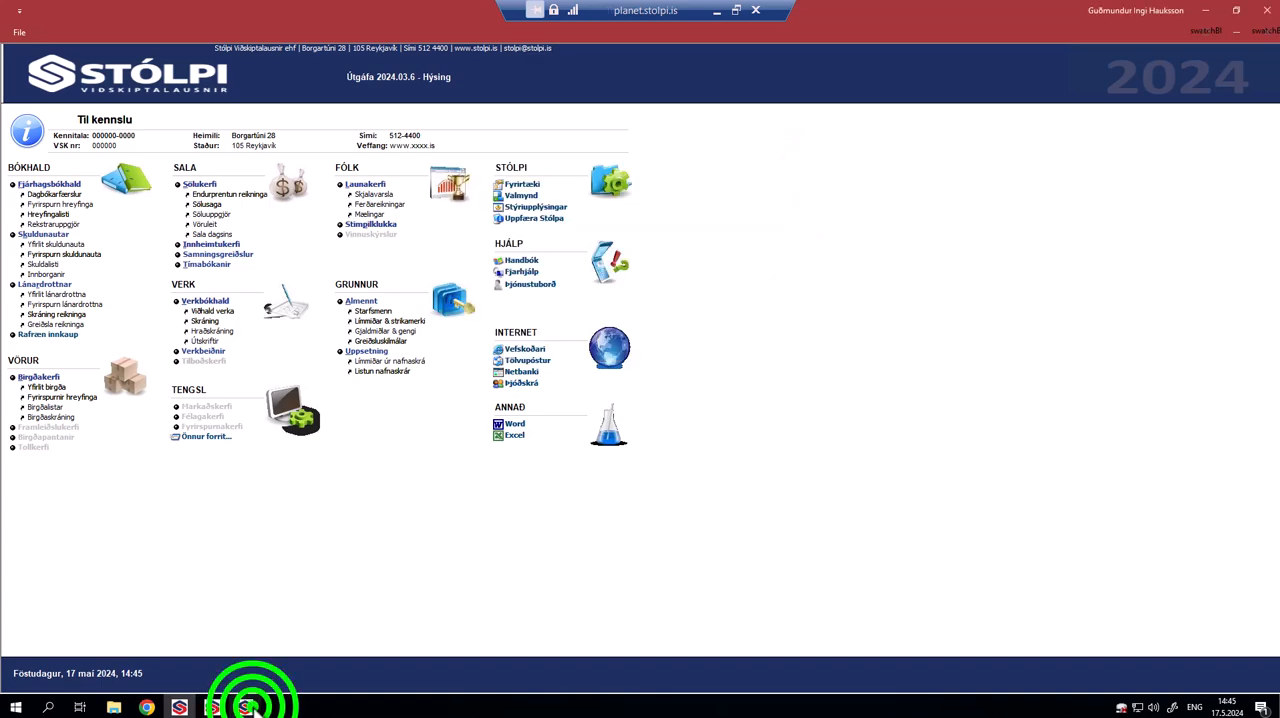
double_click(524, 253)
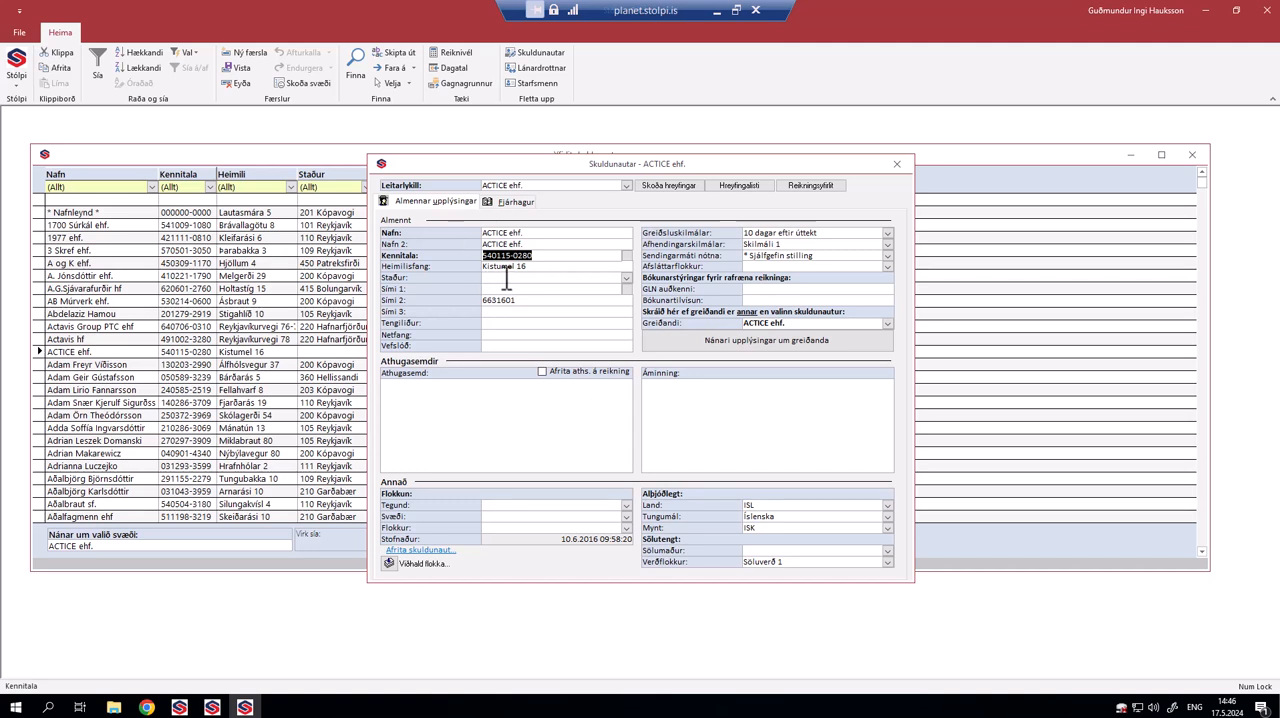
click(627, 257)
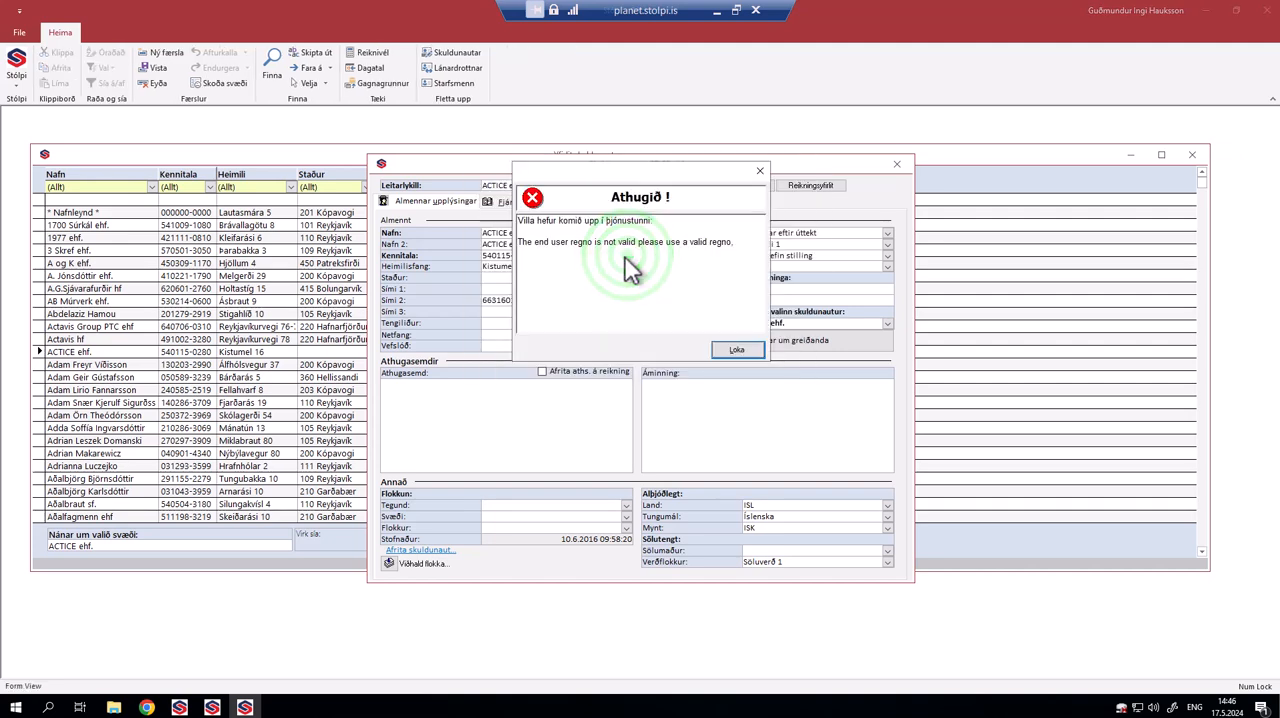
click(736, 348)
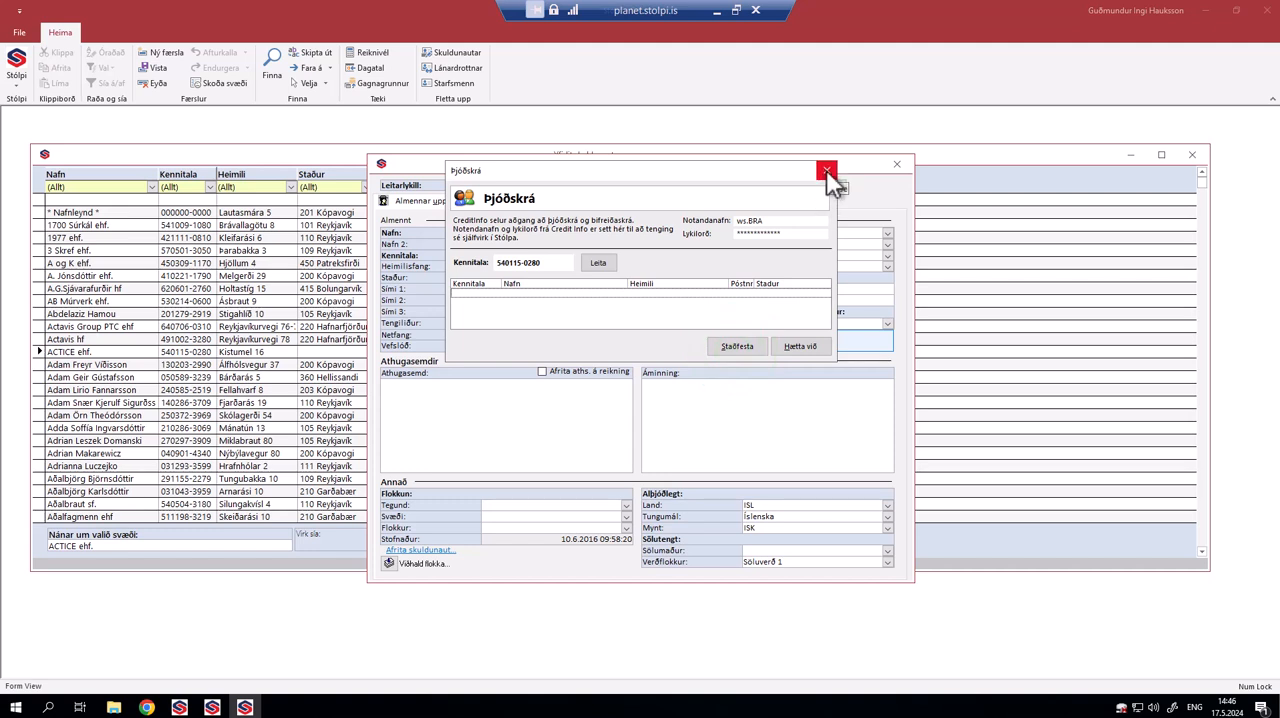
click(826, 171)
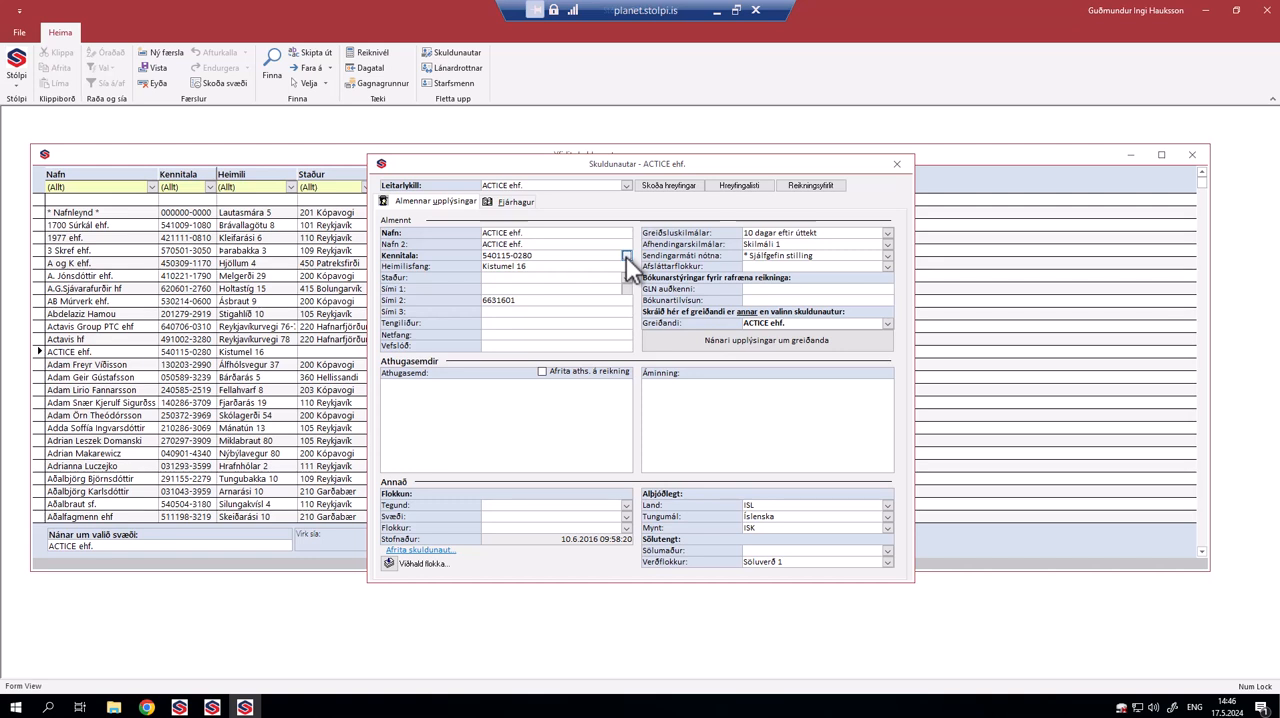
Review the Sími 2 and Netfang fields on the ACTICE ehf. card, and close the card, the debtor overview and the Skuldunautar module
double_click(514, 299)
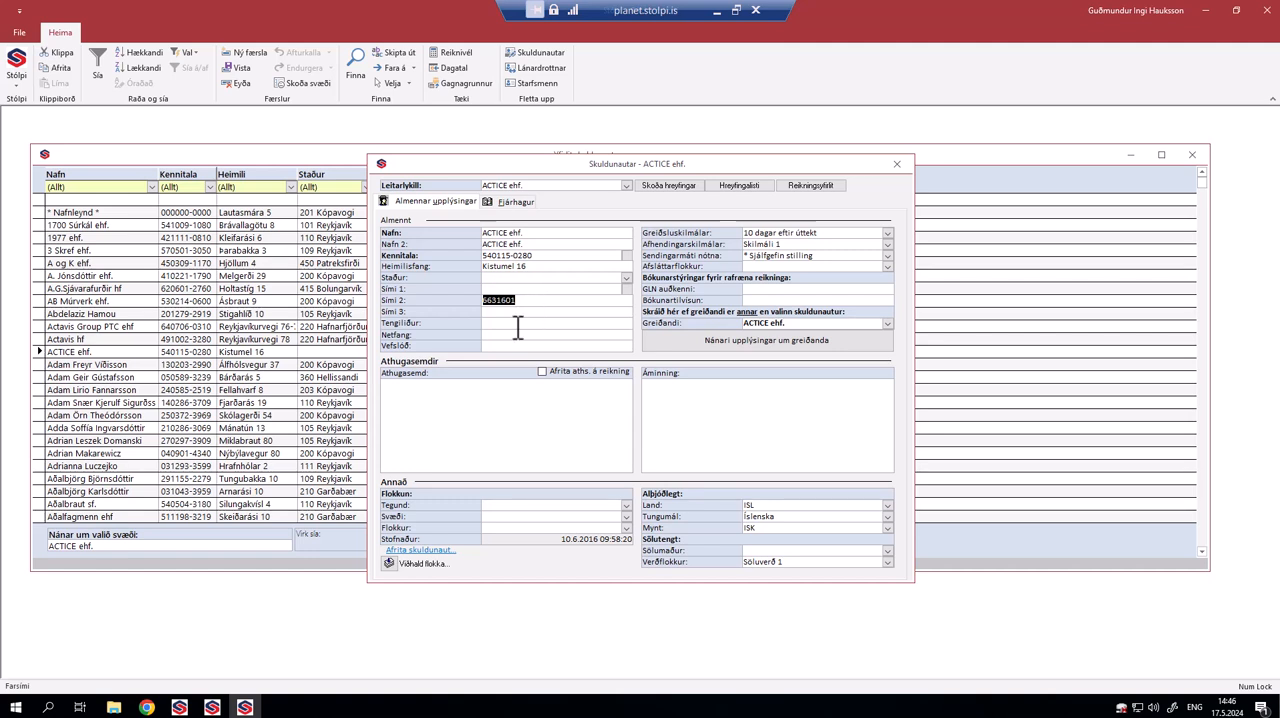
click(487, 336)
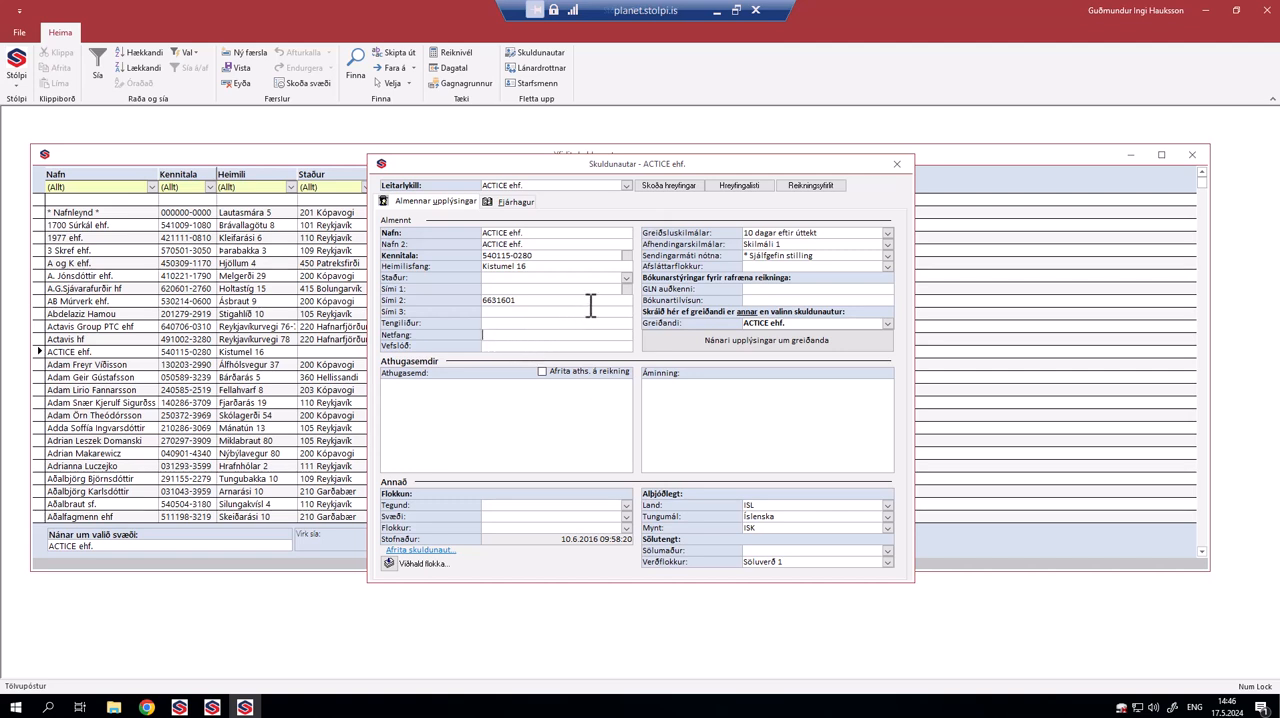
click(896, 164)
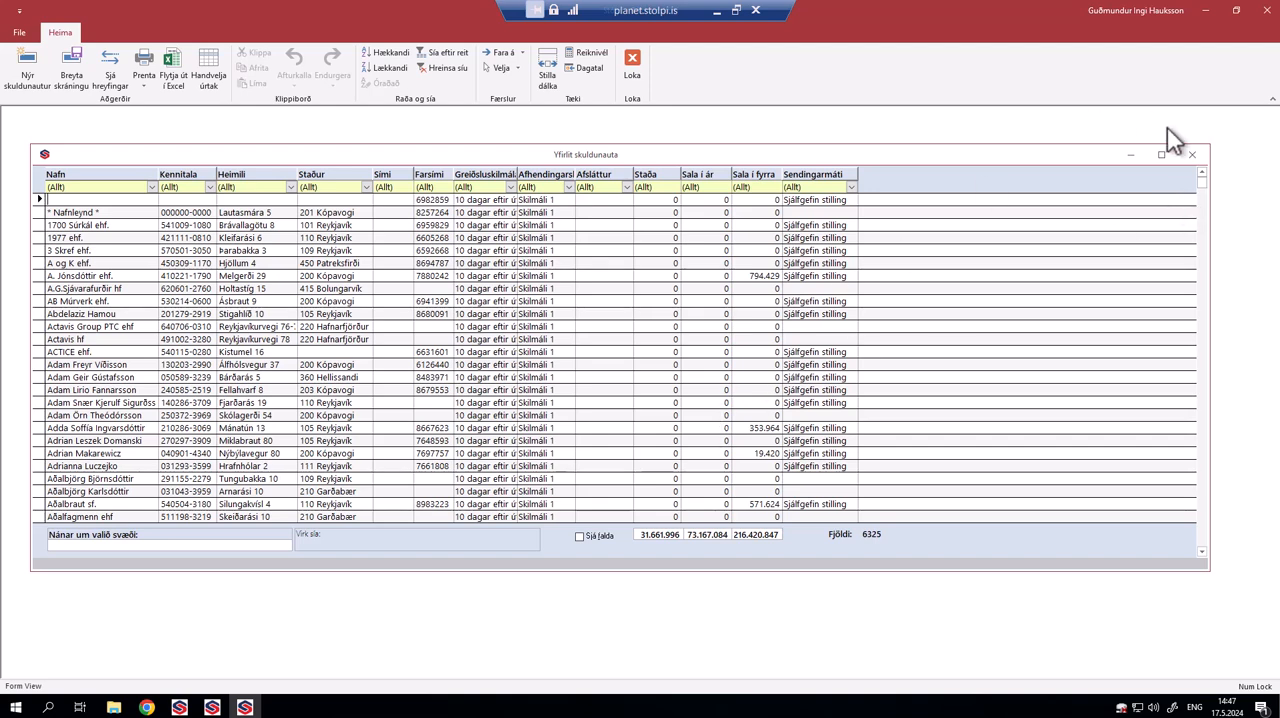
click(1192, 154)
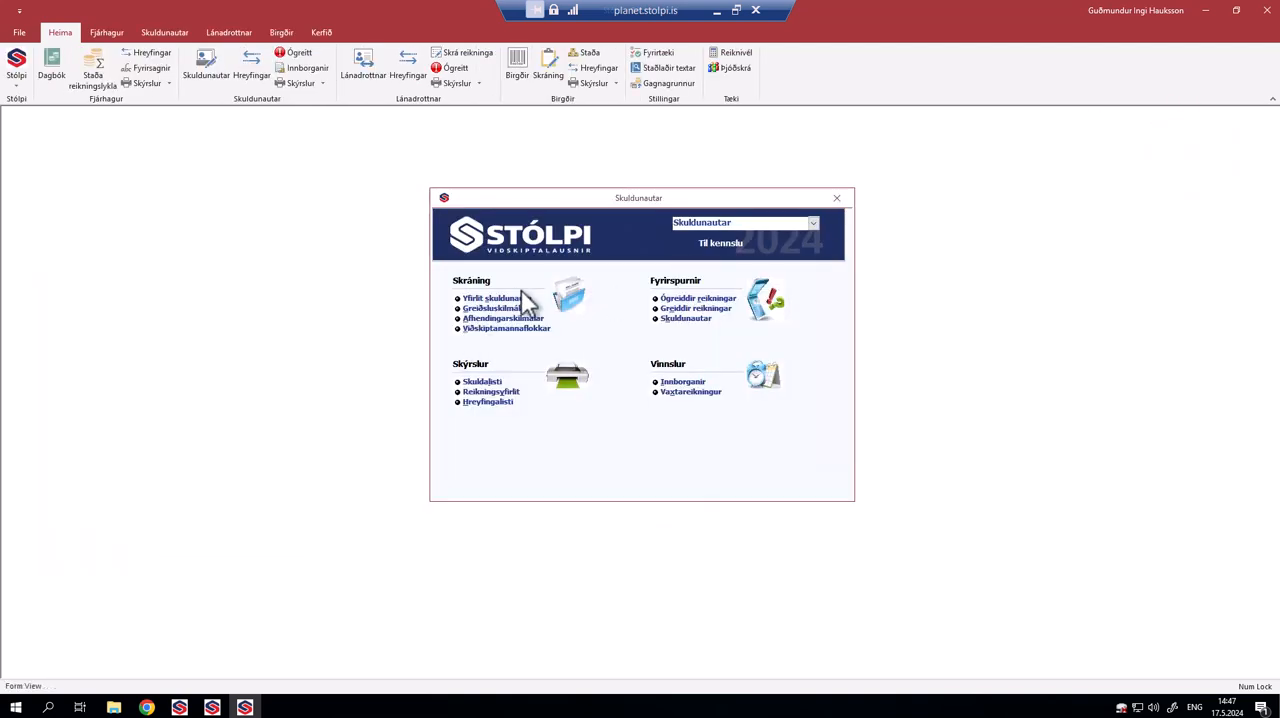
click(837, 199)
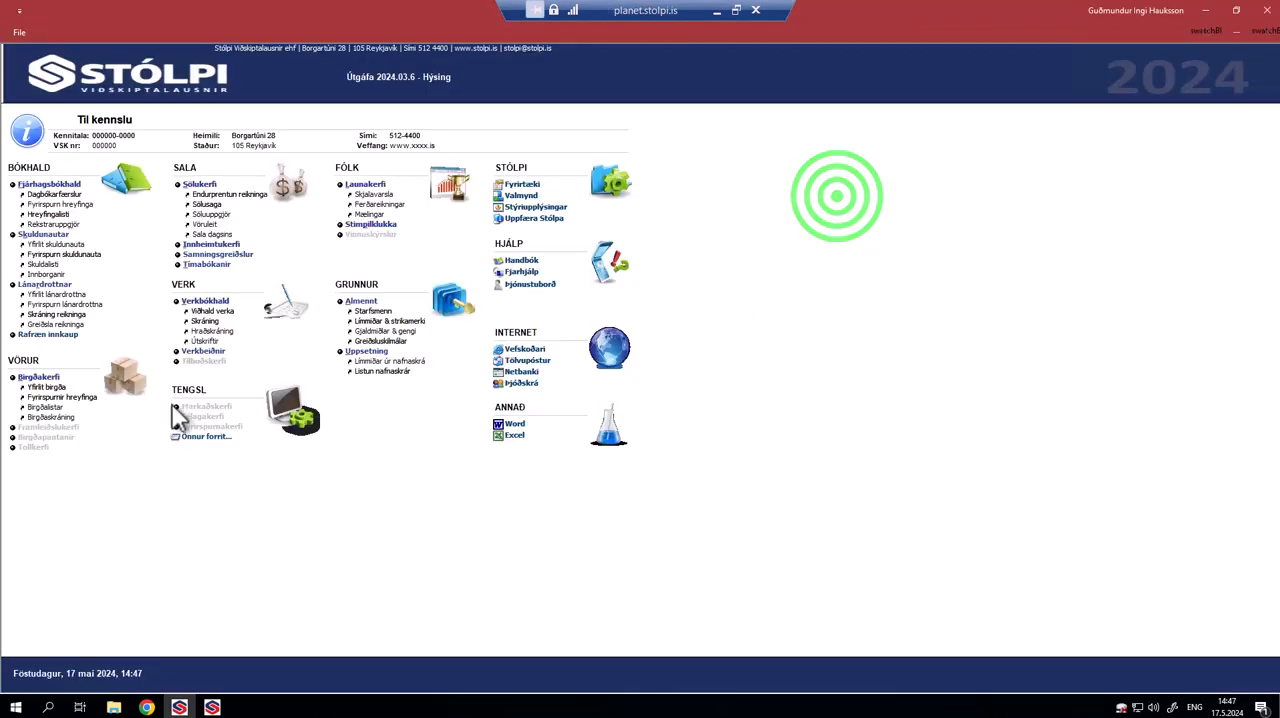
Bring up the already open Almennt module and return to the main Stólpi window
click(362, 301)
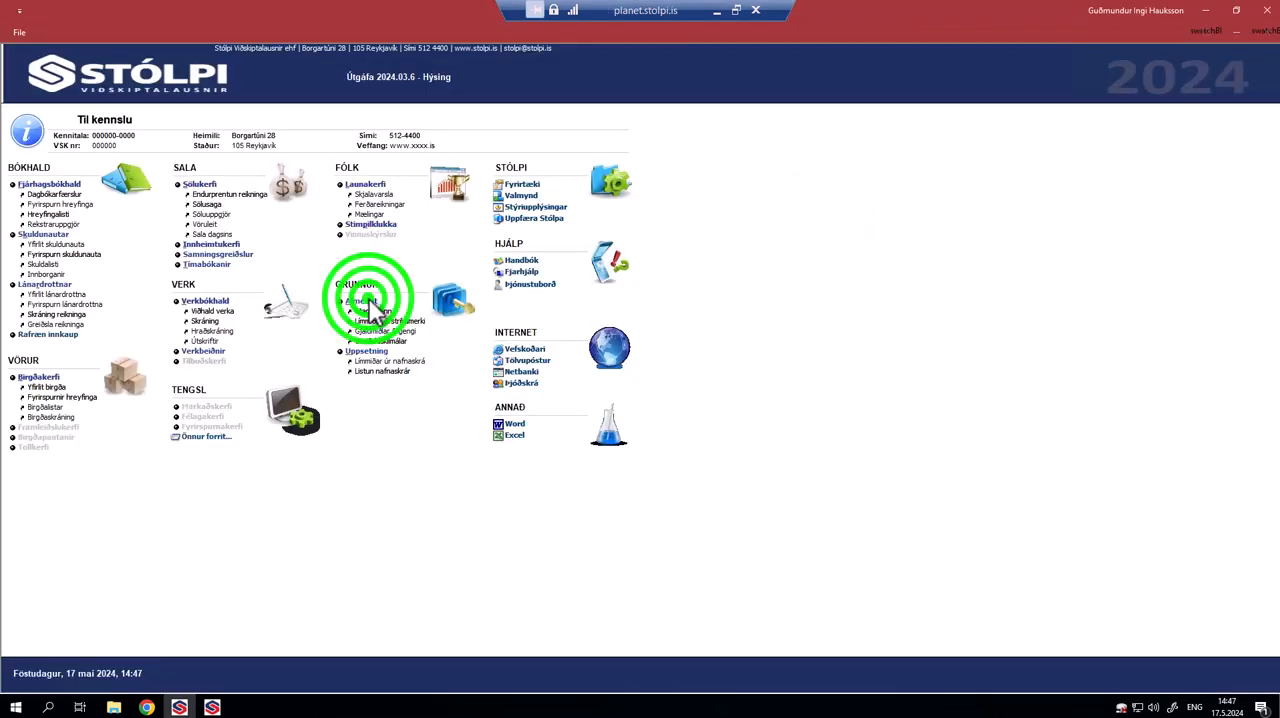
click(180, 707)
click(180, 707)
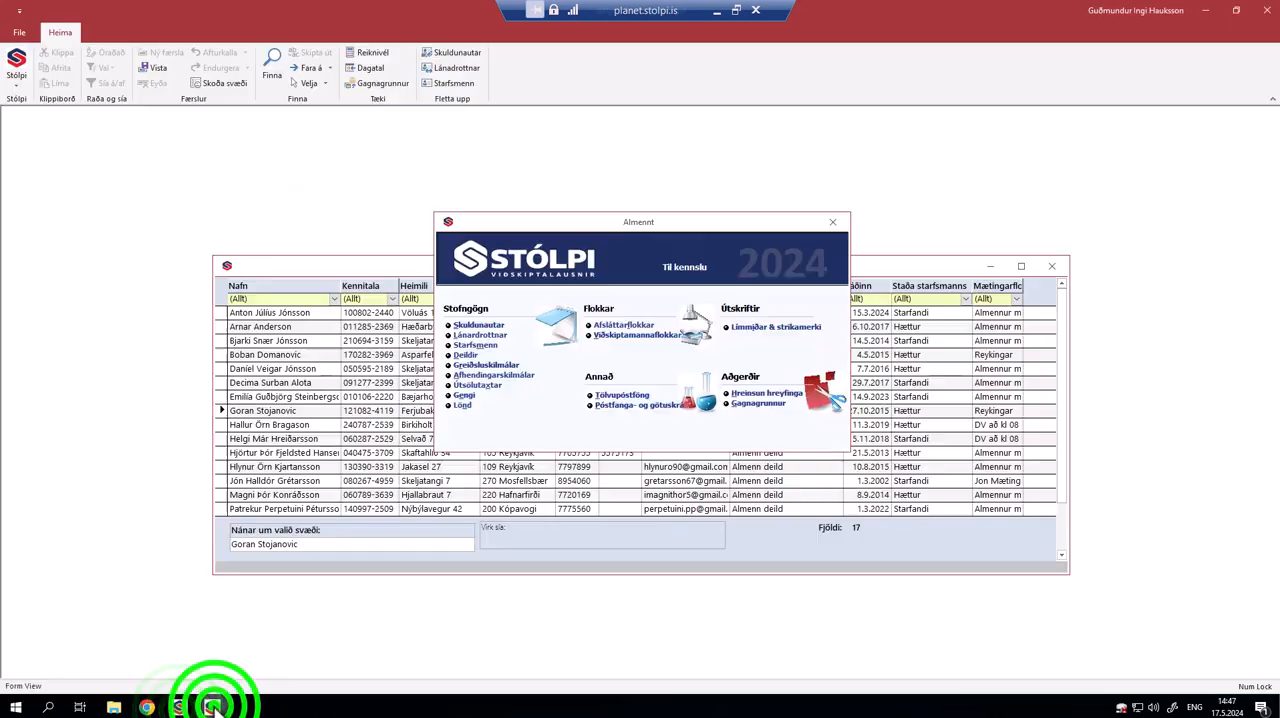
click(180, 707)
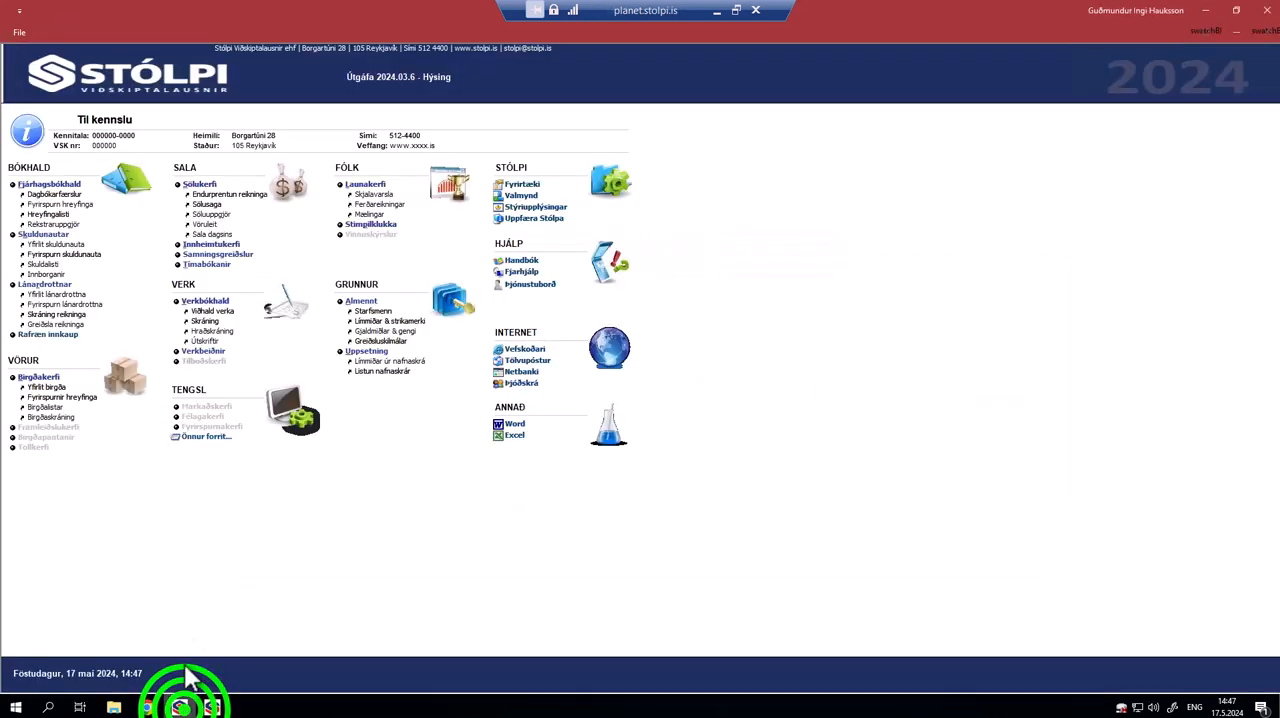
Open the Sölukerfi module and switch between the open Stólpi windows, finishing on the main window
click(203, 184)
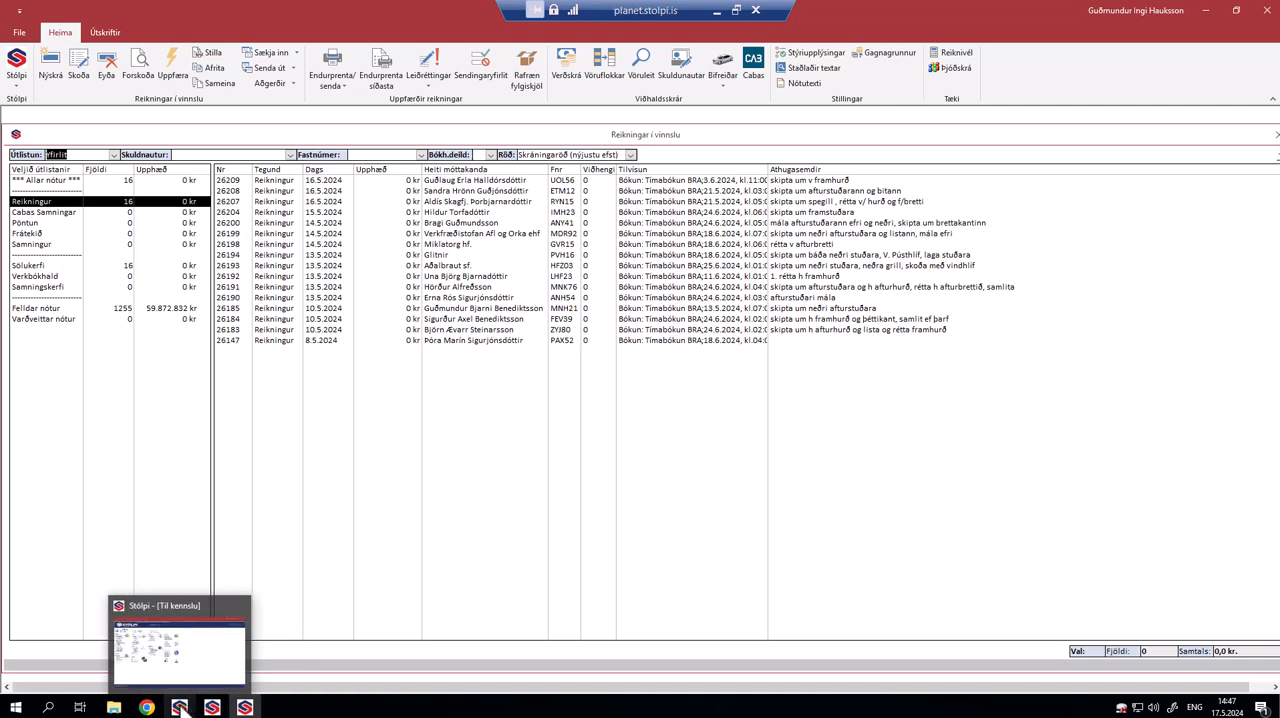
click(180, 707)
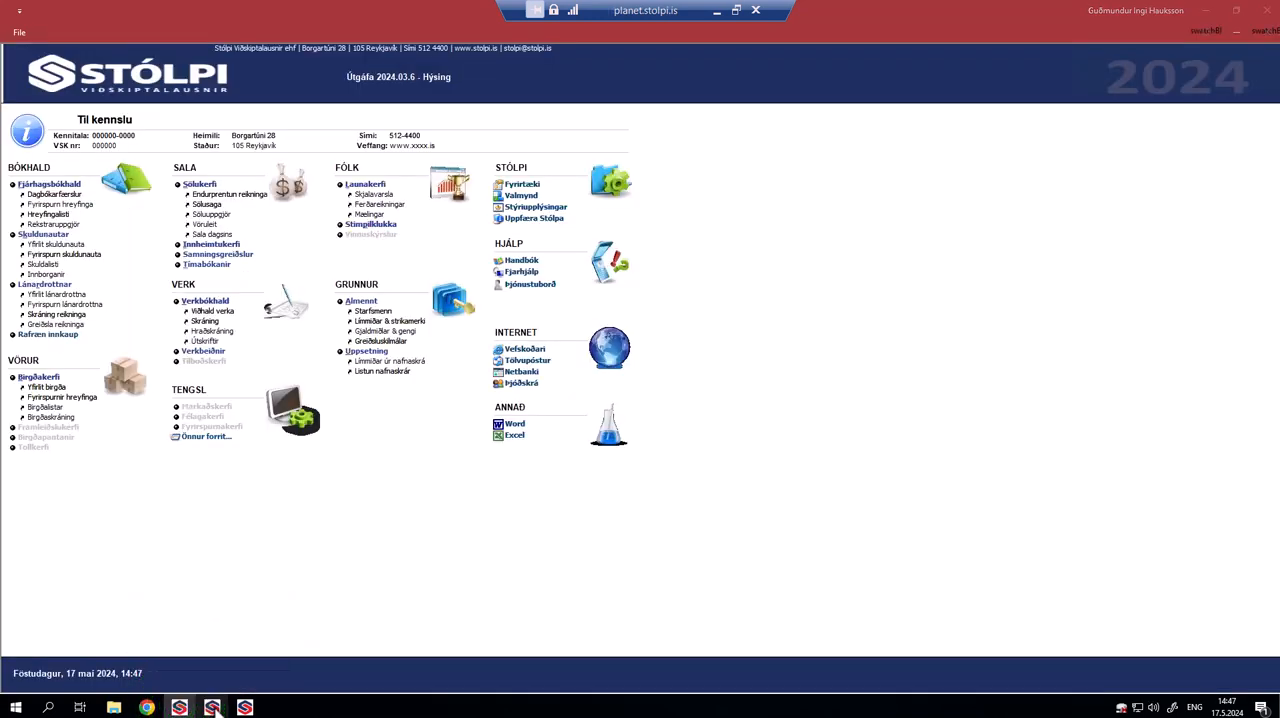
key(alt+Tab)
key(alt+Tab)
key(alt+Tab)
click(212, 707)
click(244, 707)
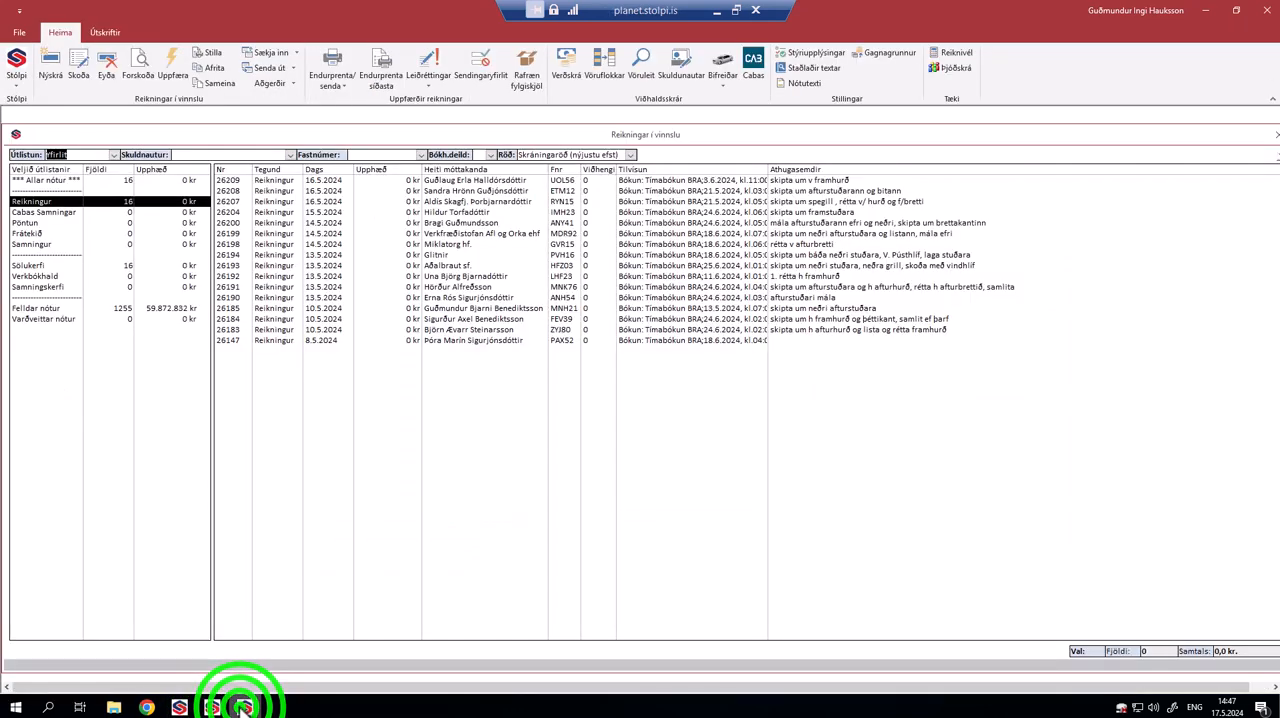
click(180, 707)
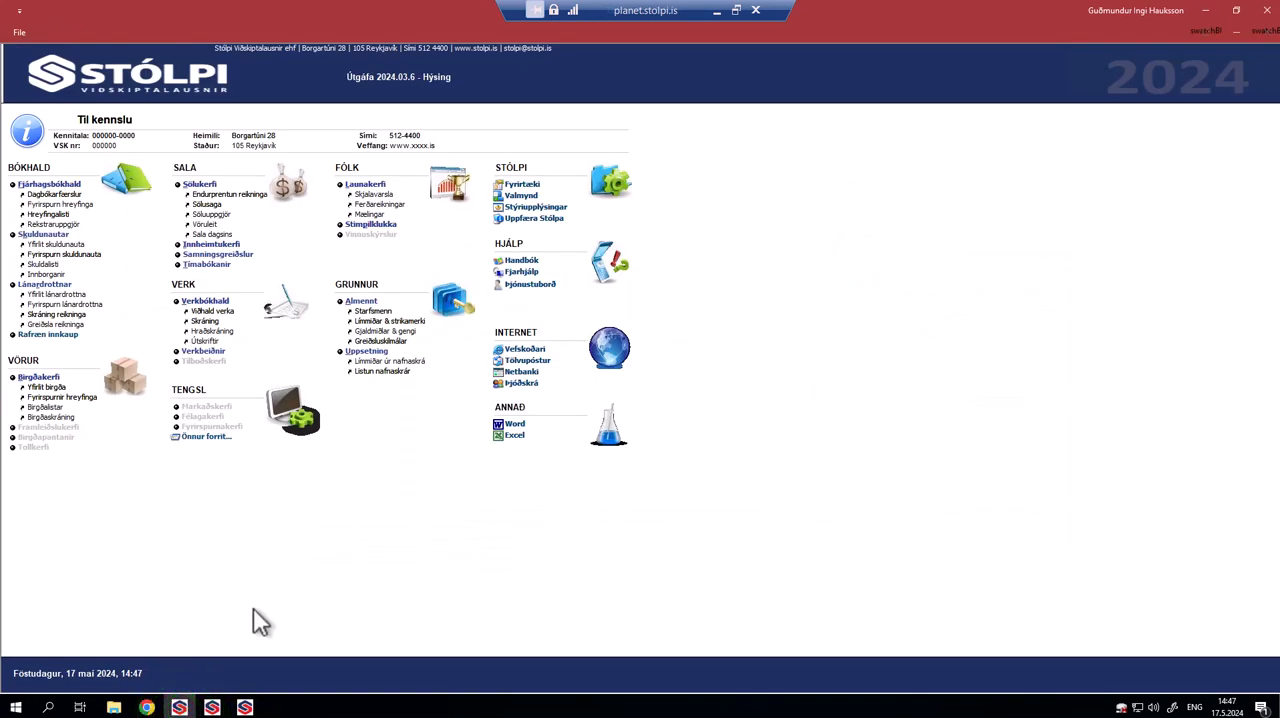
Open Greiðsluskilmálar in the Almennt module, view the list of payment terms, and highlight the Heiti of 10 dagar eftir úttekt
click(212, 707)
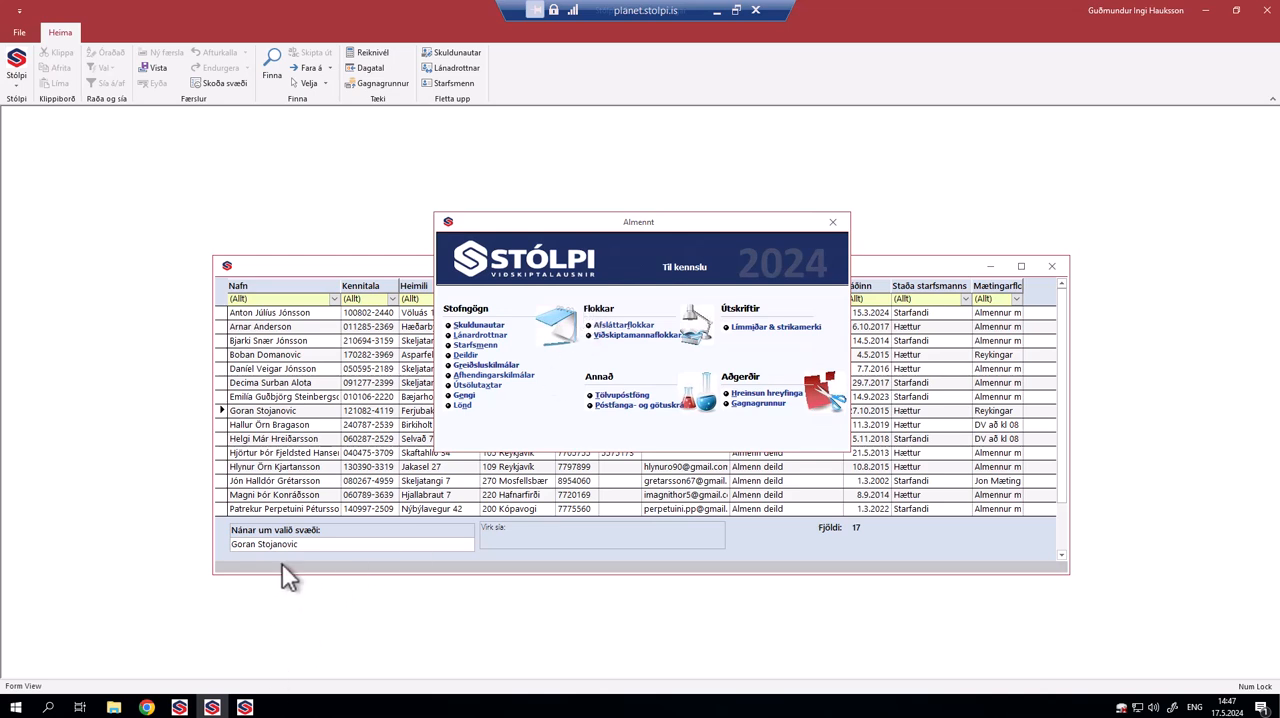
click(482, 366)
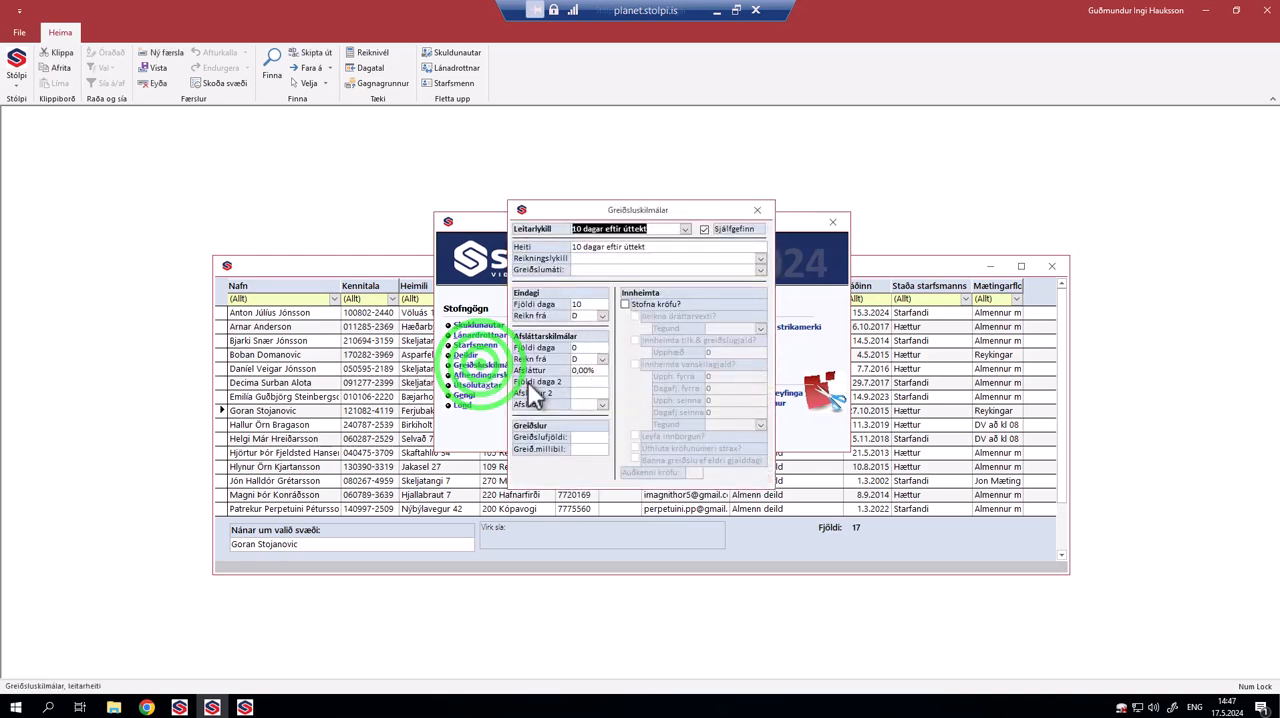
click(685, 229)
click(685, 229)
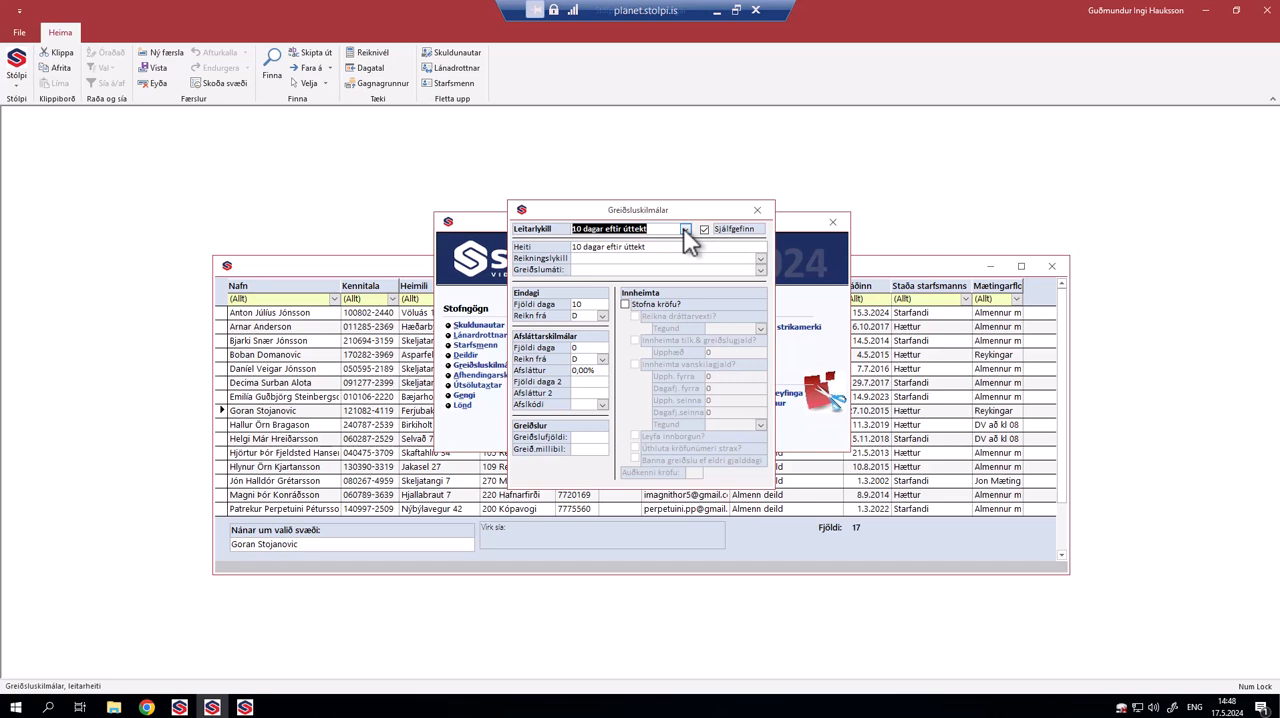
click(686, 230)
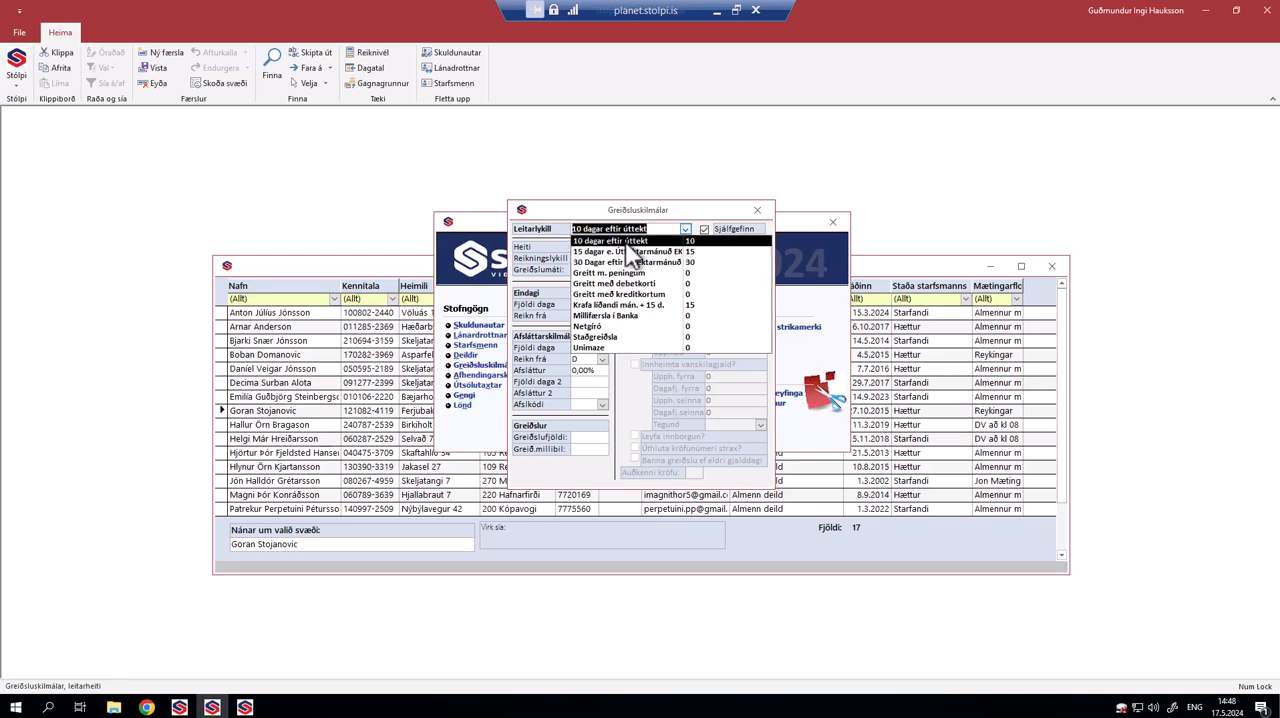
click(678, 214)
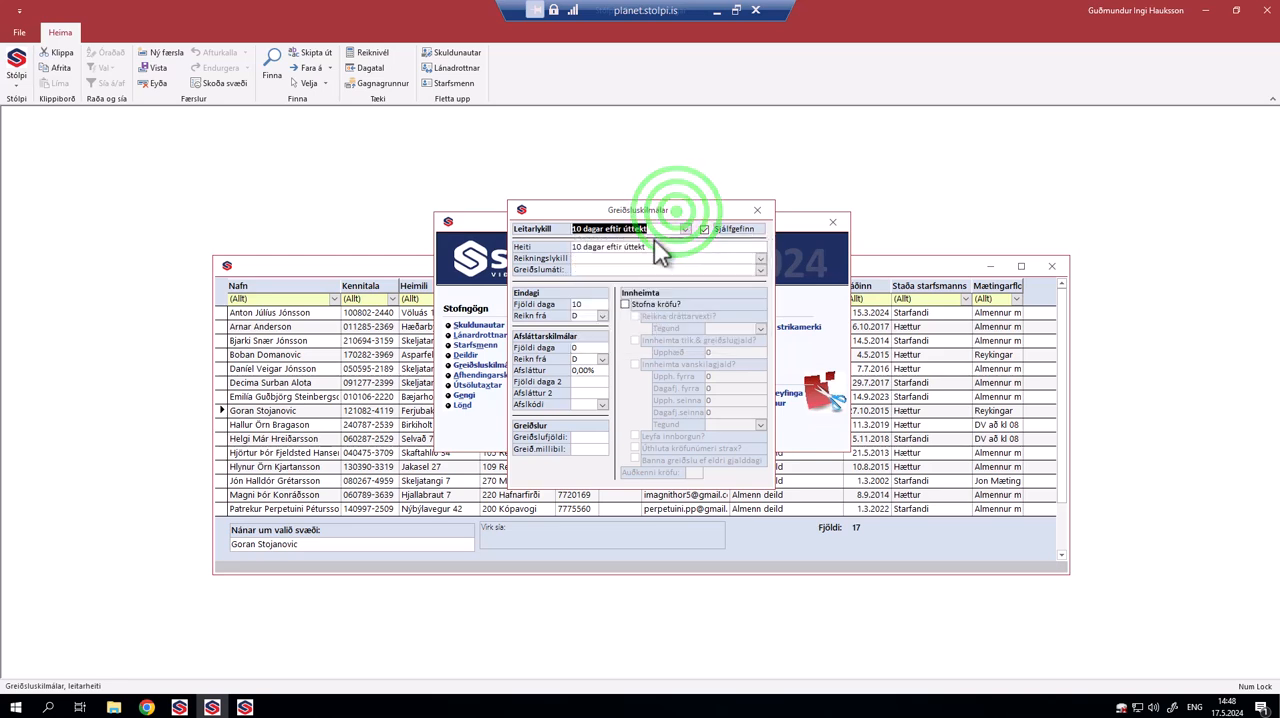
click(652, 246)
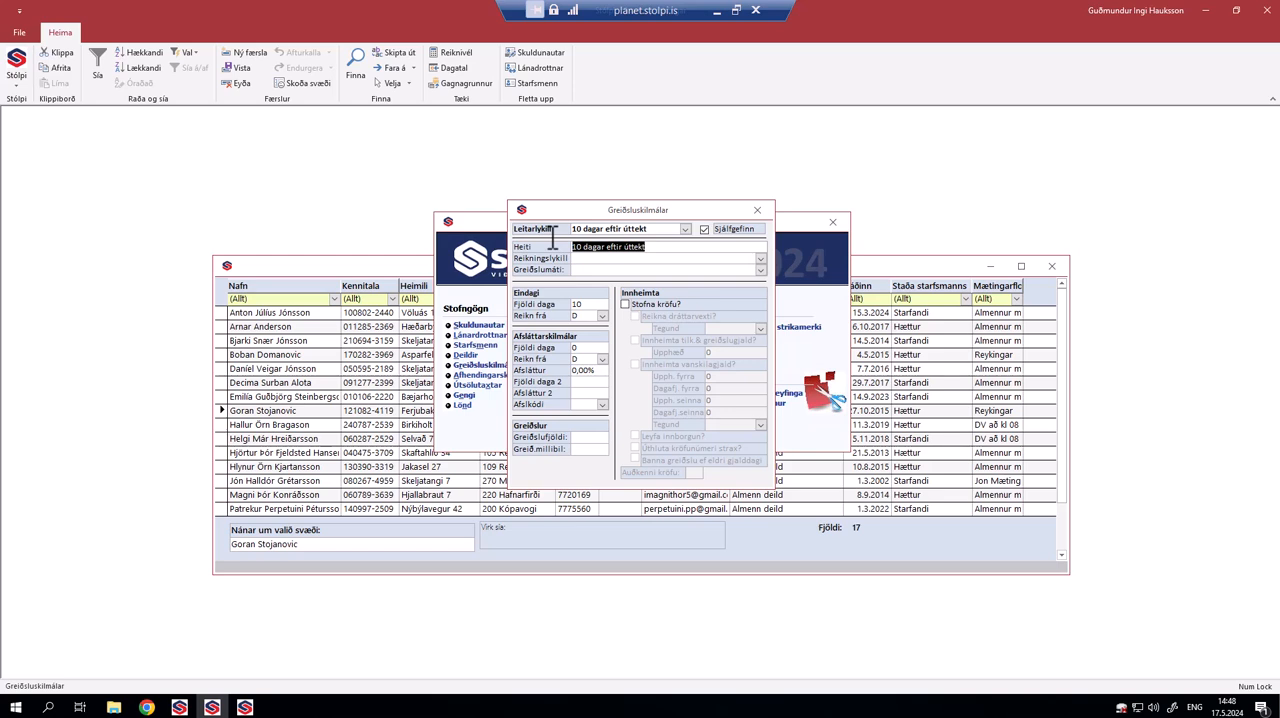
Examine the Eindagi day count and Reikn frá options, and select the payment term Krafa líðandi mán. + 15 d
double_click(575, 304)
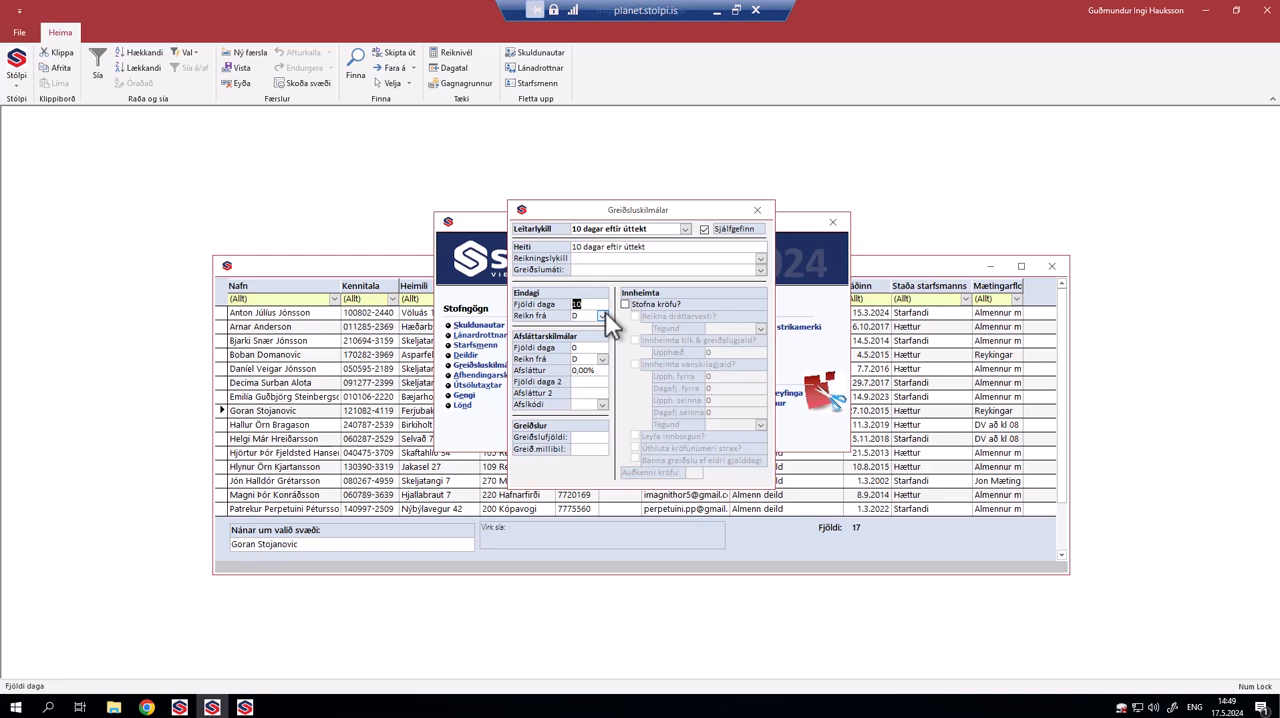
click(602, 315)
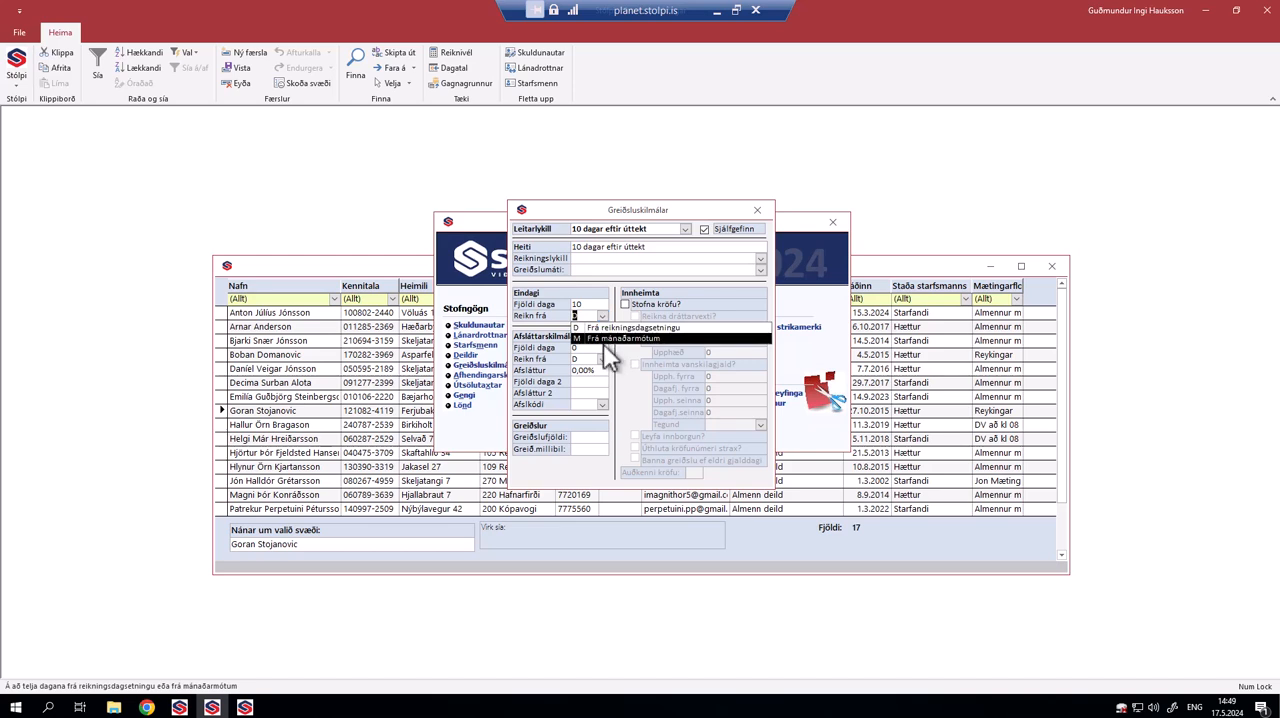
click(600, 316)
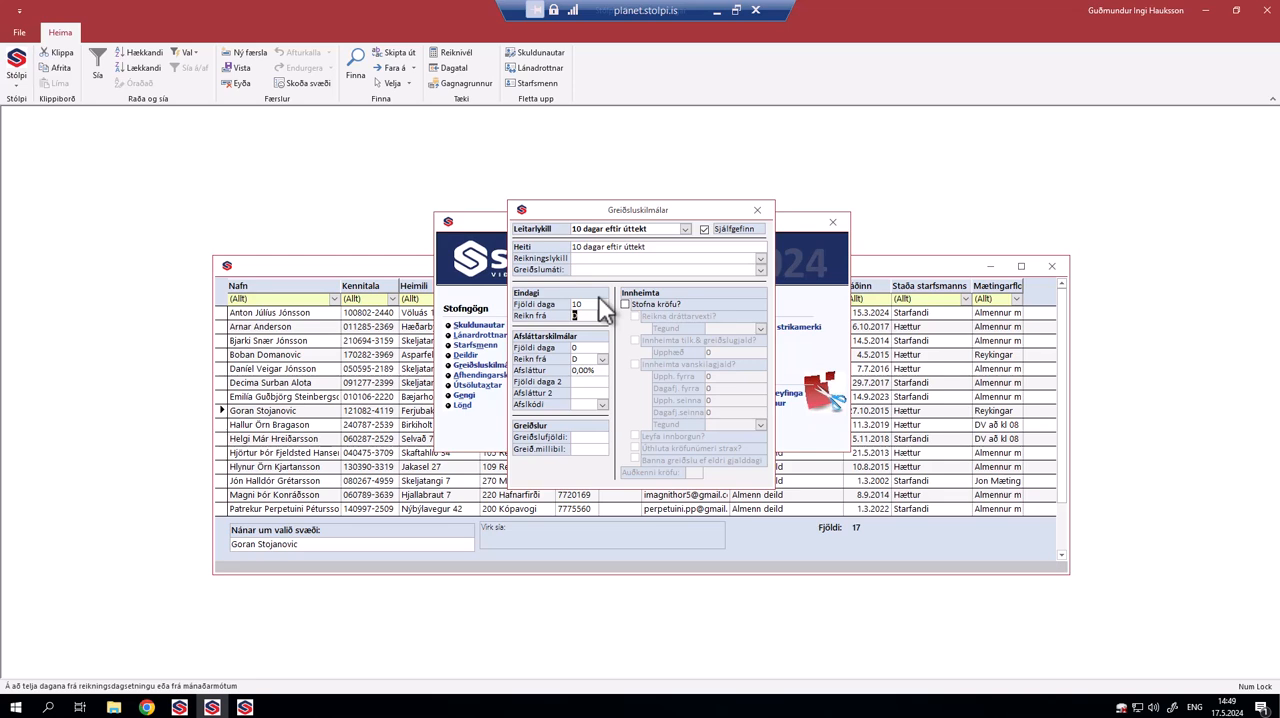
click(686, 228)
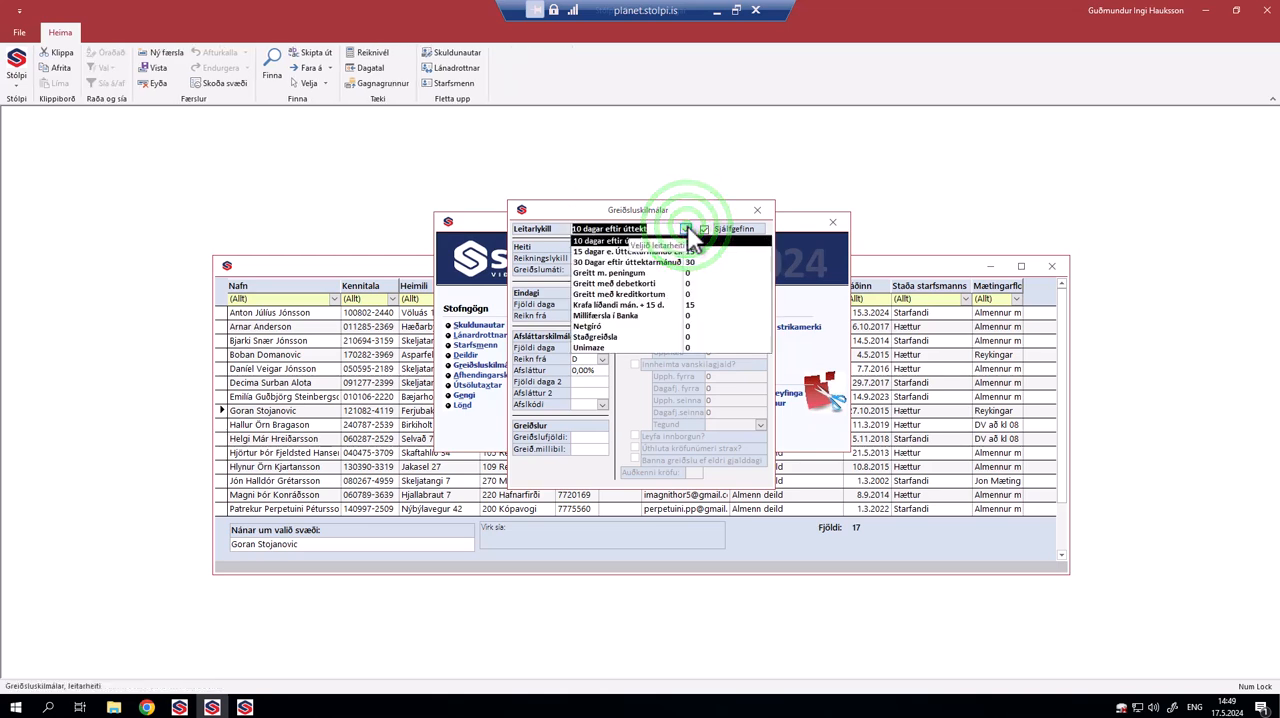
click(608, 305)
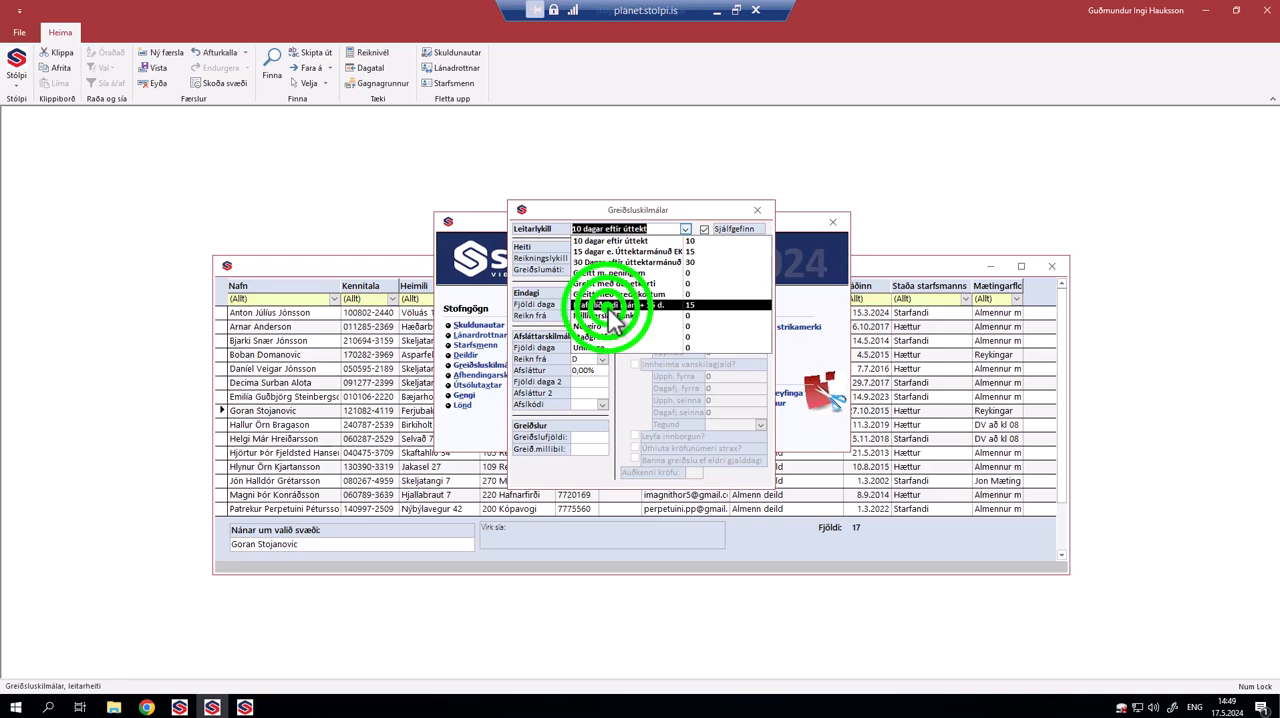
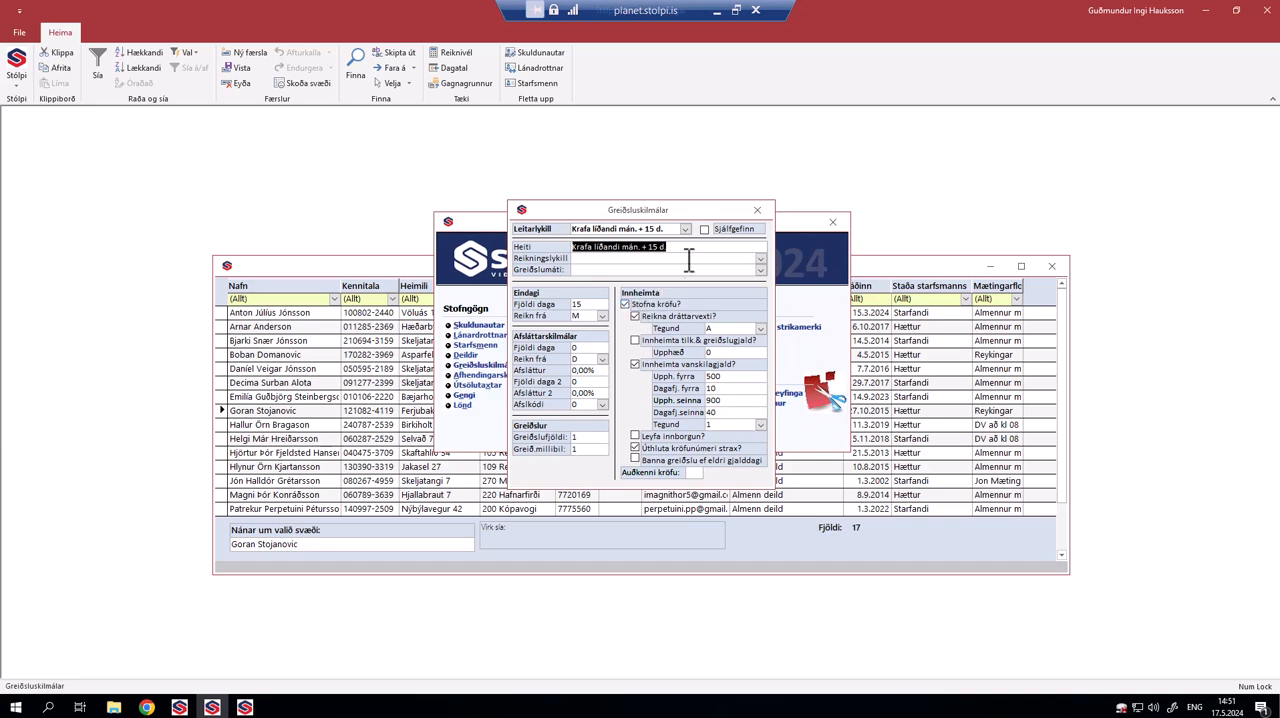
Close the Greiðsluskilmálar and Almennt windows and open the Tímabókanir module
click(757, 210)
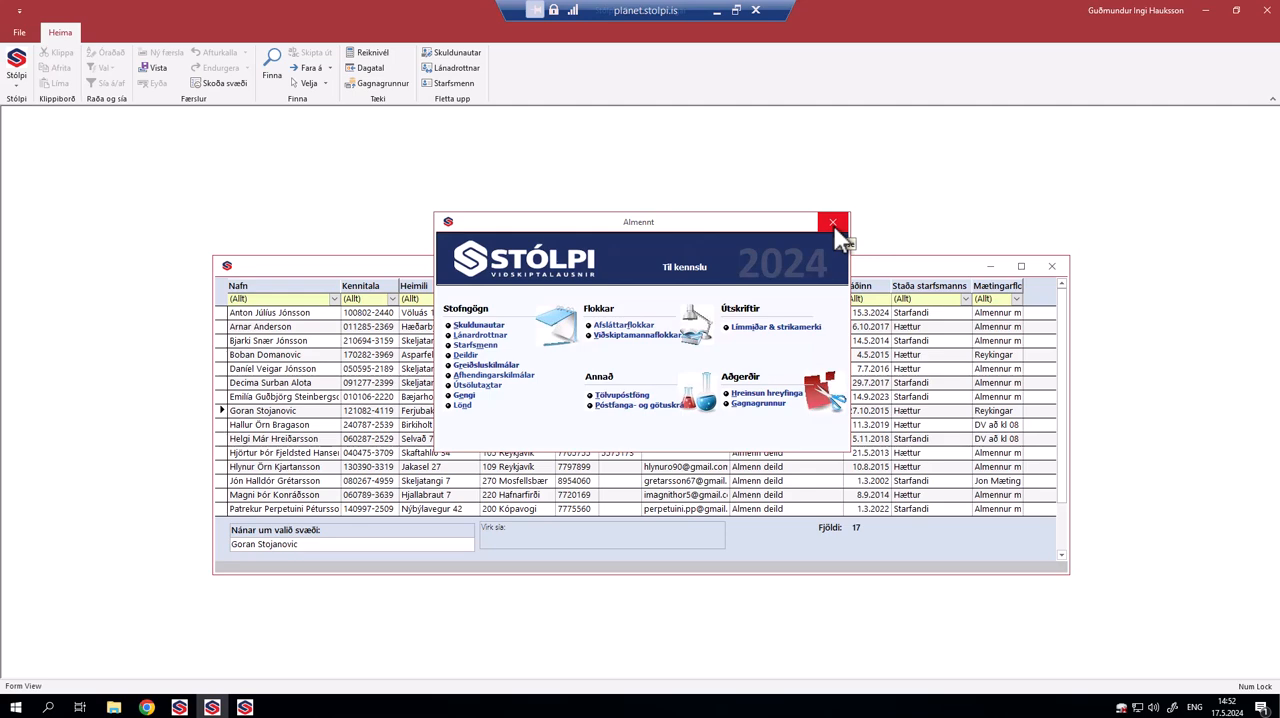
click(833, 222)
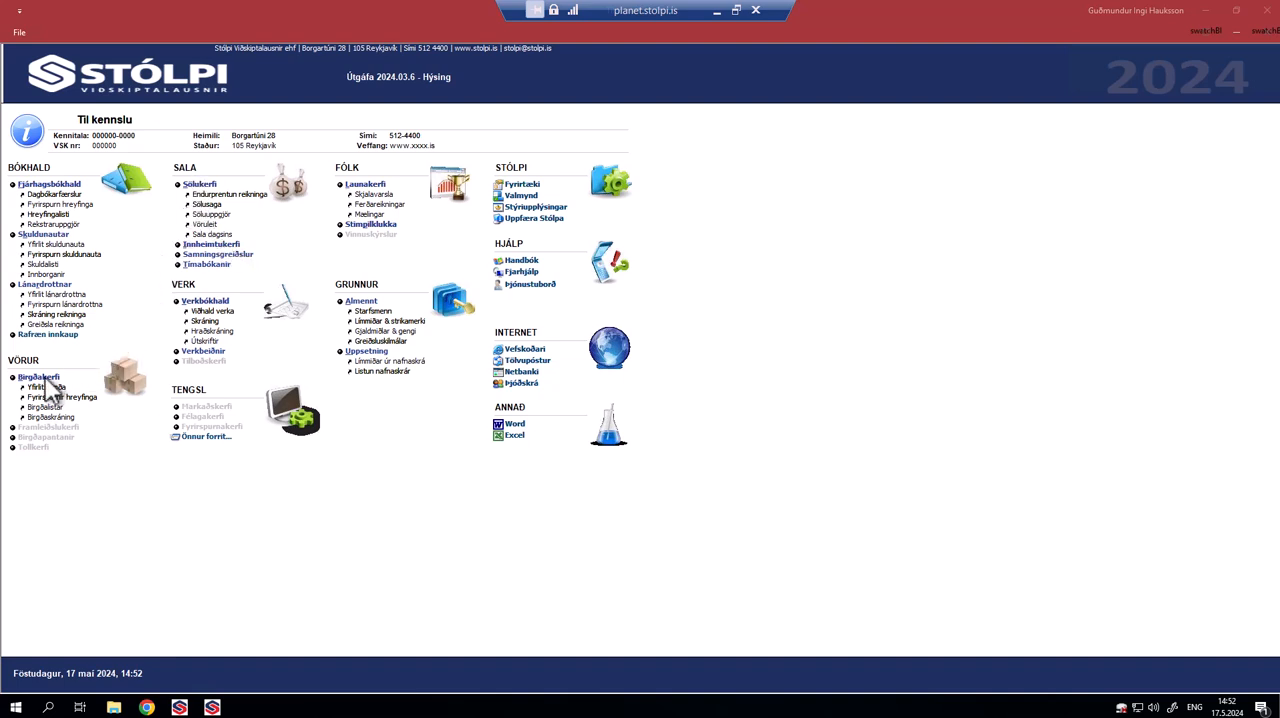
click(197, 265)
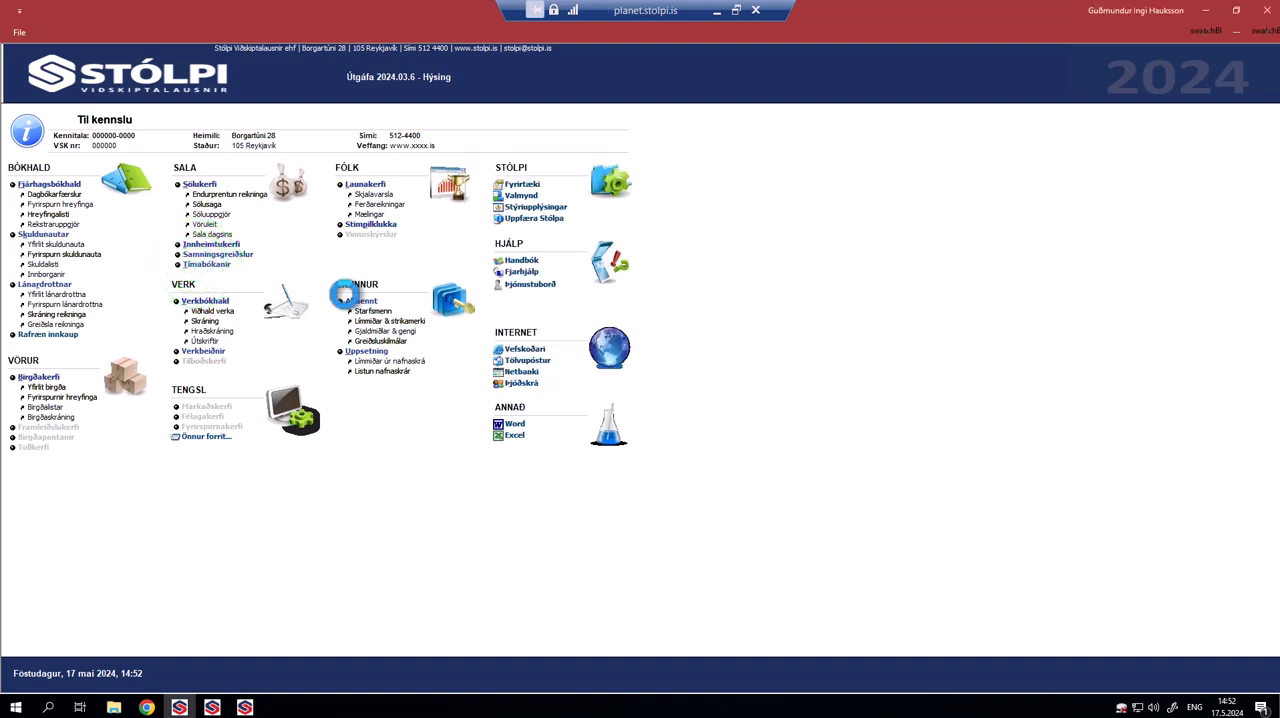
click(244, 707)
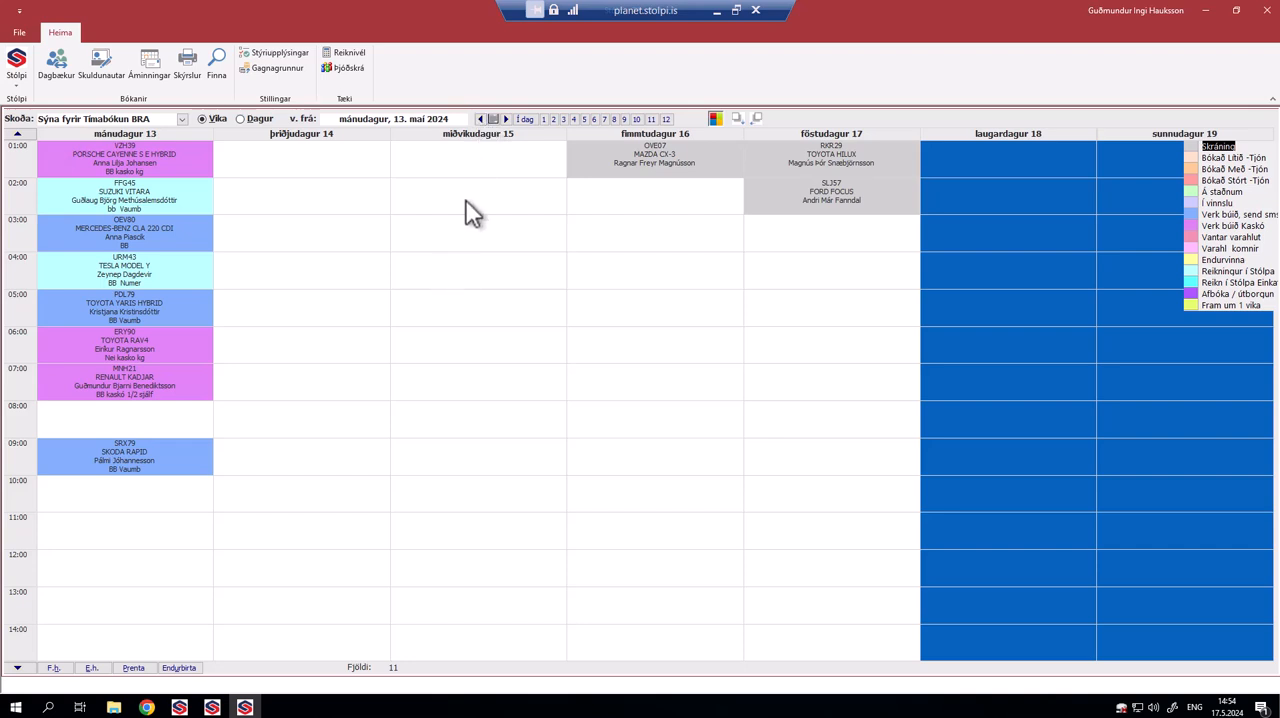
Browse the weekly booking calendar through today's view and 13 May 2024, ending on the week starting 20 May 2024
click(506, 118)
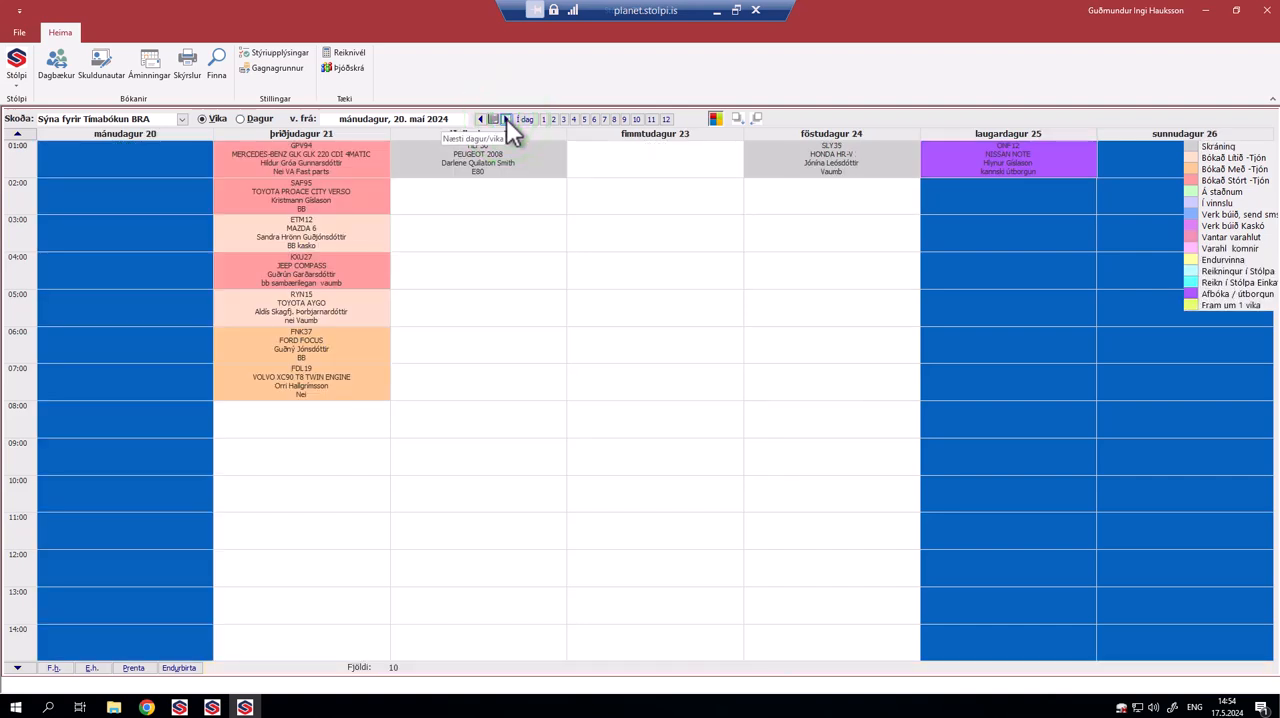
click(524, 118)
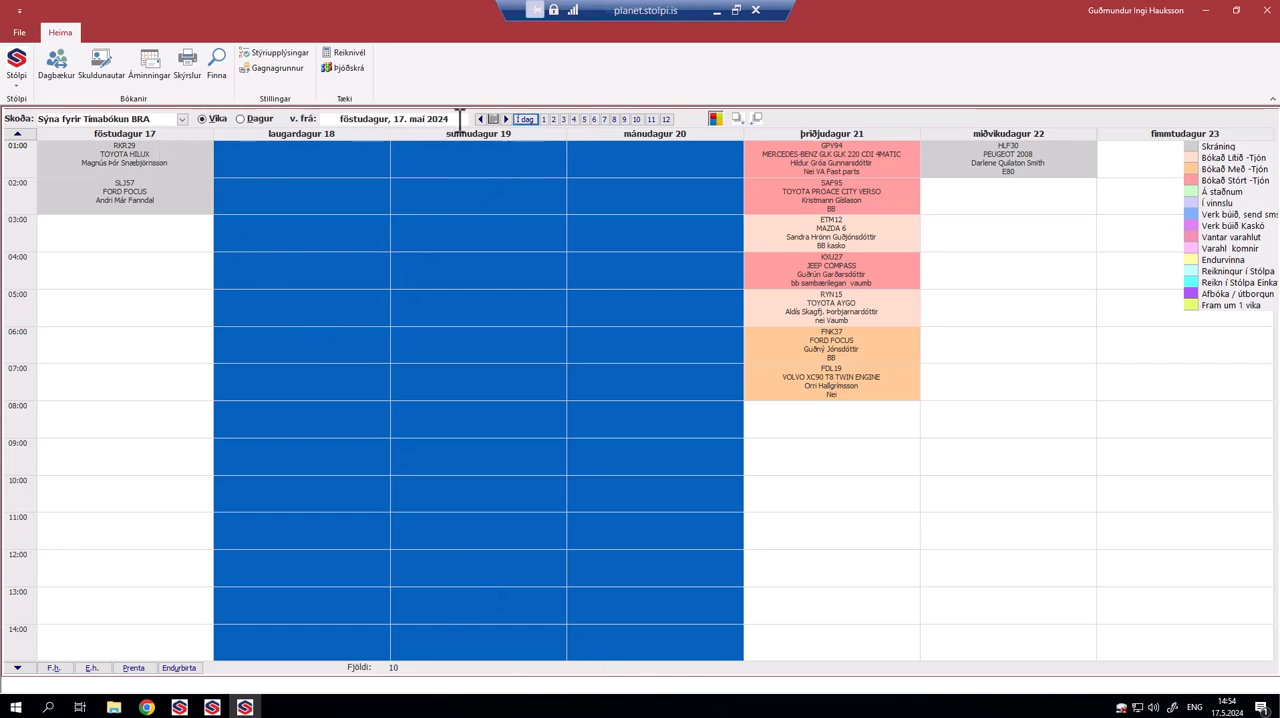
click(493, 118)
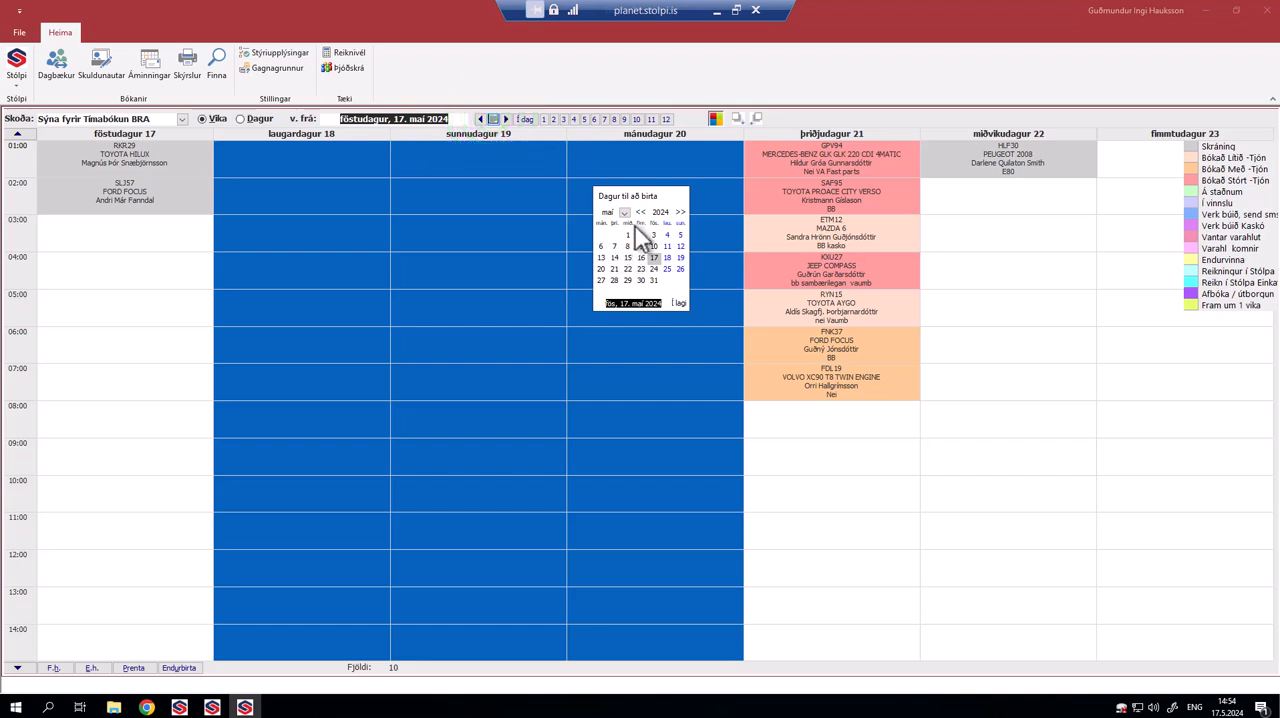
click(604, 258)
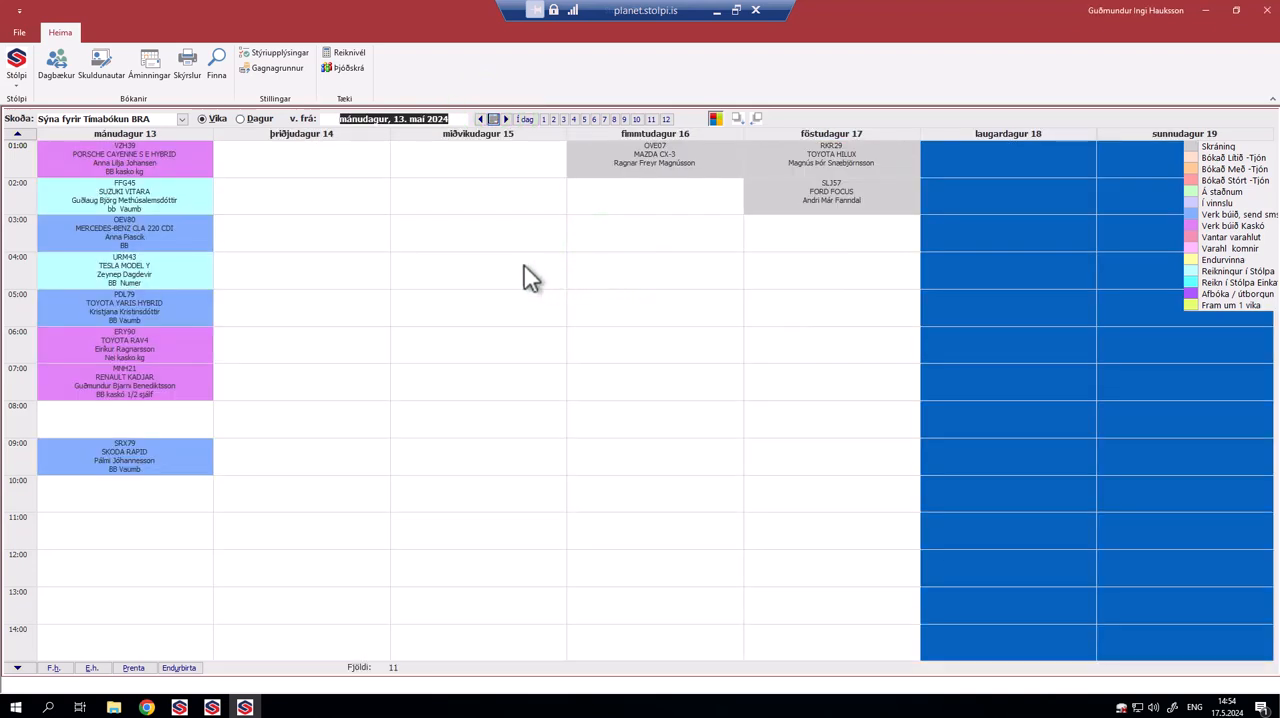
click(505, 118)
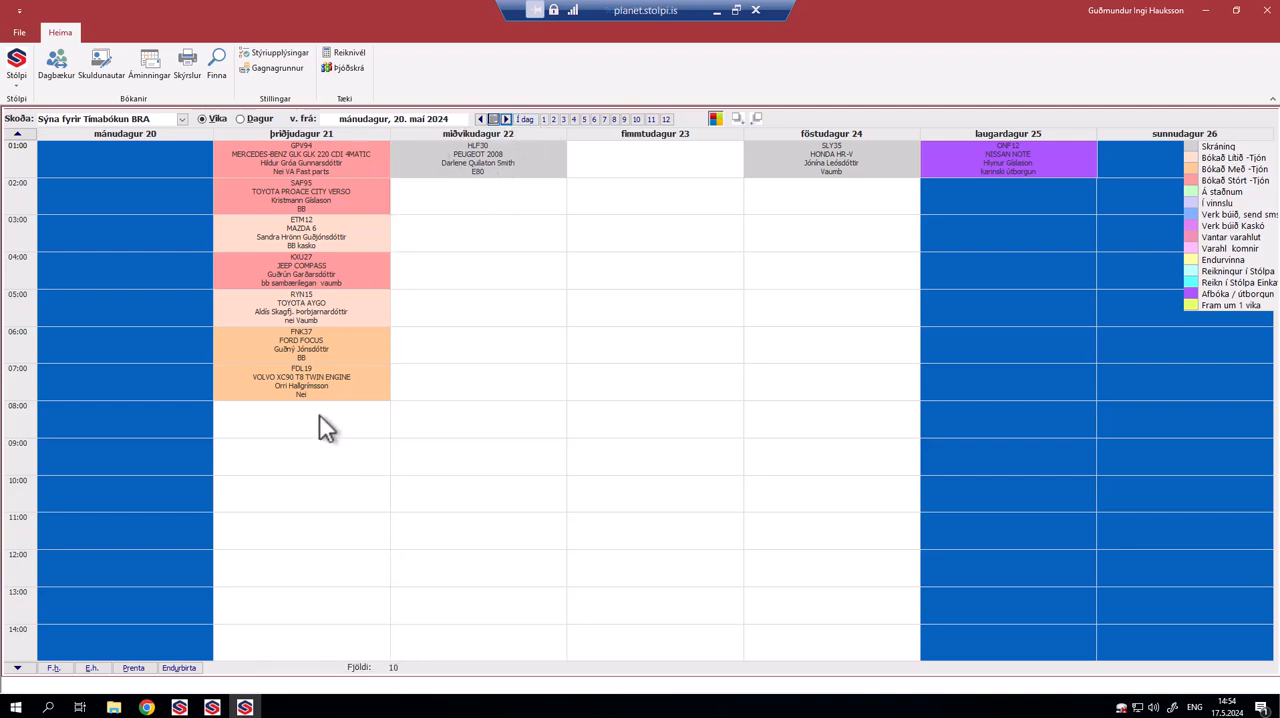
Start a new booking on Tuesday 21 May at 08:00 and try to look up the vehicle MIF62
double_click(286, 420)
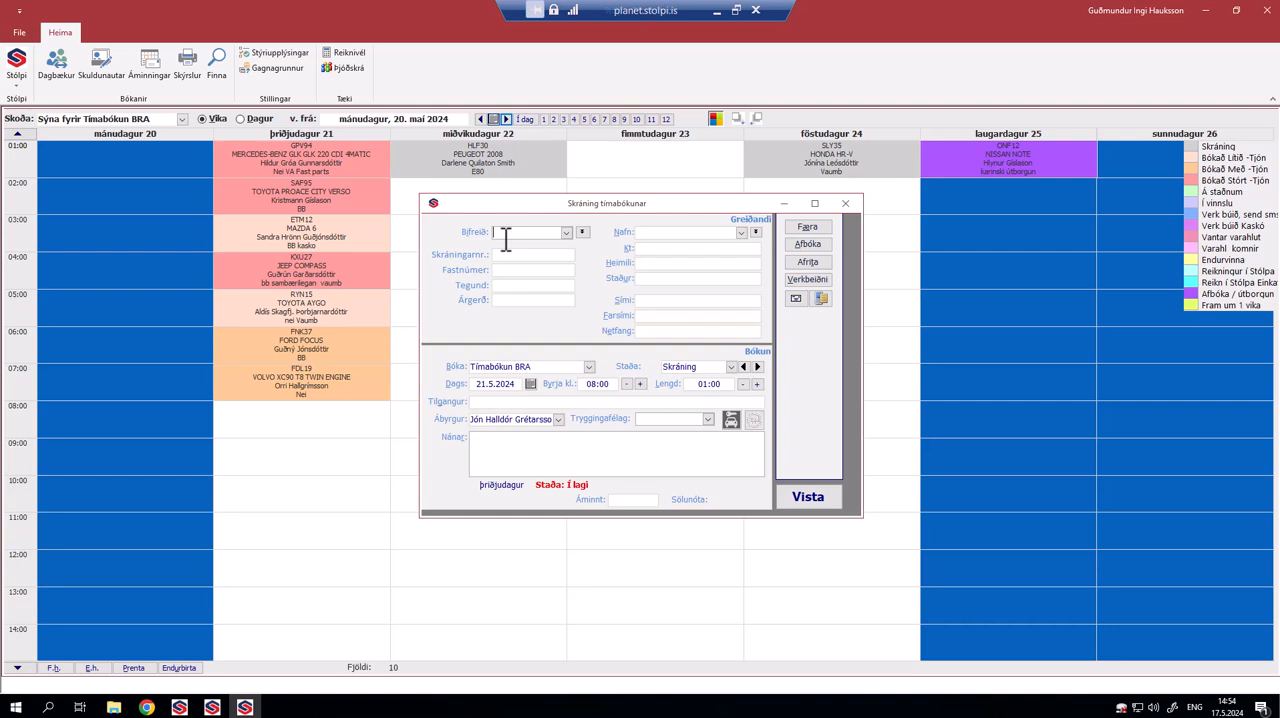
text(mi)
text(l62)
click(566, 233)
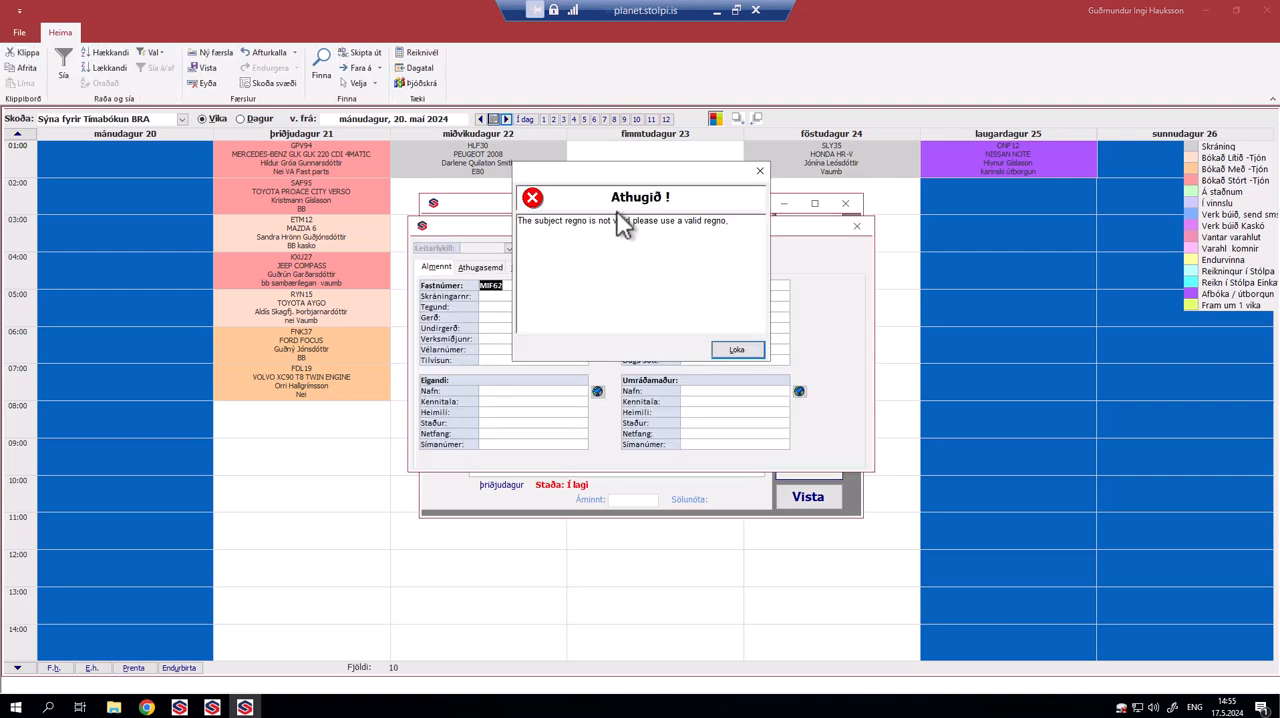
click(724, 351)
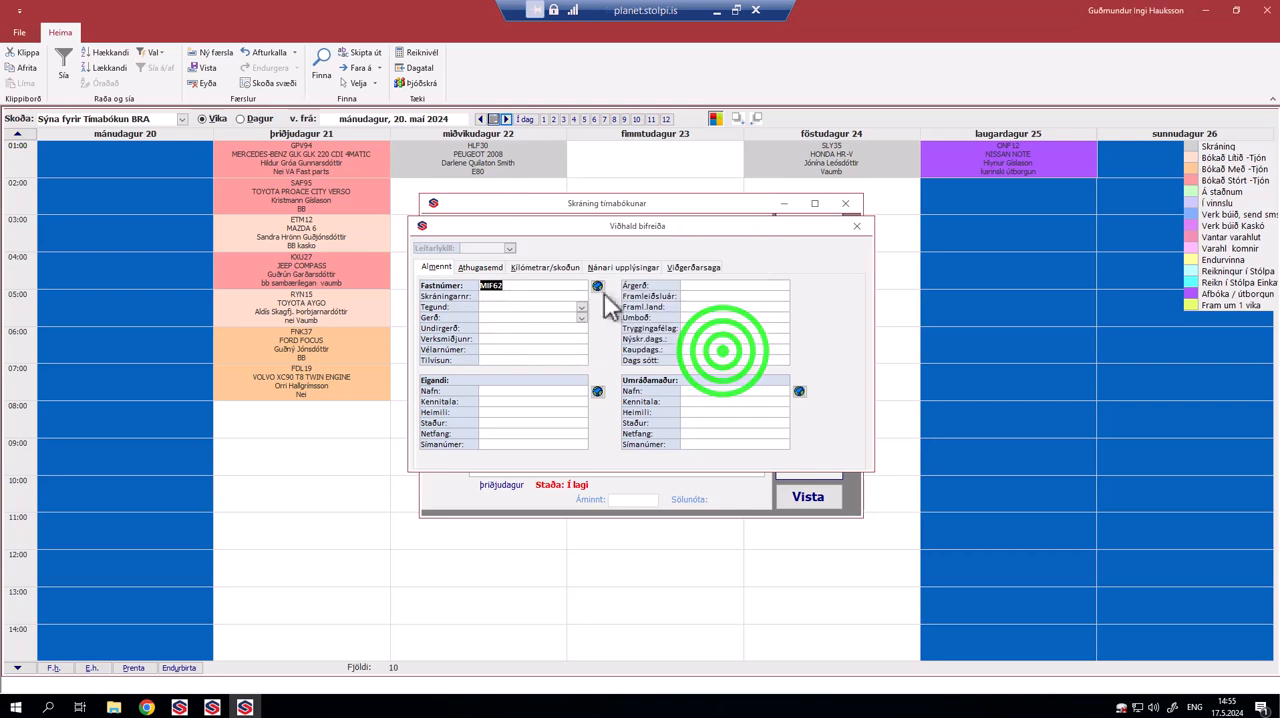
click(521, 285)
text(HZZ00)
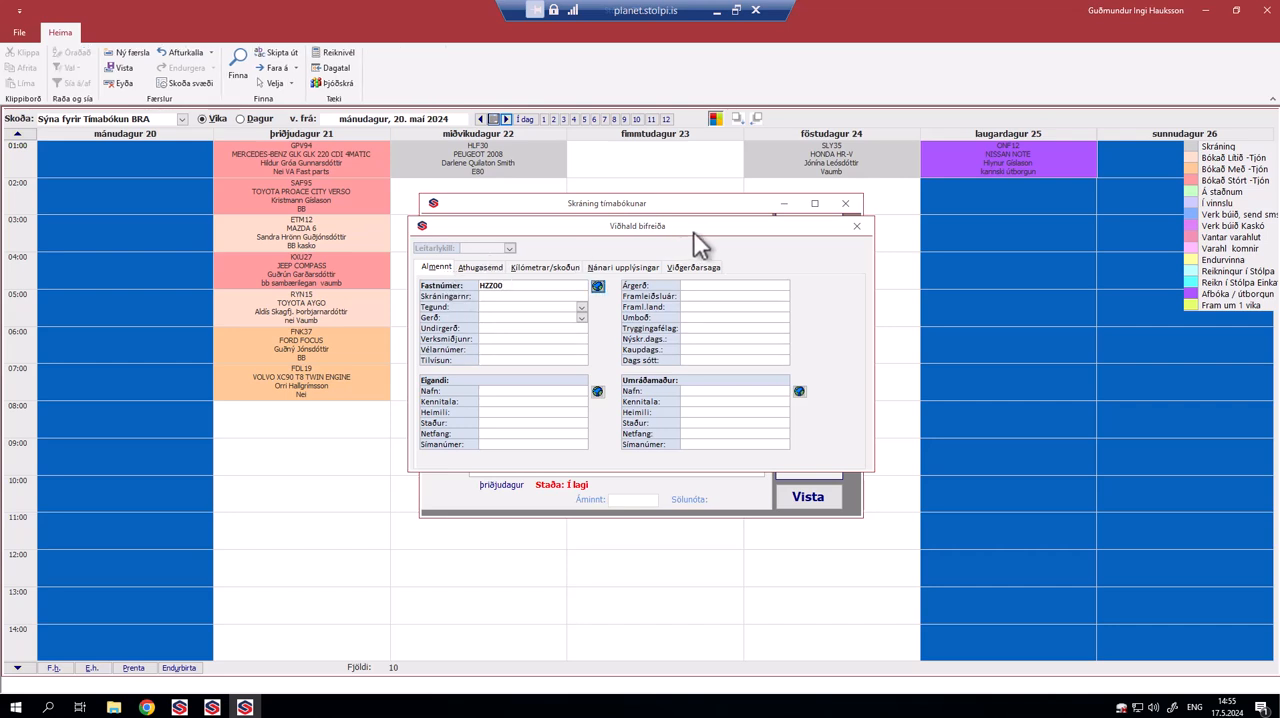
click(597, 287)
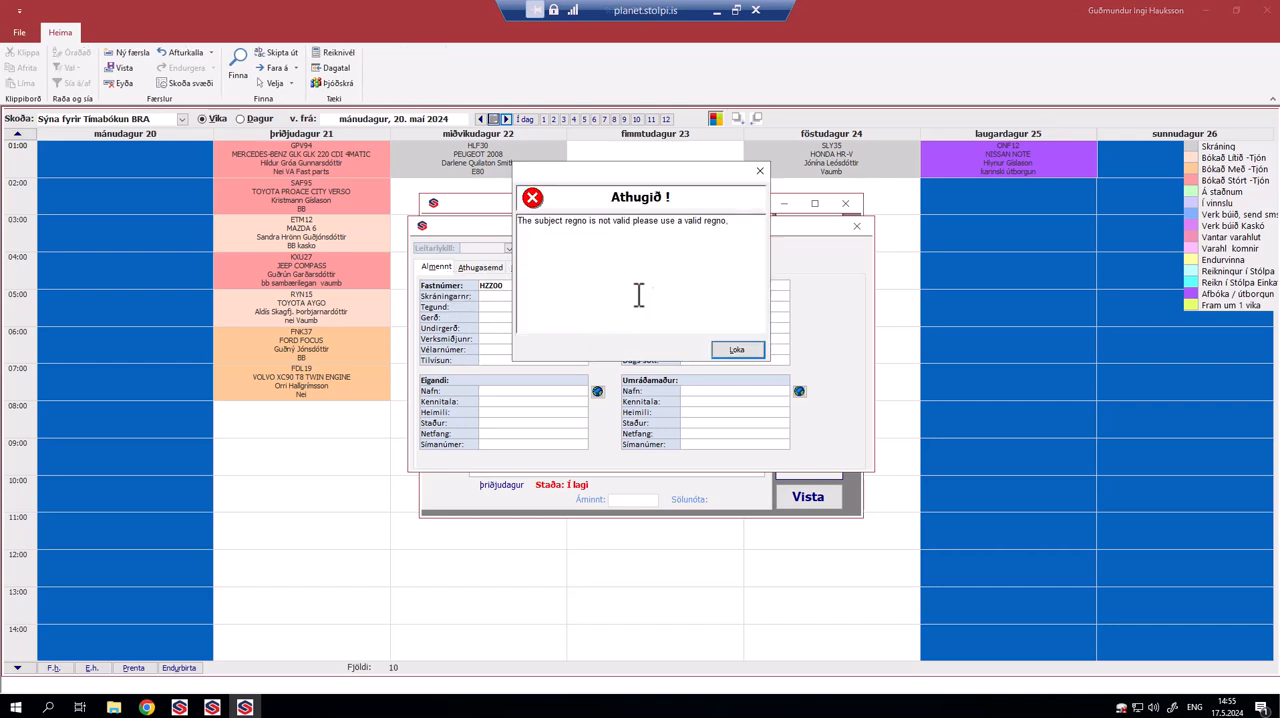
click(730, 349)
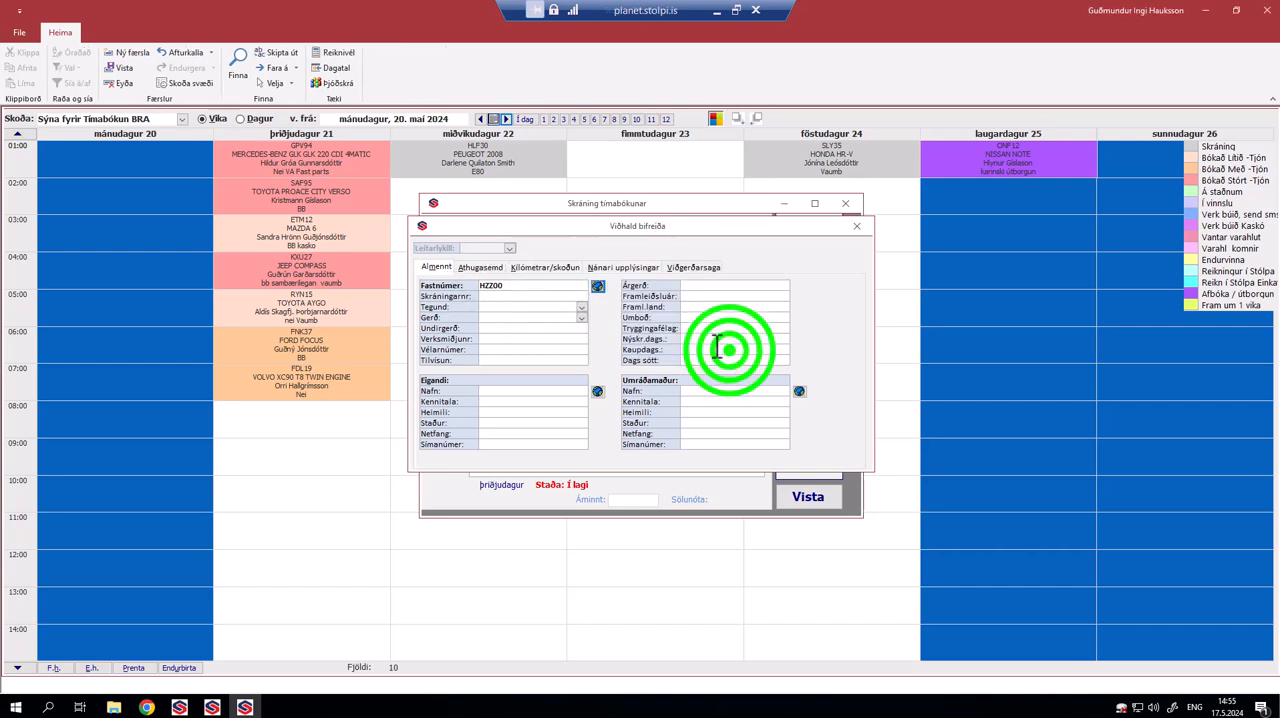
click(531, 285)
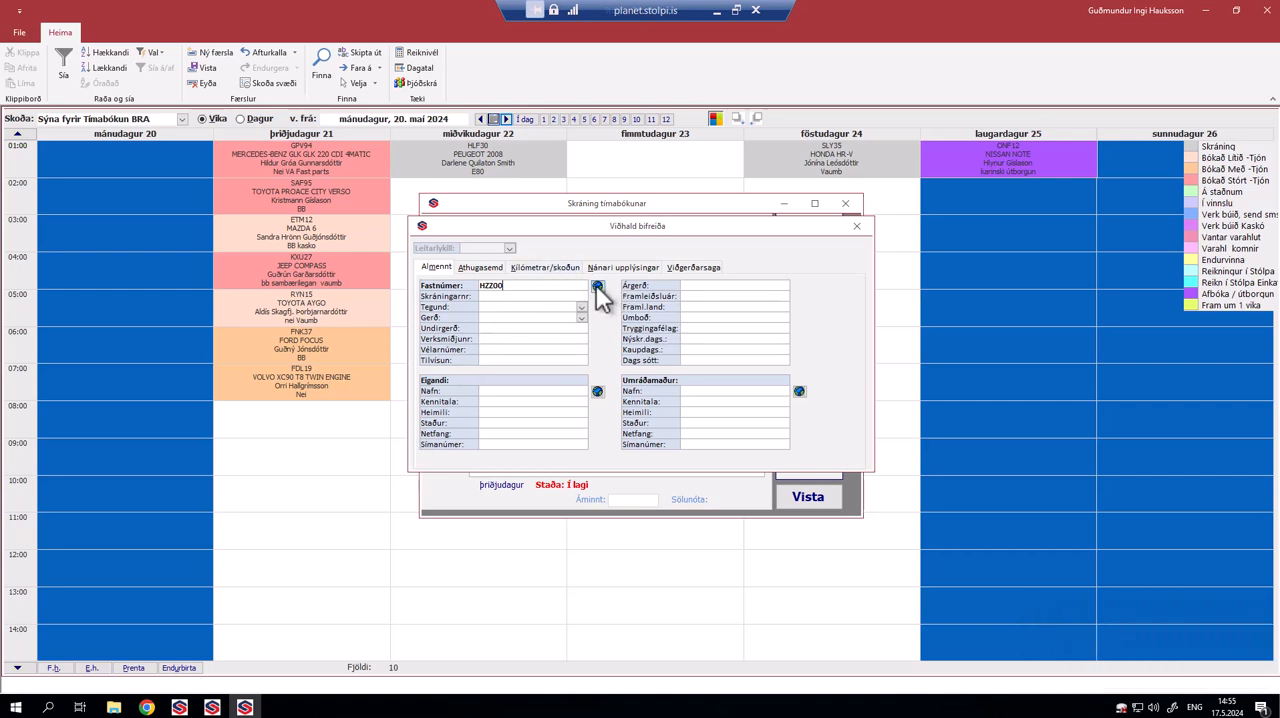
drag(529, 285, 416, 284)
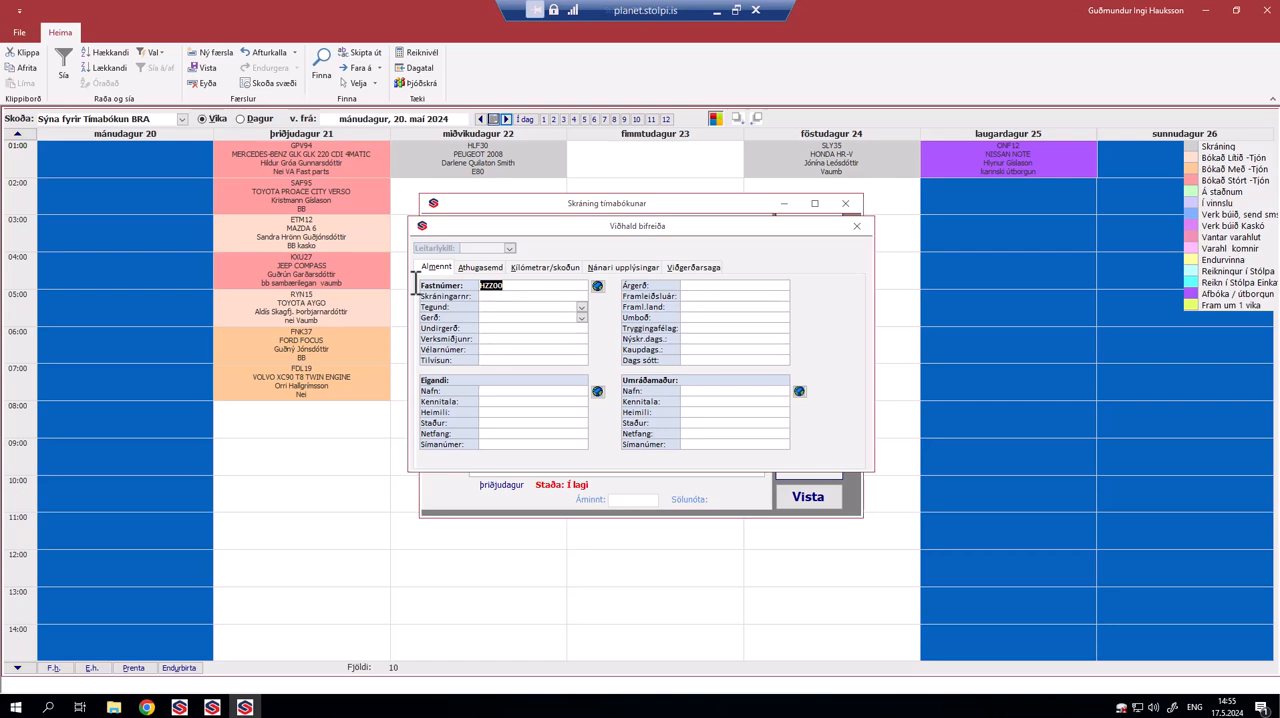
key(Delete)
key(Escape)
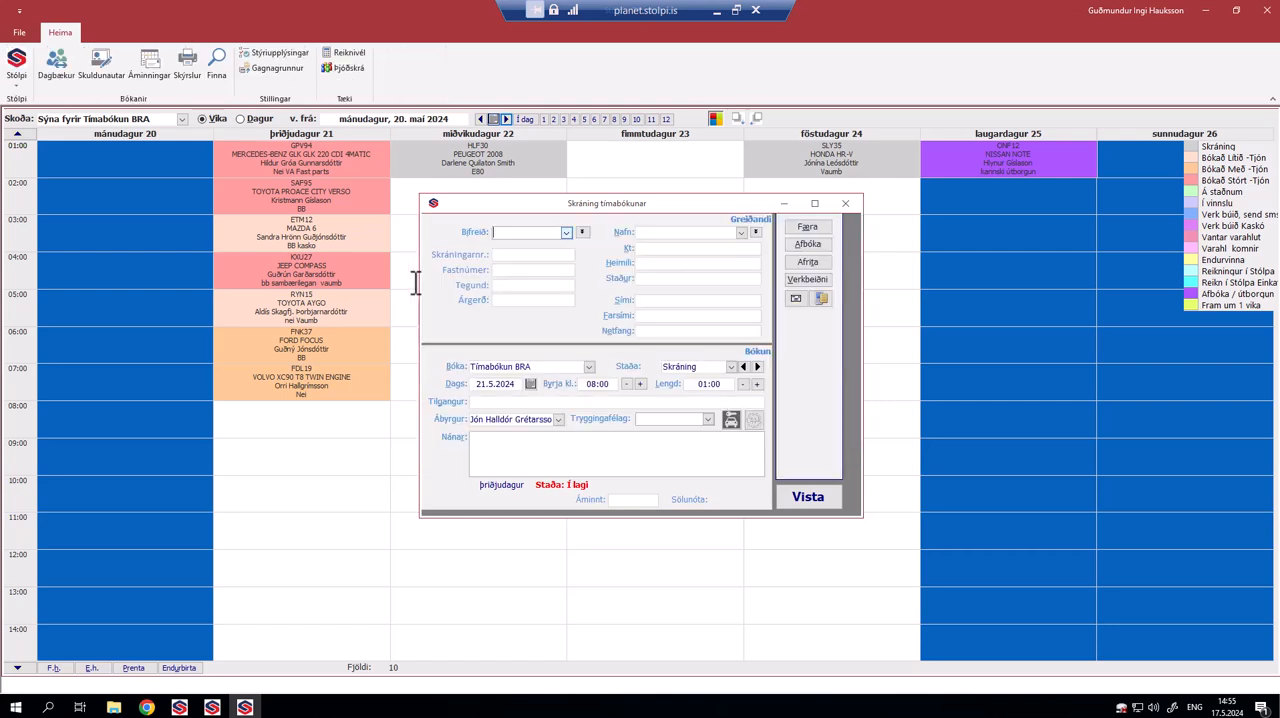
click(566, 233)
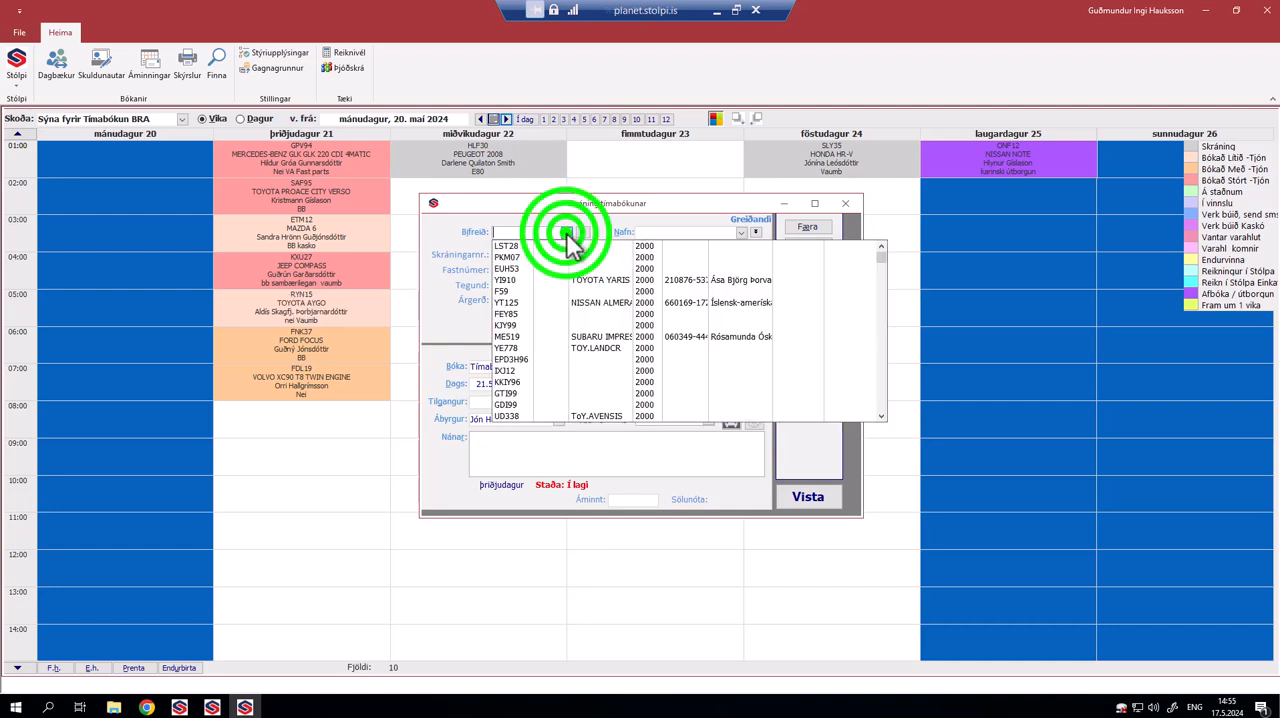
click(531, 302)
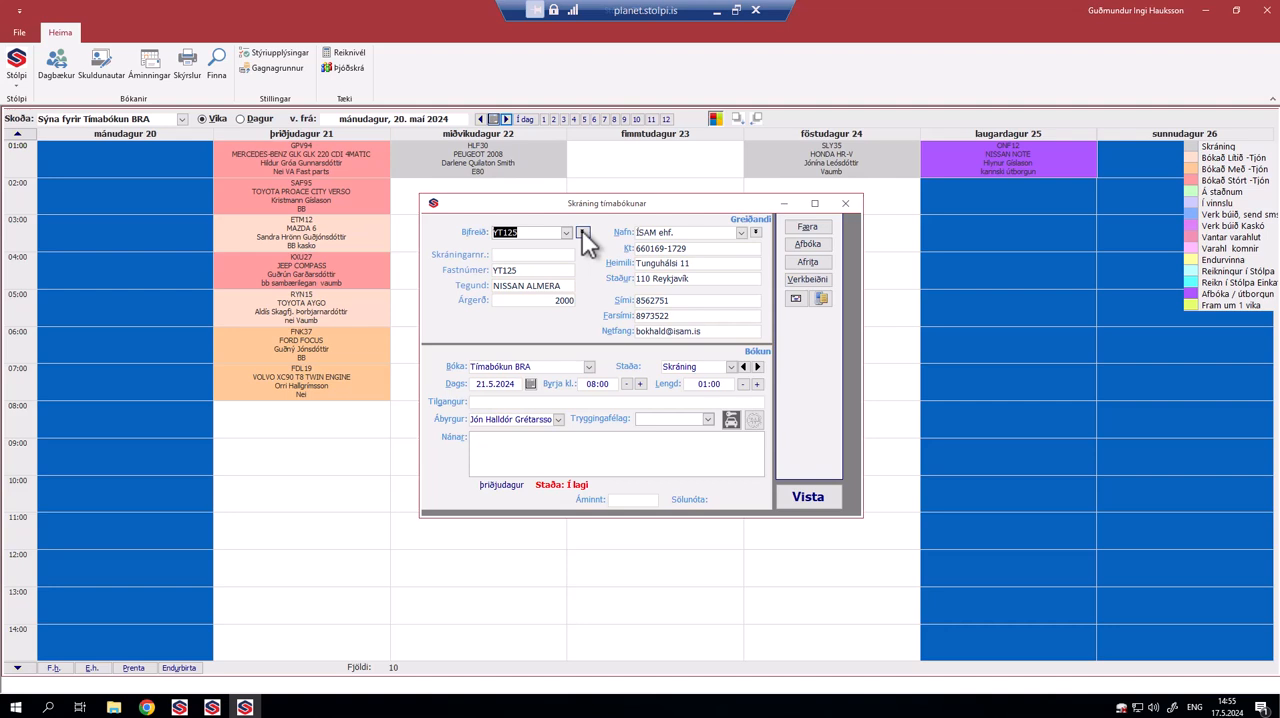
click(530, 232)
click(522, 232)
Examine the payer's Farsími and Netfang fields and the booking's Tilgangur and Nánar fields
double_click(678, 316)
double_click(721, 332)
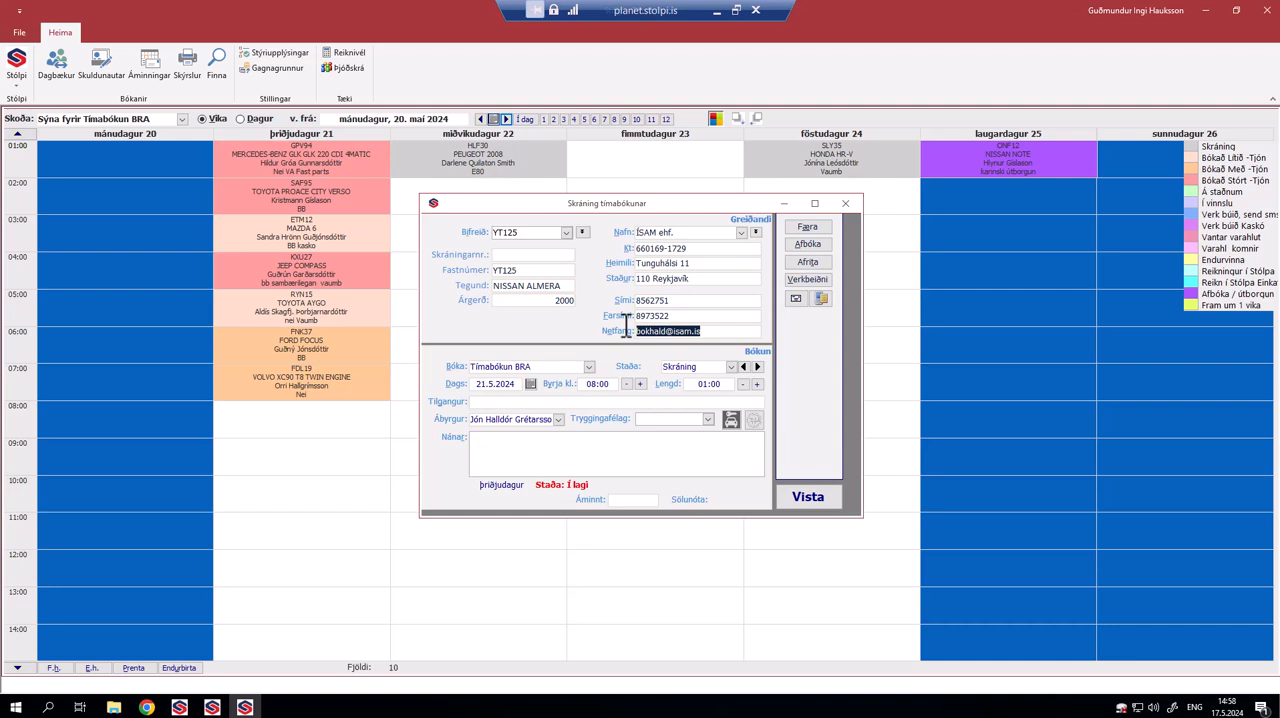
drag(713, 330, 637, 334)
click(483, 403)
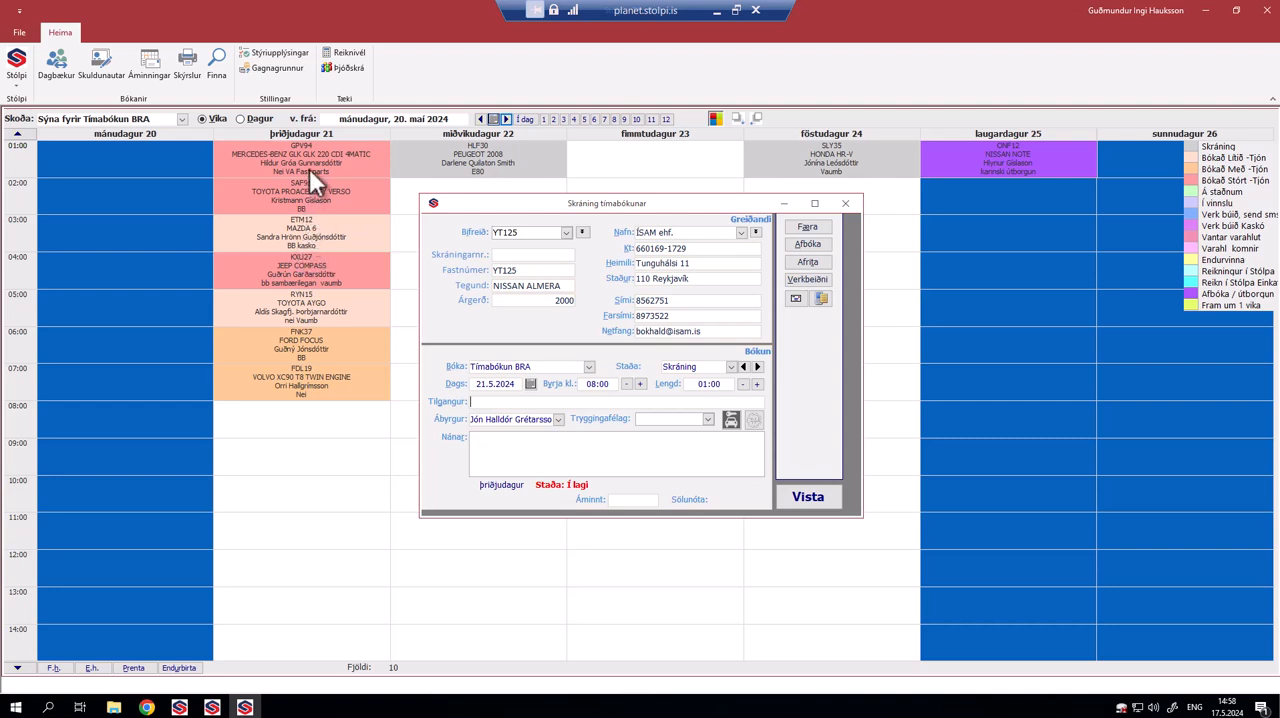
click(481, 437)
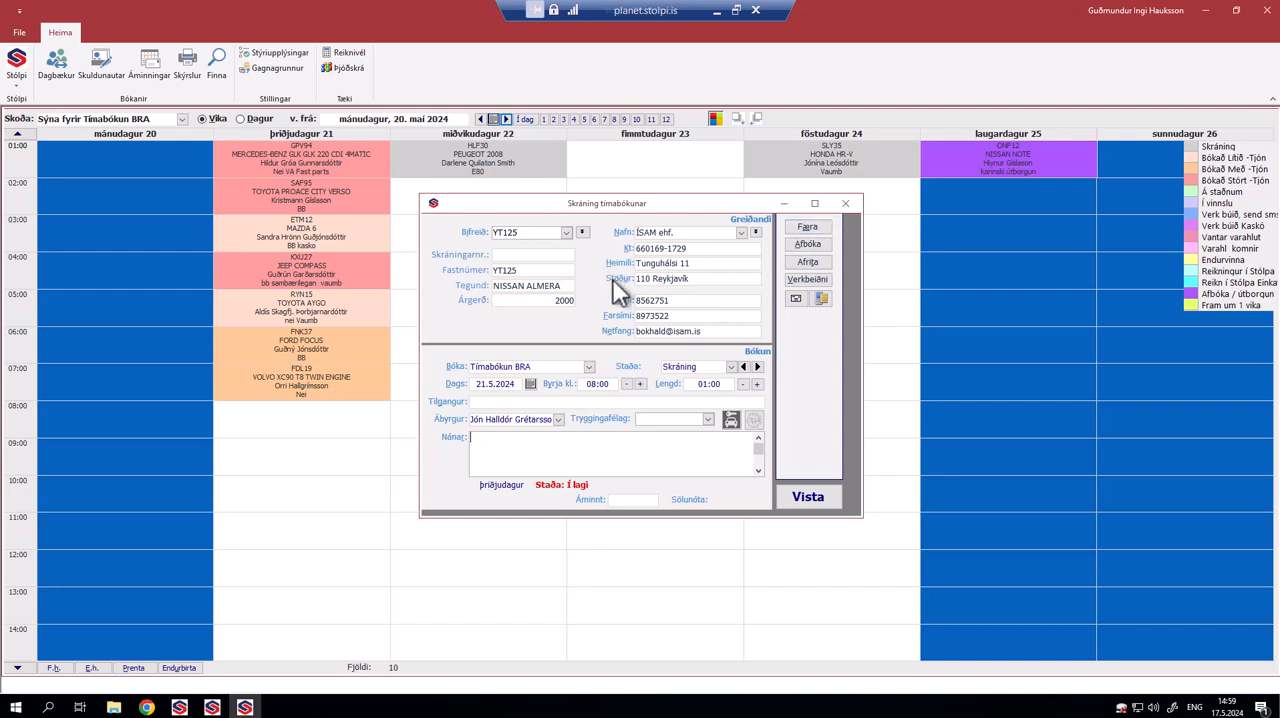
View the Staða options of the YT125 booking and close the booking form
click(731, 366)
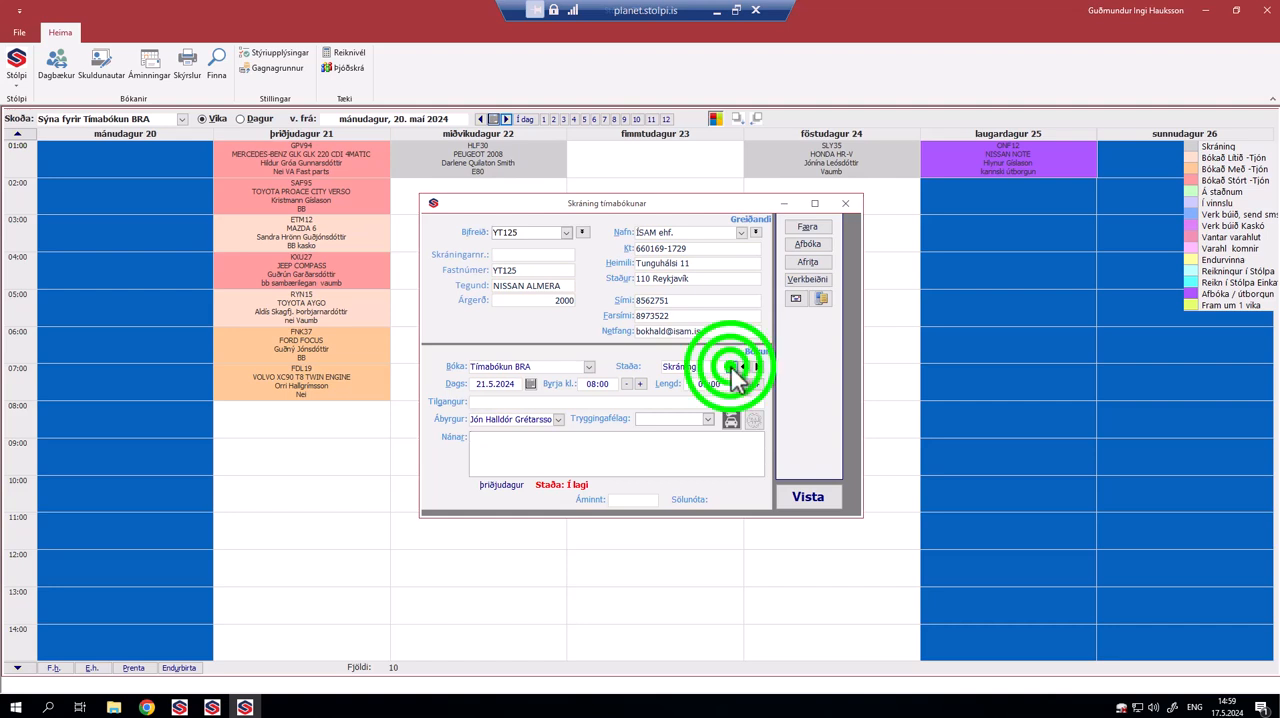
click(733, 366)
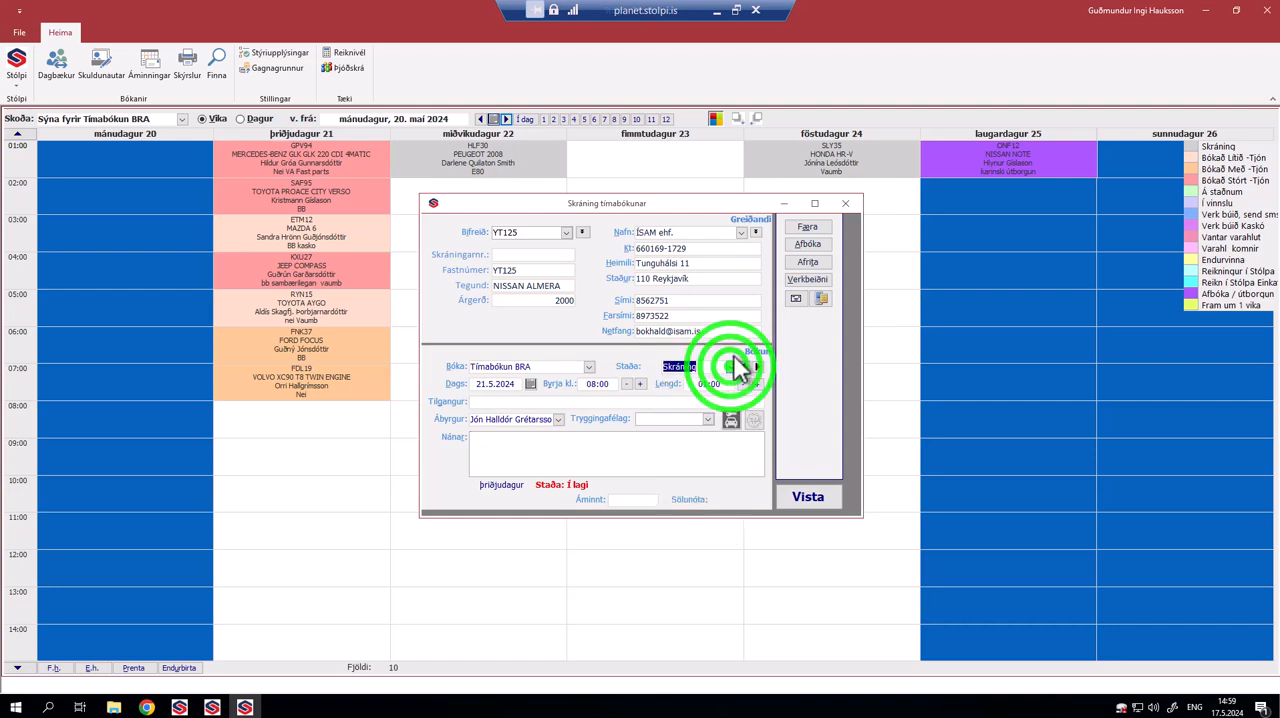
click(847, 204)
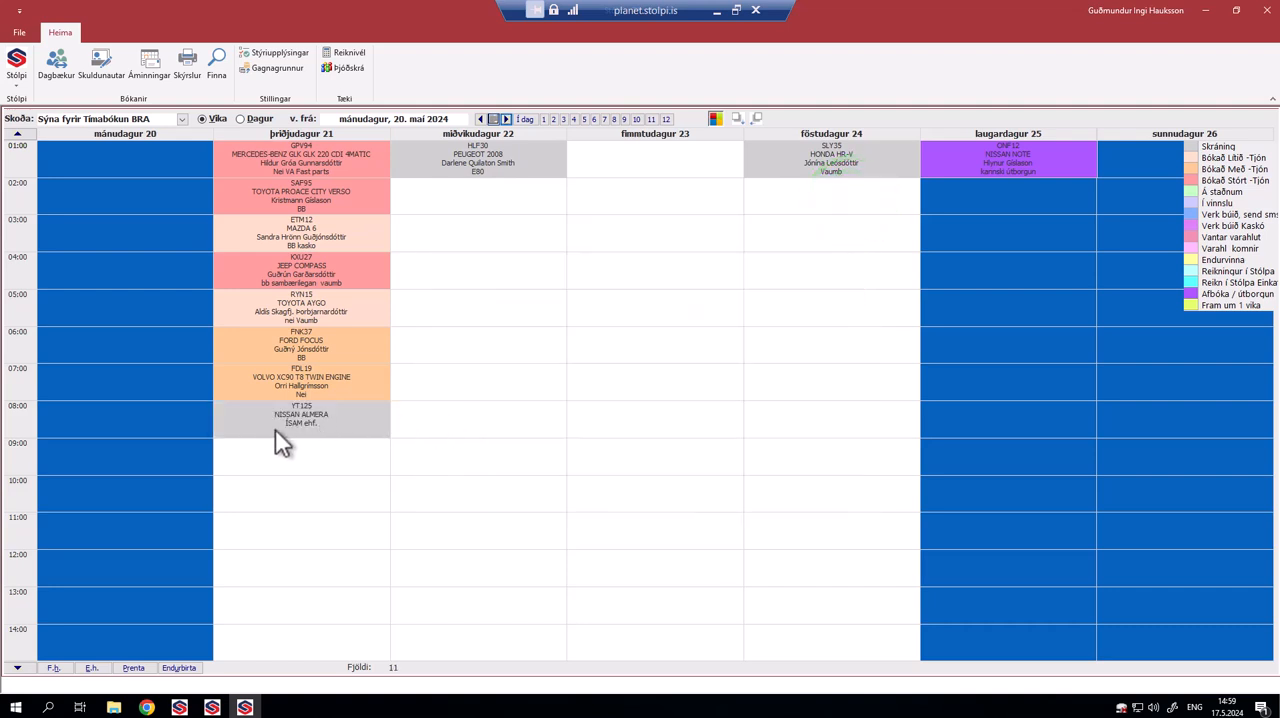
Reopen the YT125 booking on Tuesday 21 May and advance its Staða to Bókað Lítið -Tjón
mouse_move(276, 433)
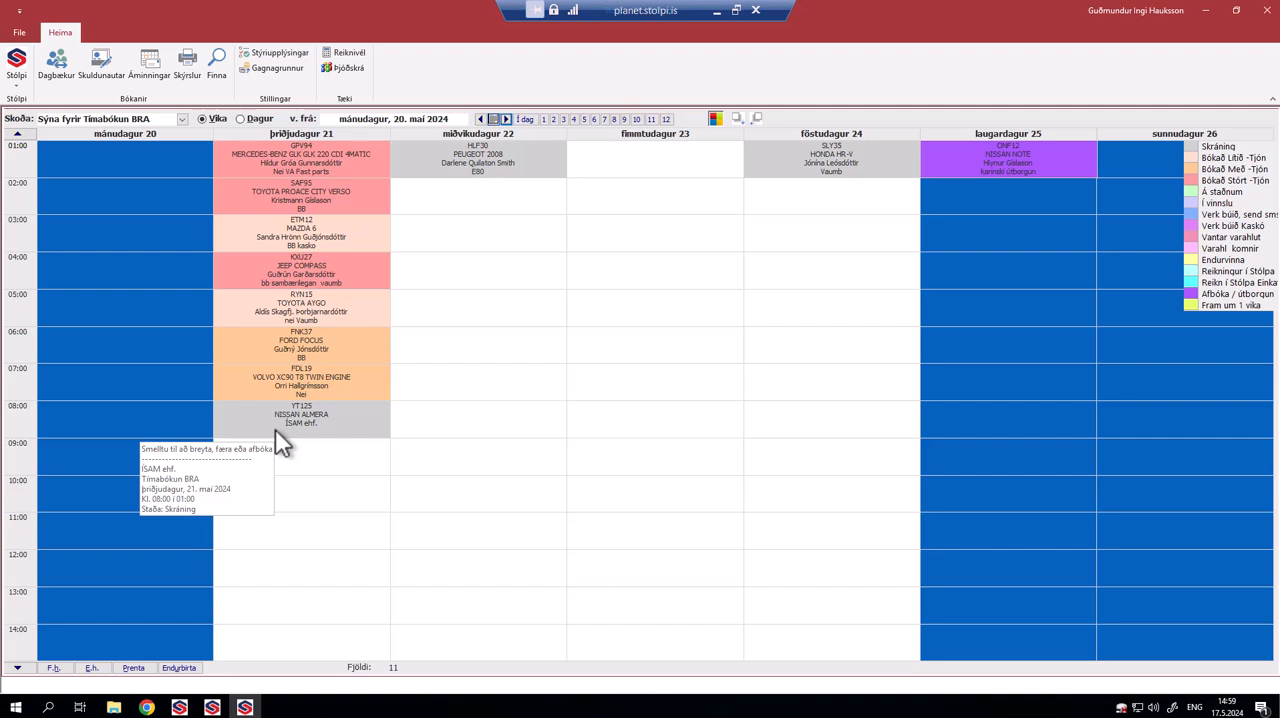
click(276, 432)
click(757, 367)
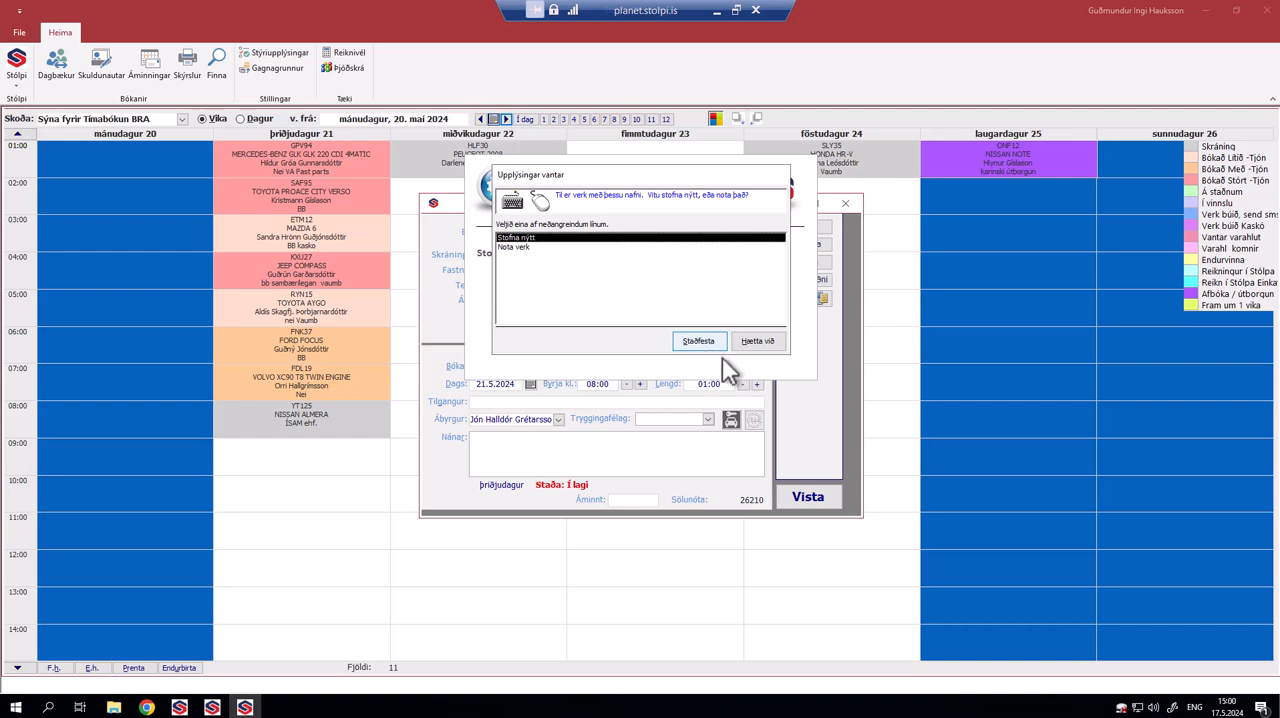
Check the main Stólpi window, return to the booking, and confirm Stofna nýtt to create a new job
click(180, 707)
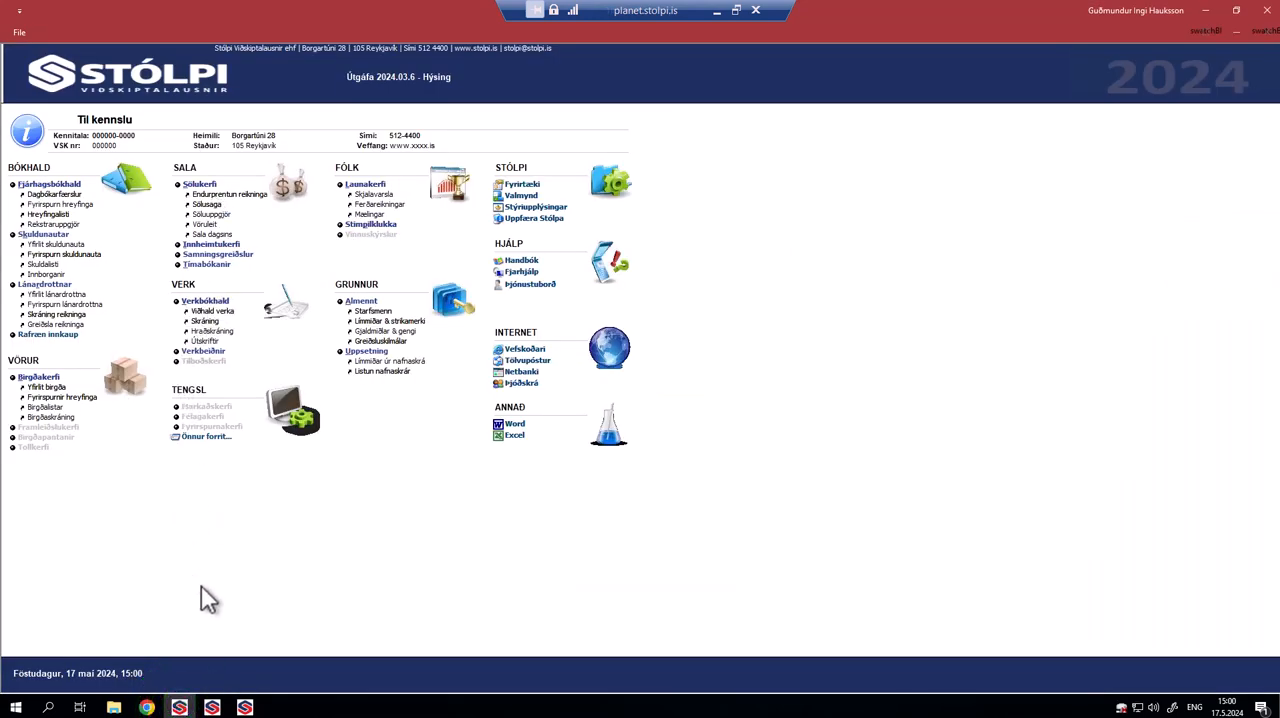
click(245, 707)
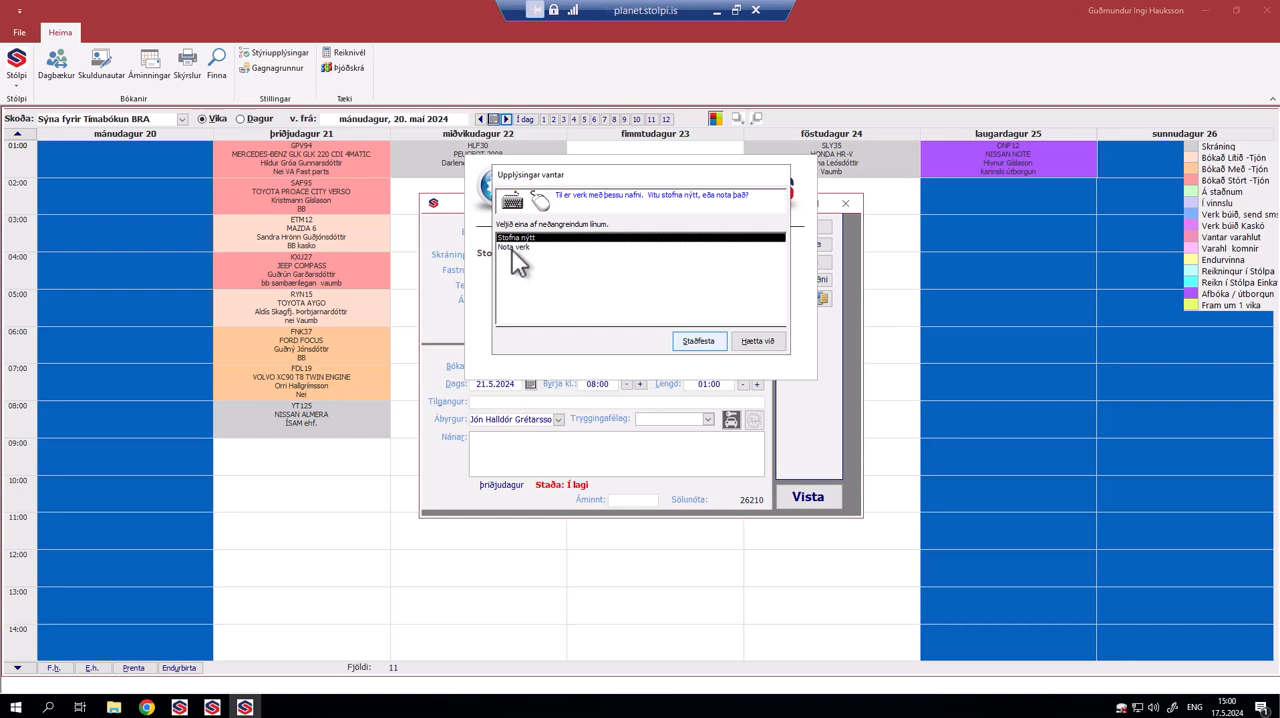
click(689, 340)
click(689, 340)
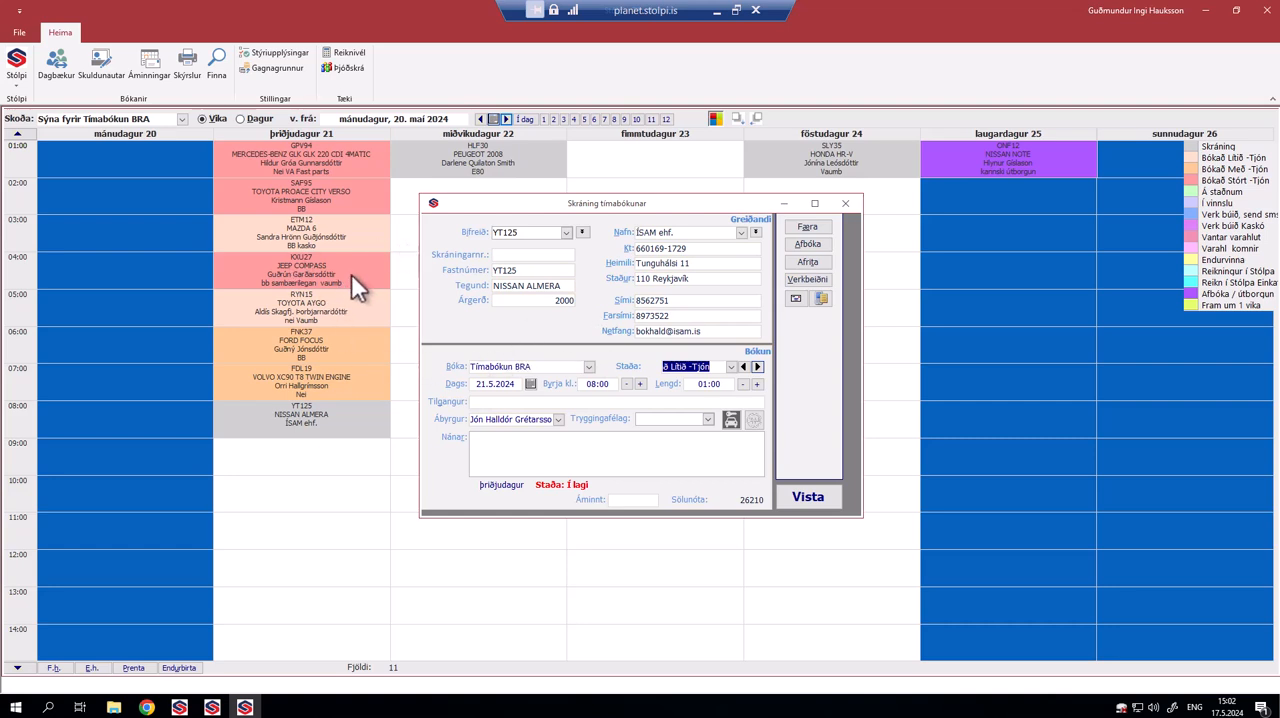
Open the free-text prompt of the booking's Verkbeiðni and cancel it
mouse_move(356, 279)
click(806, 284)
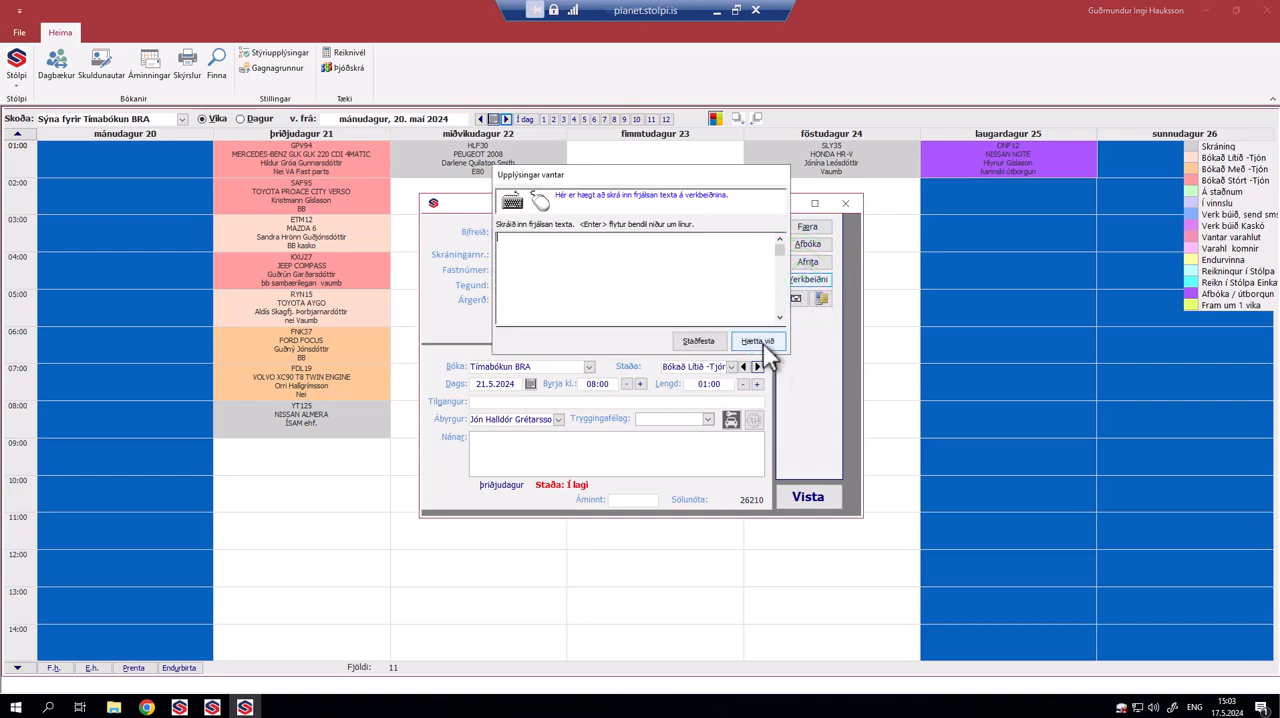
click(757, 341)
Enter the sample text "fgdfgdfgdfgdfdg" in the Nánar field of the YT125 booking
click(521, 450)
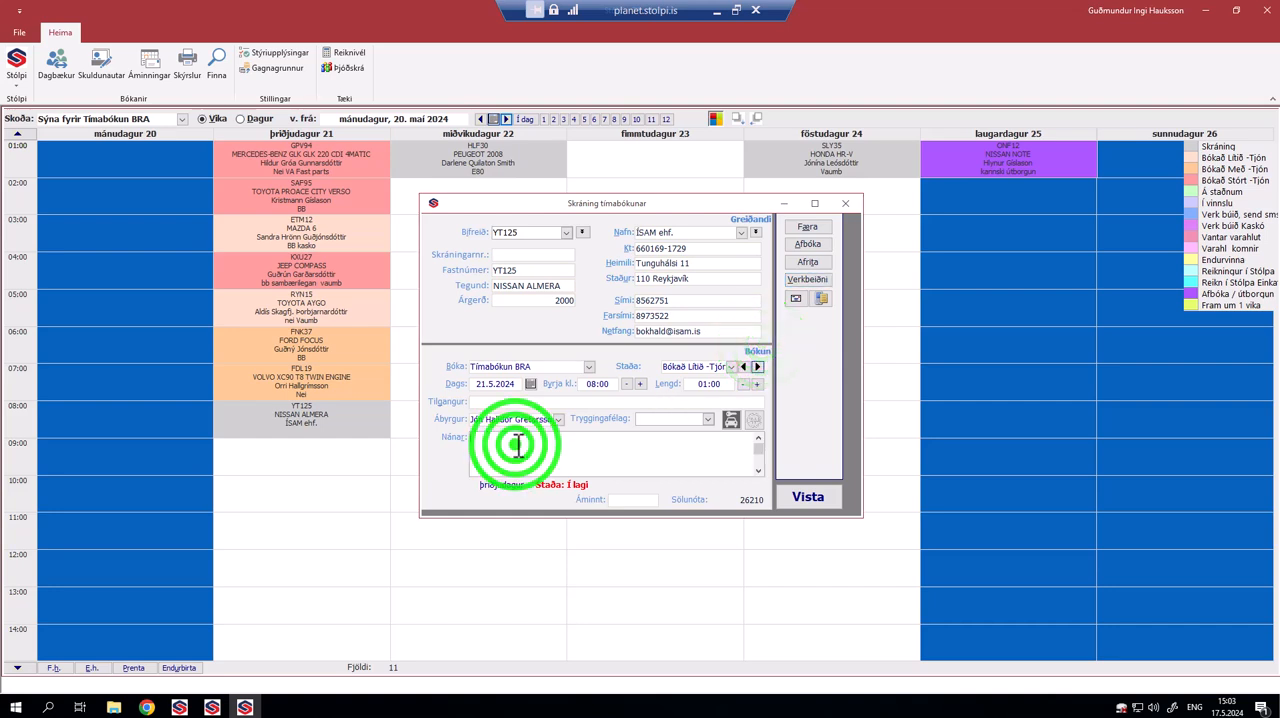
text(fgdfgdfgdfgdfdg)
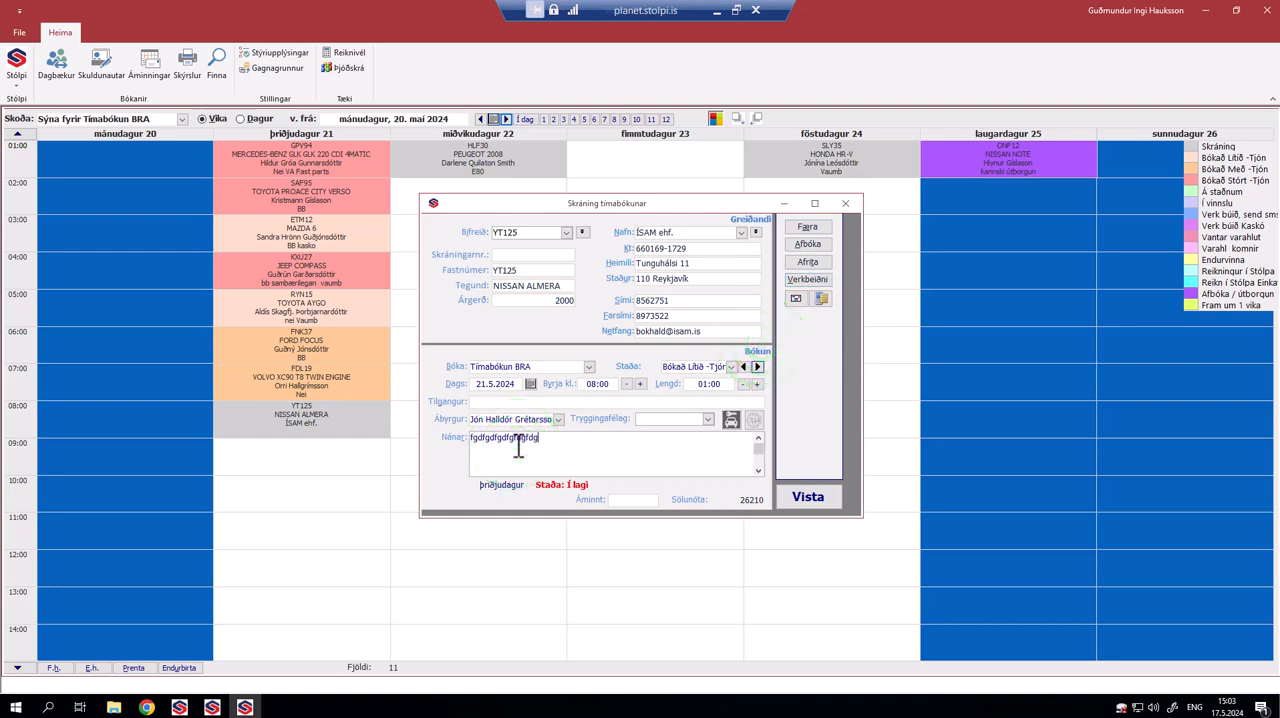
Add the line "fgfgfg" to the free text of the YT125 booking's Verkbeiðni, confirm it for printing, and close the booking
click(806, 279)
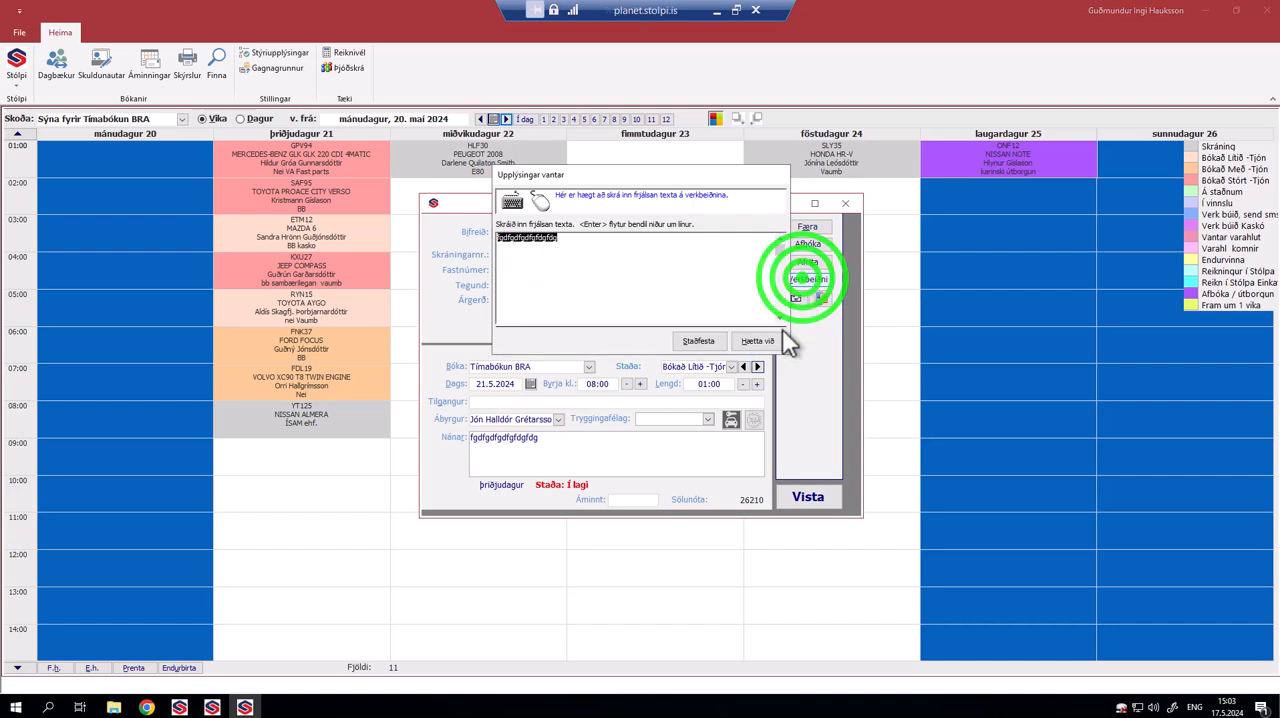
click(577, 237)
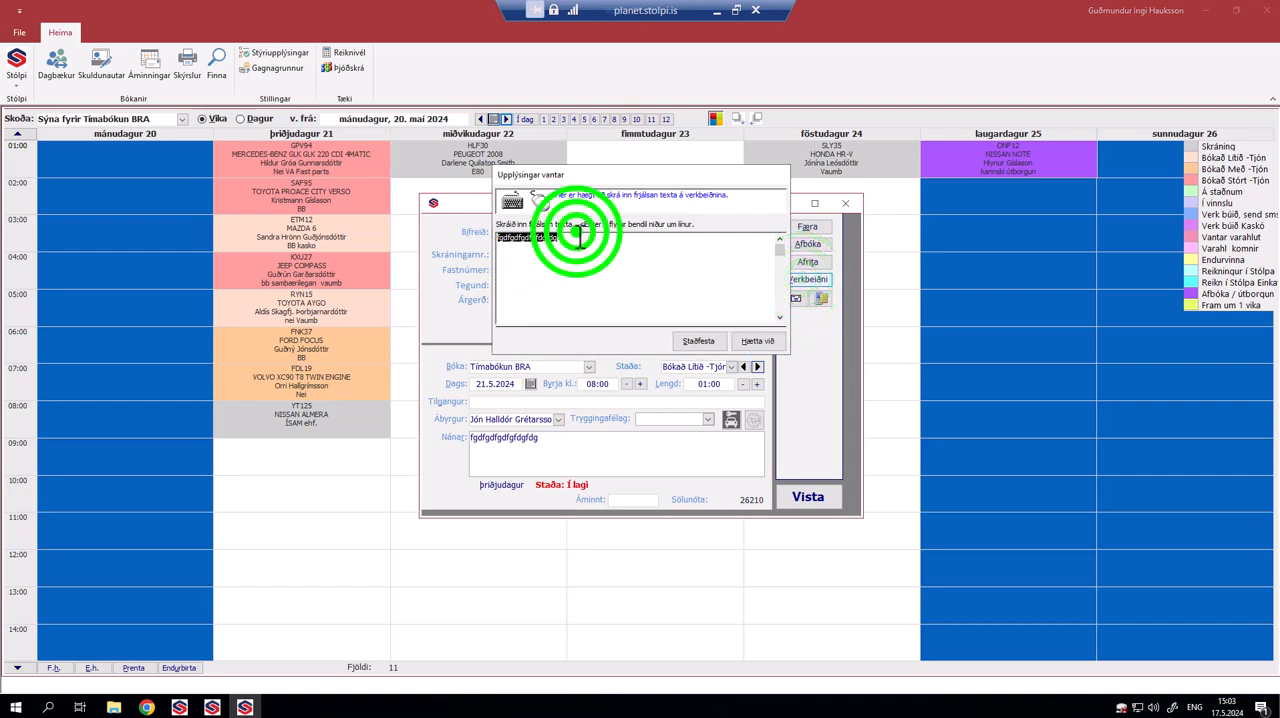
key(Return)
text(fgfgfg)
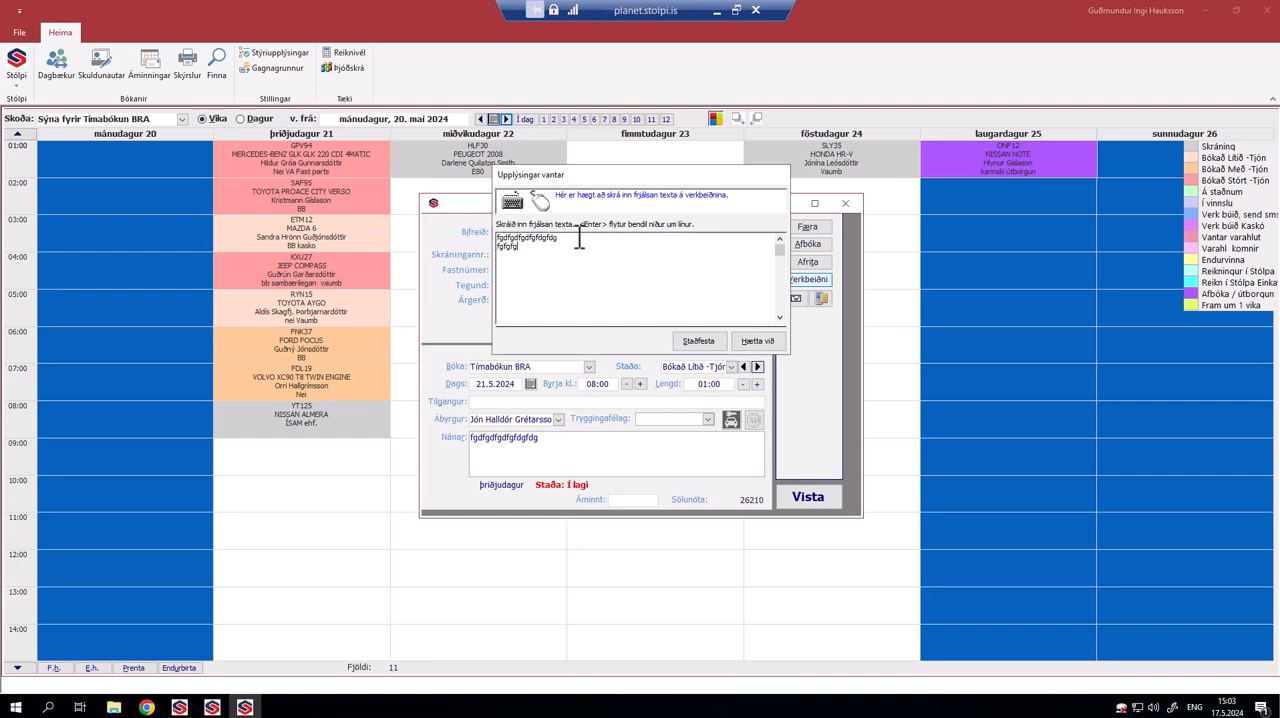
click(698, 341)
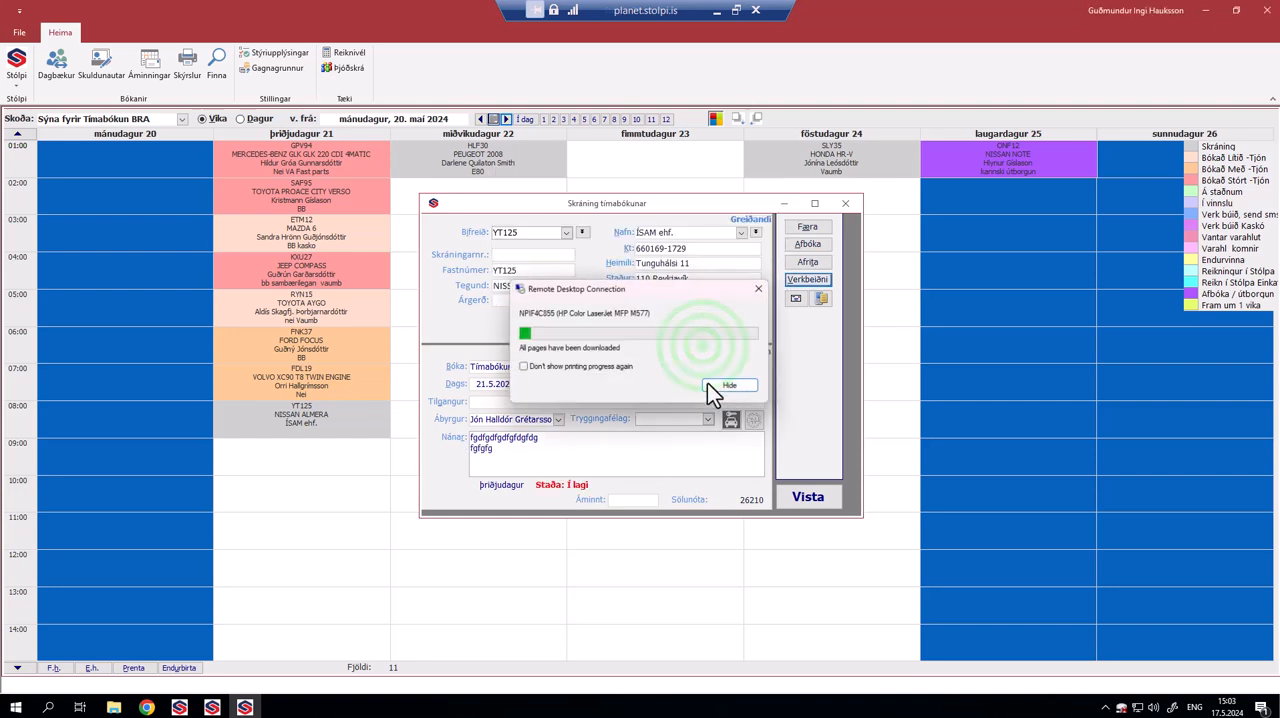
click(847, 202)
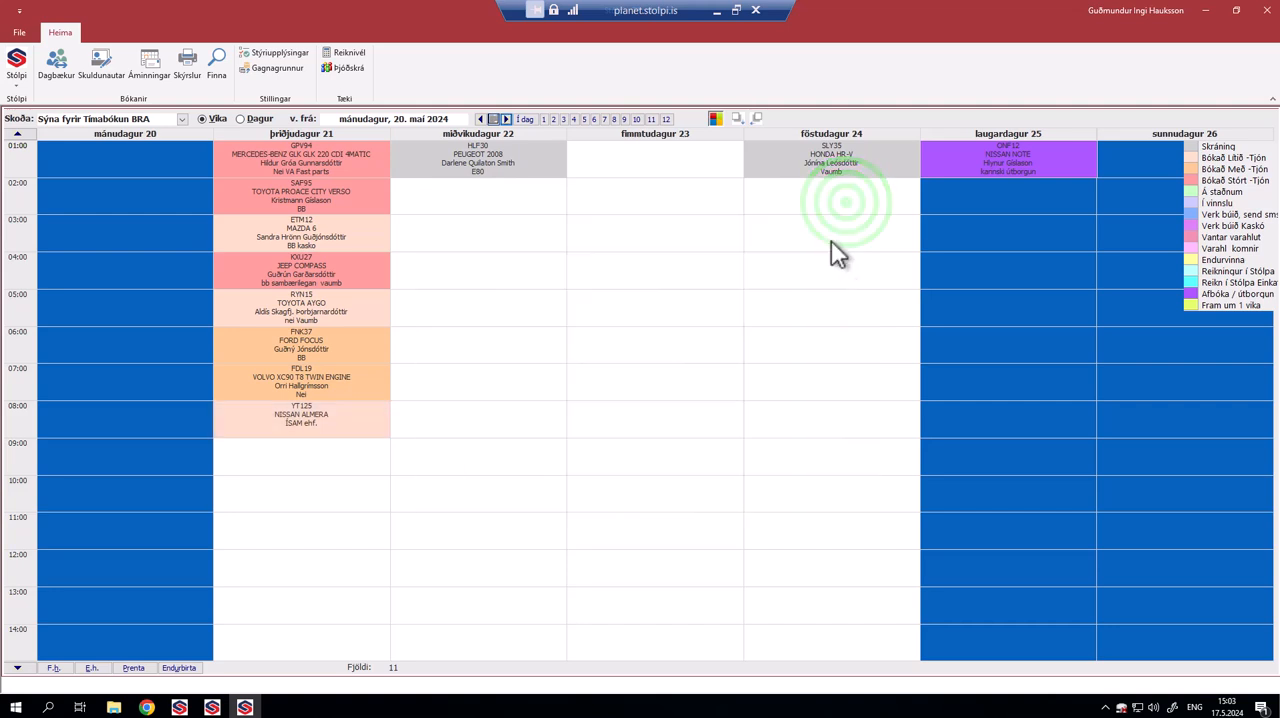
Turn off Senda verkbeiðni beint á prentara in the booking system's Stýriupplýsingar and close the settings
click(272, 55)
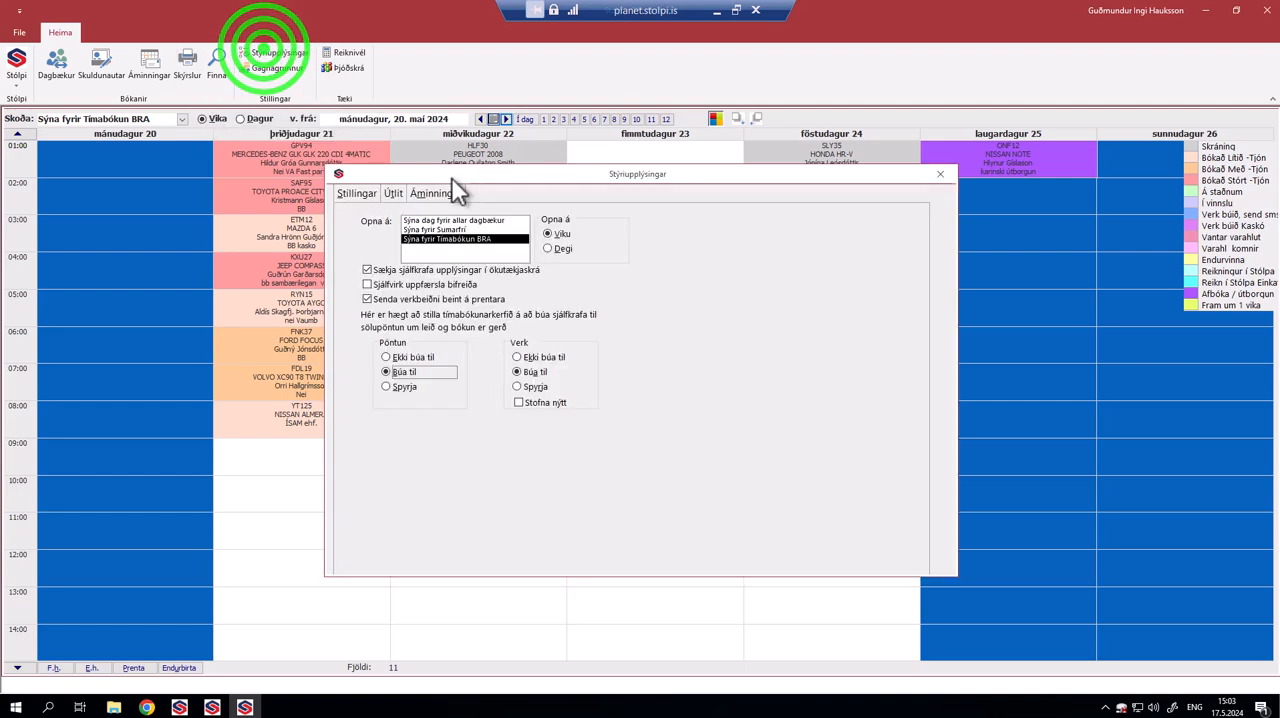
click(368, 299)
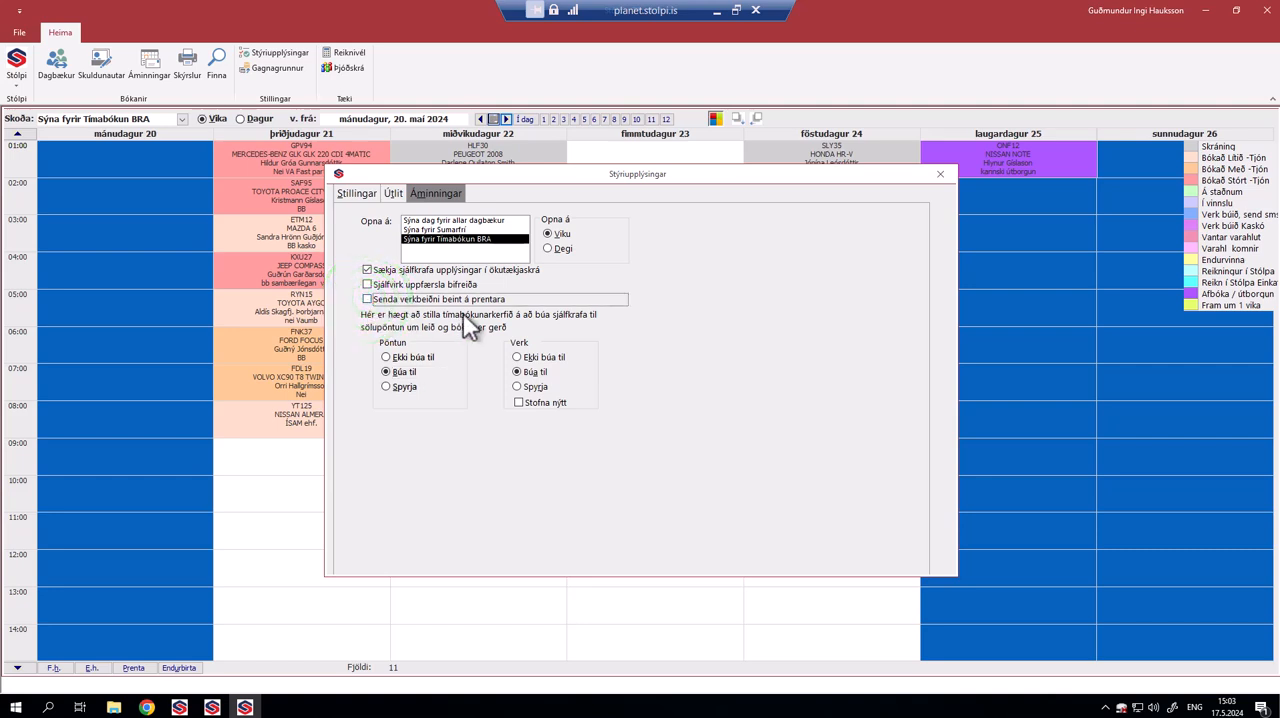
click(940, 176)
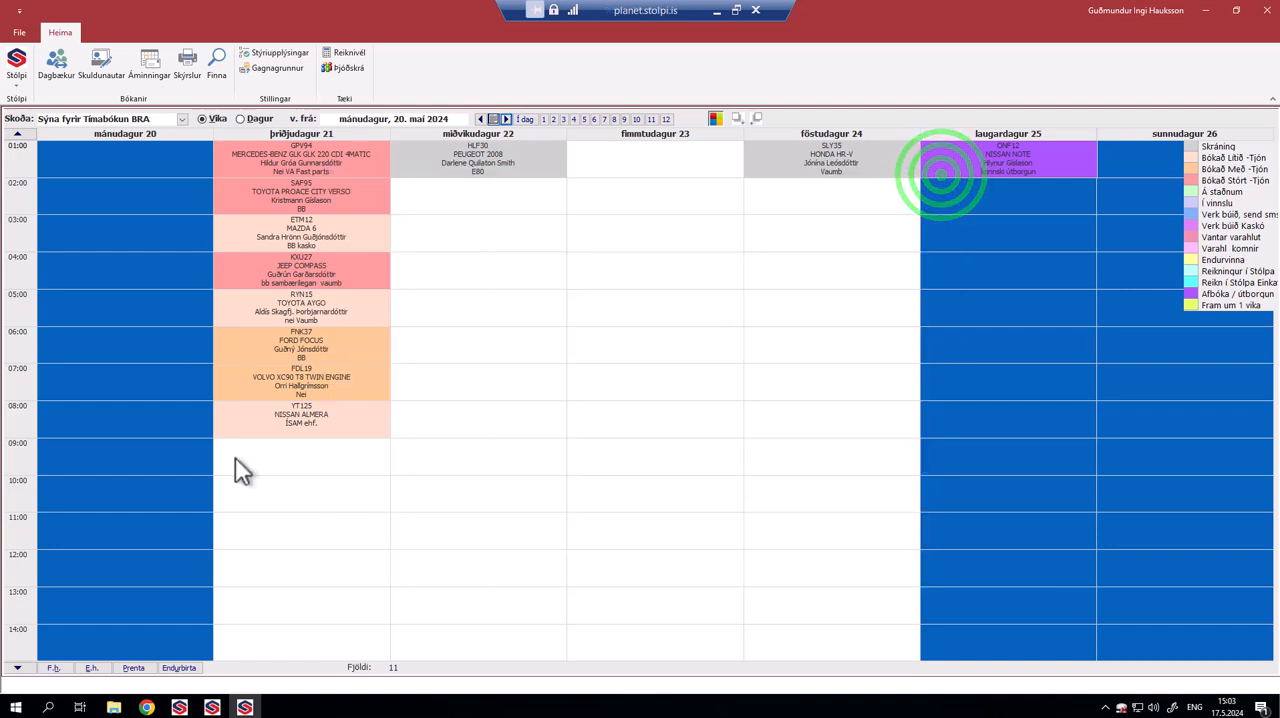
Preview the YT125 booking's Verkbeiðni enlarged to full size, and close both the preview and the booking
double_click(353, 431)
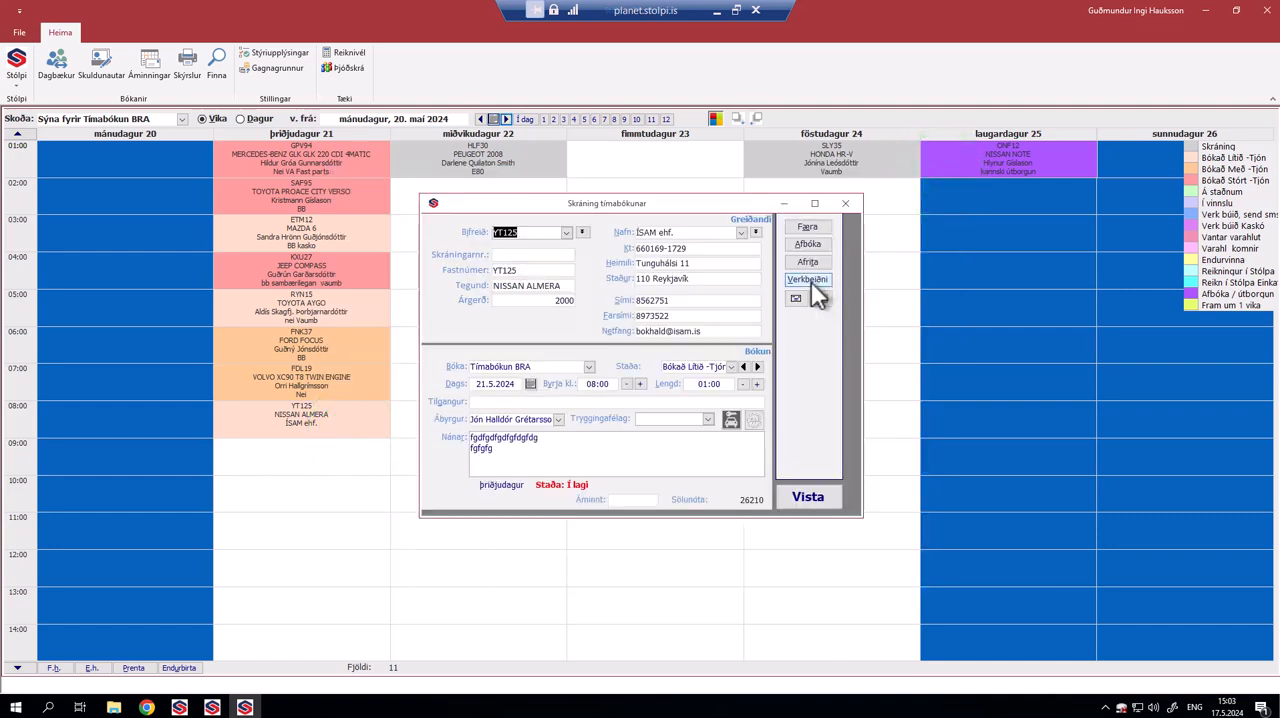
click(810, 280)
click(700, 343)
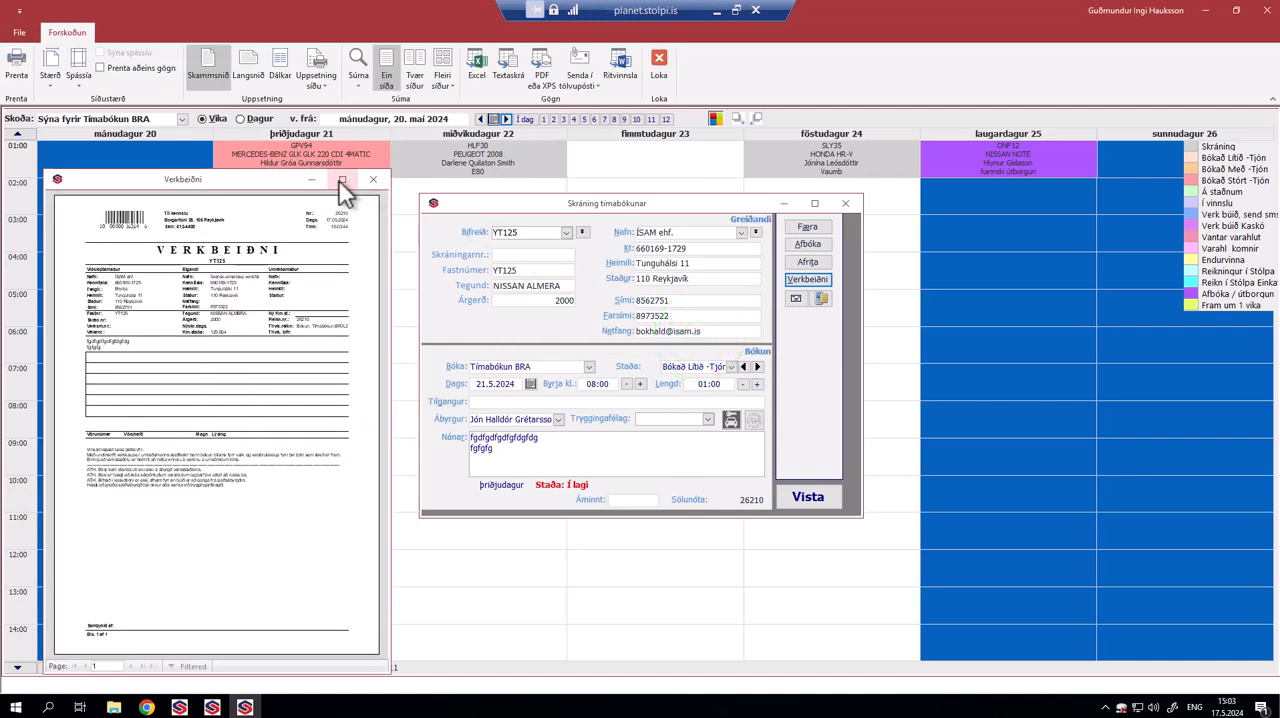
click(341, 181)
click(556, 268)
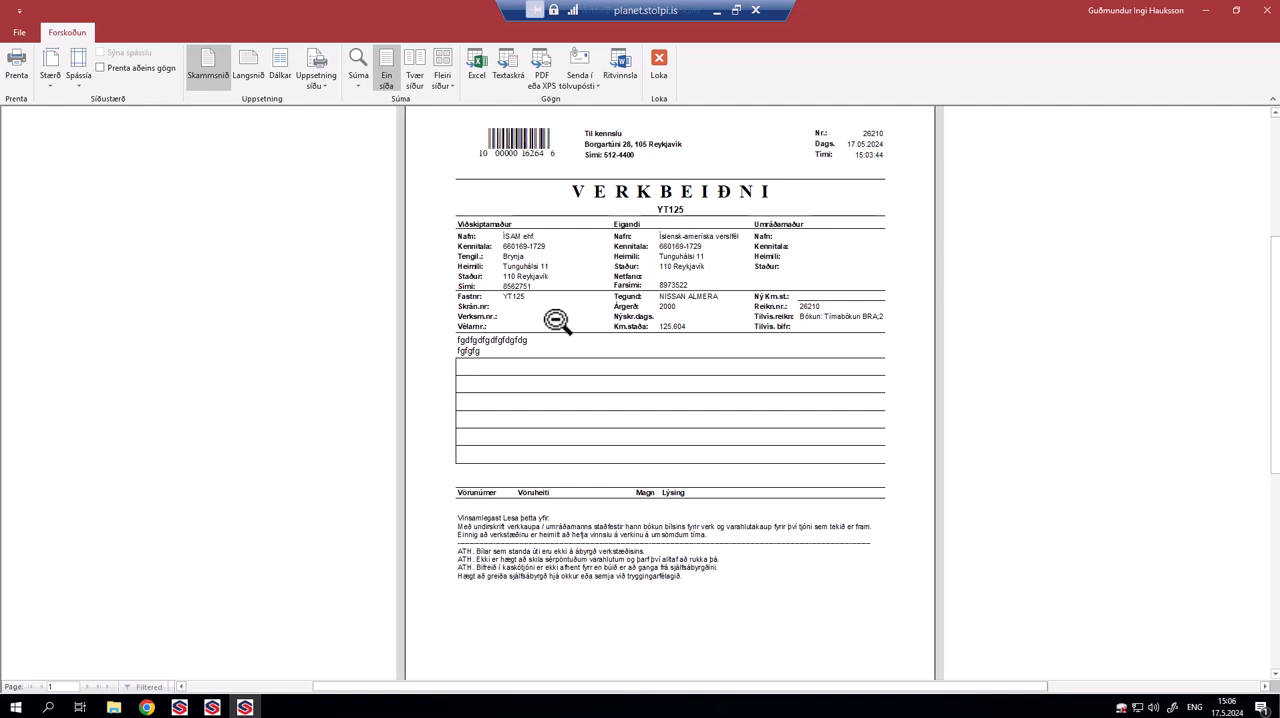
click(660, 68)
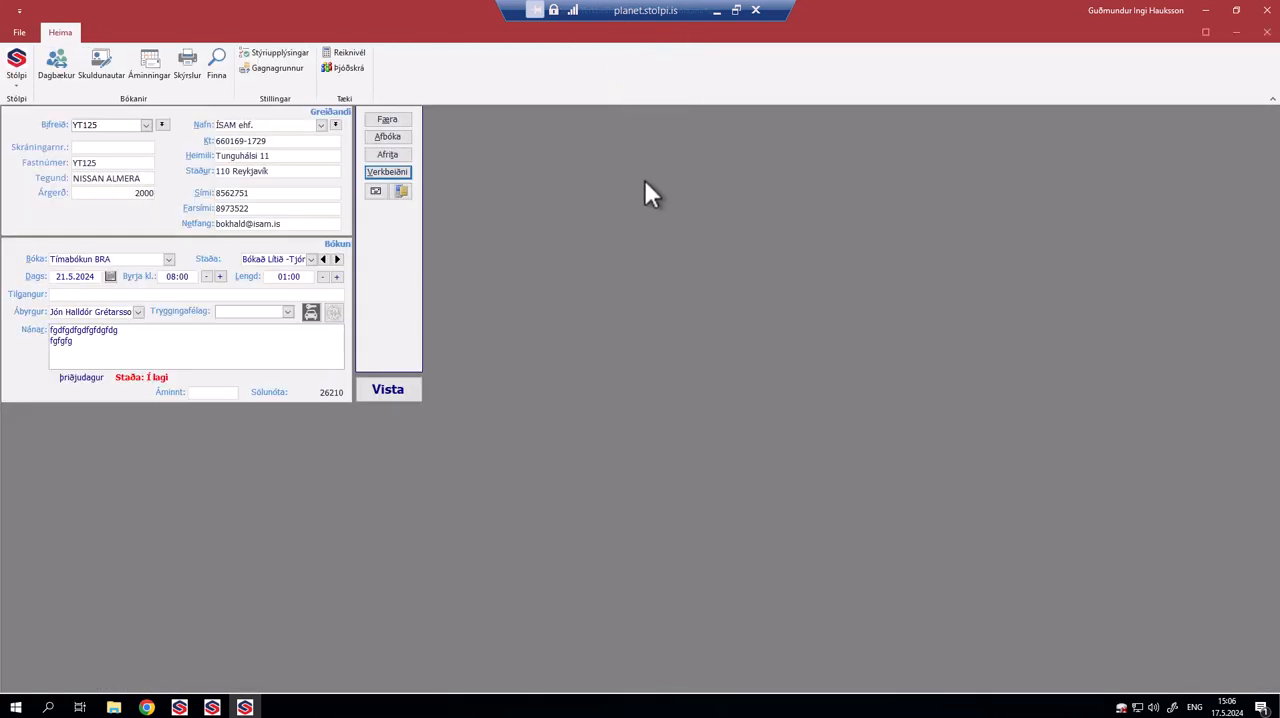
click(1266, 33)
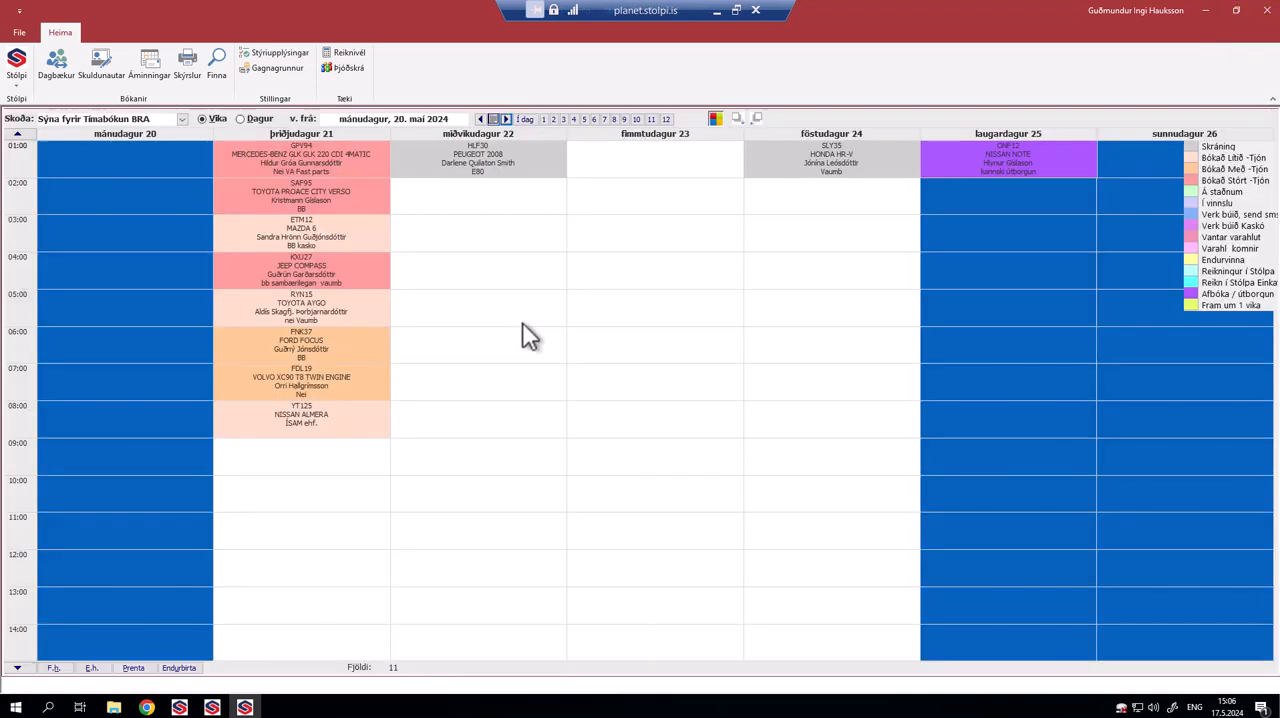
Reopen the YT125 booking, switch to Reikningar í vinnslu with its window fully in view, and refresh the invoice list
double_click(344, 428)
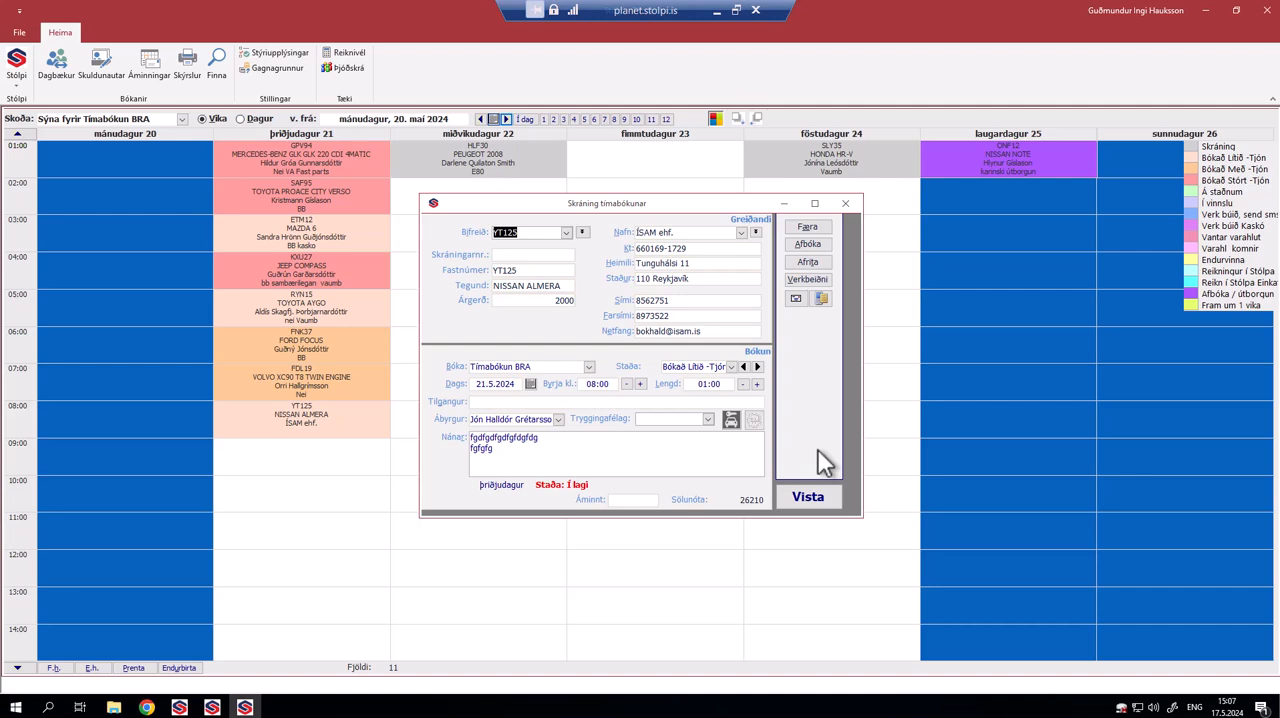
click(212, 706)
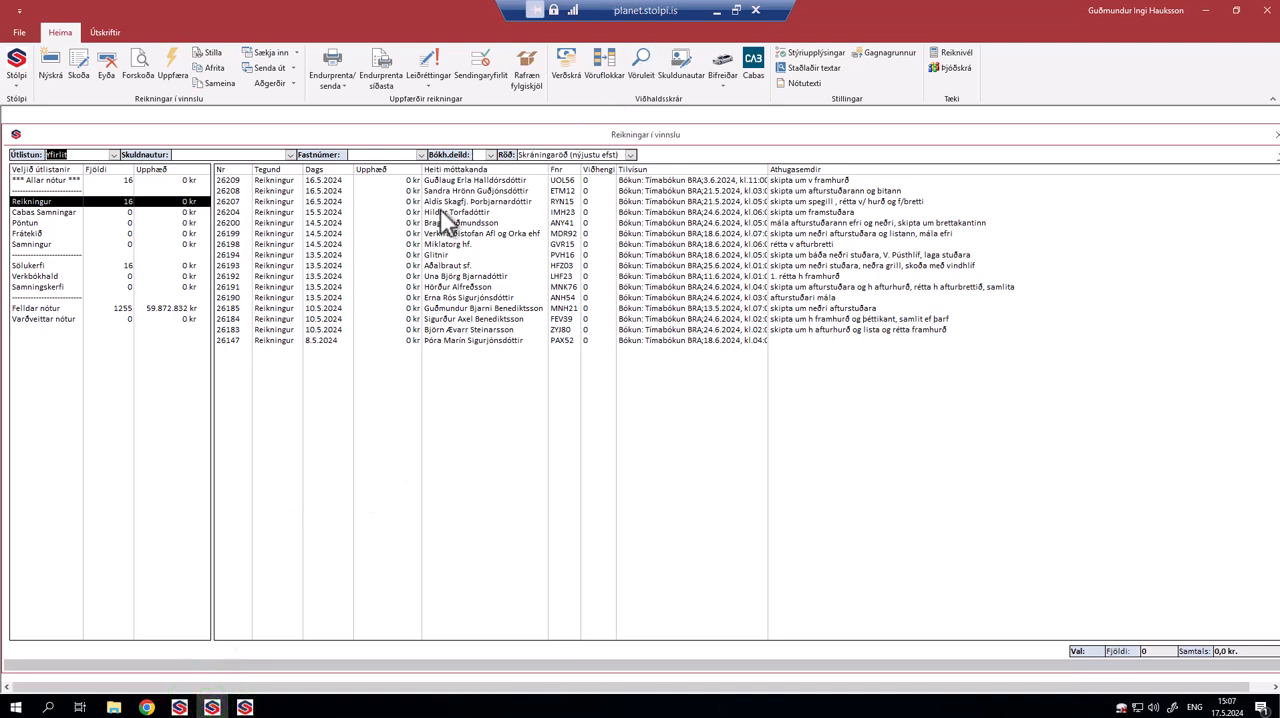
click(1162, 154)
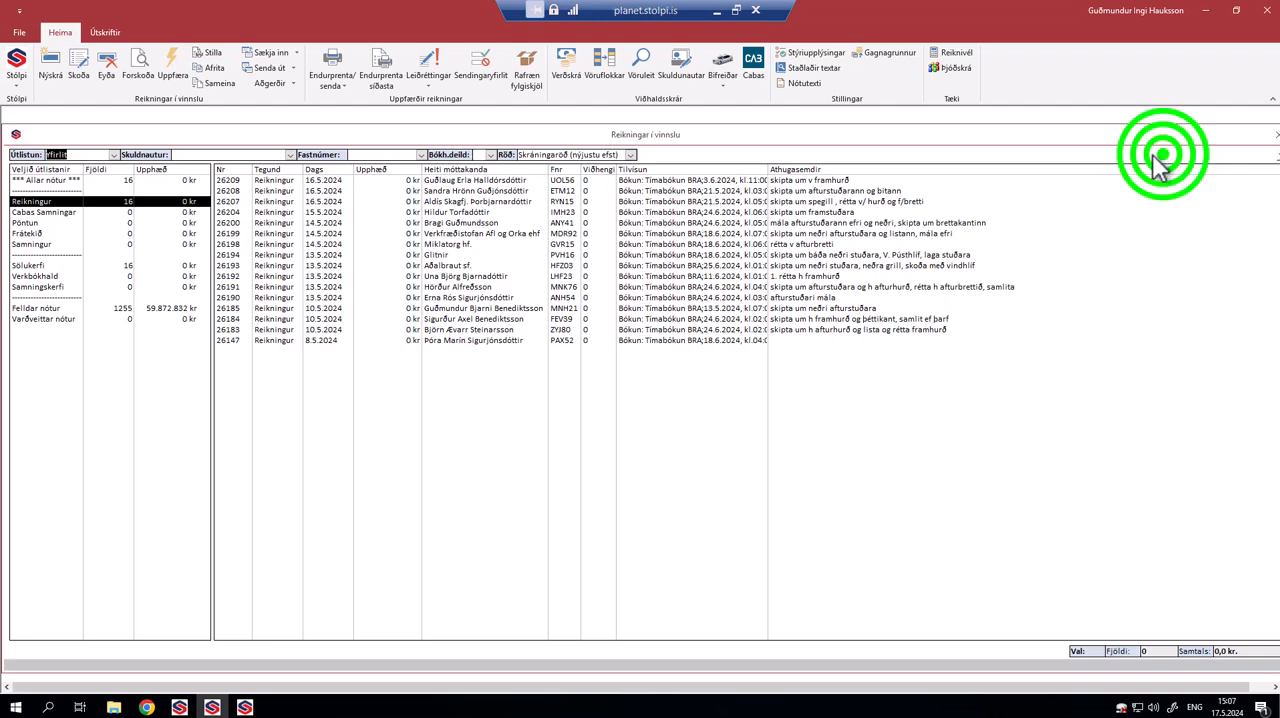
click(1096, 153)
drag(1008, 130, 904, 156)
drag(1192, 250, 1003, 251)
double_click(666, 158)
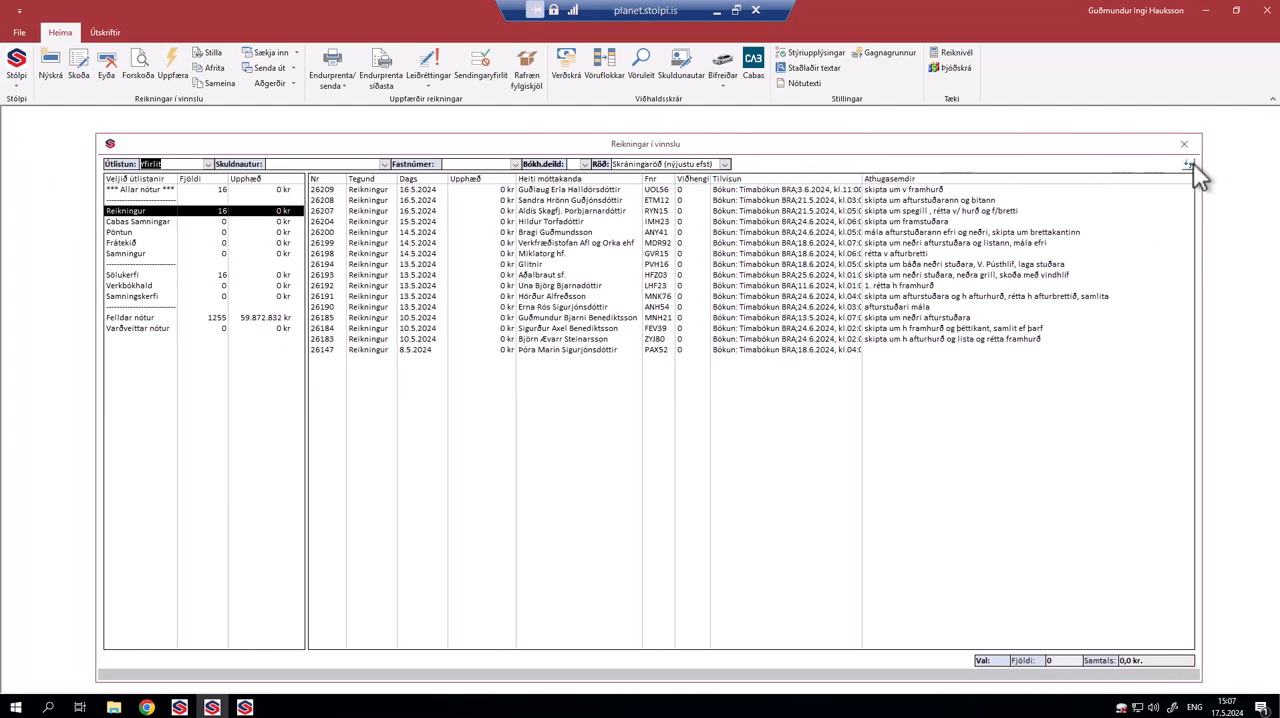
click(1190, 165)
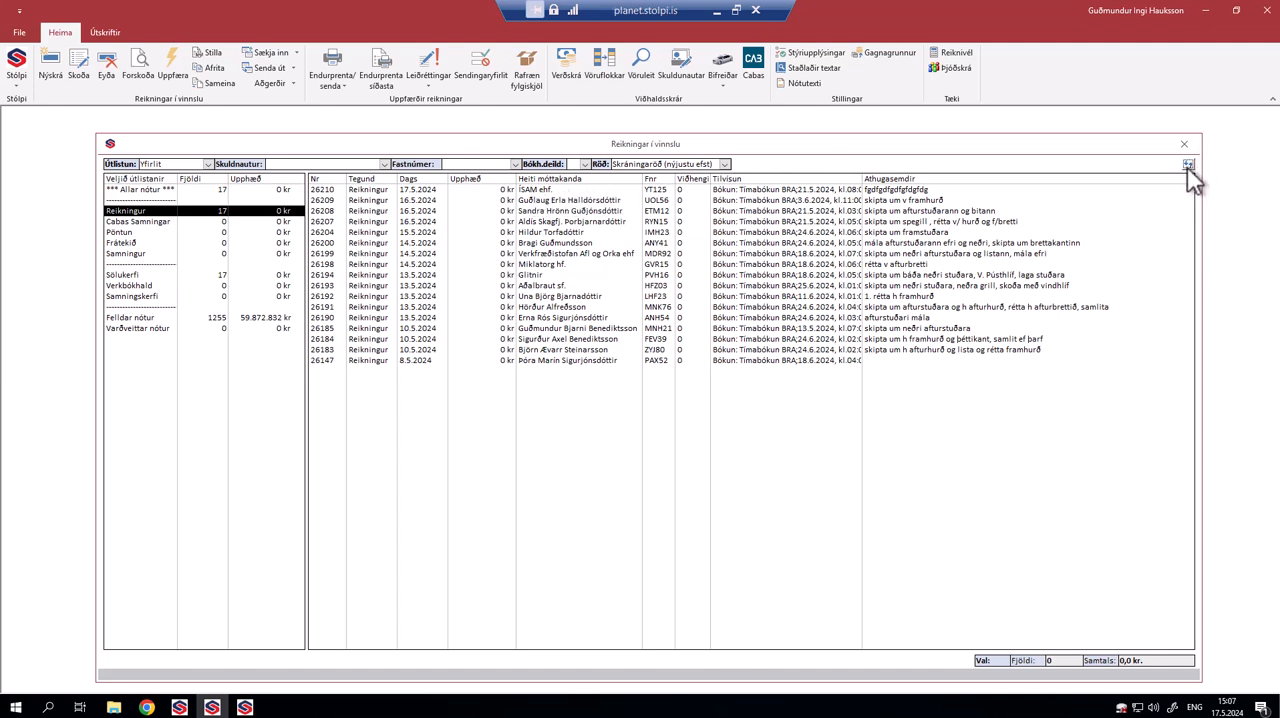
click(531, 190)
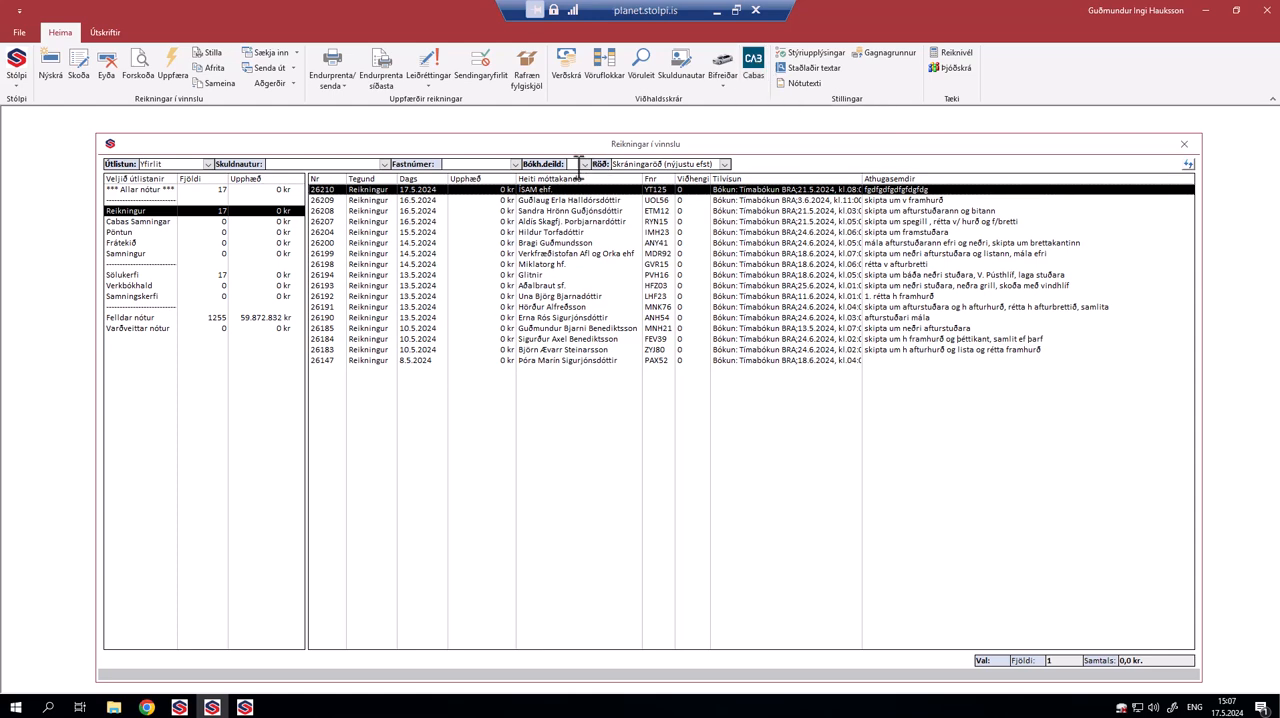
click(530, 190)
double_click(535, 195)
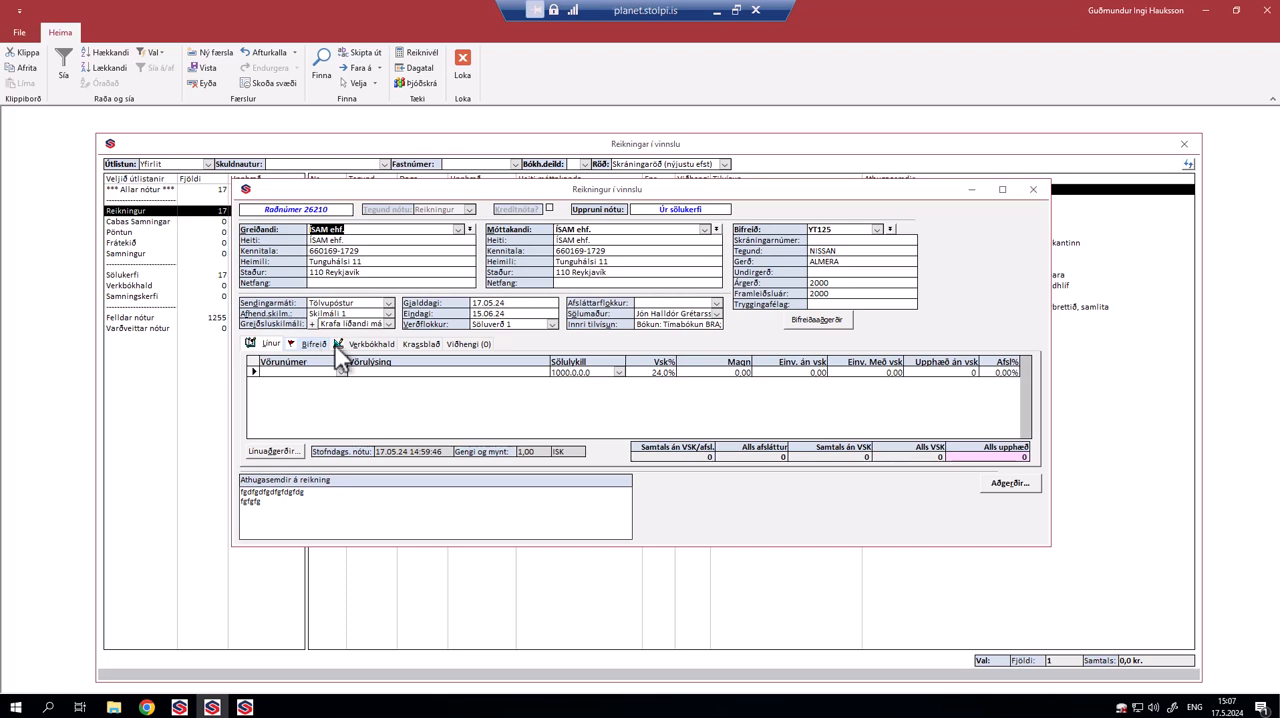
click(816, 320)
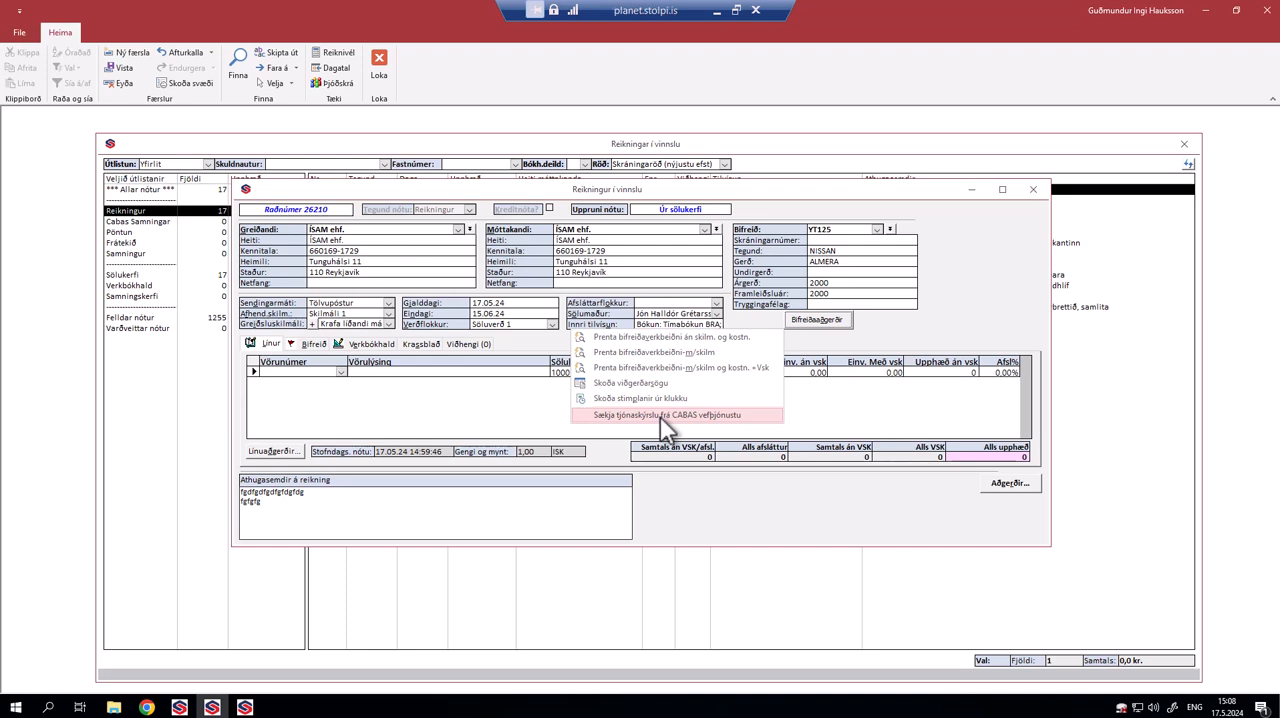
click(667, 416)
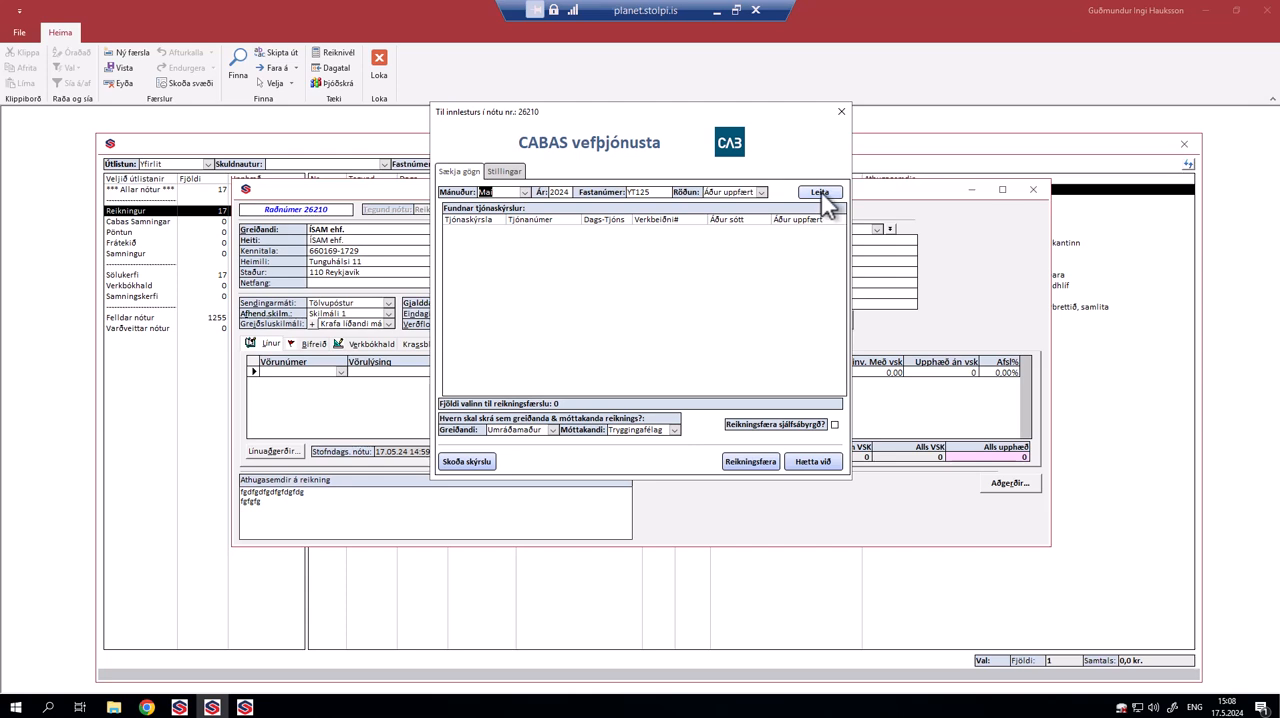
click(652, 193)
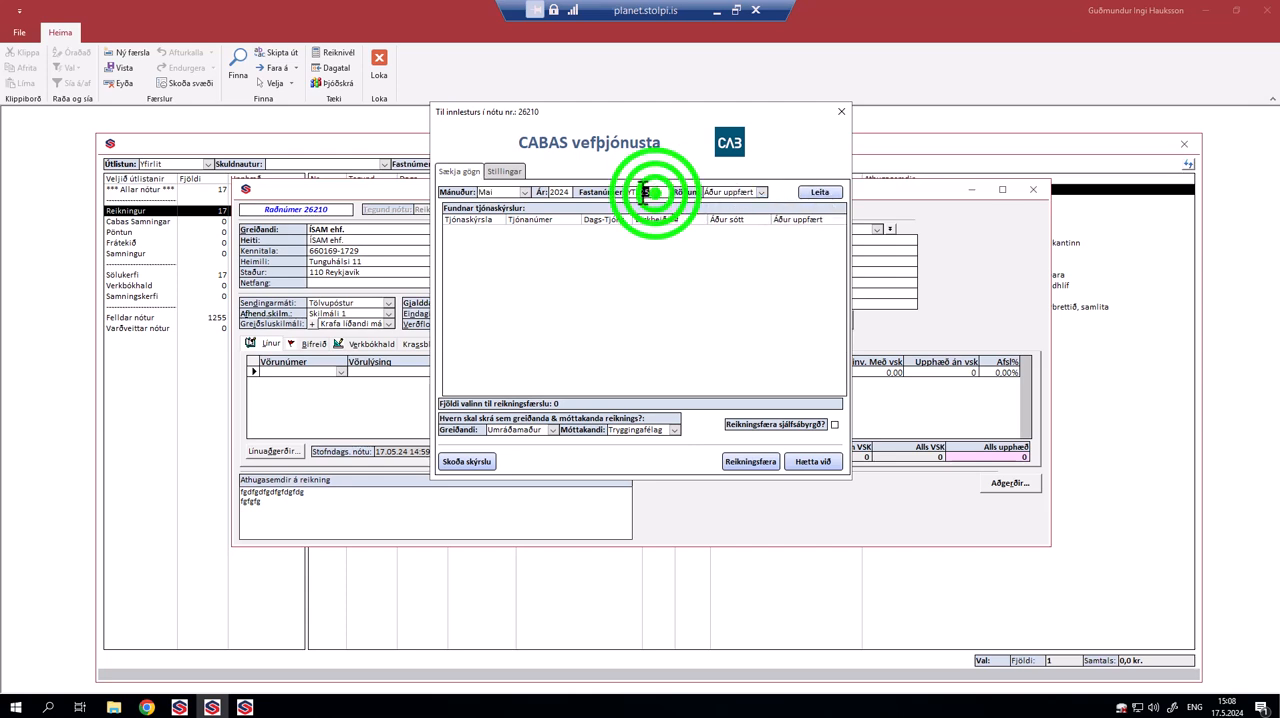
click(818, 193)
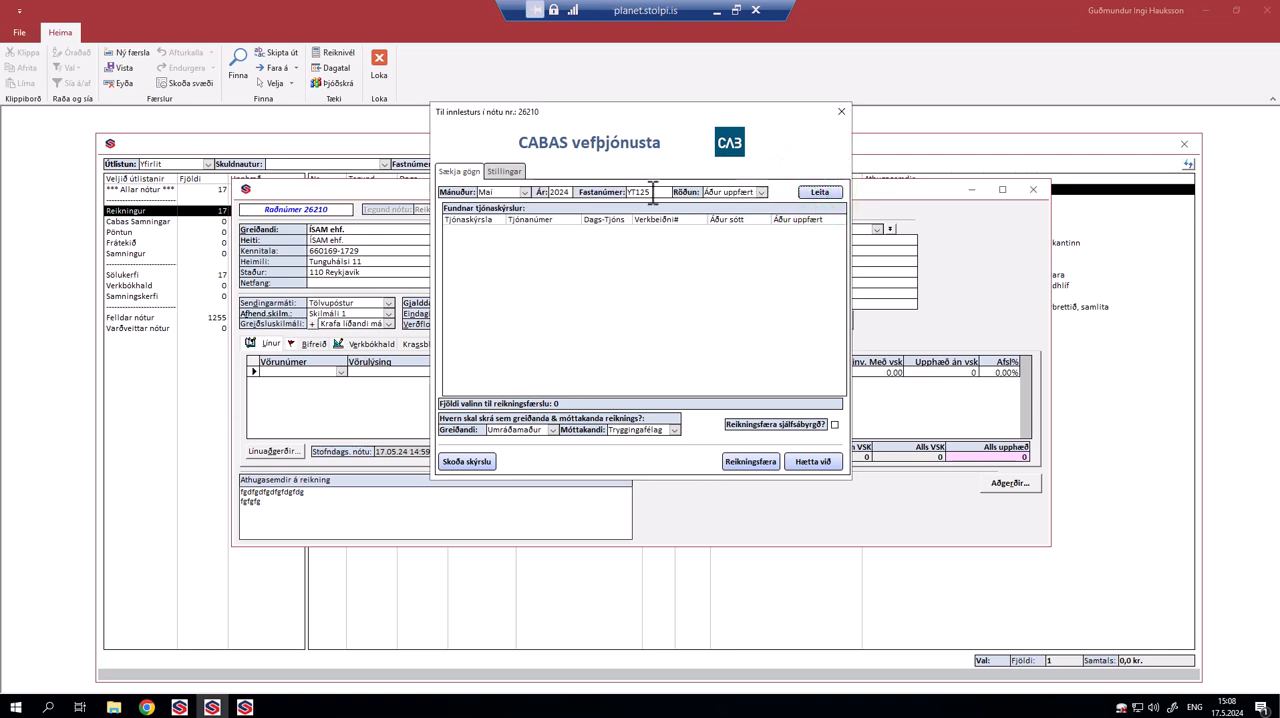
Set the CABAS search month to Apríl, and close the CABAS dialog and the YT125 invoice
click(524, 192)
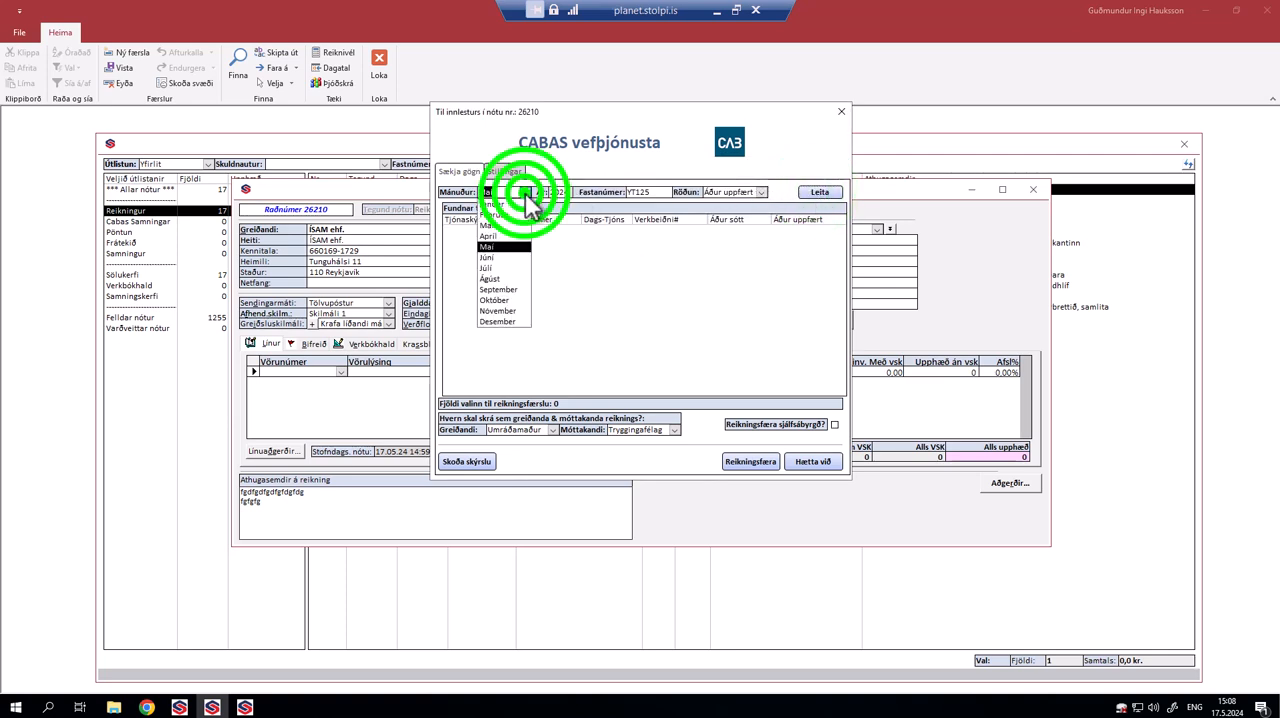
click(496, 237)
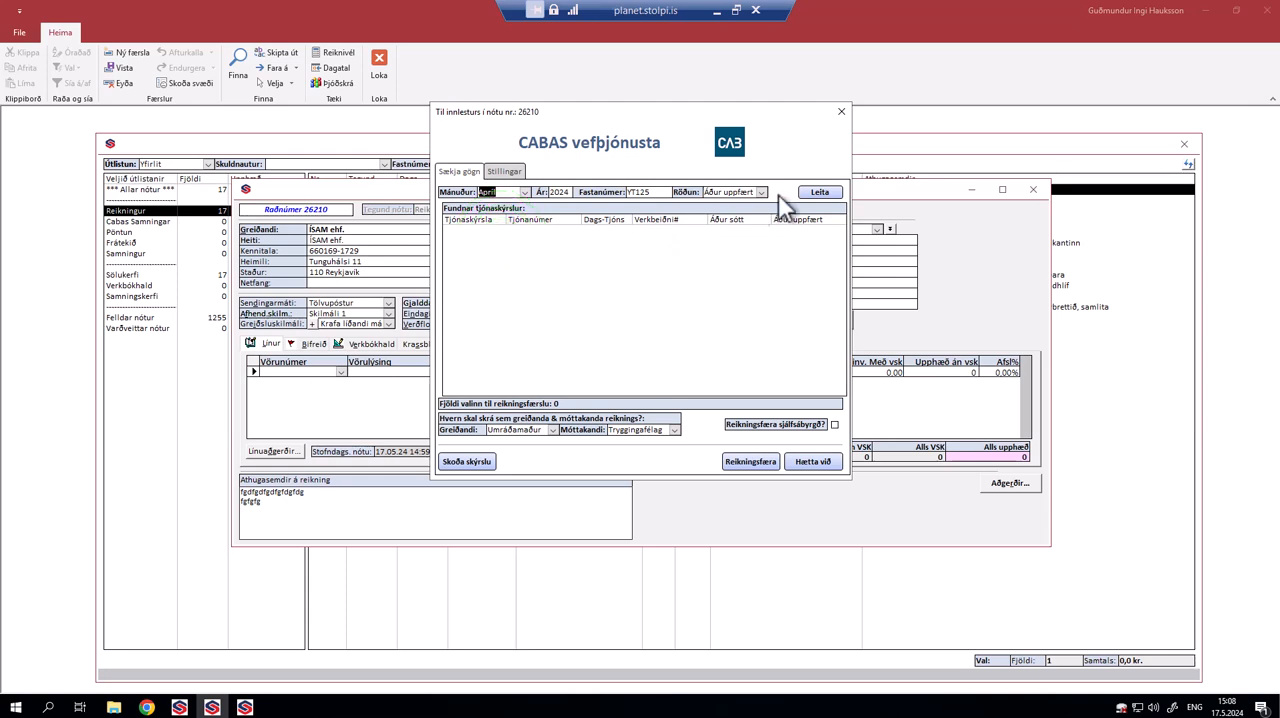
click(841, 112)
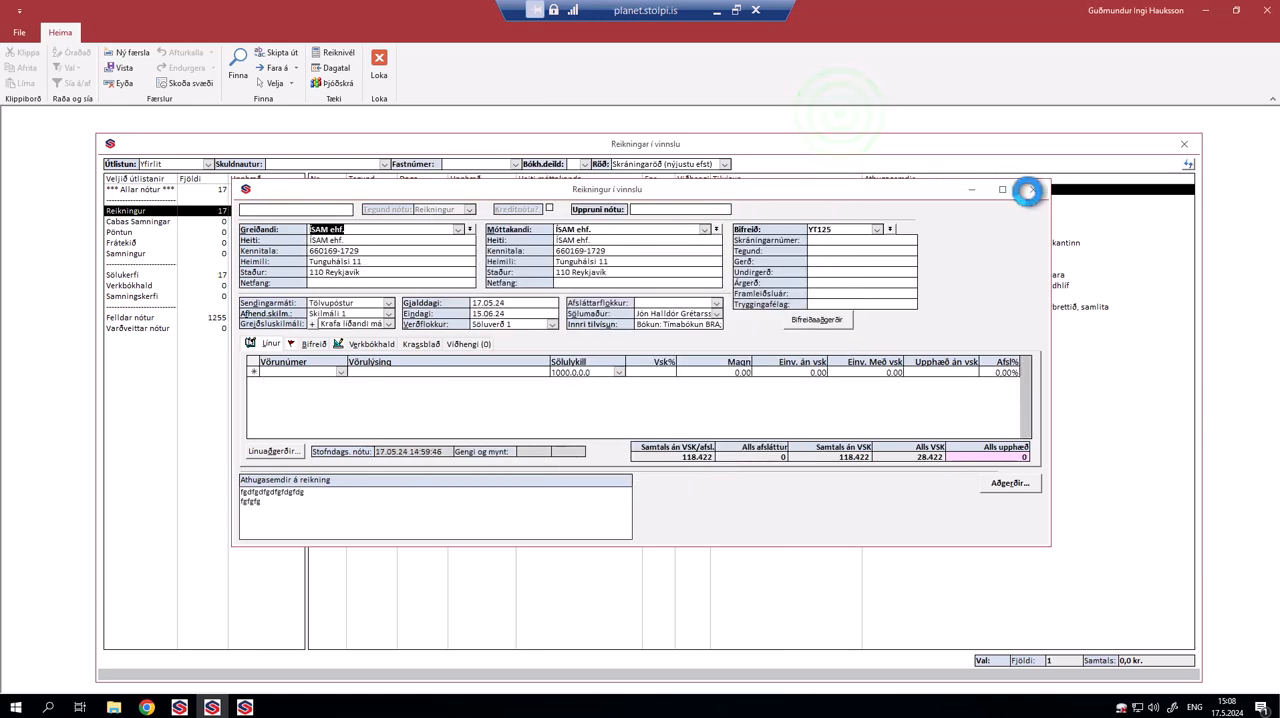
click(1032, 190)
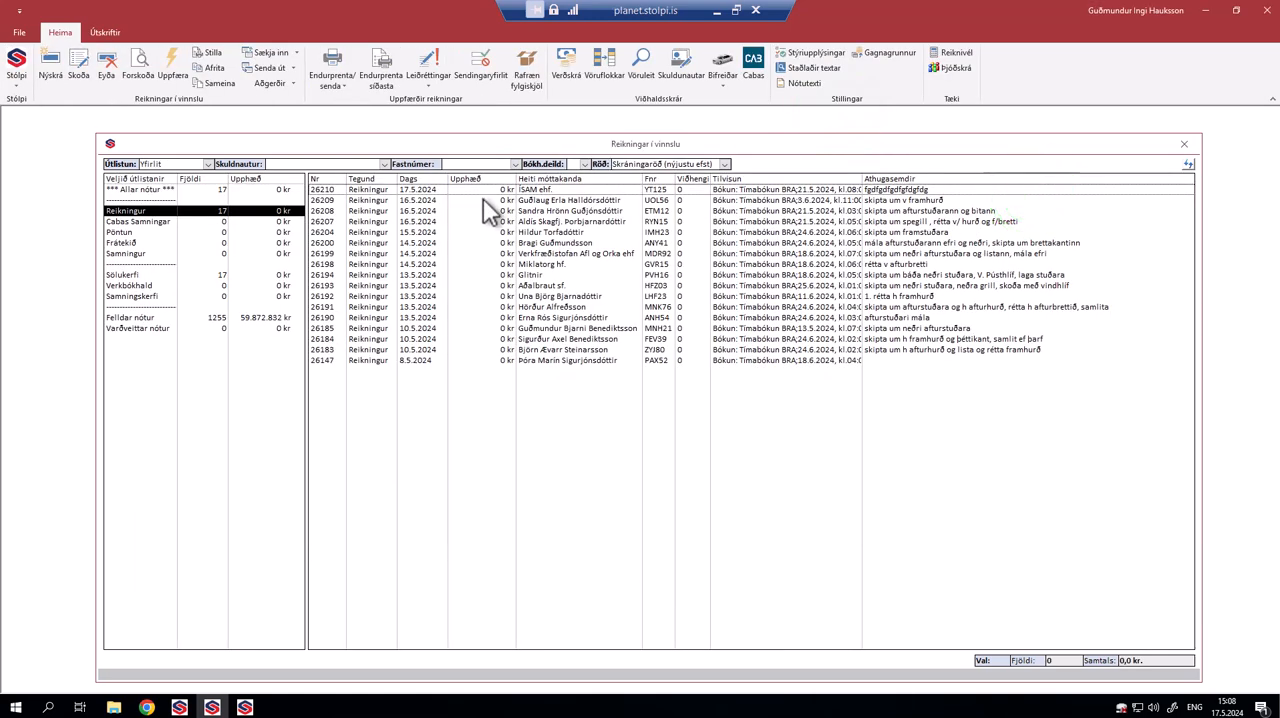
click(485, 200)
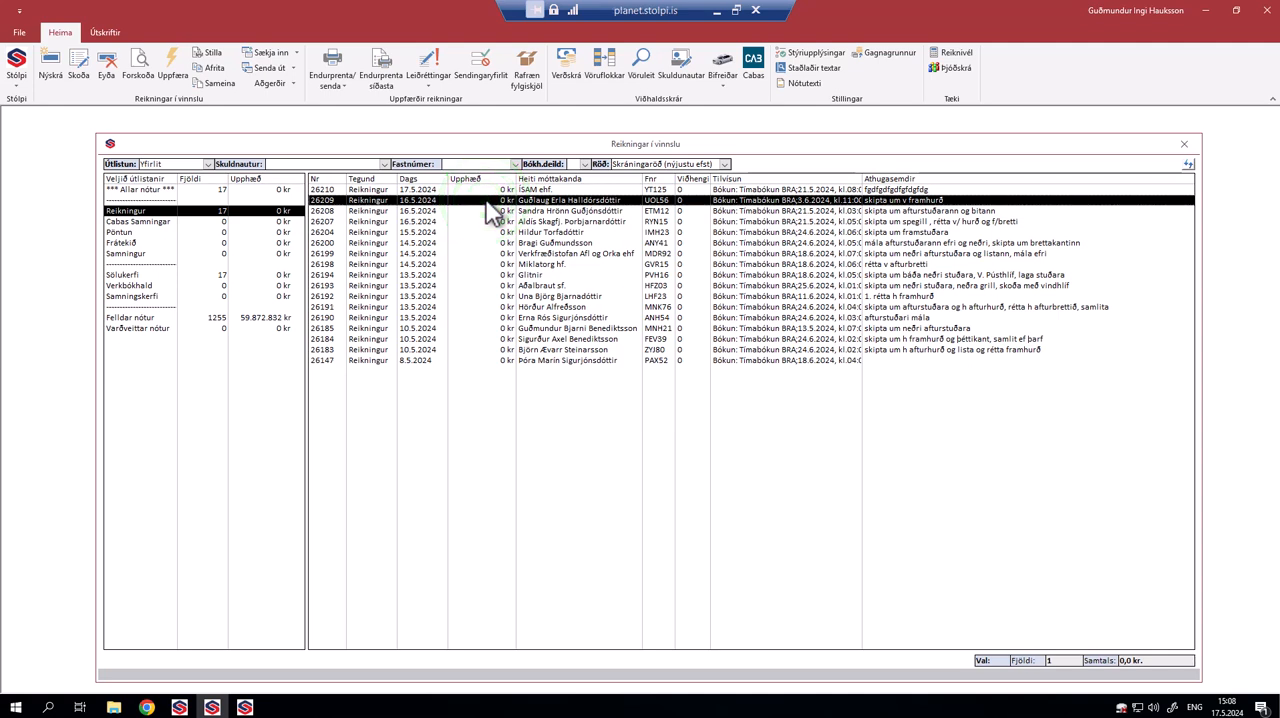
double_click(487, 205)
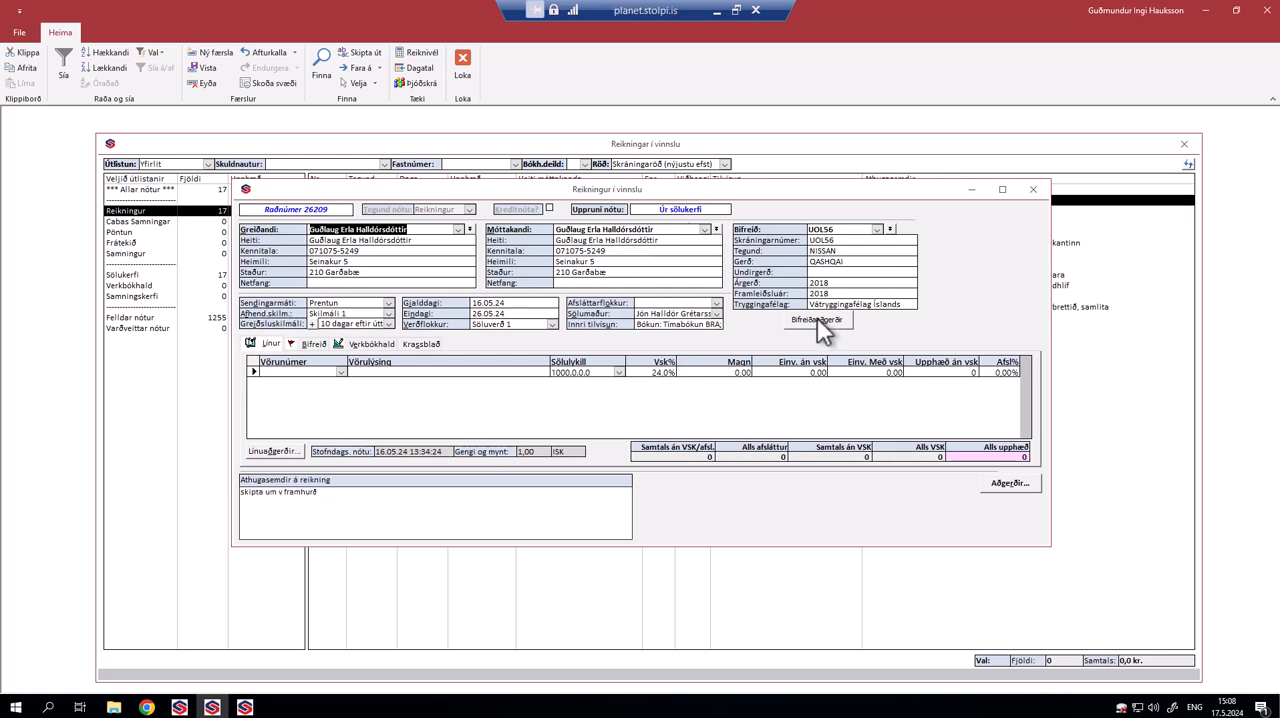
click(830, 229)
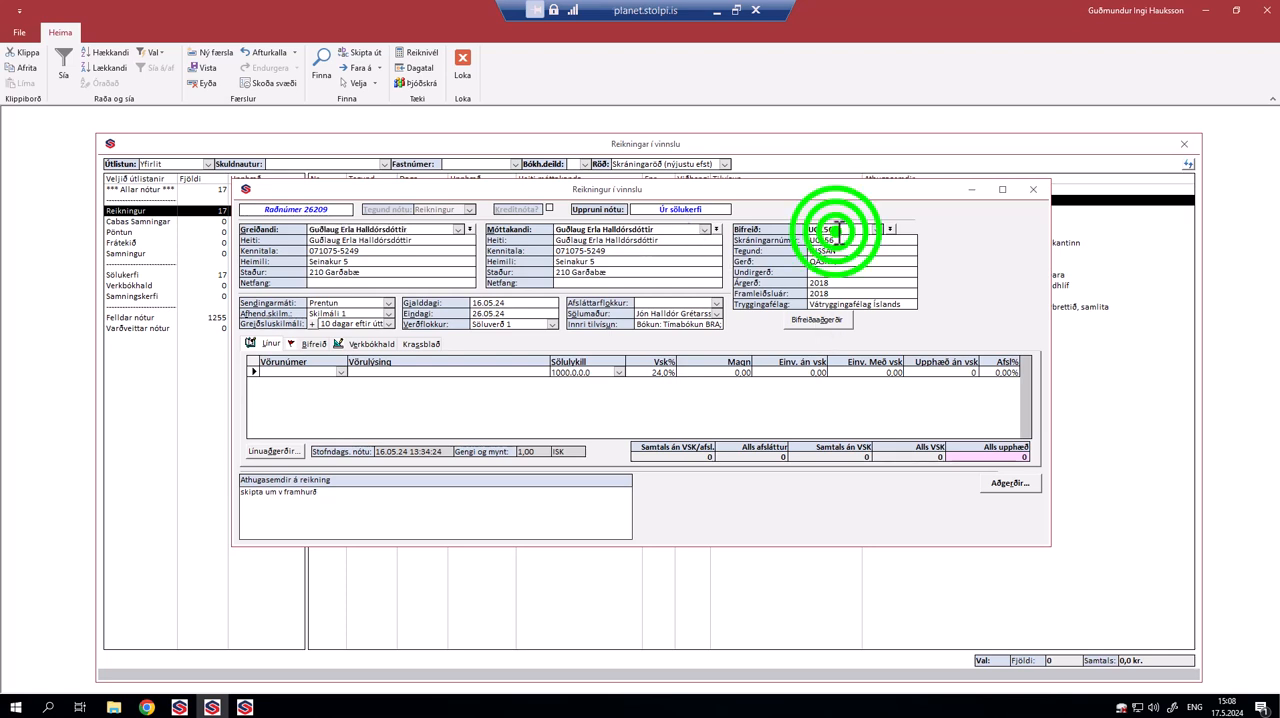
click(815, 320)
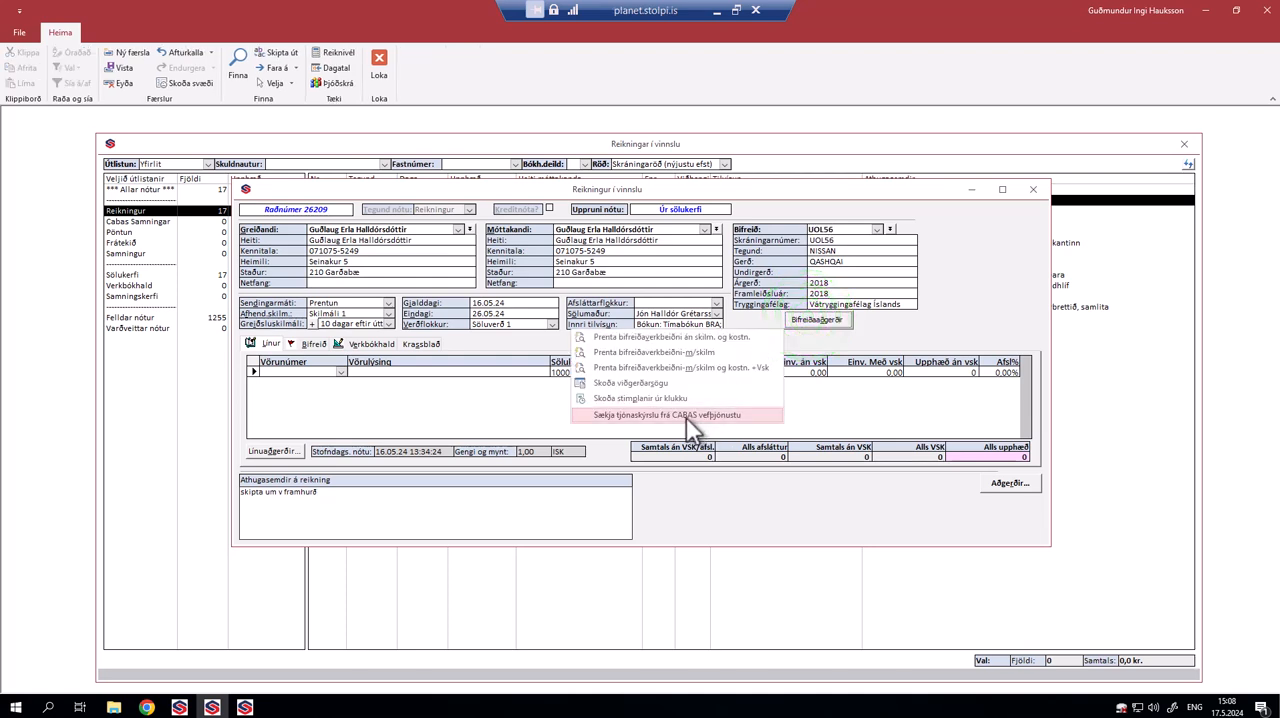
click(687, 416)
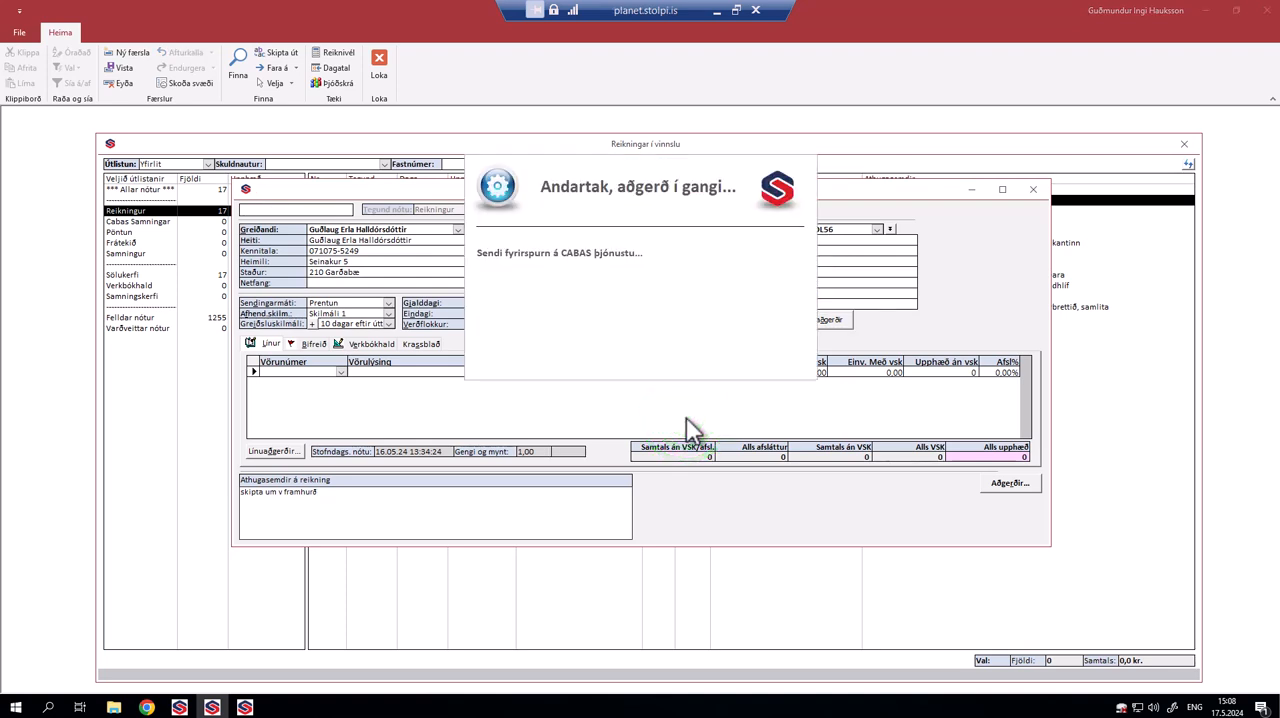
click(817, 192)
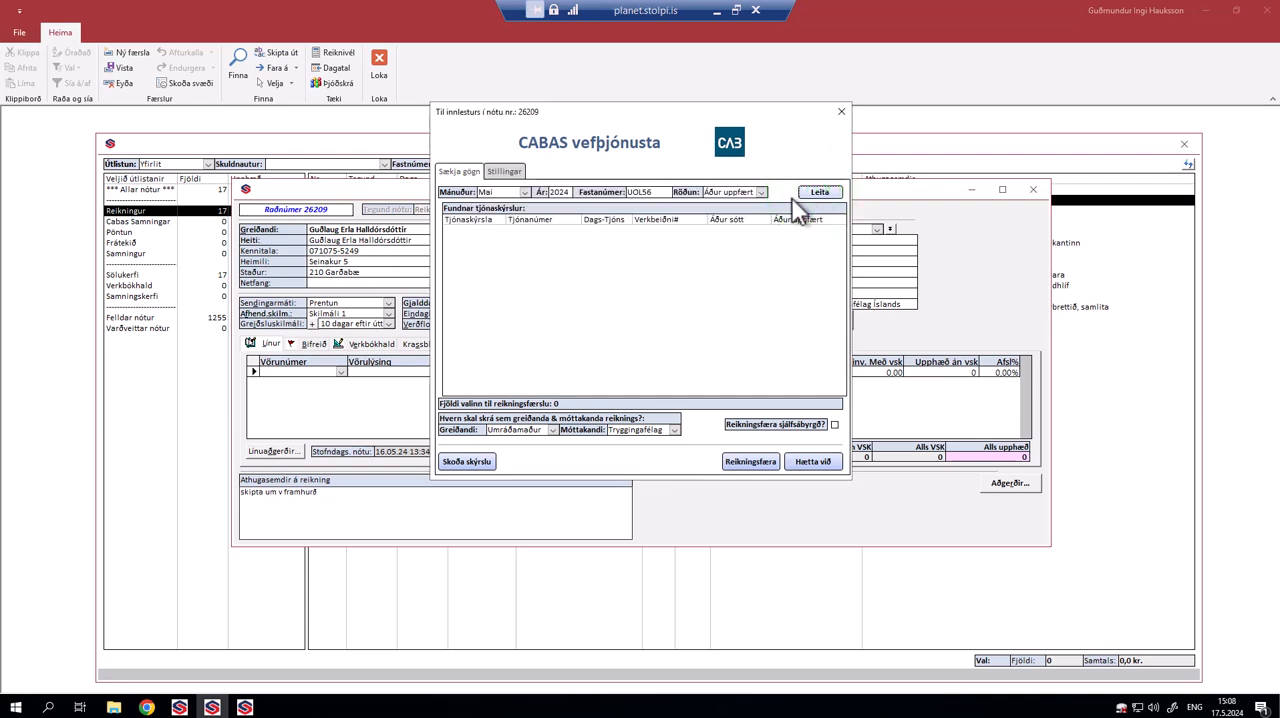
Repeat the CABAS search for UOL56 with the month set to Apríl, and close the CABAS dialog and the invoice
click(494, 191)
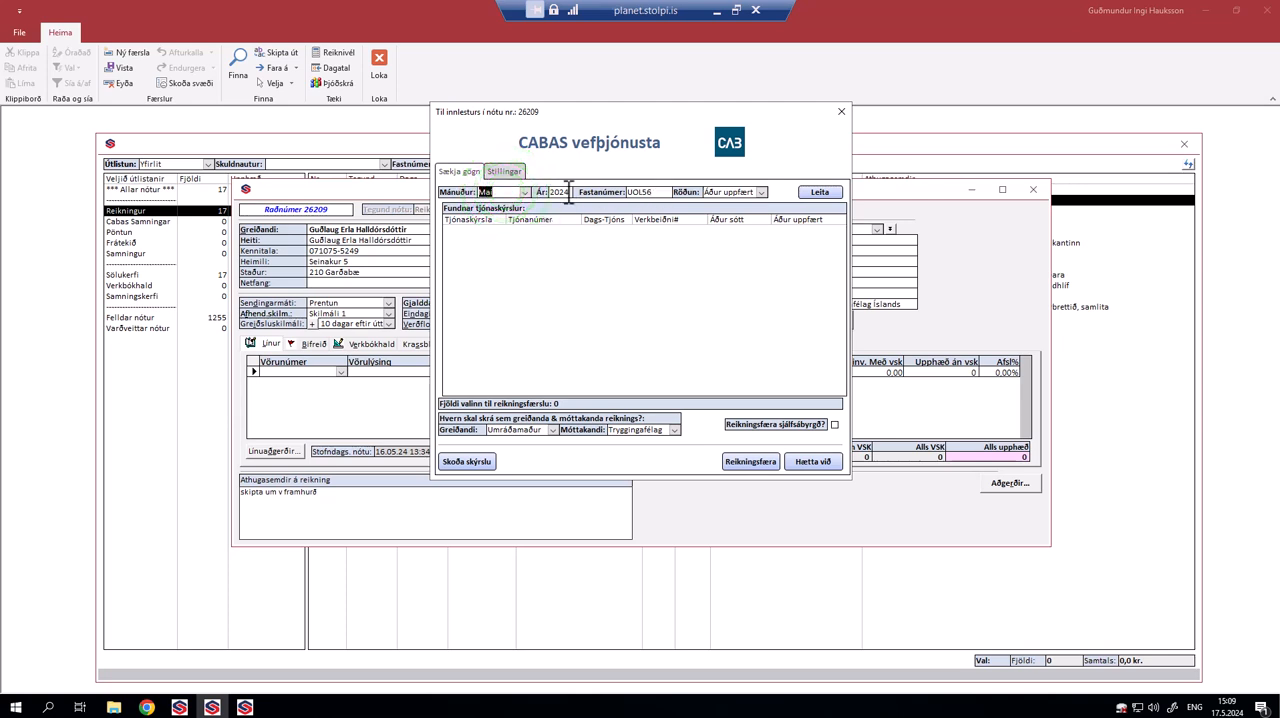
double_click(650, 191)
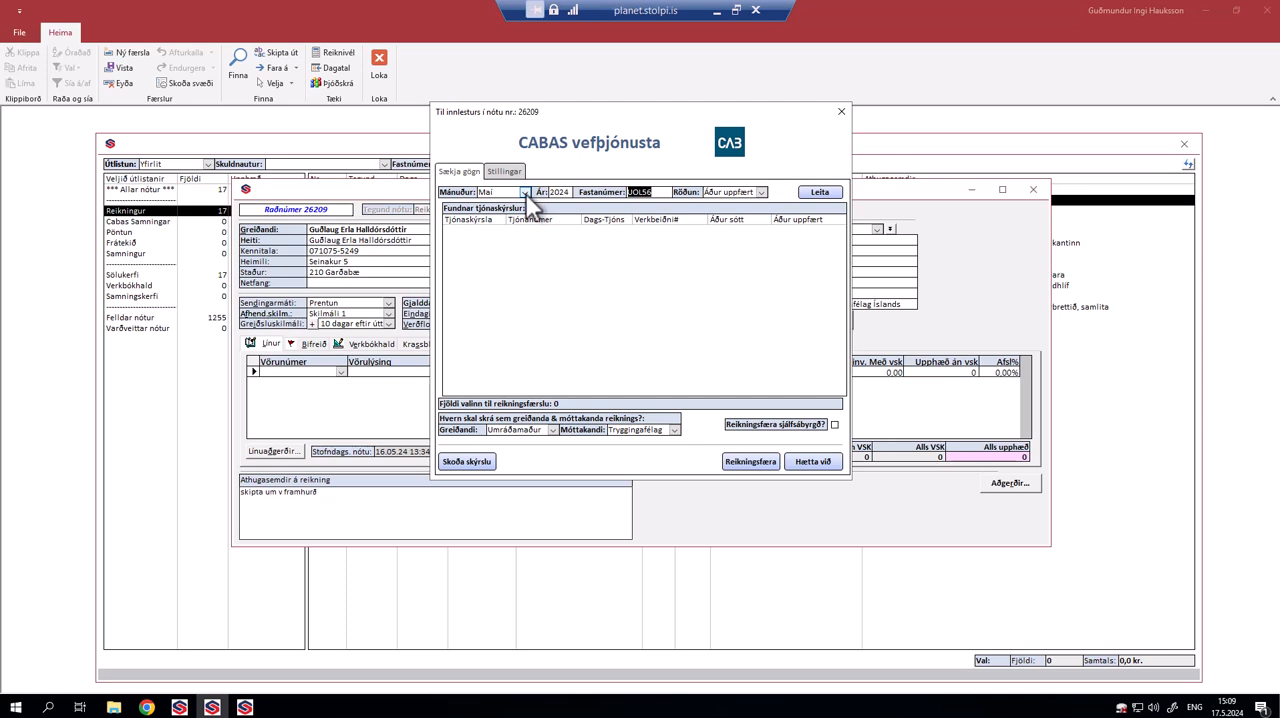
click(524, 192)
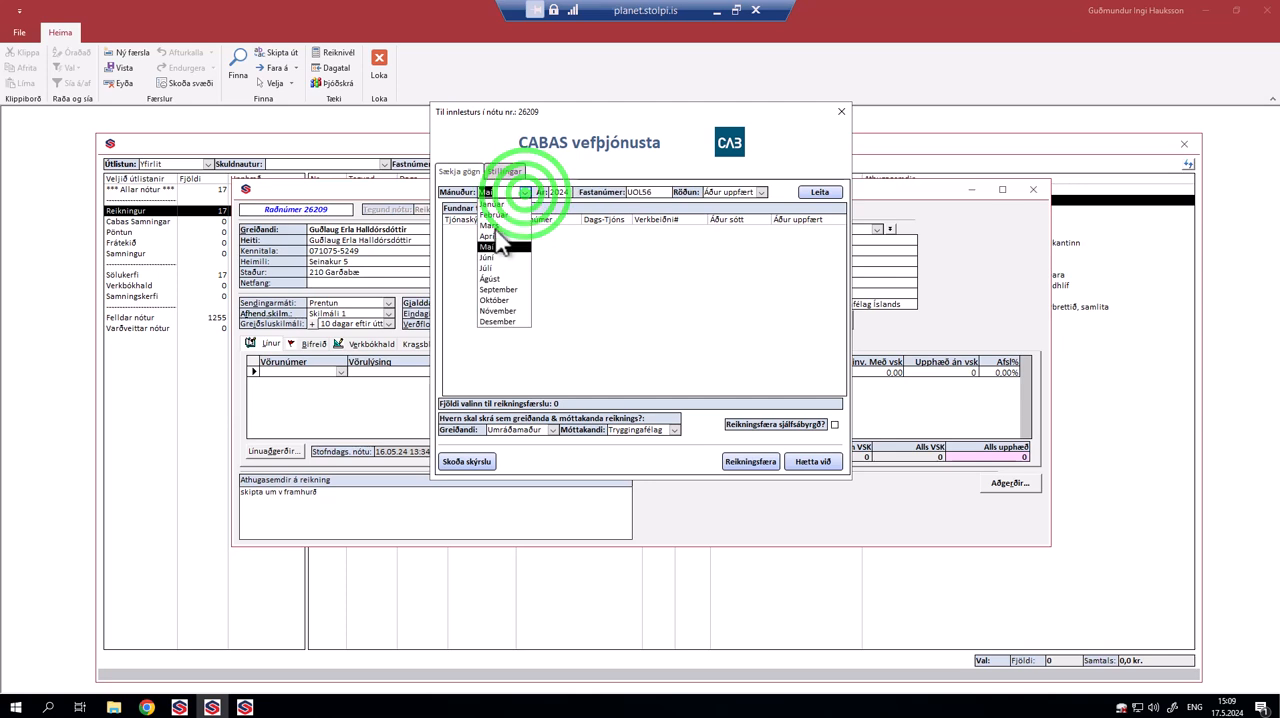
click(492, 236)
click(819, 192)
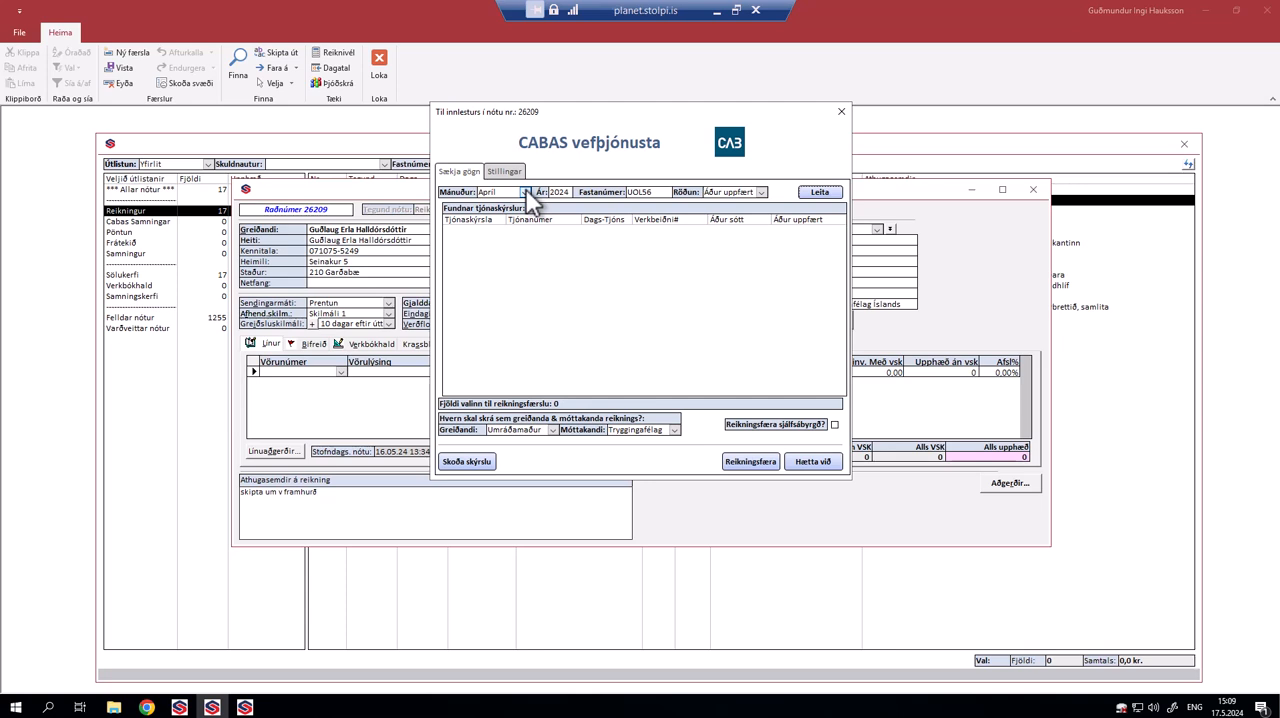
click(842, 112)
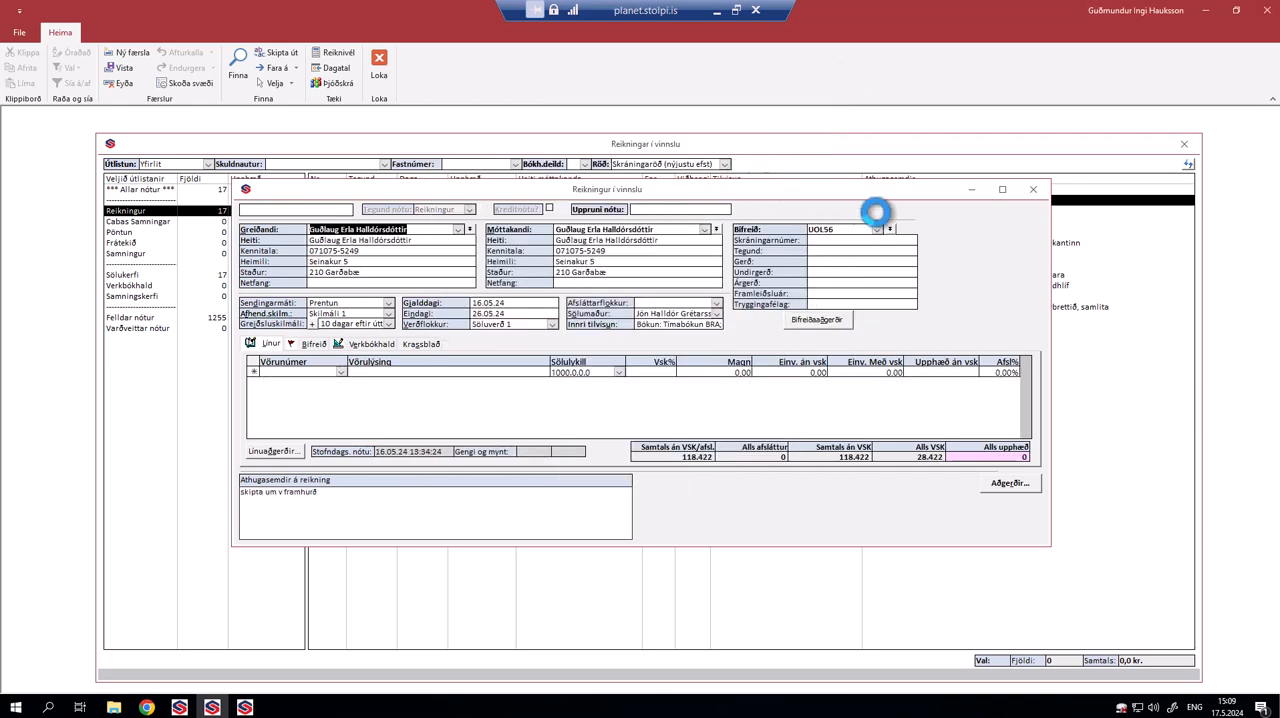
click(1033, 191)
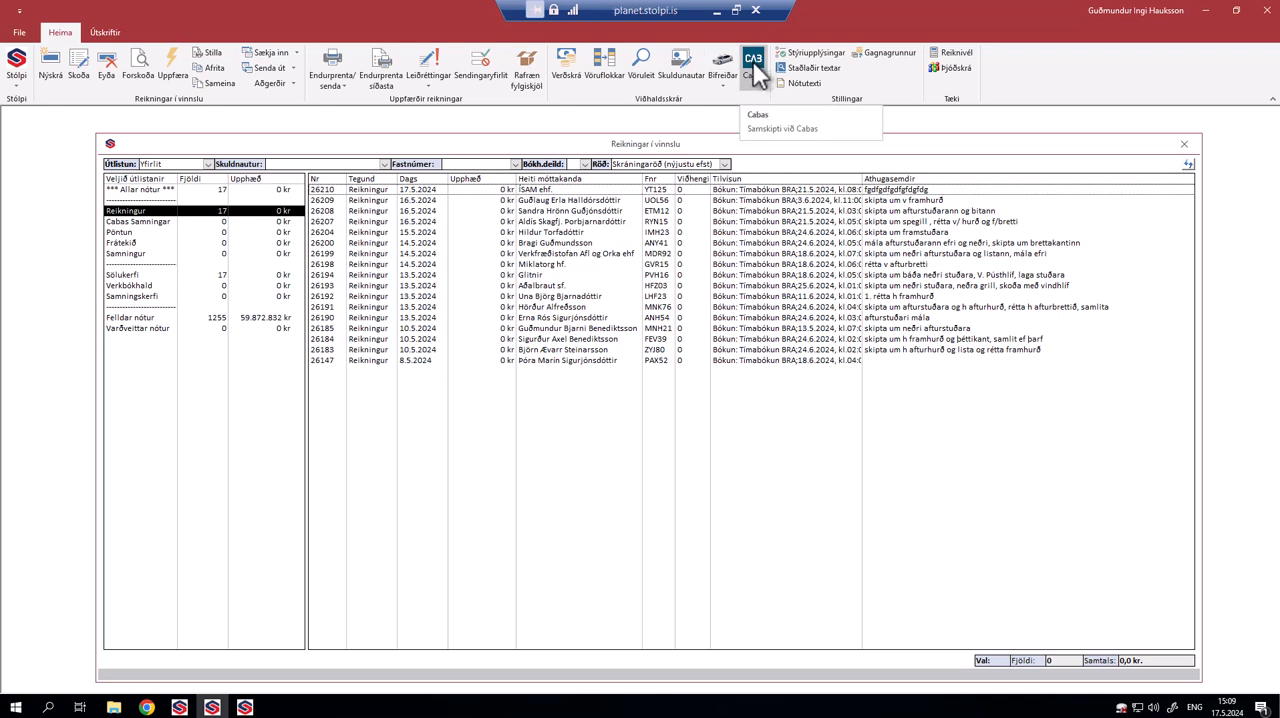
click(754, 66)
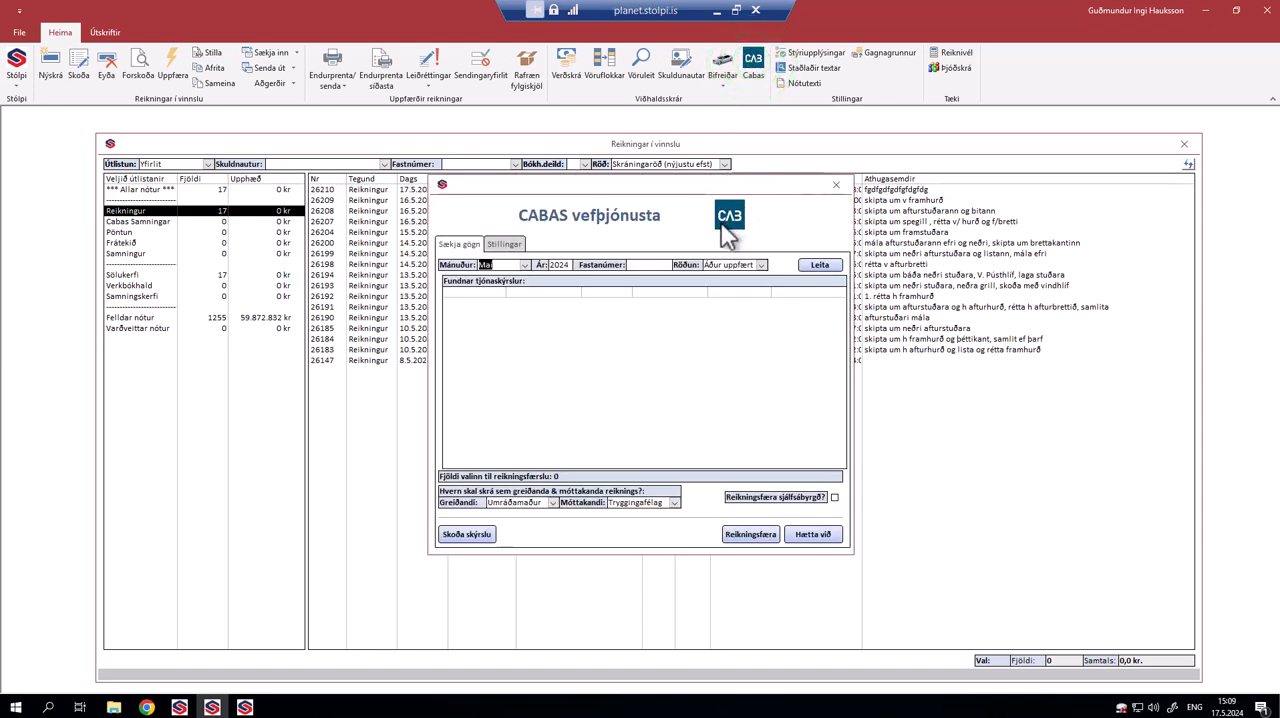
click(811, 267)
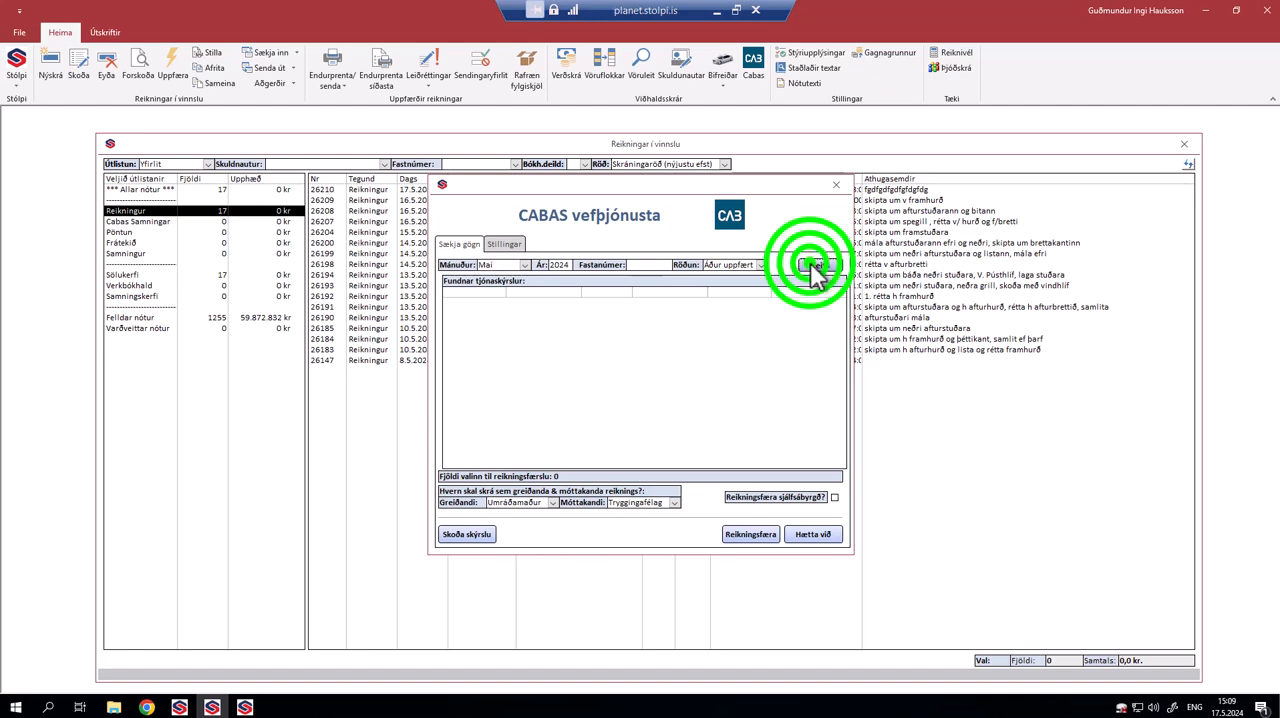
click(477, 340)
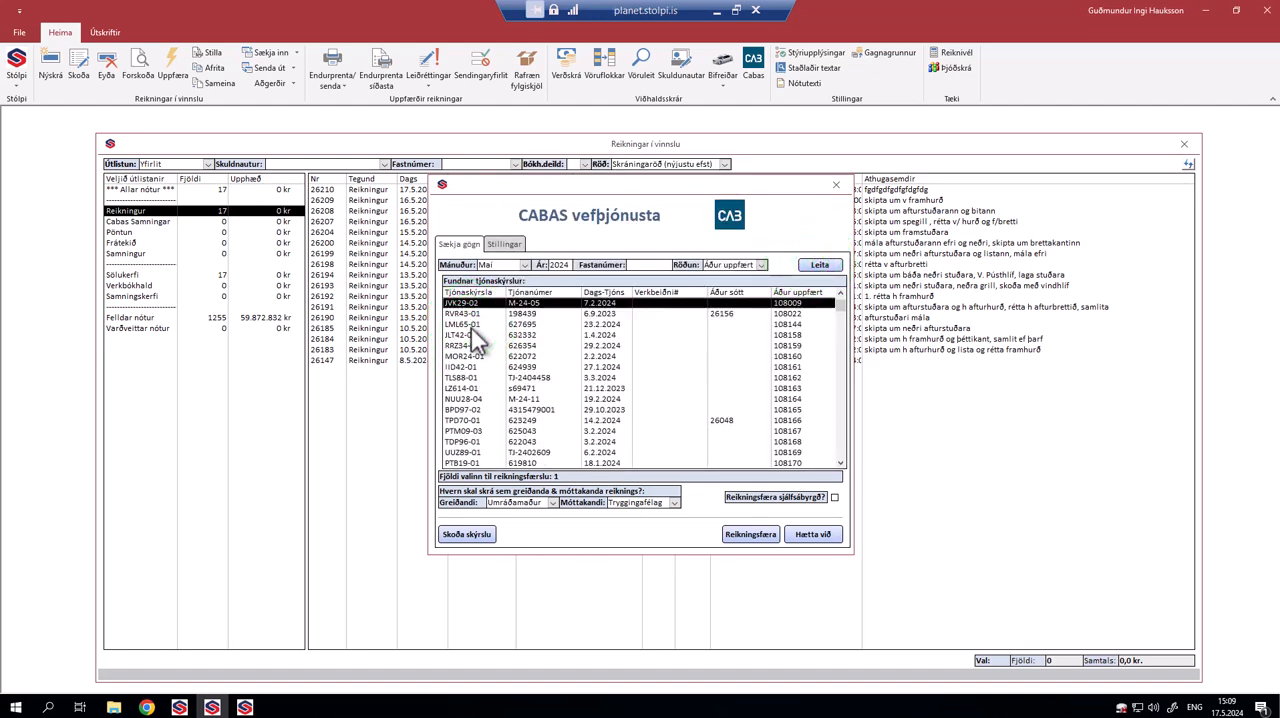
click(642, 264)
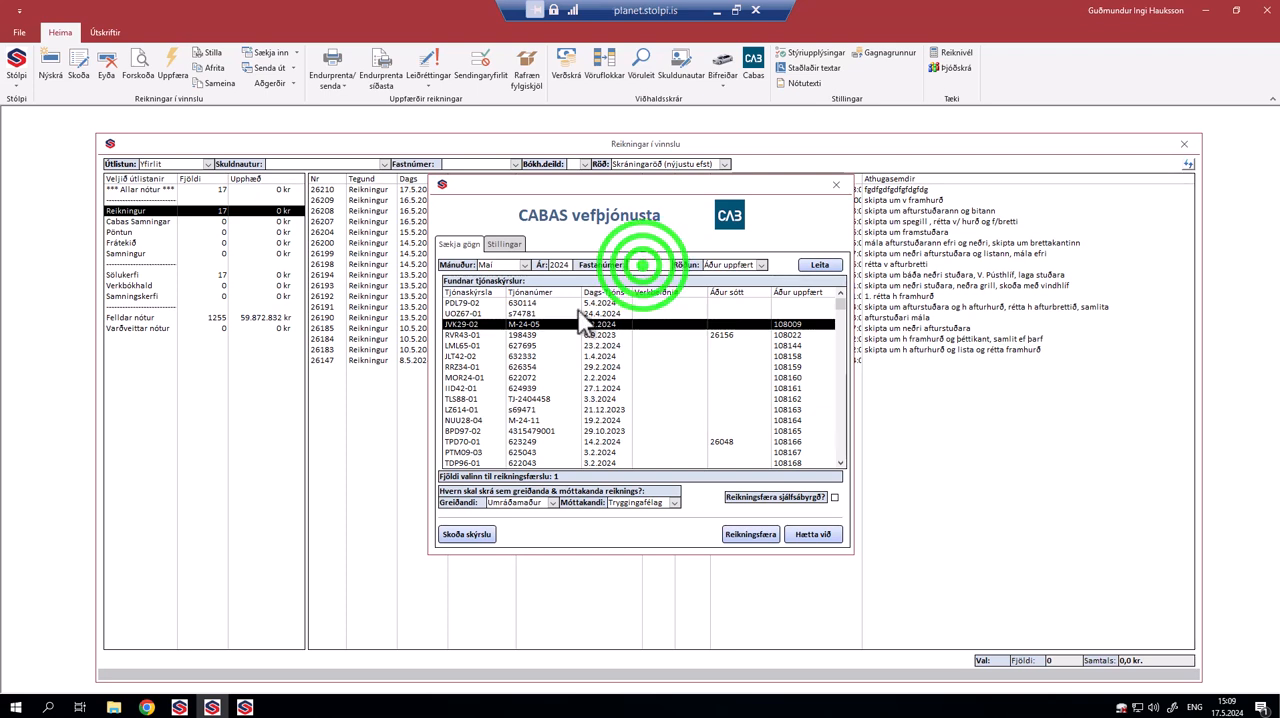
click(460, 314)
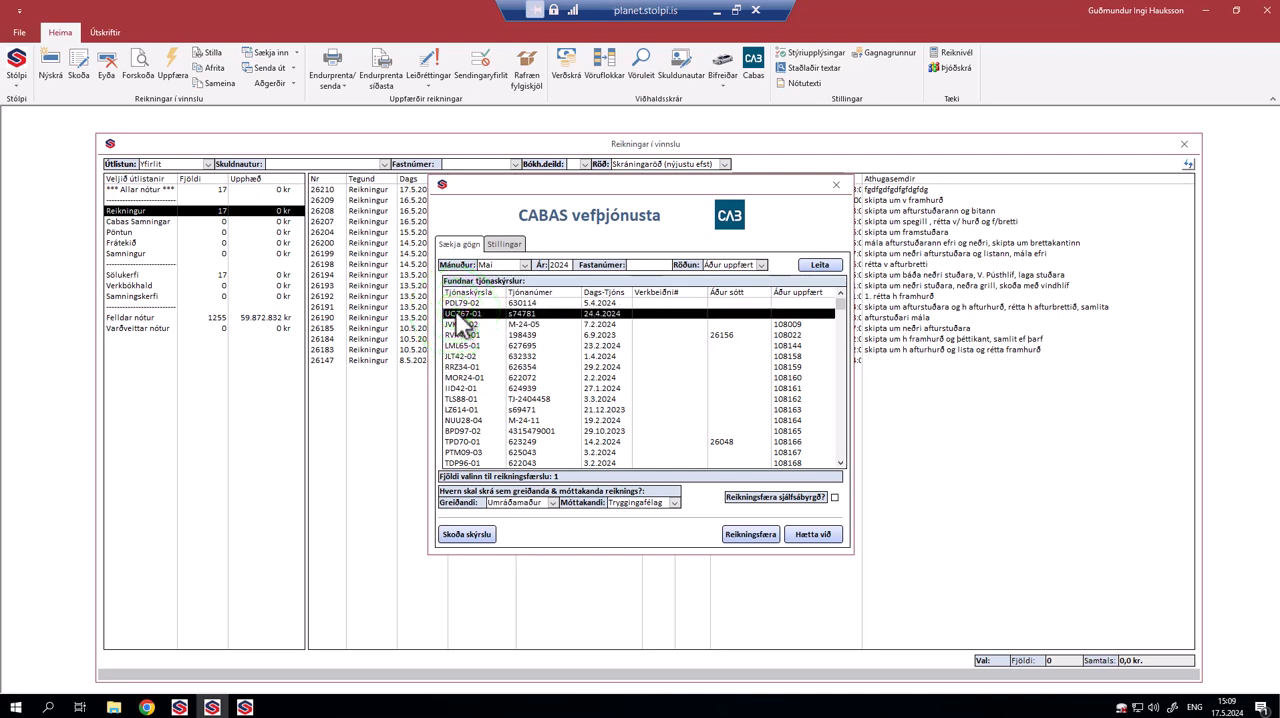
click(450, 303)
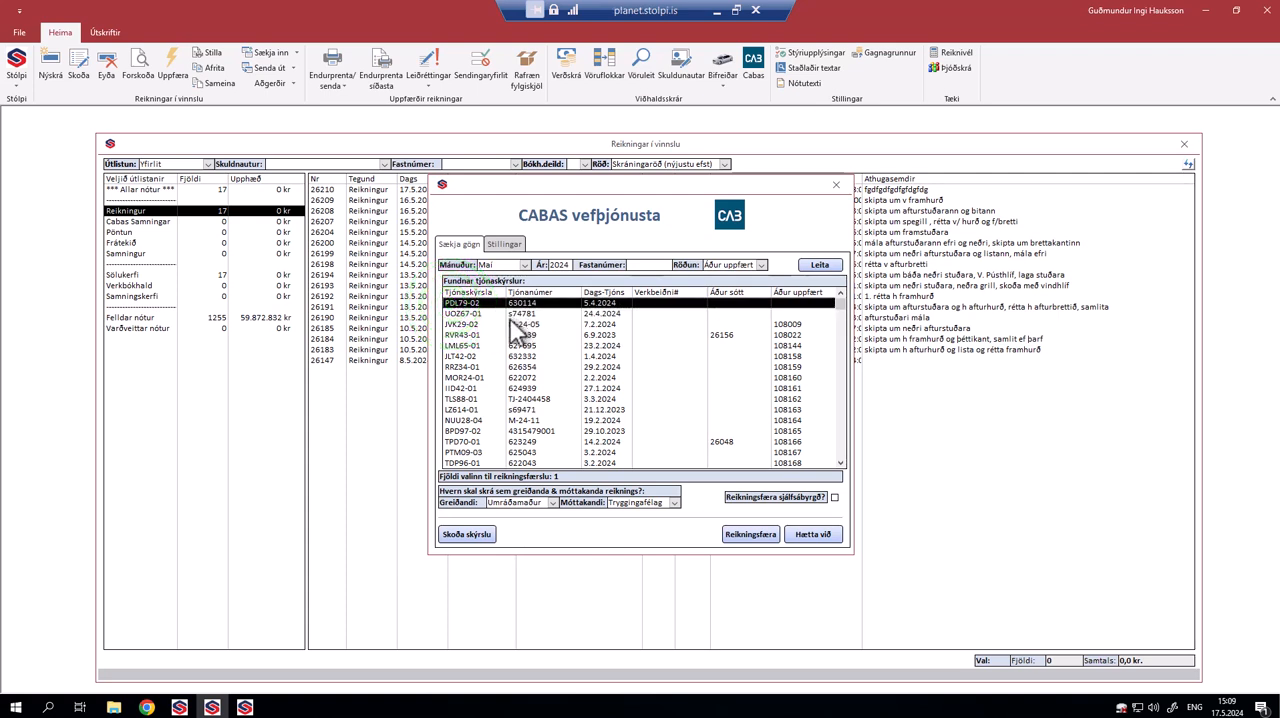
click(837, 187)
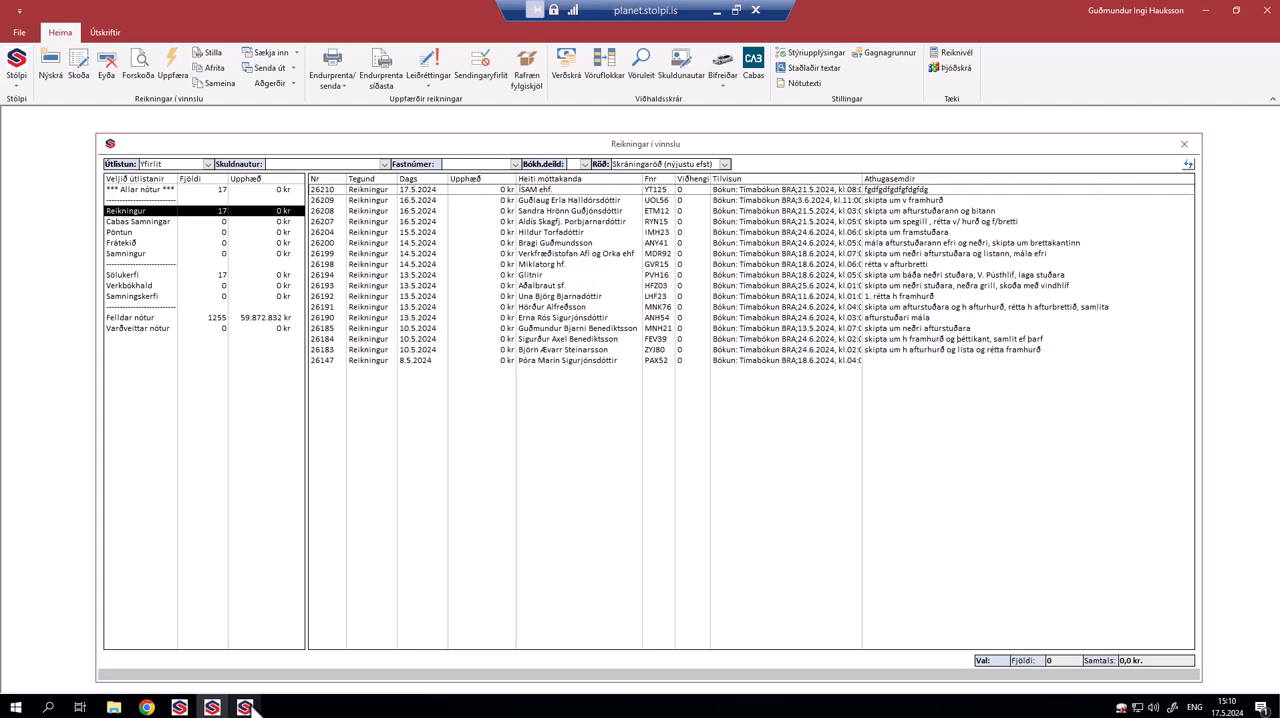
click(245, 707)
click(845, 205)
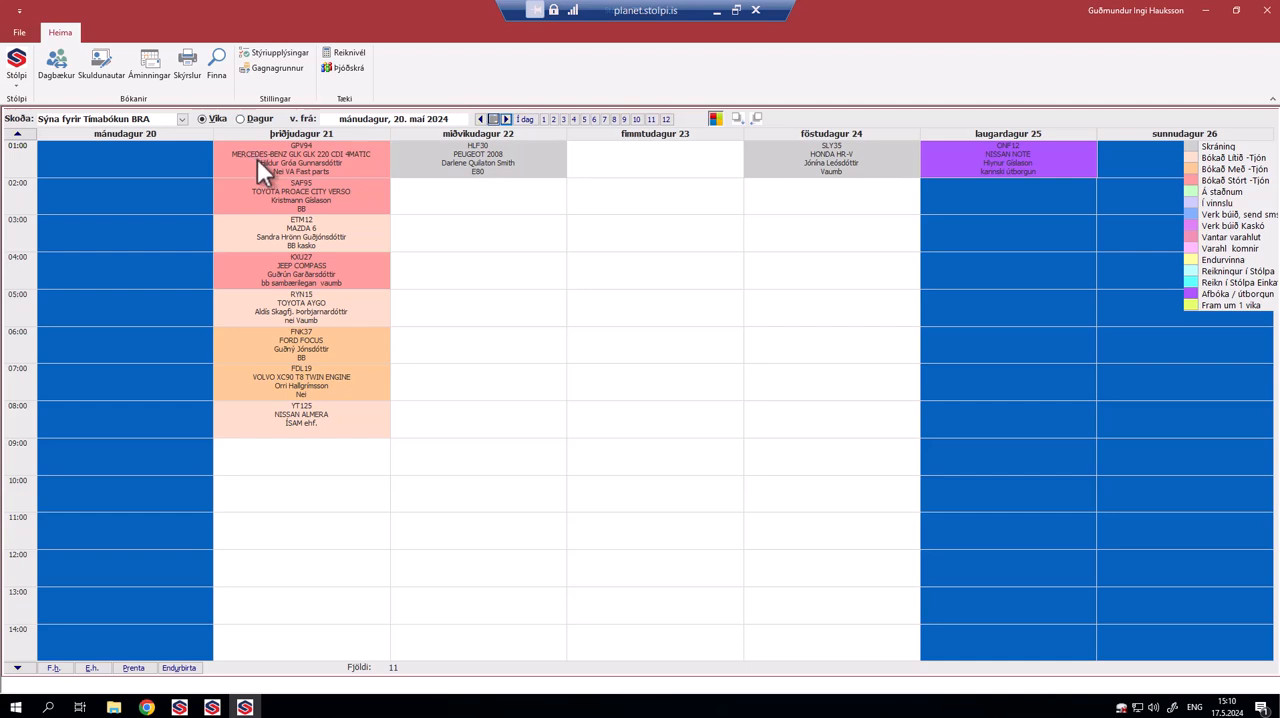
click(219, 66)
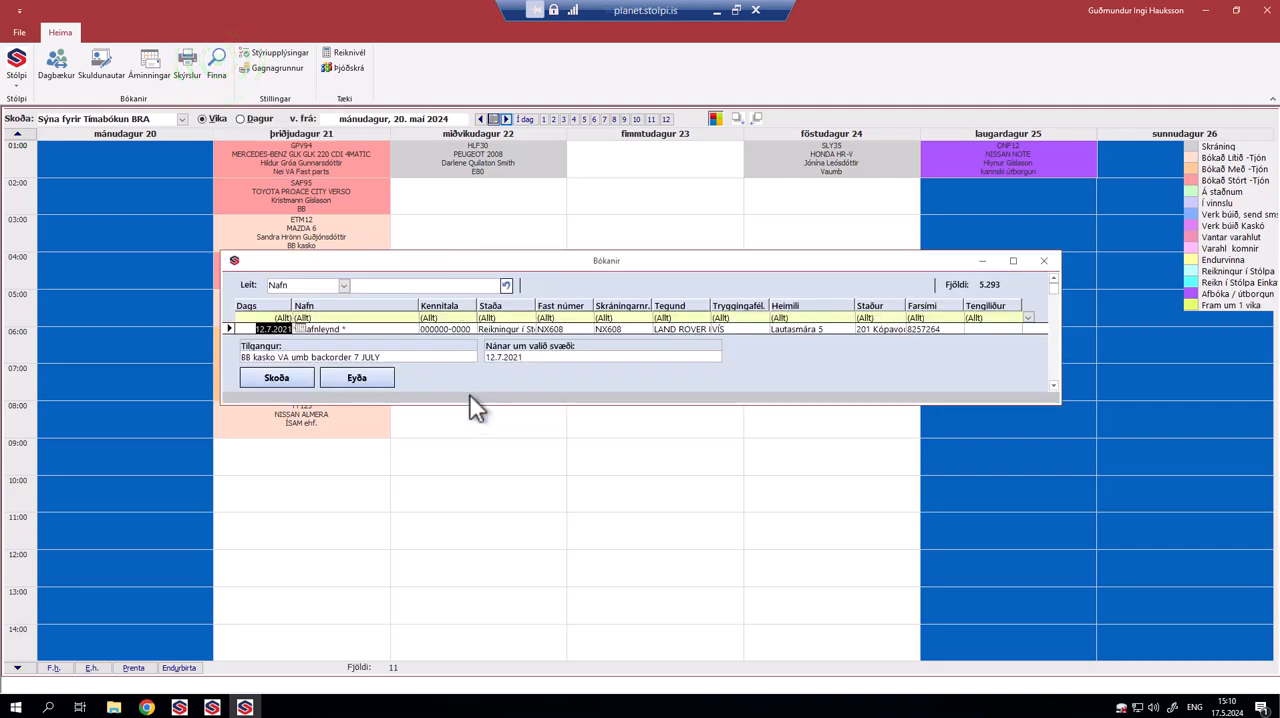
drag(474, 403, 480, 598)
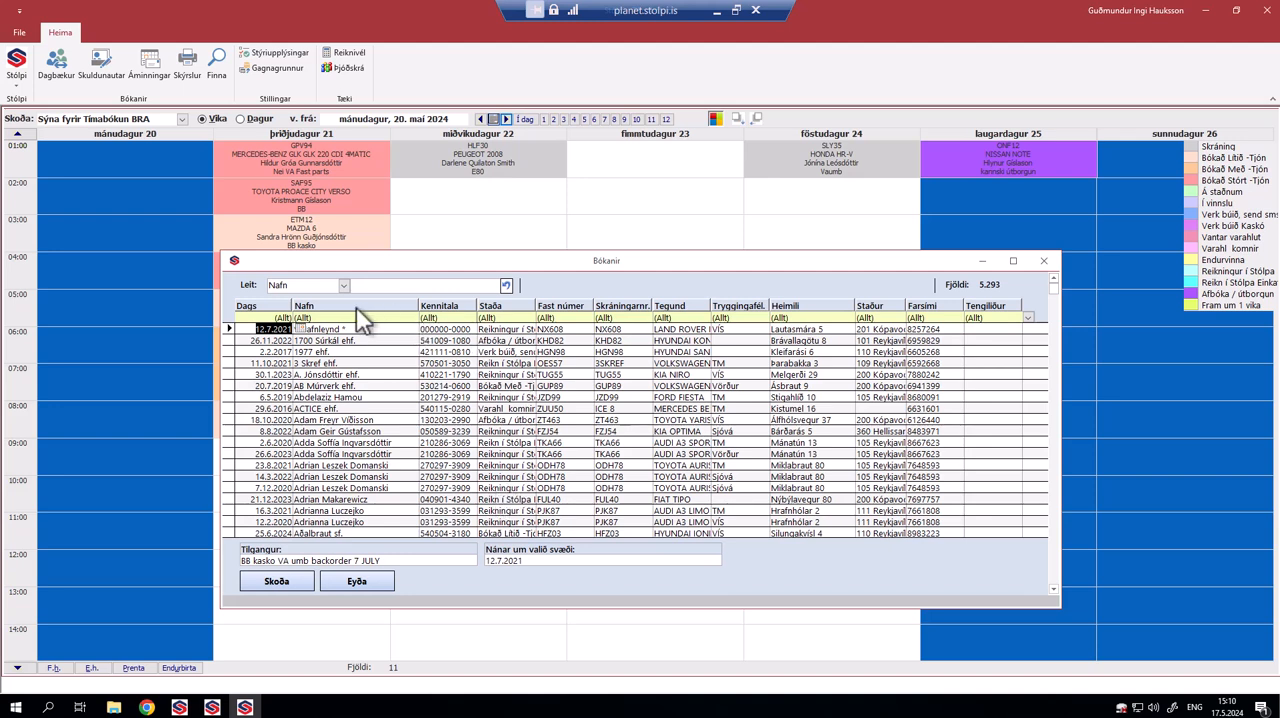
click(579, 317)
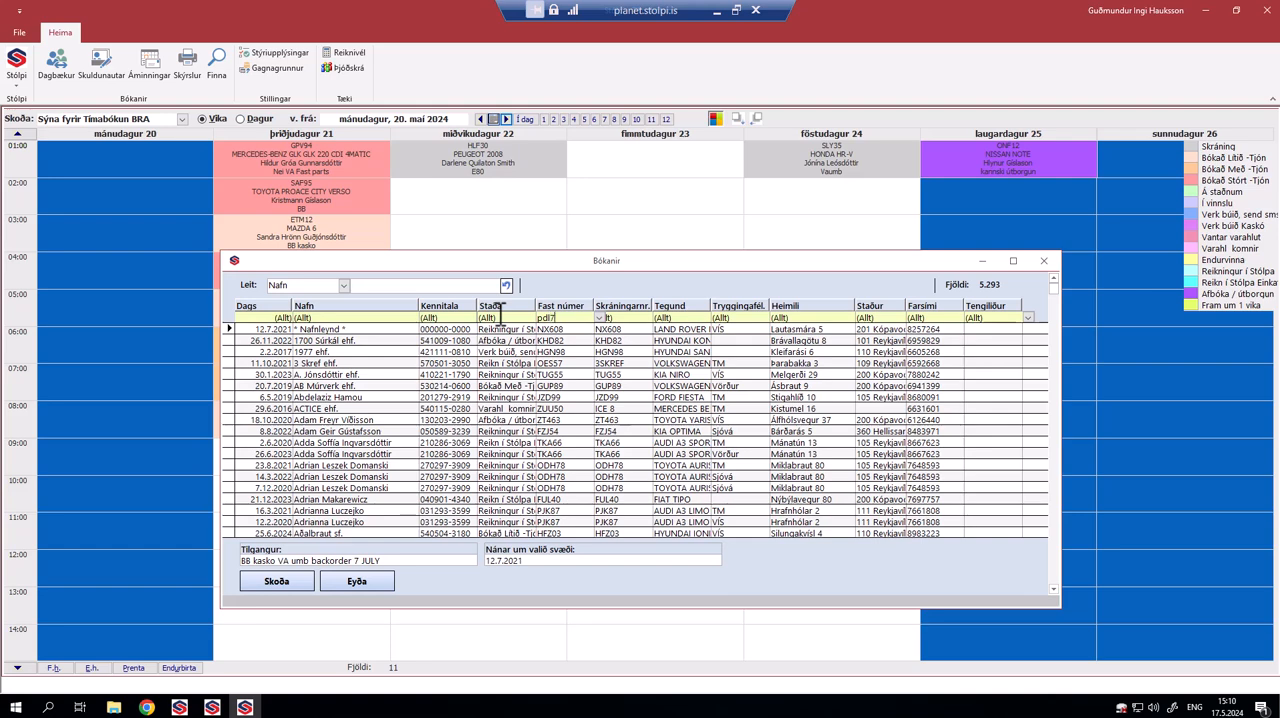
key(Return)
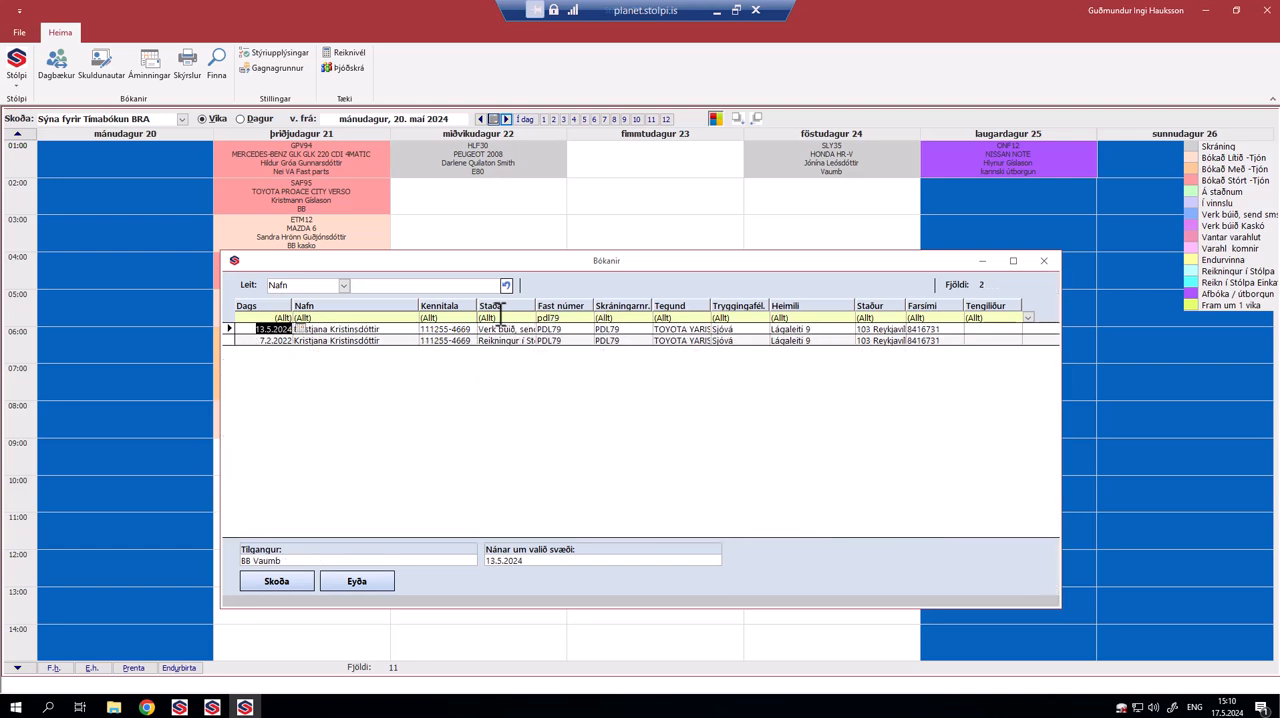
Open the PDL79 booking dated 13.5.2024, check the Reikningar í vinnslu list, and return to the booking
click(310, 330)
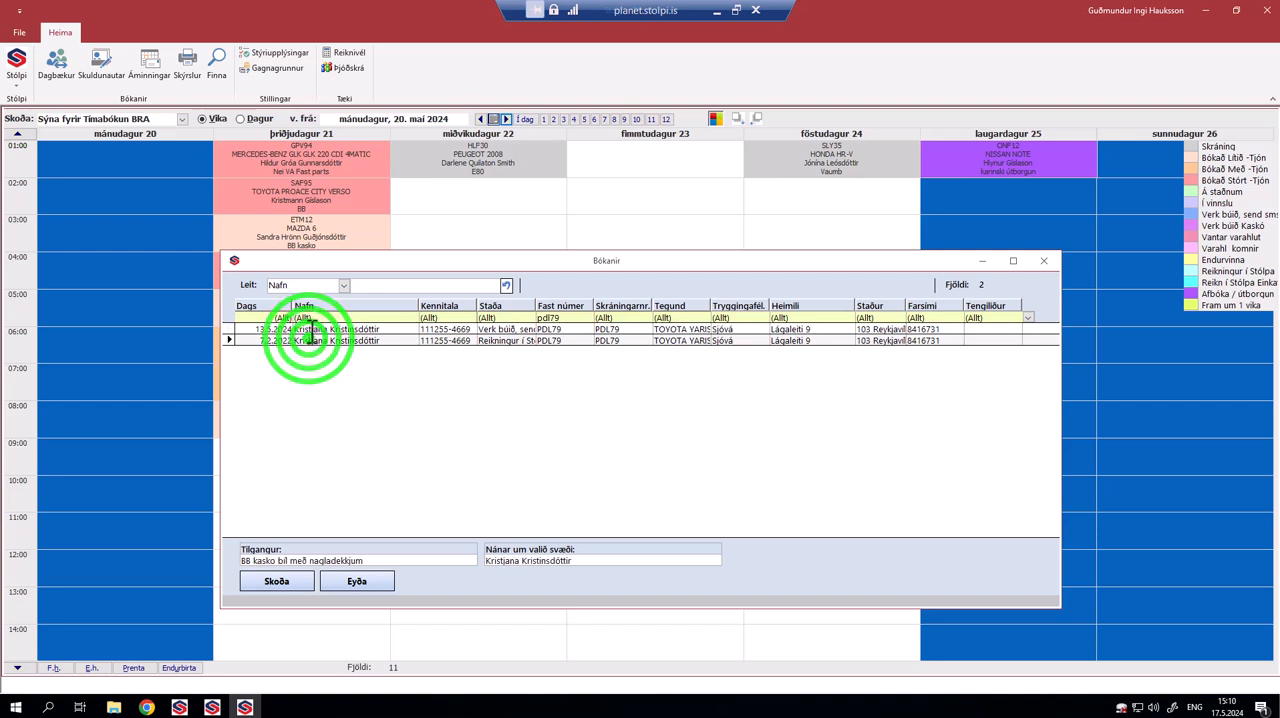
double_click(310, 330)
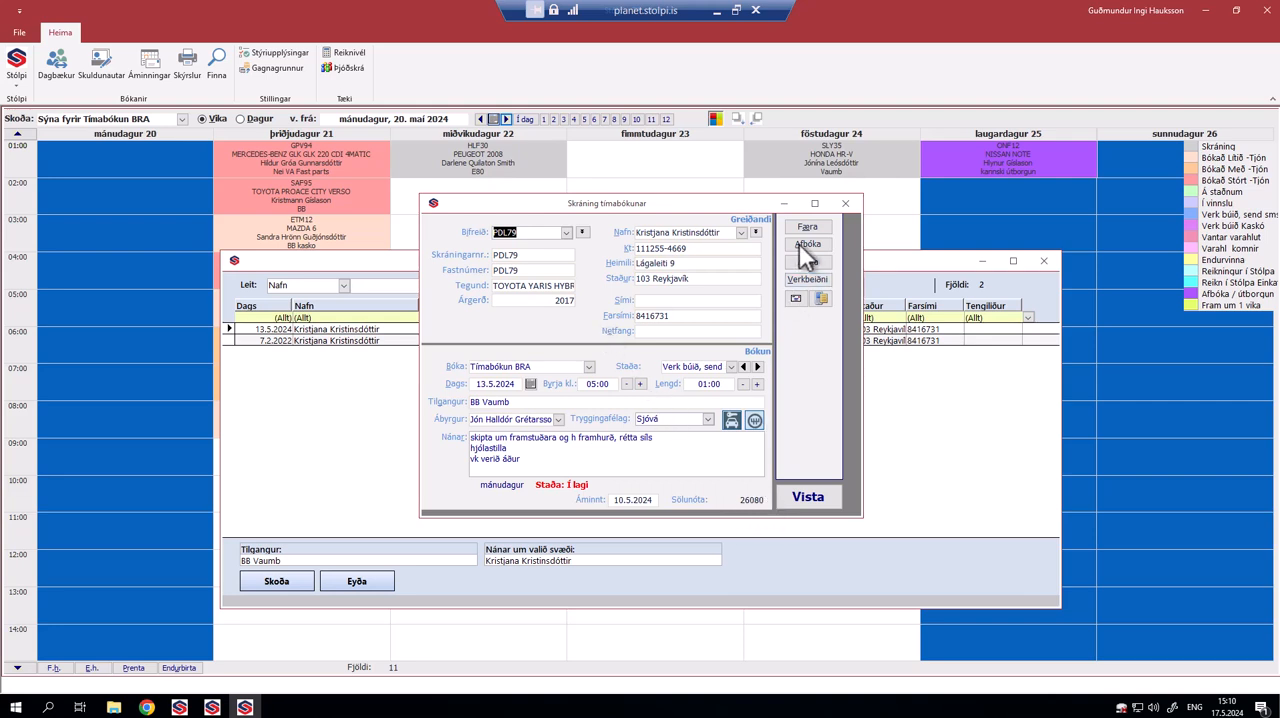
click(212, 707)
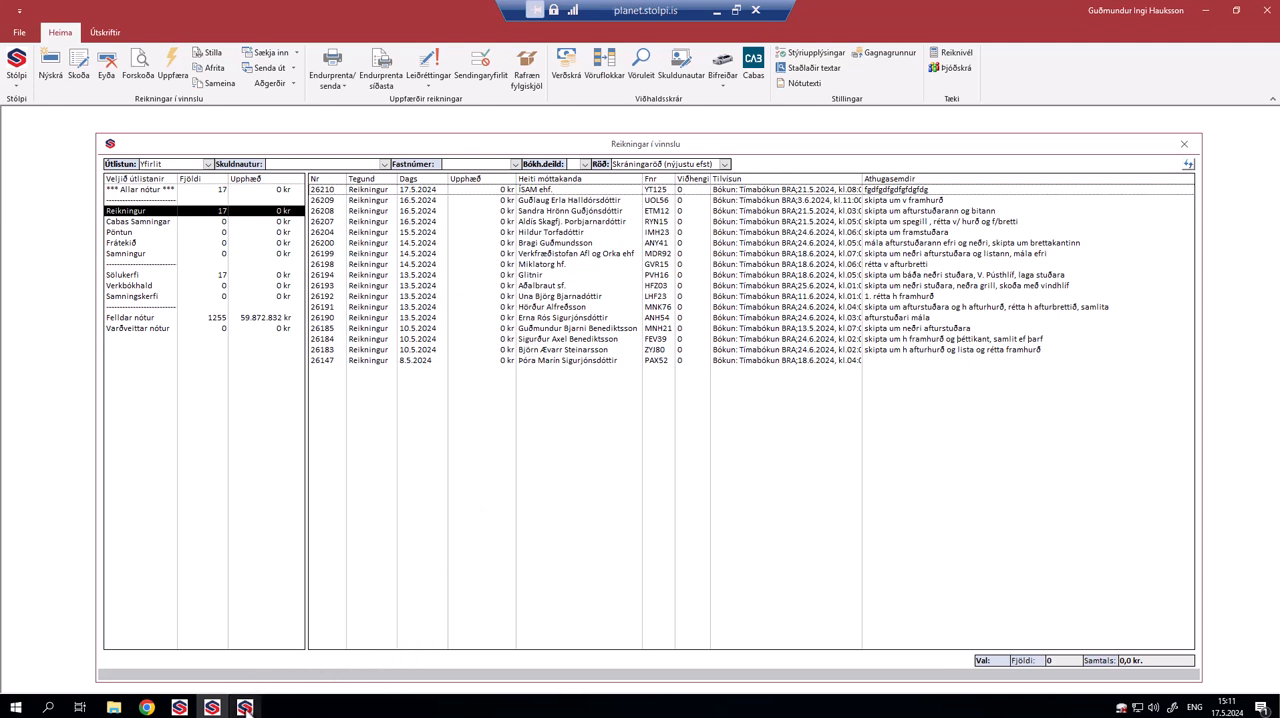
mouse_move(247, 709)
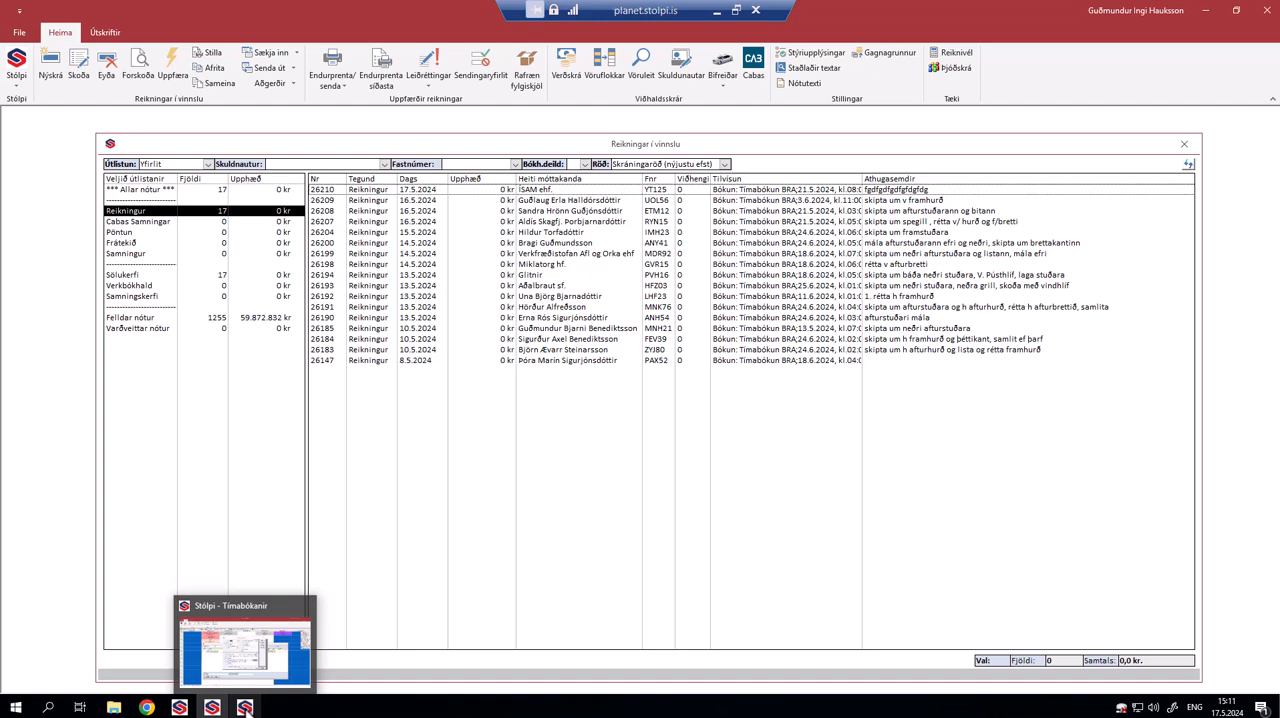
click(245, 708)
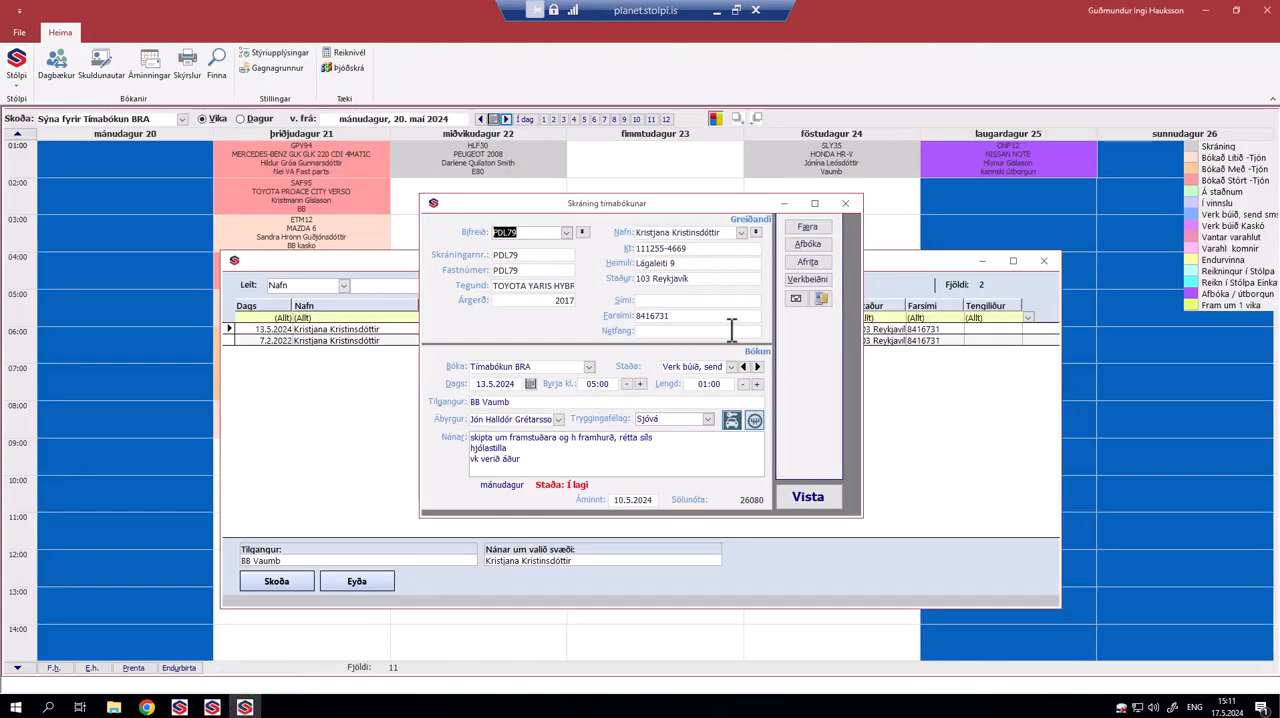
Set the PDL79 booking's status to Bókað Með -Tjón with Stofna nýtt, close the booking, and return to Reikningar í vinnslu
click(733, 367)
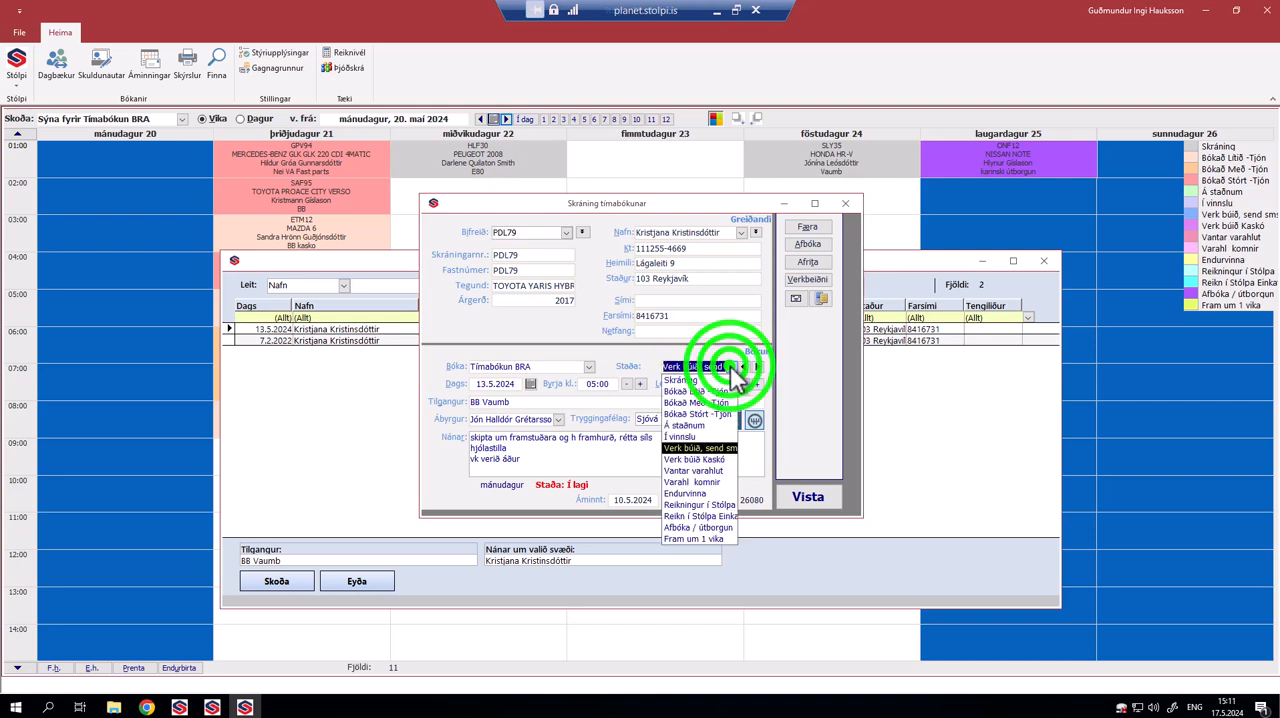
click(717, 402)
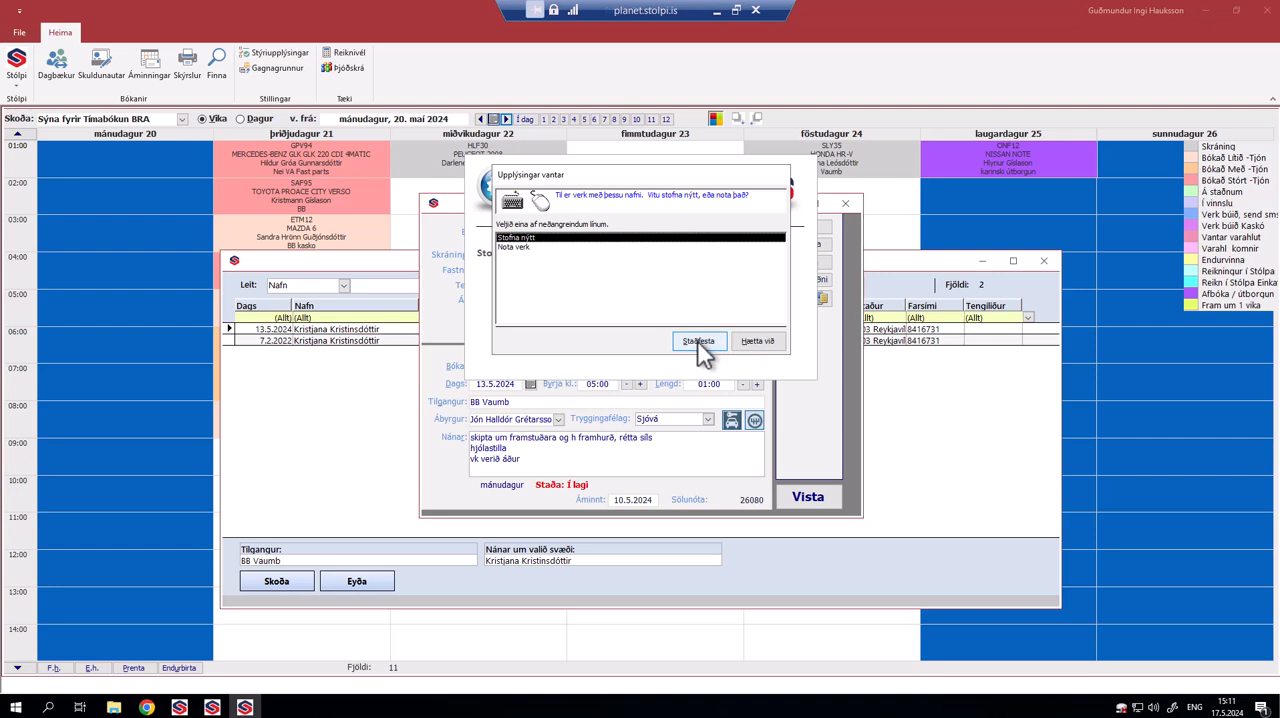
click(699, 342)
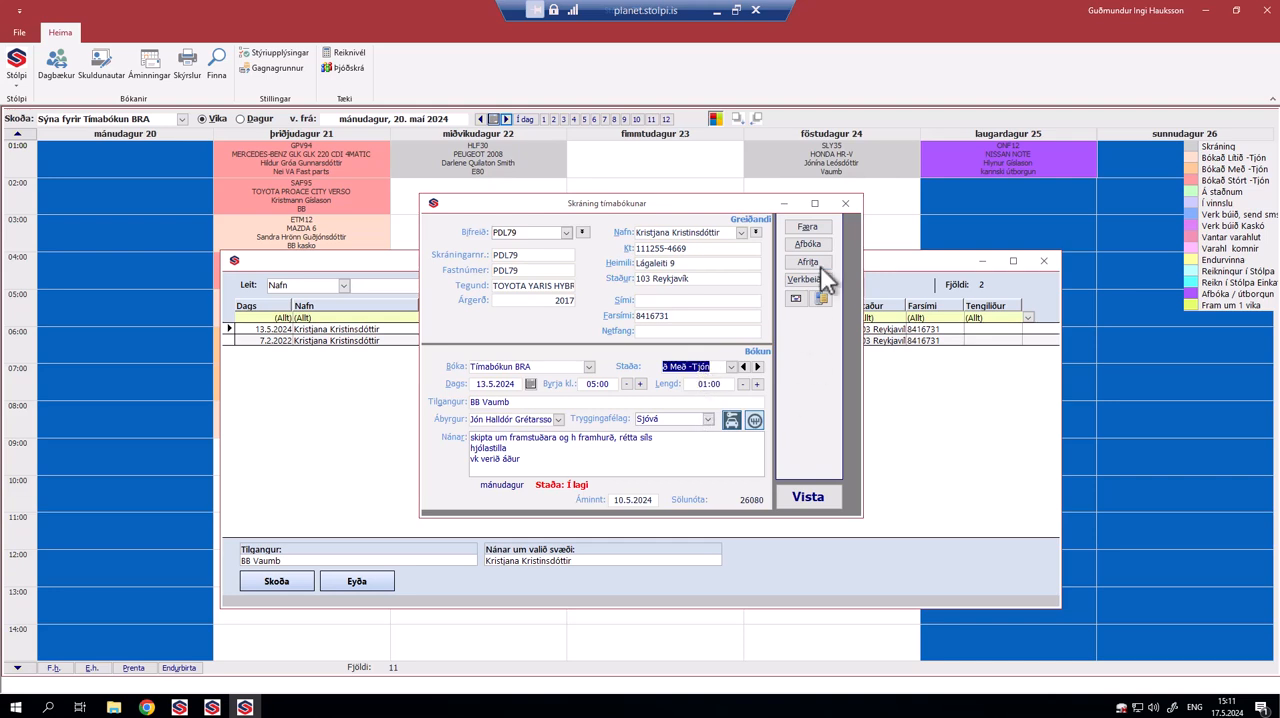
click(845, 204)
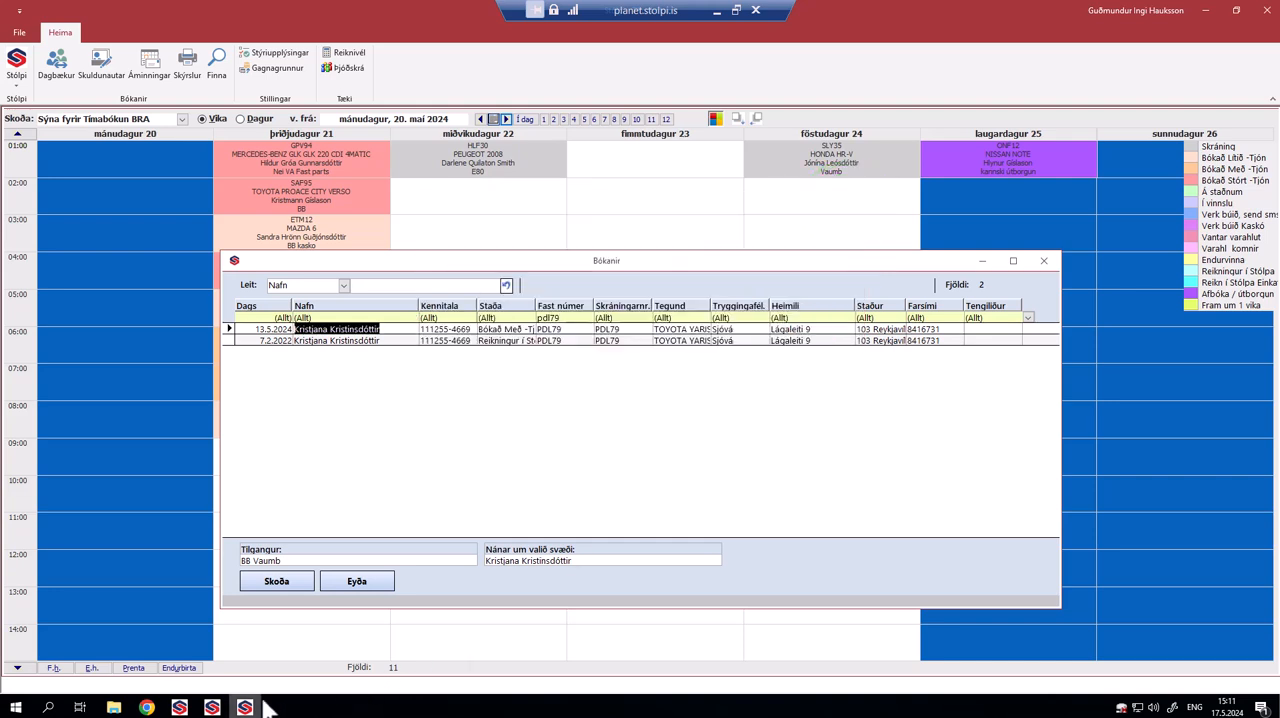
mouse_move(245, 708)
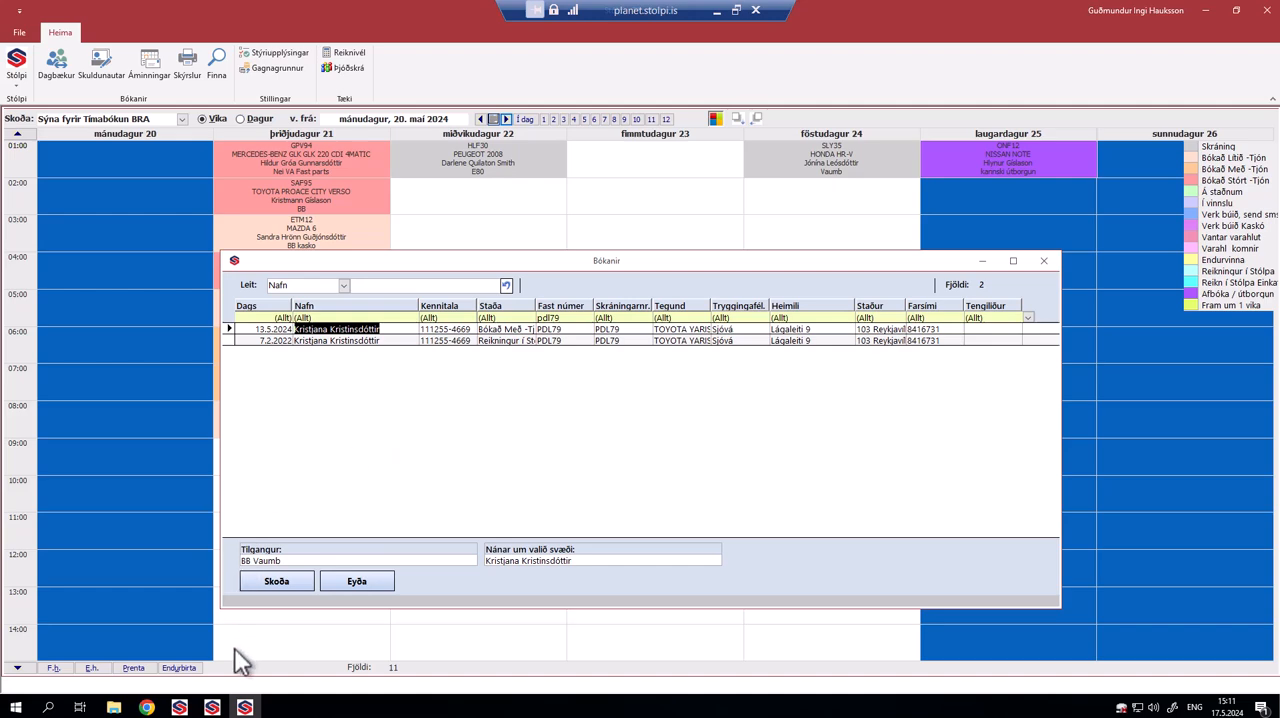
click(212, 708)
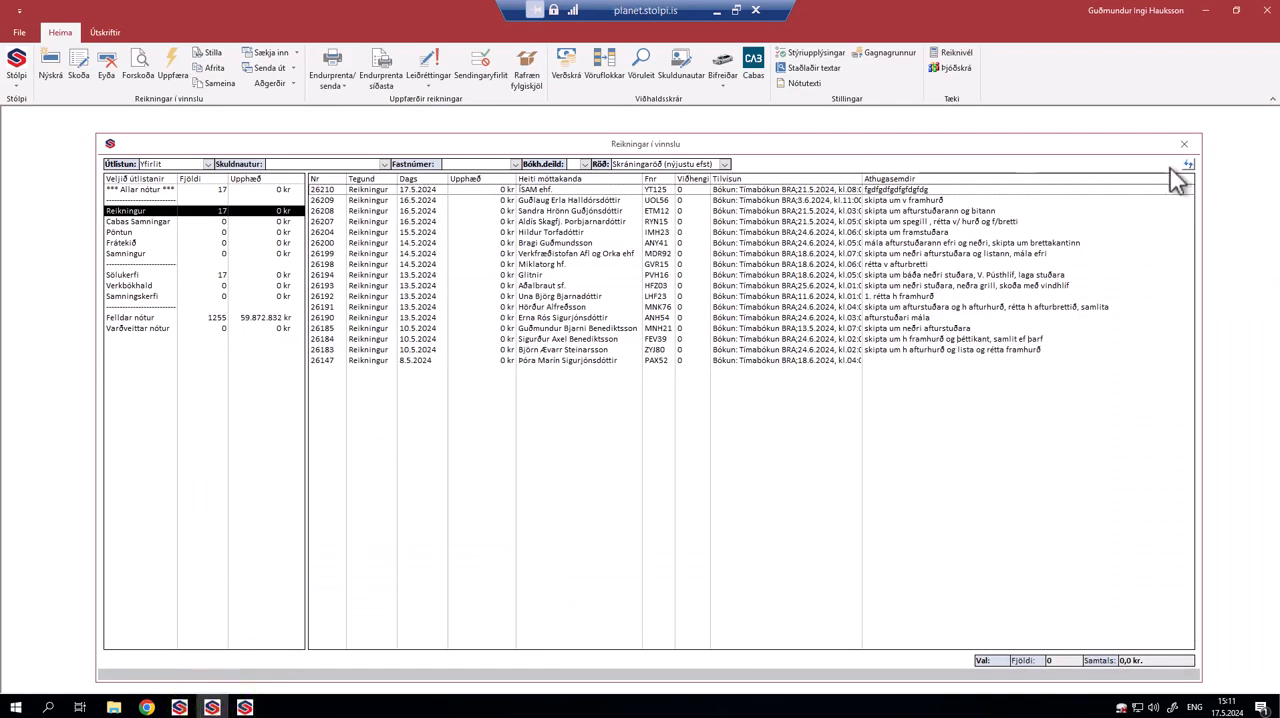
click(1189, 166)
click(1189, 166)
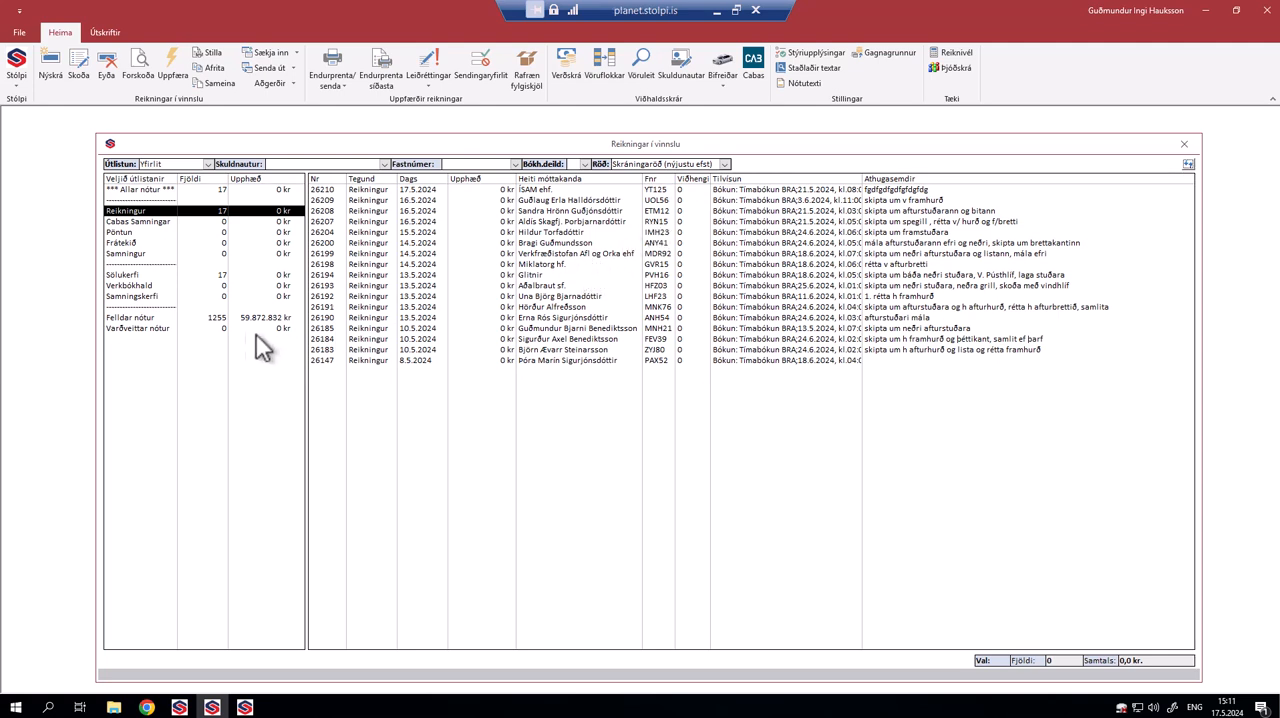
click(755, 72)
click(823, 264)
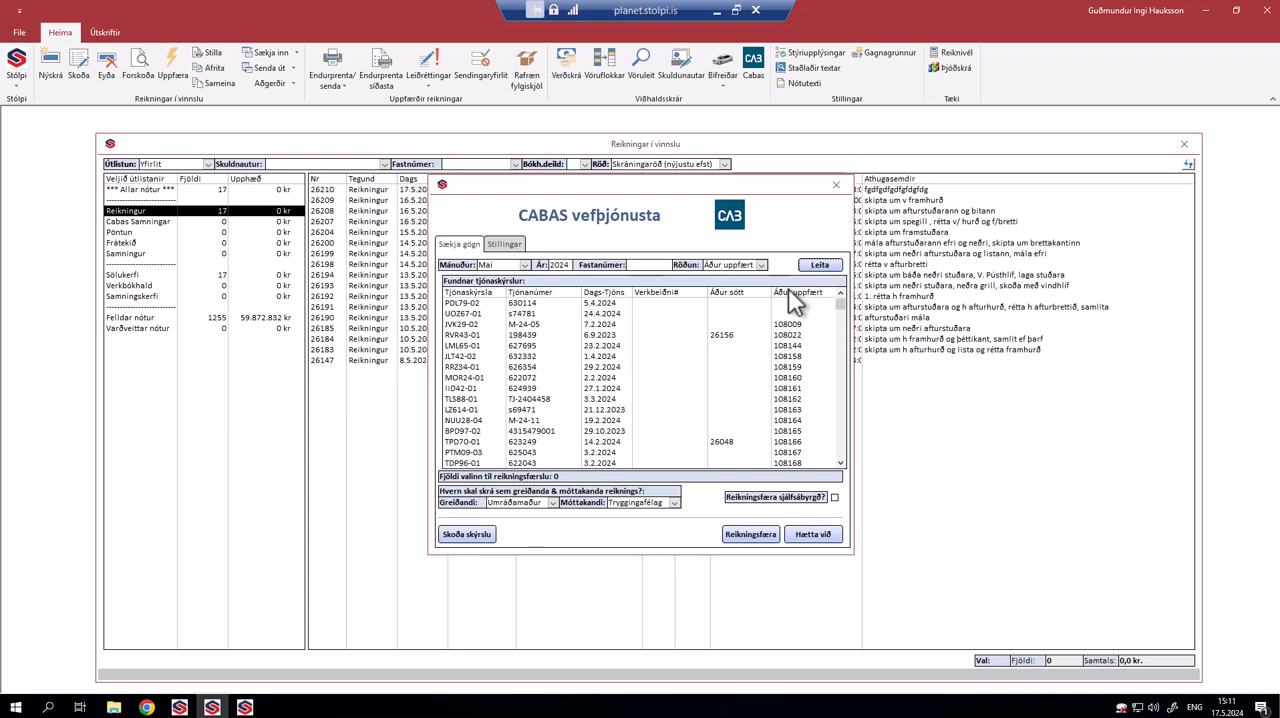
click(466, 346)
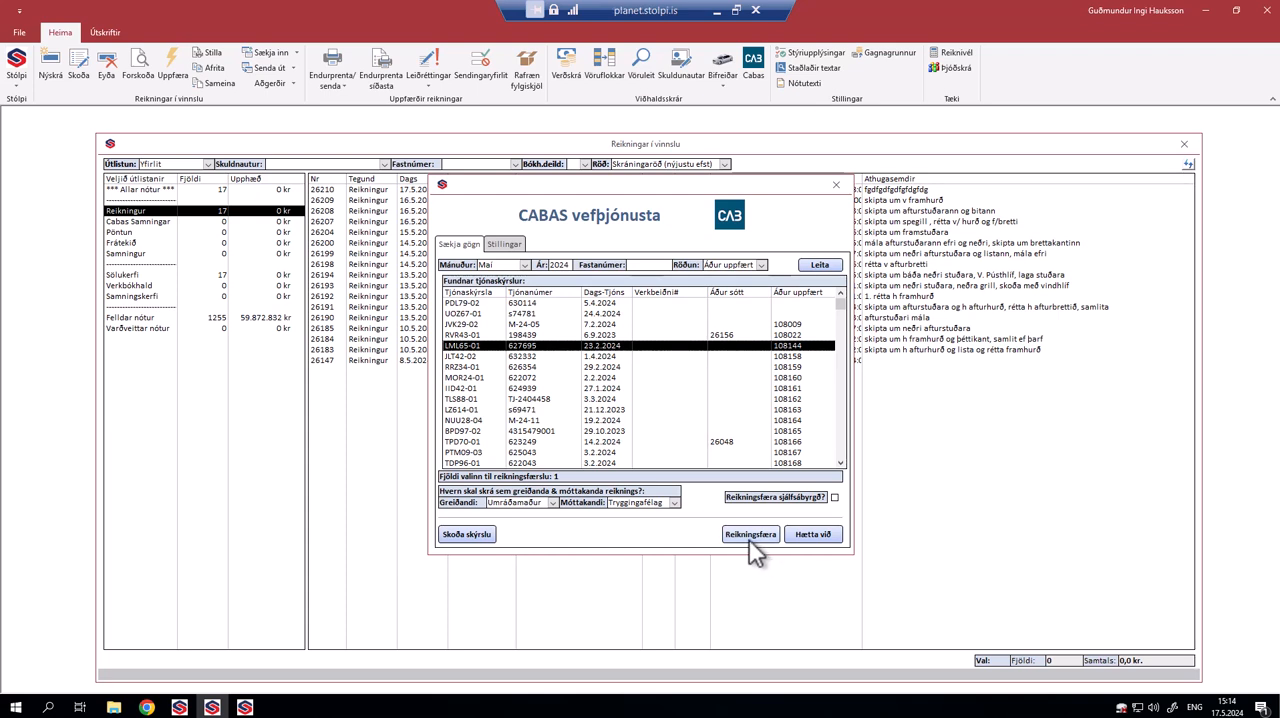
Invoice report LML65-01 with payer Umráðamaður and Reikningsfæra sjálfsábyrgð enabled, and close the CABAS dialog
click(553, 504)
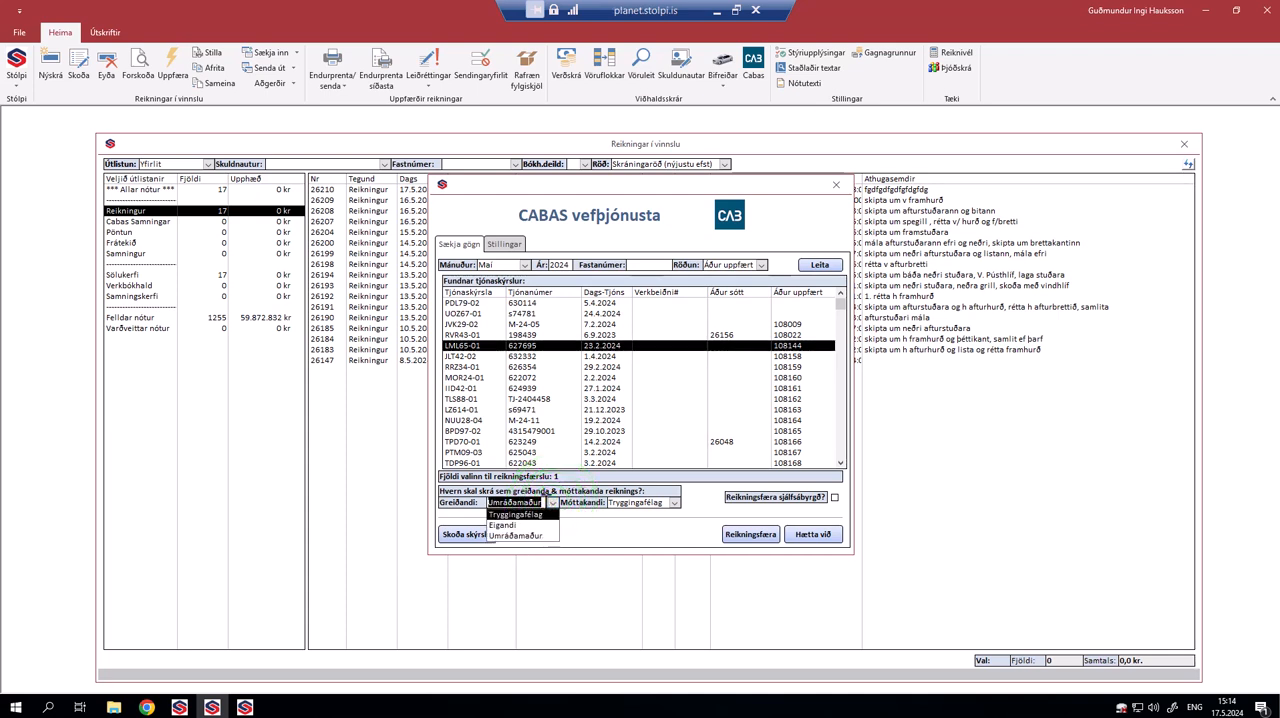
click(505, 503)
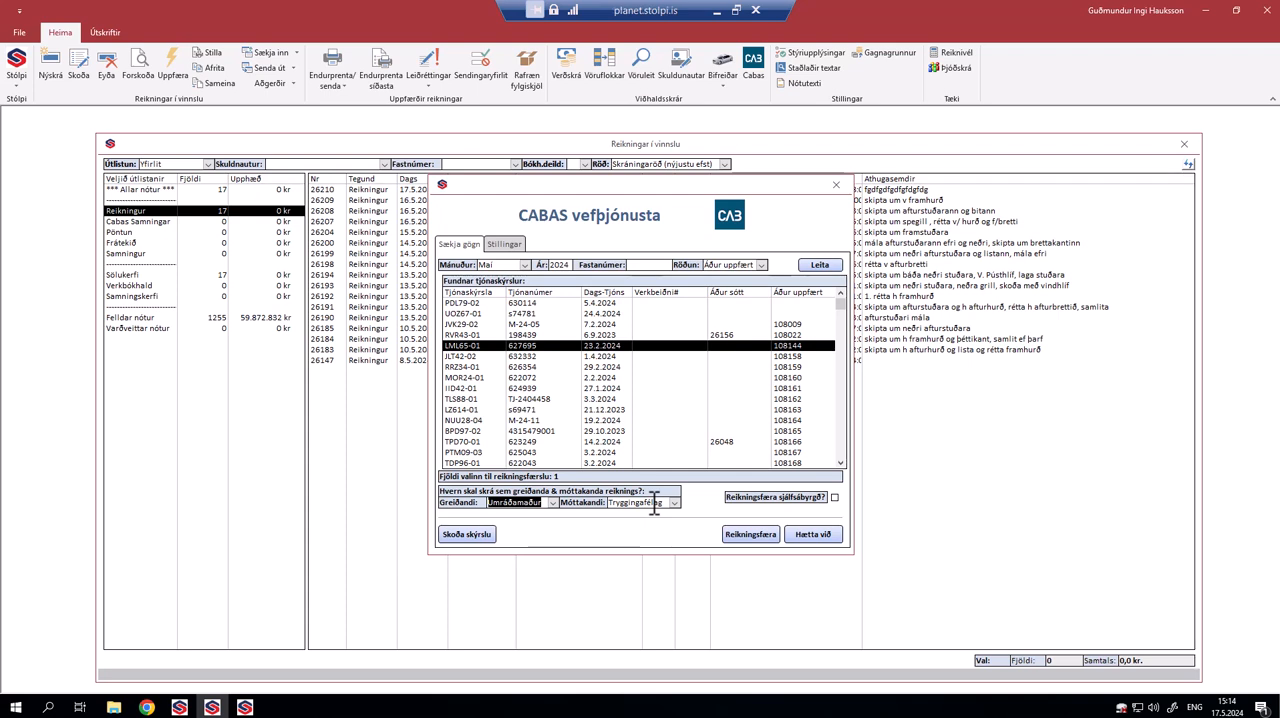
click(835, 498)
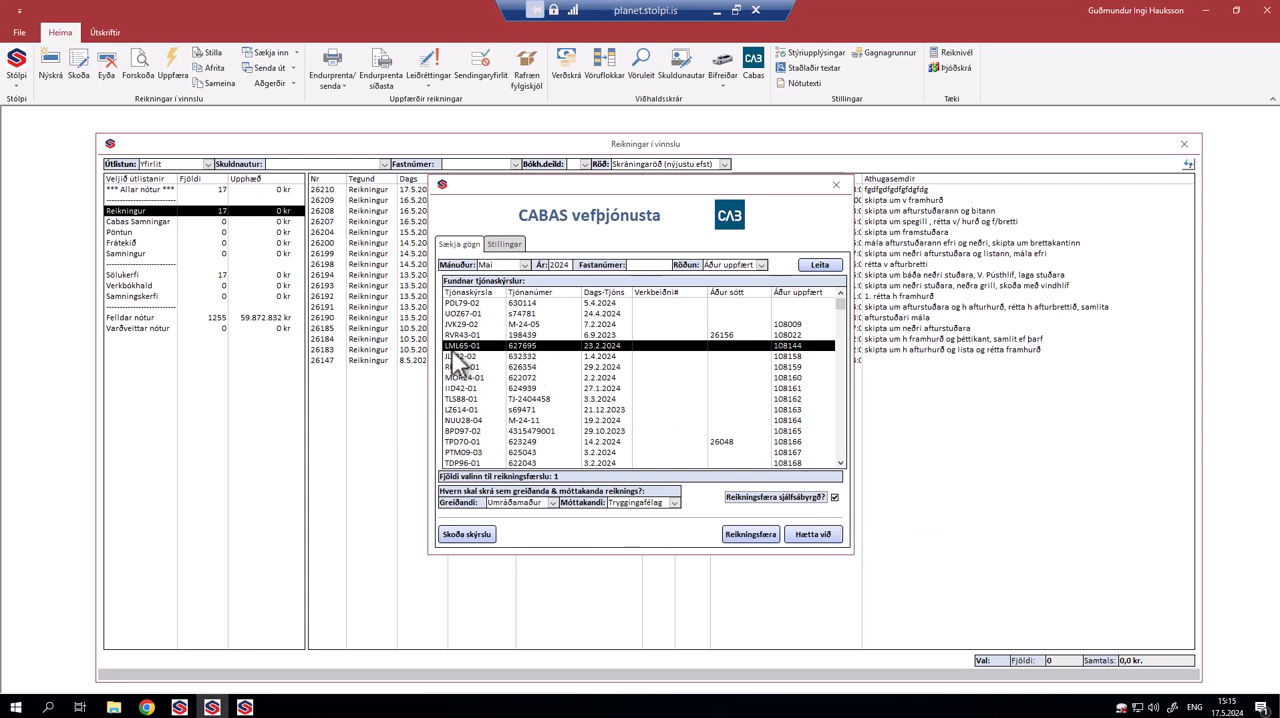
click(754, 532)
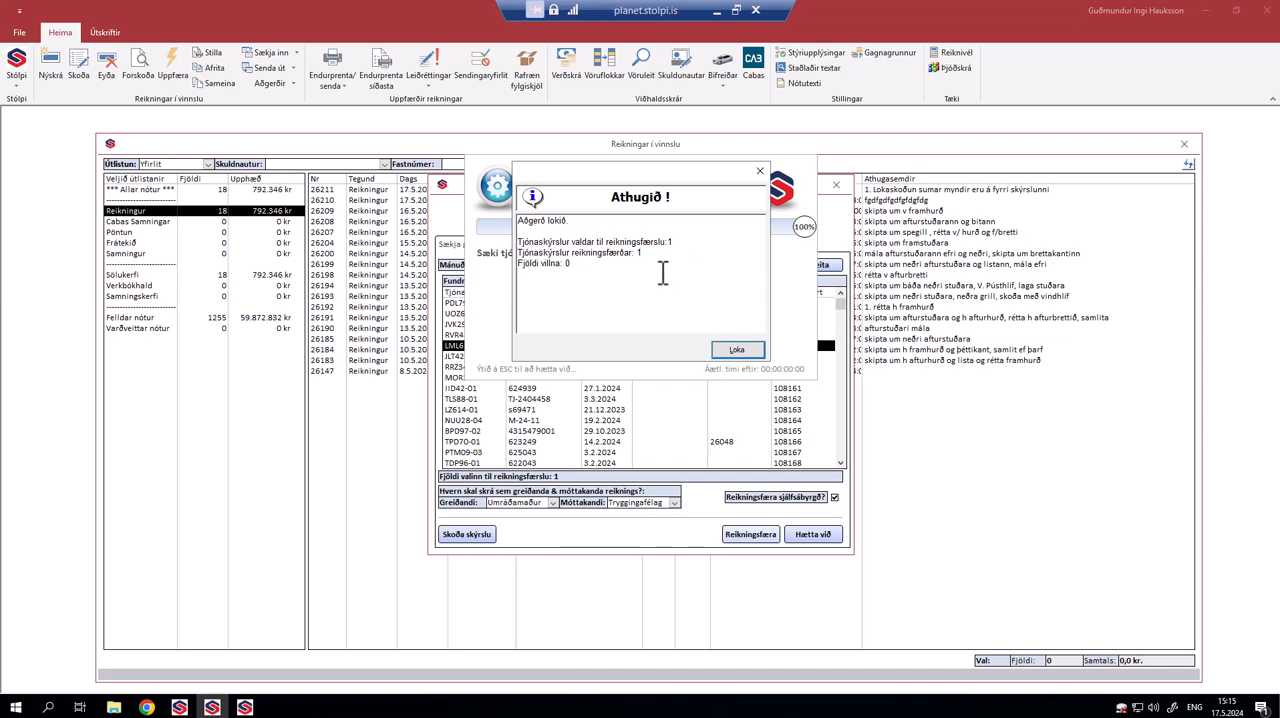
click(727, 354)
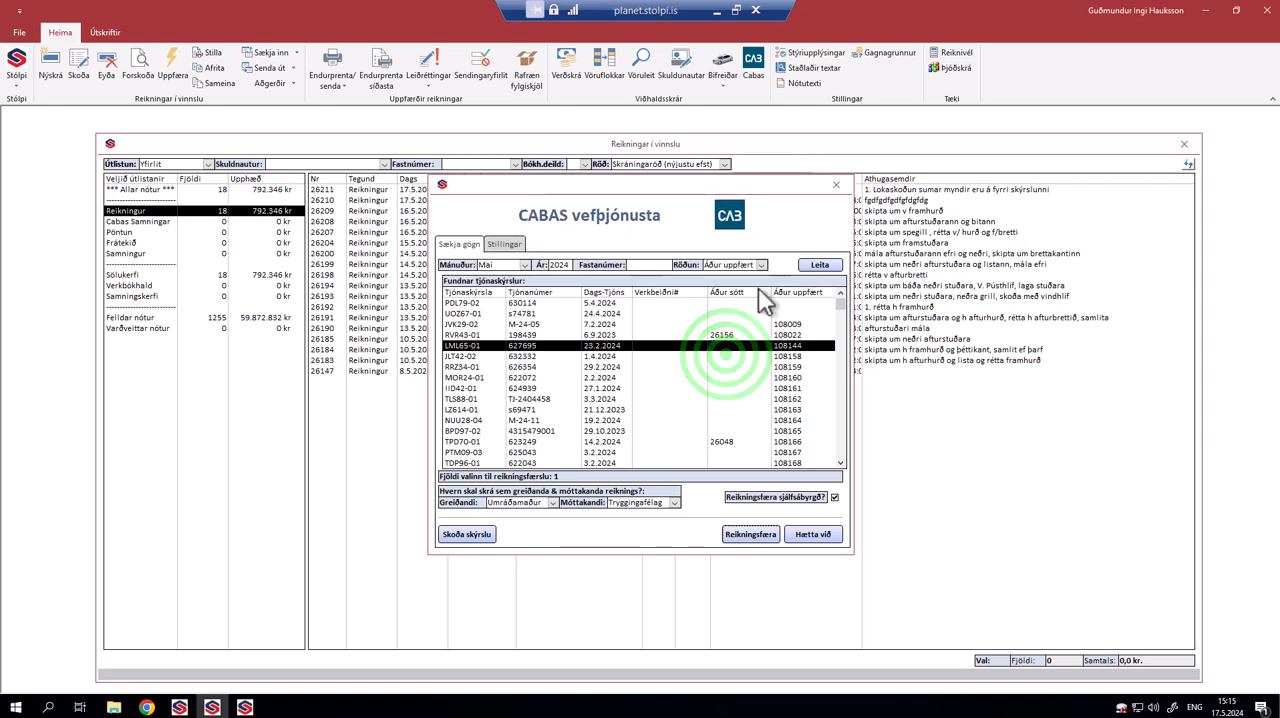
click(833, 187)
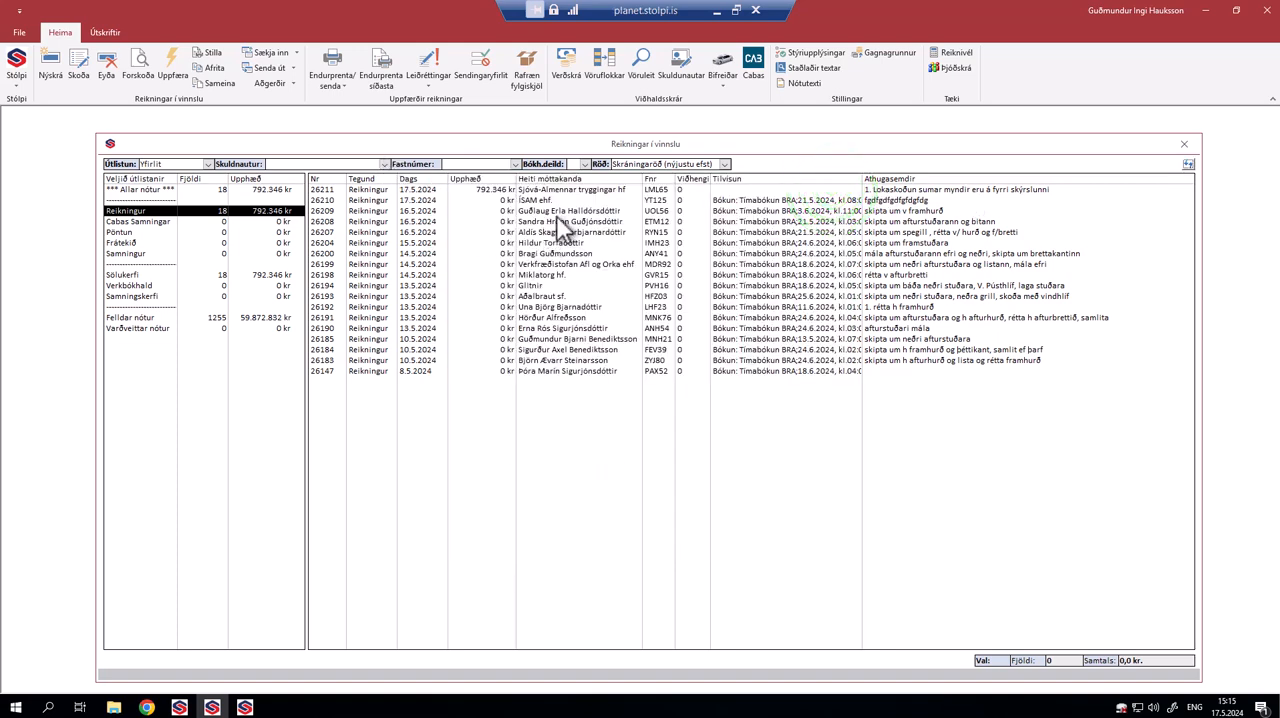
click(491, 191)
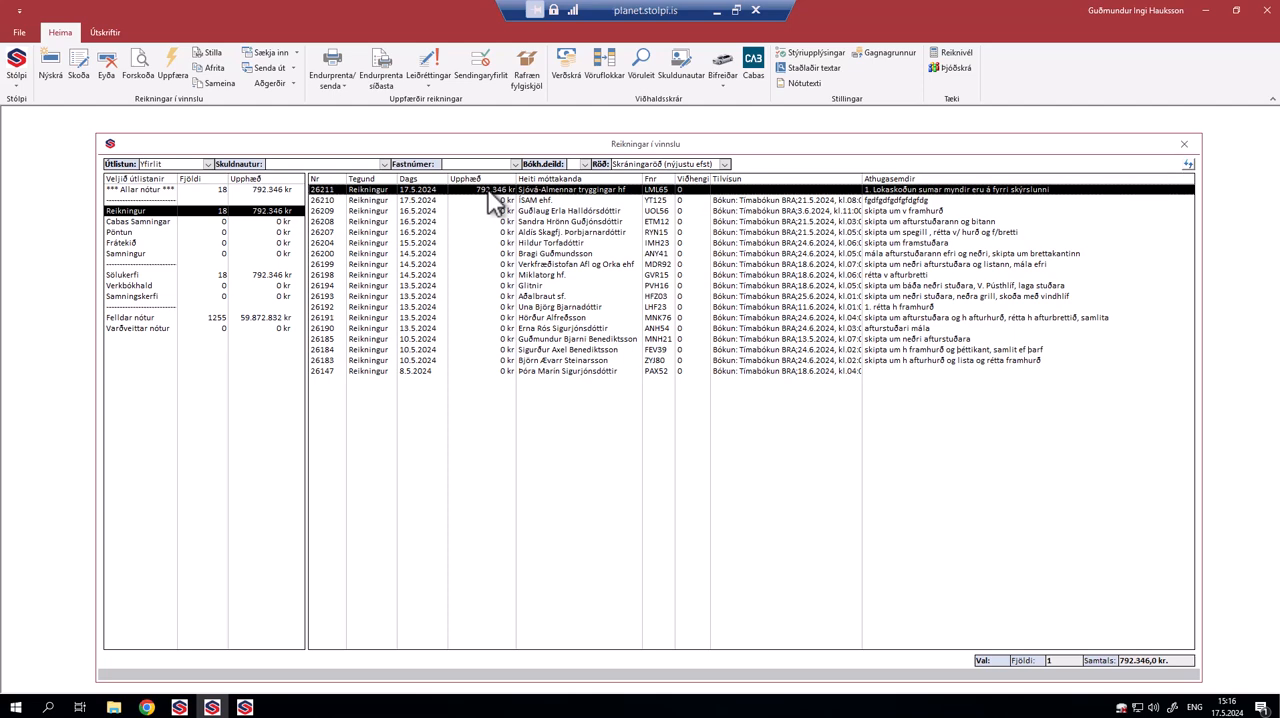
double_click(490, 192)
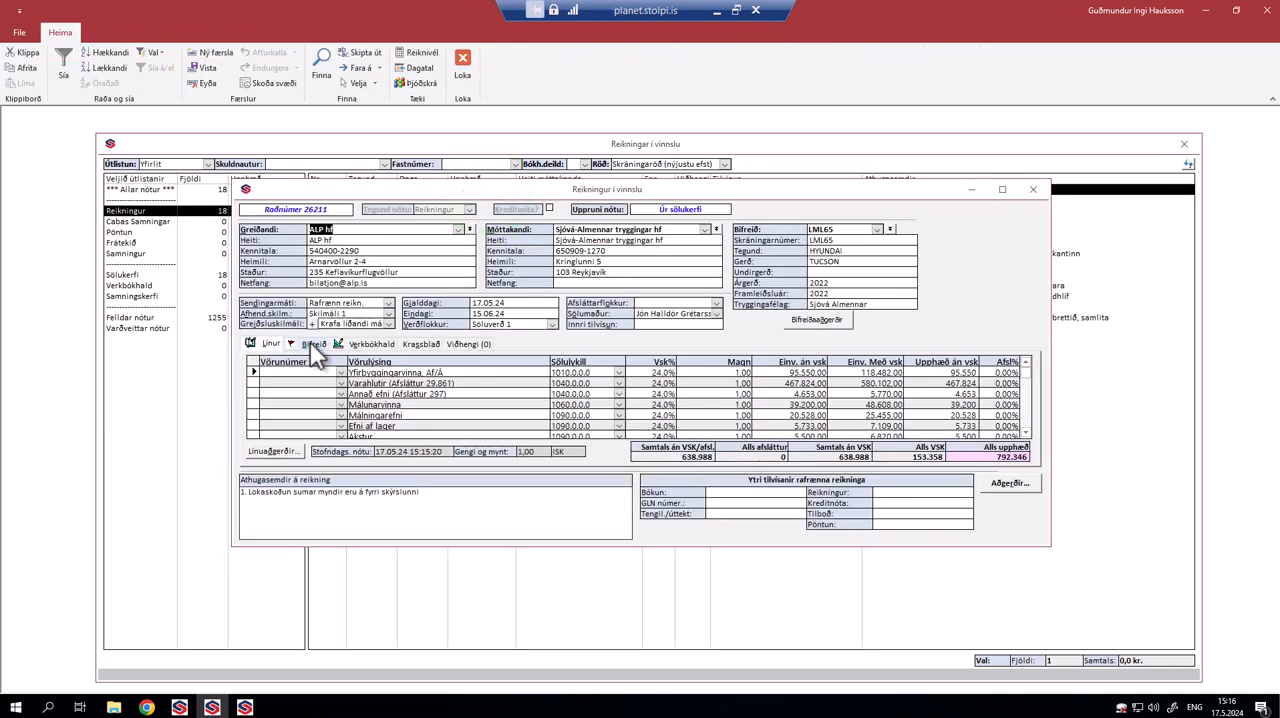
click(312, 343)
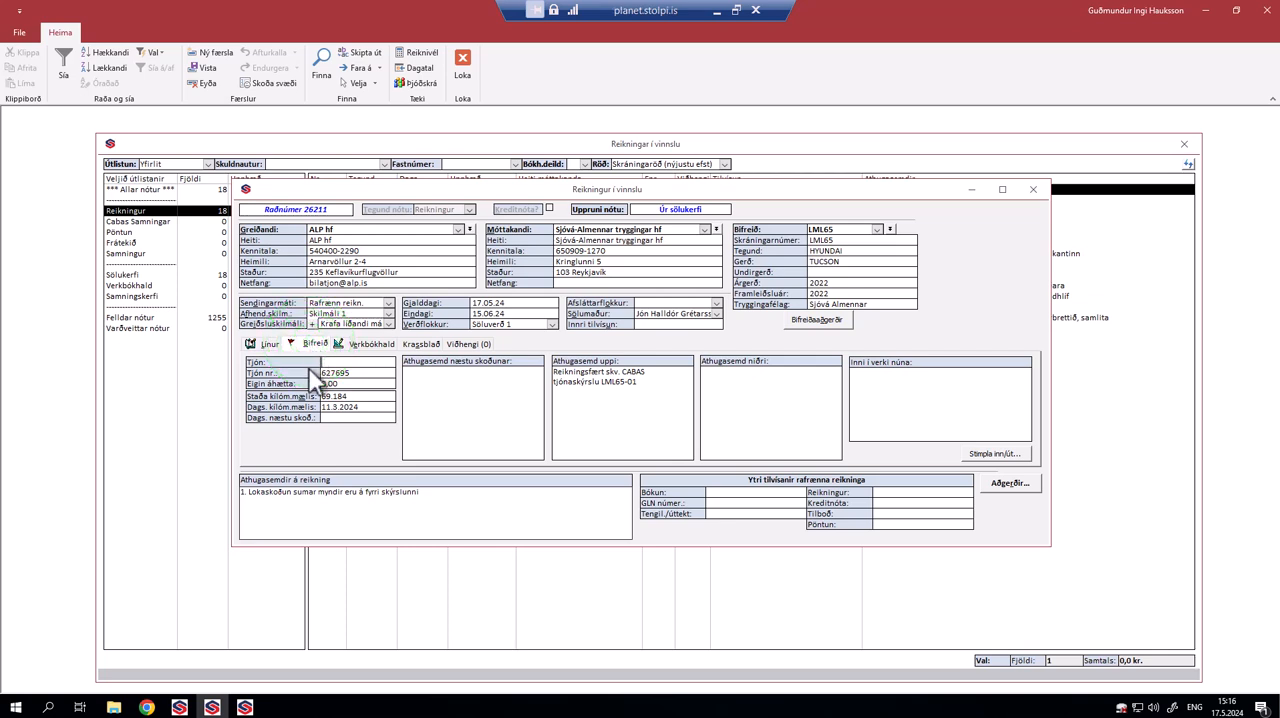
drag(345, 384, 316, 383)
click(1036, 189)
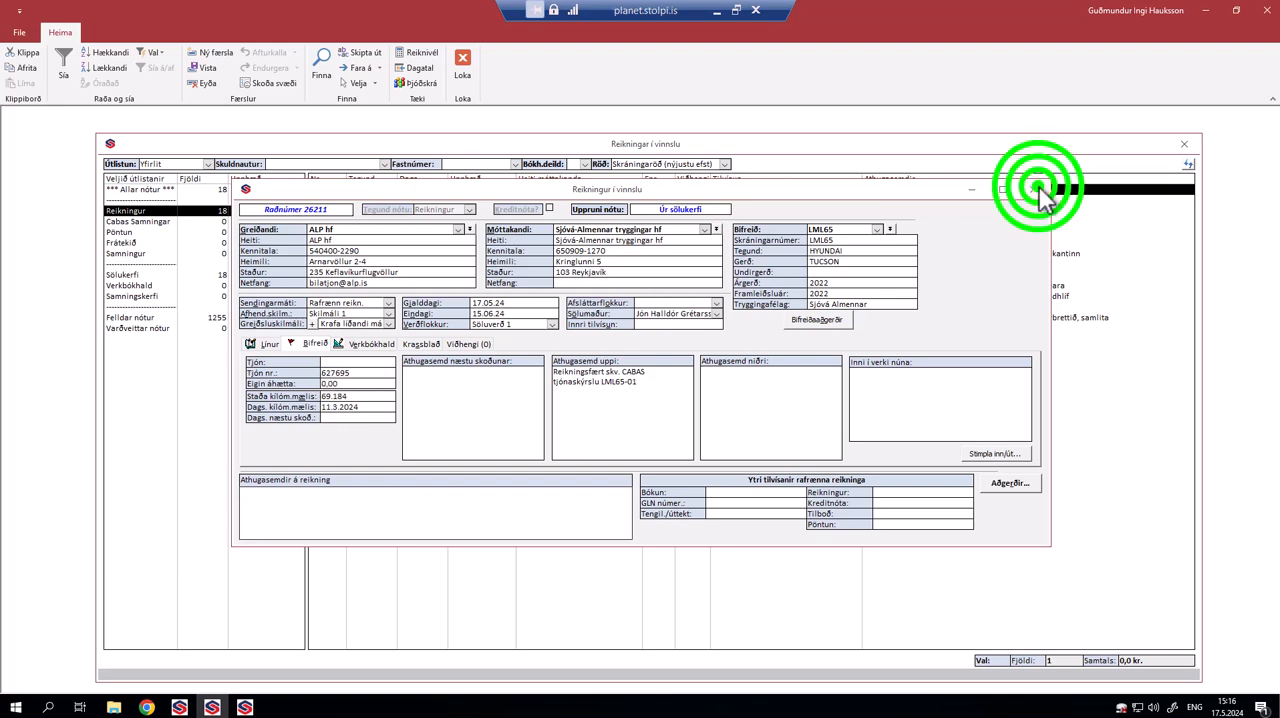
Search CABAS for Maí 2024 reports to check LML65-01's Áður sótt entry, close the dialog, and run the search again
click(750, 60)
click(822, 265)
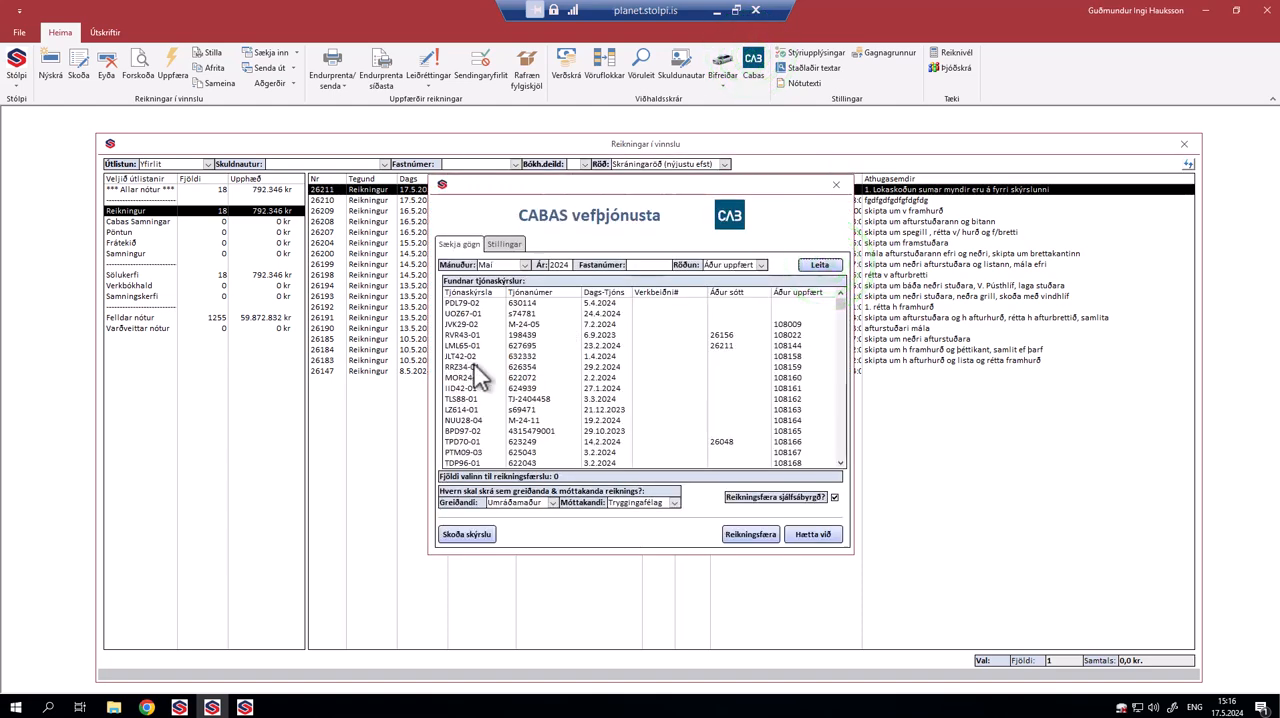
click(806, 536)
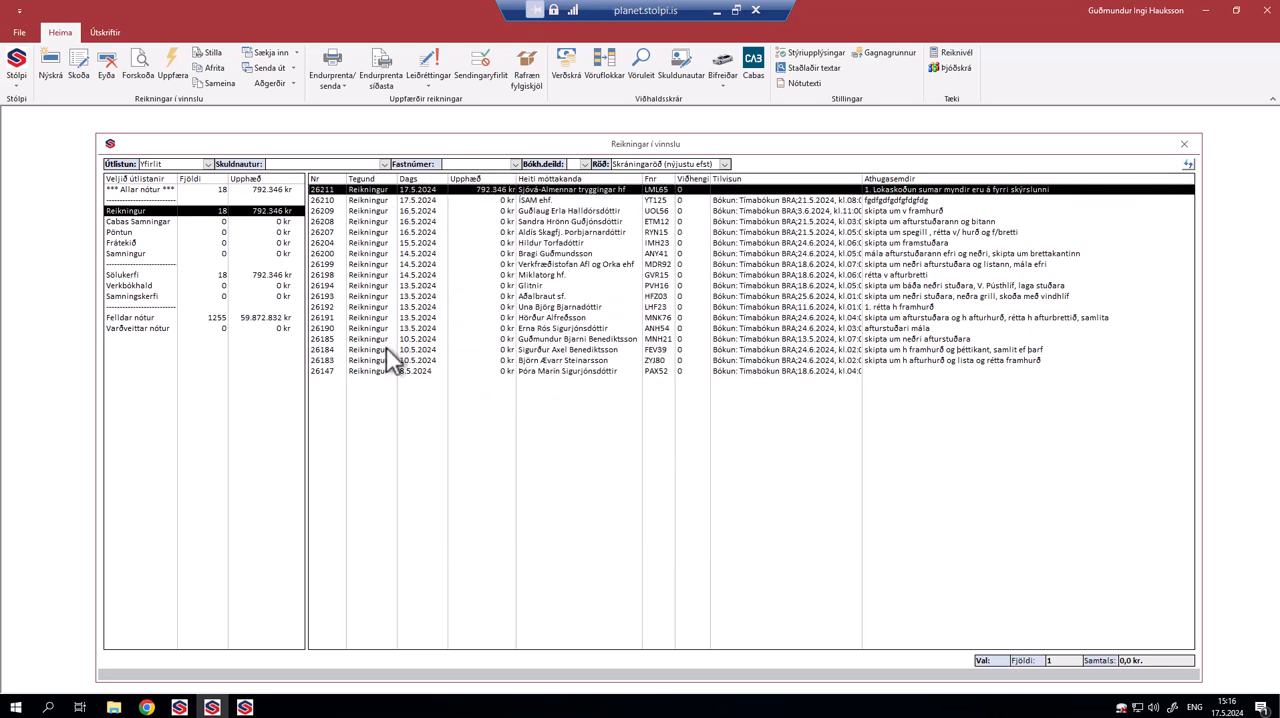
click(752, 60)
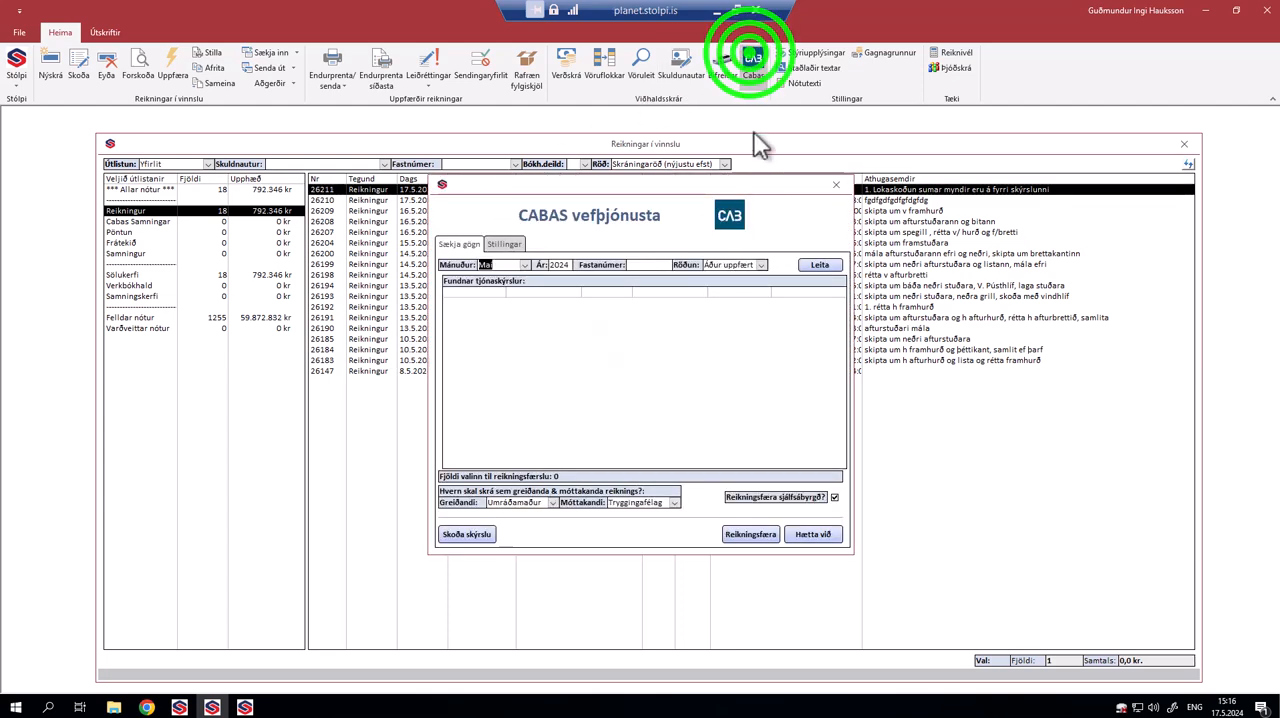
click(818, 266)
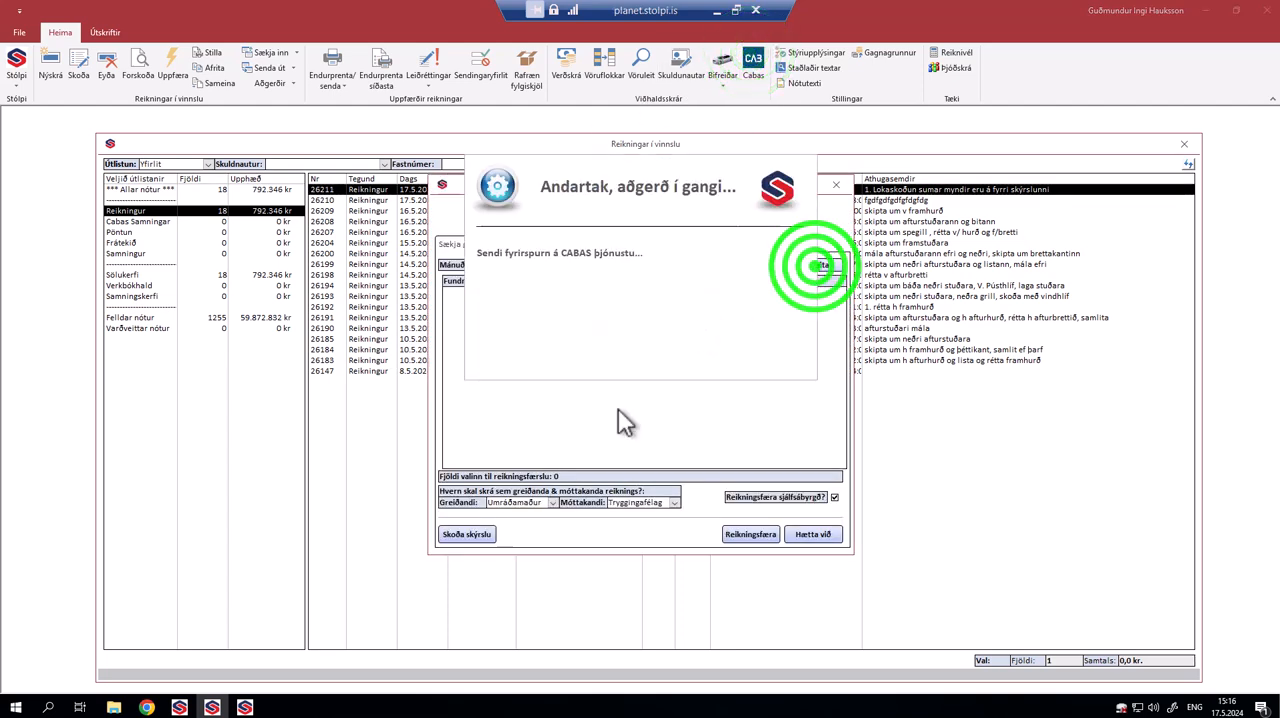
Switch to Tímabókanir, close the Bókanir search list, and examine Monday's bookings in the week of 6. maí 2024
click(245, 707)
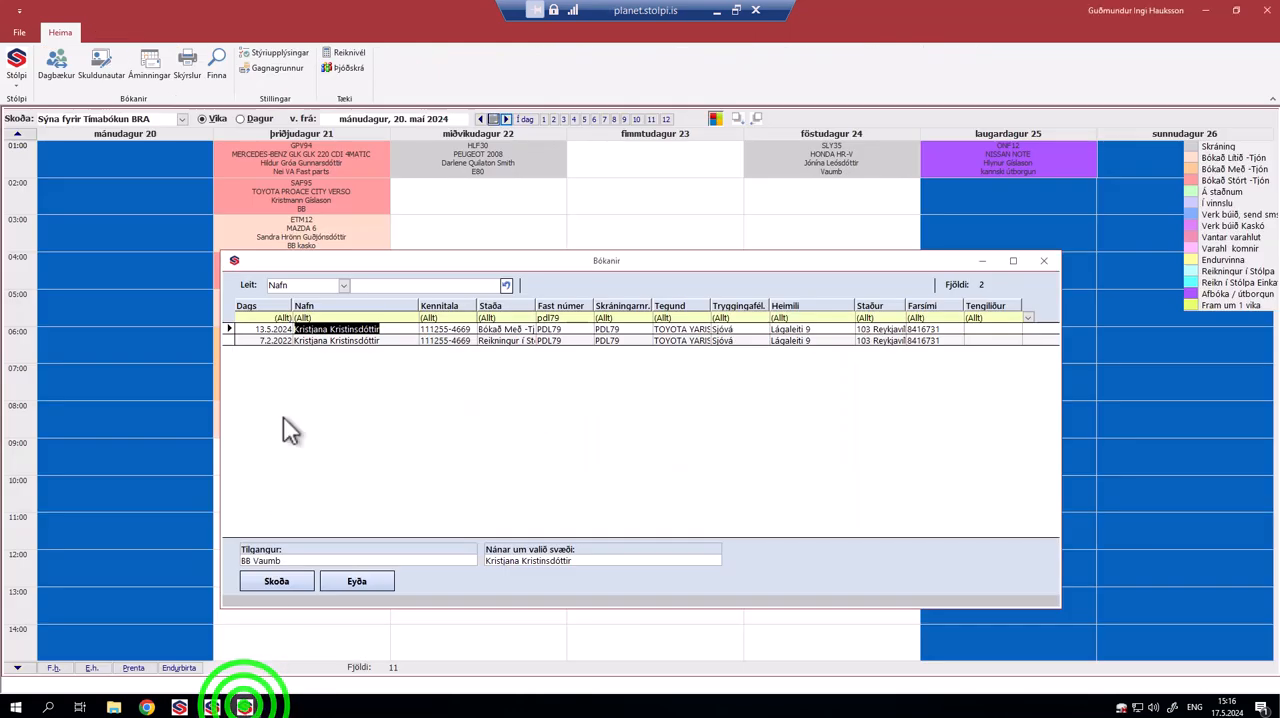
click(1046, 262)
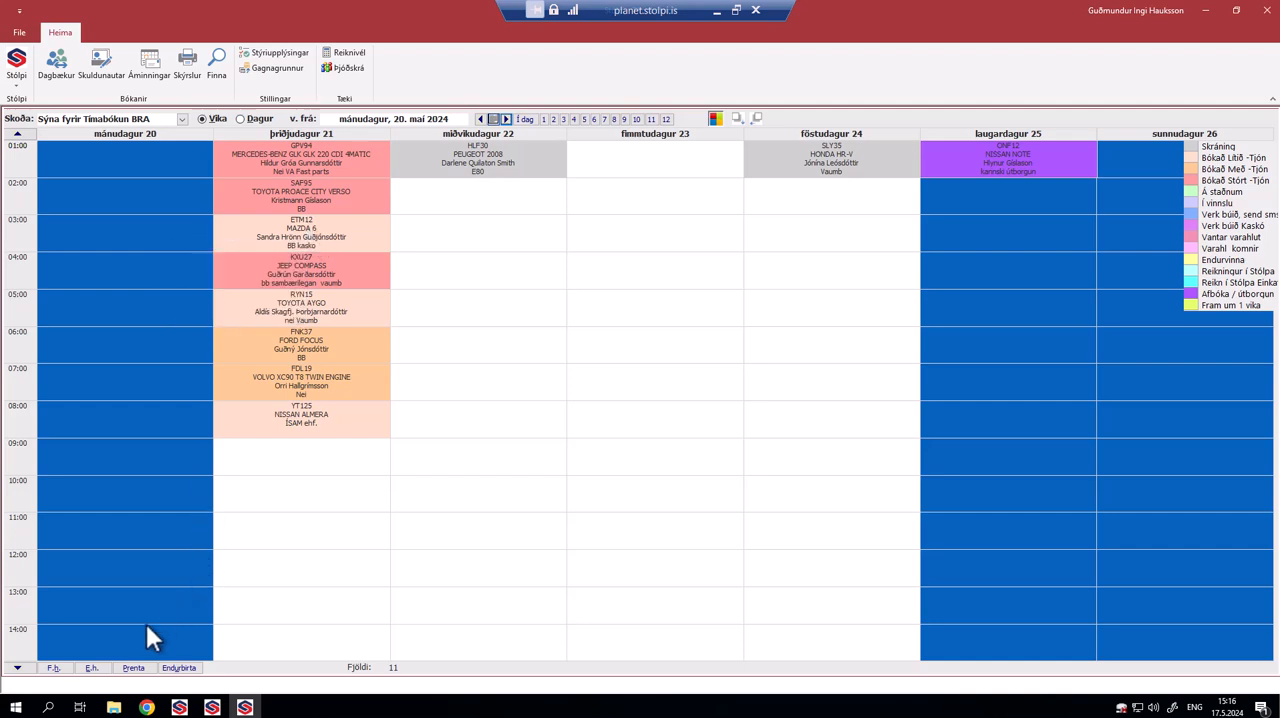
click(480, 119)
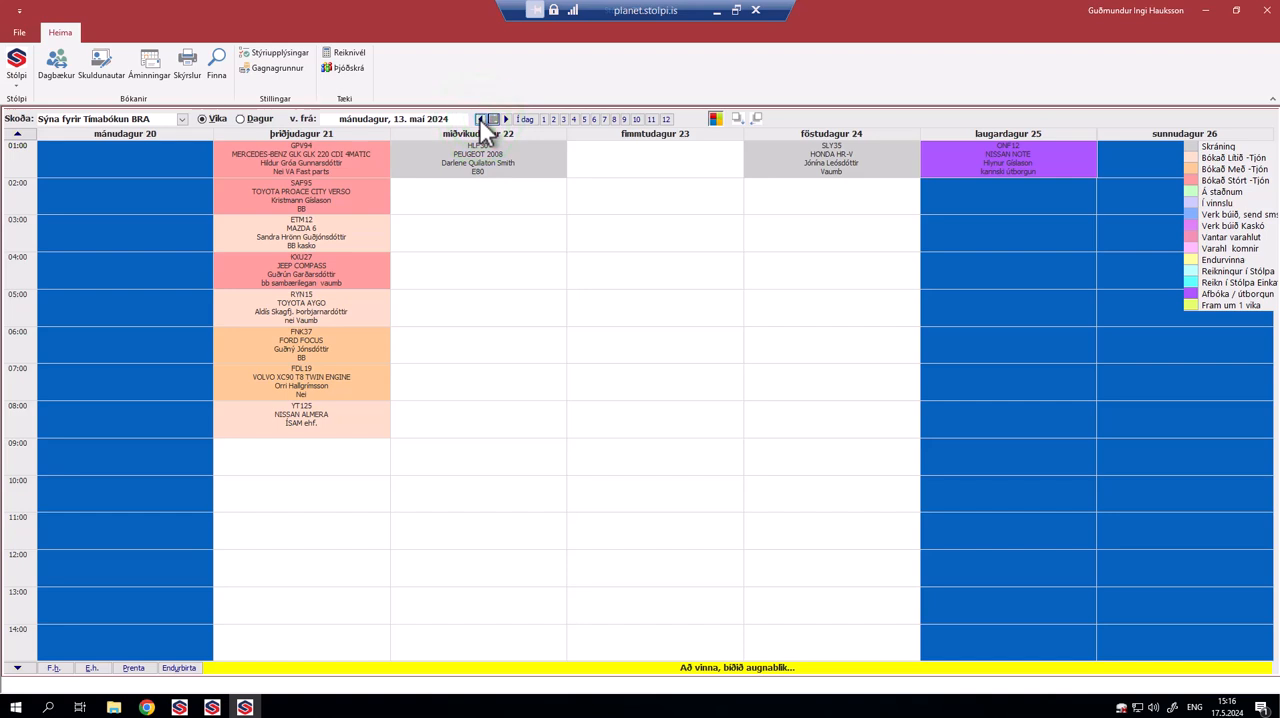
click(480, 119)
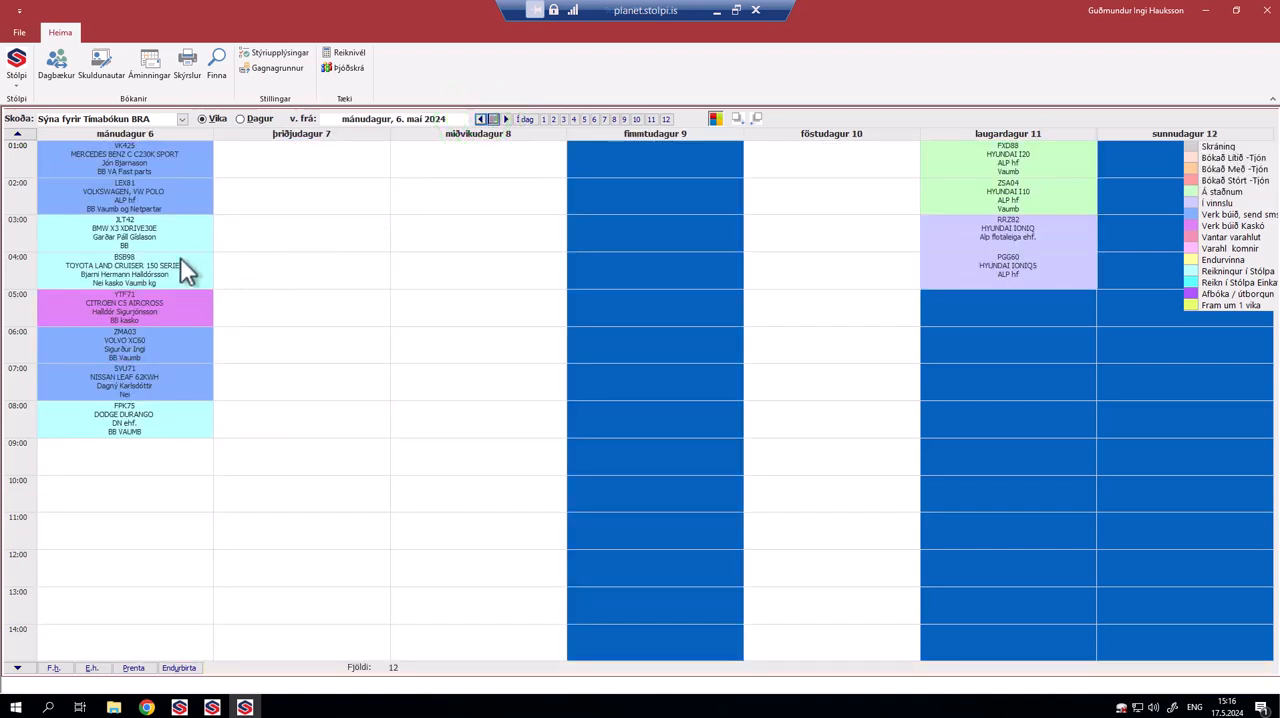
mouse_move(122, 246)
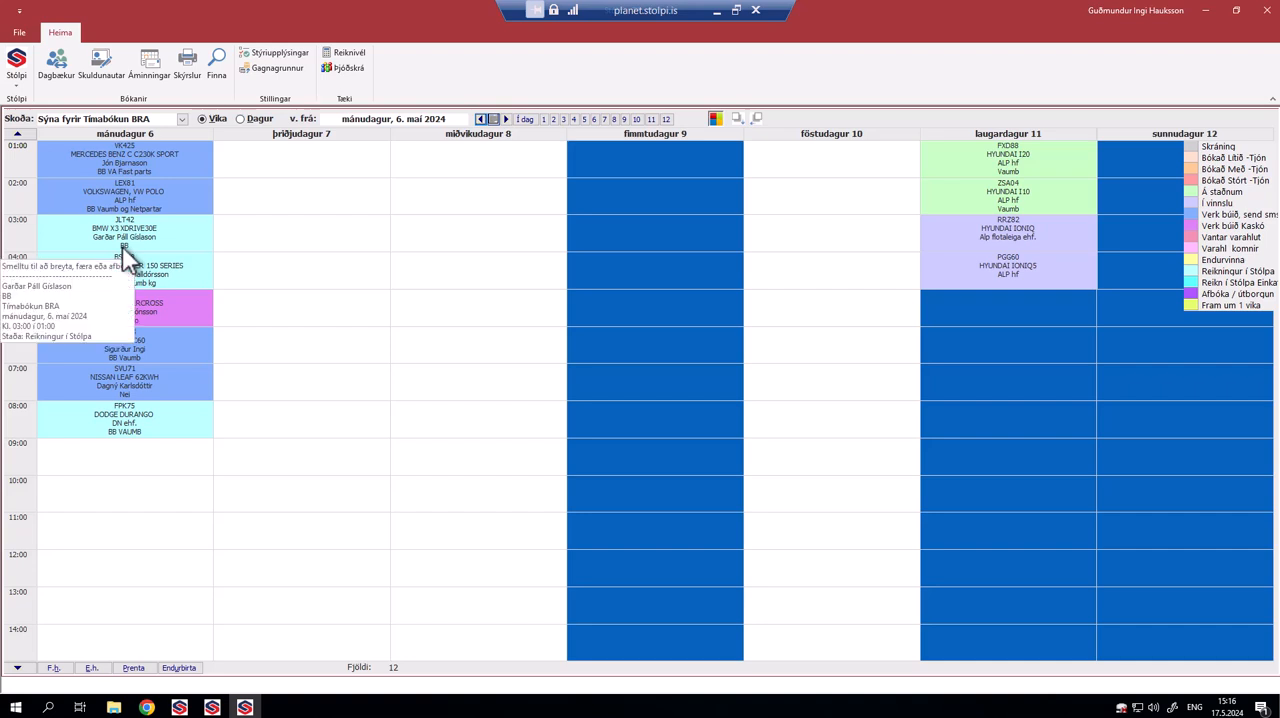
mouse_move(120, 176)
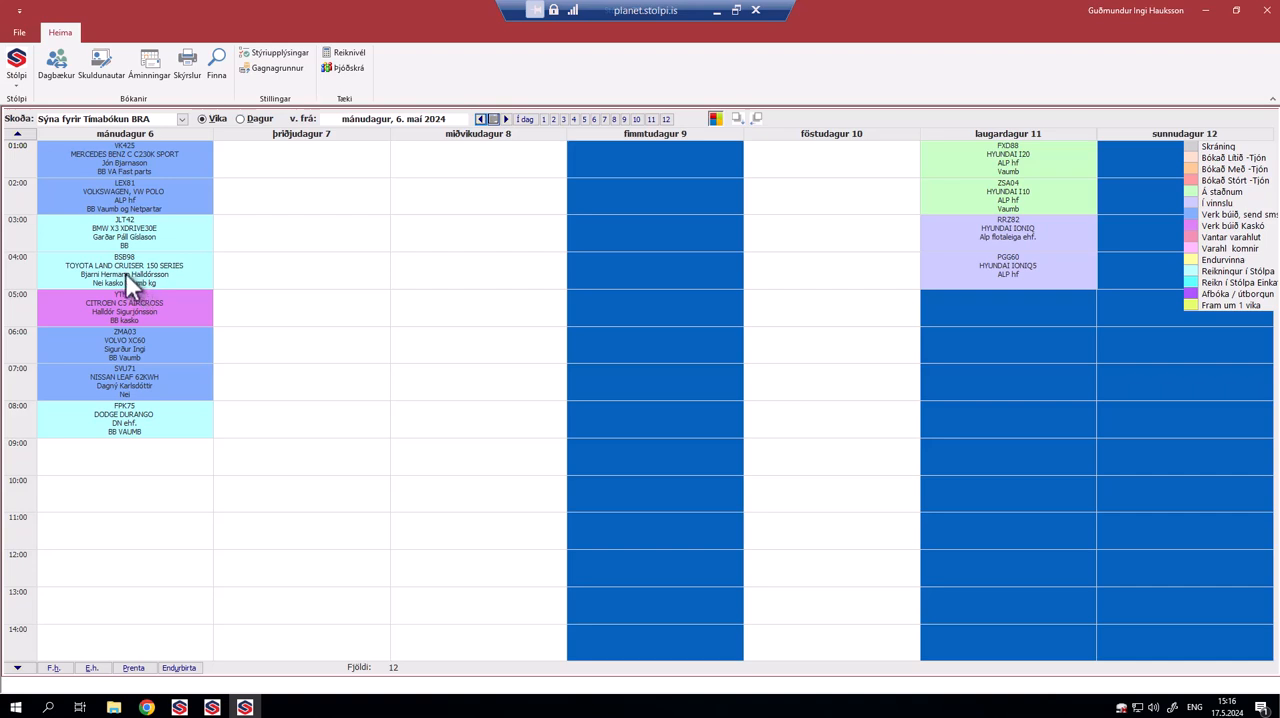
mouse_move(125, 273)
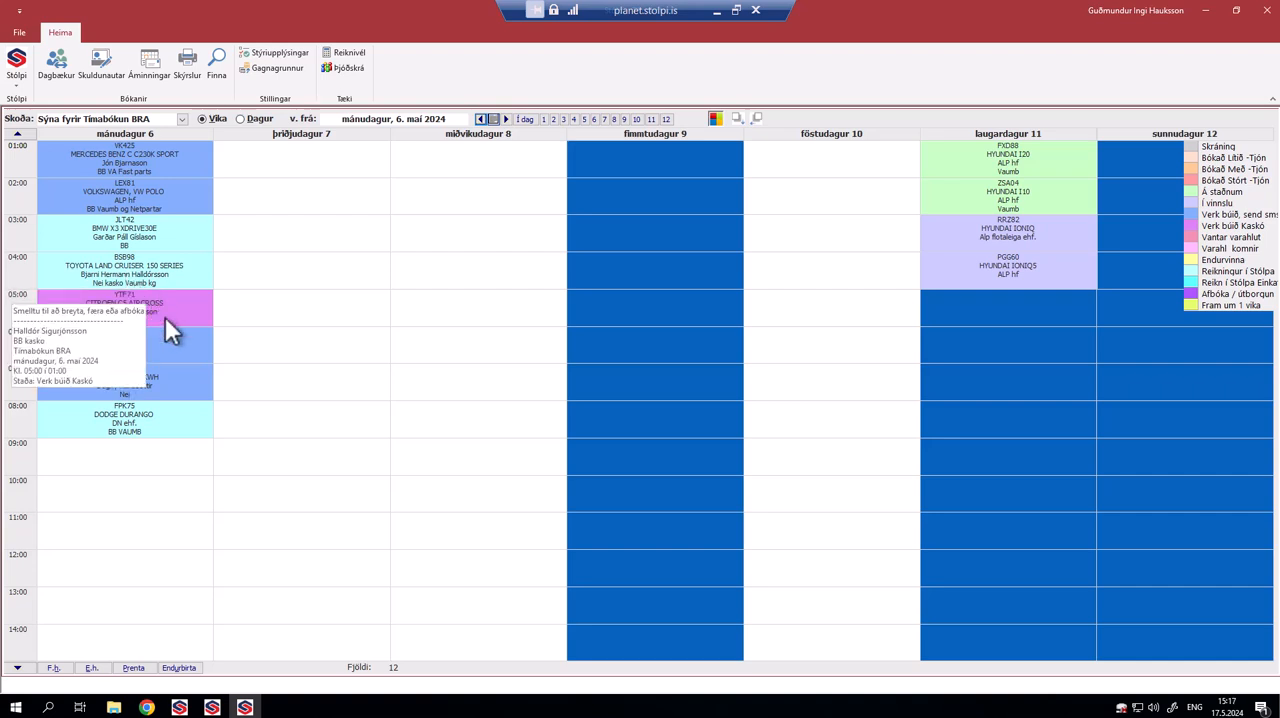
Return to the CABAS dialog, search for Fastanúmer bsb98, invoice report BSB98-01 with its deductible, and close the dialog
click(212, 707)
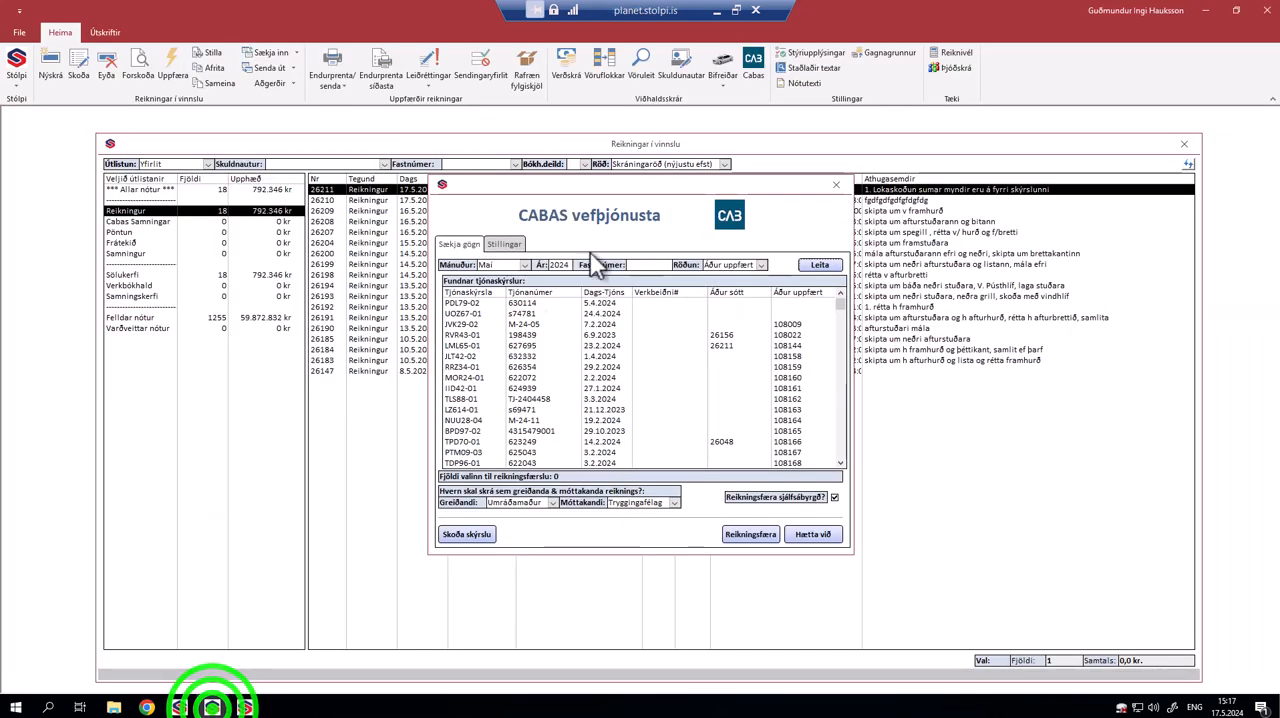
click(640, 262)
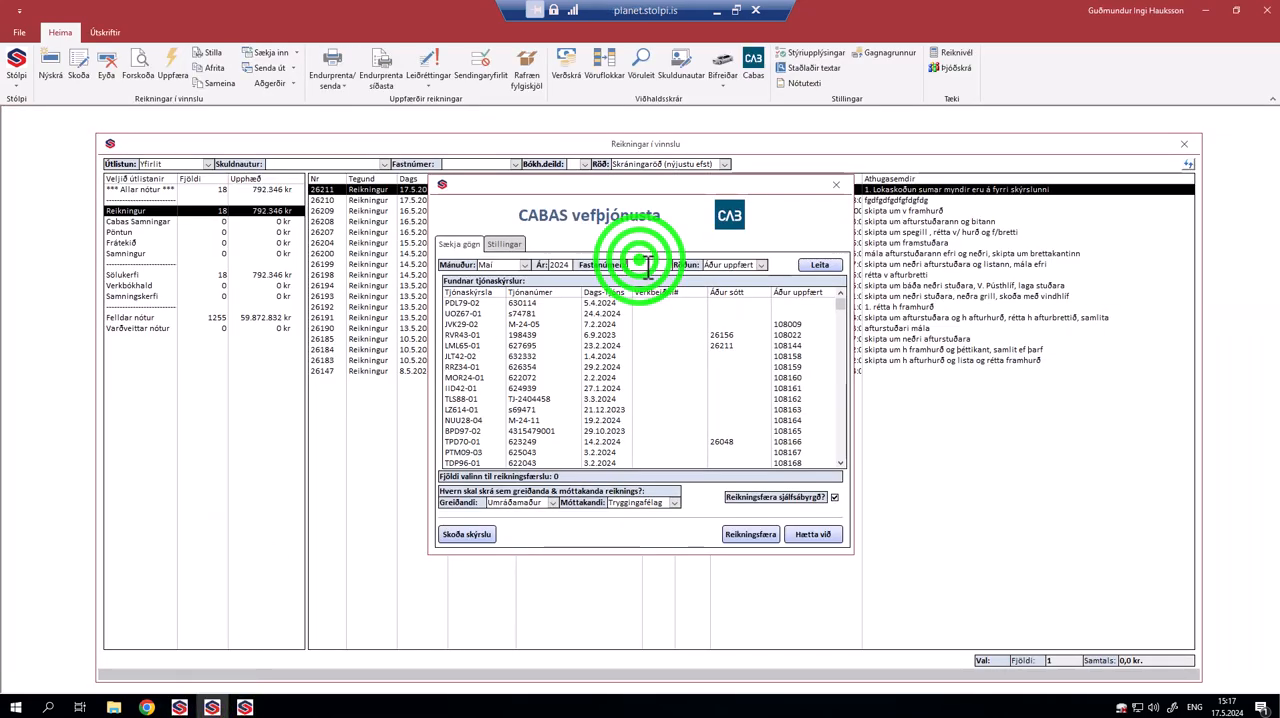
text(bsb98)
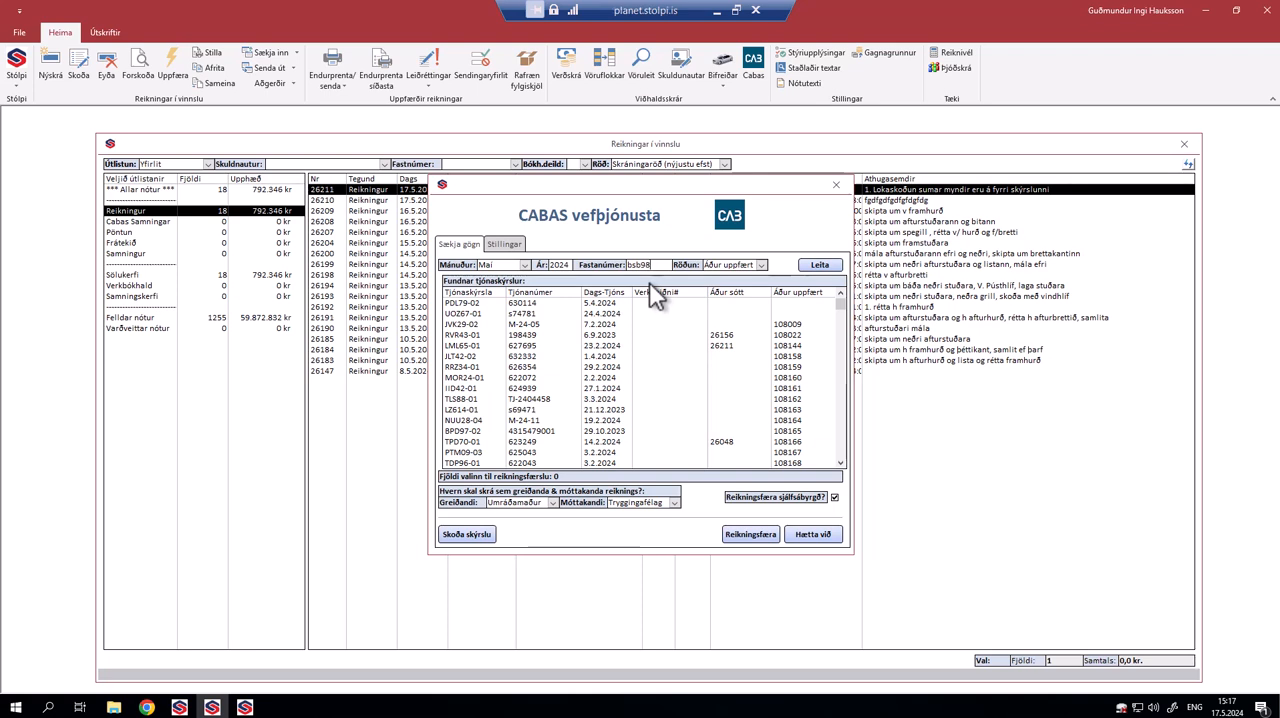
click(824, 266)
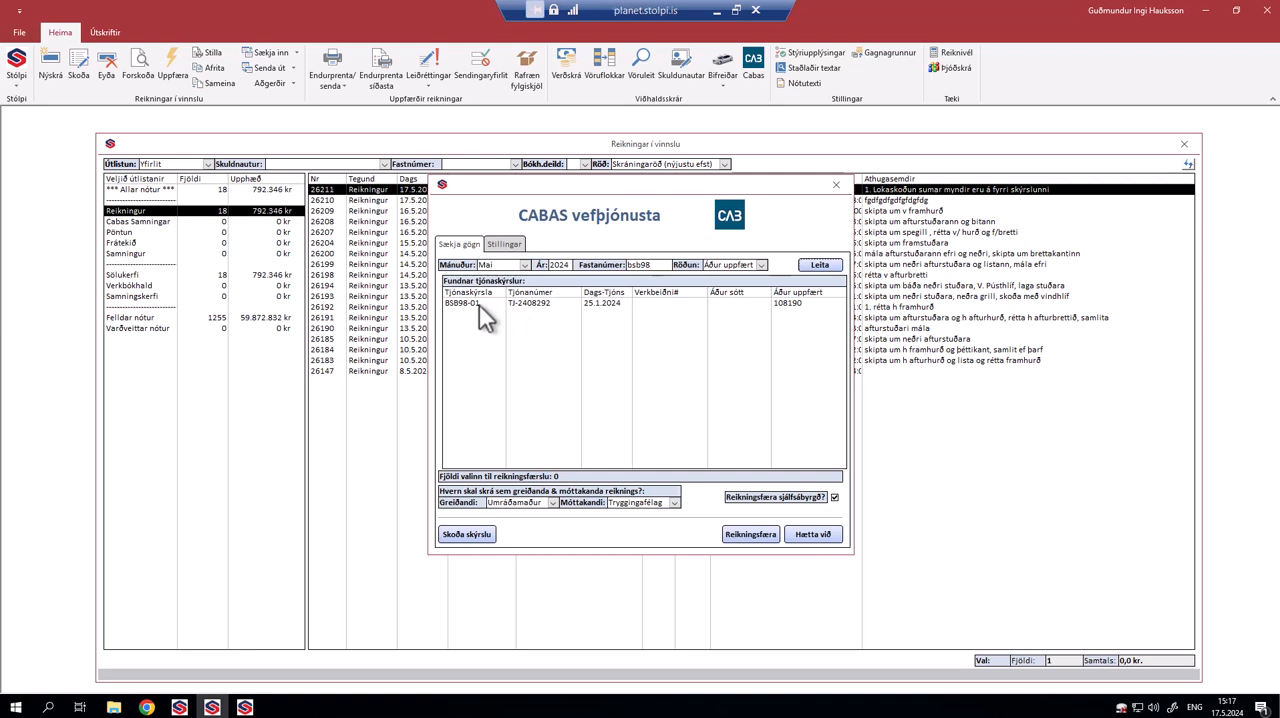
click(480, 309)
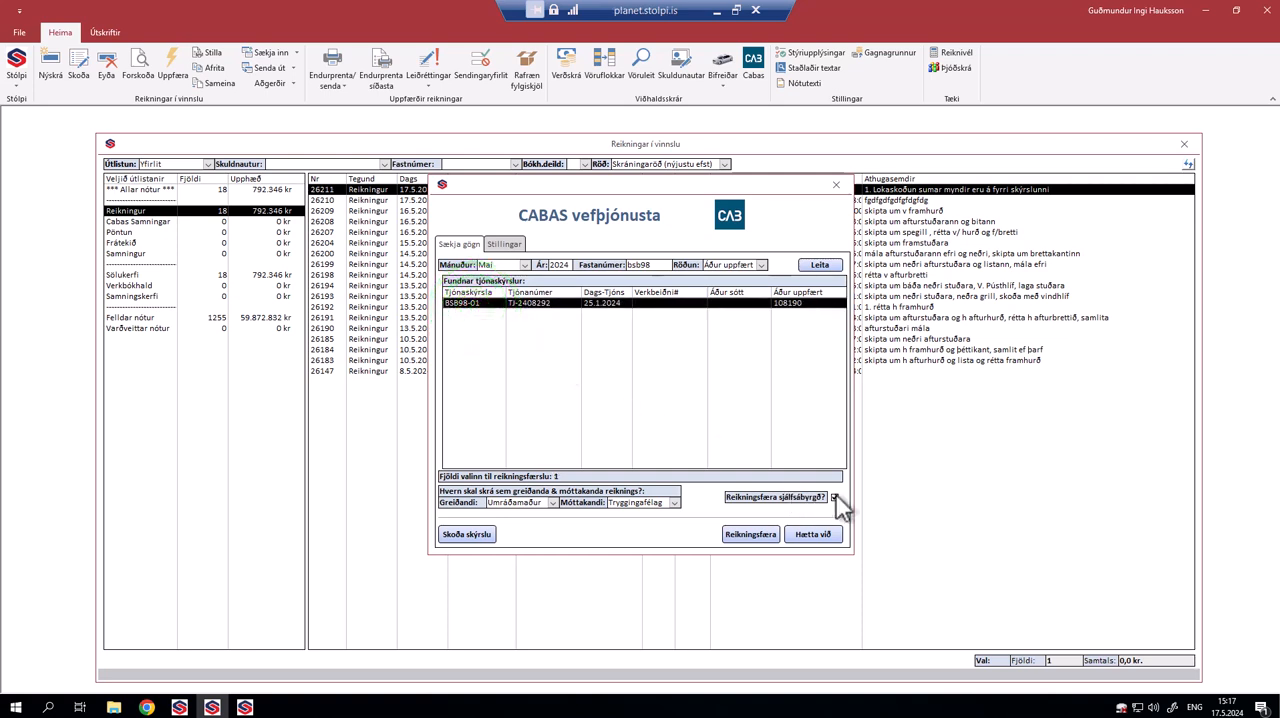
click(752, 535)
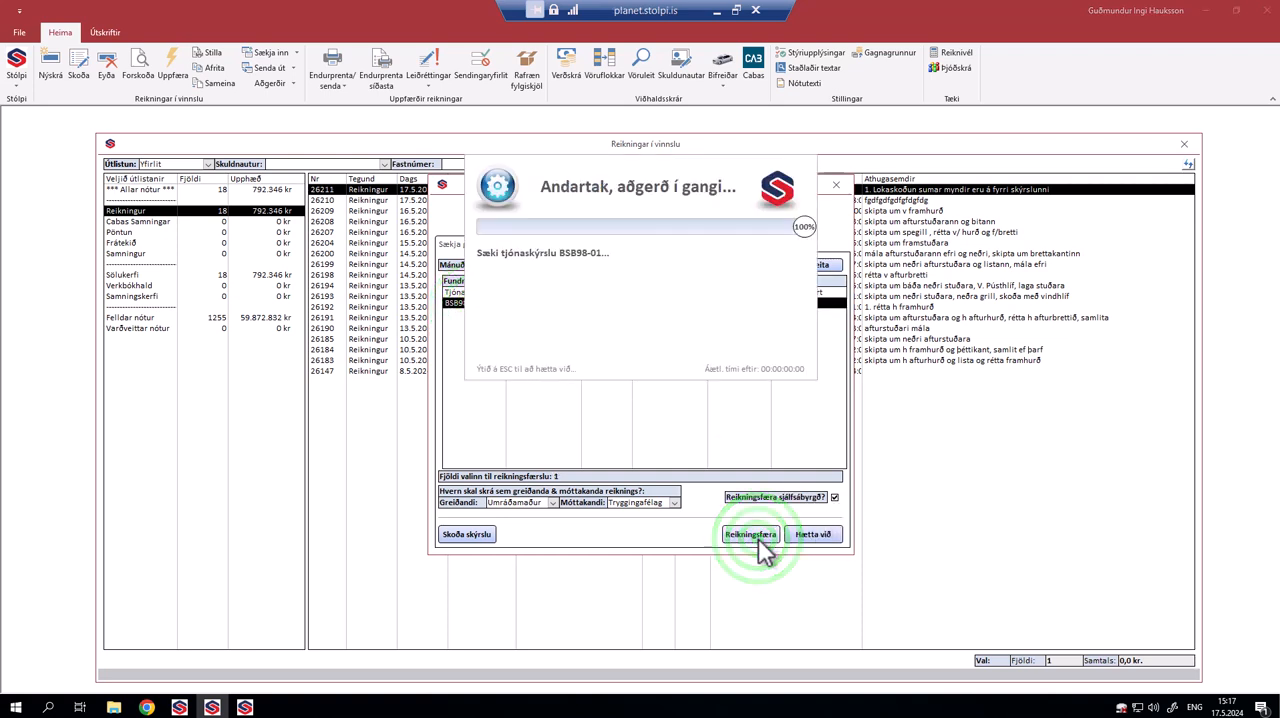
click(740, 350)
click(835, 186)
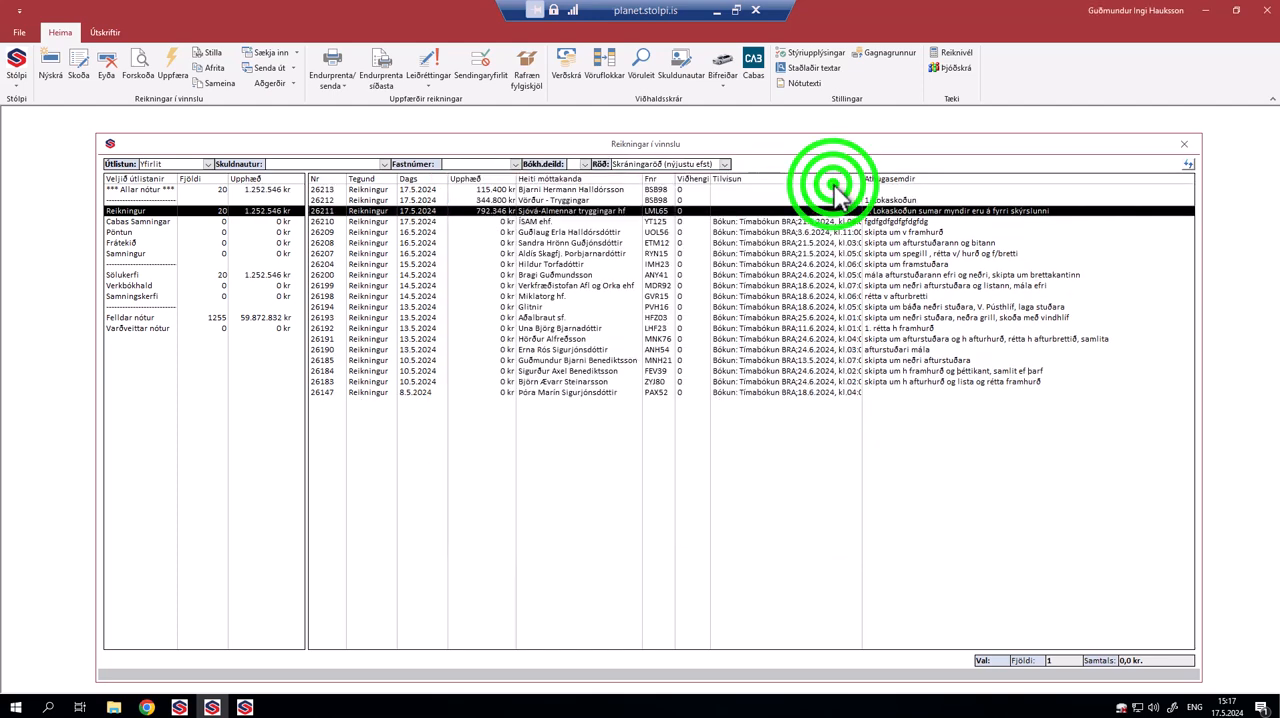
Select both BSB98 invoices, view the Uppfærsla options and cancel, leaving only the first BSB98 invoice selected
click(646, 190)
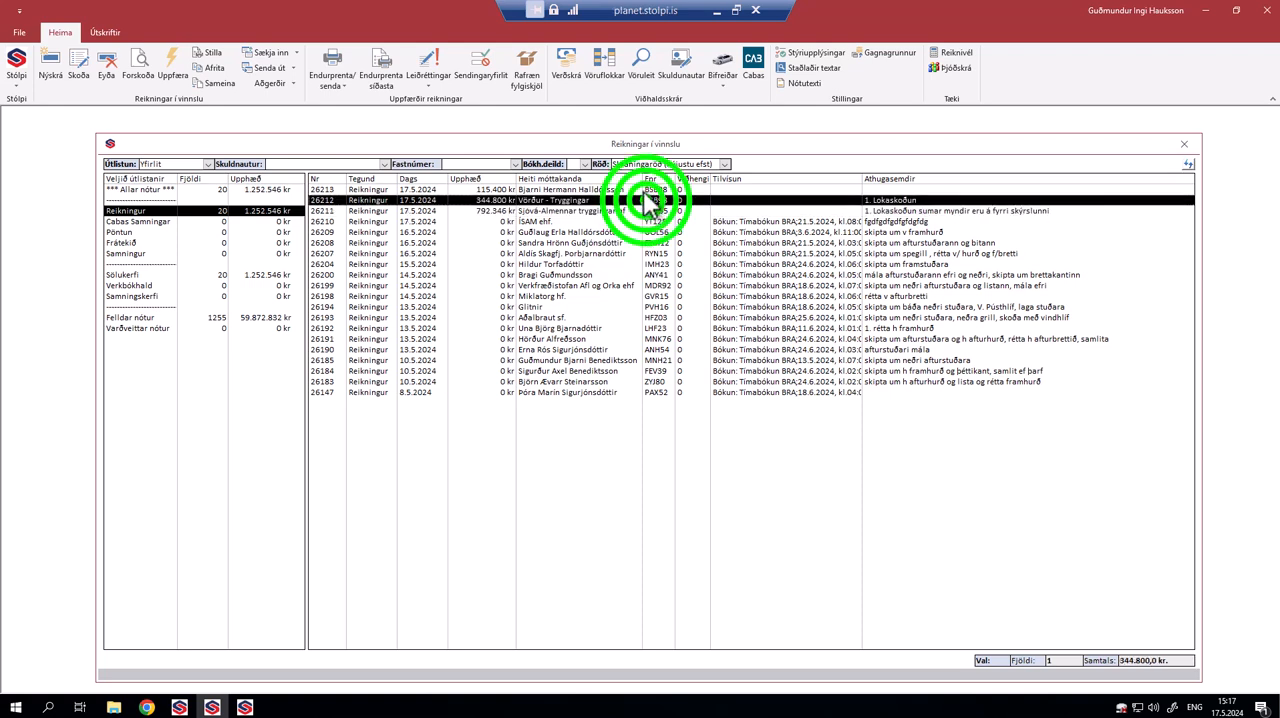
ctrl+click(526, 200)
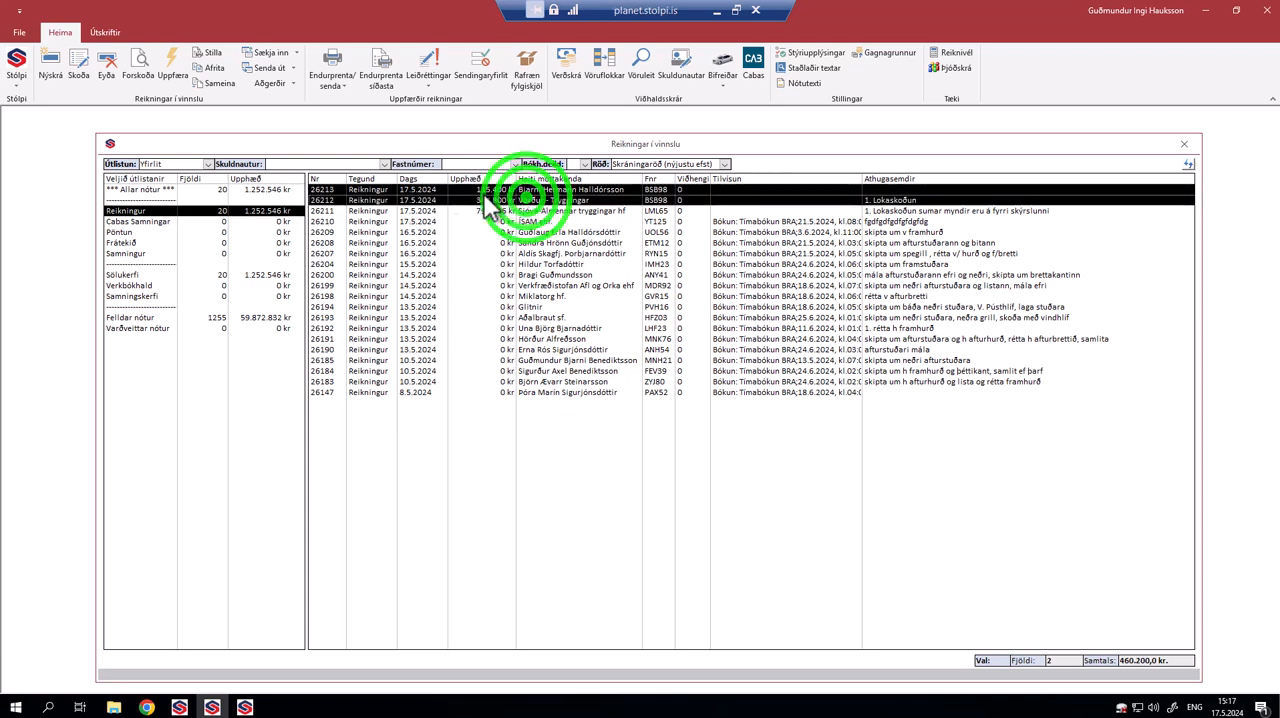
click(172, 68)
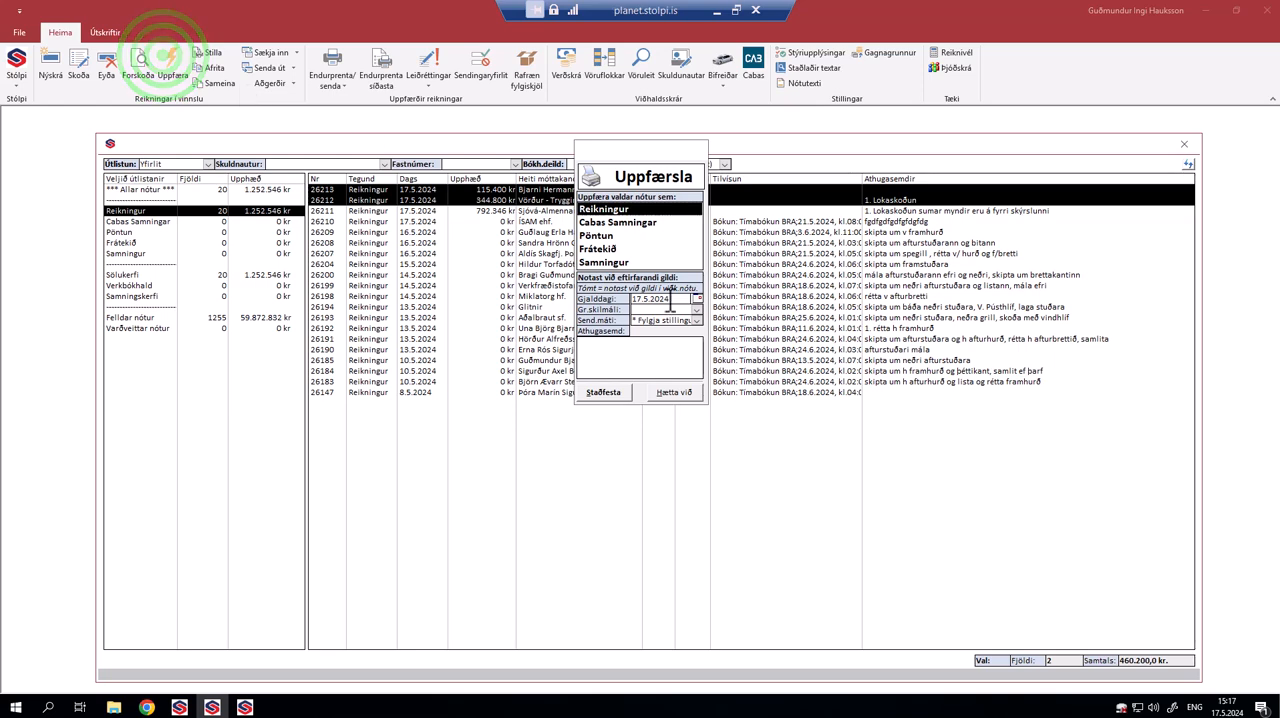
click(673, 392)
click(737, 352)
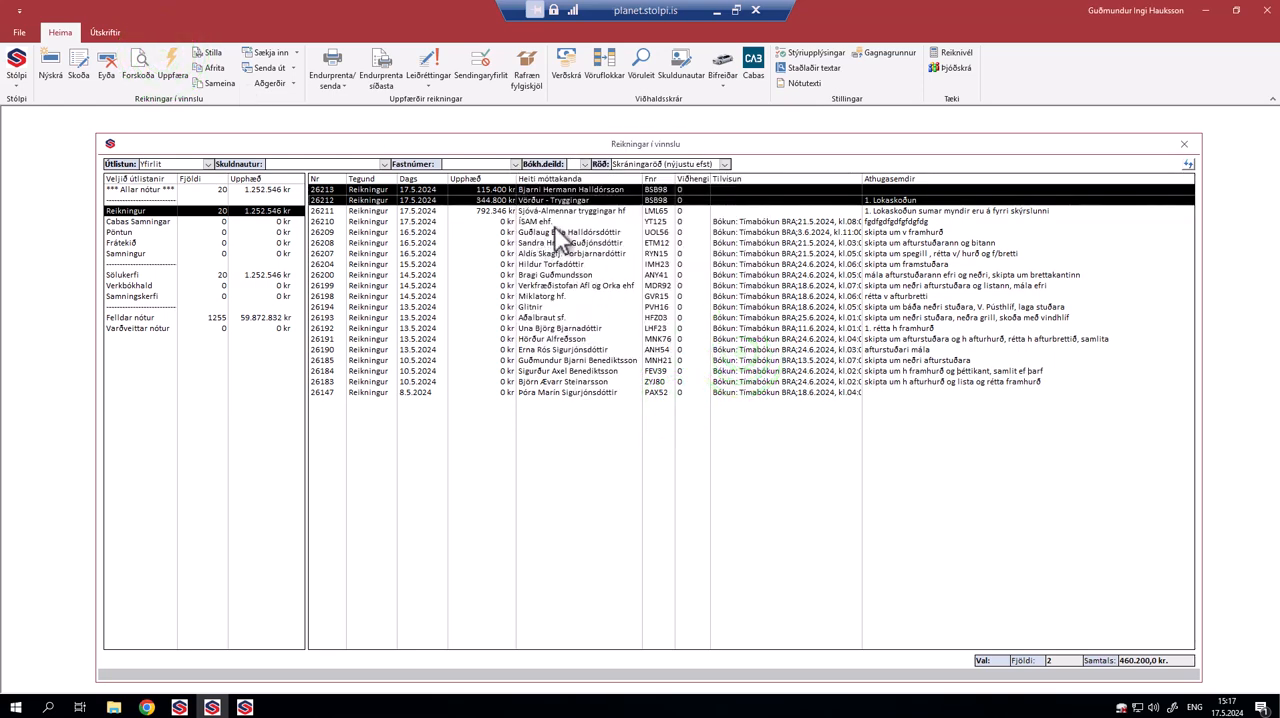
click(506, 191)
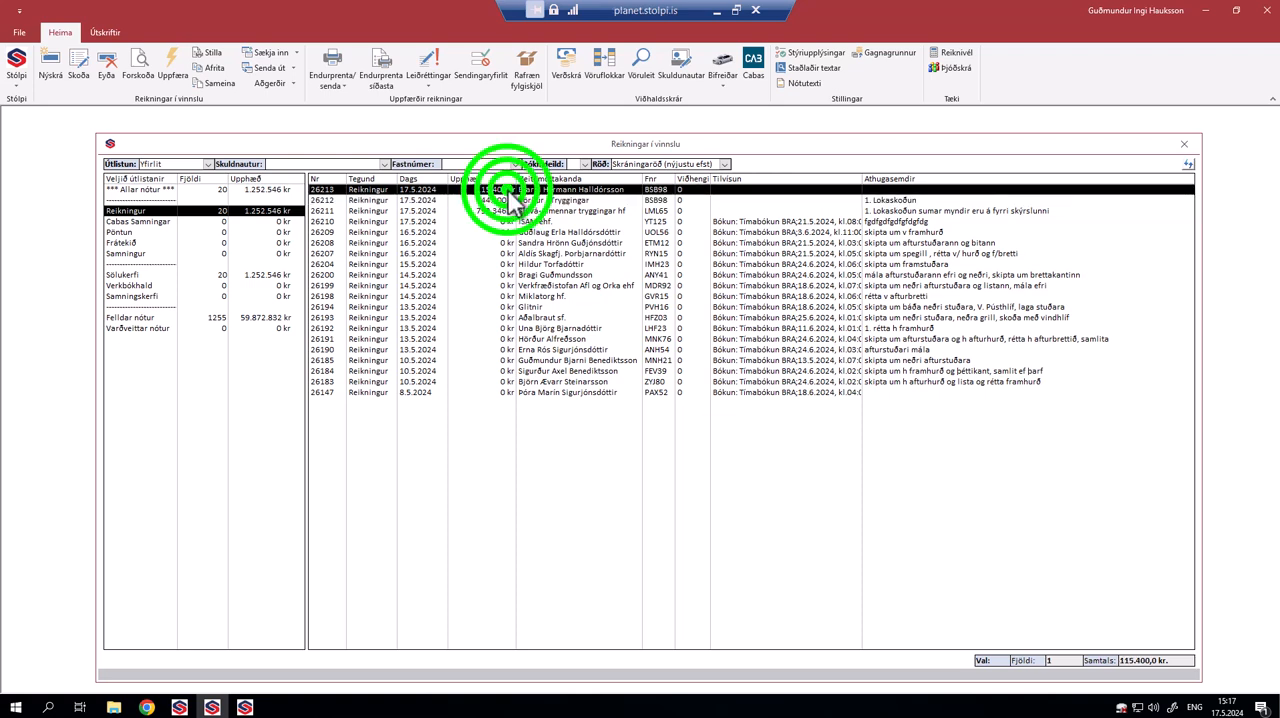
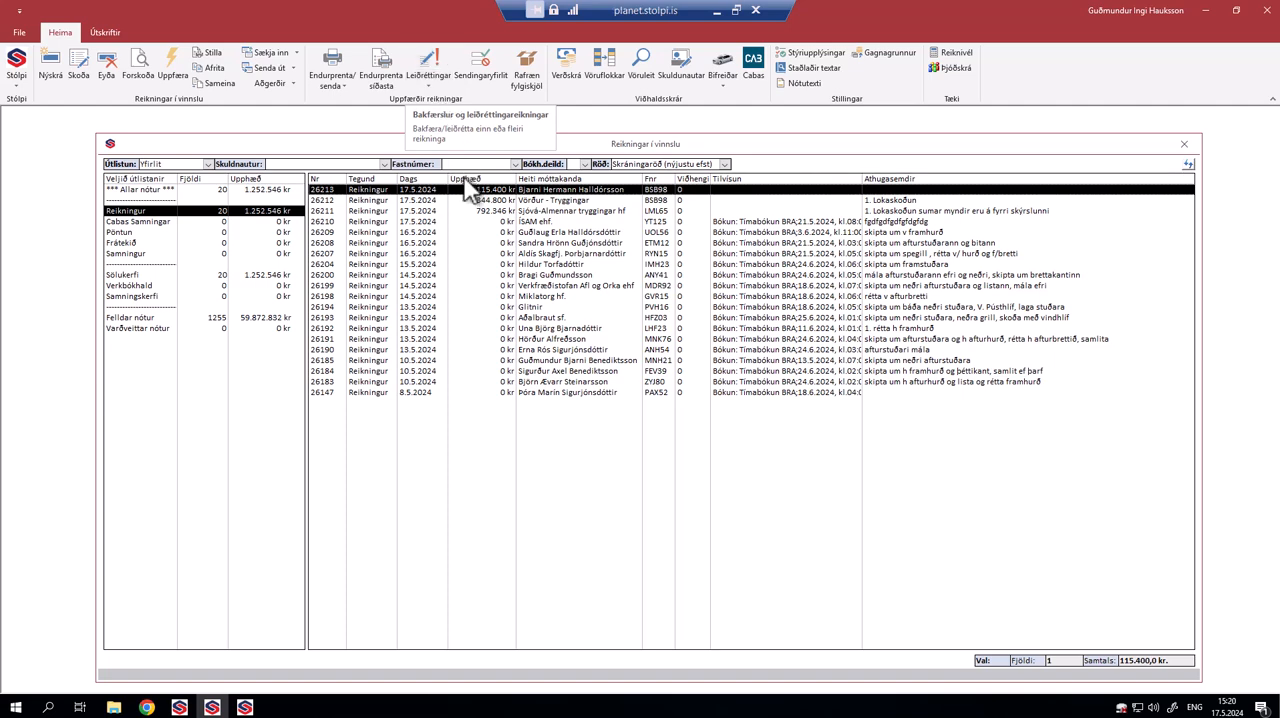
Open the two BSB98 invoices one after the other, review their payer, recipient and invoice lines, and close each
click(416, 189)
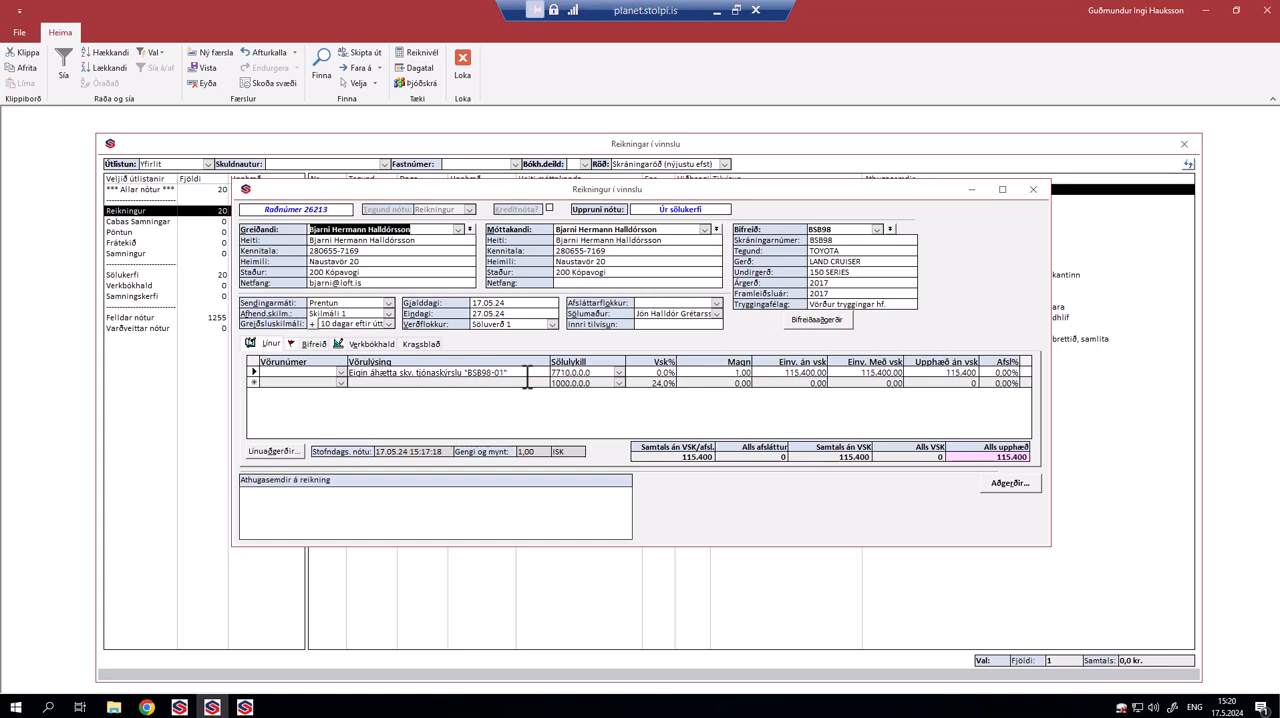
click(1031, 190)
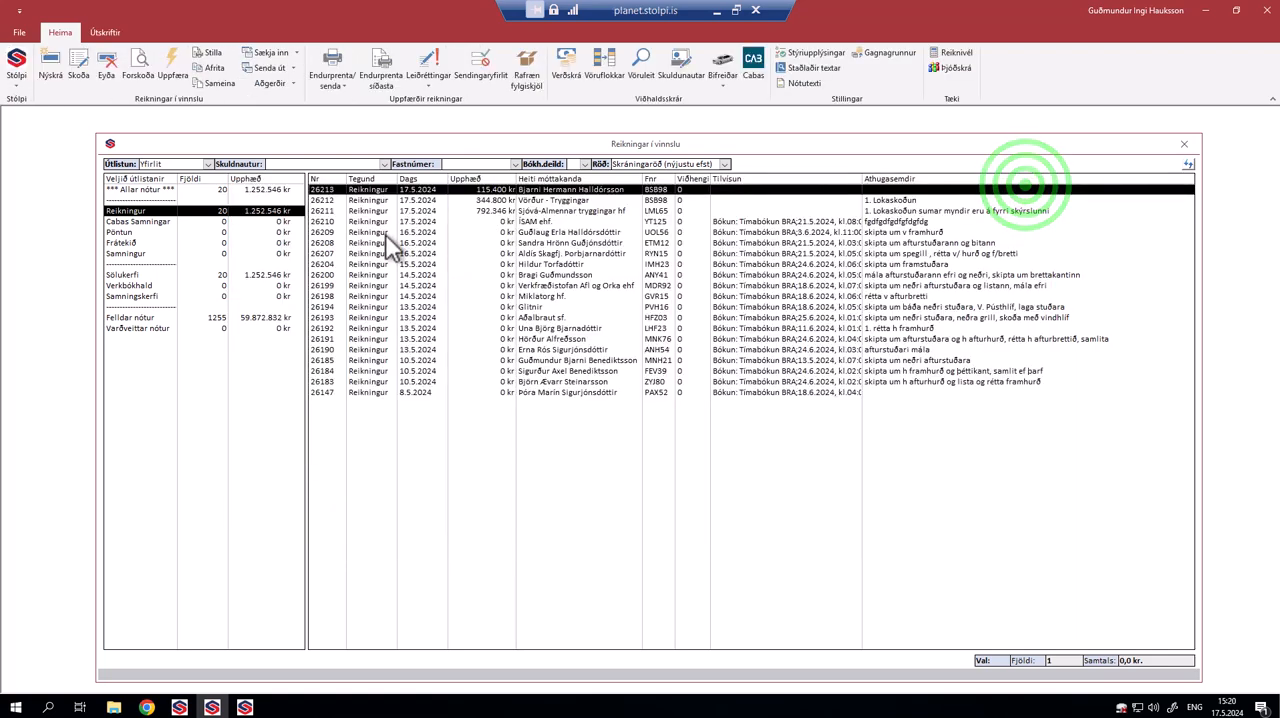
double_click(370, 200)
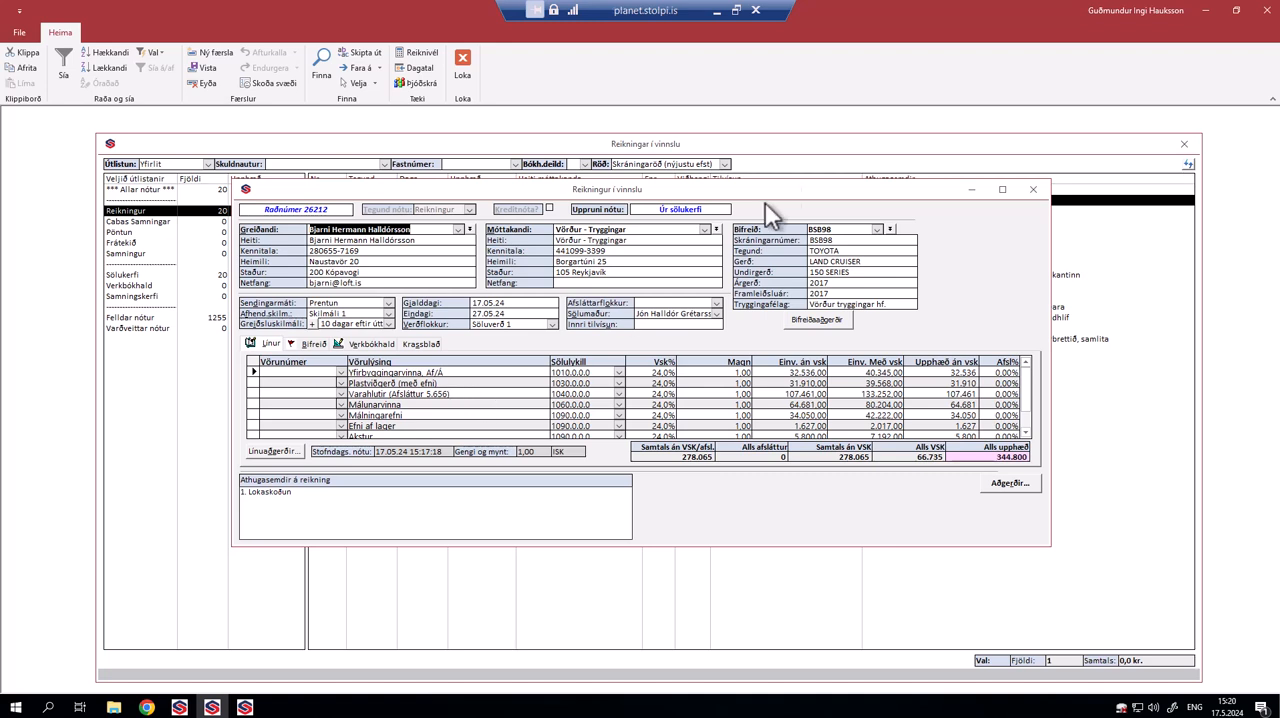
click(1032, 190)
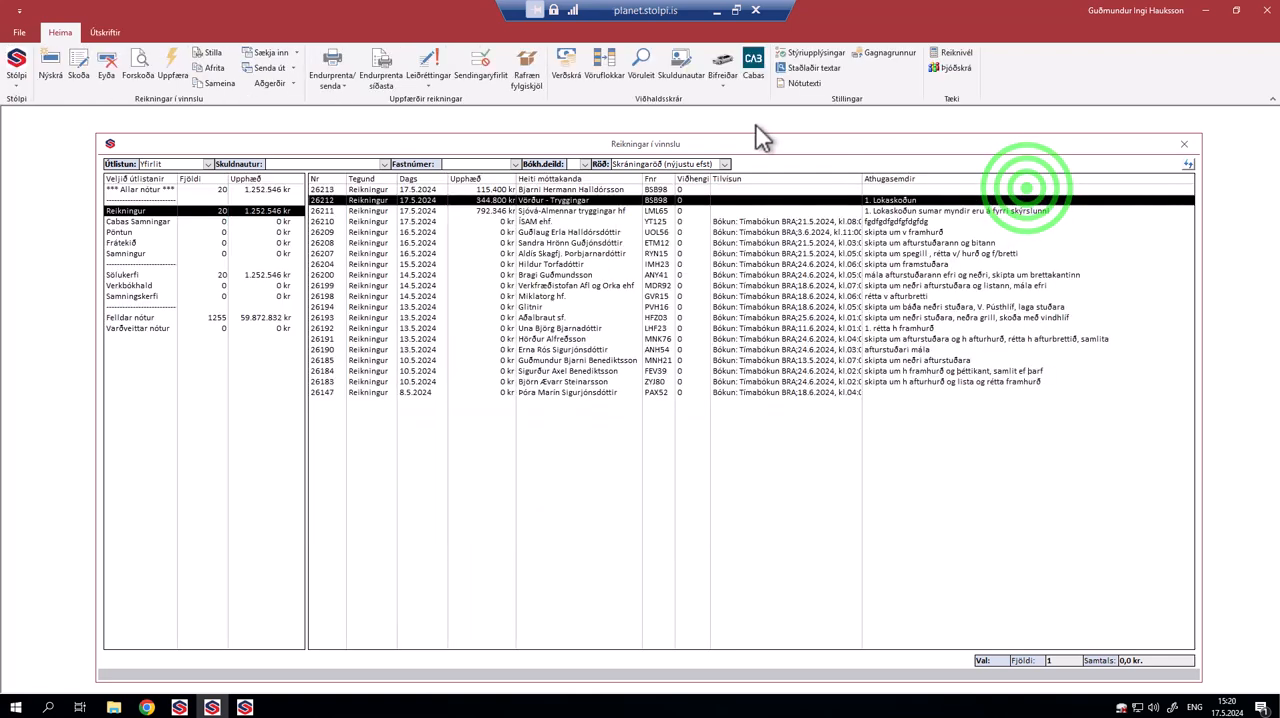
Open the CABAS web service settings and examine the accounting keys available for the BodyRepair item, leaving its key as it is
click(752, 60)
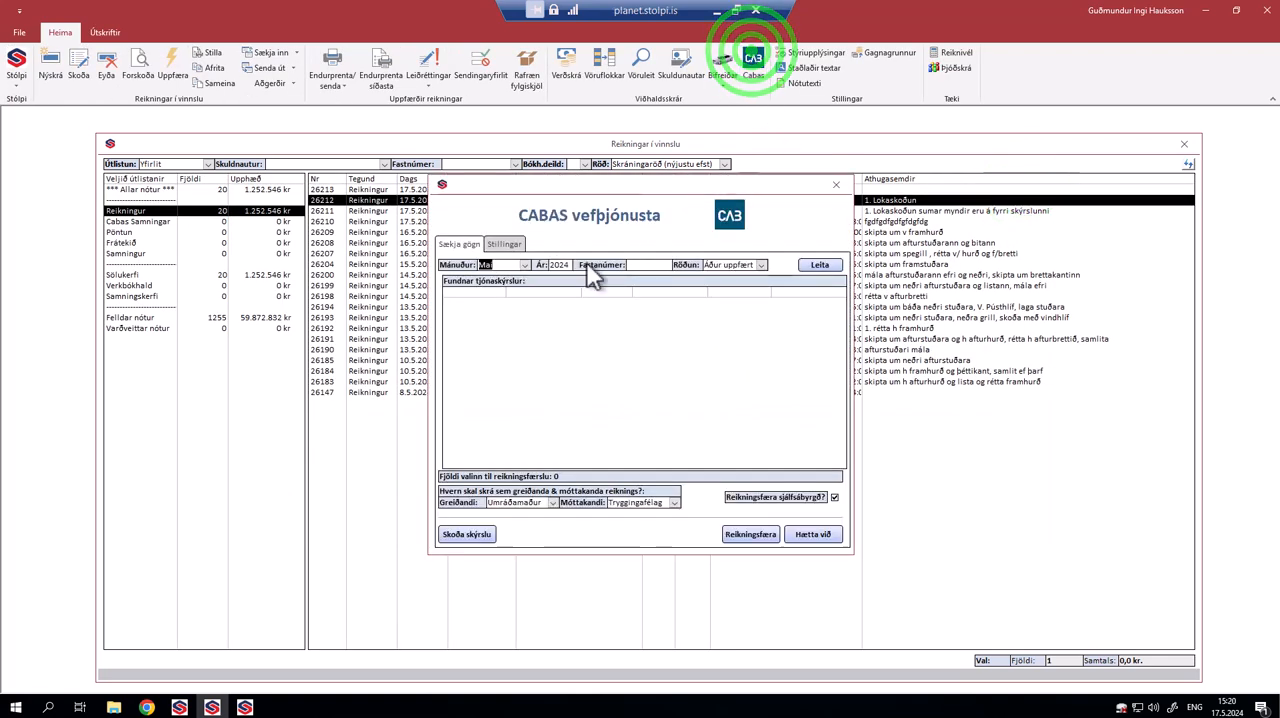
click(506, 245)
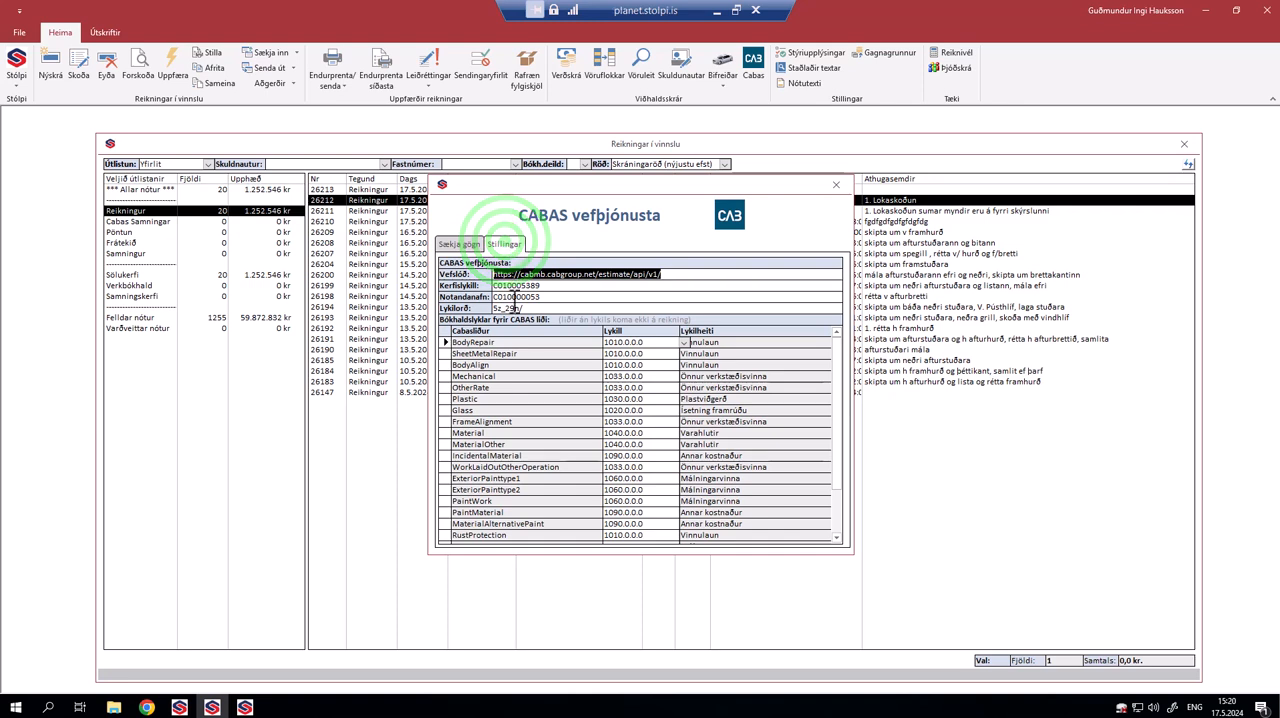
click(507, 340)
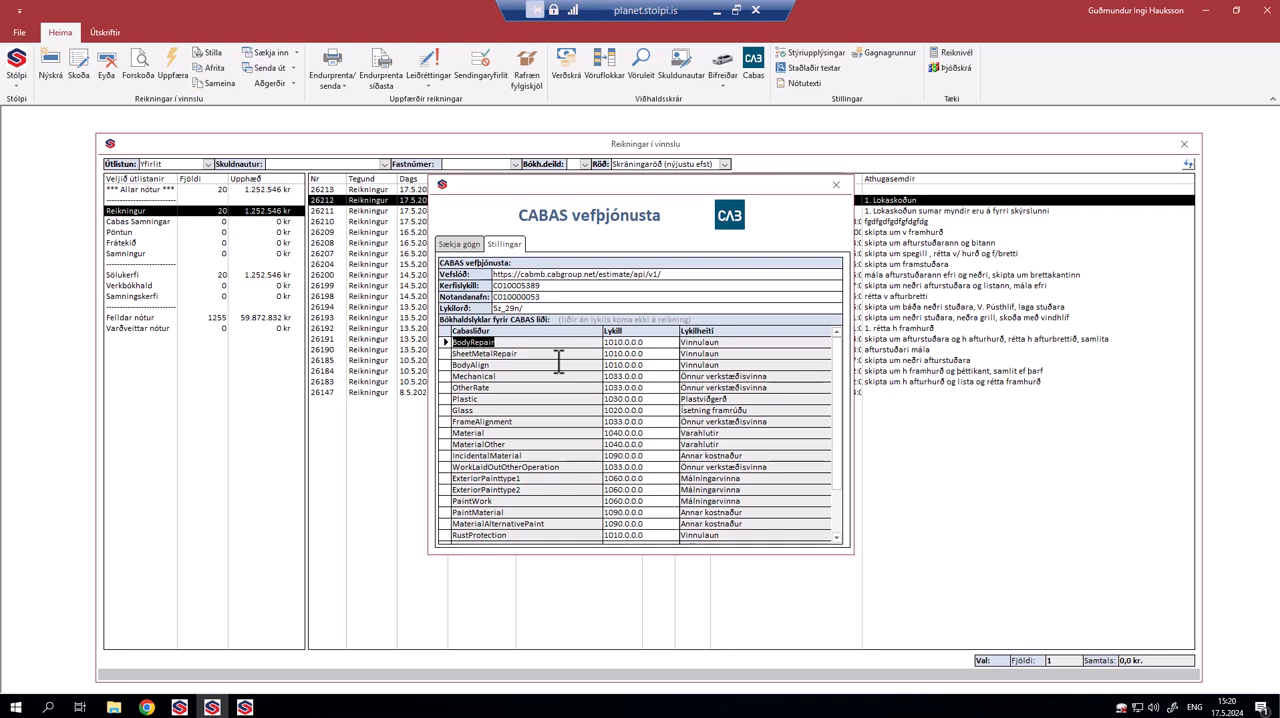
click(718, 341)
click(682, 342)
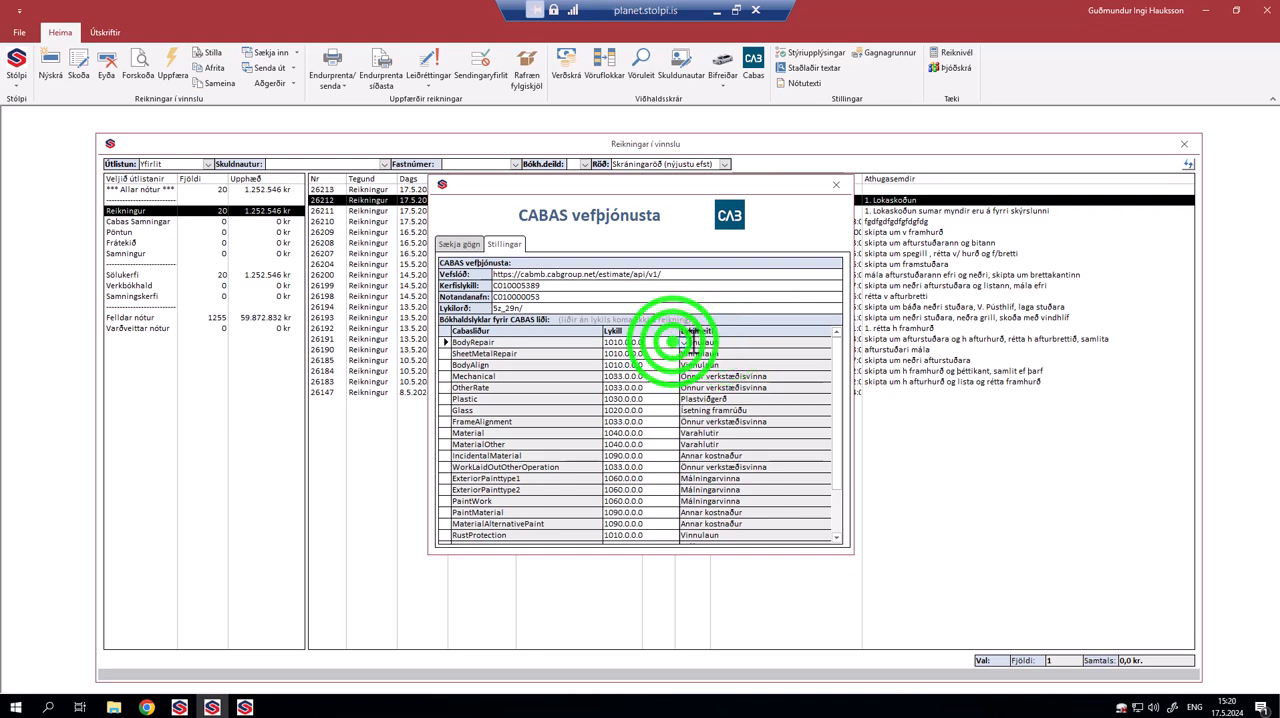
click(511, 341)
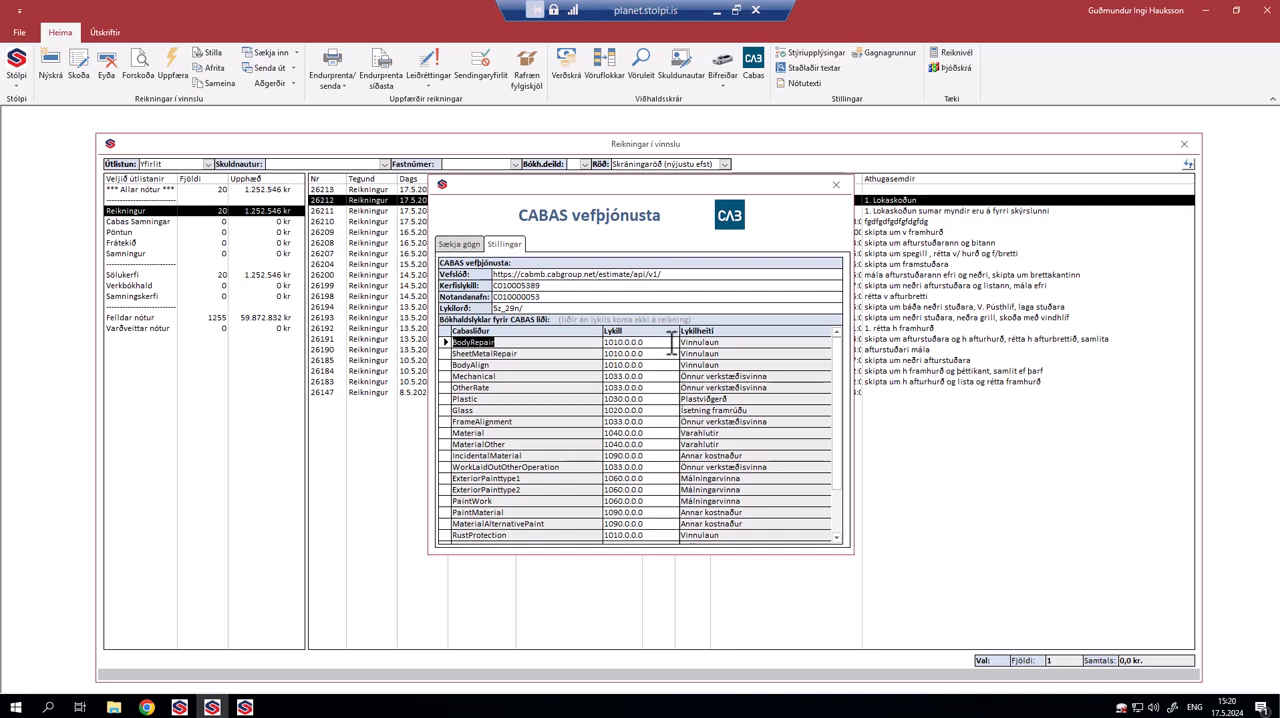
click(667, 341)
click(684, 343)
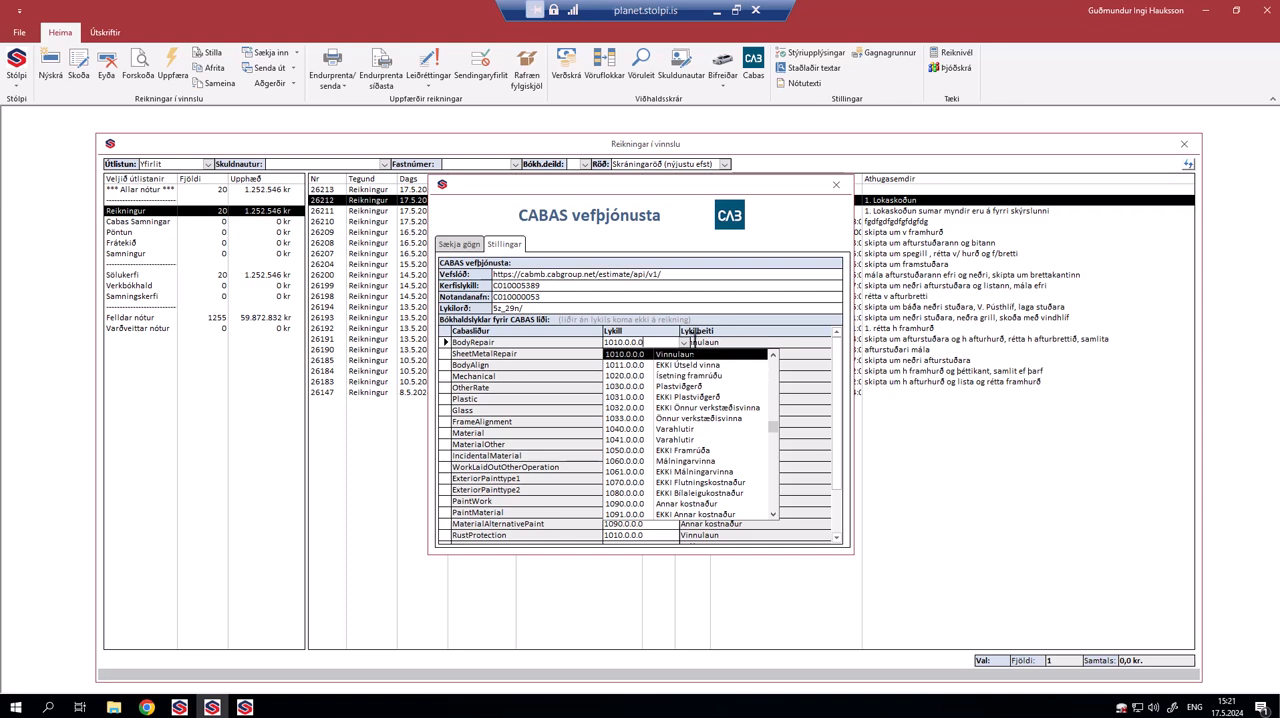
click(686, 342)
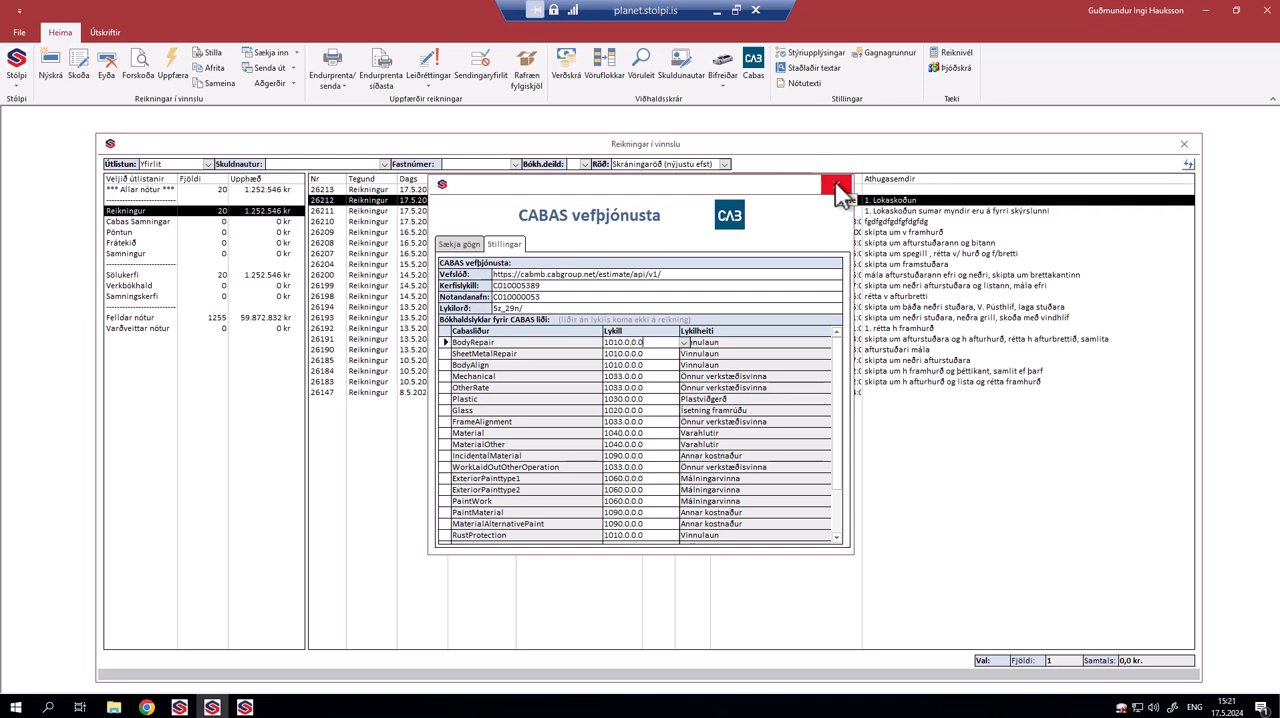
Examine the Notandanafn and Lykilorð fields and look through the CABAS item key list in the settings
double_click(545, 296)
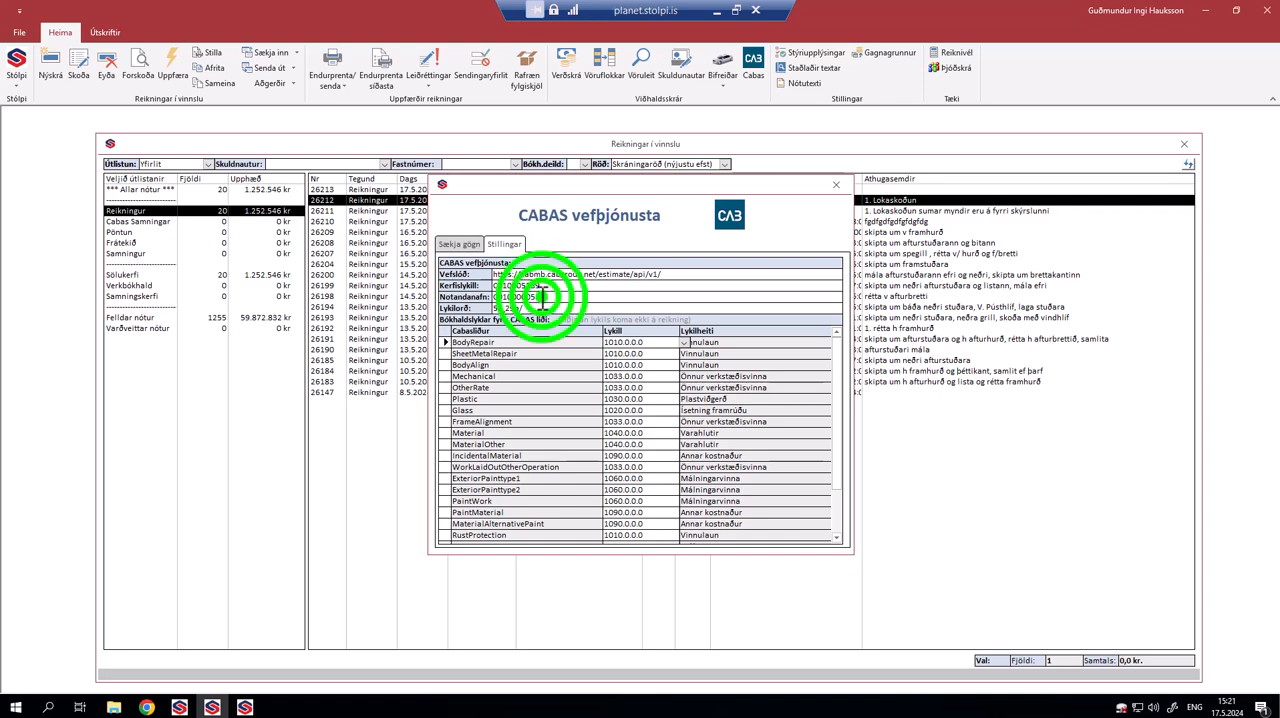
double_click(522, 308)
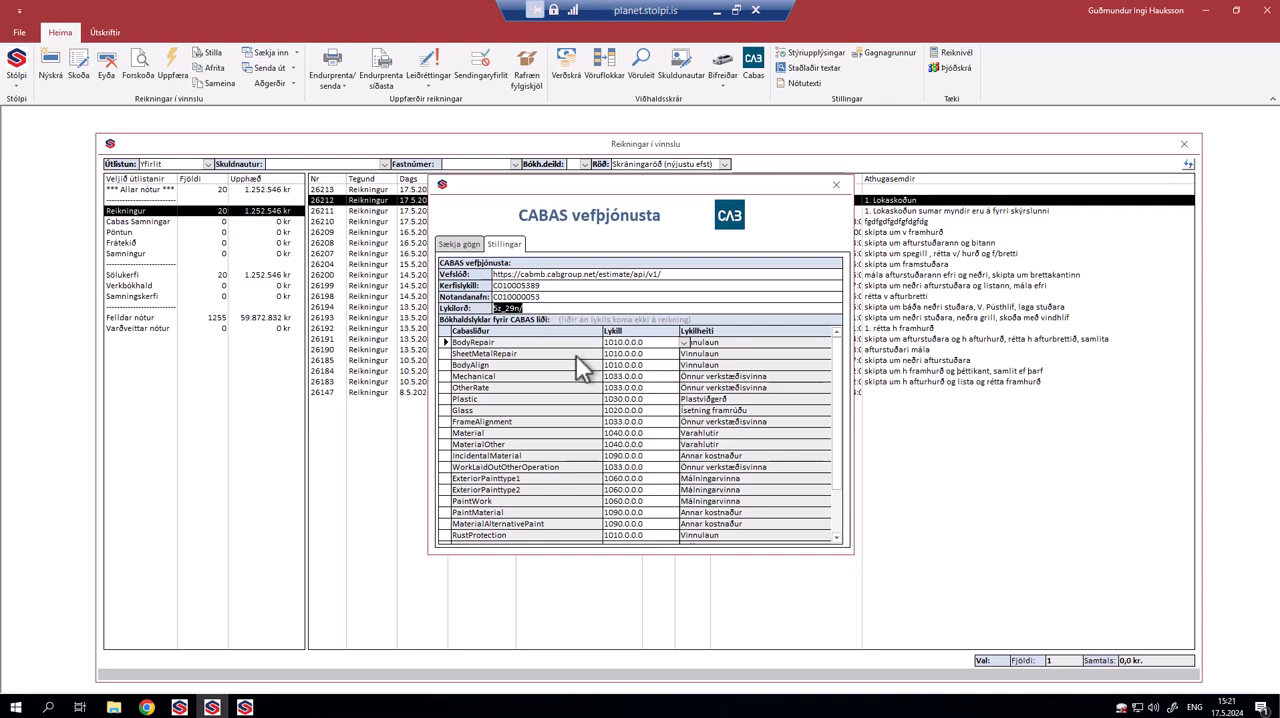
drag(548, 296, 494, 299)
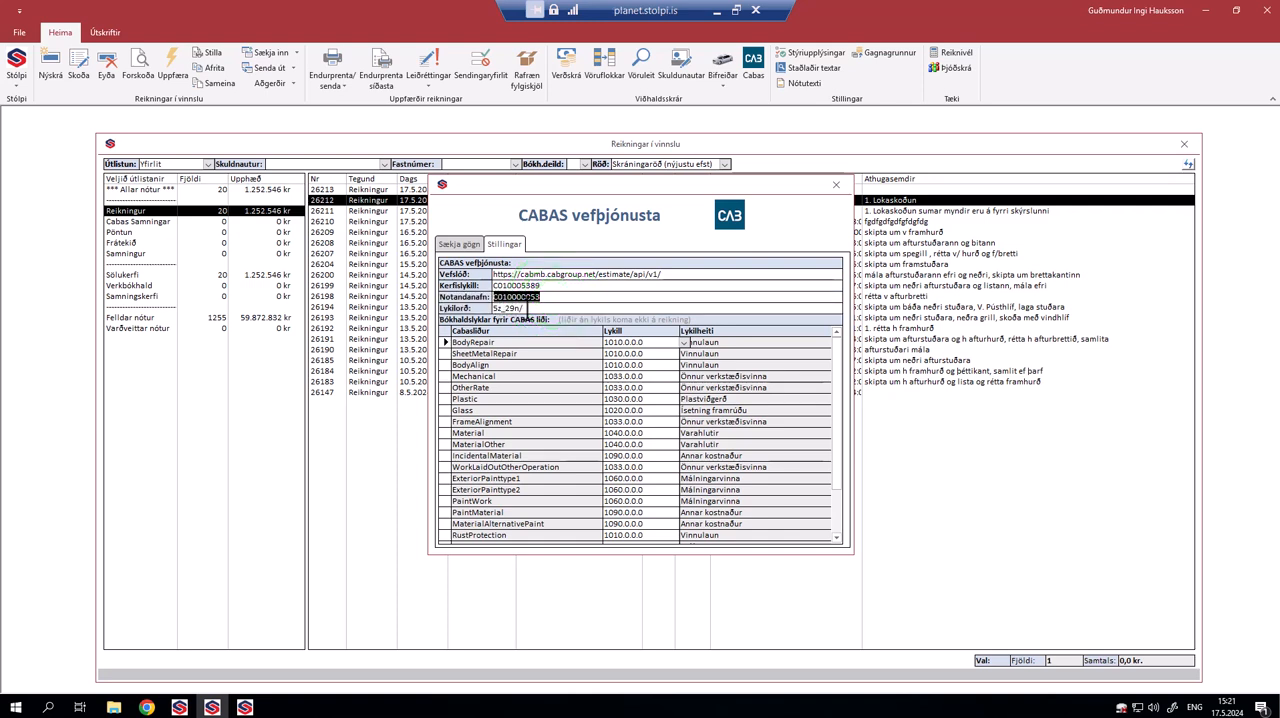
scroll(514, 451, down, 1)
scroll(516, 458, up, 1)
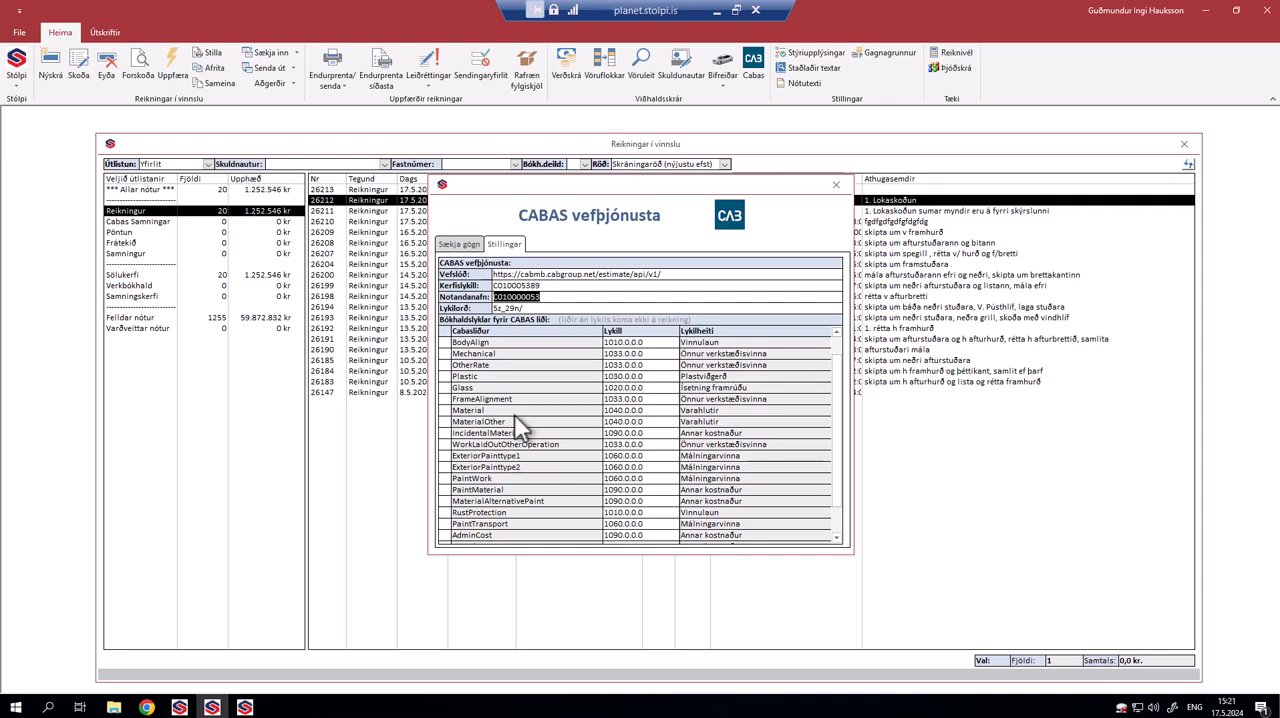
drag(555, 297, 492, 297)
Check the key assignments of Material and MaterialOther, revisit the login fields, and close the CABAS dialog
click(474, 421)
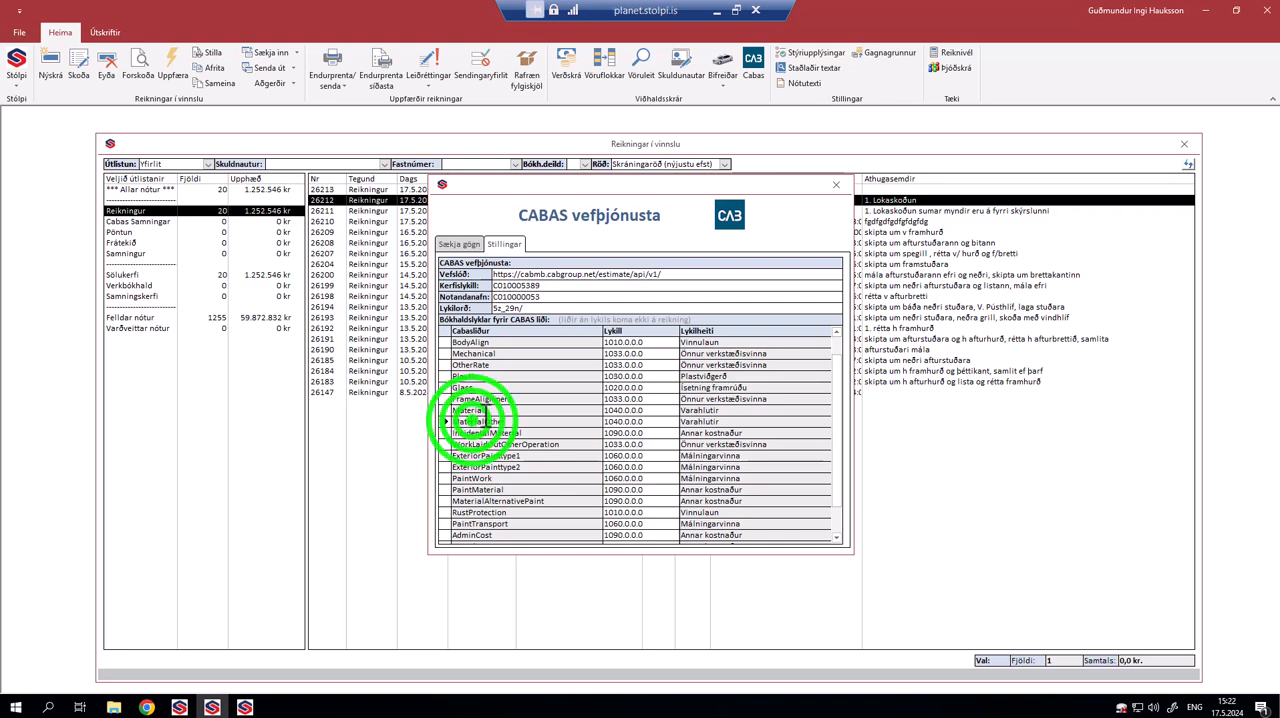
click(468, 410)
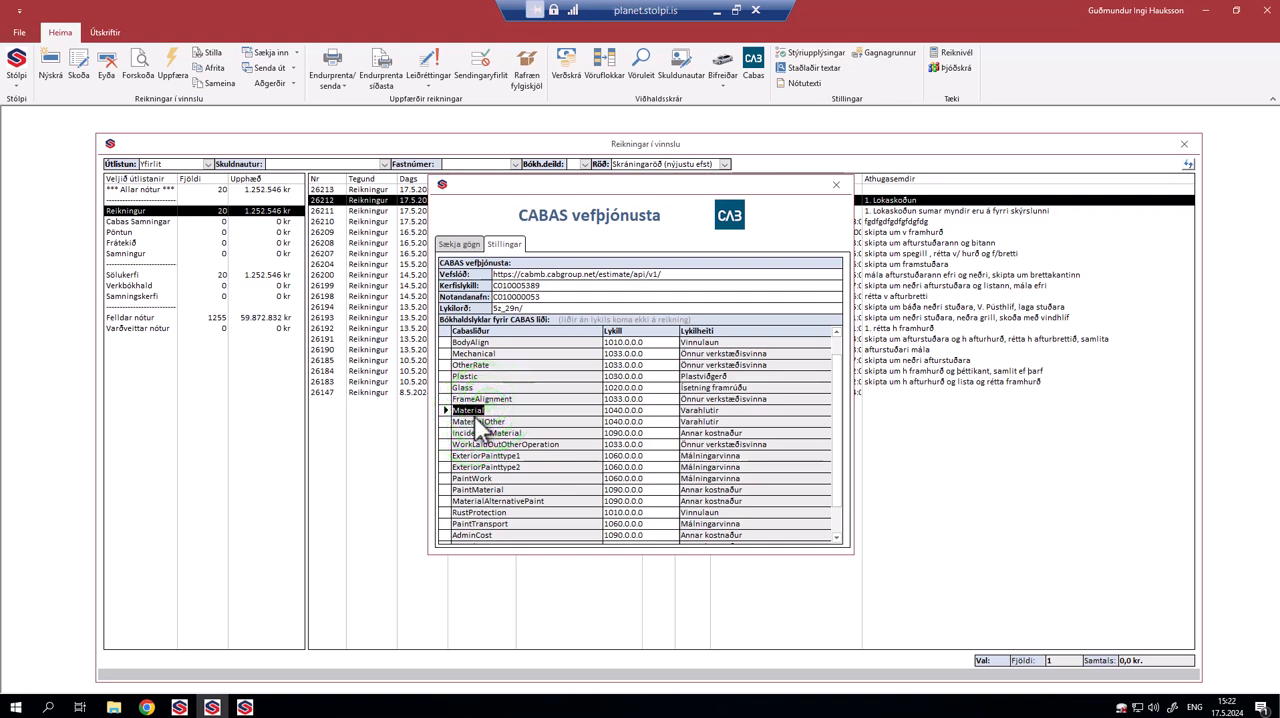
drag(513, 420, 464, 421)
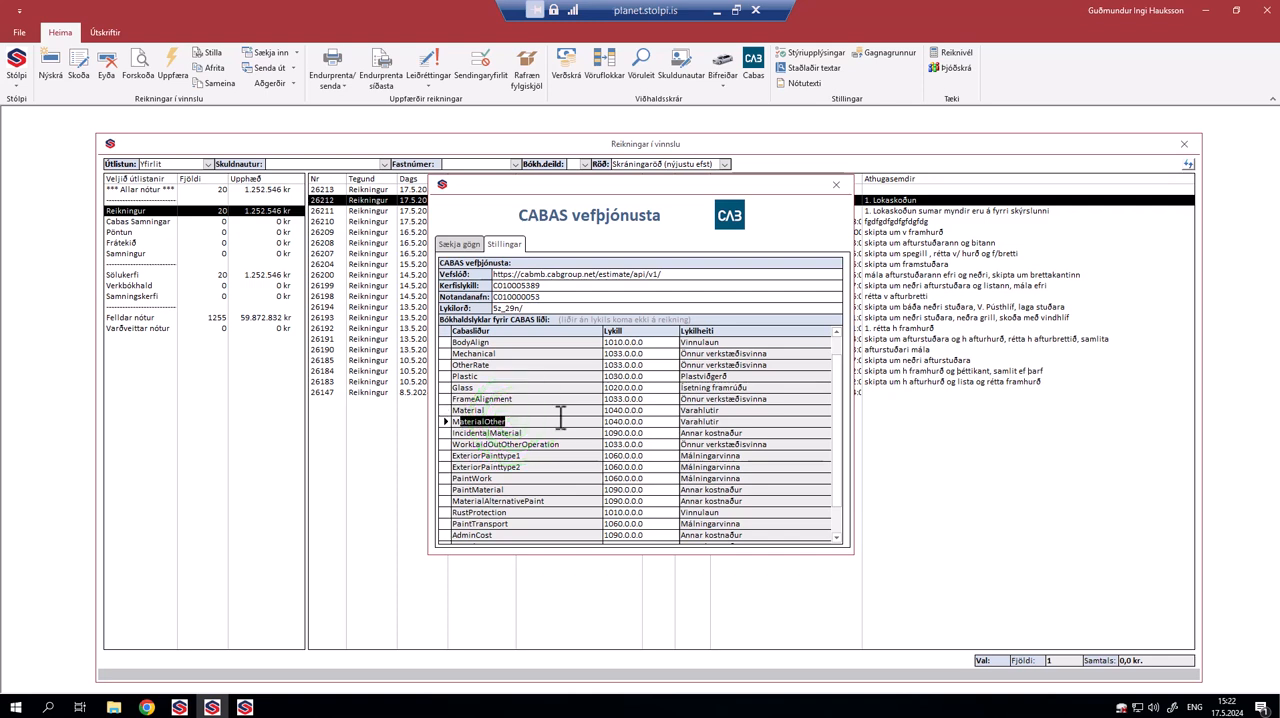
click(727, 421)
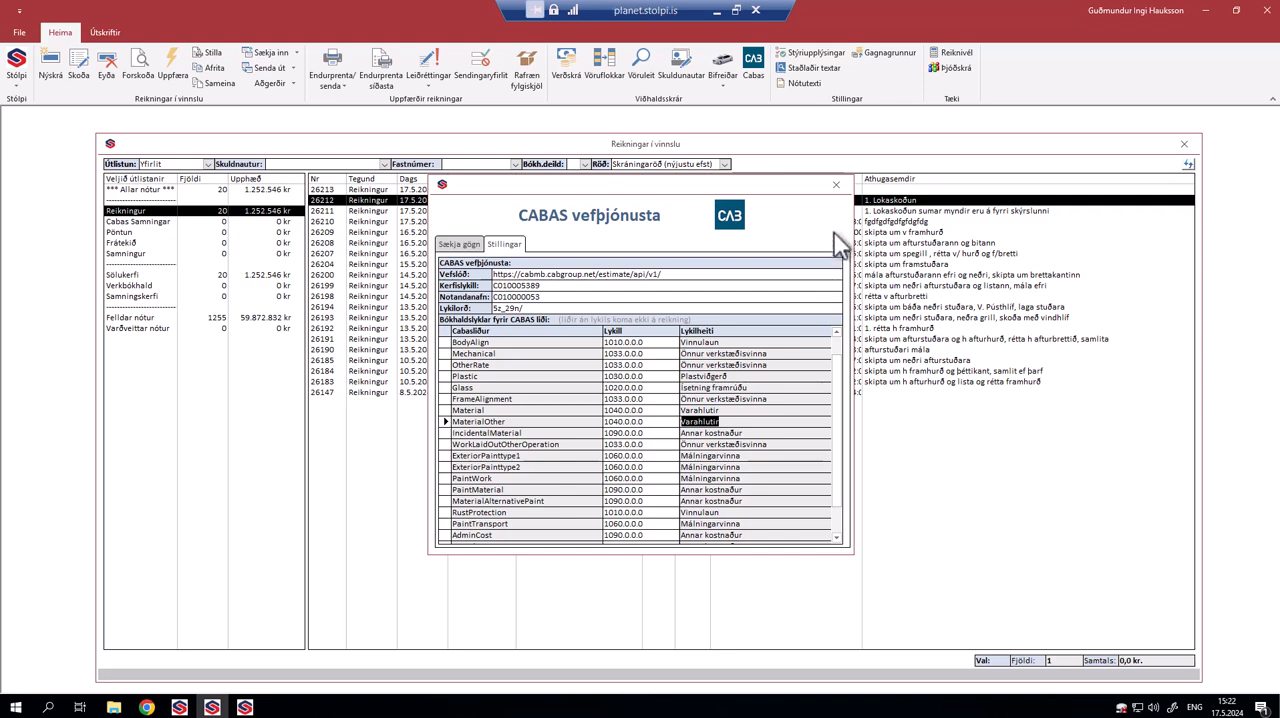
drag(551, 296, 497, 308)
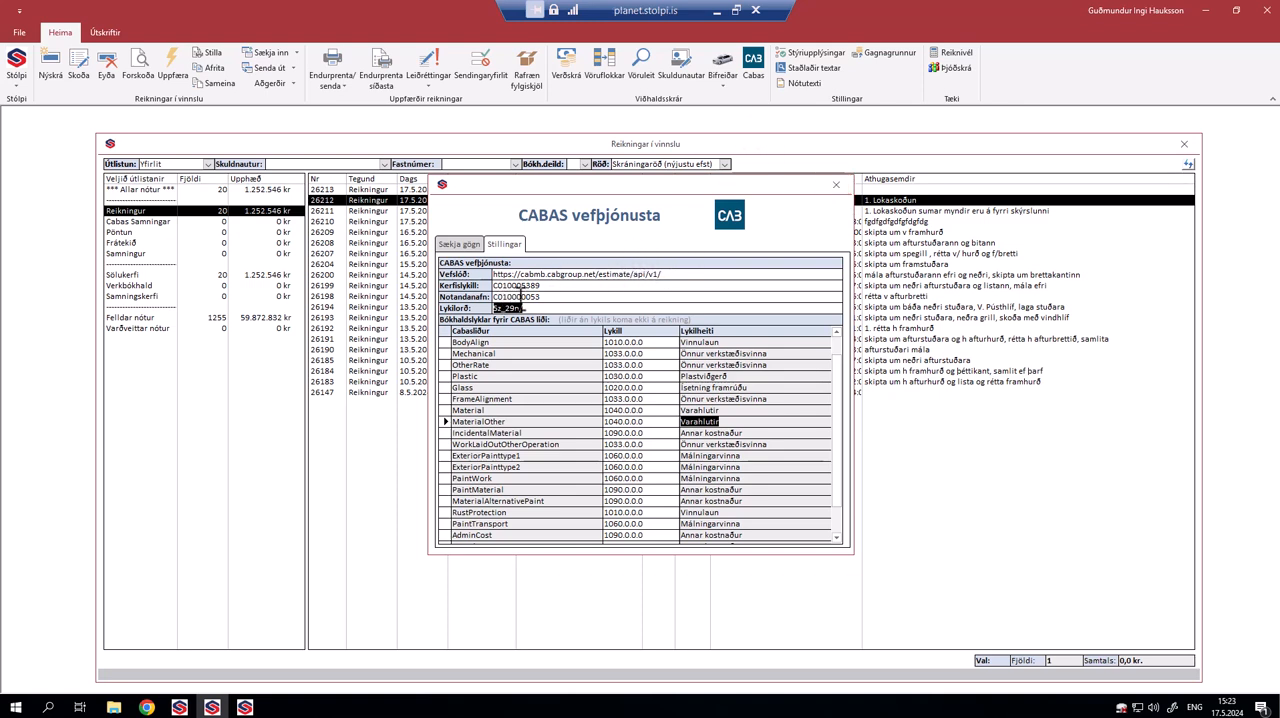
drag(541, 296, 528, 296)
click(836, 185)
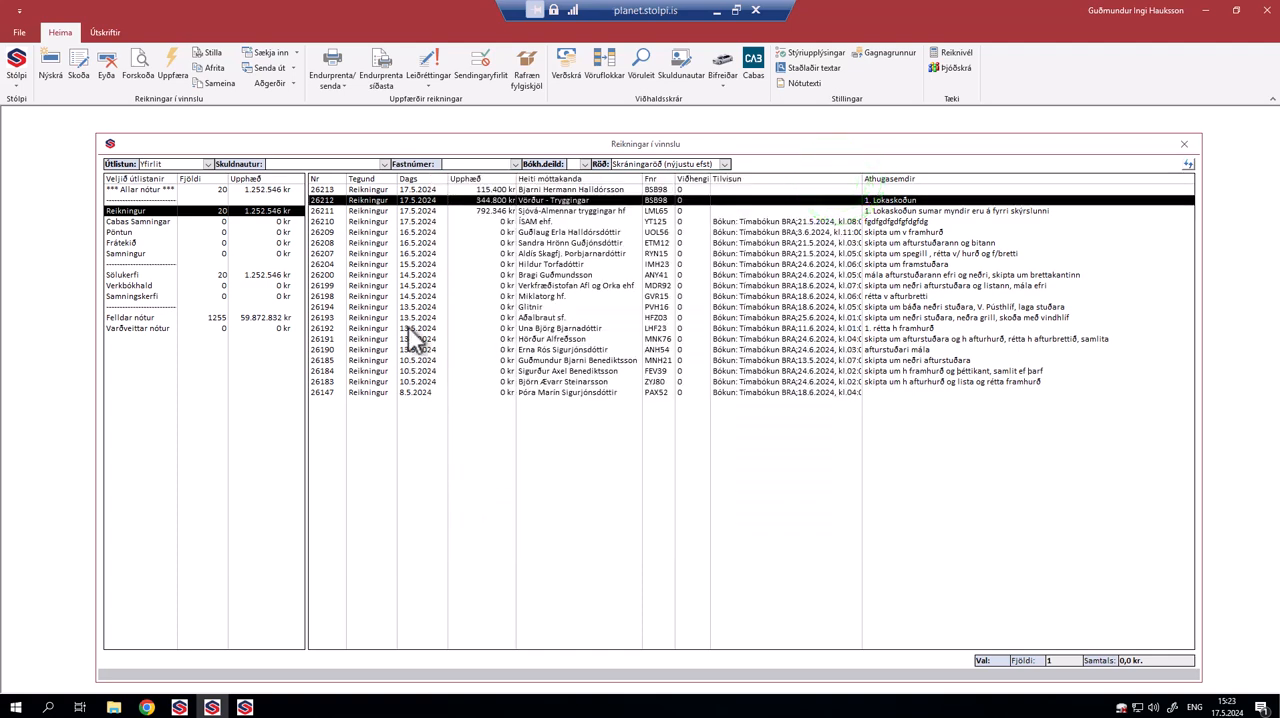
double_click(475, 201)
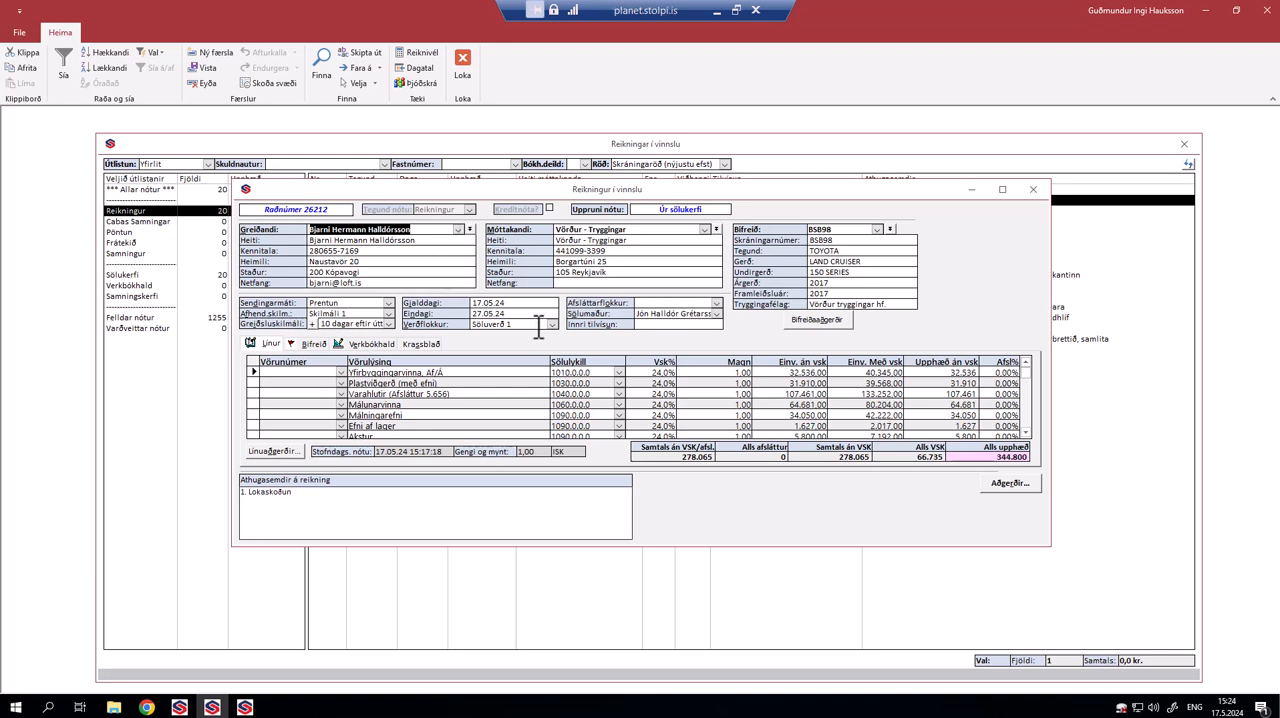
click(366, 283)
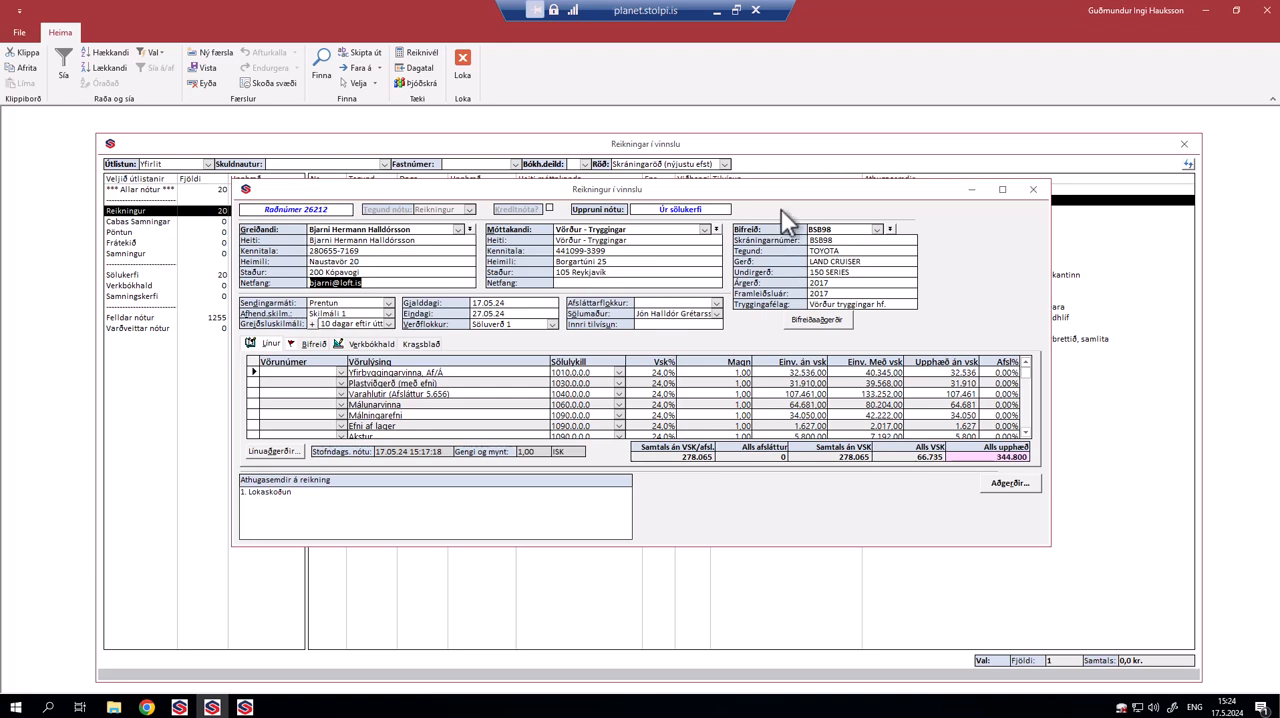
click(888, 229)
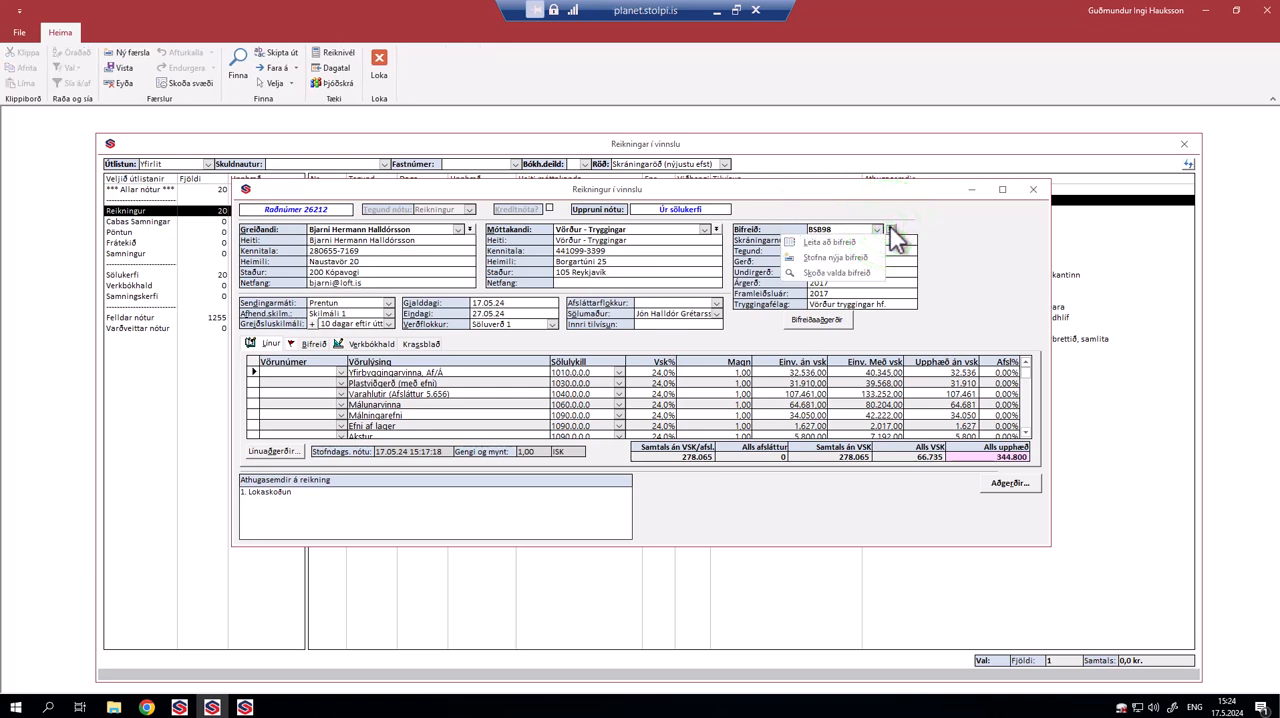
click(458, 229)
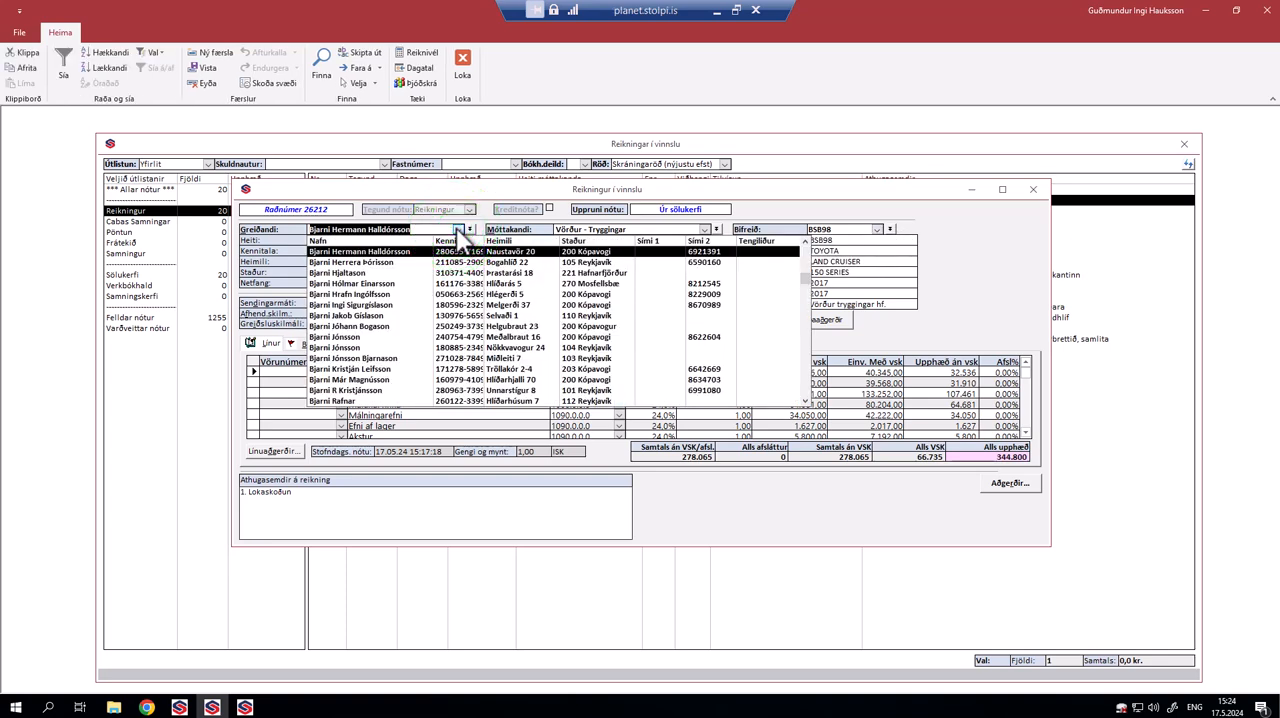
click(458, 229)
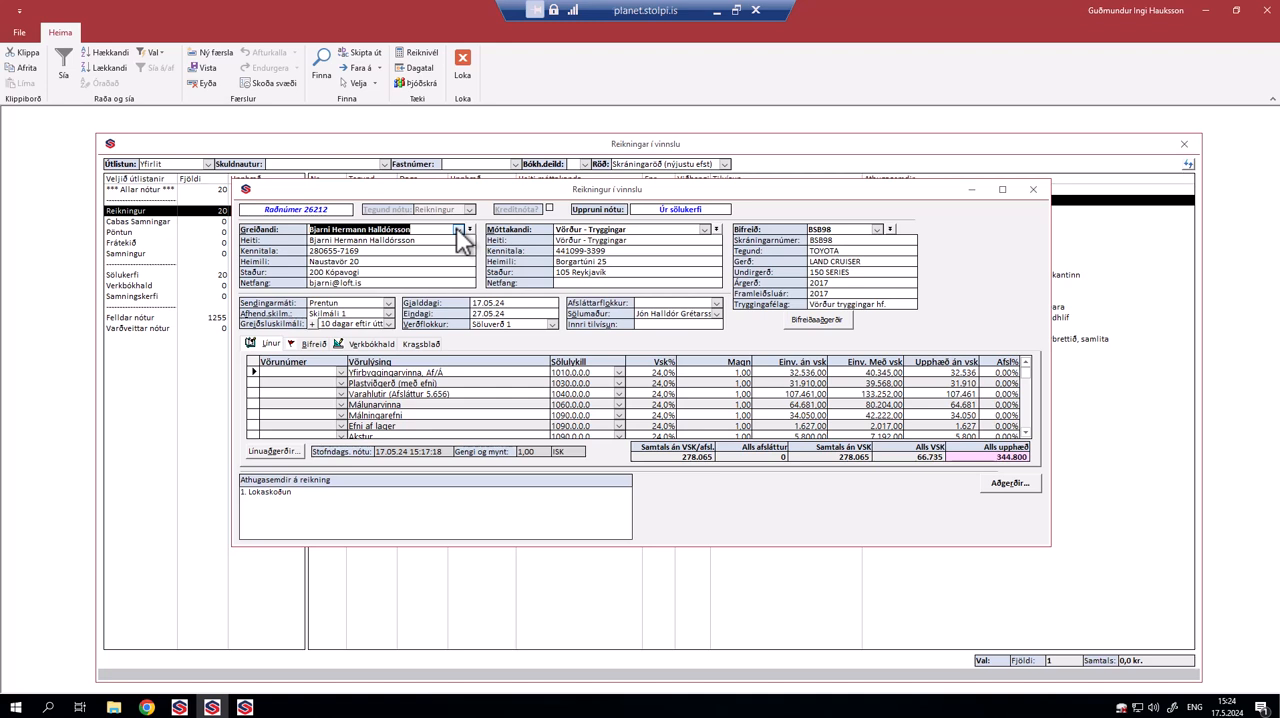
View the selected payer's customer record from the invoice, look over its general information, and close it
click(470, 229)
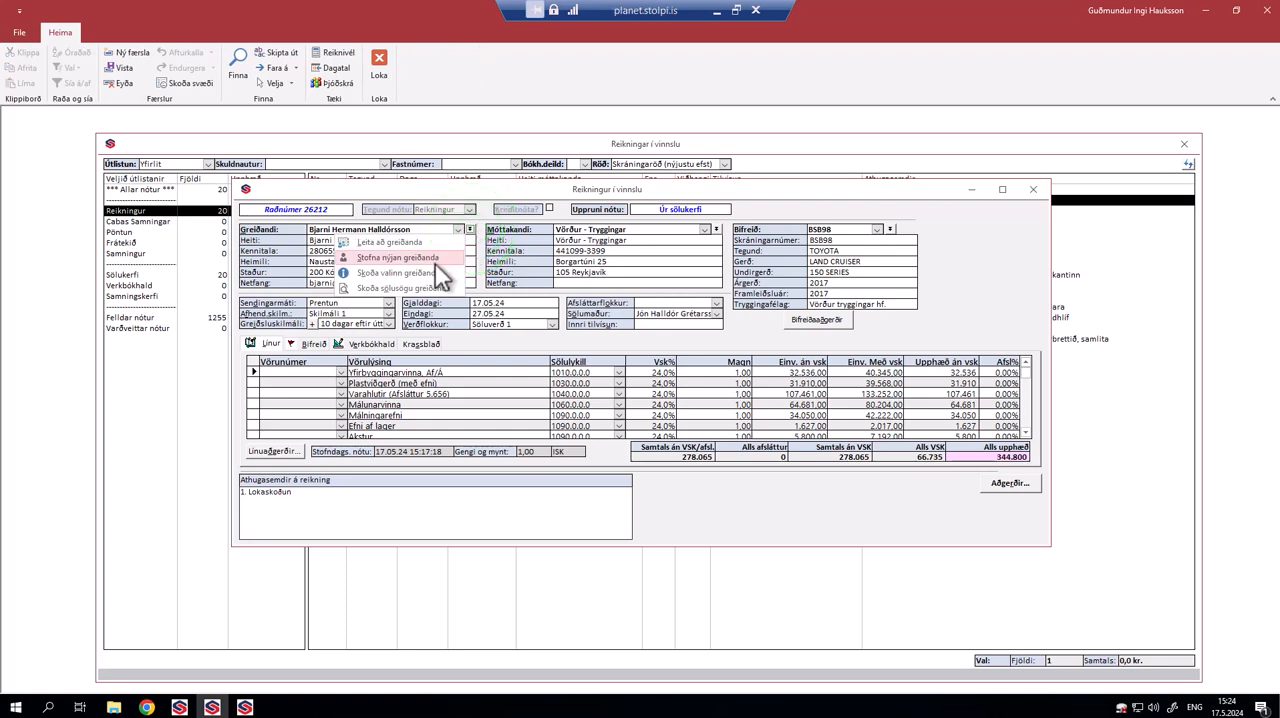
click(428, 278)
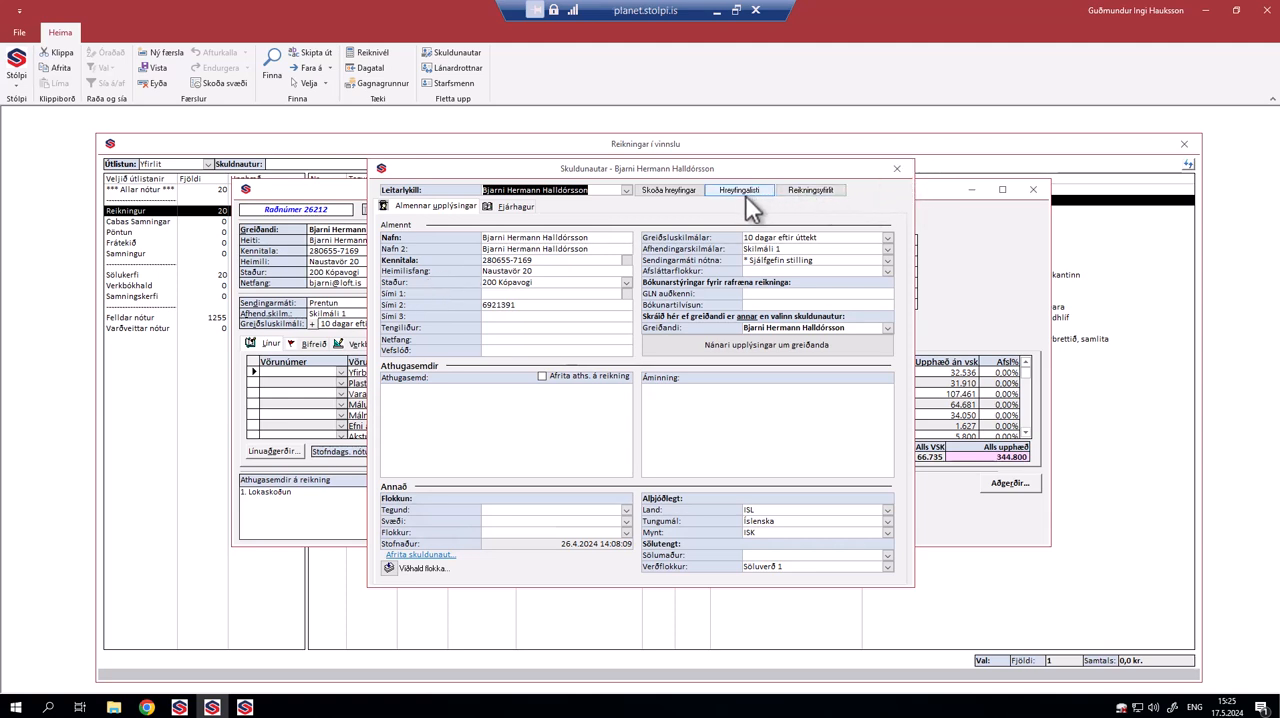
click(670, 203)
click(896, 168)
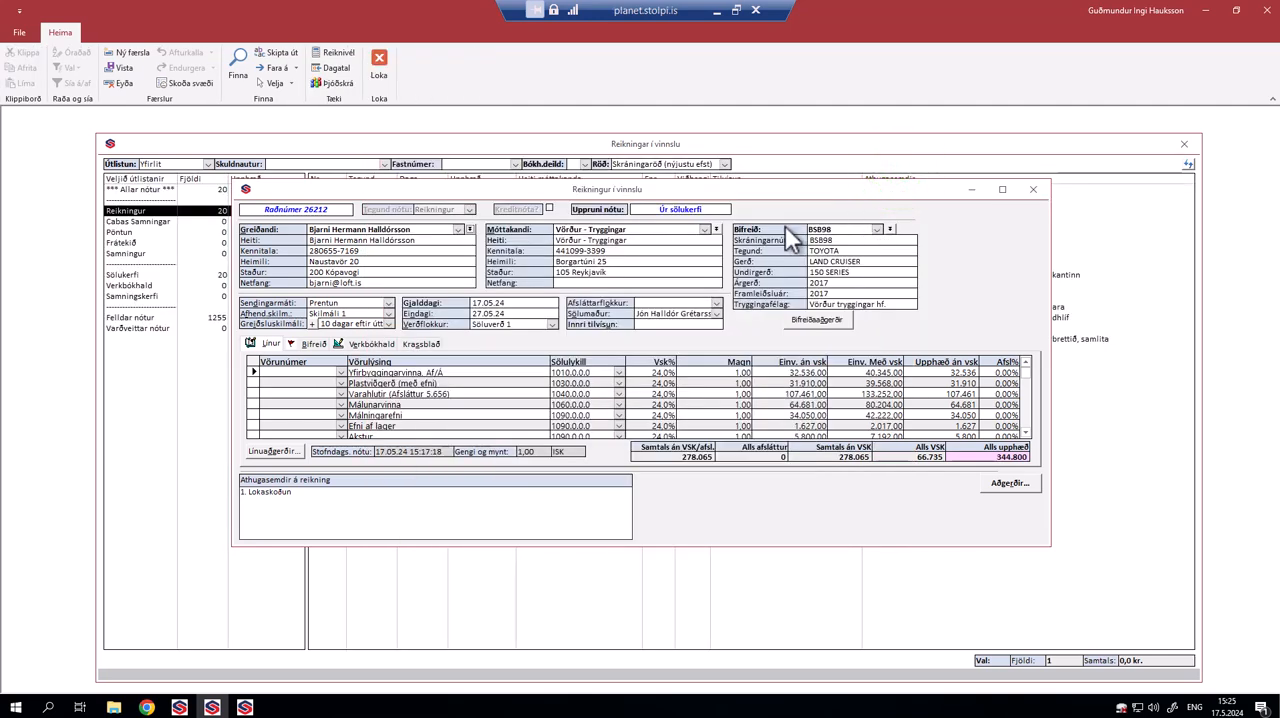
Reopen the selected payer's customer record from the invoice and allow editing of its details at the Athugasemd field
click(469, 230)
click(430, 272)
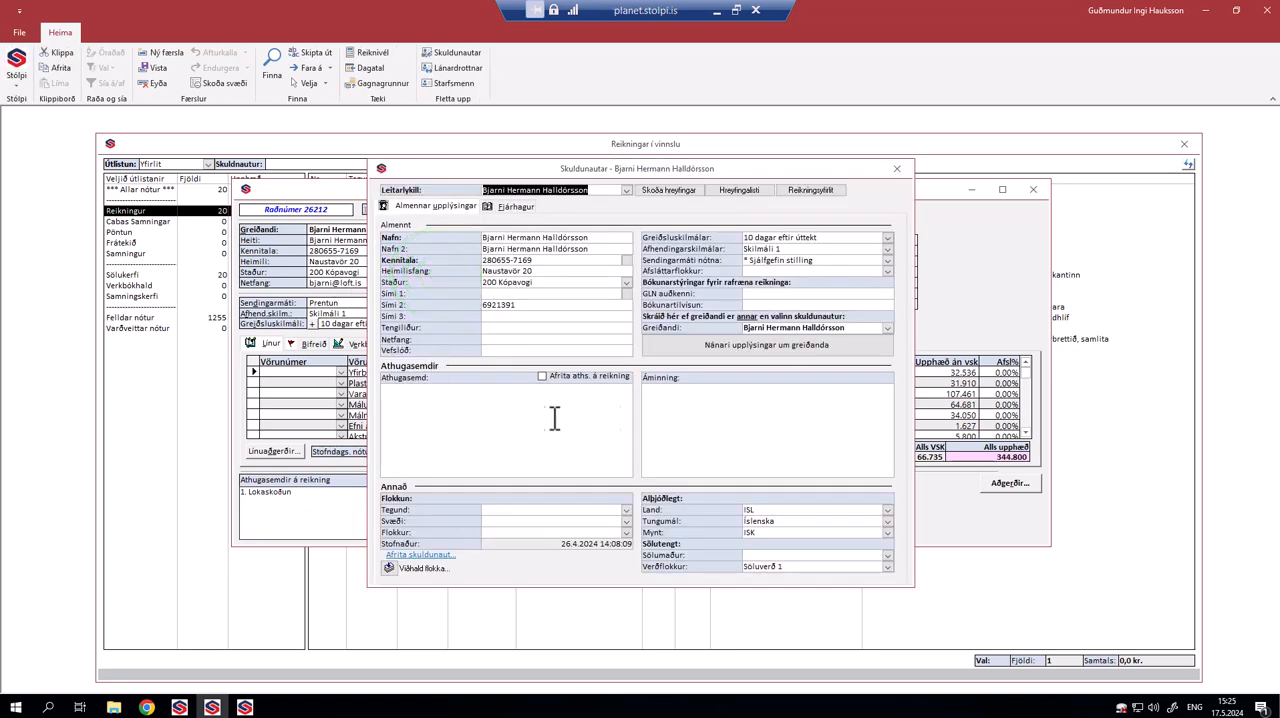
click(428, 398)
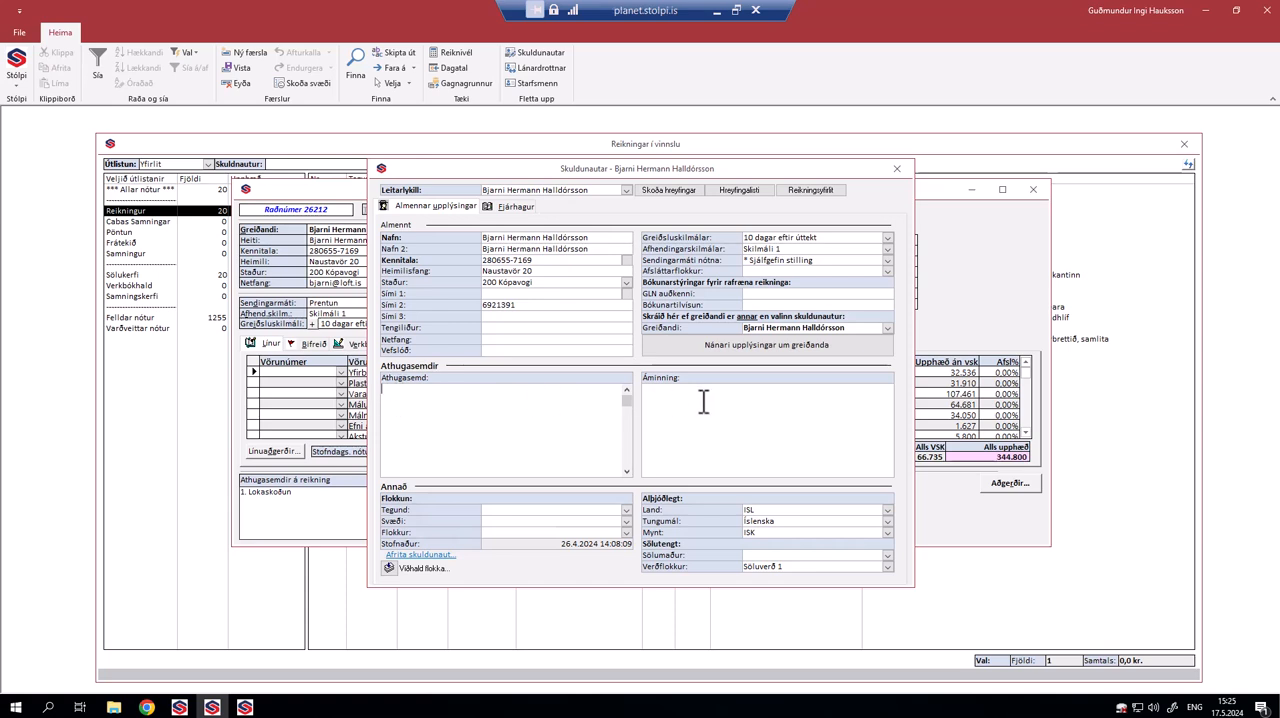
click(436, 392)
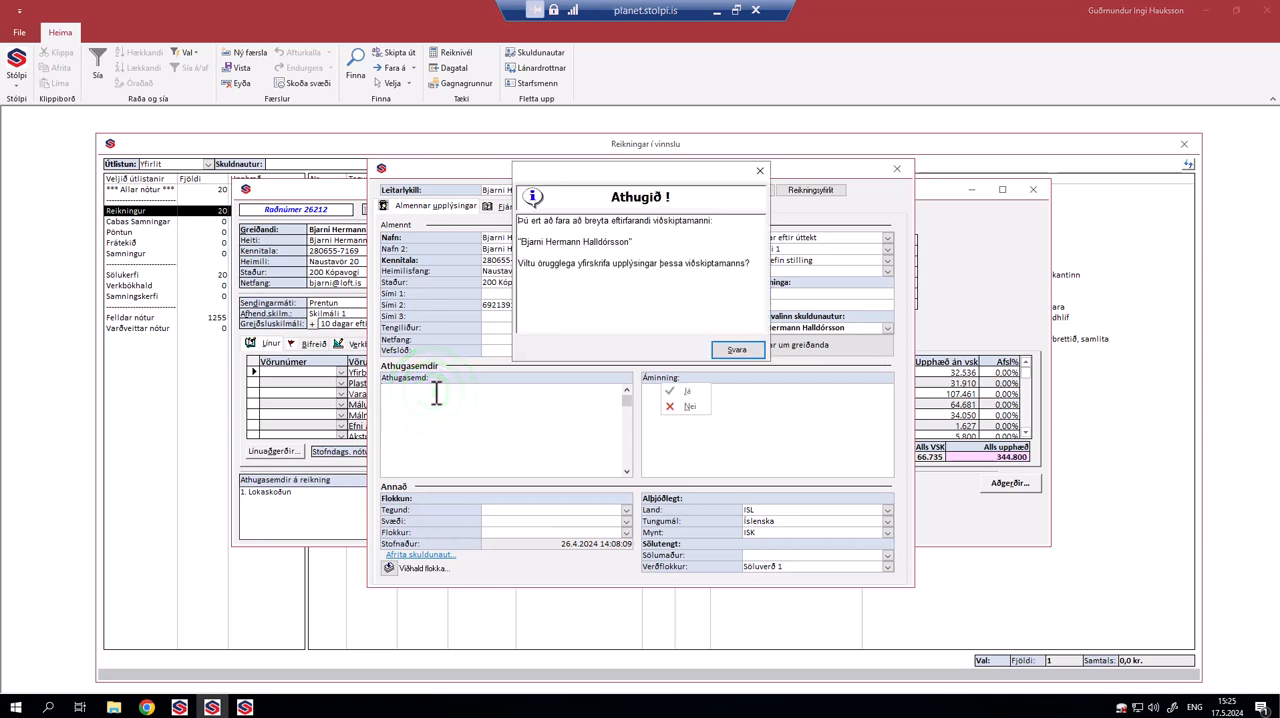
click(676, 392)
Try out sample text in the payer's Athugasemd field and erase it again
text(ererwerwerwer)
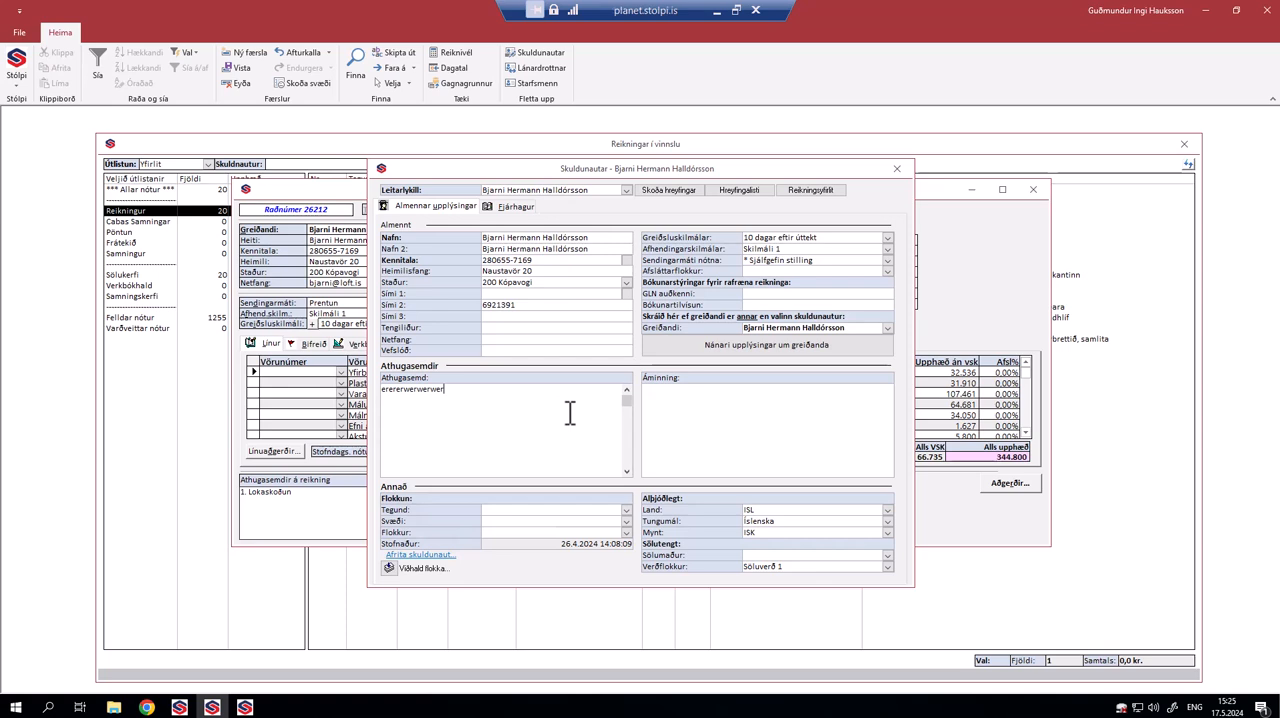
key(BackSpace)
key(BackSpace)
key(BackSpace)
key(BackSpace)
key(BackSpace)
key(BackSpace)
key(BackSpace)
key(BackSpace)
key(BackSpace)
key(BackSpace)
key(BackSpace)
key(BackSpace)
key(BackSpace)
key(BackSpace)
key(BackSpace)
Enter "dfsdfsdfsdf" as the Áminning text in the payer's customer record
click(656, 390)
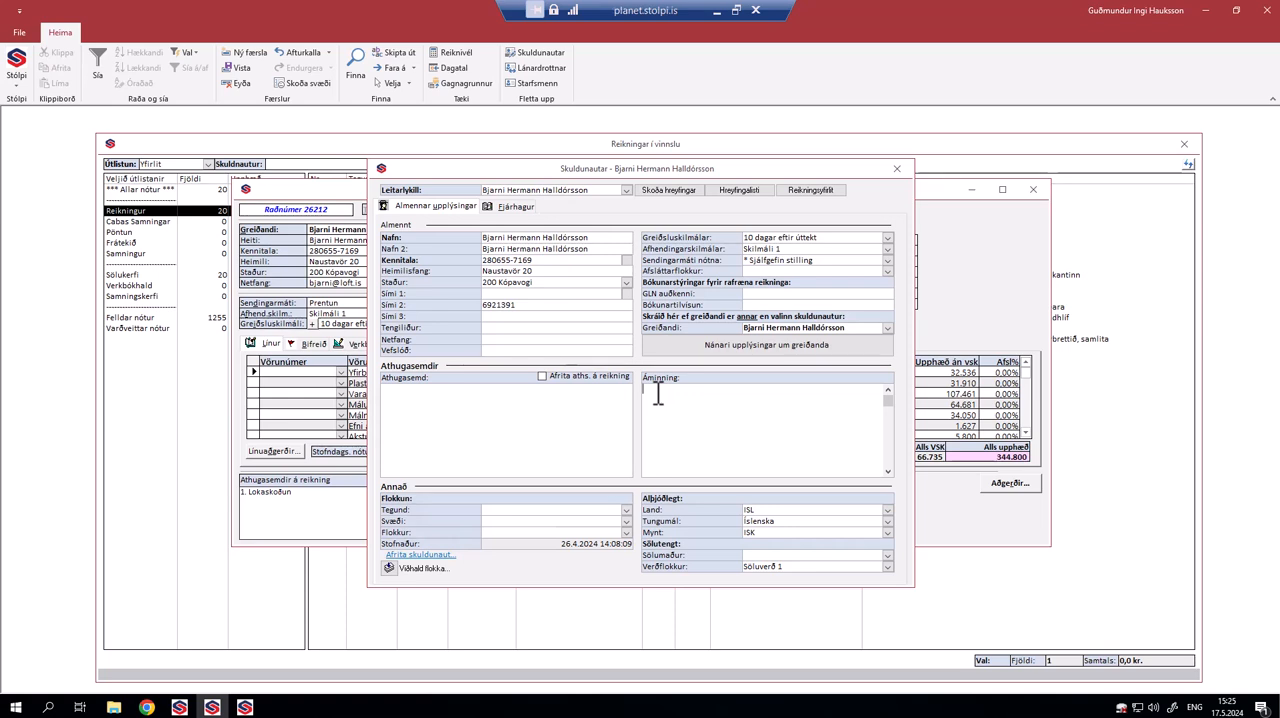
text(dfsdfsdfsdf)
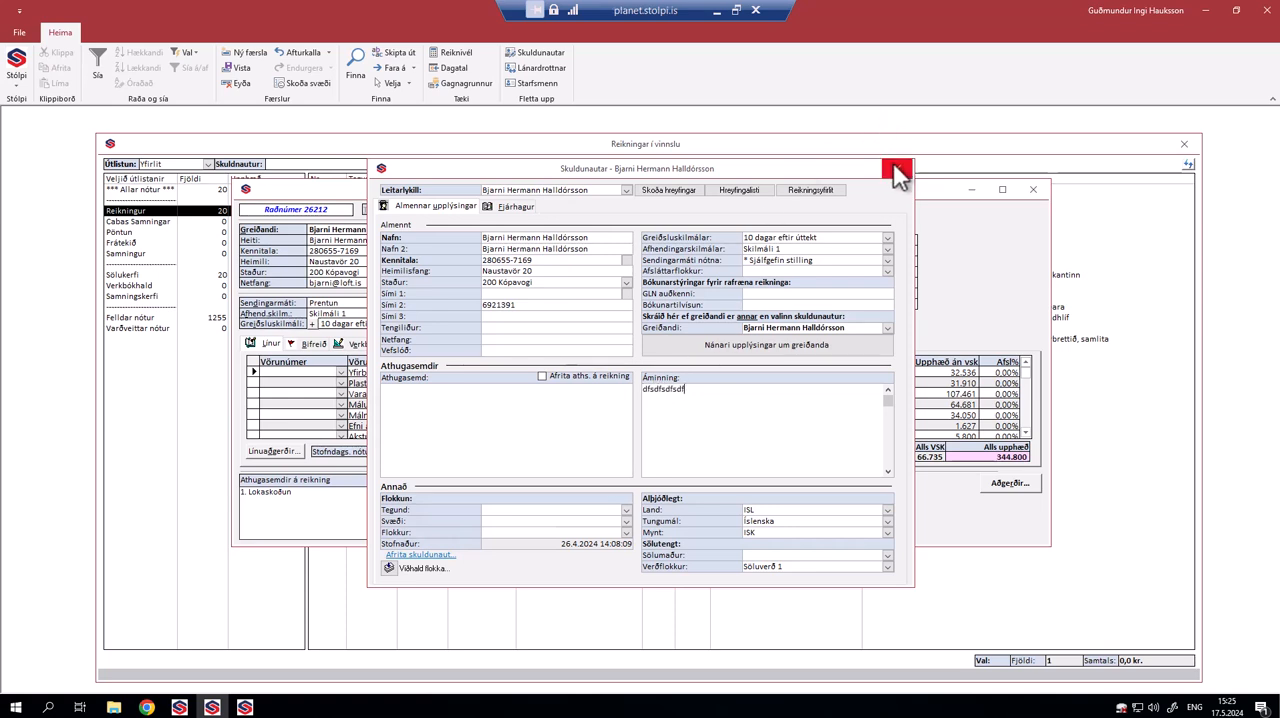
Close the payer's customer record, reselect the same customer as Greiðandi on the invoice, and dismiss the customer reminder
click(700, 388)
double_click(700, 388)
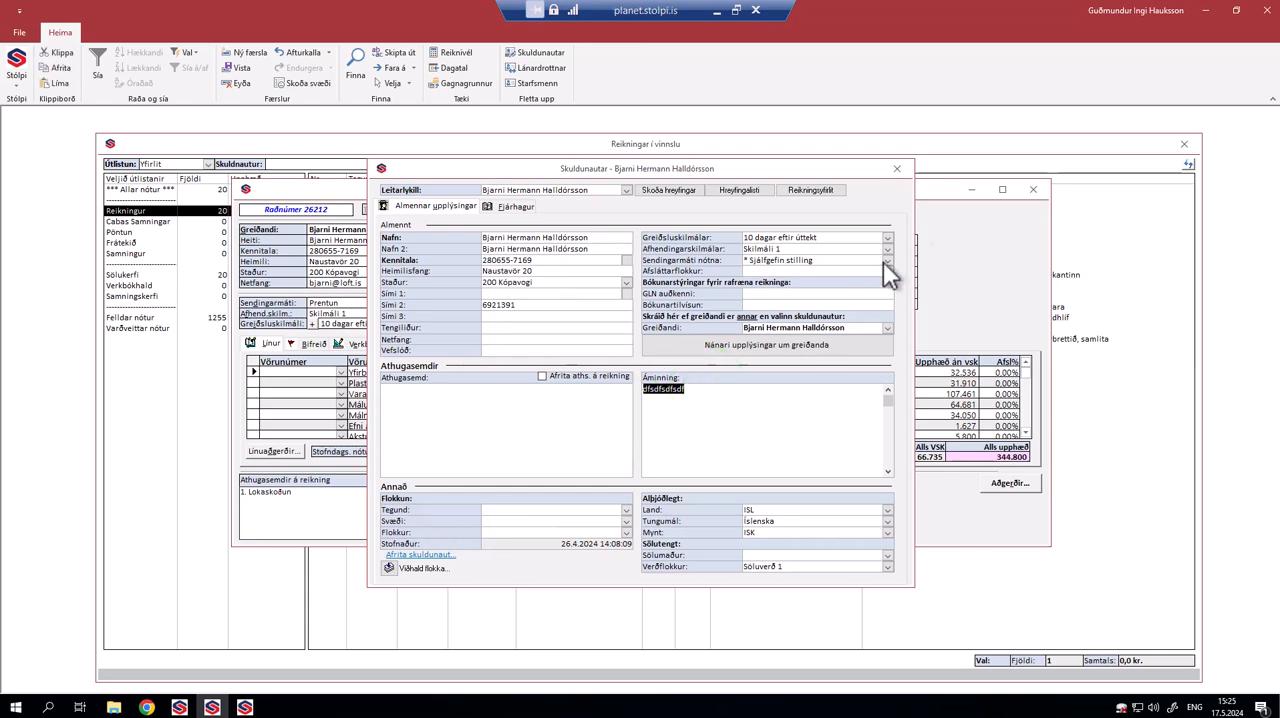
click(897, 169)
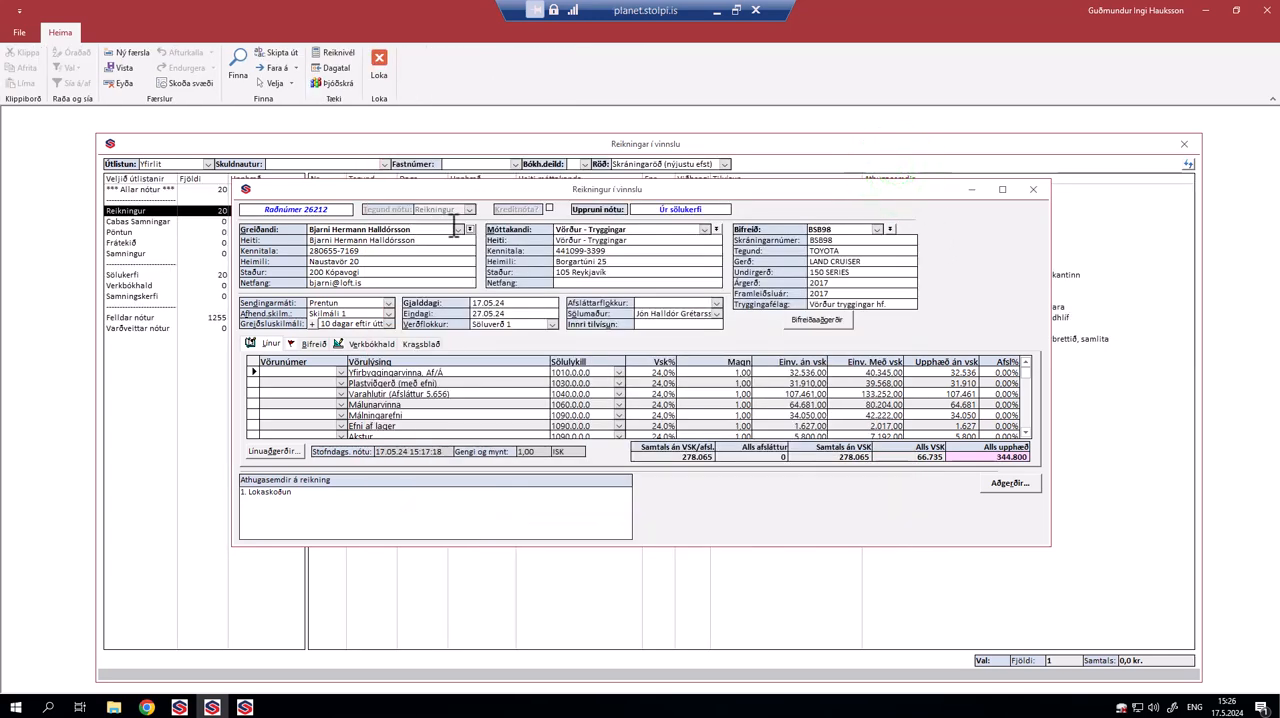
click(457, 229)
click(452, 251)
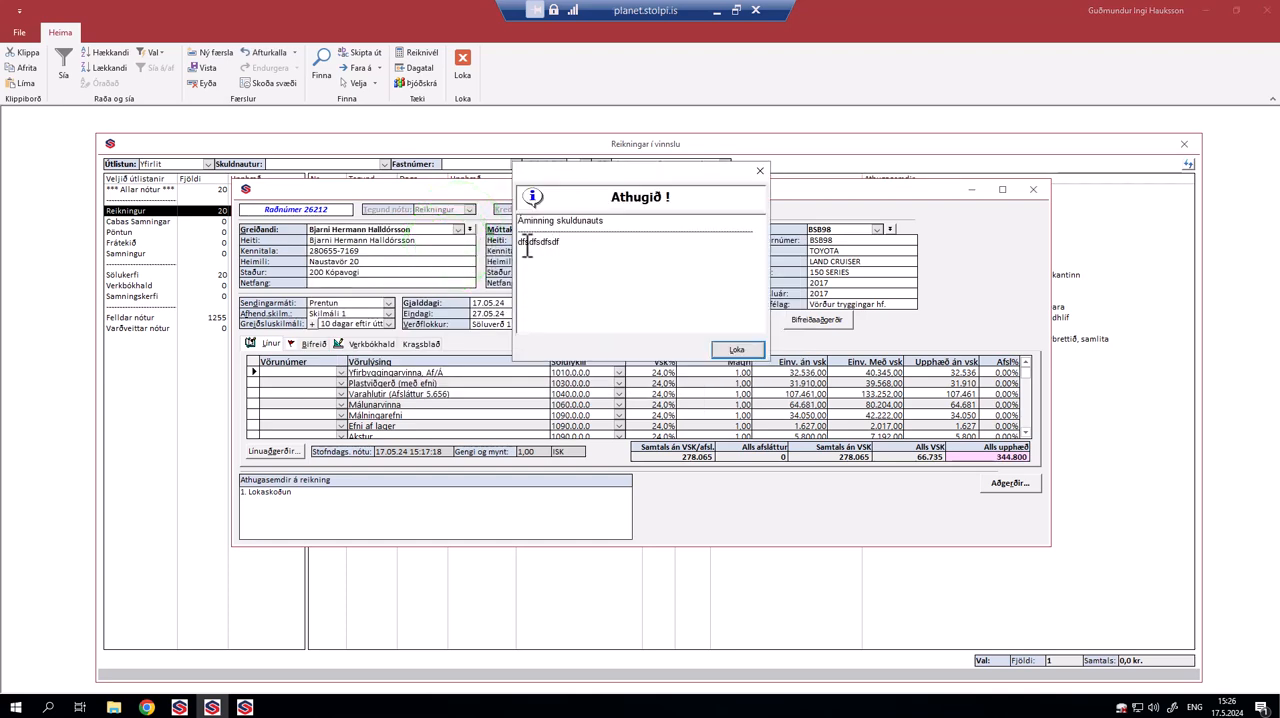
click(759, 170)
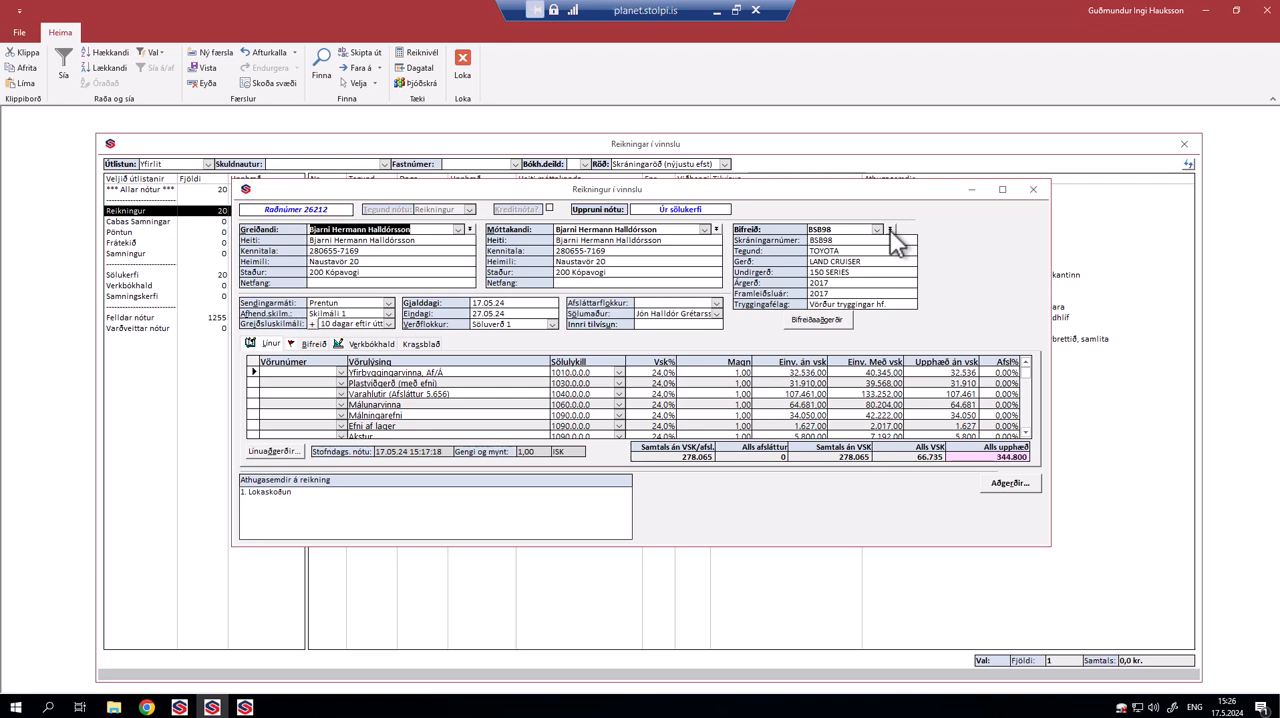
View the invoice's selected vehicle record and look through its general data, comments, mileage and inspection details, and further information
click(889, 229)
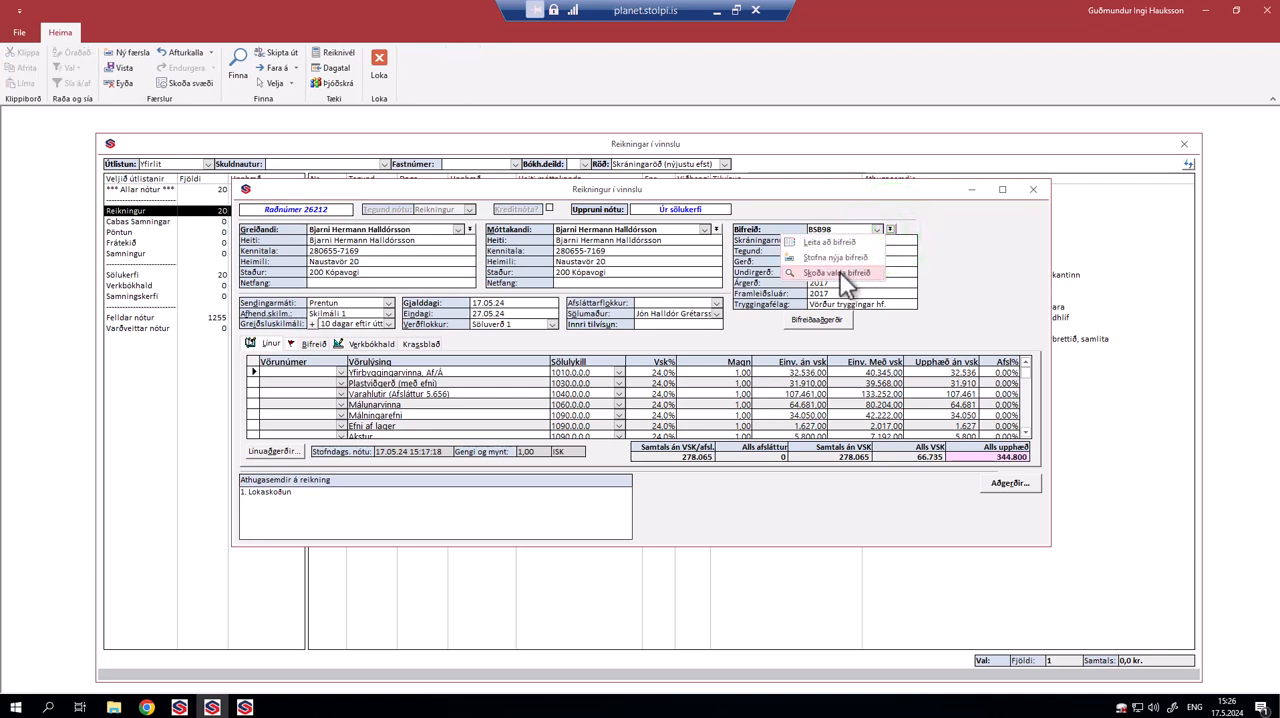
click(842, 274)
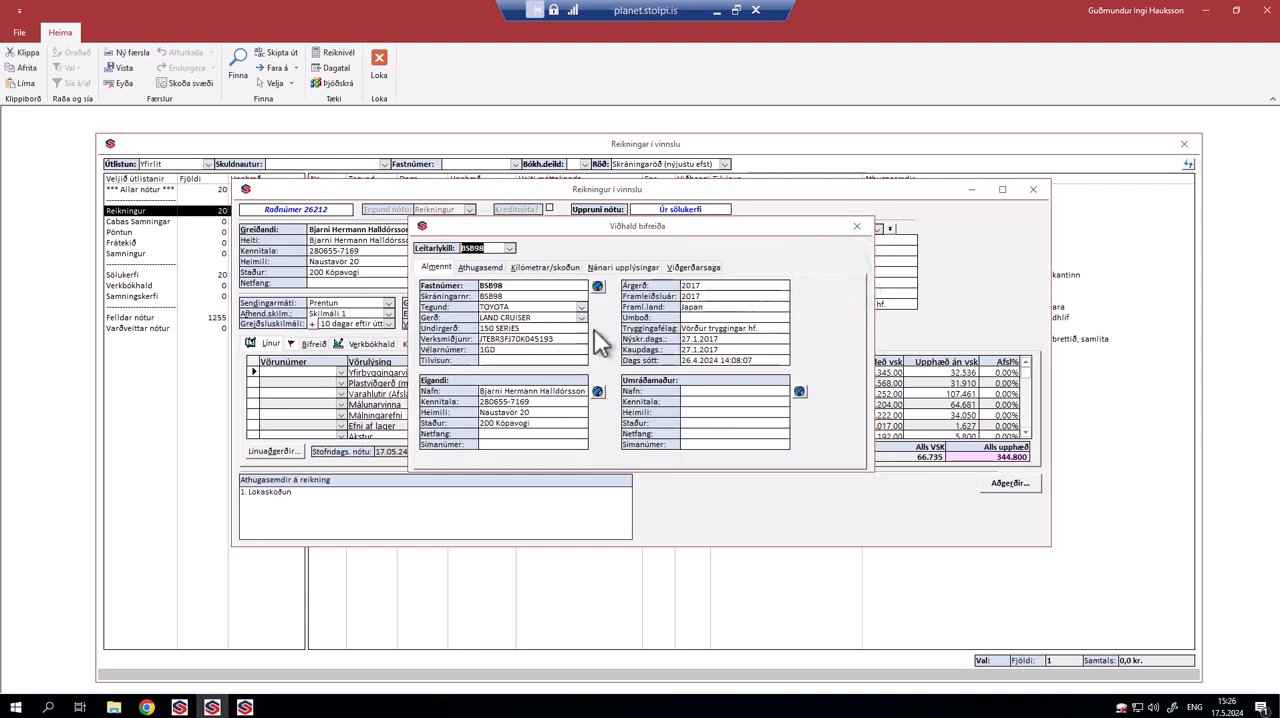
click(480, 268)
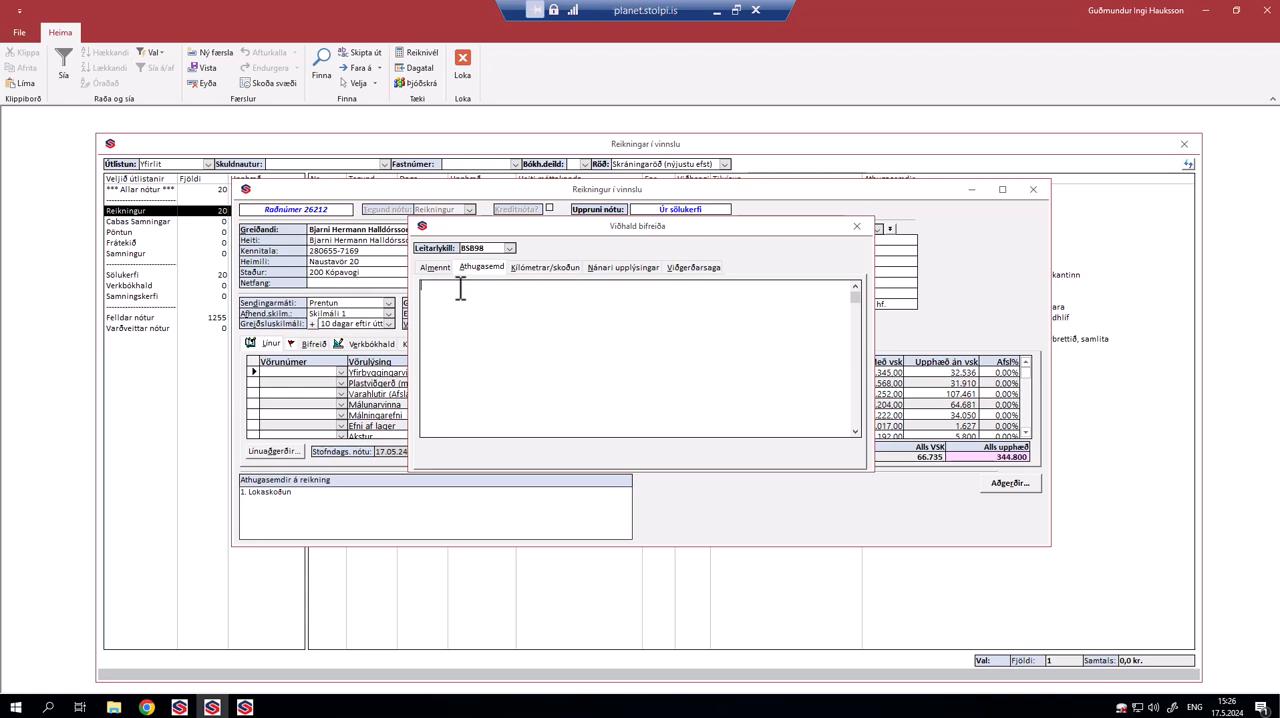
click(550, 268)
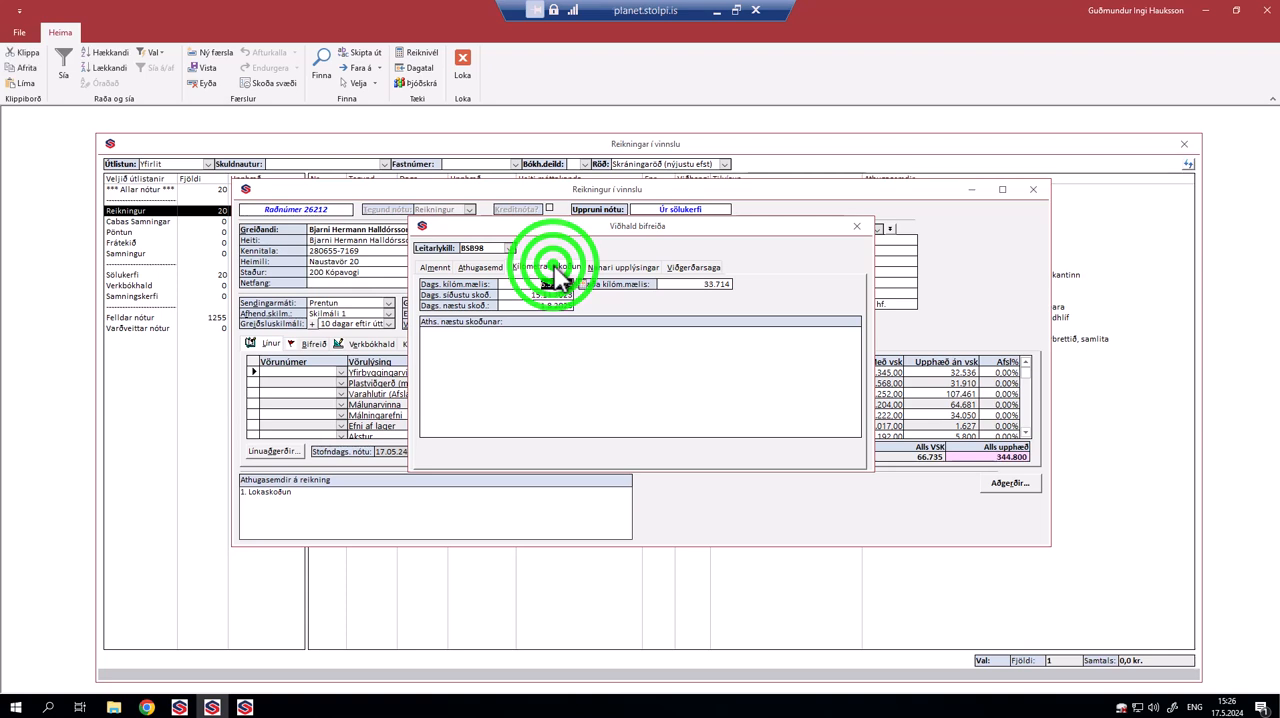
click(618, 270)
Show the vehicle's repair history (Viðgerðarsaga) and select the 10.5.2024 and 17.5.2024 invoices in turn, ending on the 10.5.2024 one
click(685, 268)
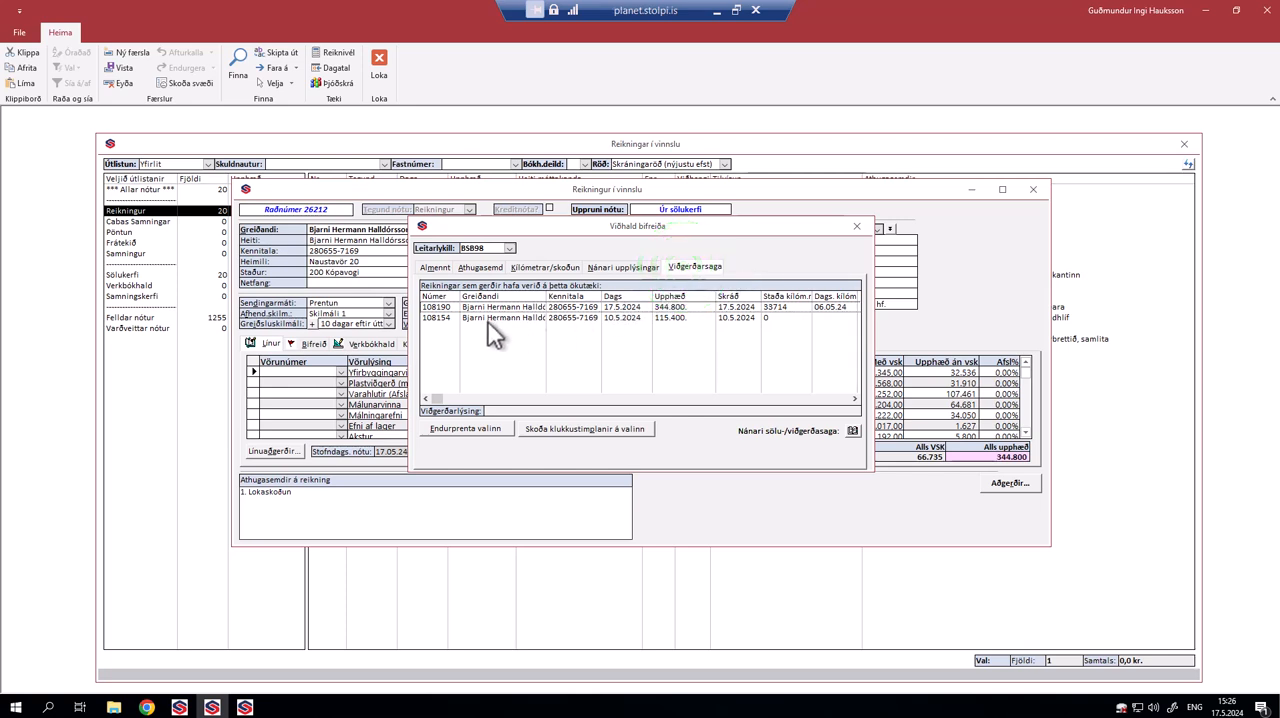
click(466, 320)
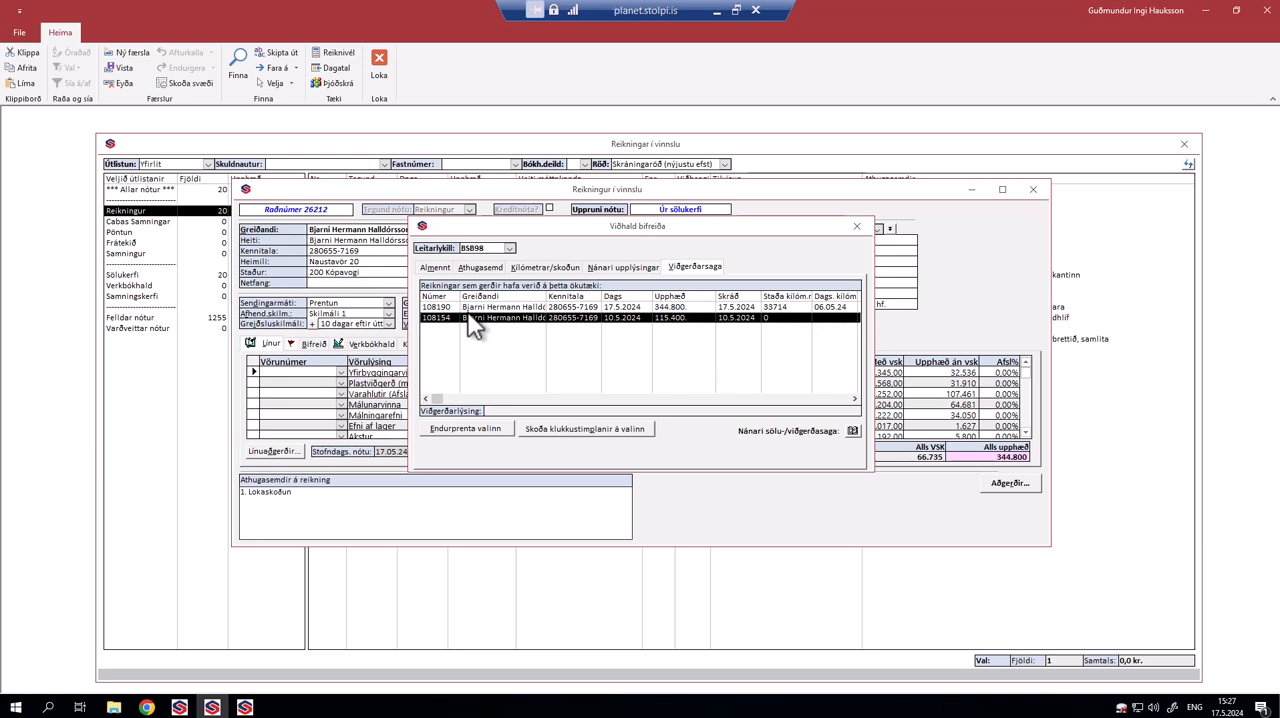
click(622, 309)
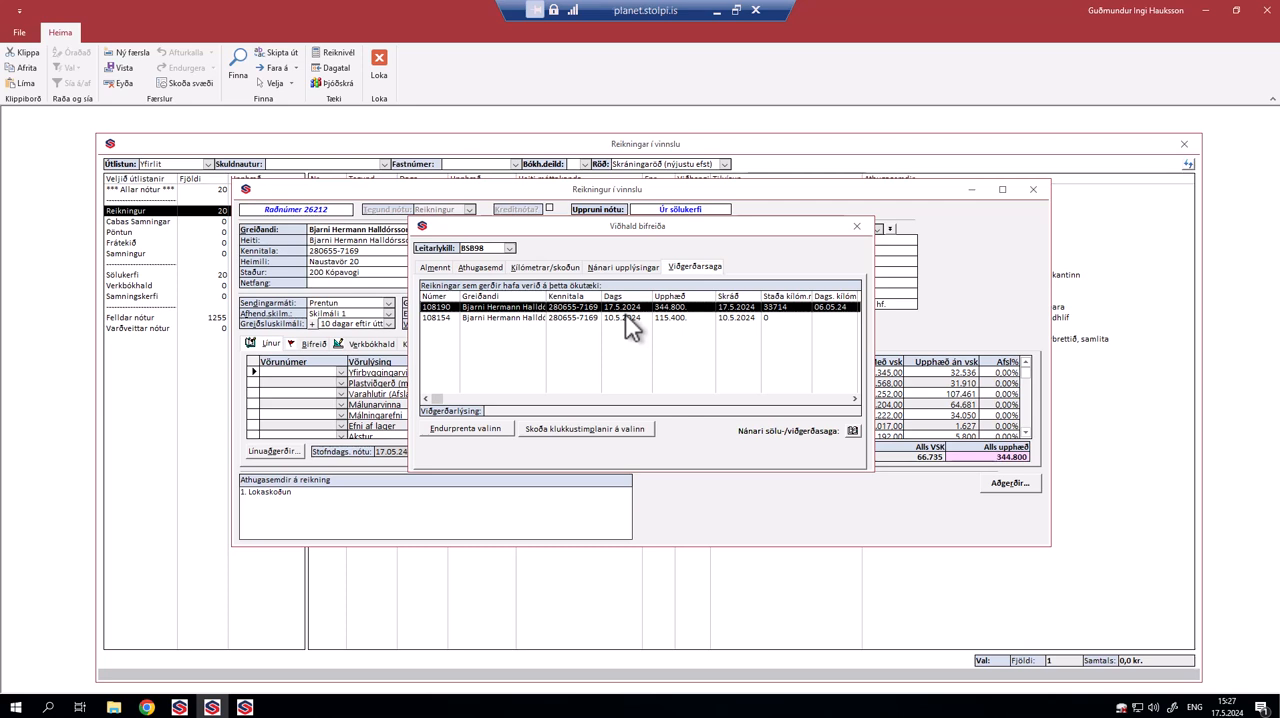
click(625, 318)
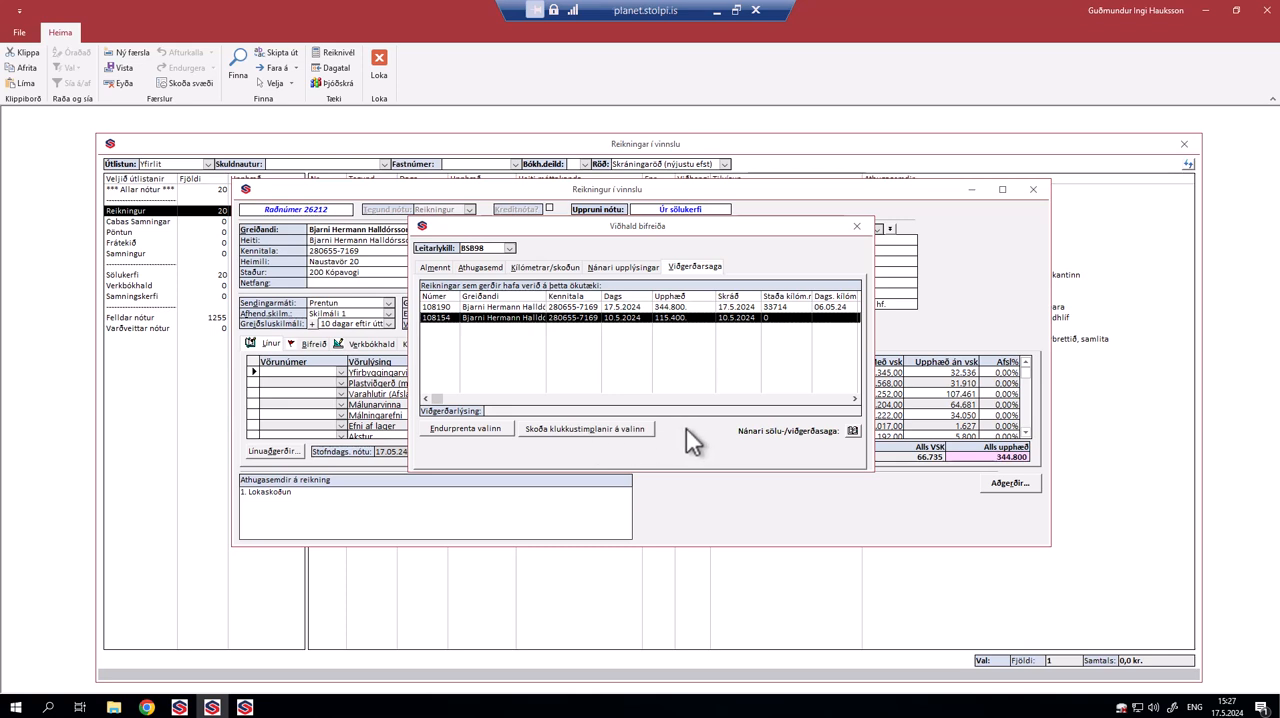
Run the vehicle's detailed (Sundurliðun) sales history report for 1/1 to 31/12, without leaving out cost price and margin
click(852, 431)
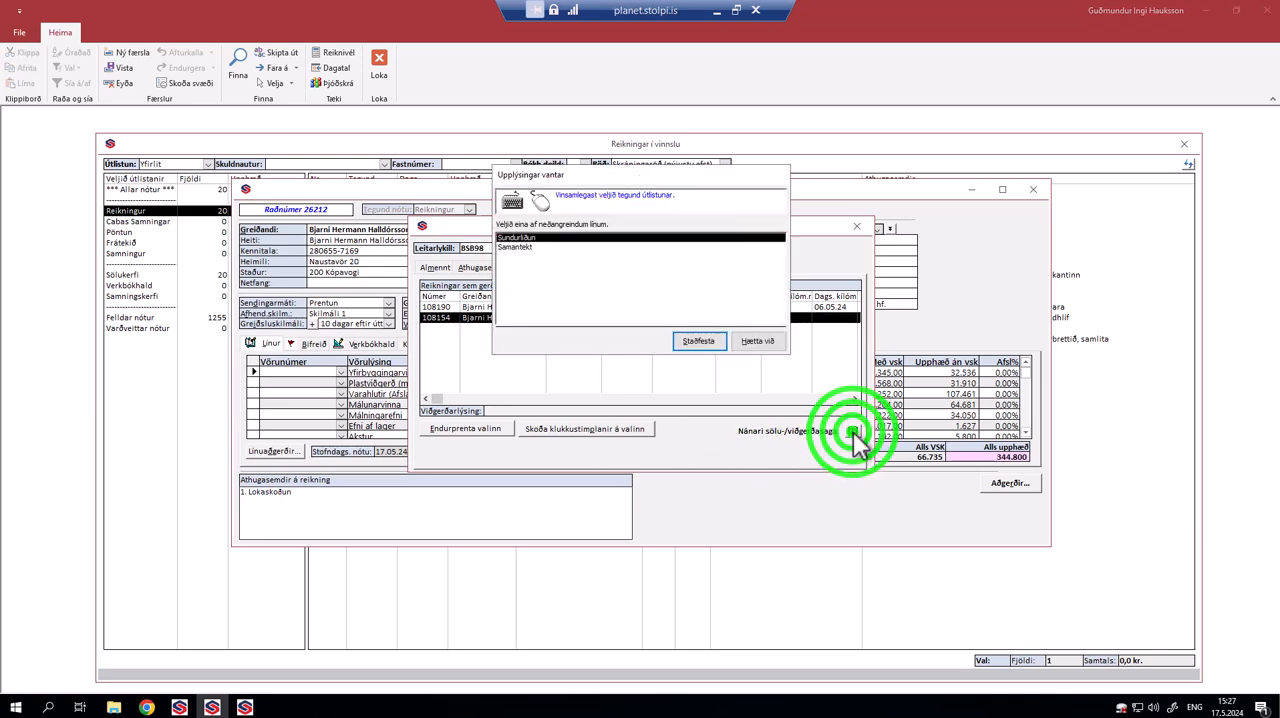
click(698, 342)
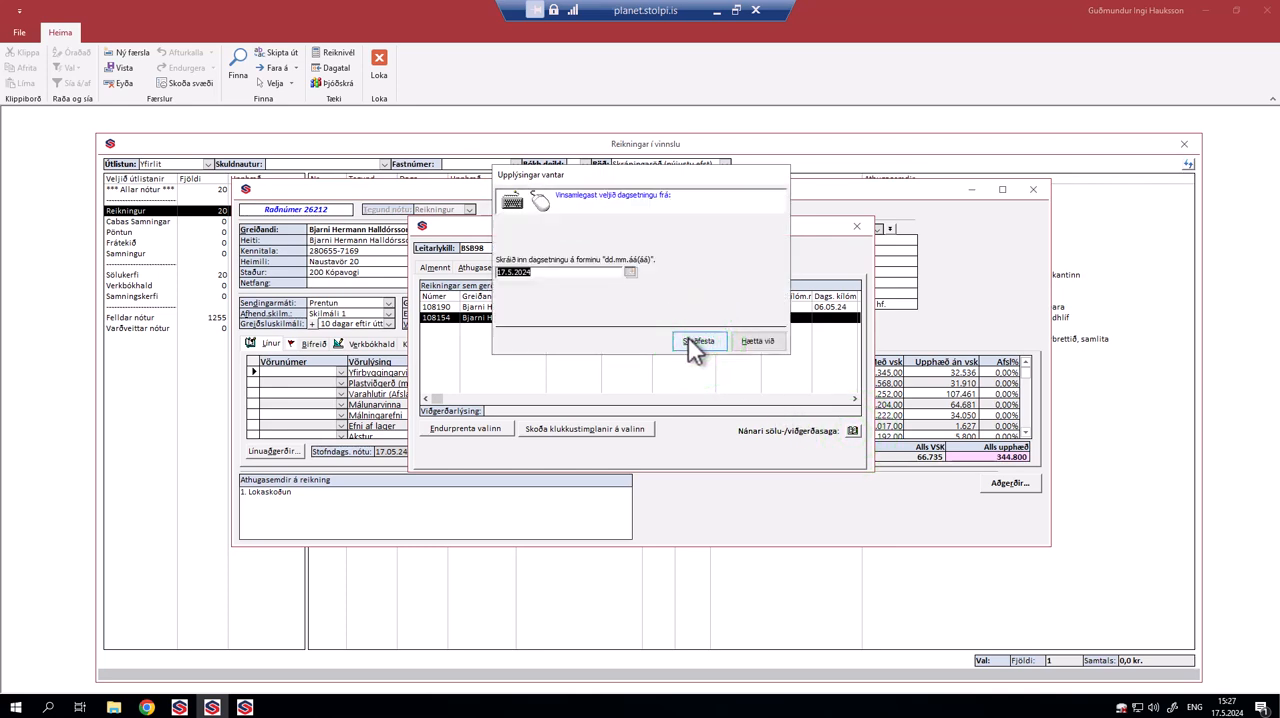
text(1/1)
key(Tab)
click(696, 342)
text(31/12)
key(Tab)
click(699, 342)
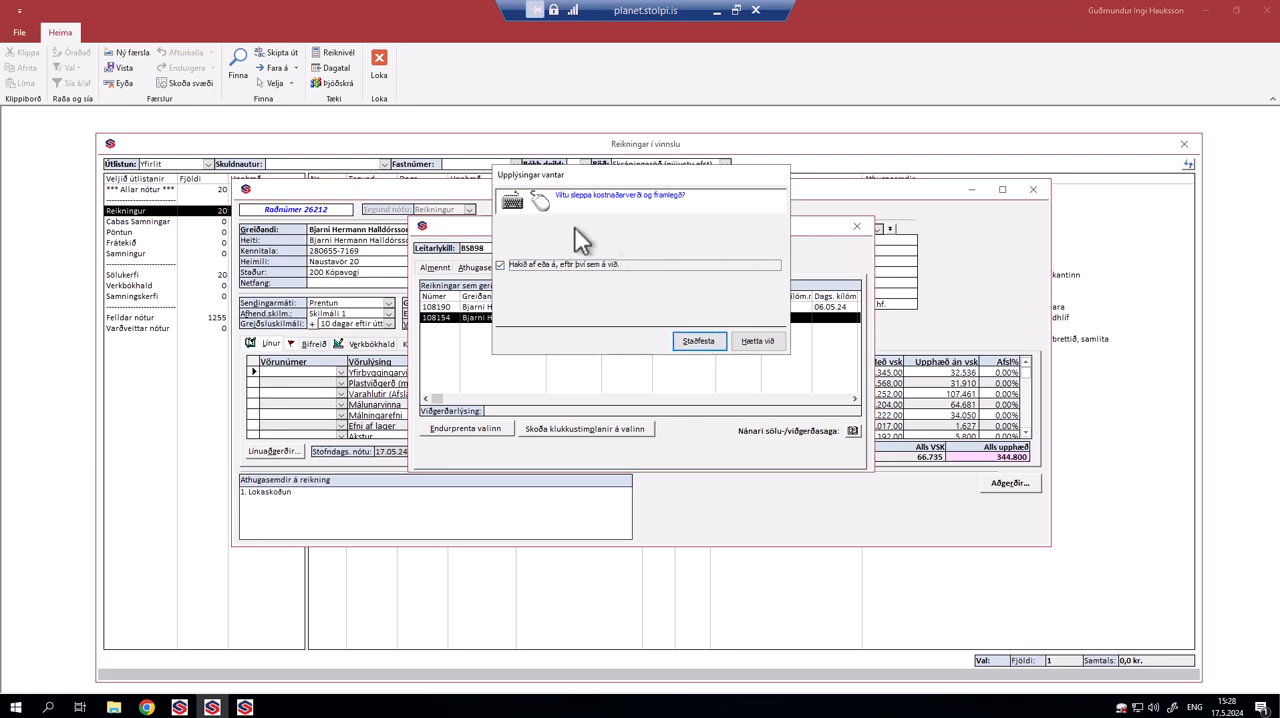
click(527, 265)
click(687, 342)
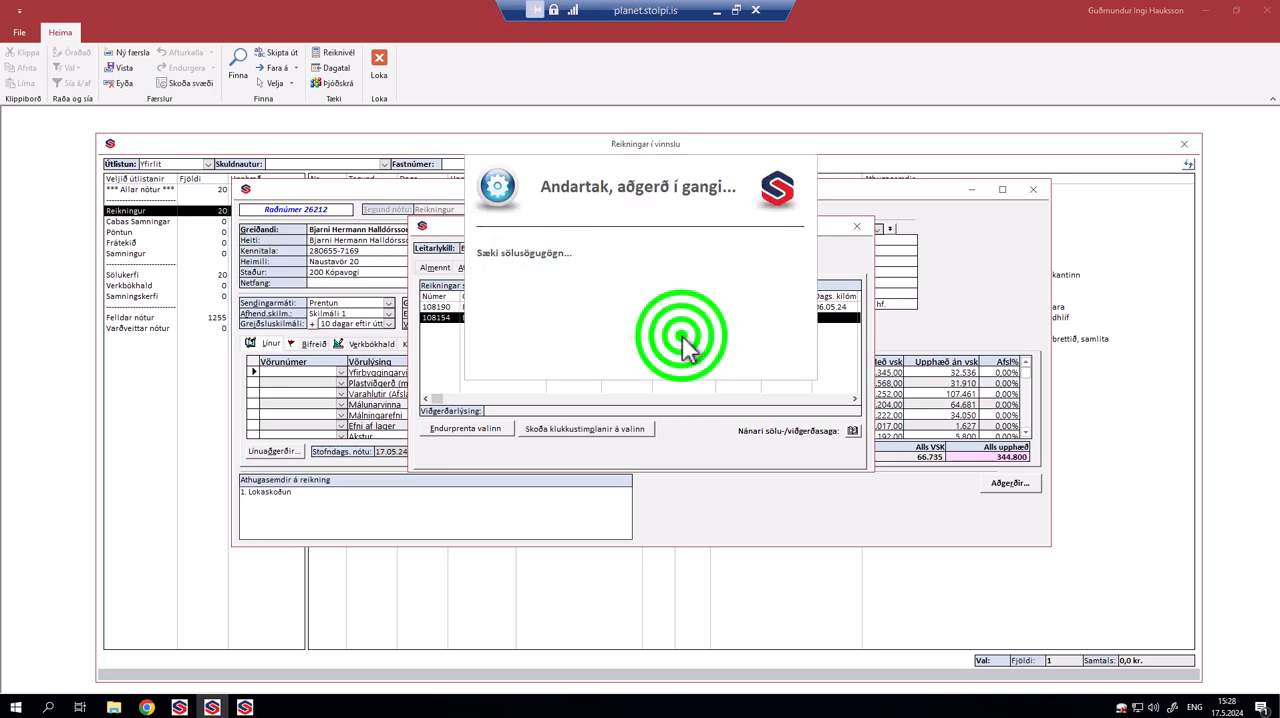
Examine the invoice lines in the vehicle sales history report, and close both the report and the vehicle record
click(400, 251)
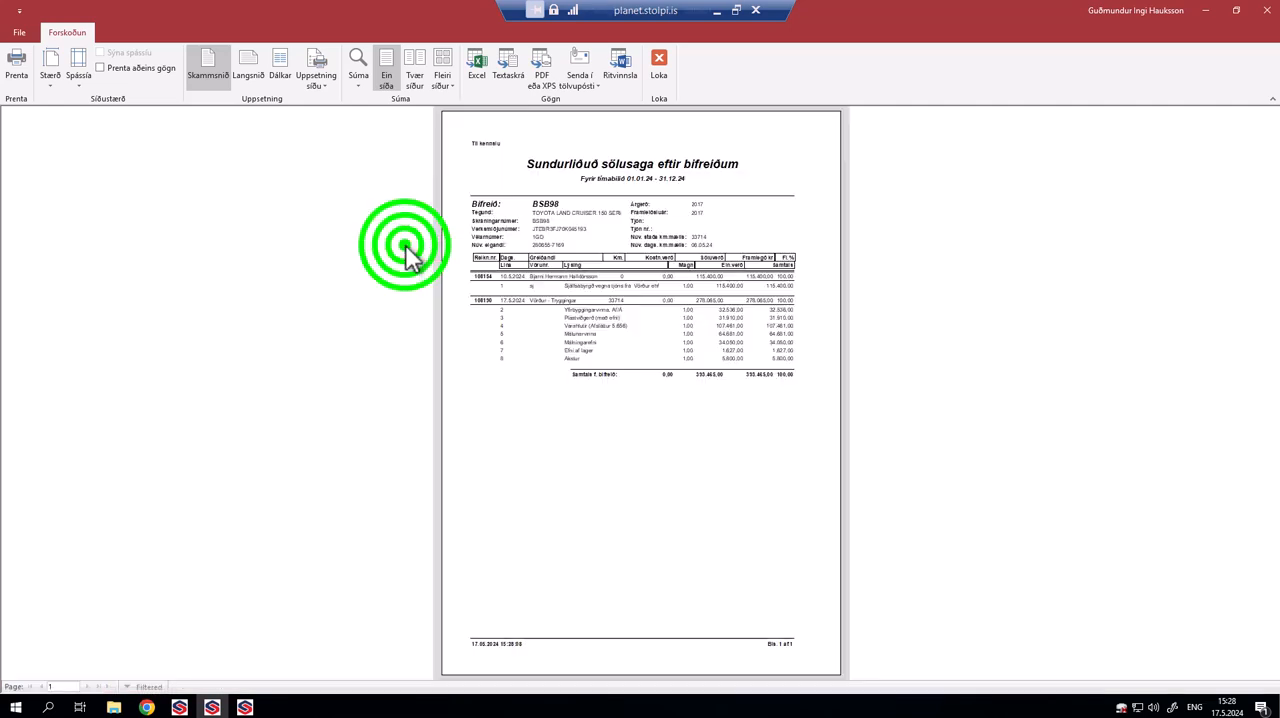
click(543, 277)
scroll(643, 296, up, 1)
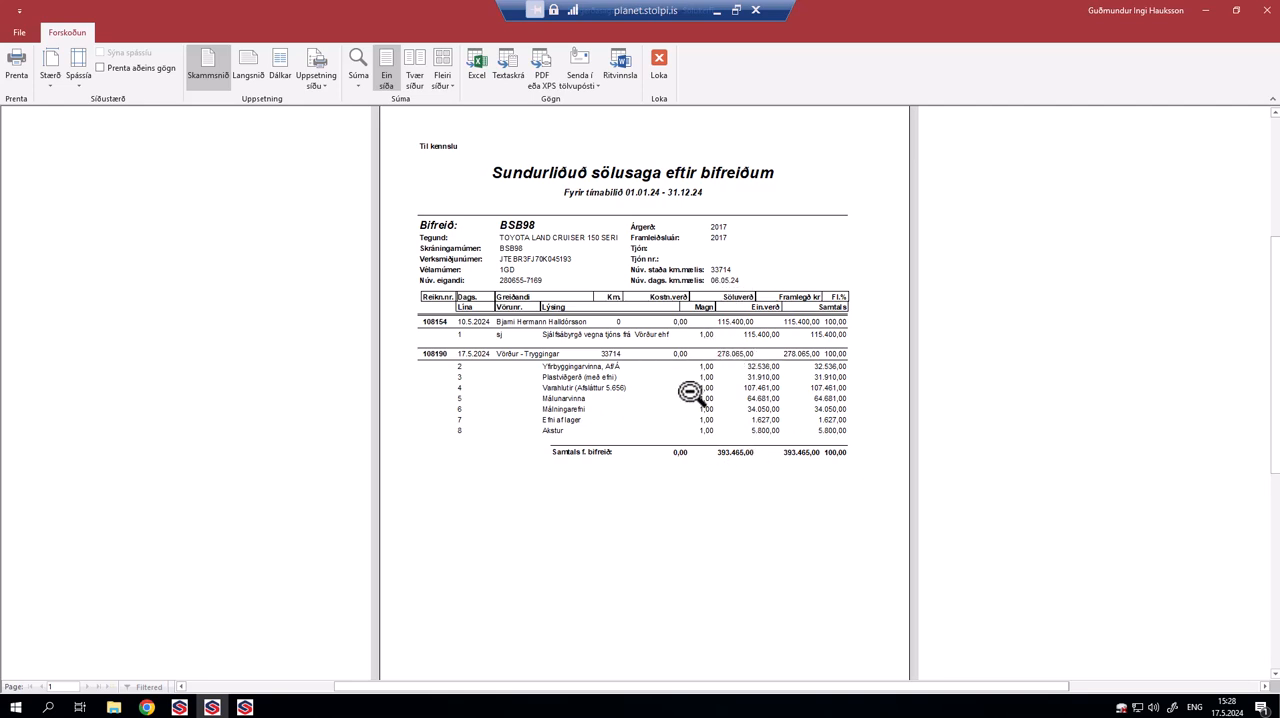
click(659, 60)
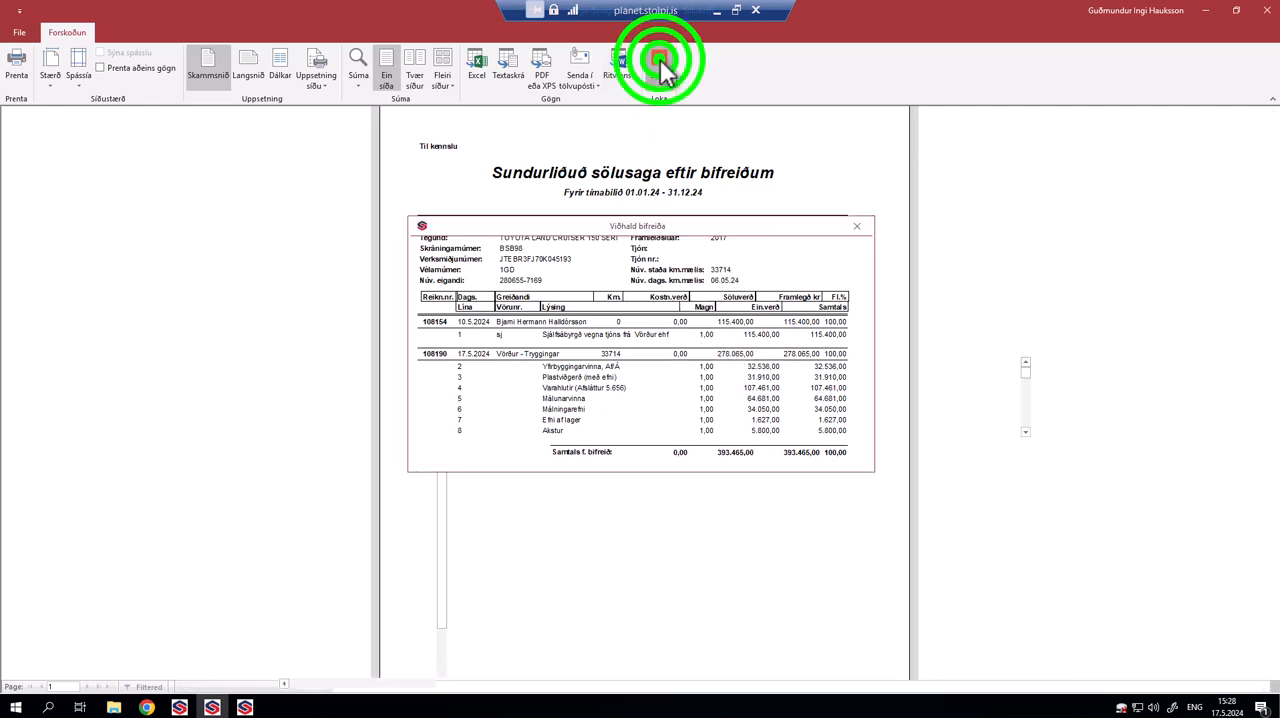
click(857, 227)
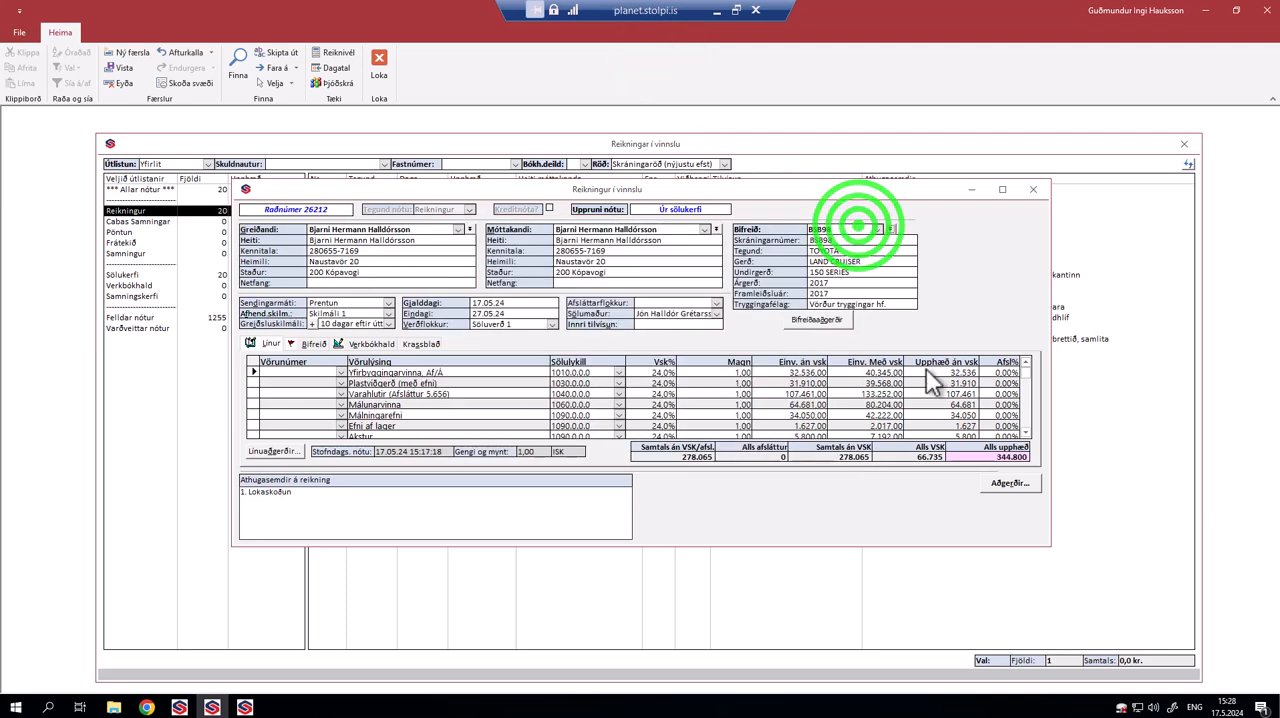
Generate the vehicle work order with terms and cost including VAT, keeping "1. Lokaskoðun" as its free text
click(820, 322)
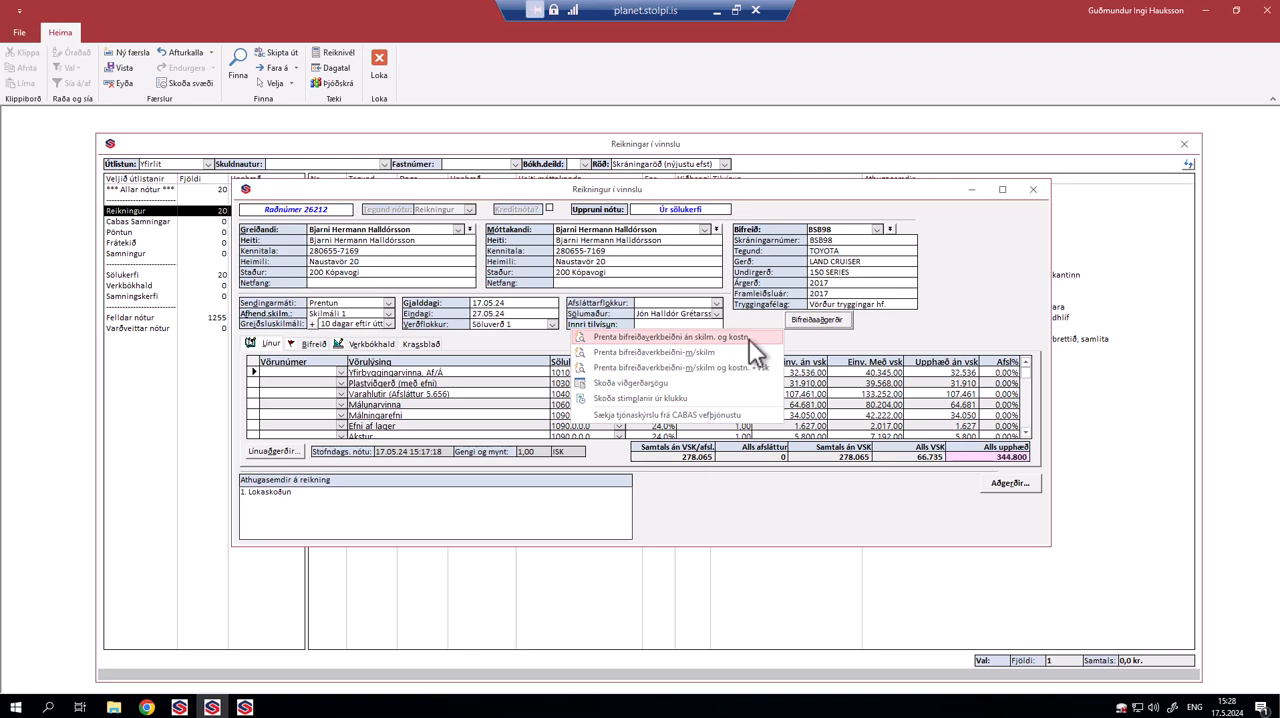
click(700, 368)
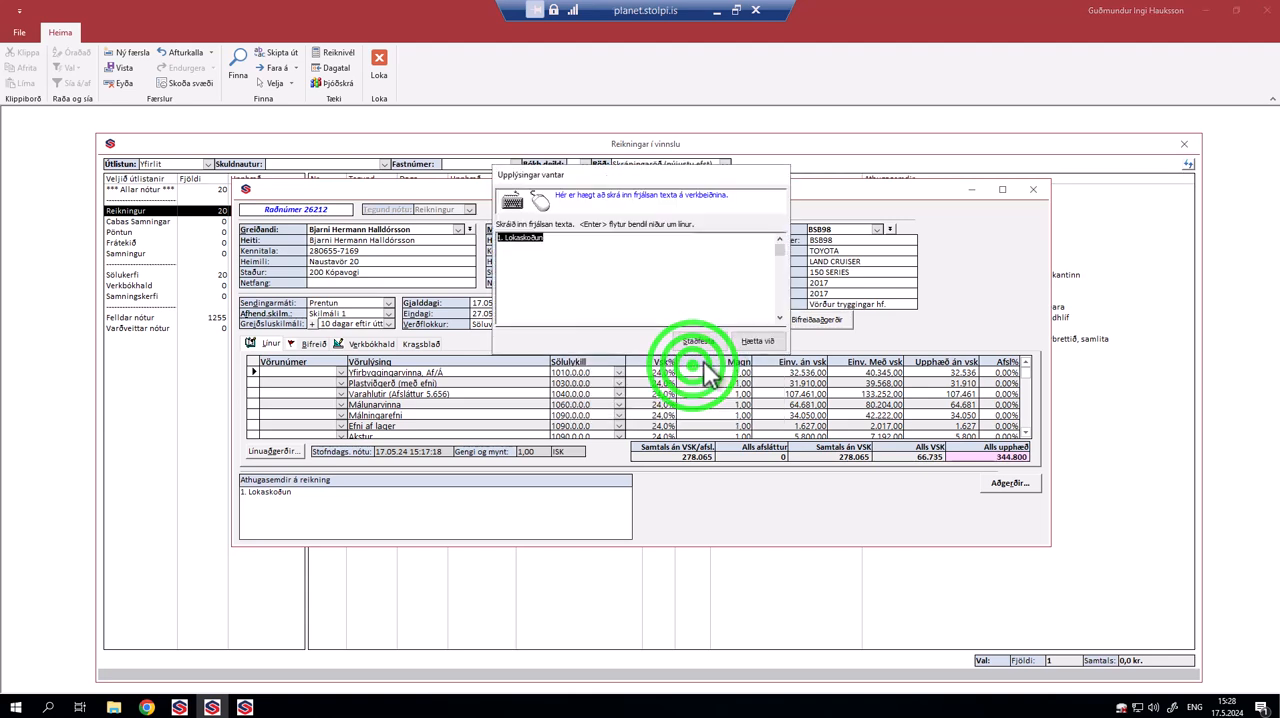
click(695, 342)
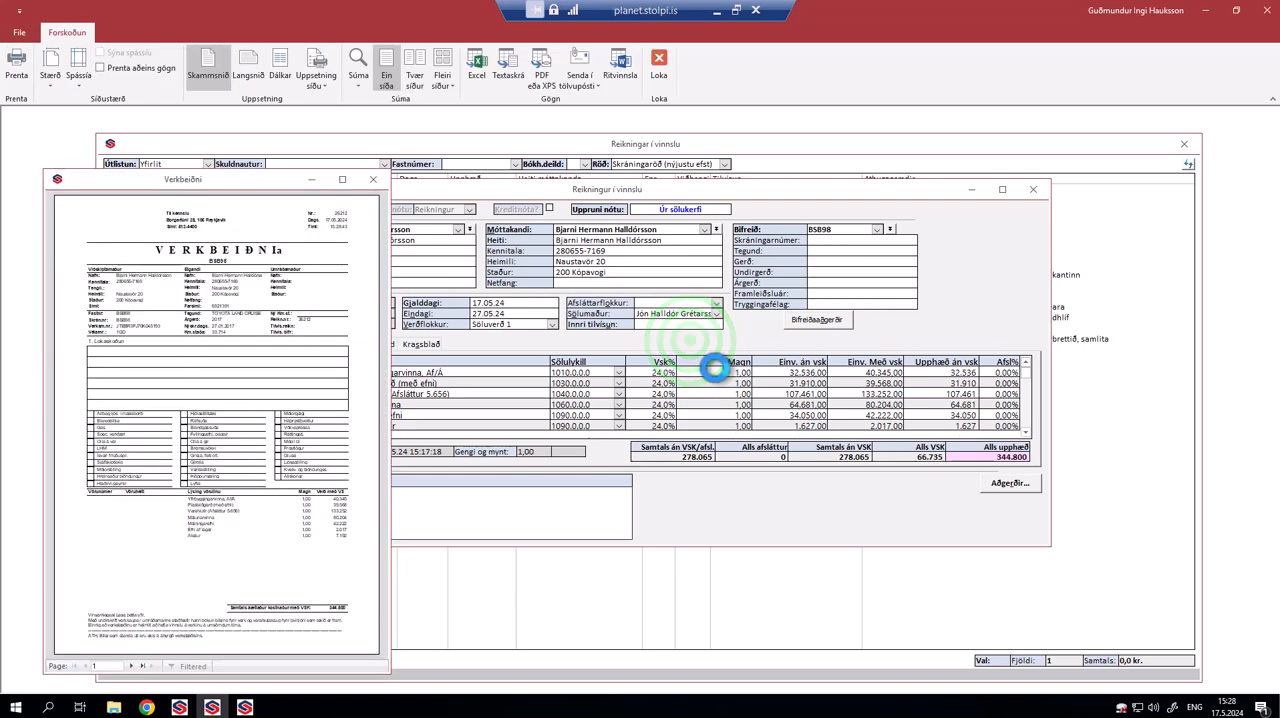
Enlarge the Verkbeiðni preview, review its checklist, priced lines and terms down to the page end, and close it
click(342, 179)
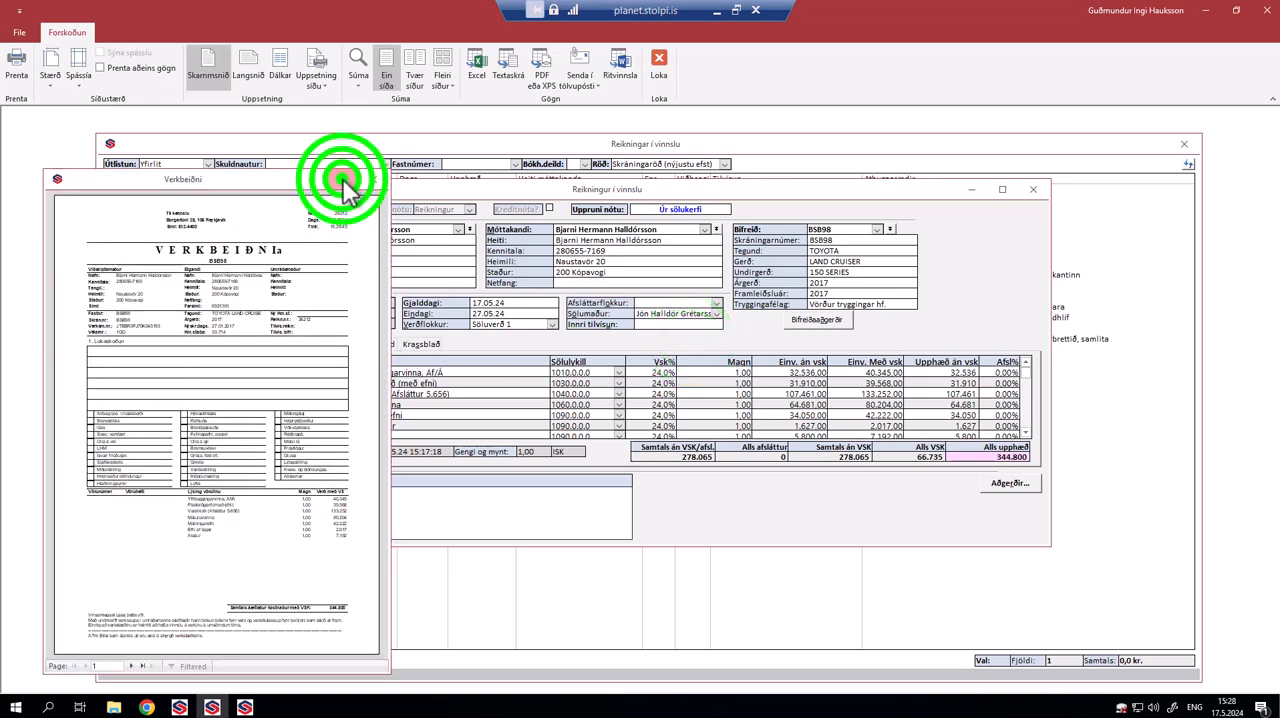
click(686, 506)
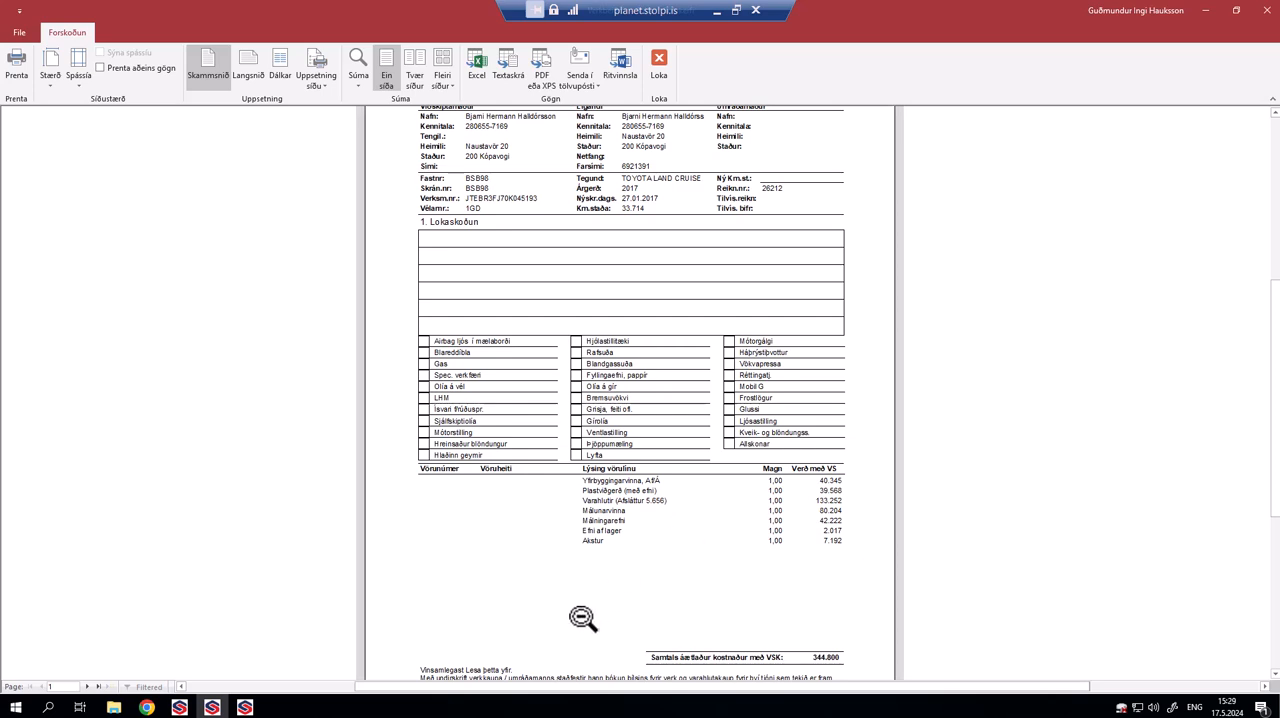
scroll(519, 648, down, 2)
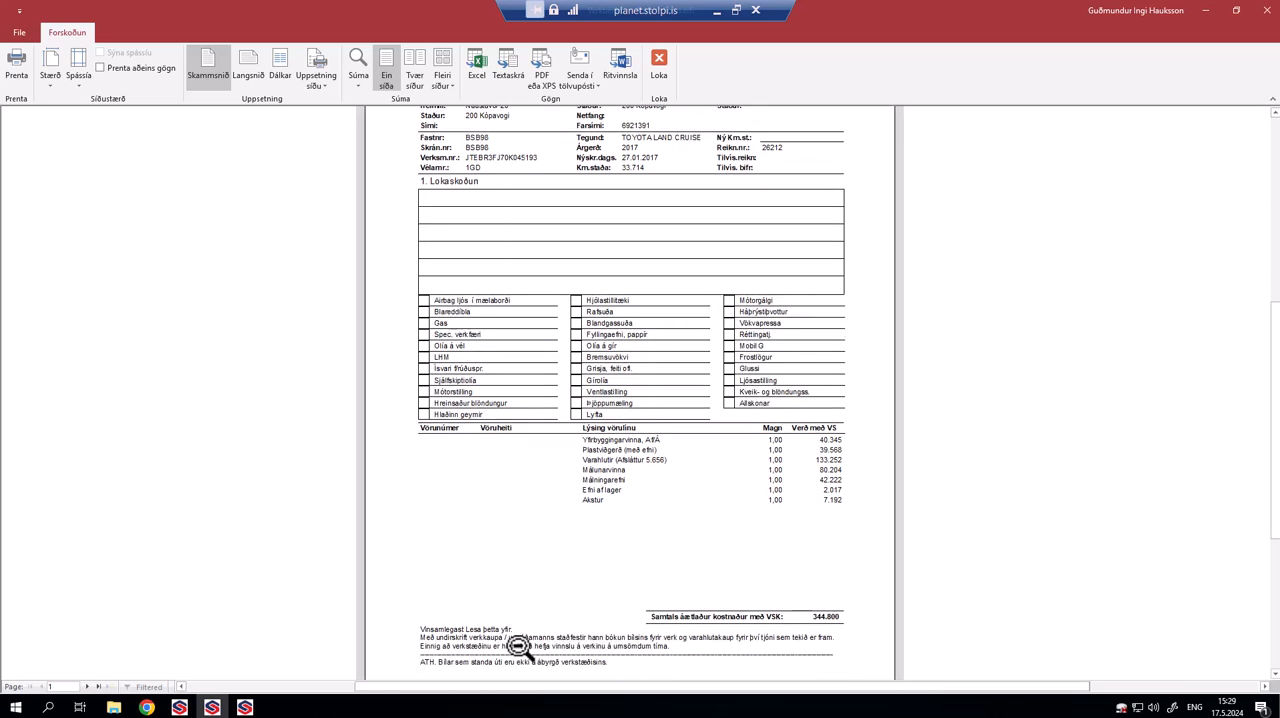
scroll(519, 648, down, 1)
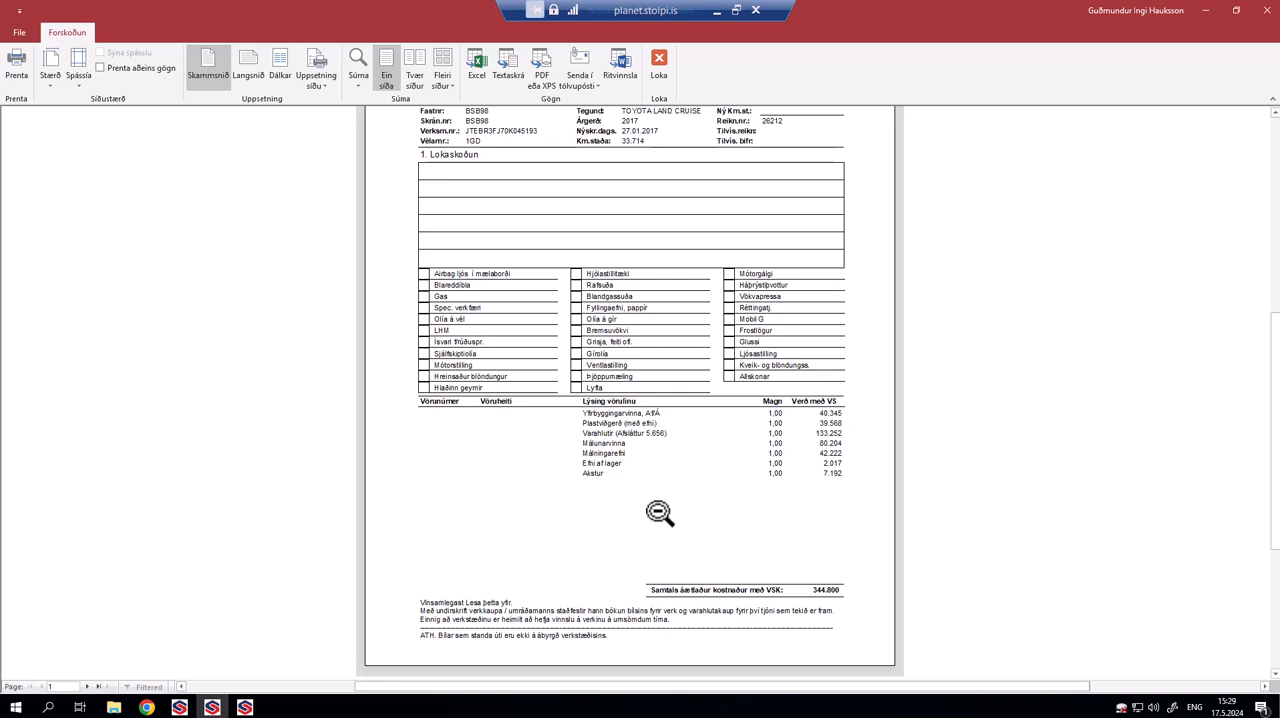
scroll(660, 514, up, 3)
click(660, 63)
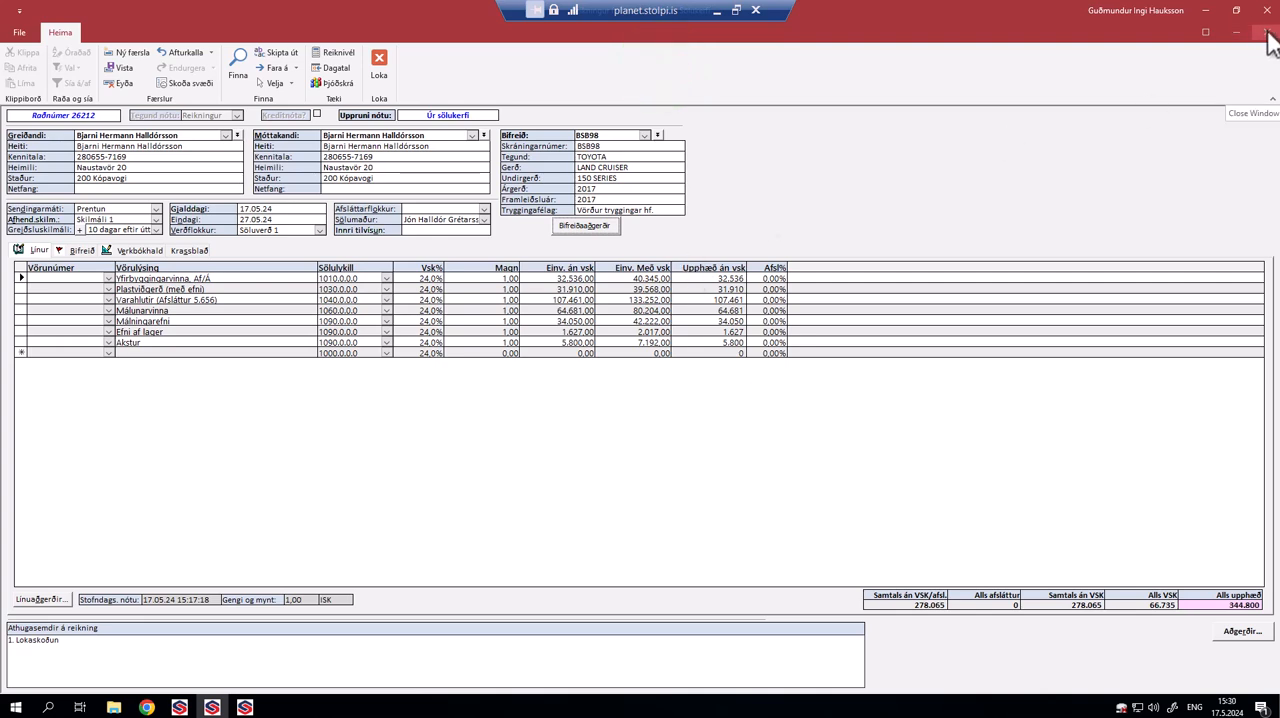
Close the invoice, reopen it from the in-process list, and go through its Málunarvinna, Málningarefni and Efni af lager lines
click(1268, 42)
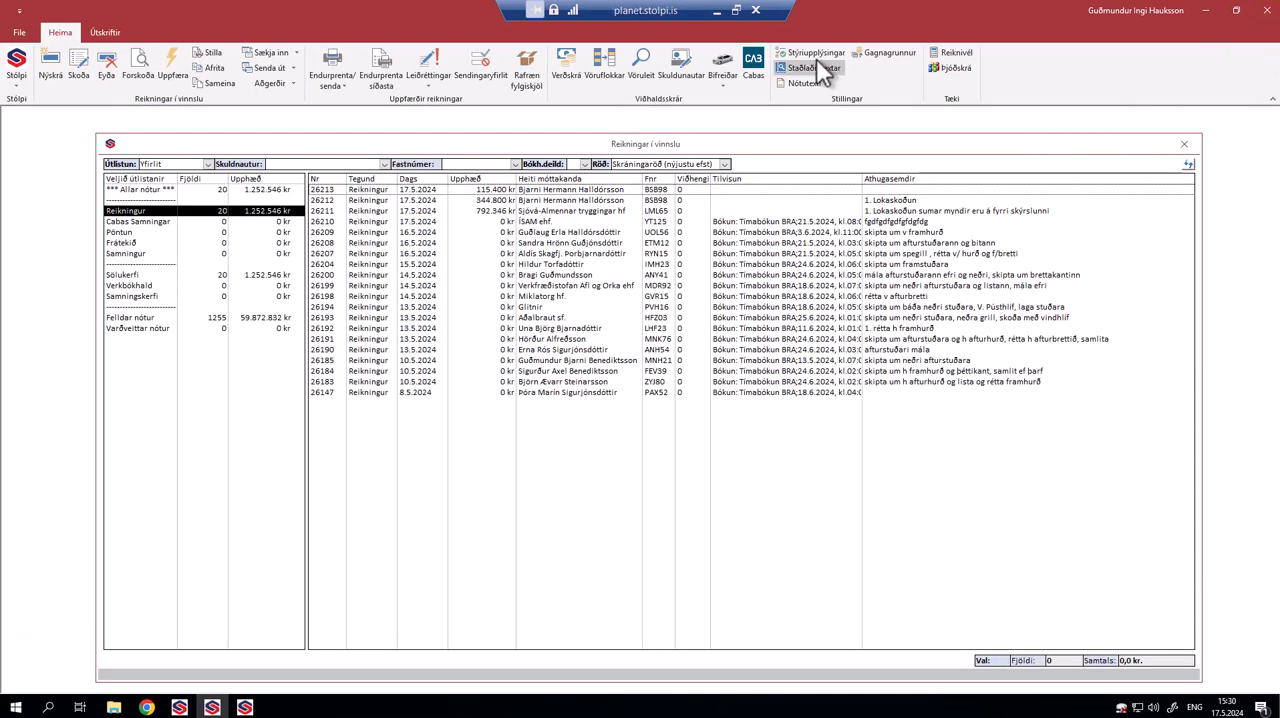
click(500, 200)
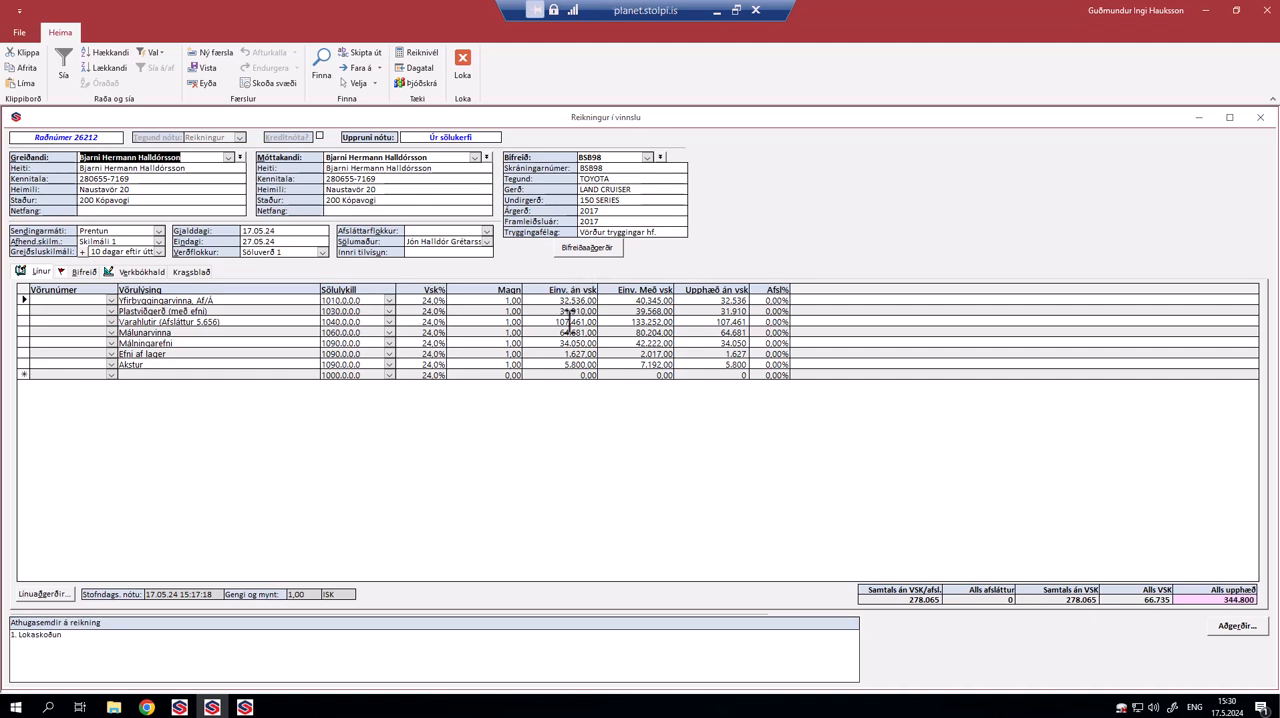
click(185, 334)
click(187, 343)
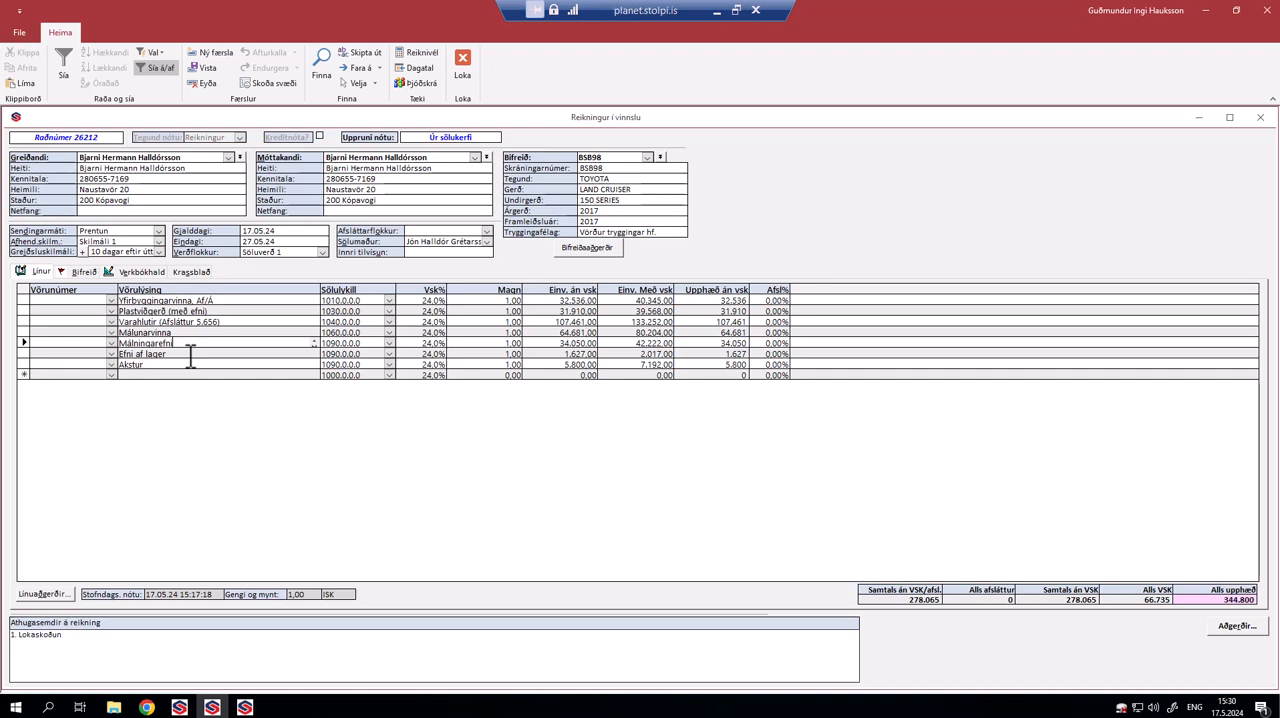
click(189, 354)
Place the cursor after "1. Lokaskoðun" in the invoice comments, and switch briefly to another Stólpi window and back
triple_click(72, 632)
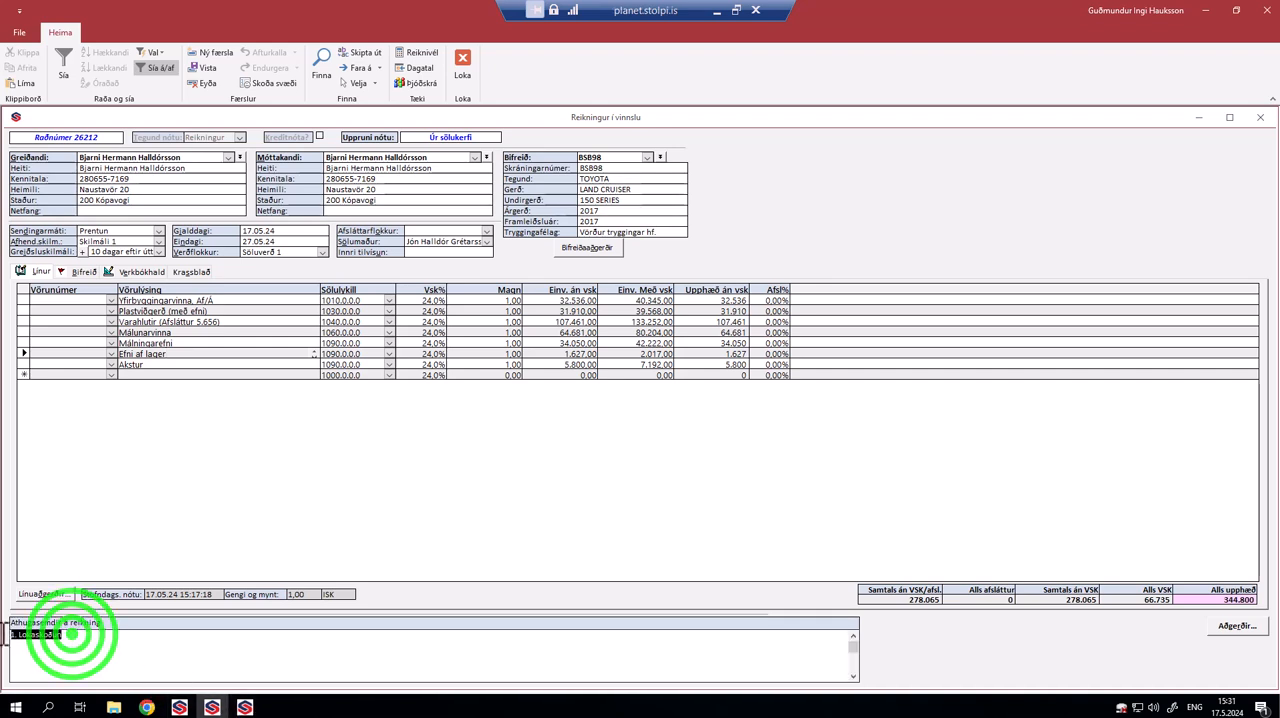
click(88, 642)
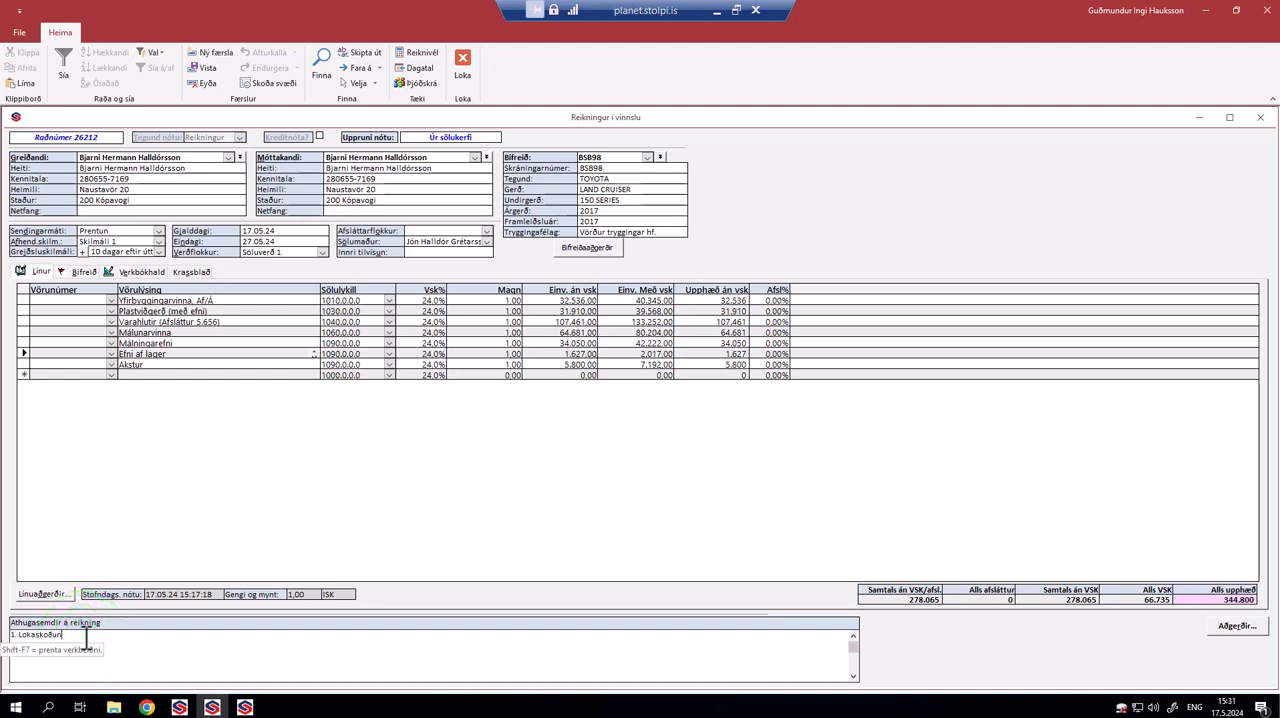
click(246, 706)
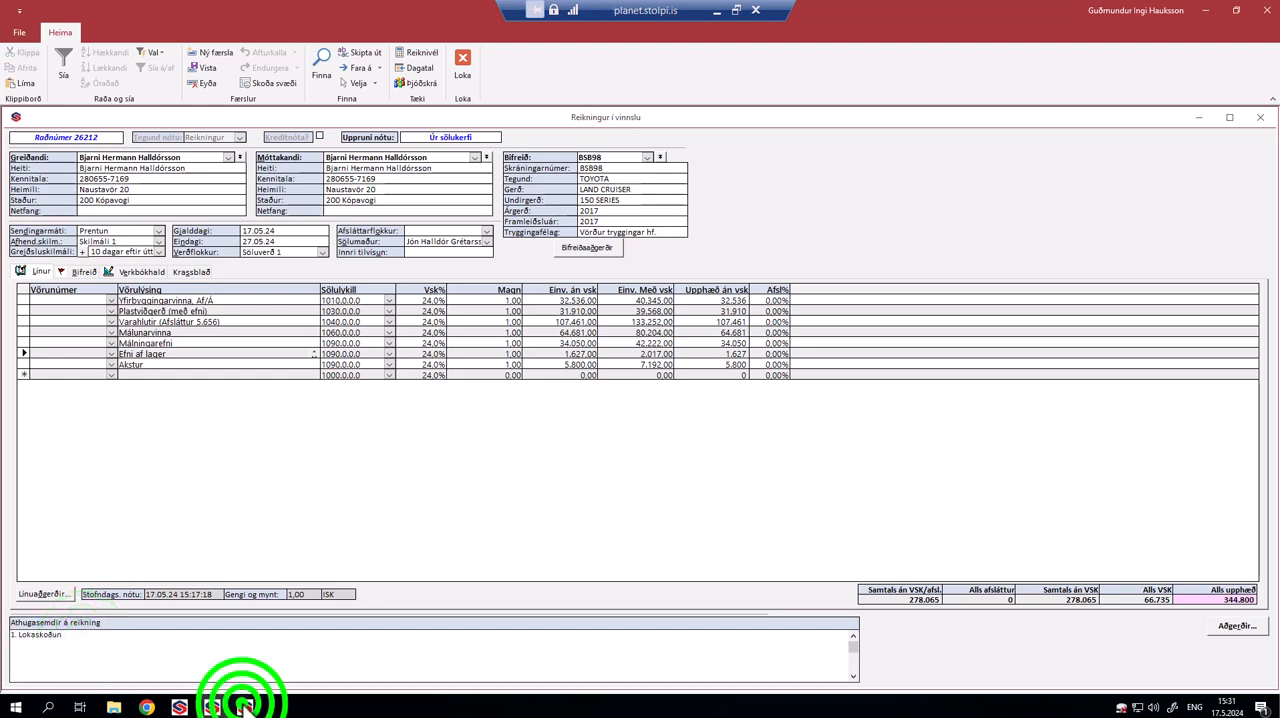
click(212, 706)
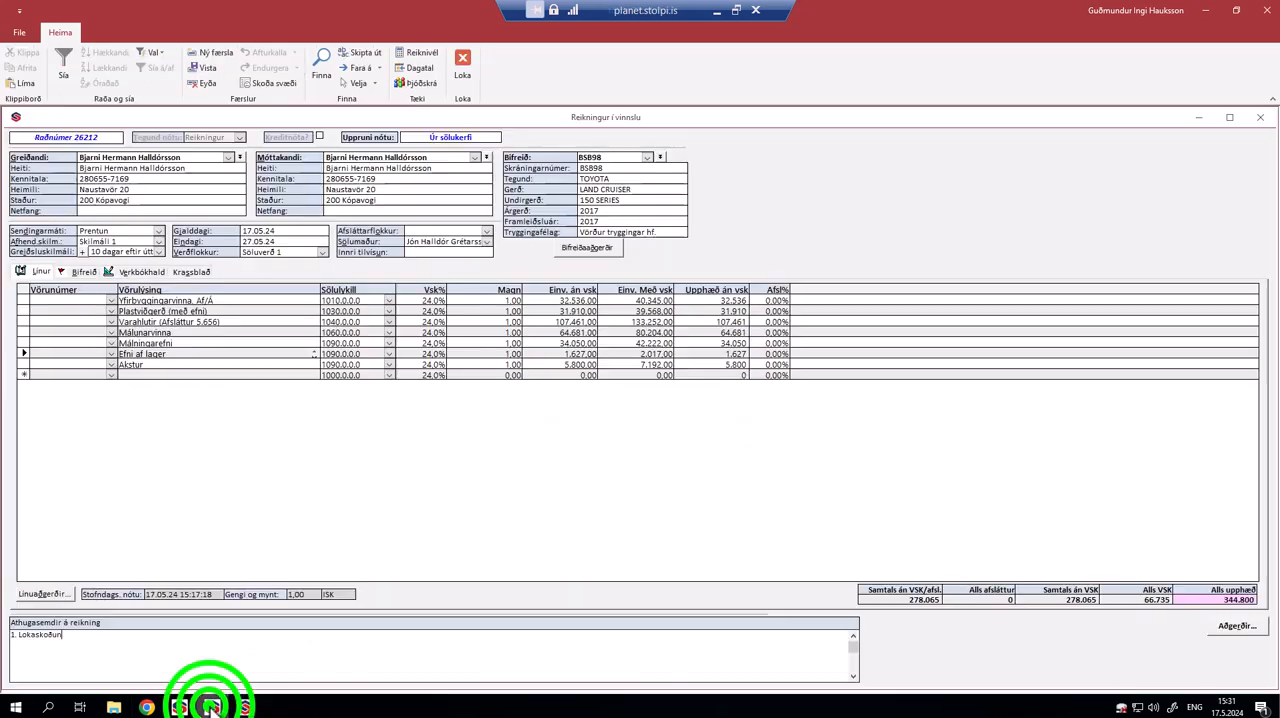
Close the current invoice, open the ÍSAM ehf. invoice from the in-process list, and highlight its comment text
click(1257, 117)
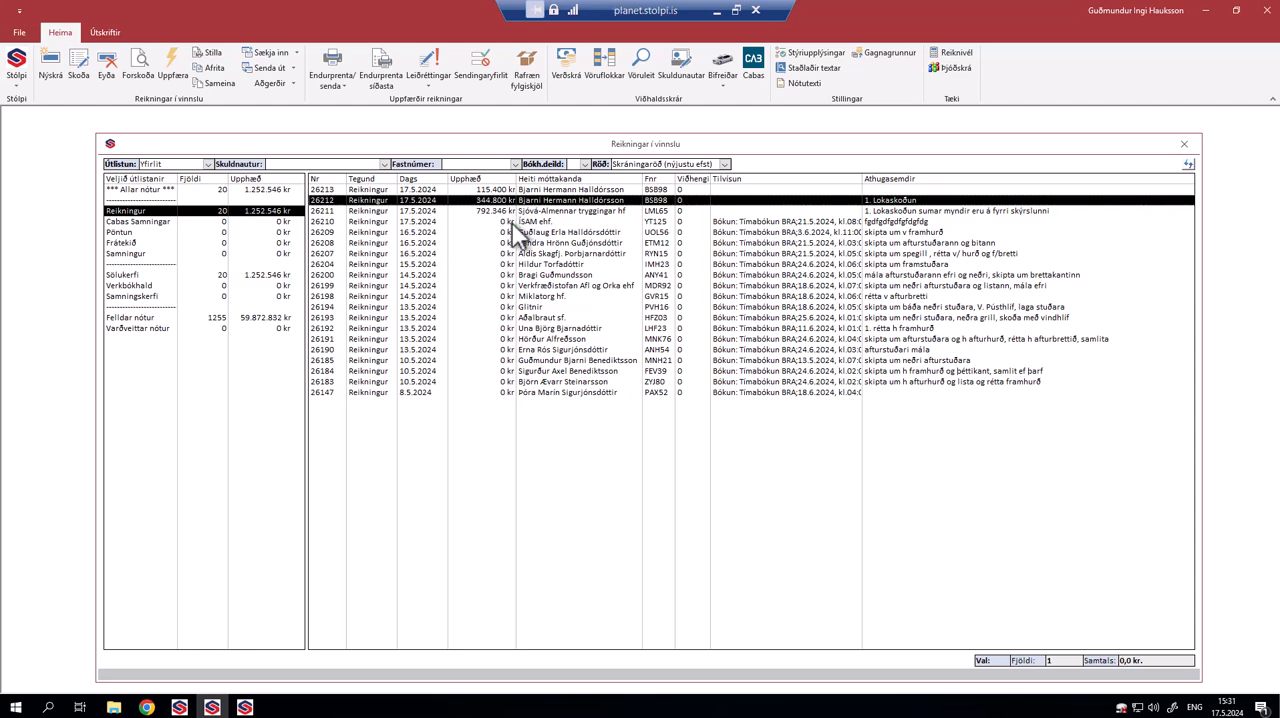
click(514, 224)
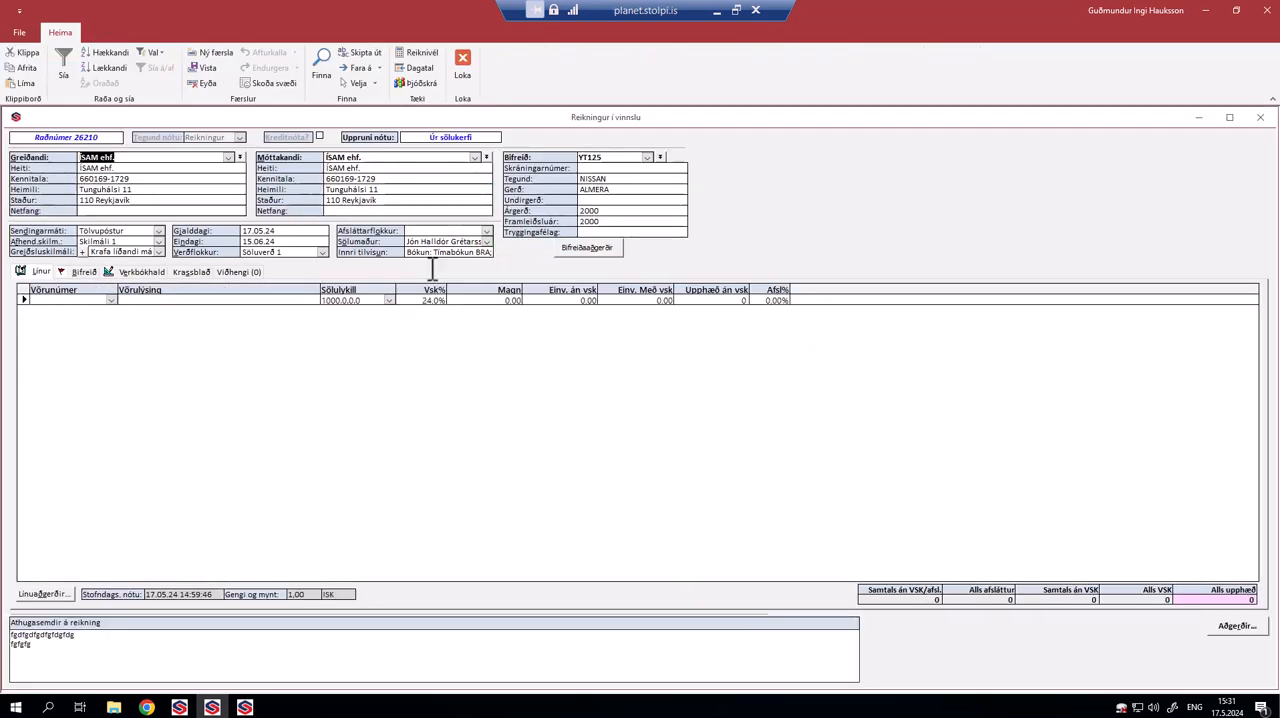
drag(50, 648, 6, 628)
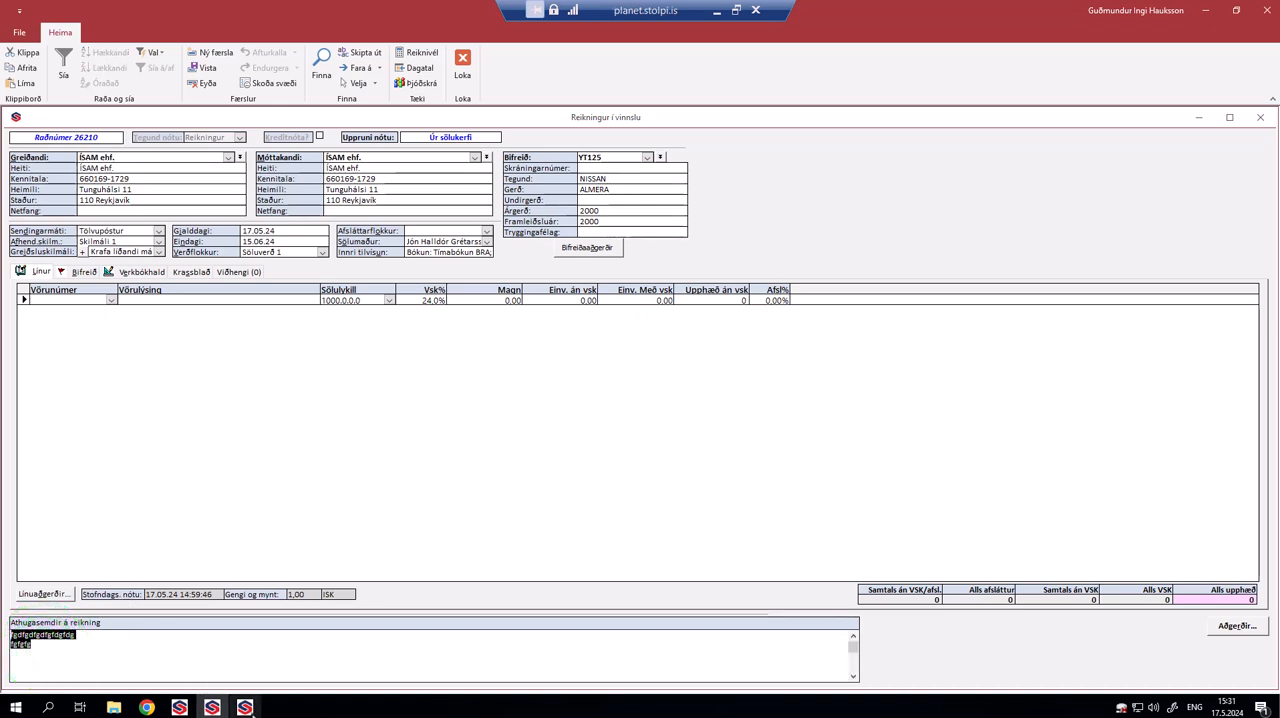
Switch to the booking calendar, show the week of 20 May 2024, open the Nissan Almera booking, and highlight its Nánar text
click(245, 707)
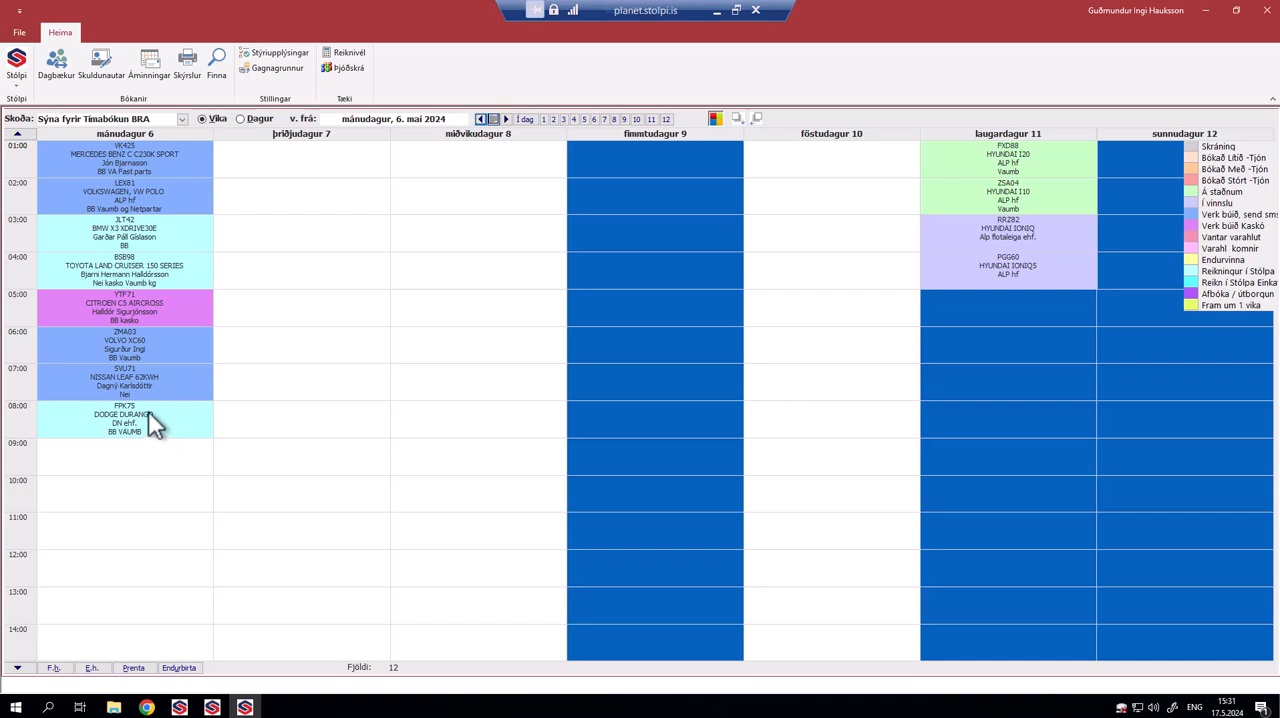
click(503, 118)
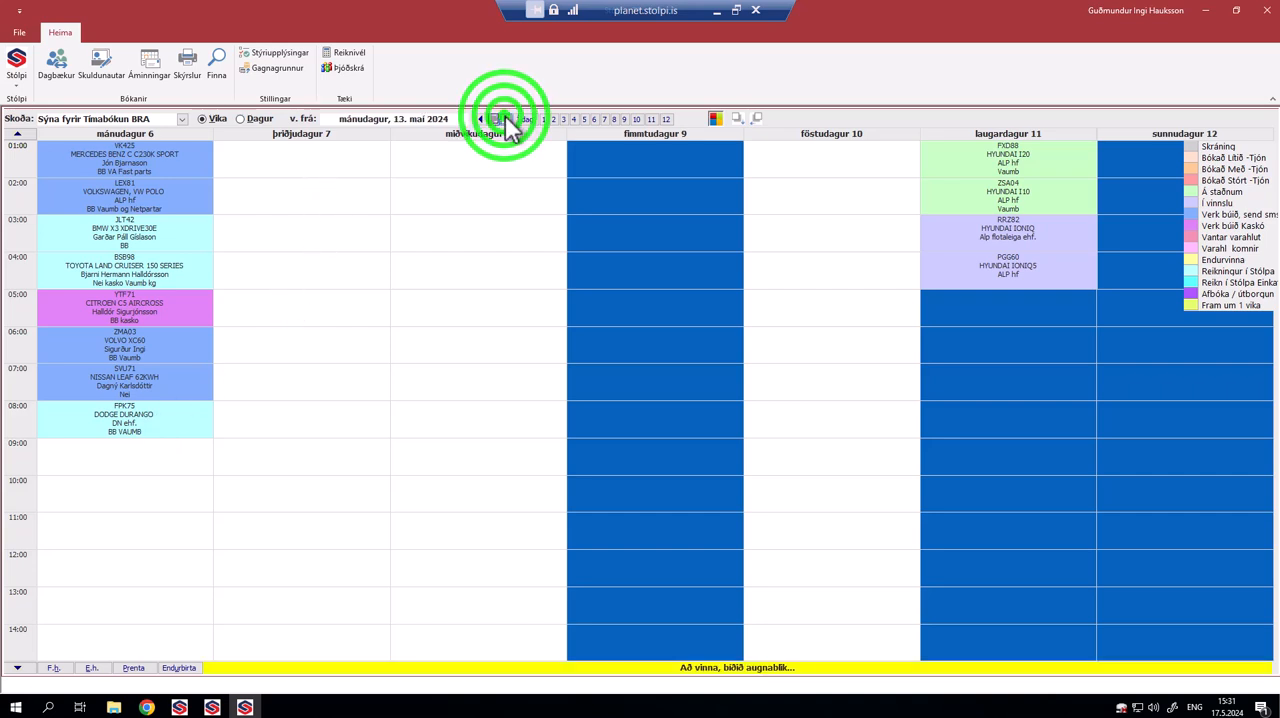
click(493, 118)
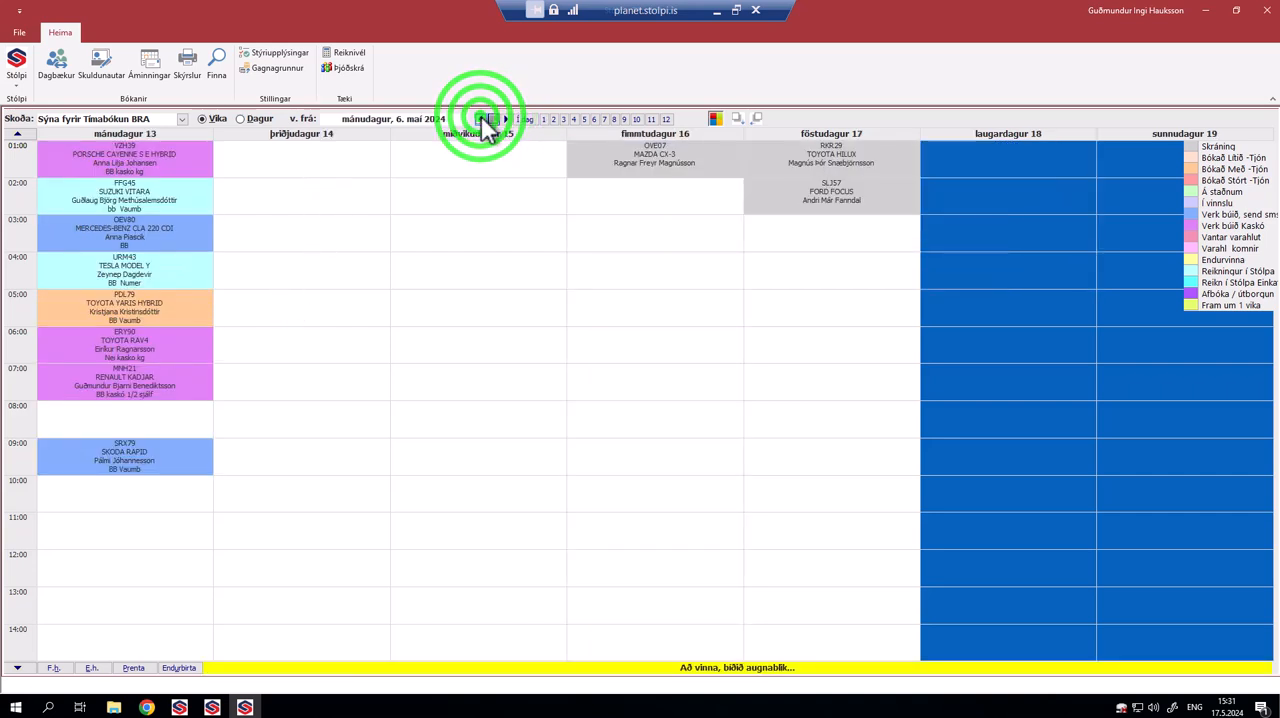
click(505, 119)
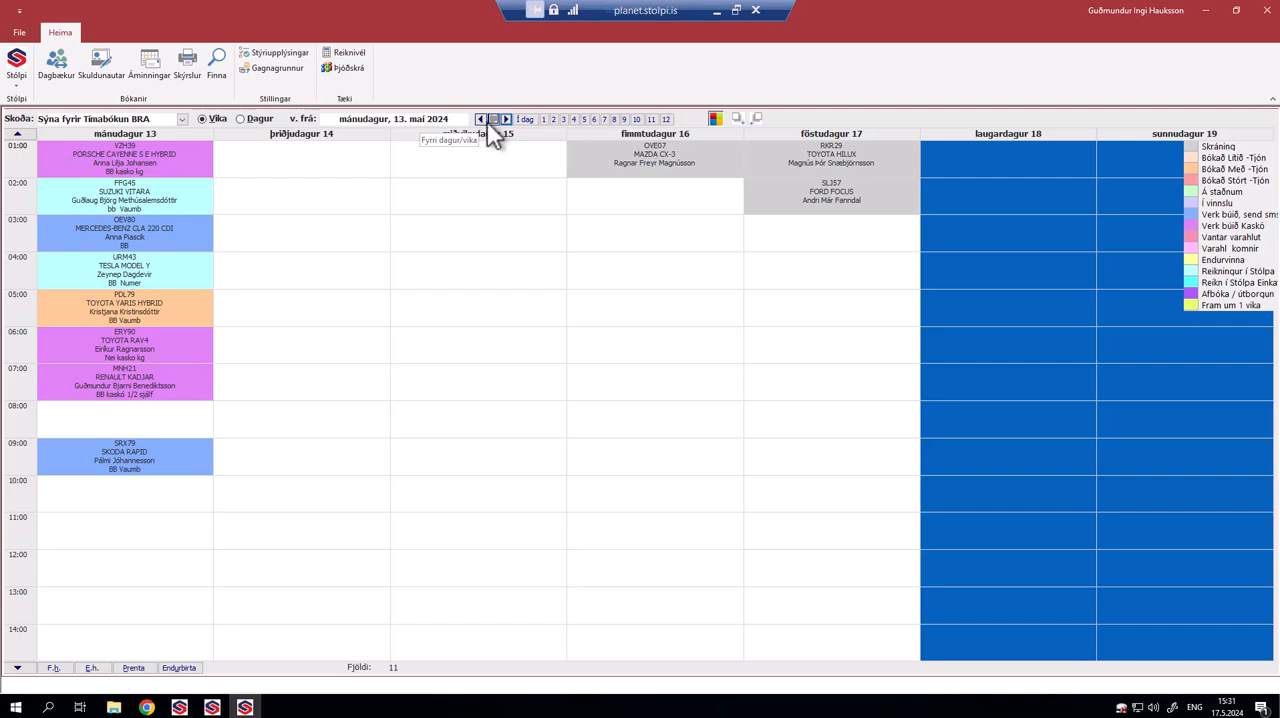
click(506, 119)
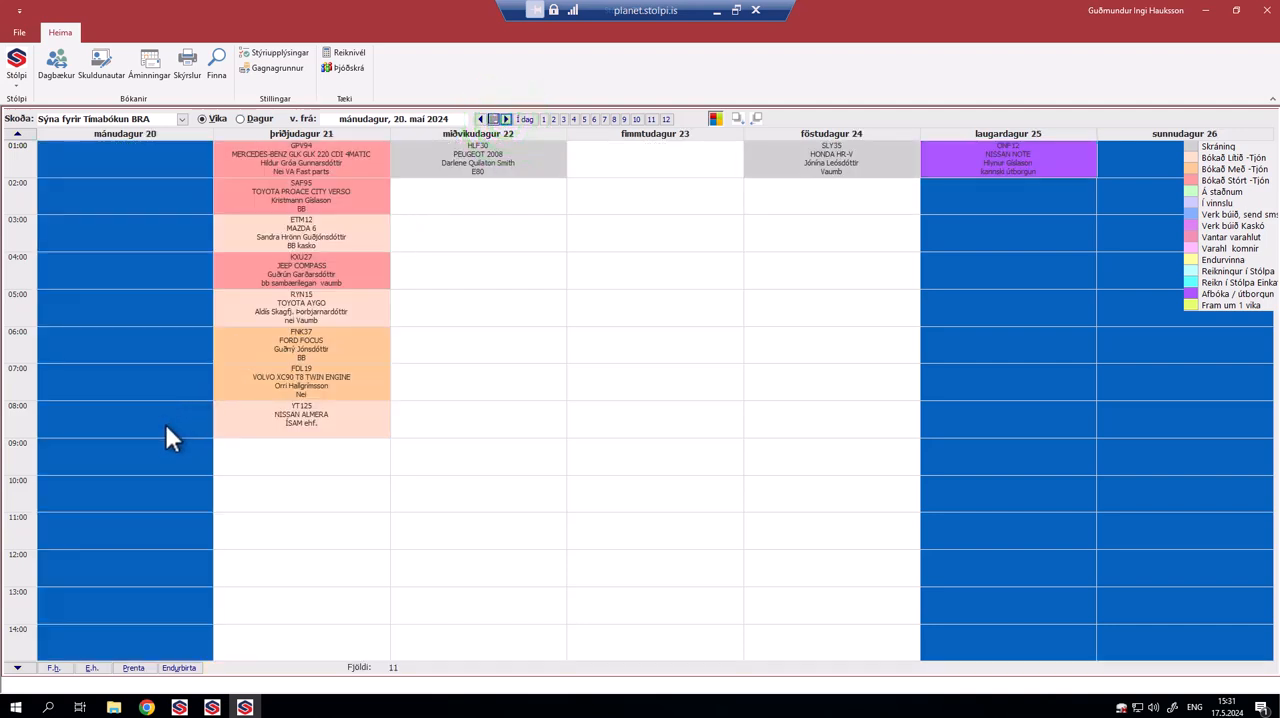
double_click(335, 430)
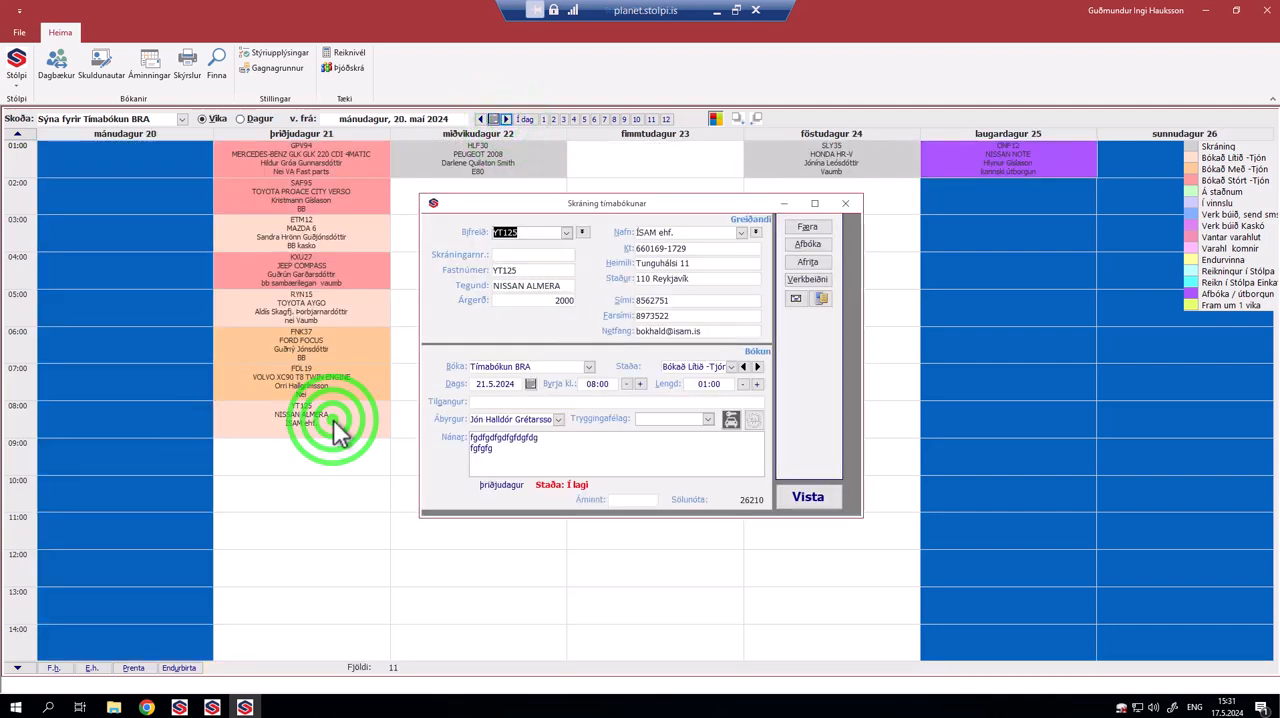
drag(503, 457, 457, 427)
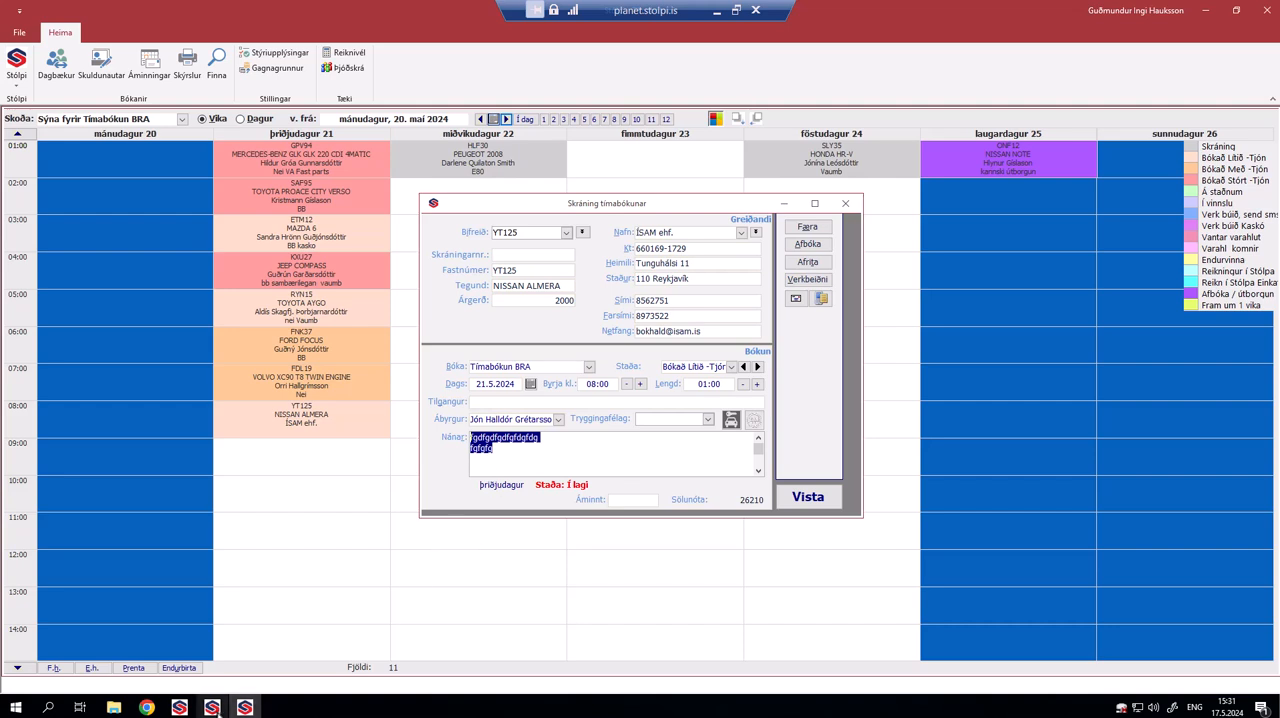
Return to the ÍSAM ehf. invoice, highlight its comments, check the vehicle work order print options, and close the invoice
click(212, 707)
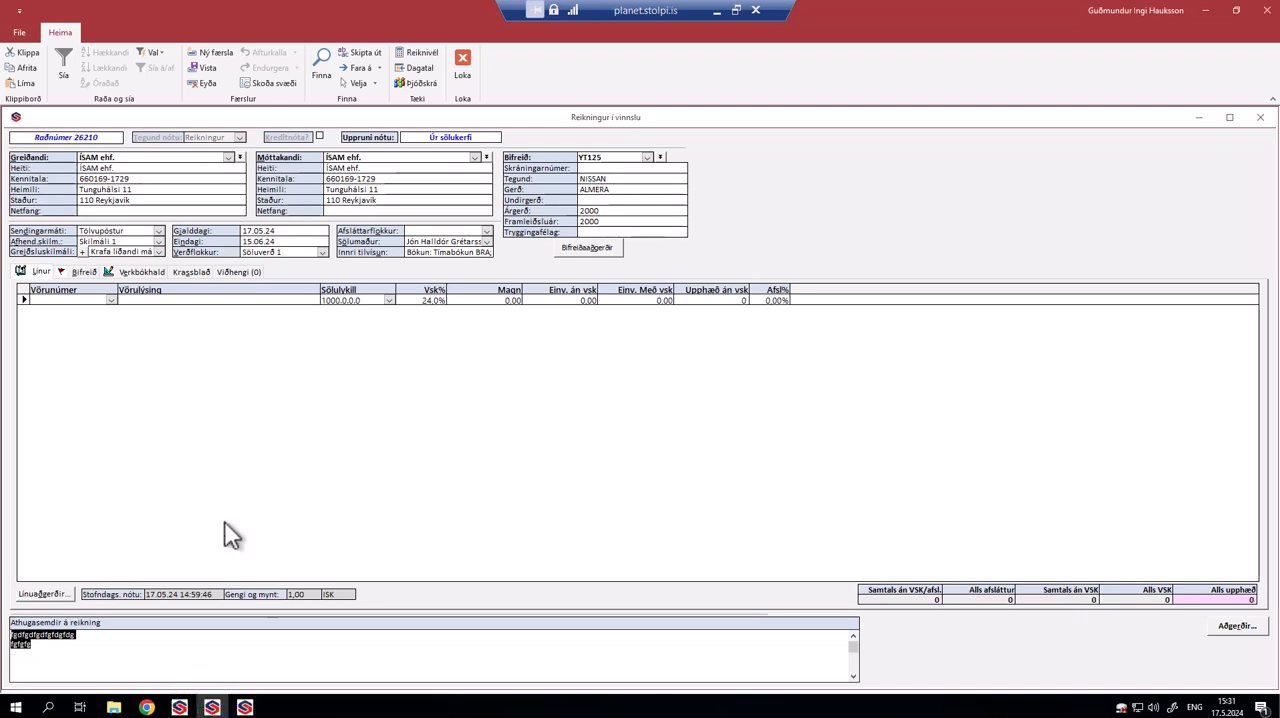
click(33, 646)
drag(33, 648, 10, 630)
click(590, 249)
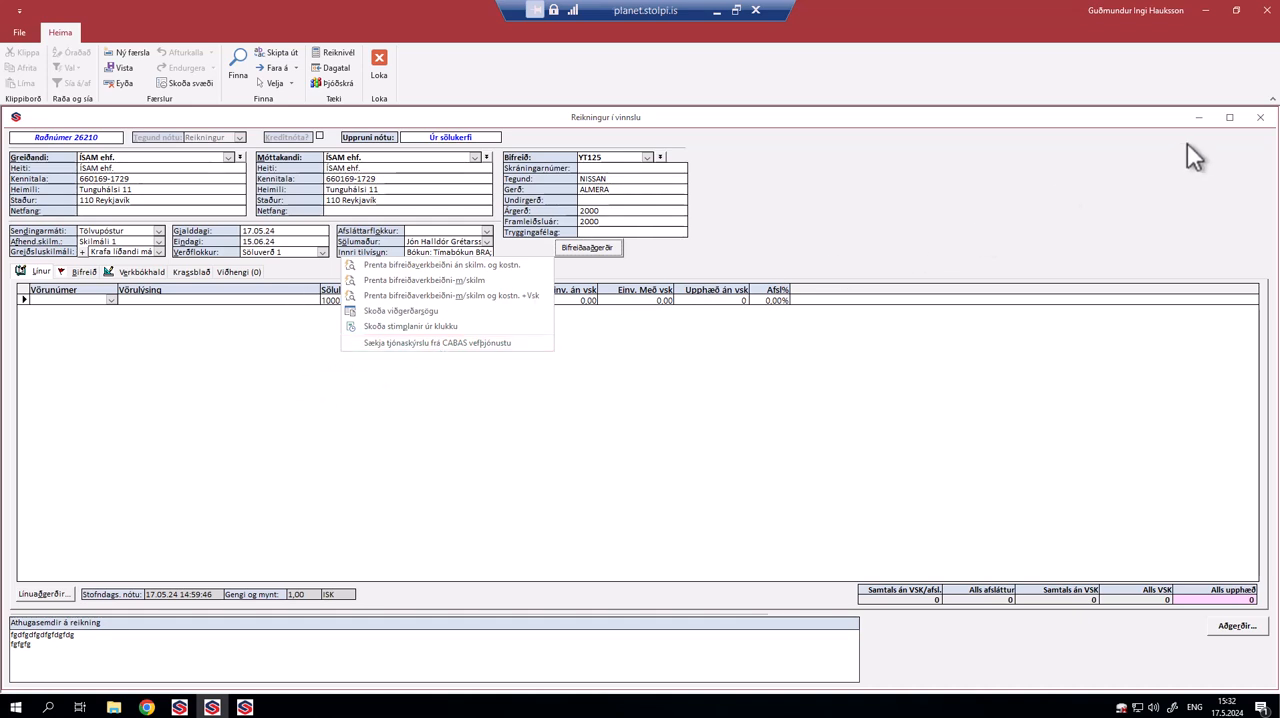
click(1252, 118)
click(1252, 118)
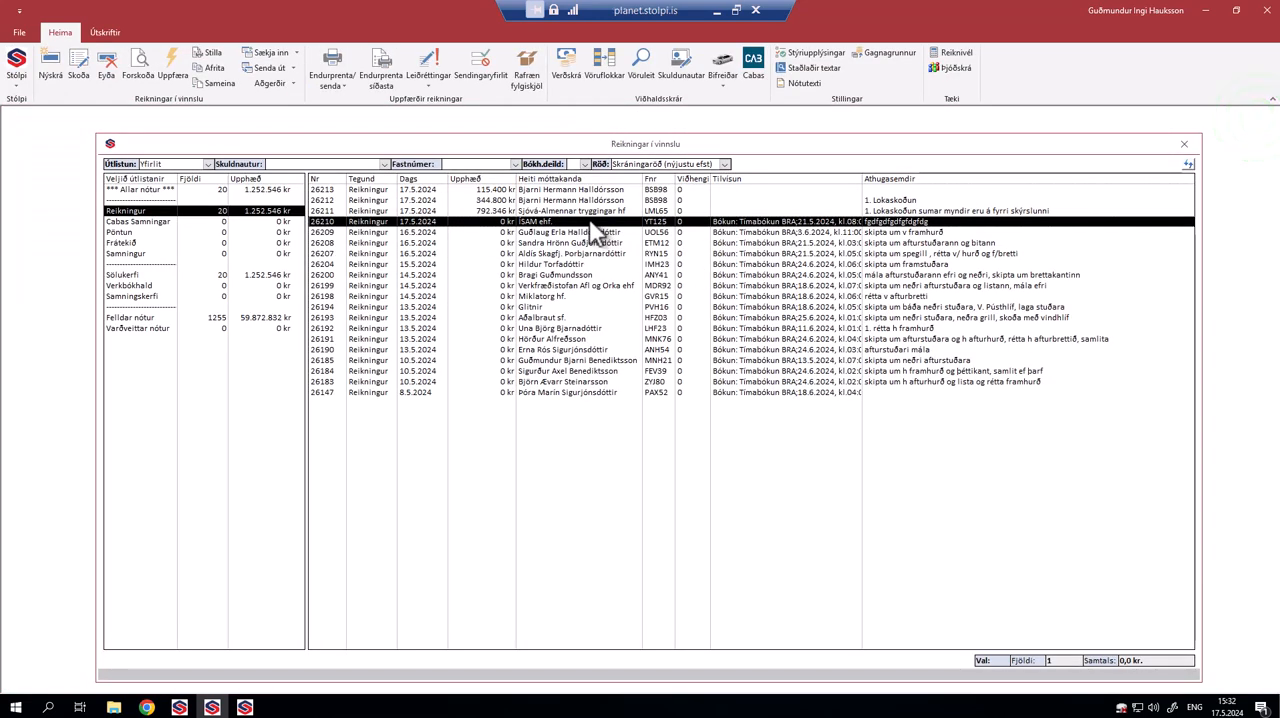
Reopen the Land Cruiser invoice commented "1. Lokaskoðun", view its Krassblað page, and return to the invoice lines
click(536, 201)
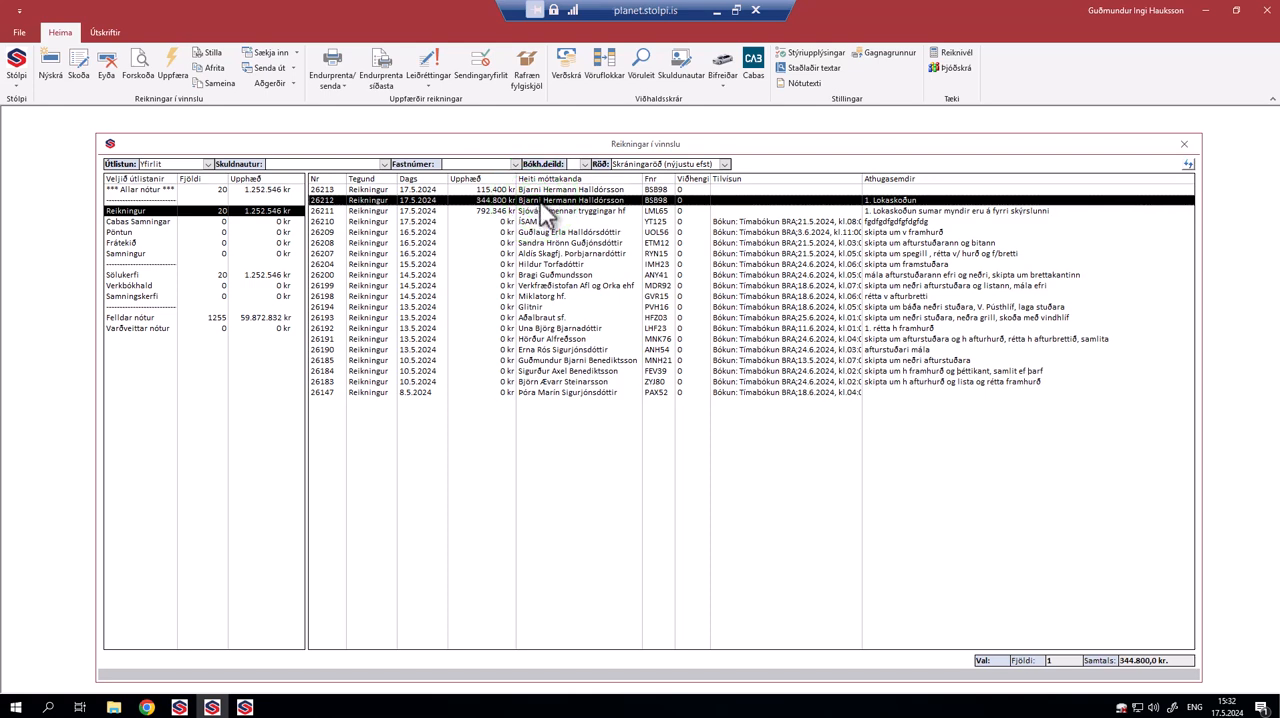
double_click(539, 200)
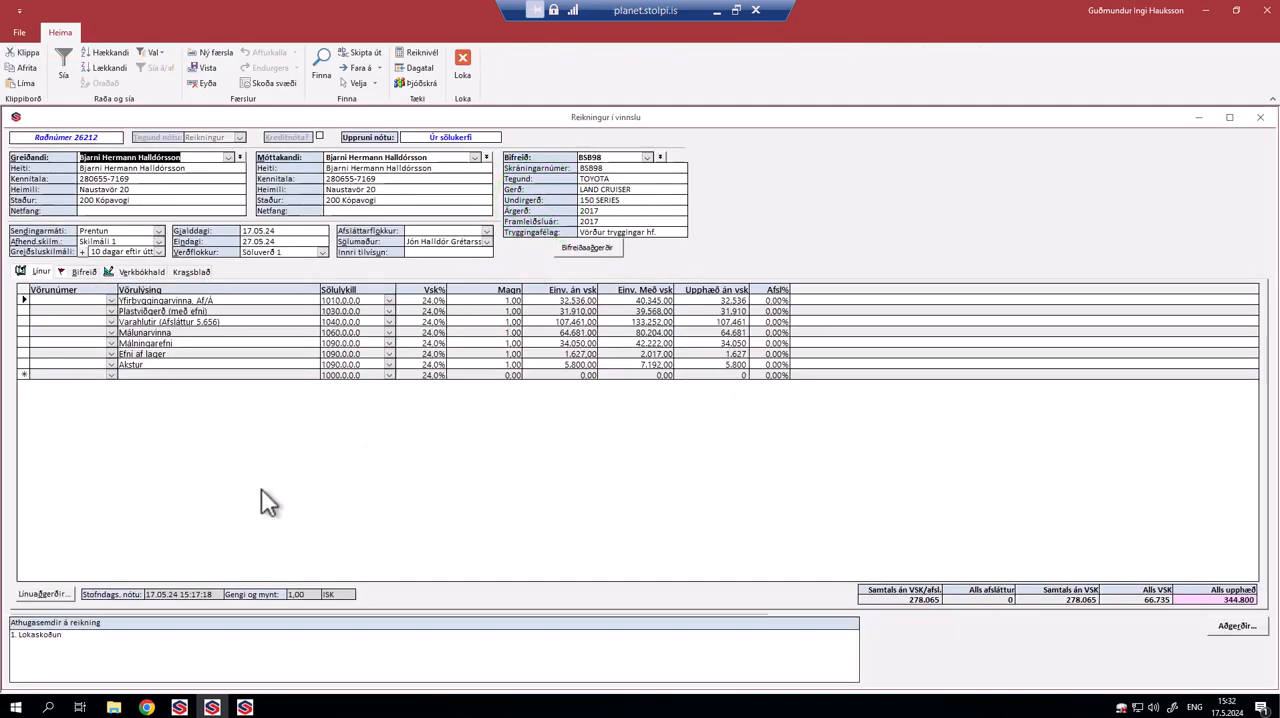
click(86, 636)
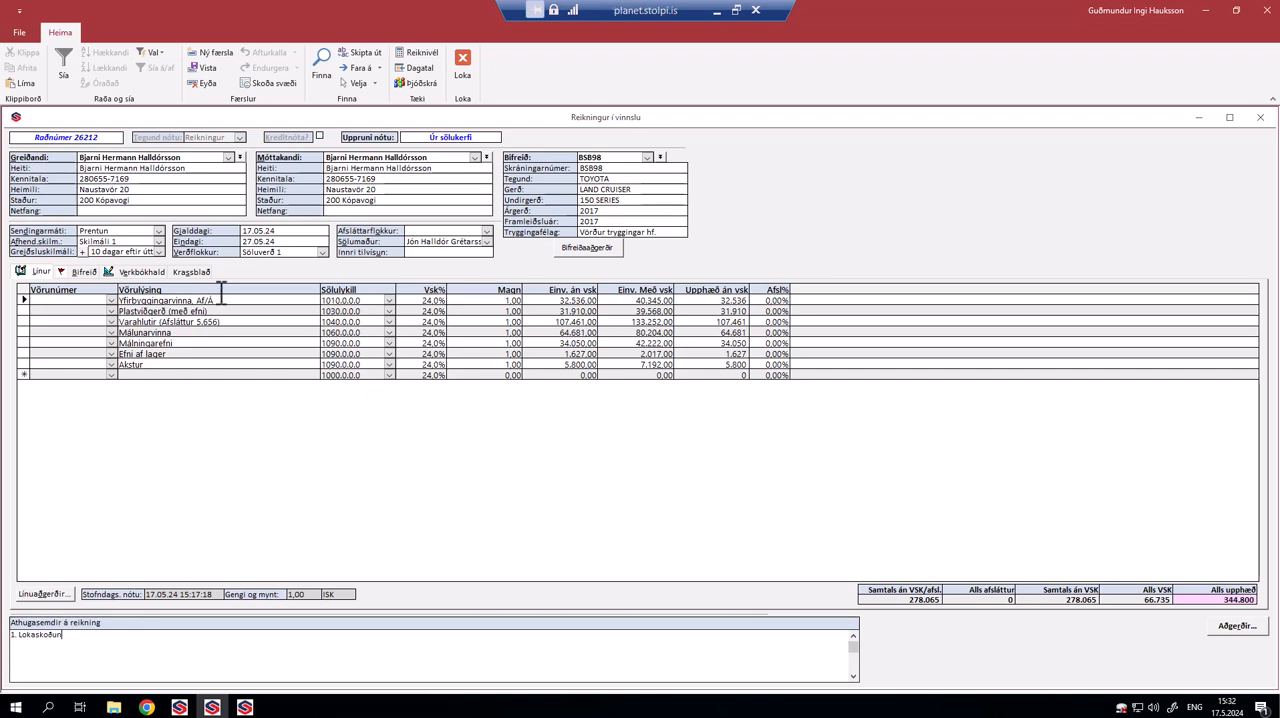
click(192, 272)
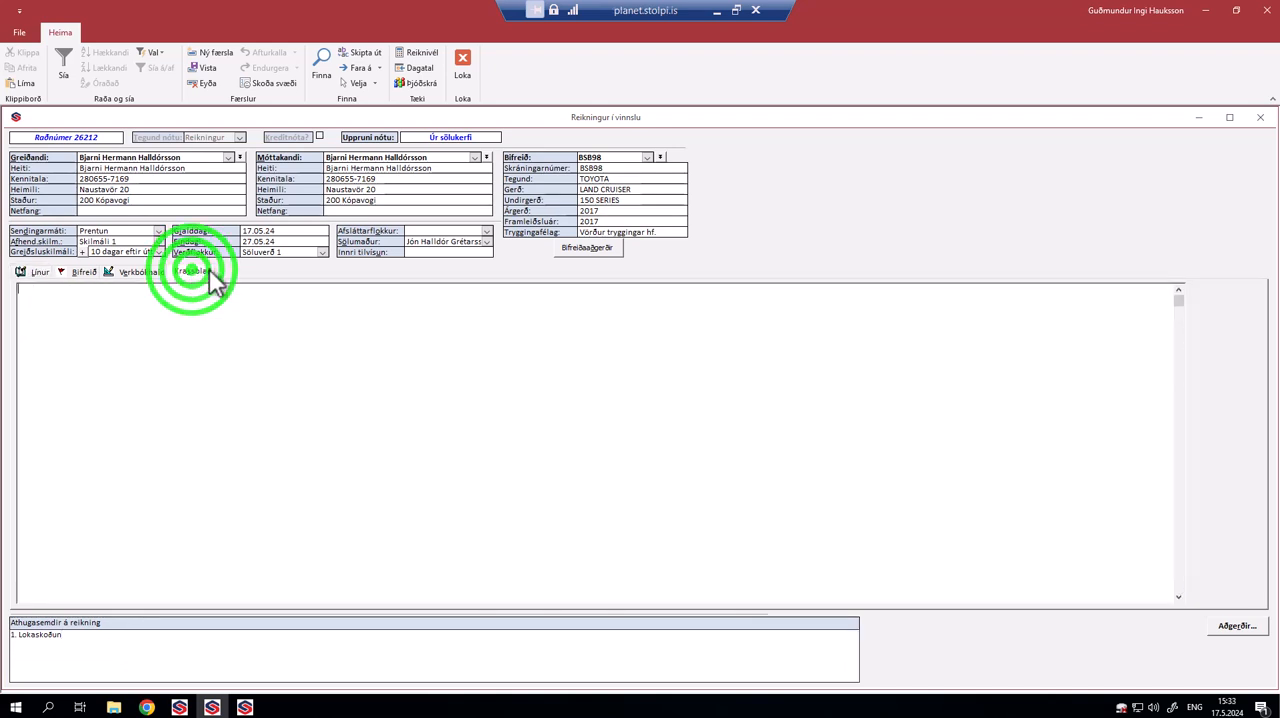
click(40, 272)
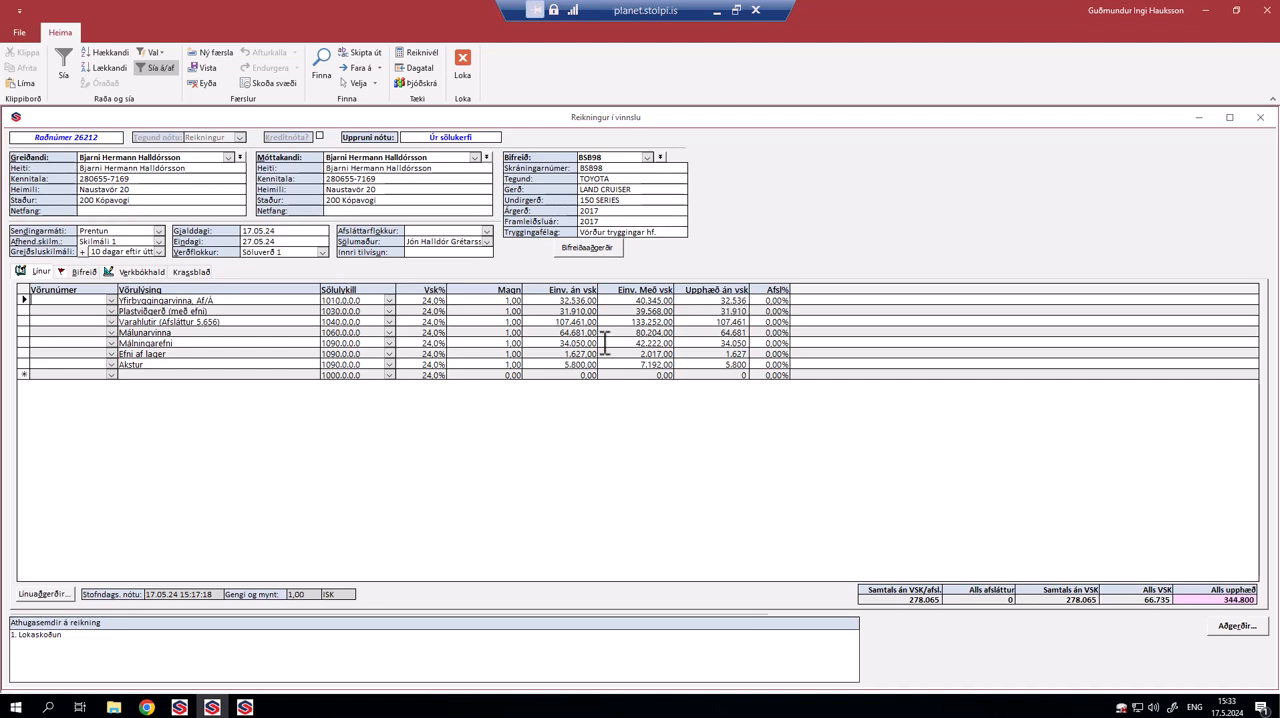
Show the Upphæð með vsk column in the invoice lines by setting its width to 3 cm in the column setup
click(43, 594)
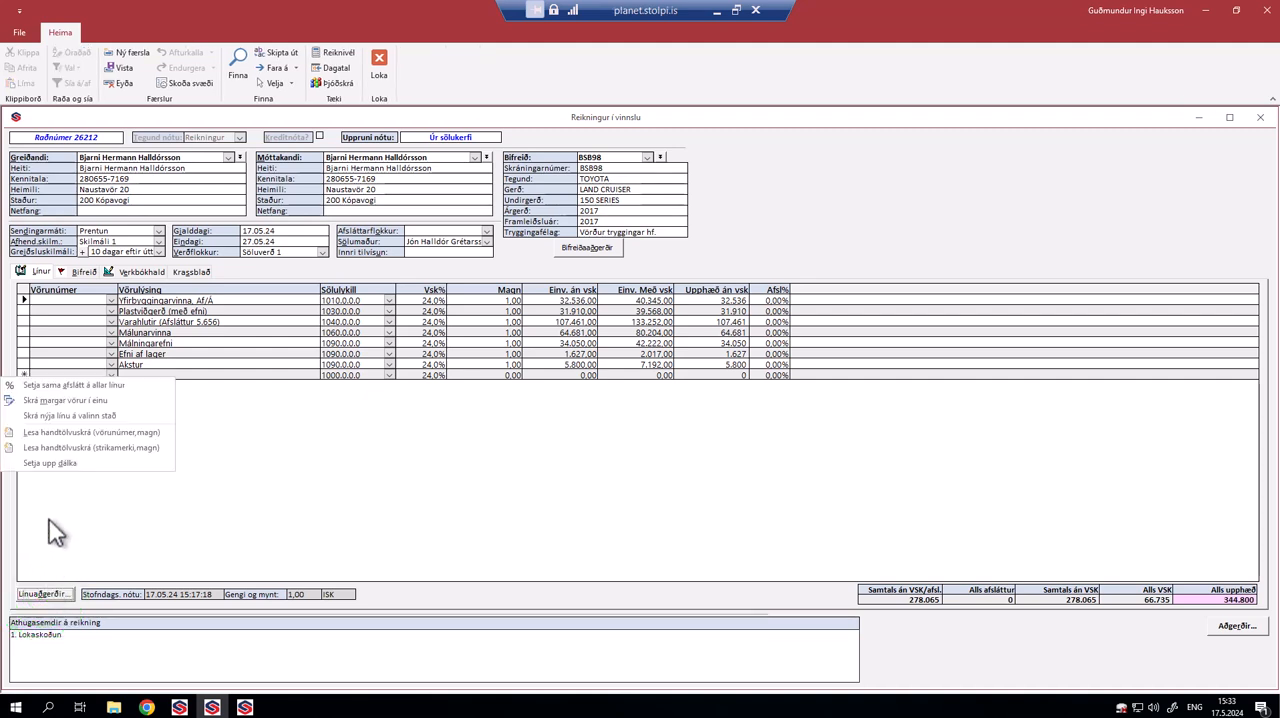
click(58, 464)
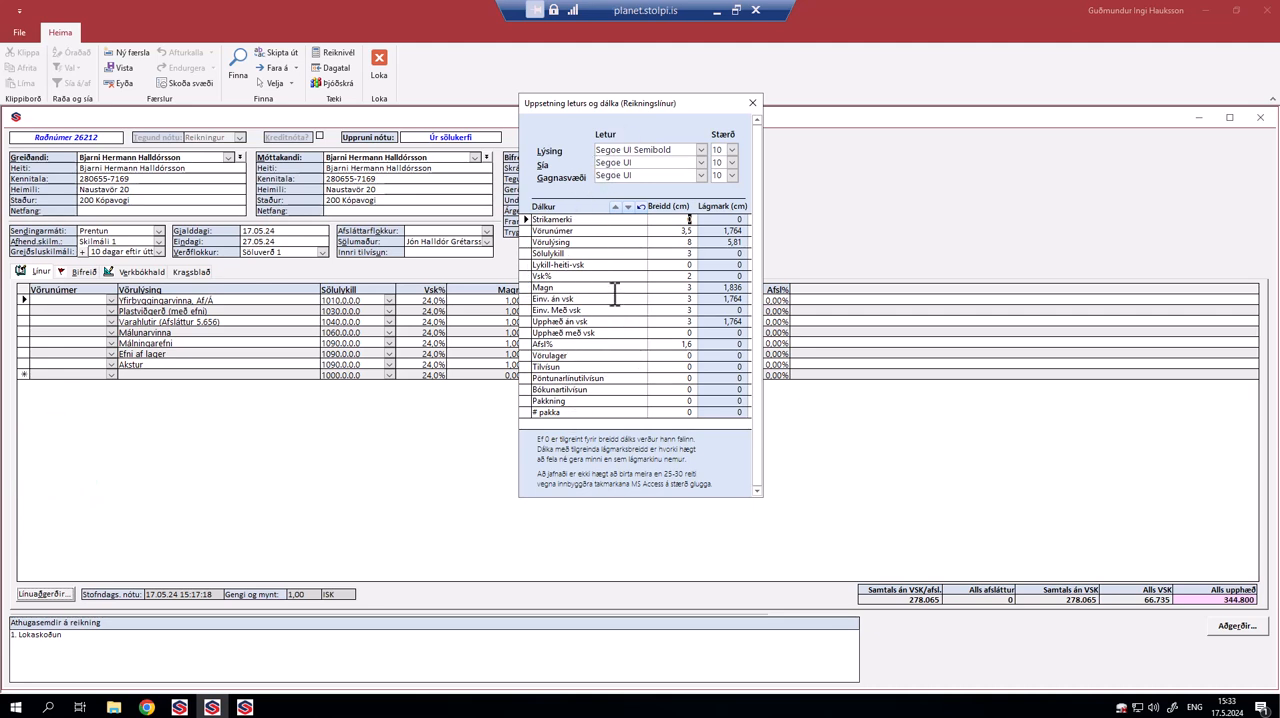
click(677, 332)
key(Down)
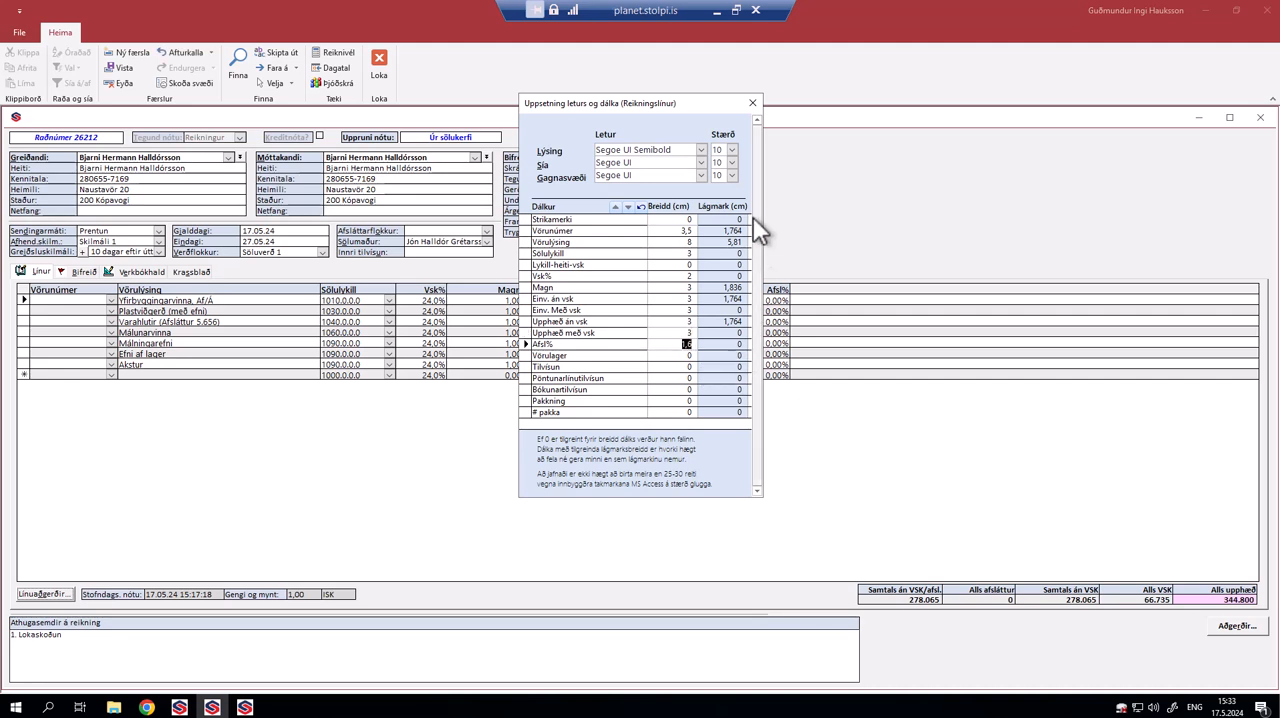
click(753, 103)
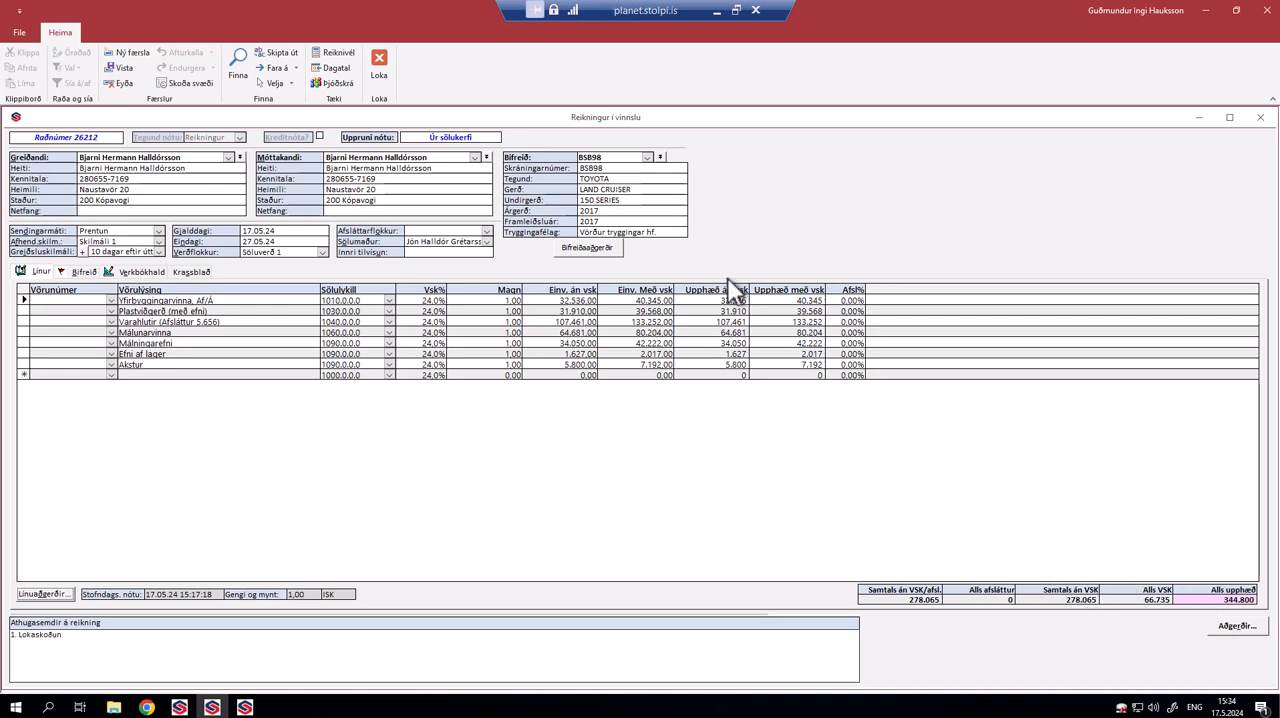
Reopen the column setup for the invoice lines, review the available columns and widths, and close it
click(45, 592)
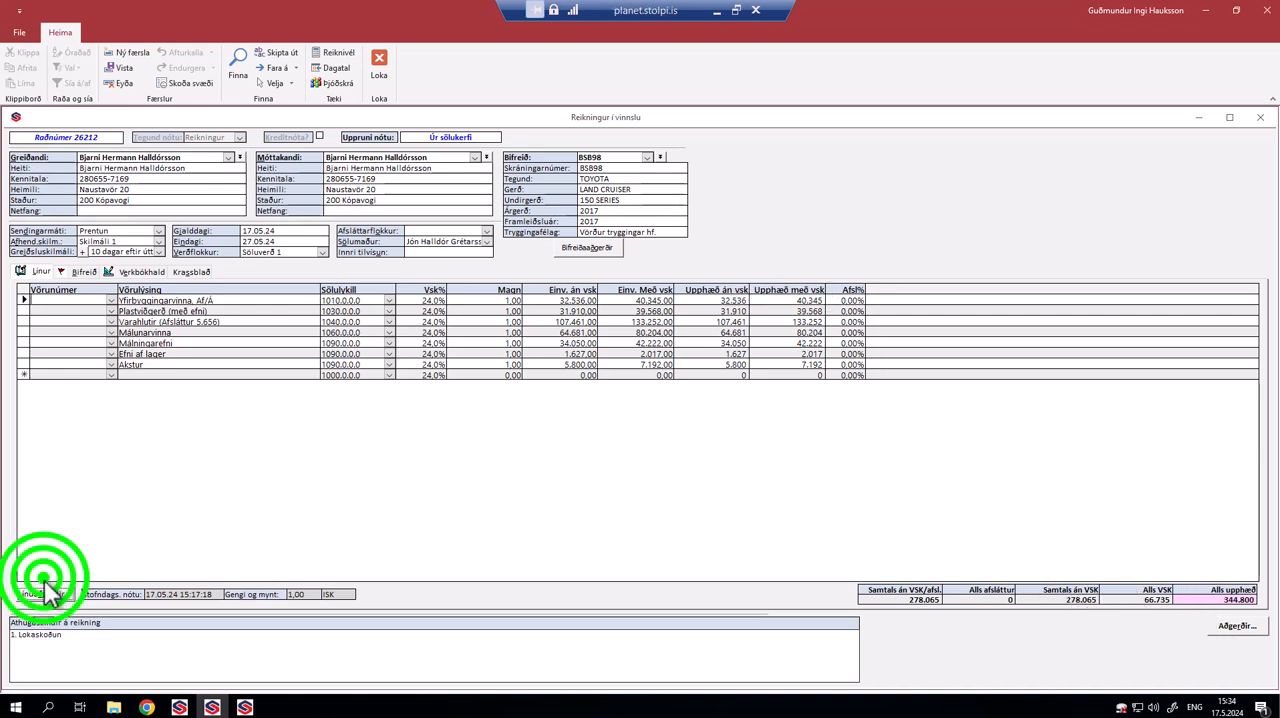
click(47, 465)
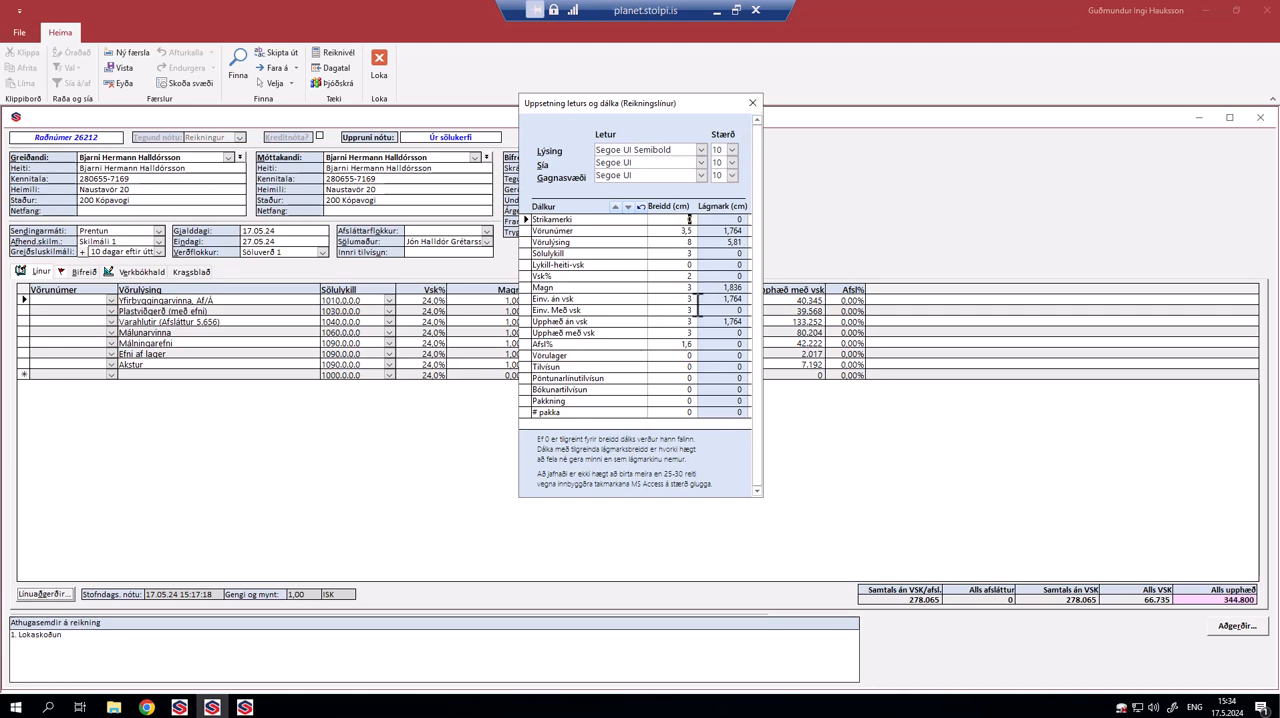
click(753, 105)
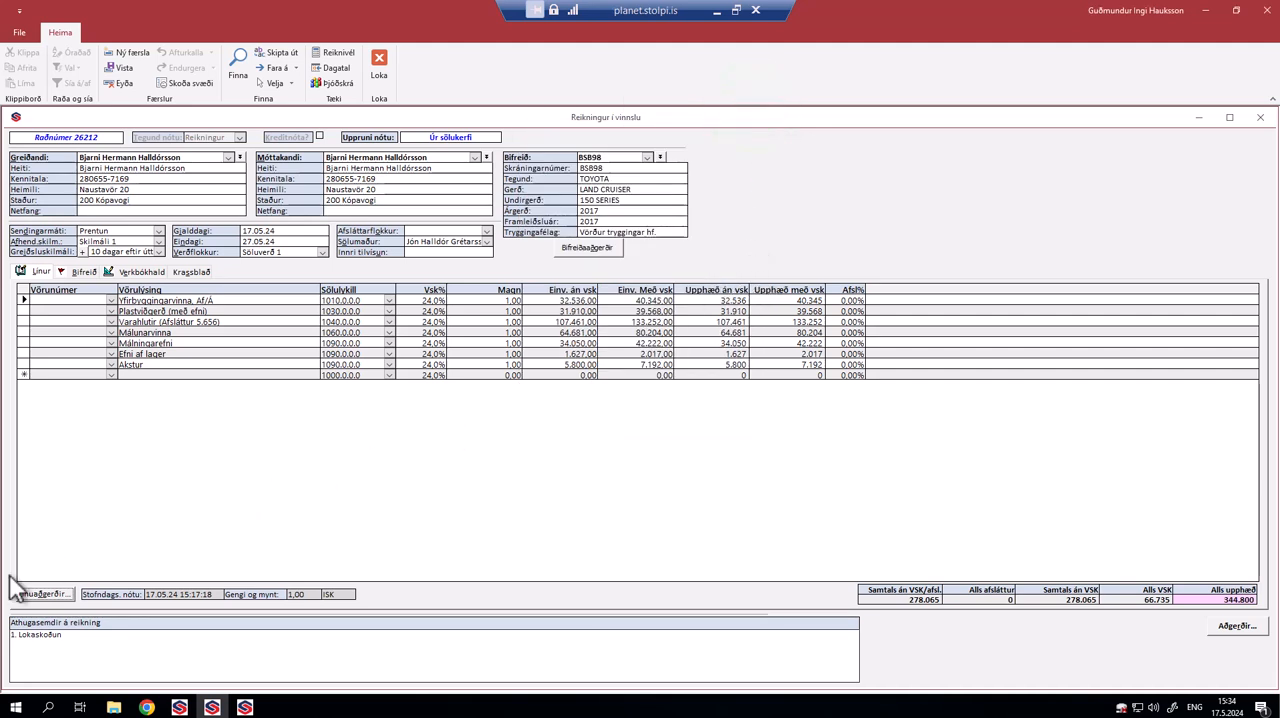
Apply the same 10% discount to all invoice lines
click(38, 594)
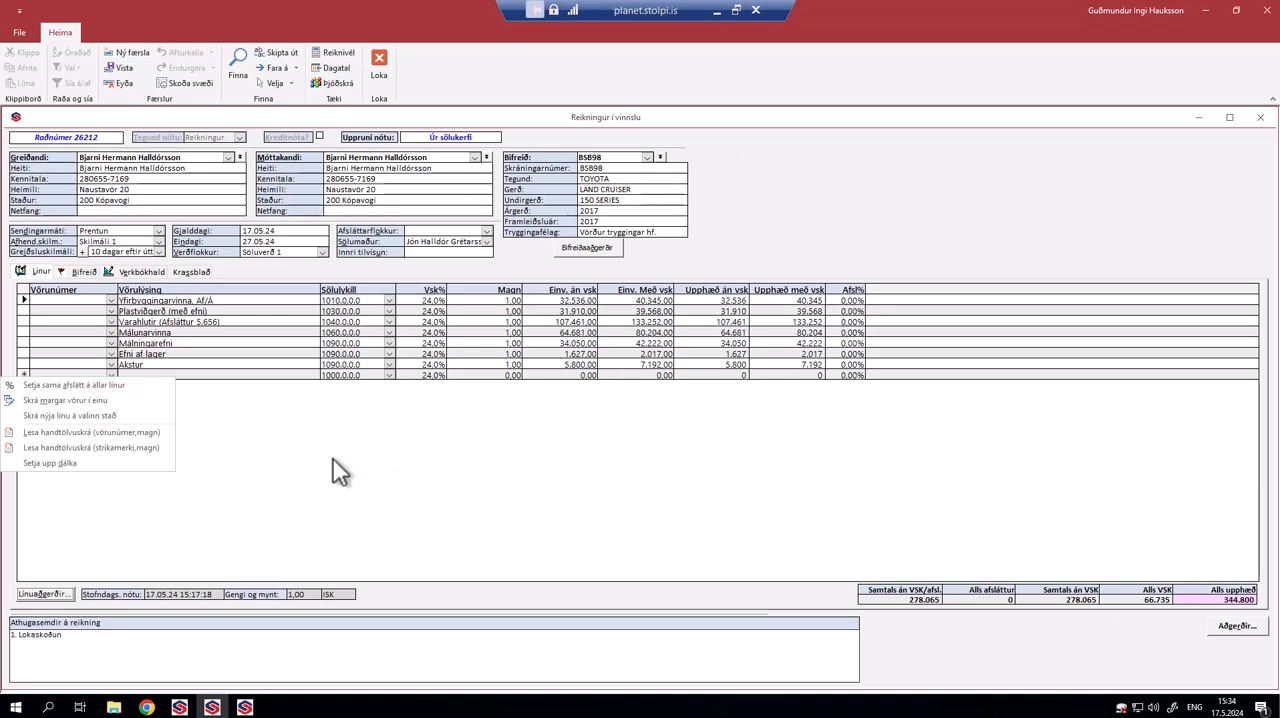
click(64, 385)
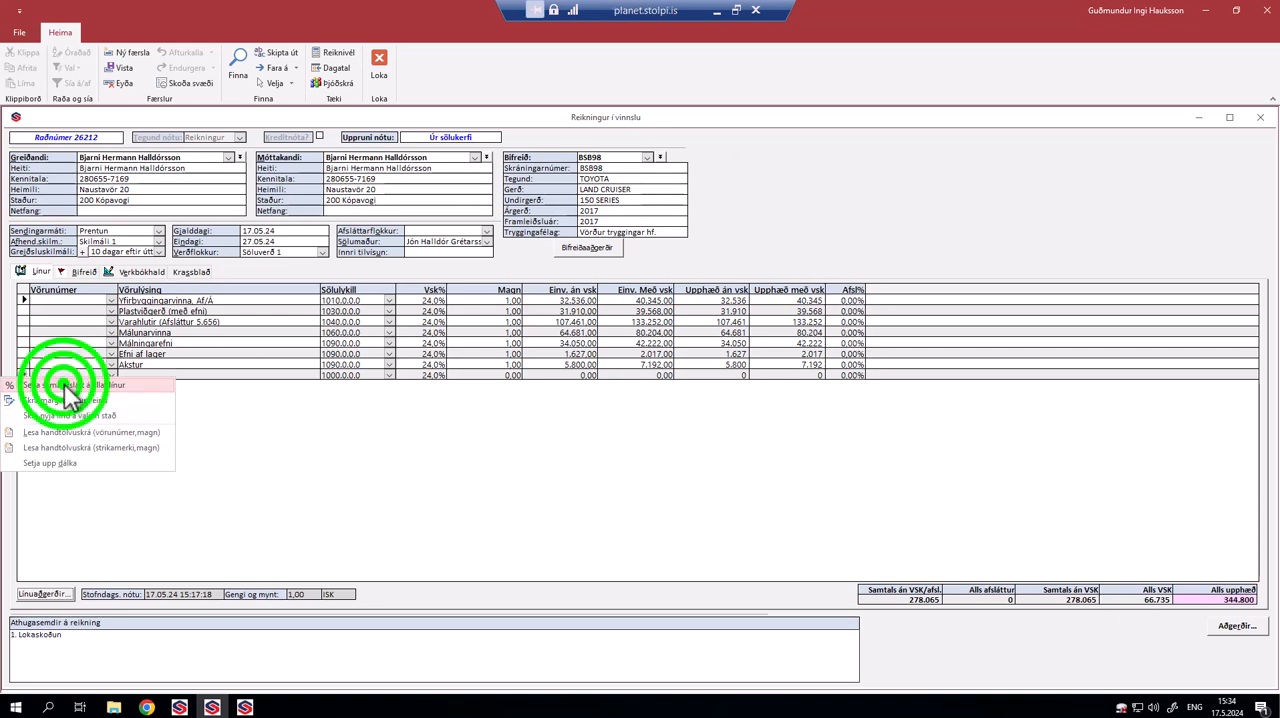
text(5)
key(Return)
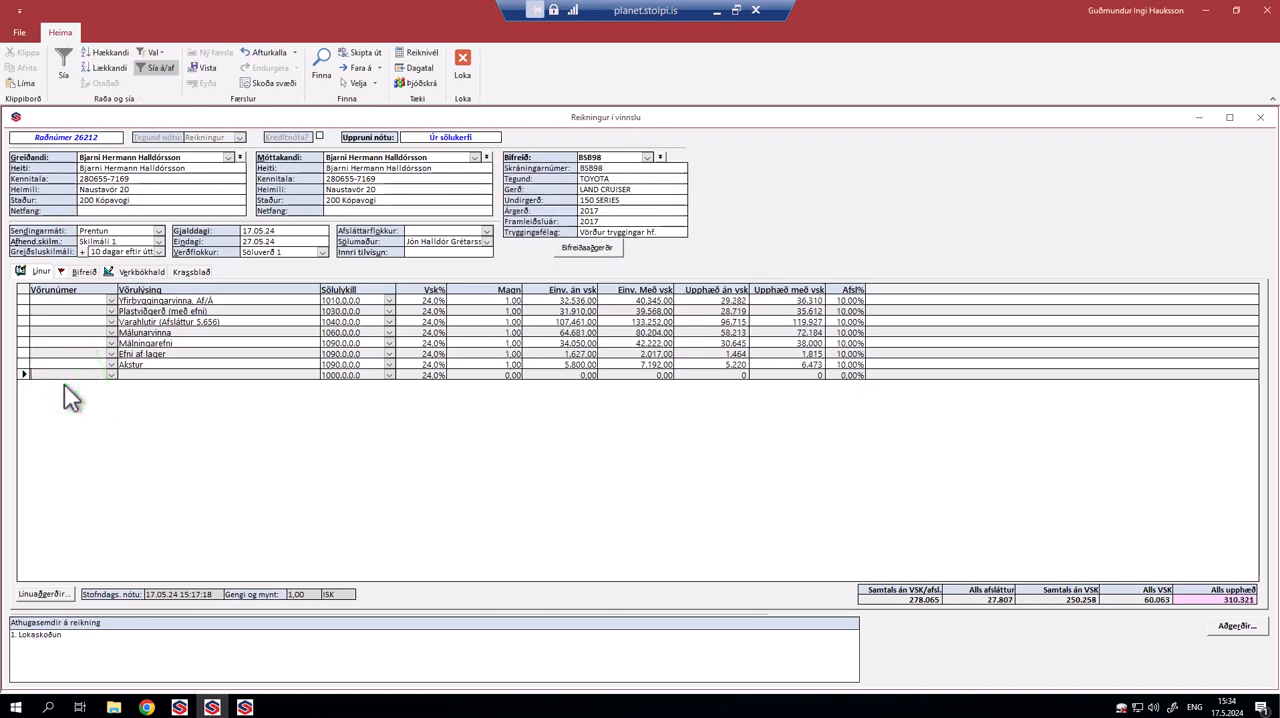
Look at the line action for adding a new line at a chosen place, with the Málunarvinna line selected, and dismiss the options
click(35, 594)
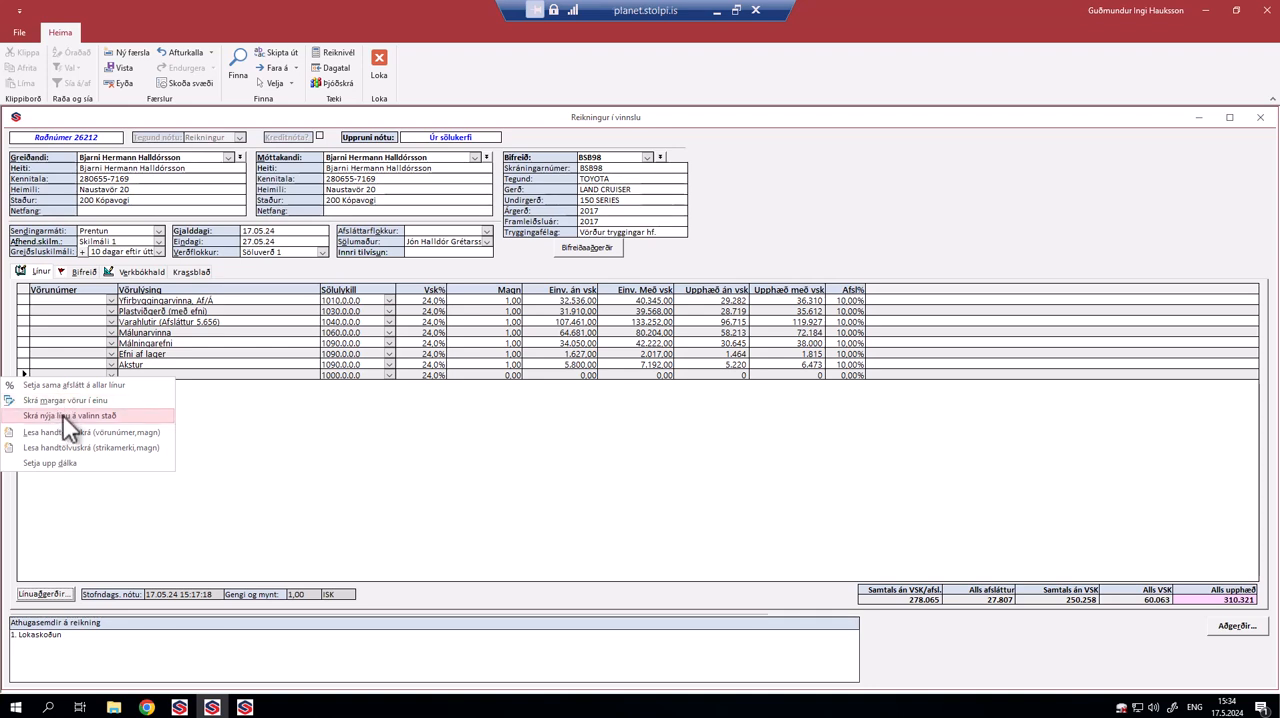
click(143, 337)
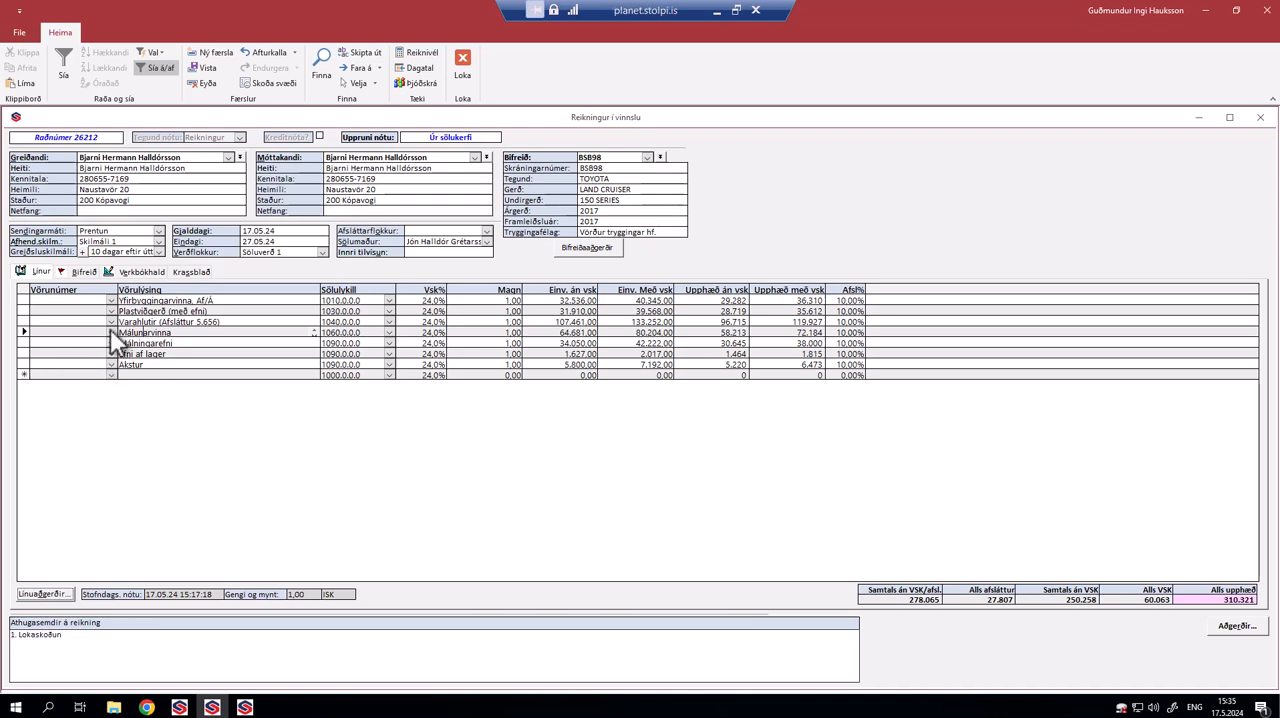
click(47, 594)
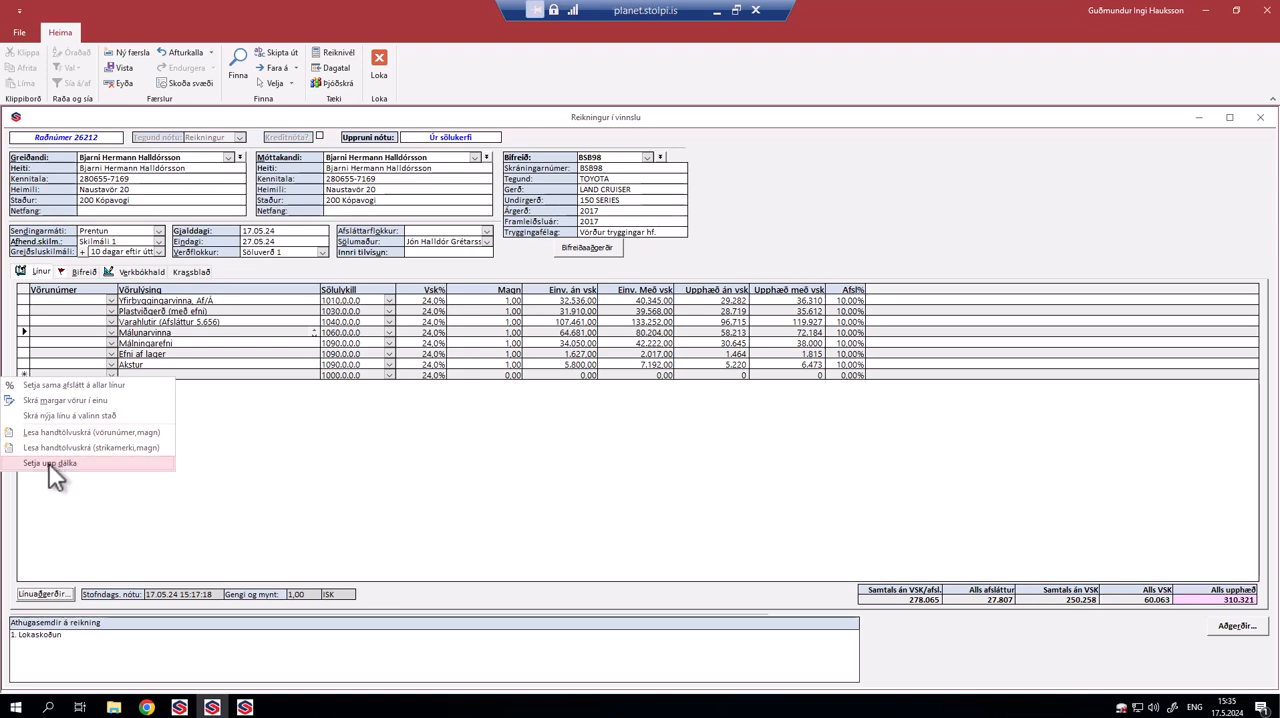
click(993, 648)
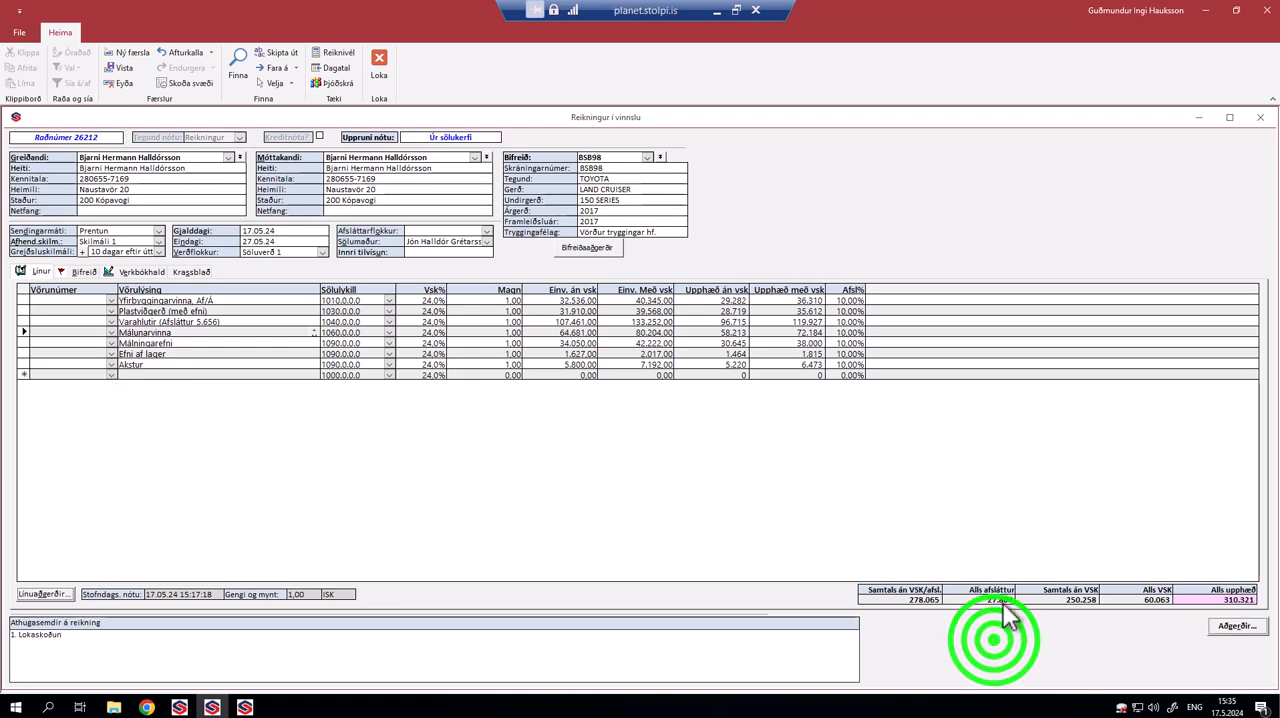
Open the Framlegð (margin) report for the invoice
click(1238, 626)
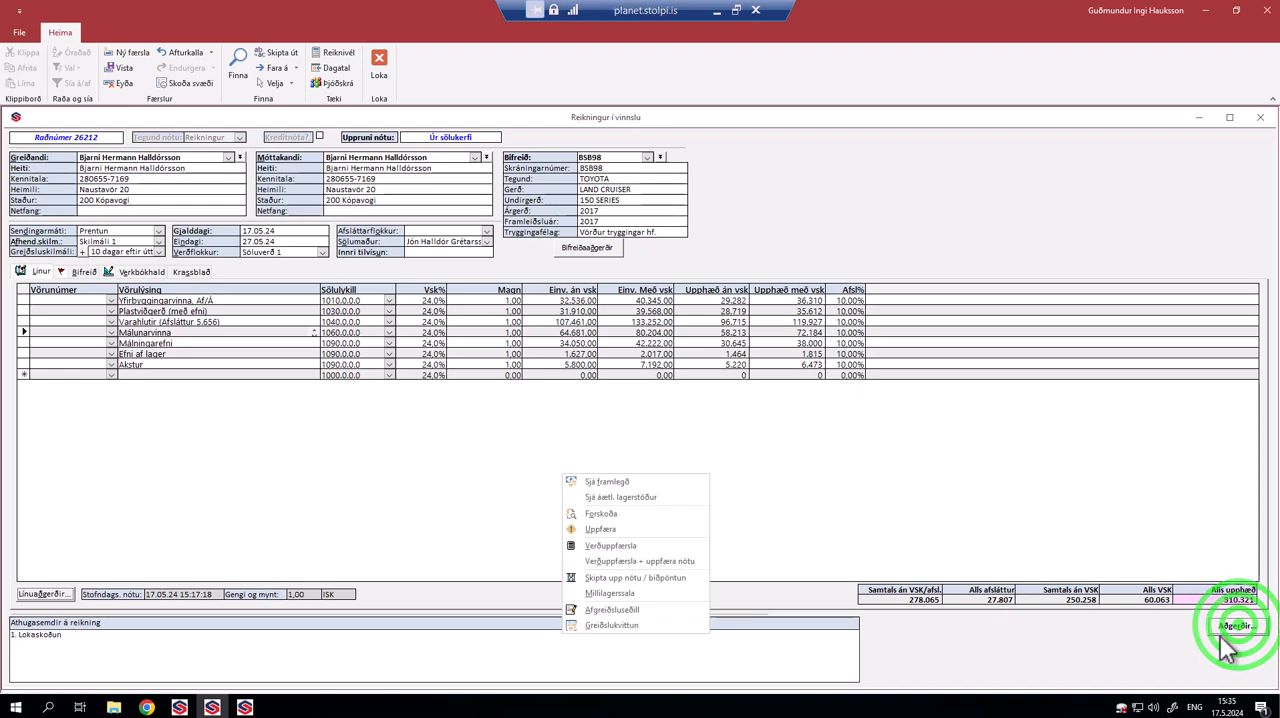
click(603, 484)
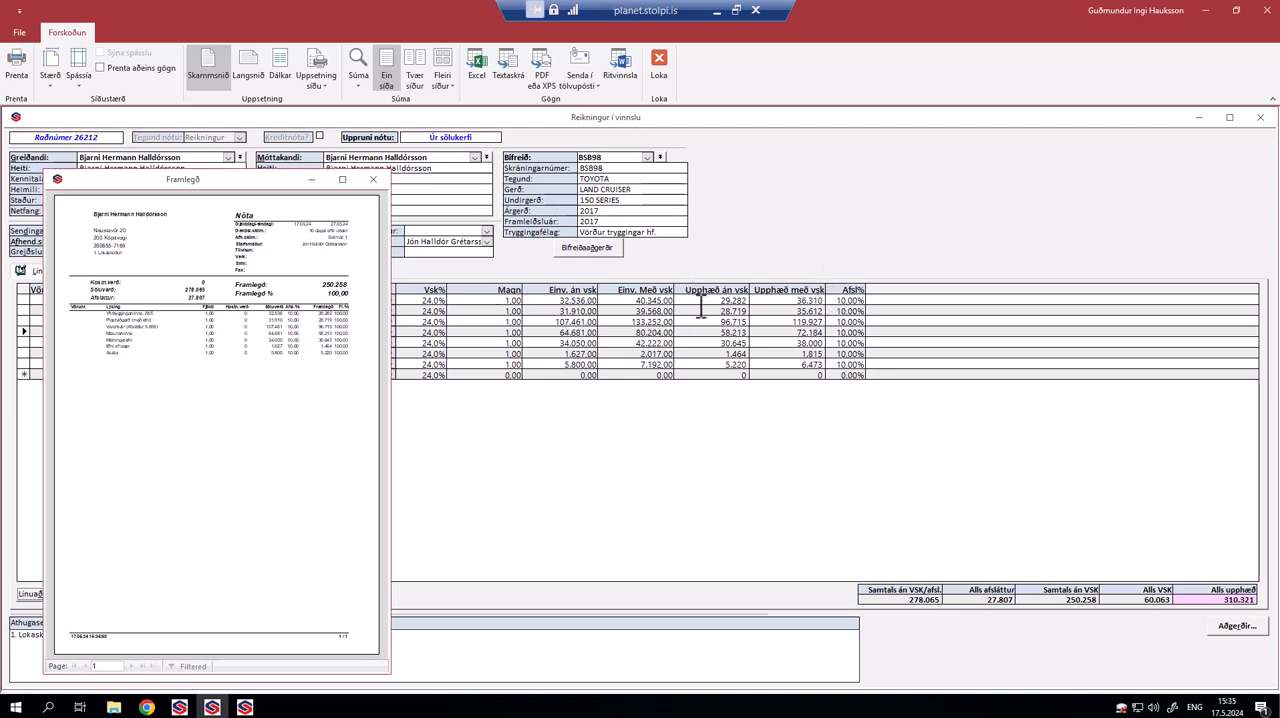
Close the margin report and open an enlarged print preview of the invoice
click(373, 180)
click(1228, 626)
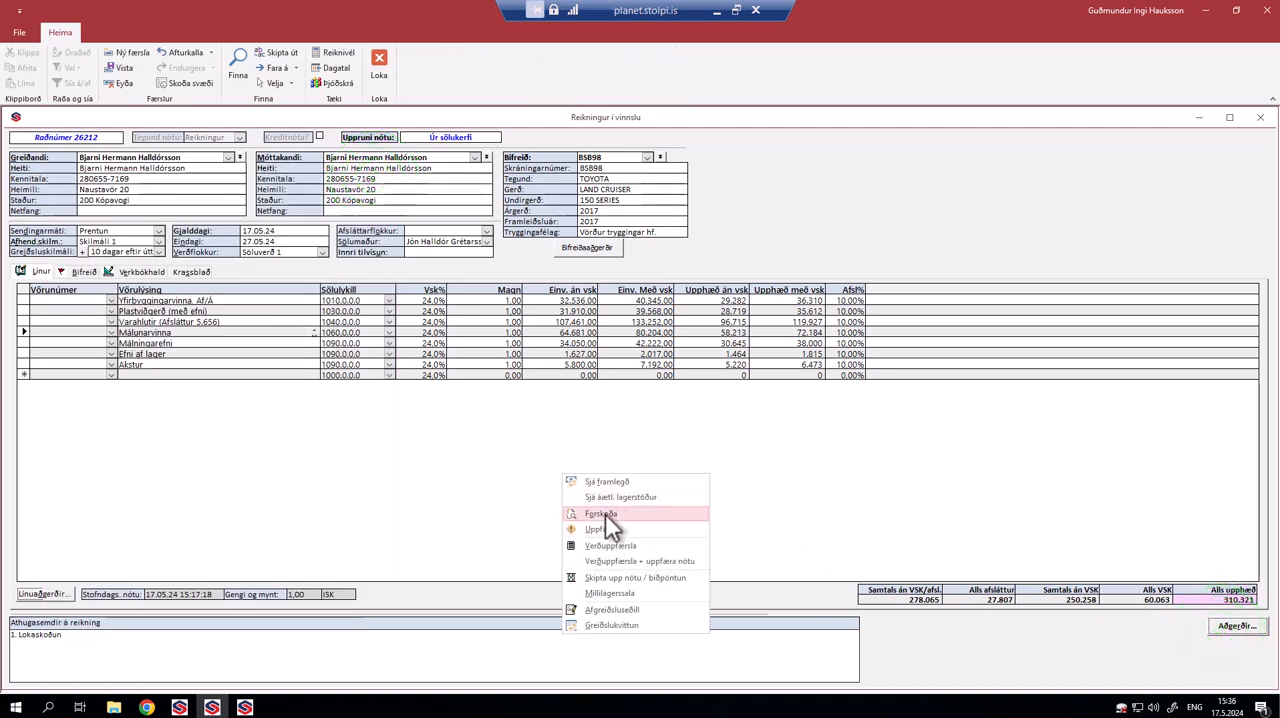
click(608, 515)
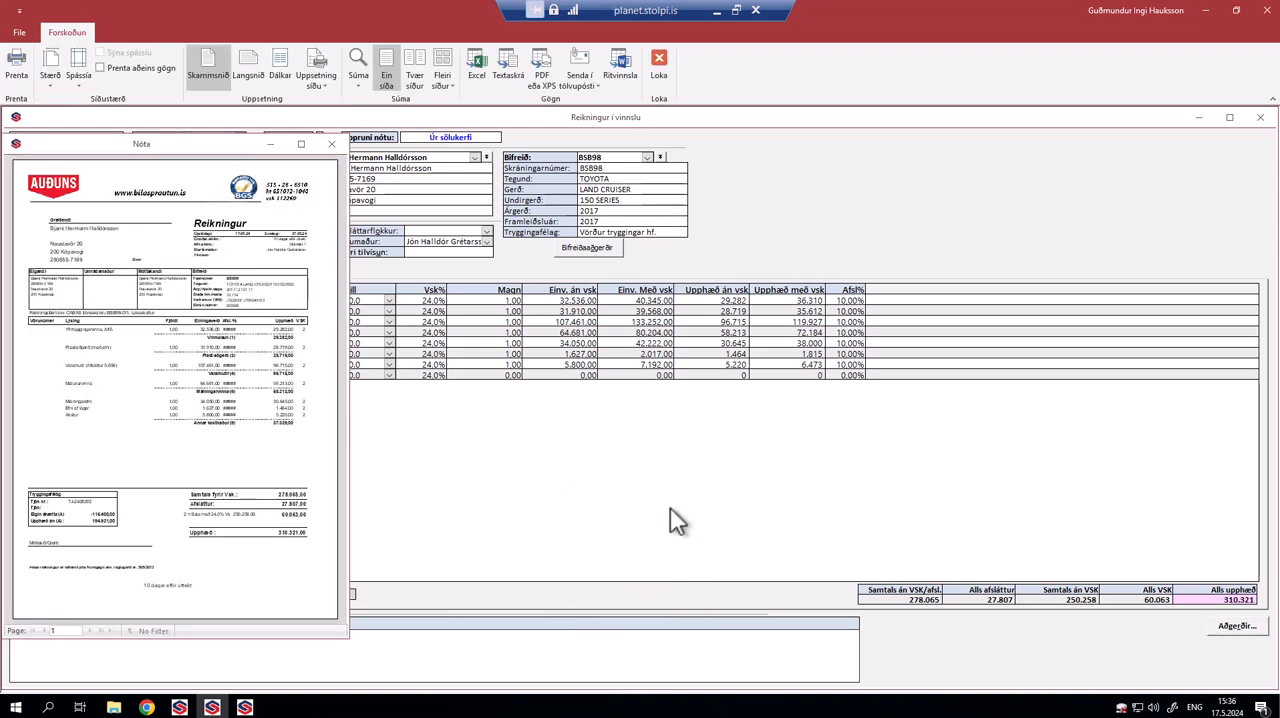
click(301, 144)
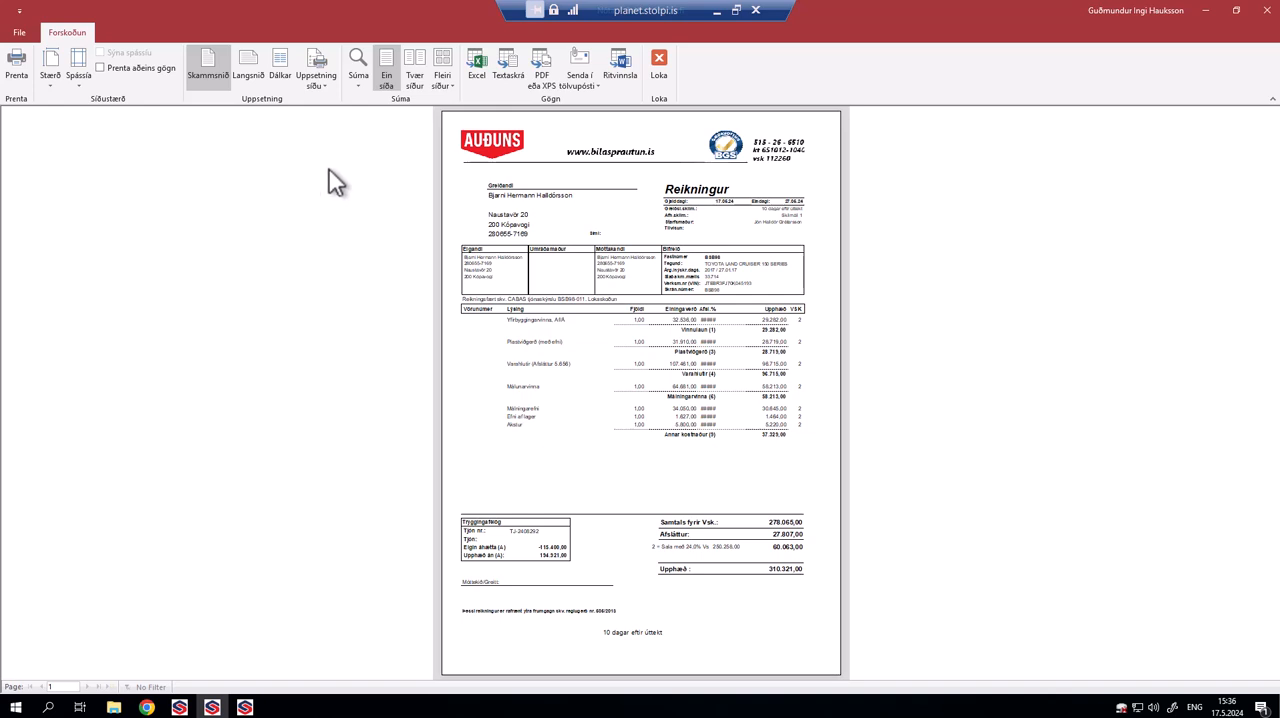
click(608, 228)
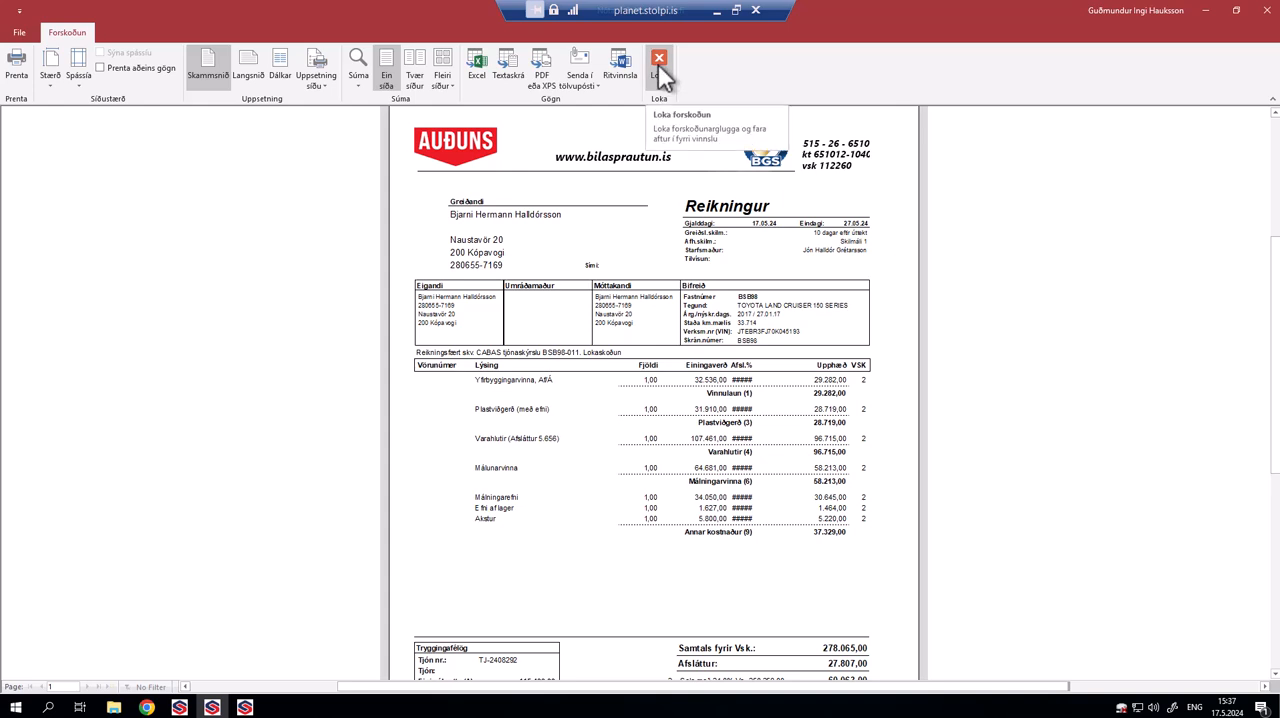
Read through the invoice preview, from the payer details and discounted lines to the totals and the insurance company box with the deductible
scroll(667, 309, down, 2)
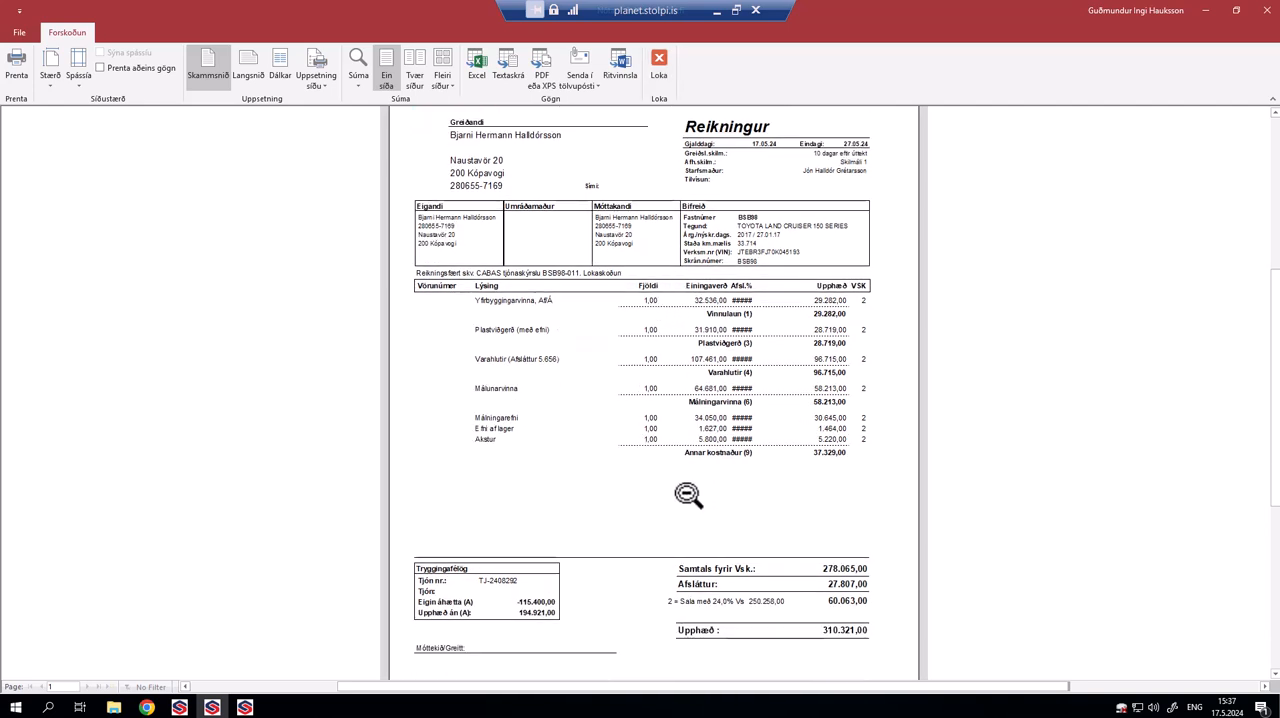
scroll(681, 496, down, 1)
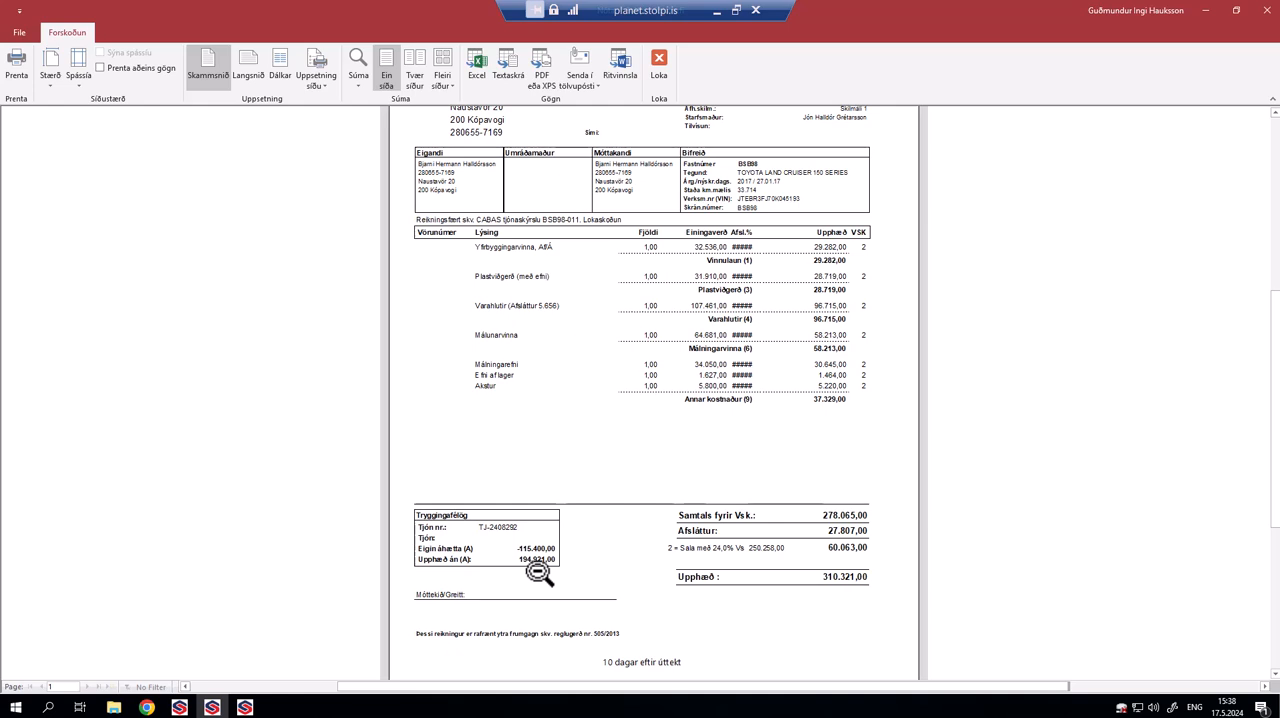
scroll(539, 573, up, 5)
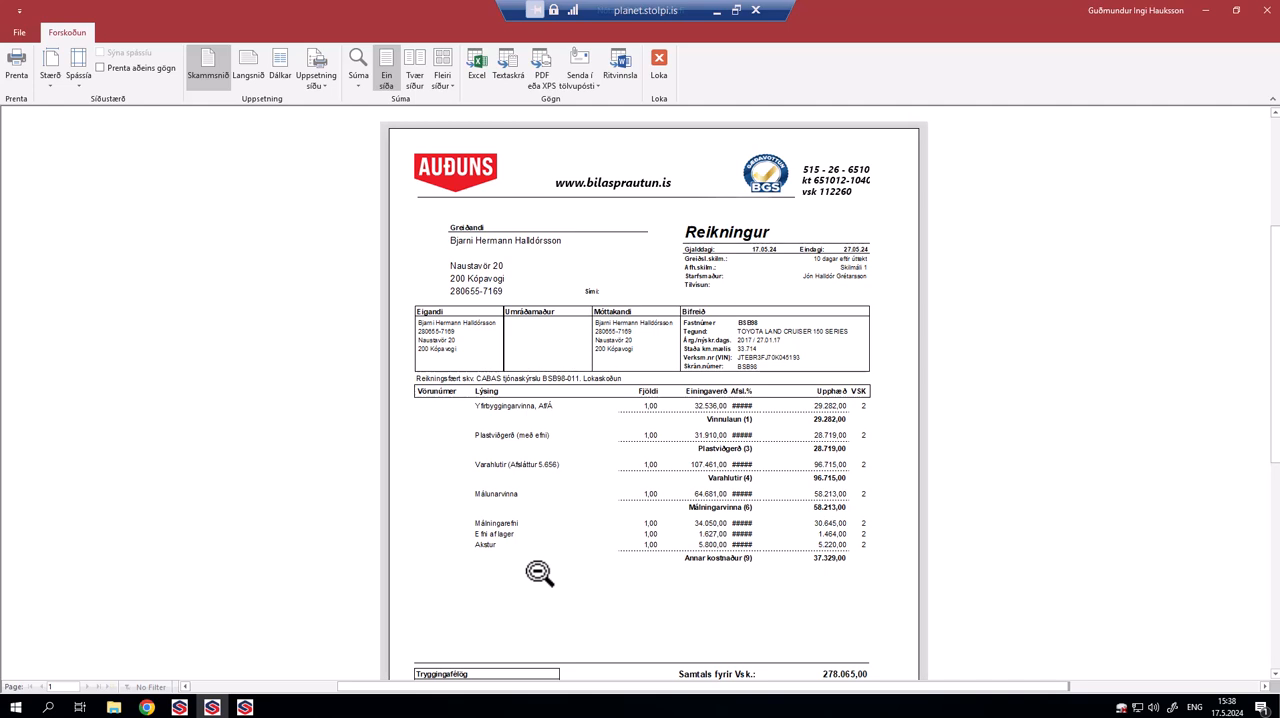
scroll(539, 573, down, 2)
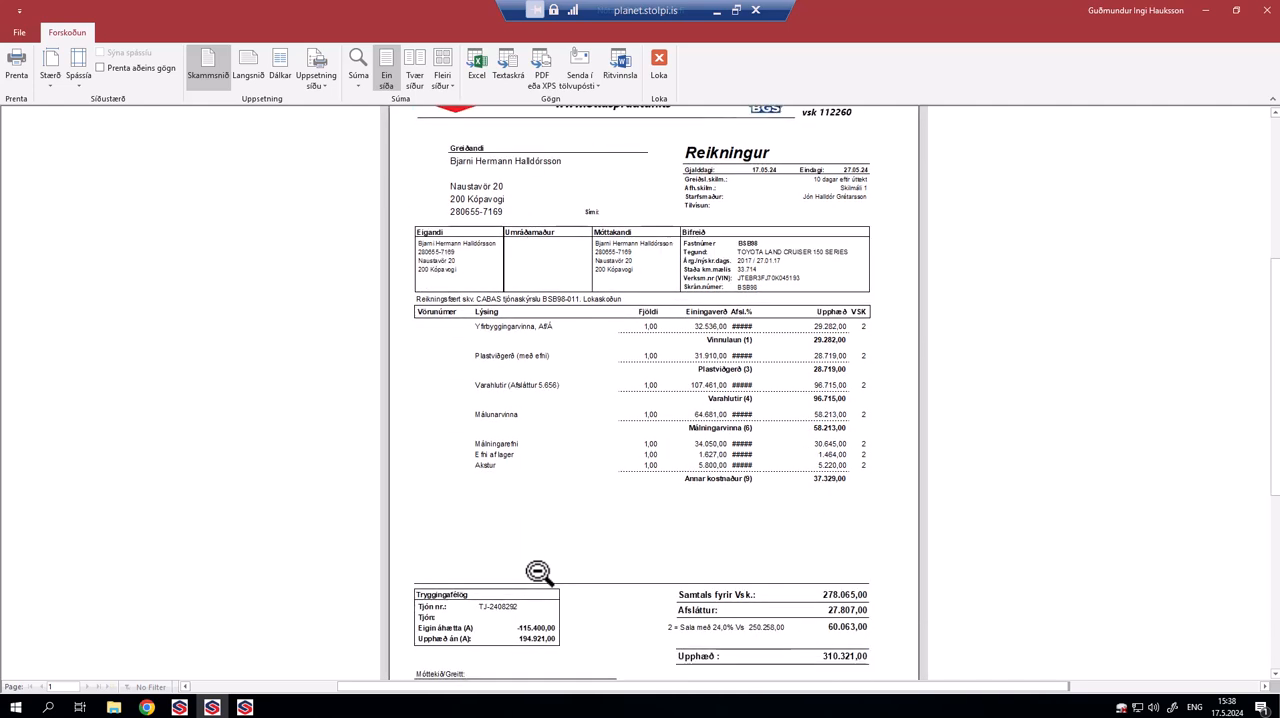
scroll(539, 573, down, 1)
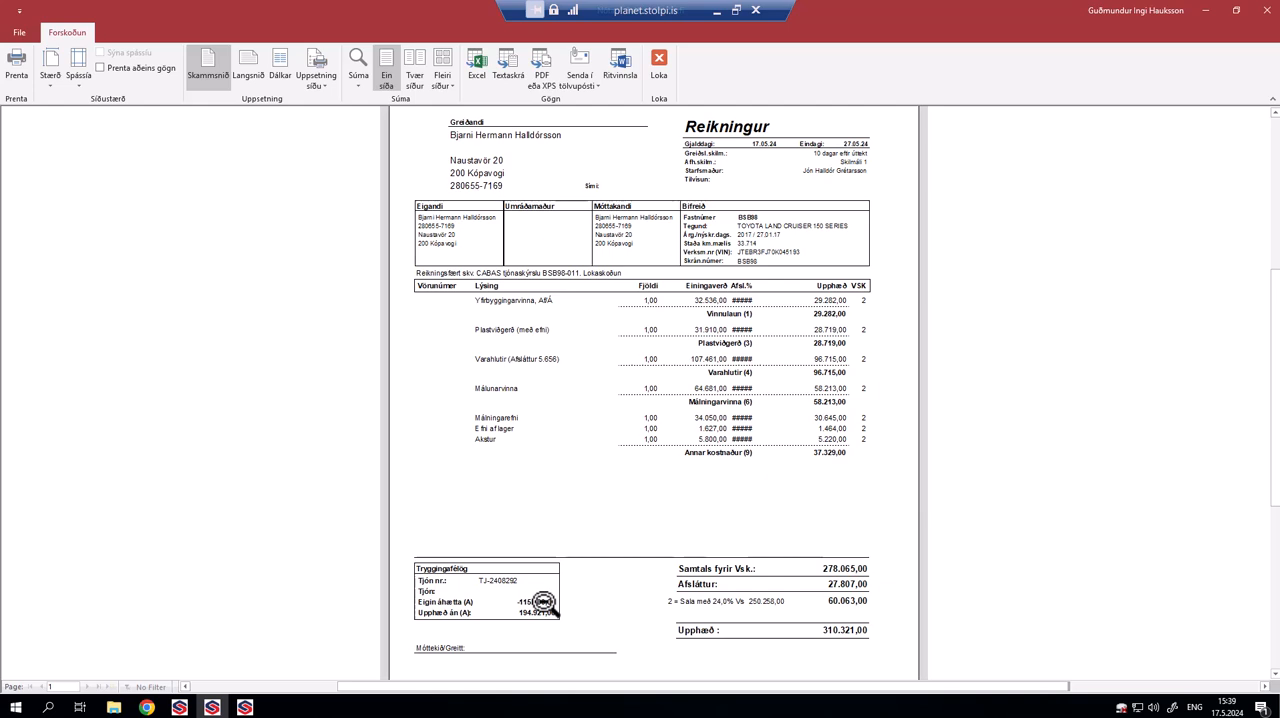
Close the preview, look over the actions available for the invoice, and return to the list of invoices in progress
click(660, 60)
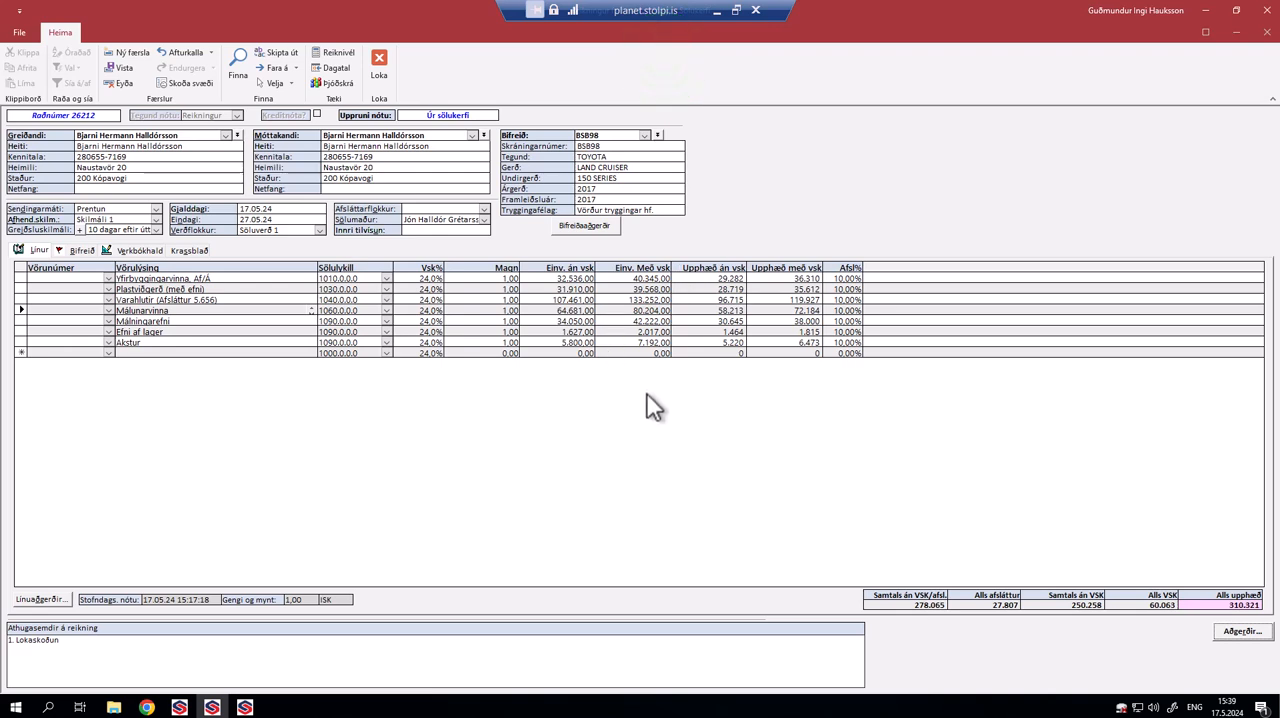
click(1241, 632)
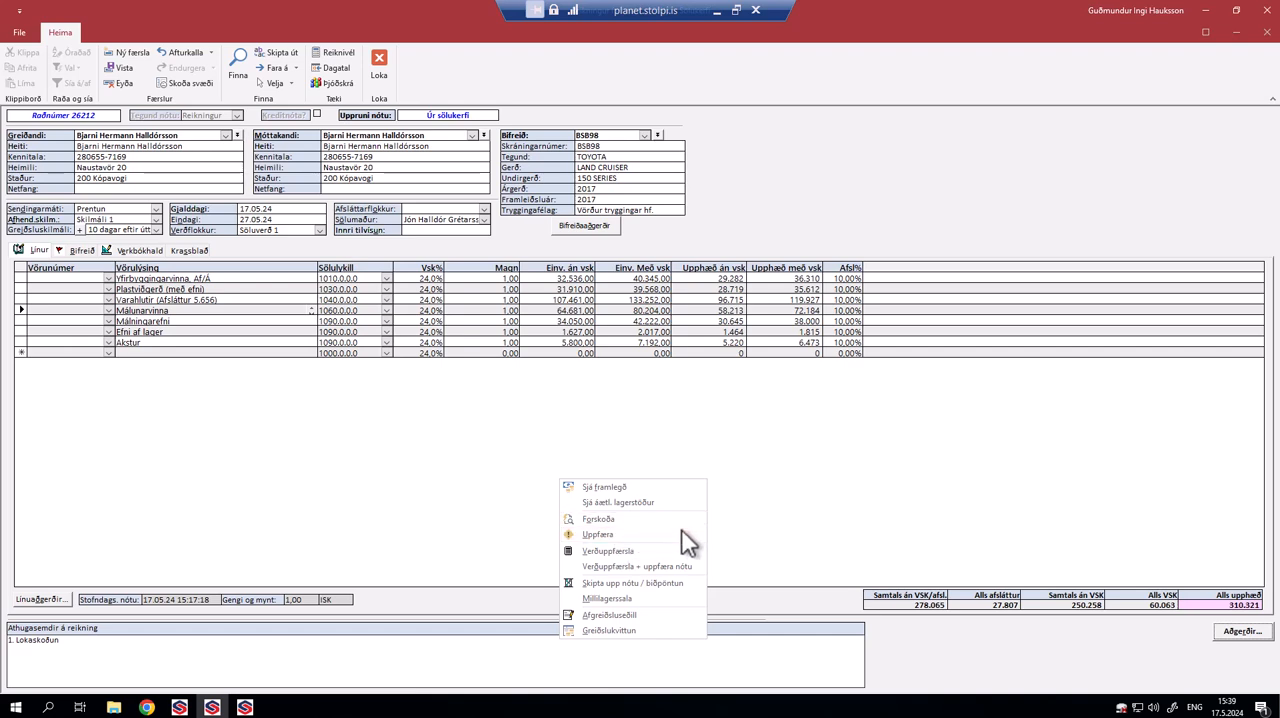
click(1266, 32)
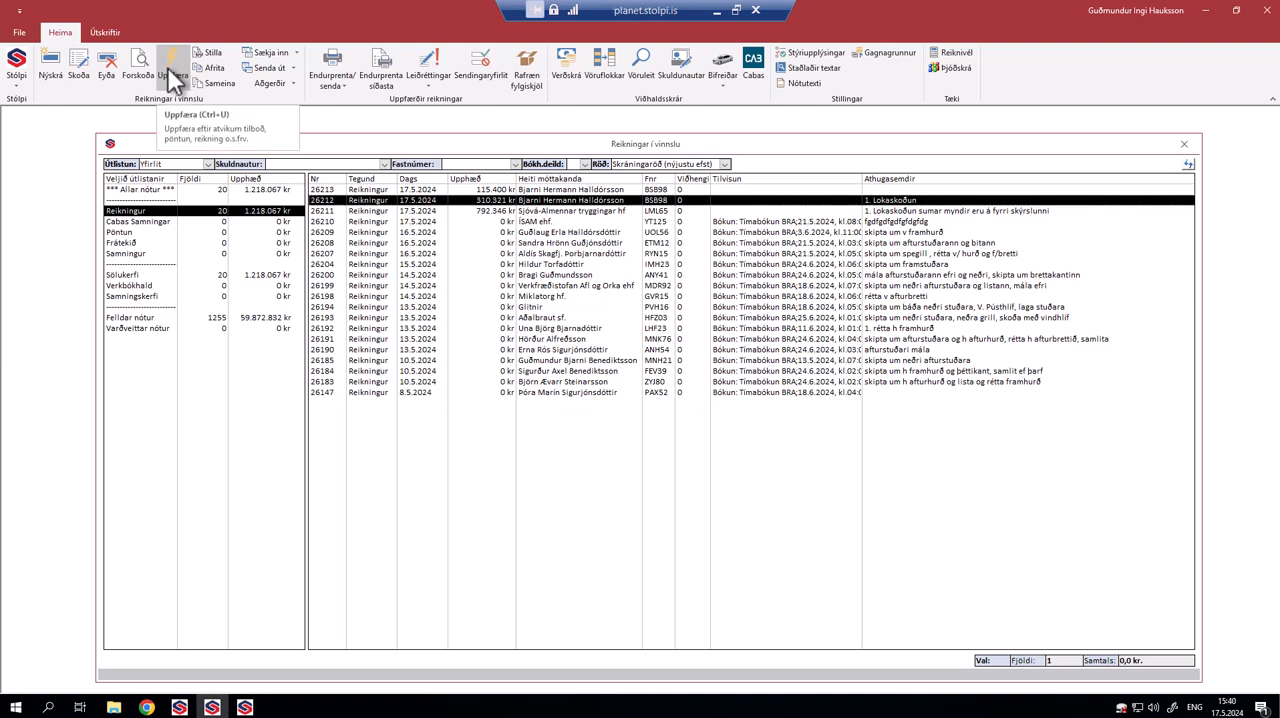
Select single invoices in the list one after another, including the 310.321 kr, ÍSAM ehf. and Sjóvá-Almennar invoices
click(451, 253)
click(483, 234)
click(473, 199)
click(491, 294)
click(486, 253)
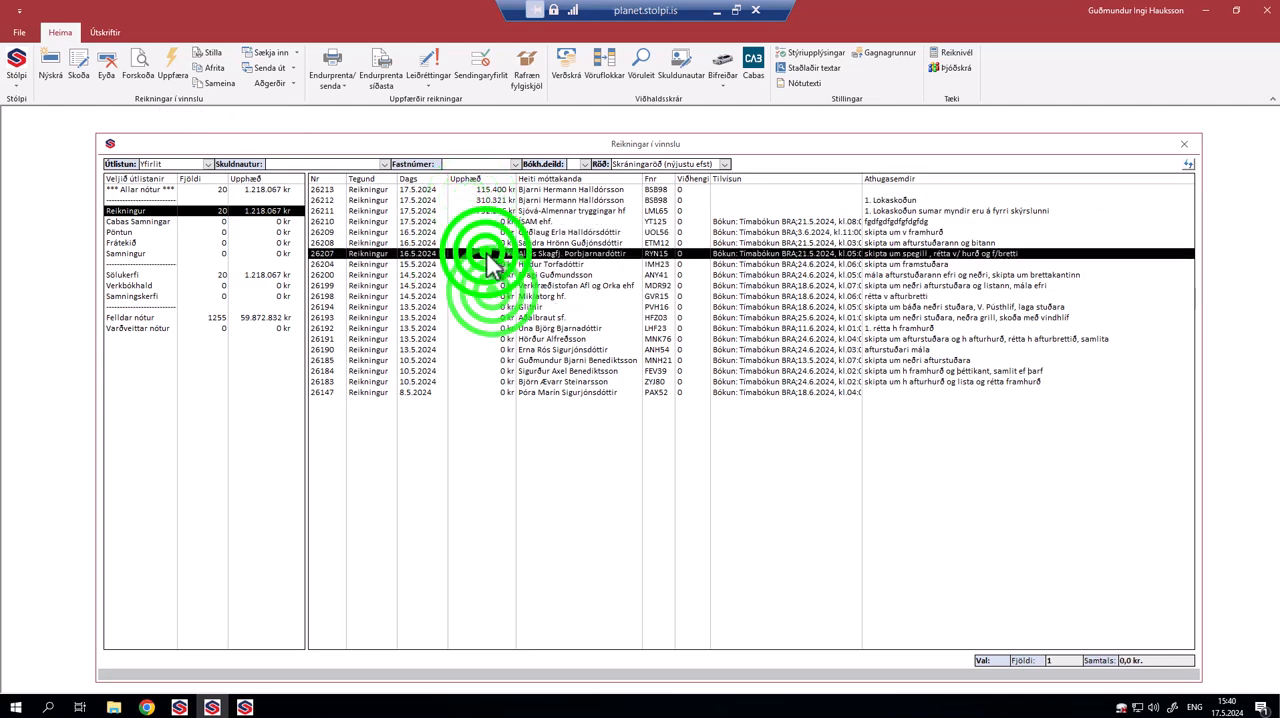
click(482, 202)
click(265, 393)
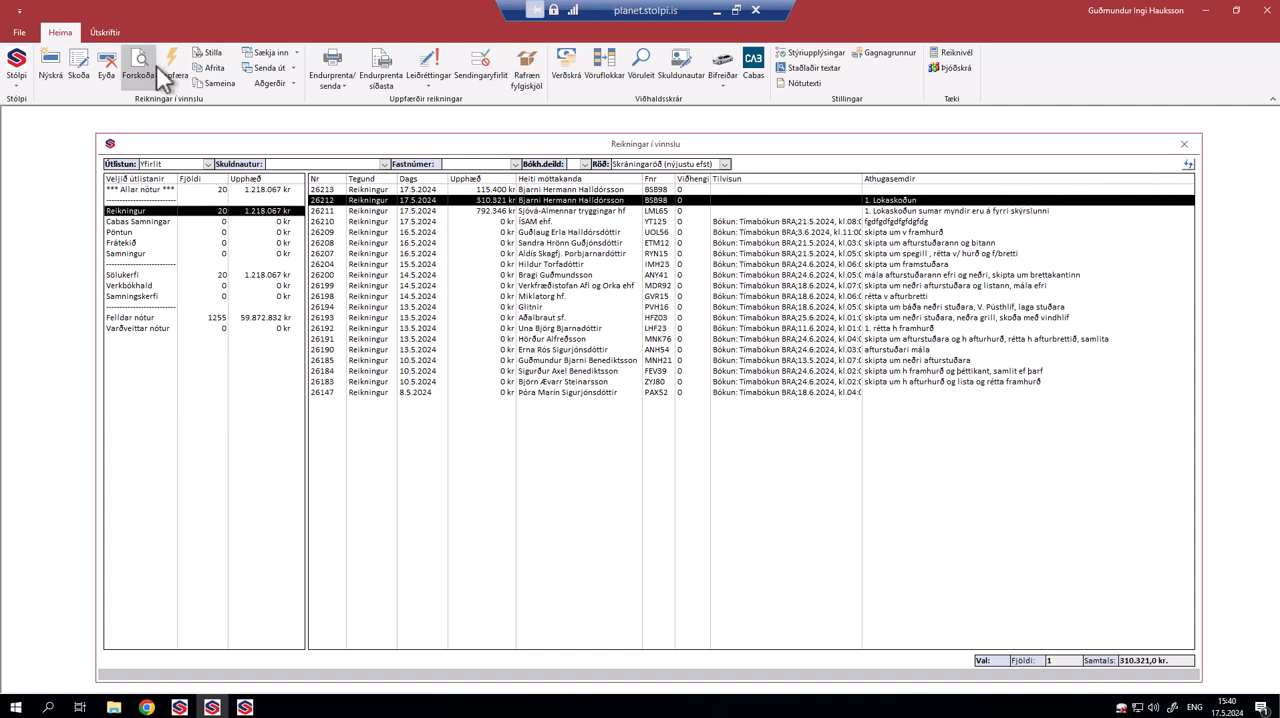
click(578, 222)
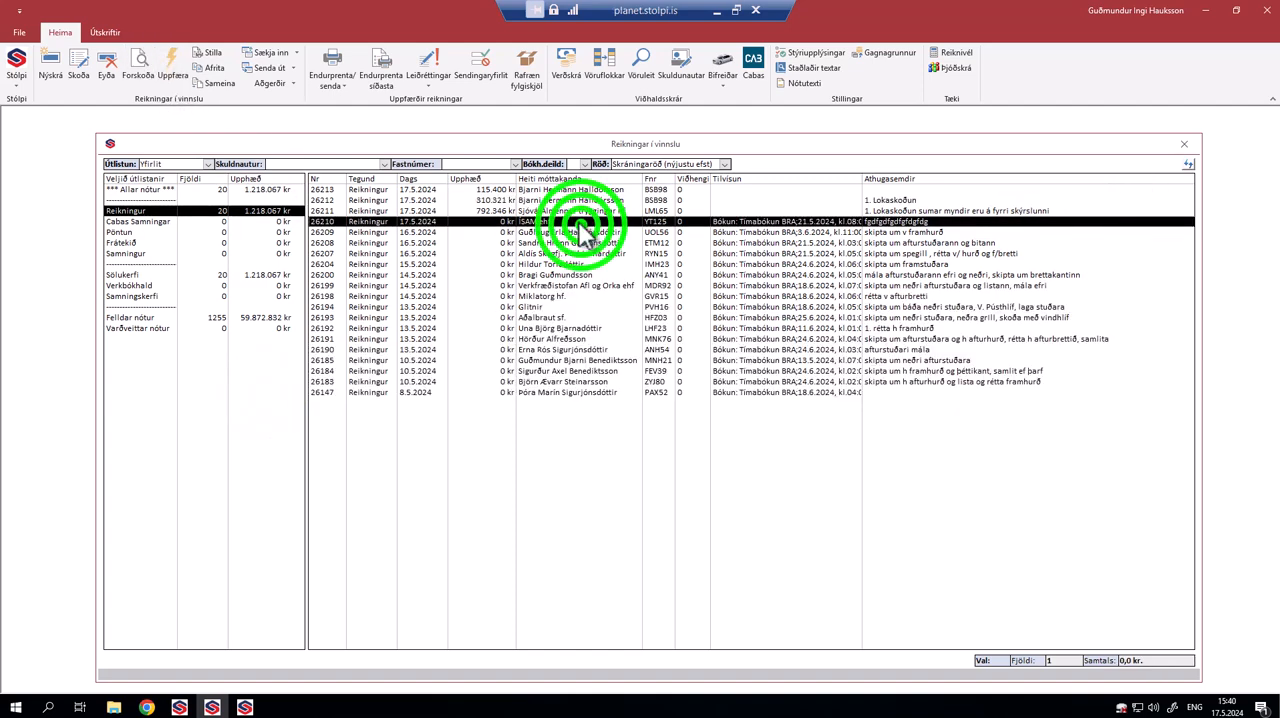
click(570, 211)
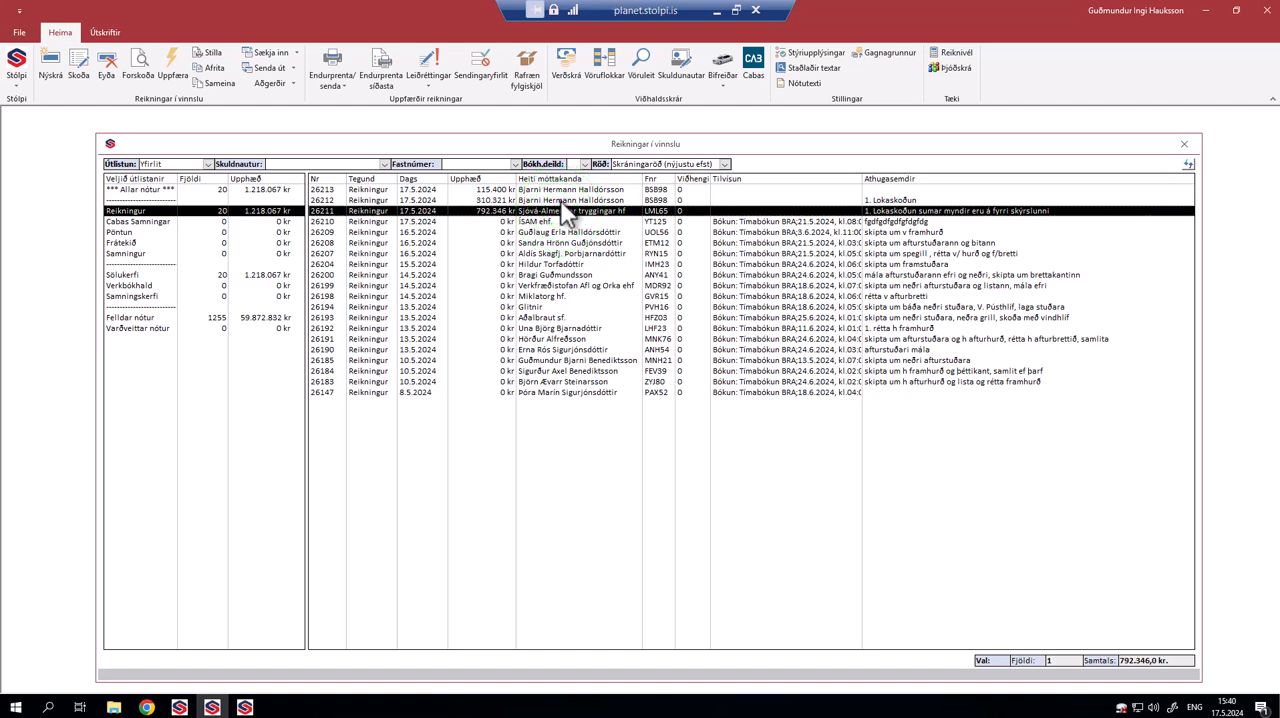
Select the range of invoices from the 310.321 kr one through Miklatorg hf., and replace it with only the Glitnir invoice
click(563, 200)
drag(565, 205, 563, 300)
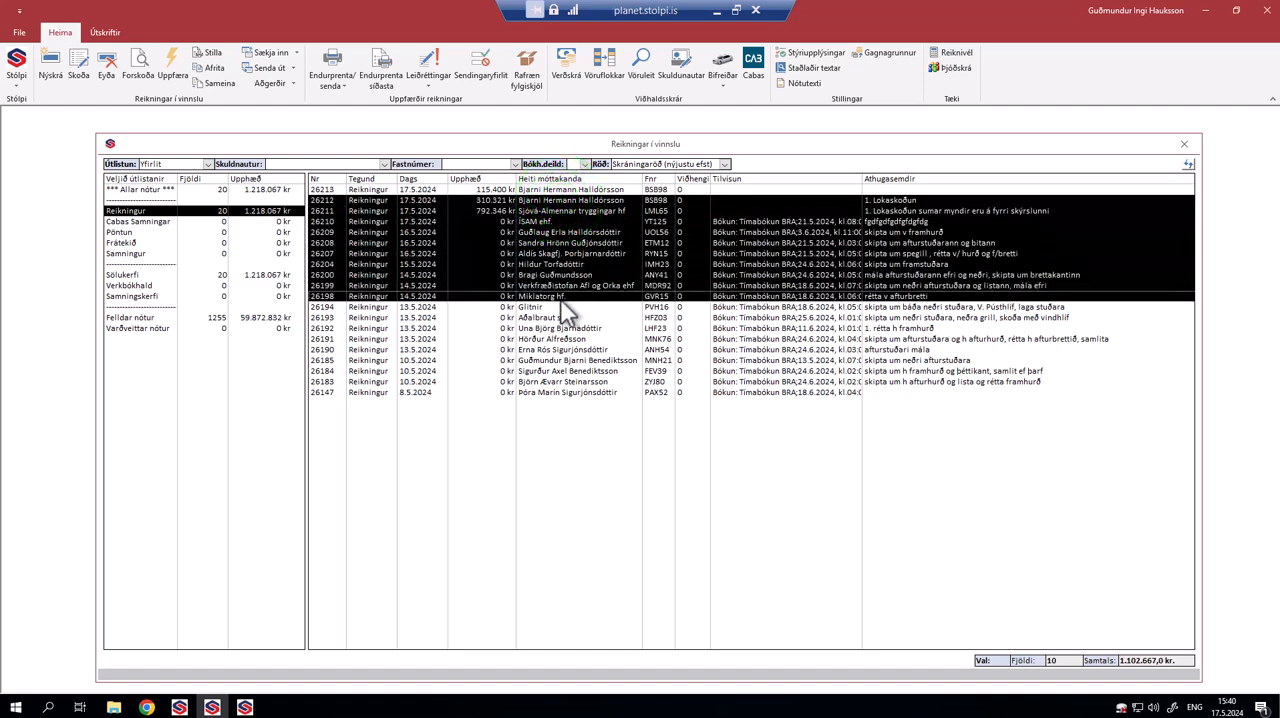
click(563, 306)
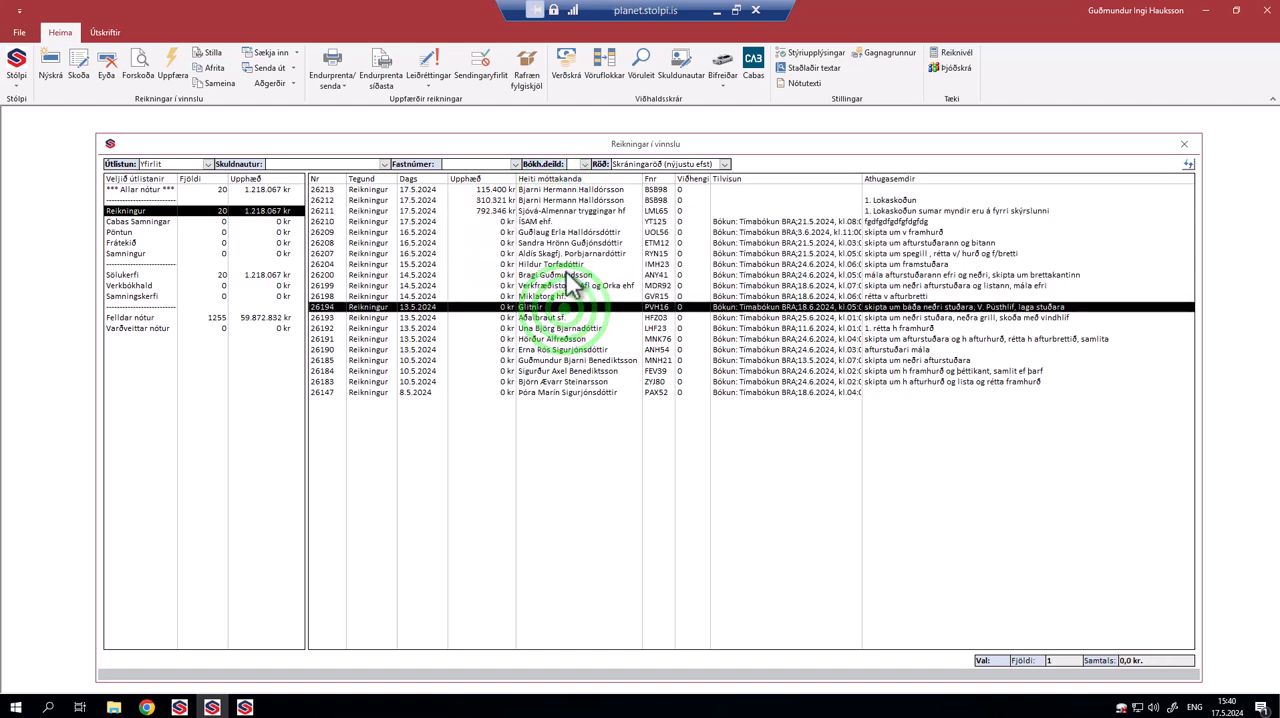
Select the non-adjacent Sjóvá-Almennar, Verkfræðistofan Afl og Orka and "1. rétta h framhurð" invoices together, and return to a single 16.5.2024 invoice
ctrl+click(569, 232)
click(566, 212)
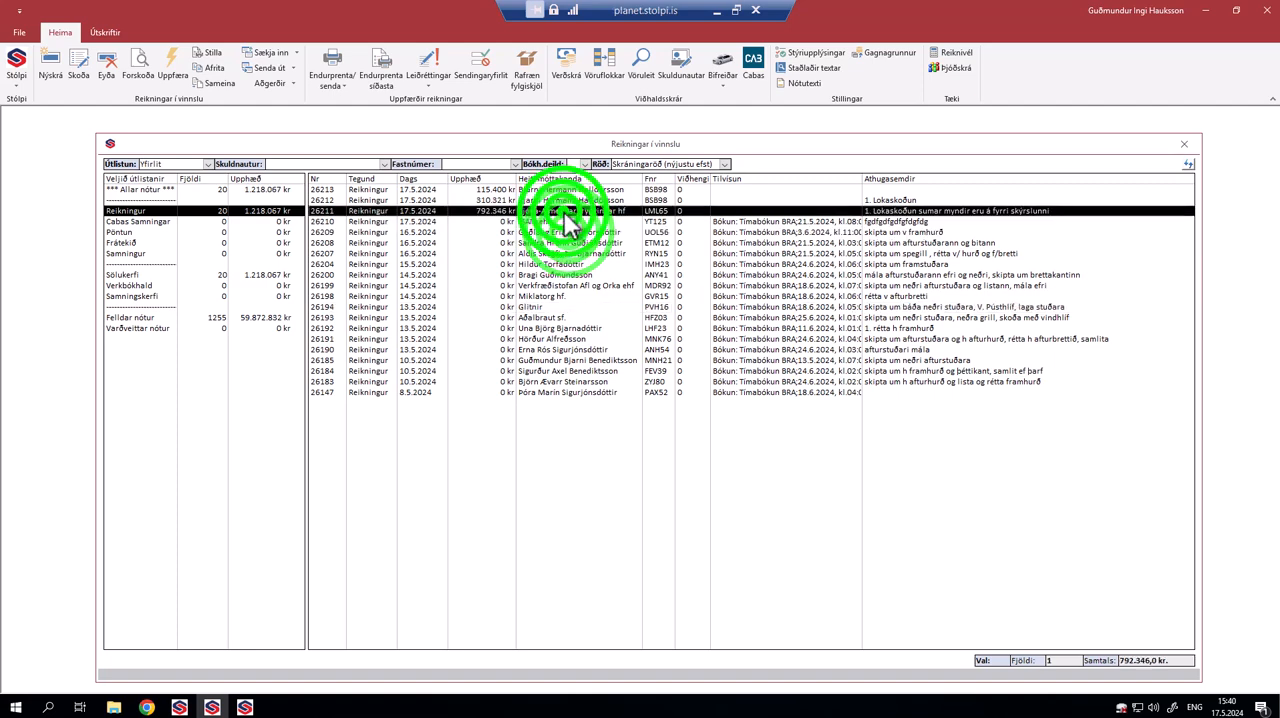
ctrl+click(563, 285)
ctrl+click(565, 327)
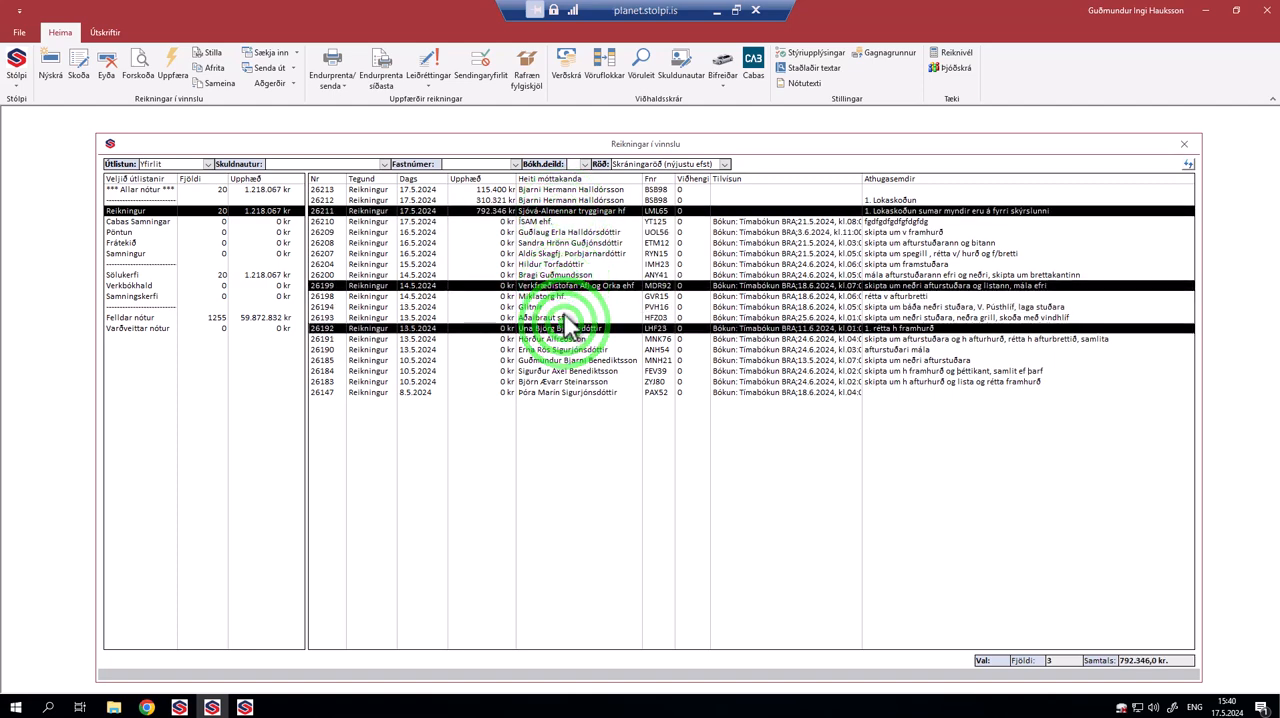
click(562, 243)
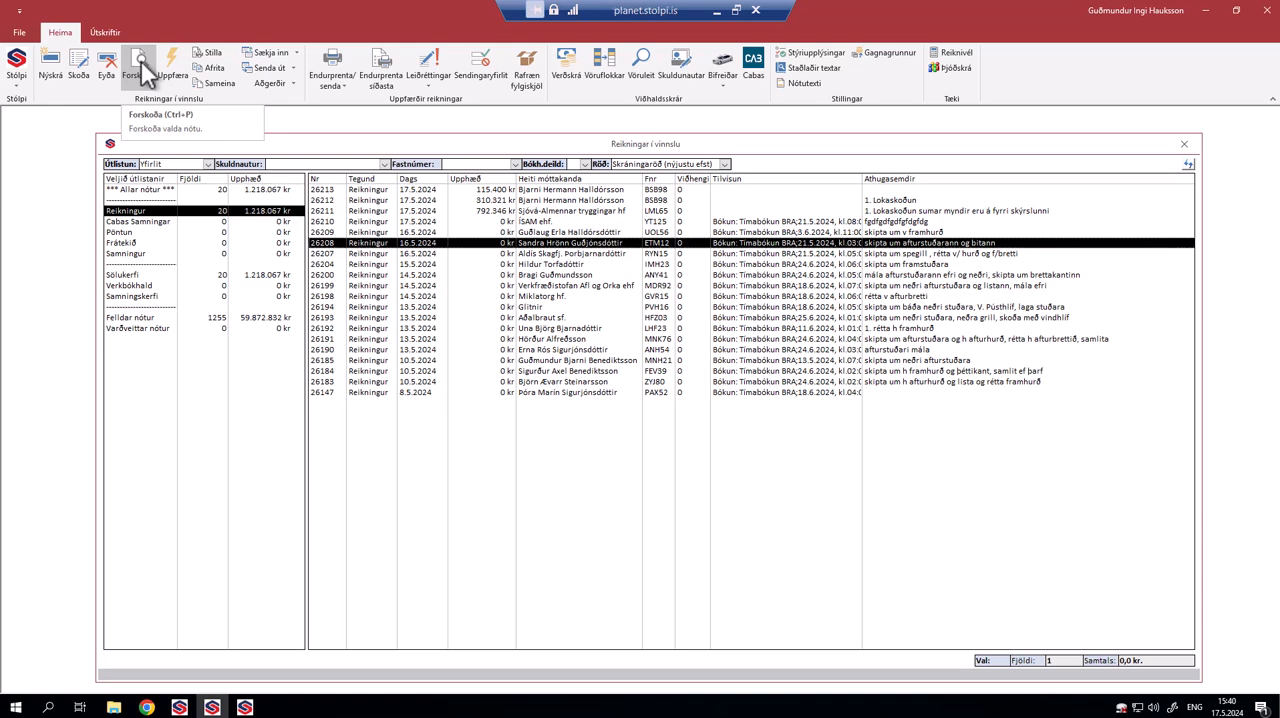
Preview the Sjóvá-Almennar invoice straight from the list, close the preview, and shift the list window slightly
click(537, 201)
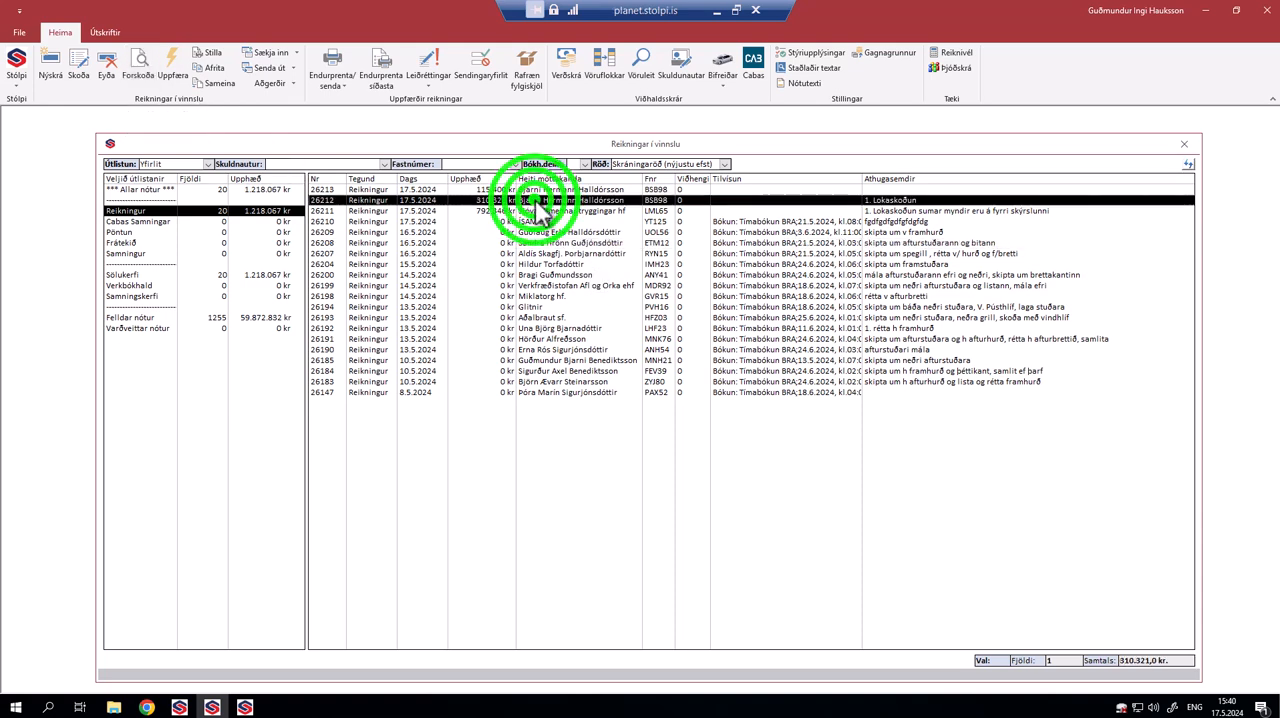
click(537, 212)
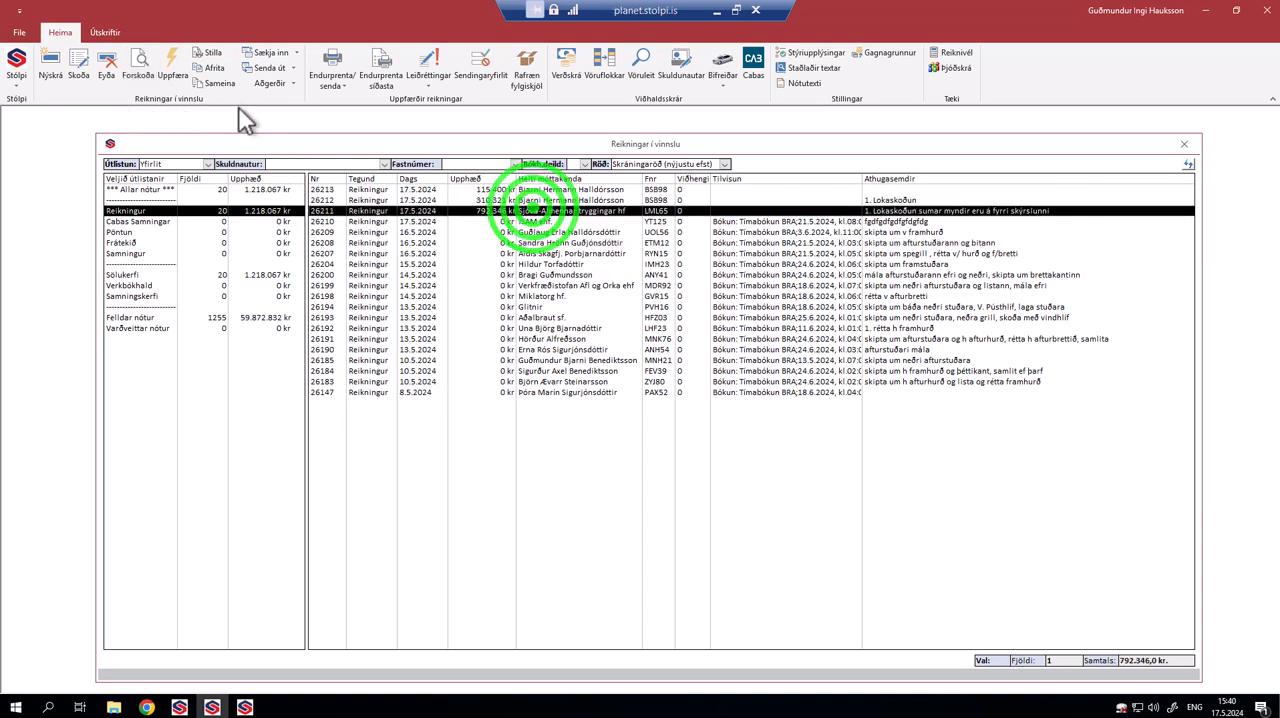
click(141, 62)
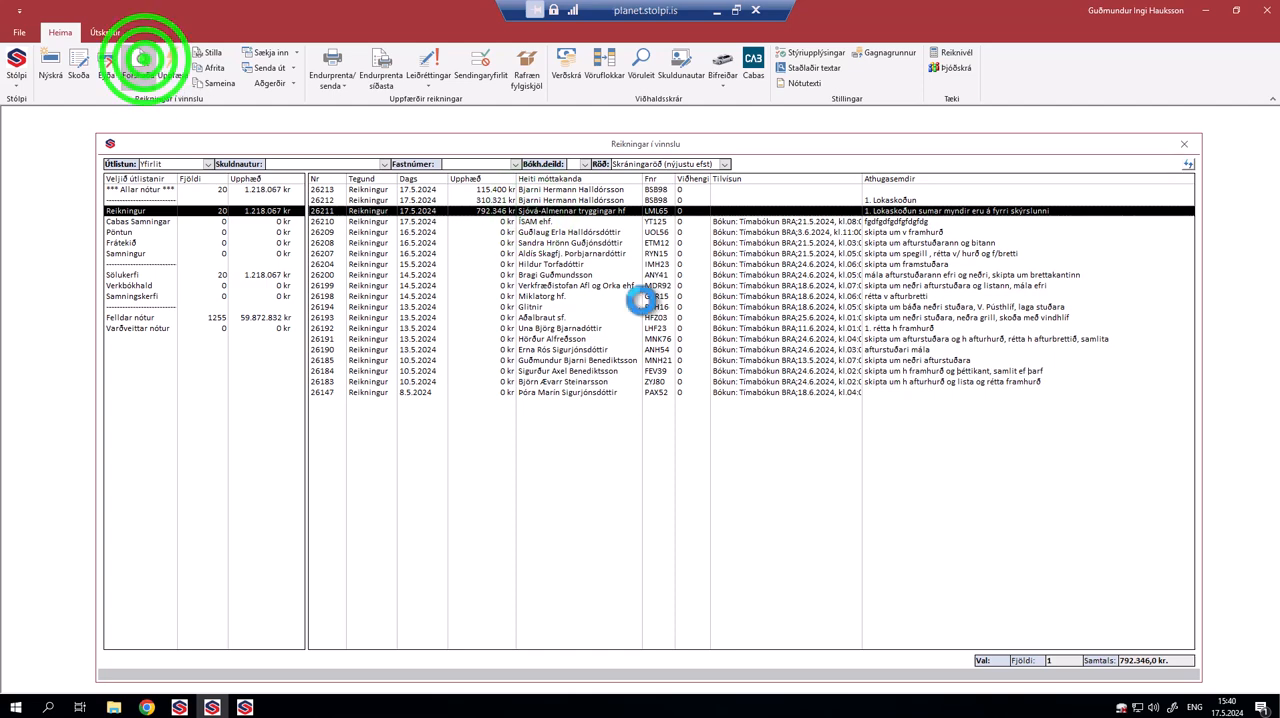
click(333, 145)
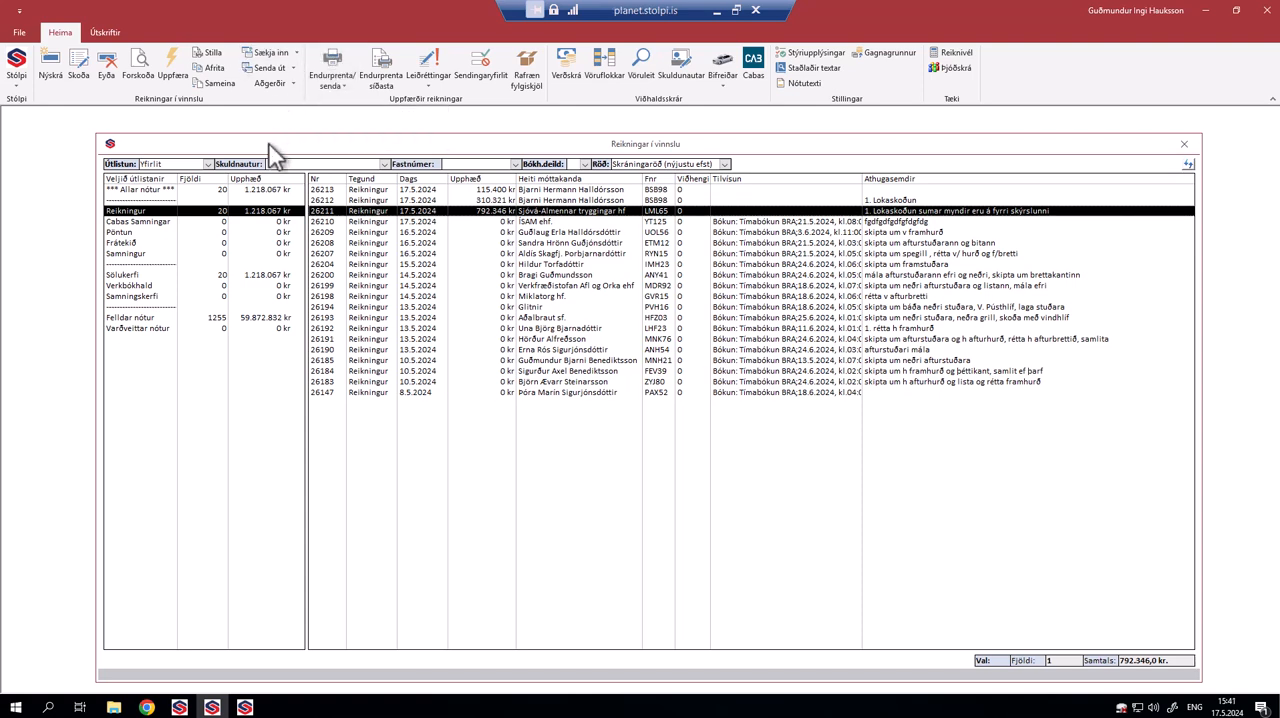
drag(268, 143, 250, 139)
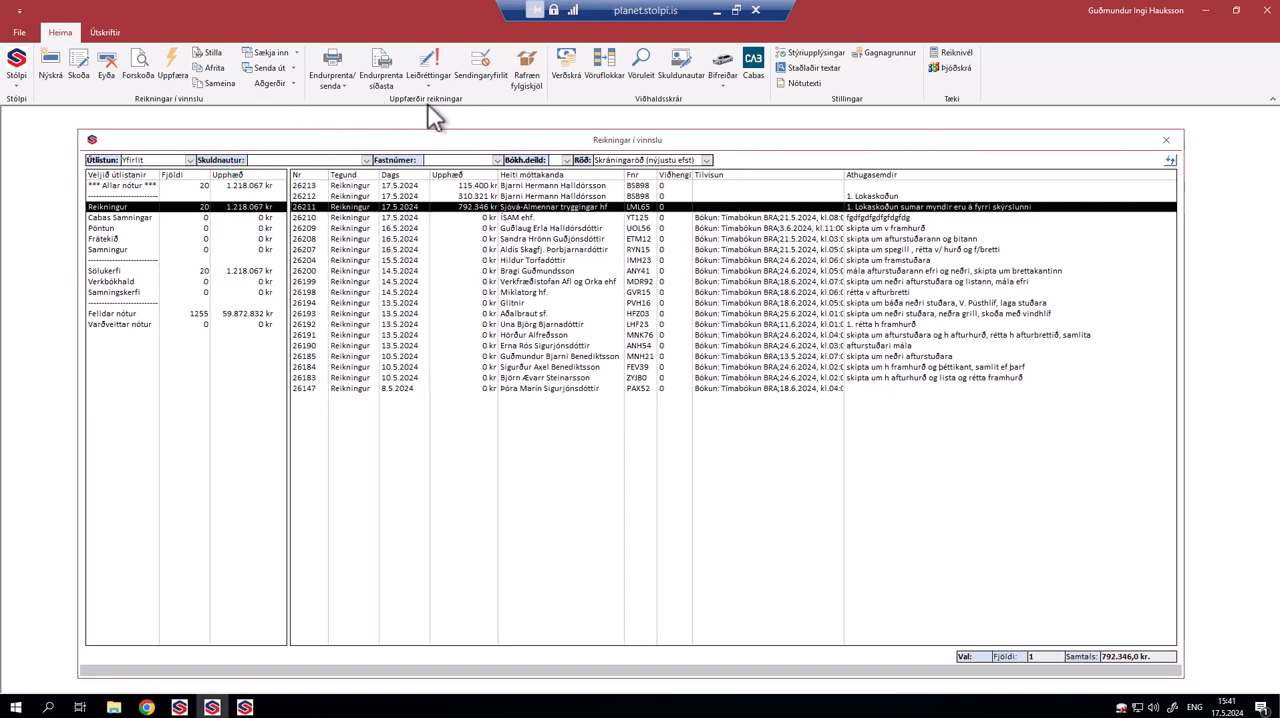
Open the Uppfærsla options for the 115.400 kr and 310.321 kr invoices together, review them, and cancel the update
click(470, 186)
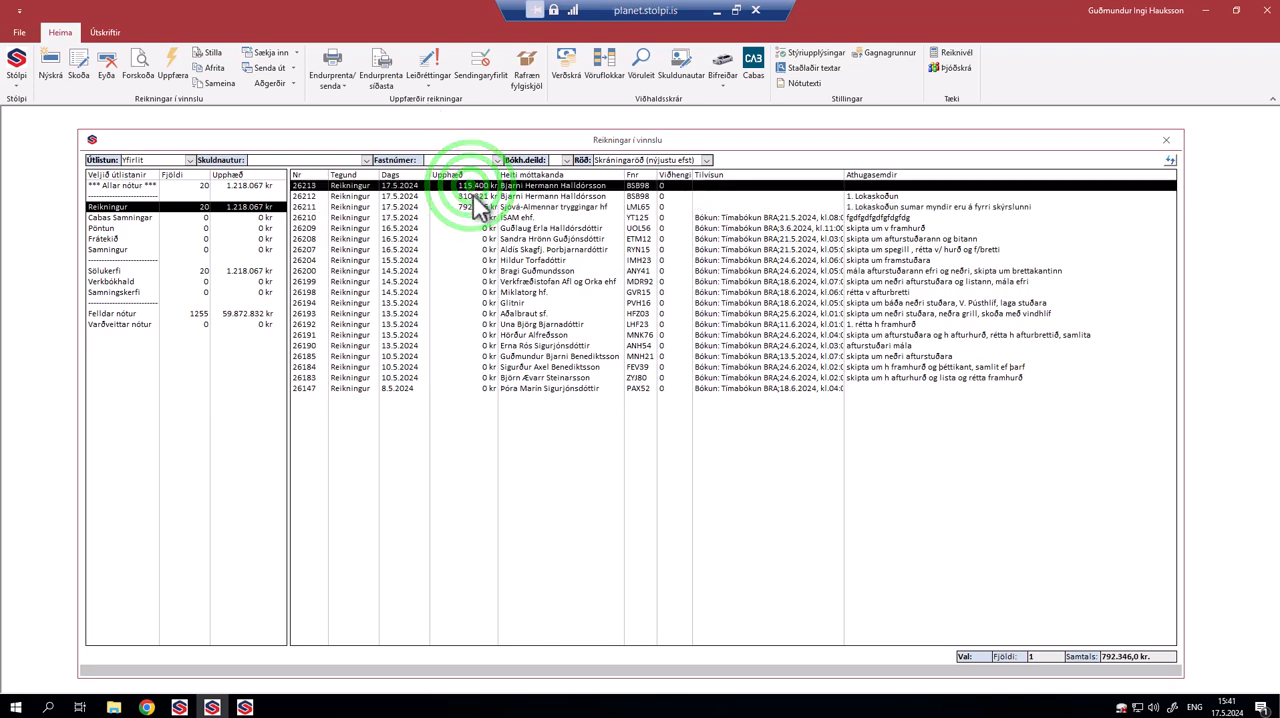
drag(470, 187, 473, 198)
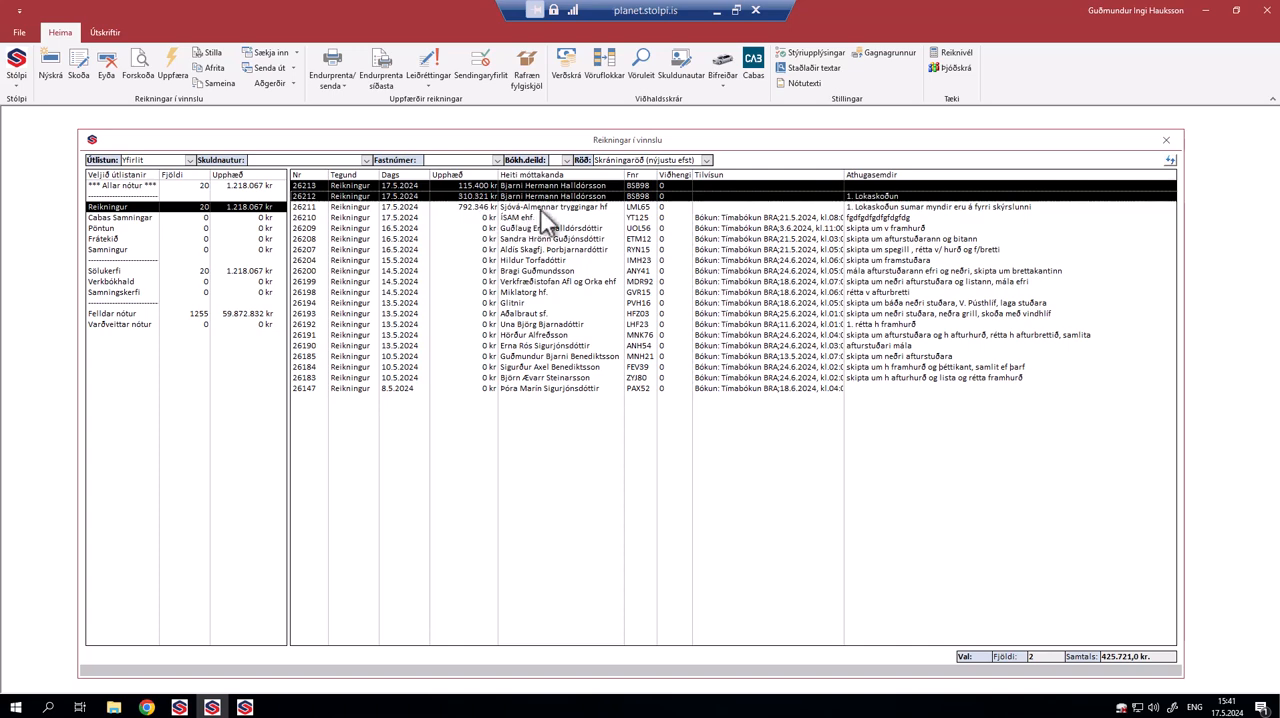
click(172, 60)
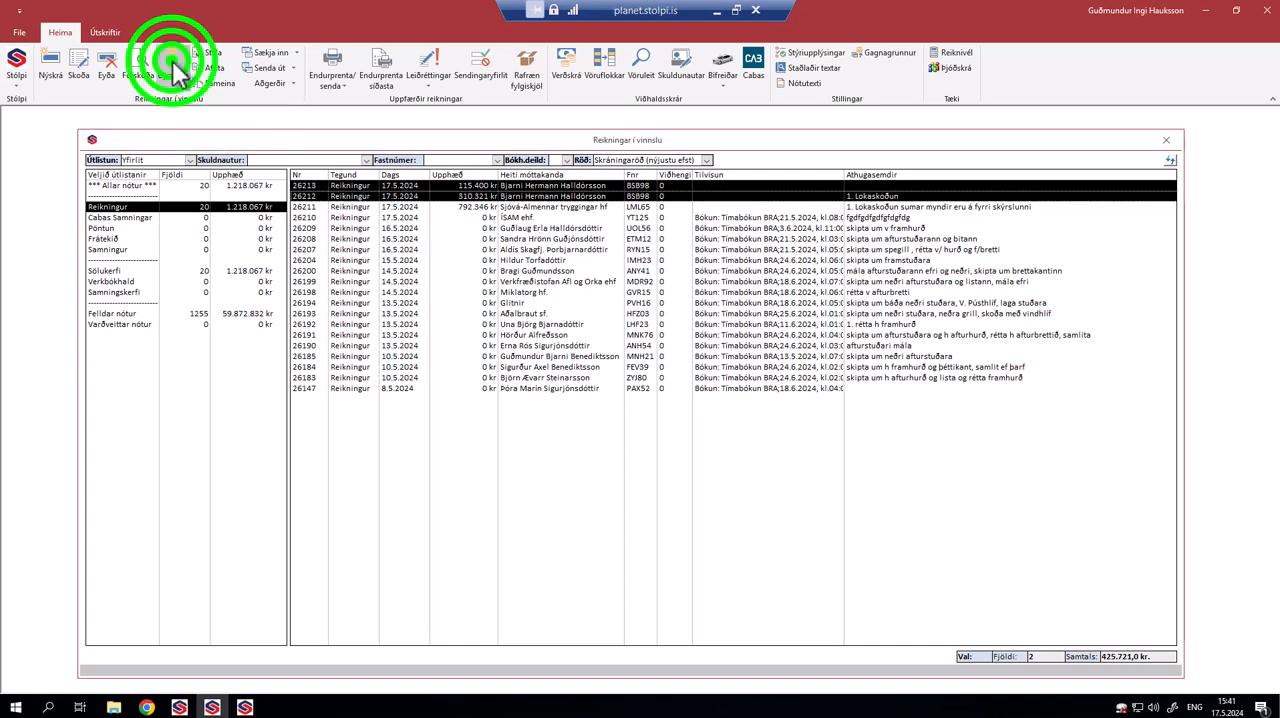
drag(656, 160, 456, 313)
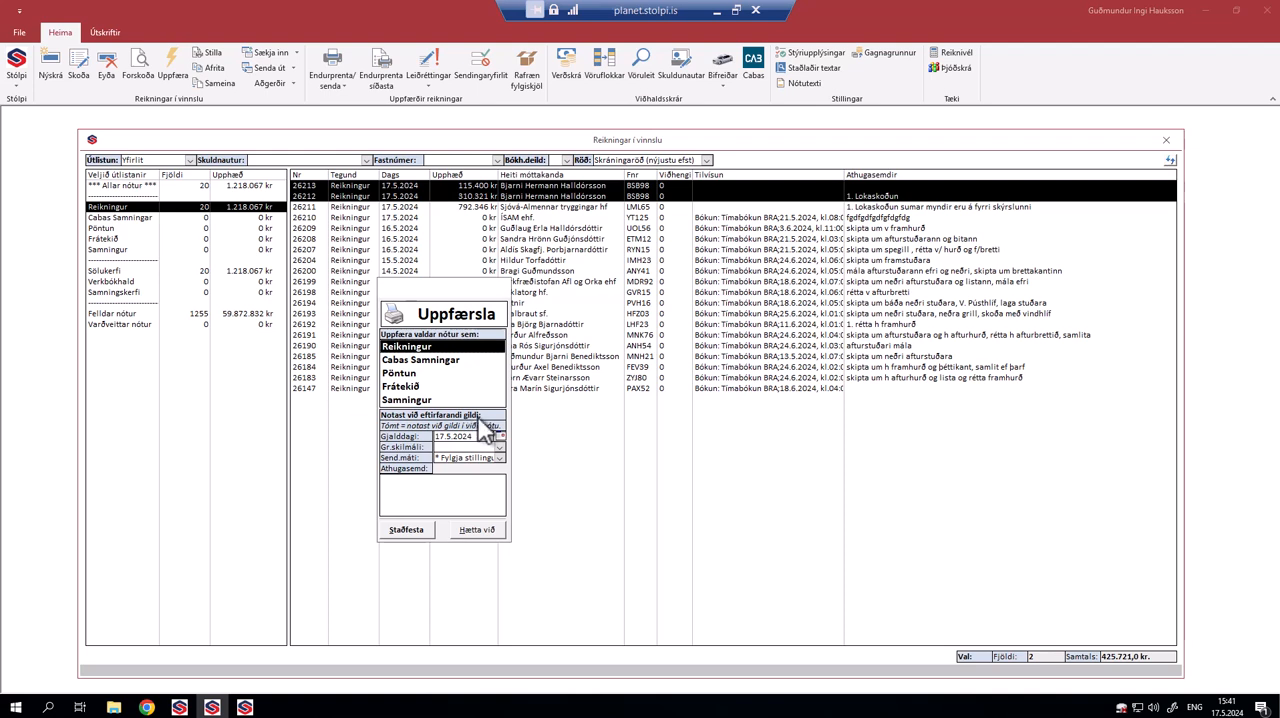
click(476, 529)
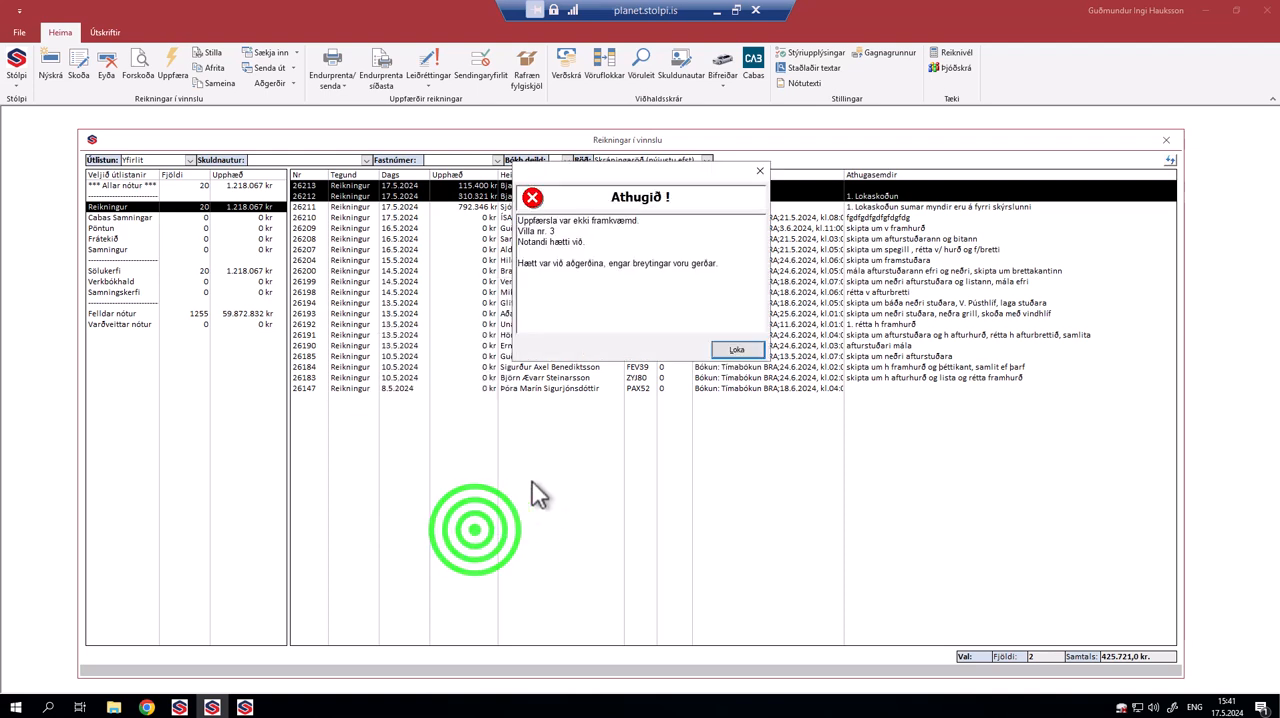
click(737, 349)
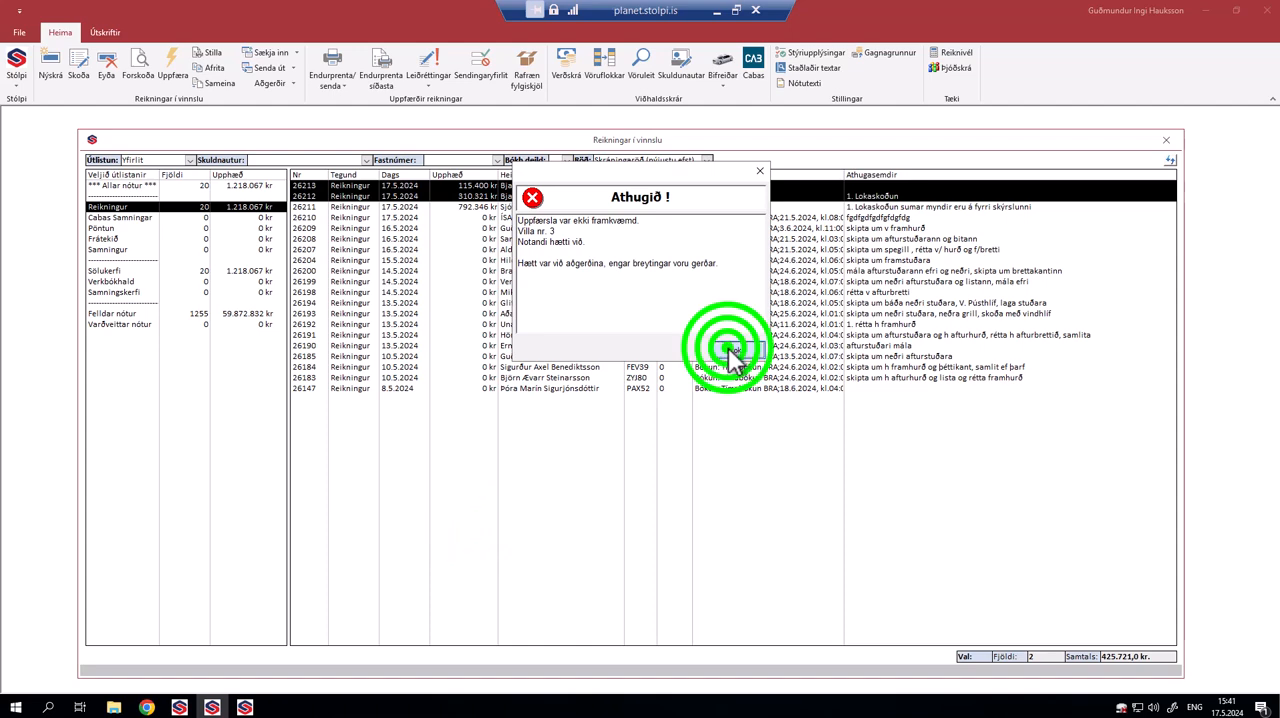
Open the 115.400 kr deductible invoice, look at its due date field (Gjalddagi), and close the invoice
double_click(388, 186)
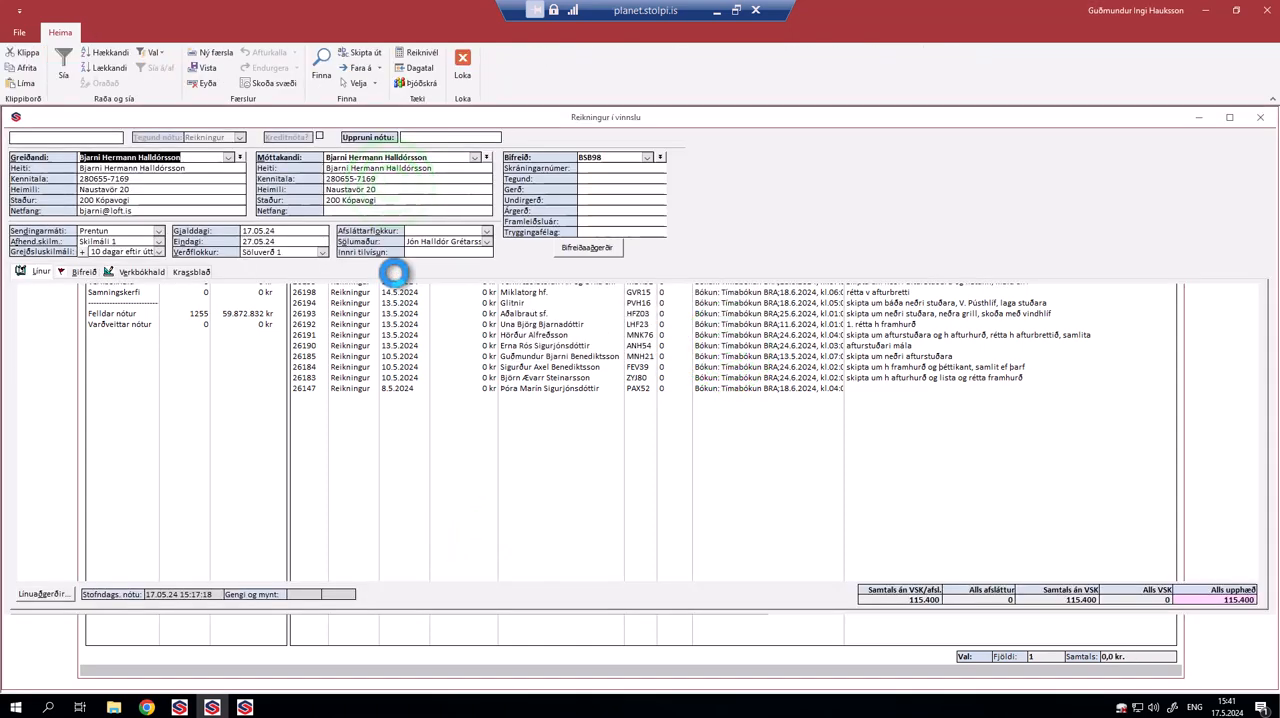
click(283, 233)
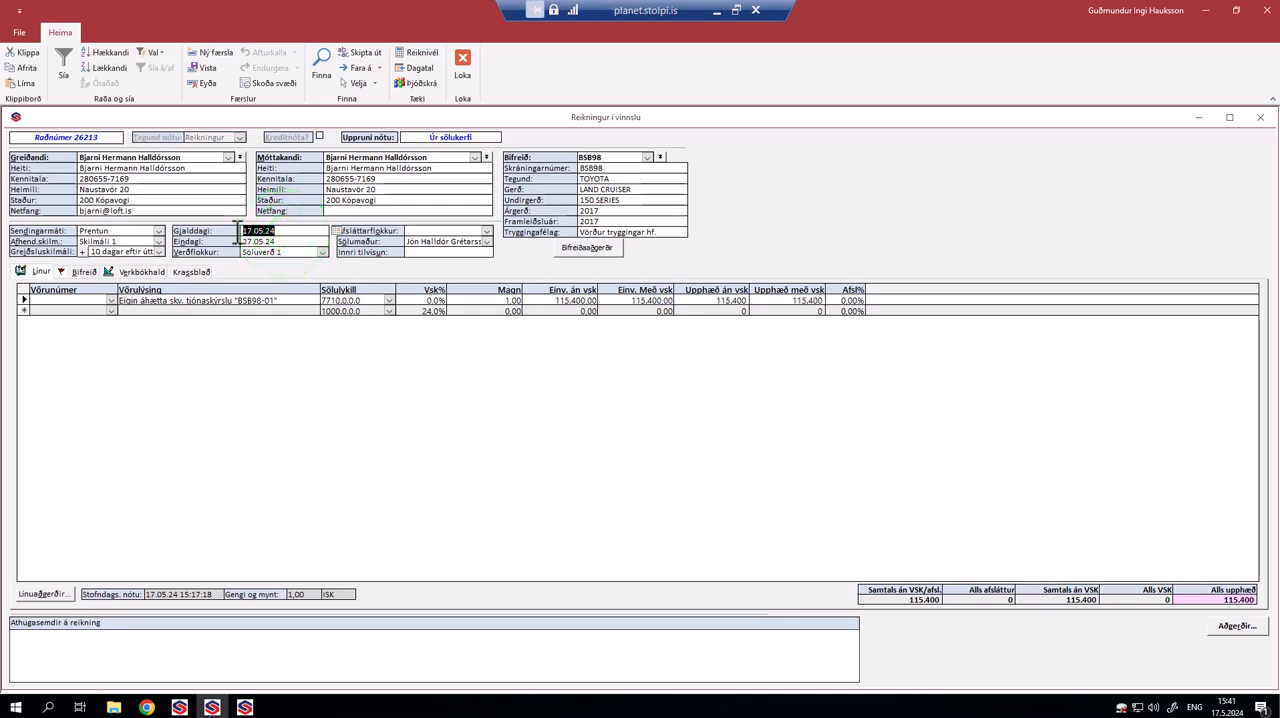
click(1260, 117)
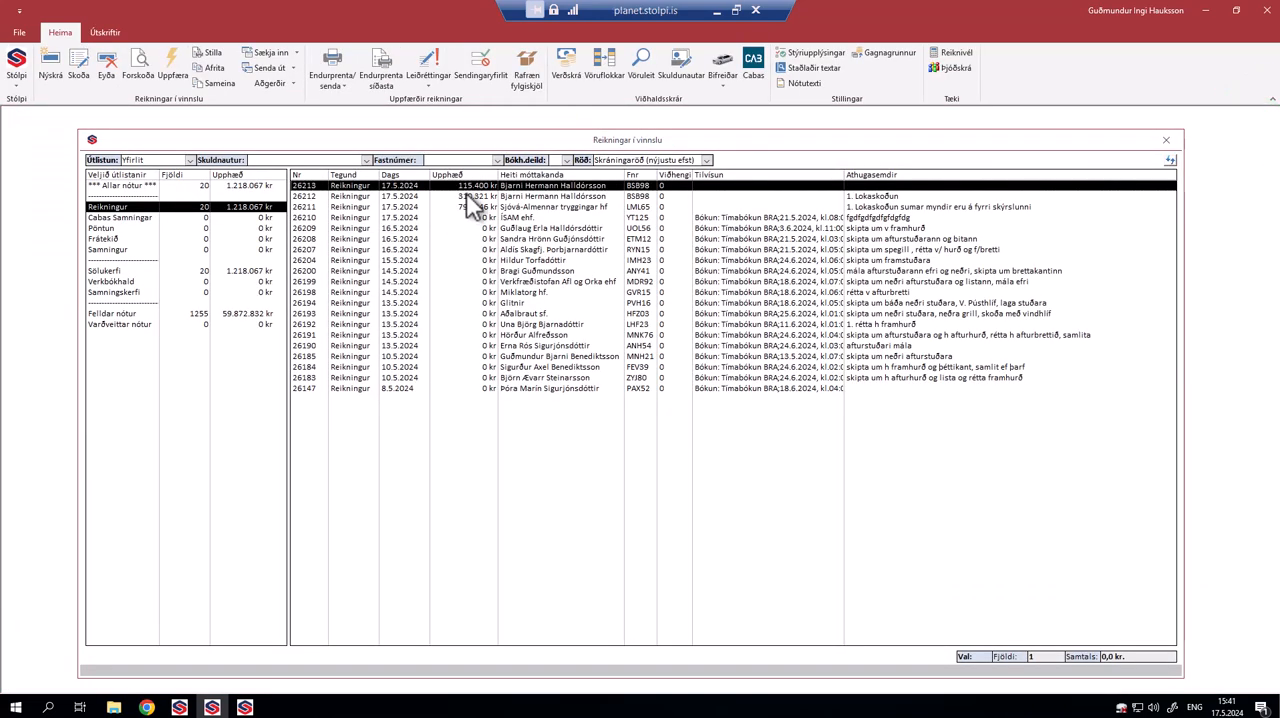
Try a batch update of the 115.400 kr and 310.321 kr invoices with due date (Gjalddagi) 24.5.2024, and cancel it
ctrl+click(466, 196)
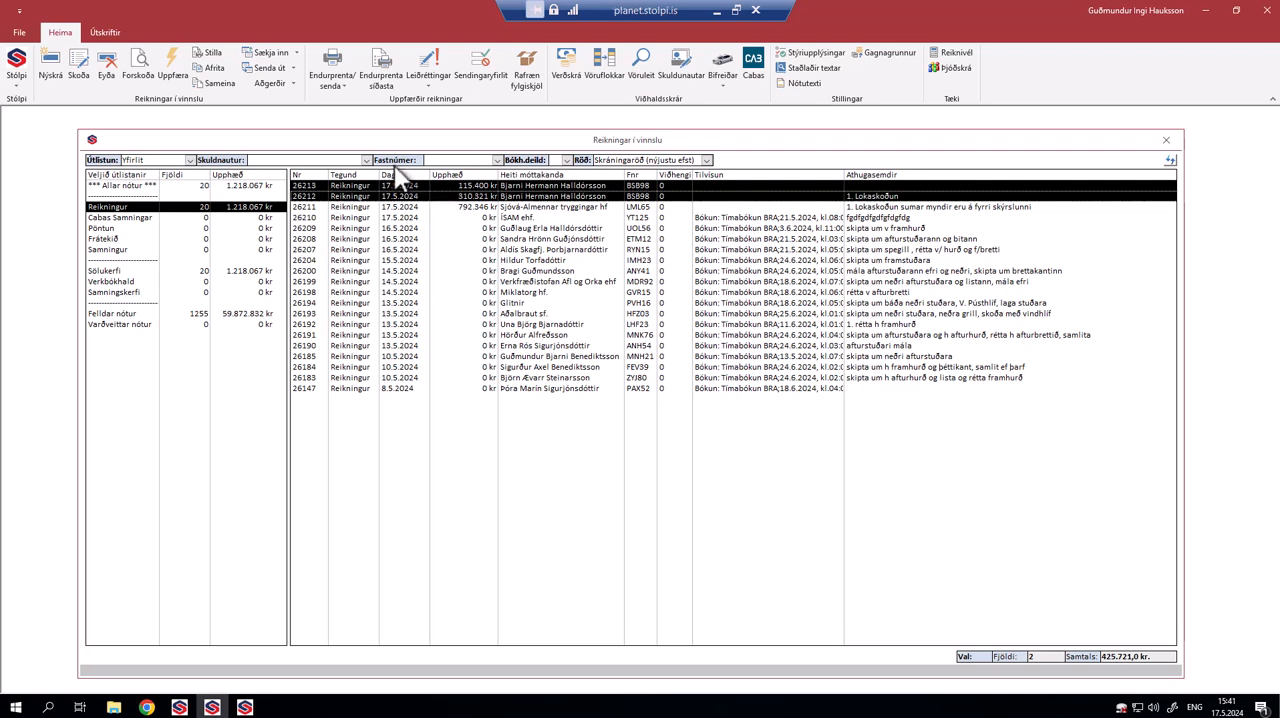
click(171, 60)
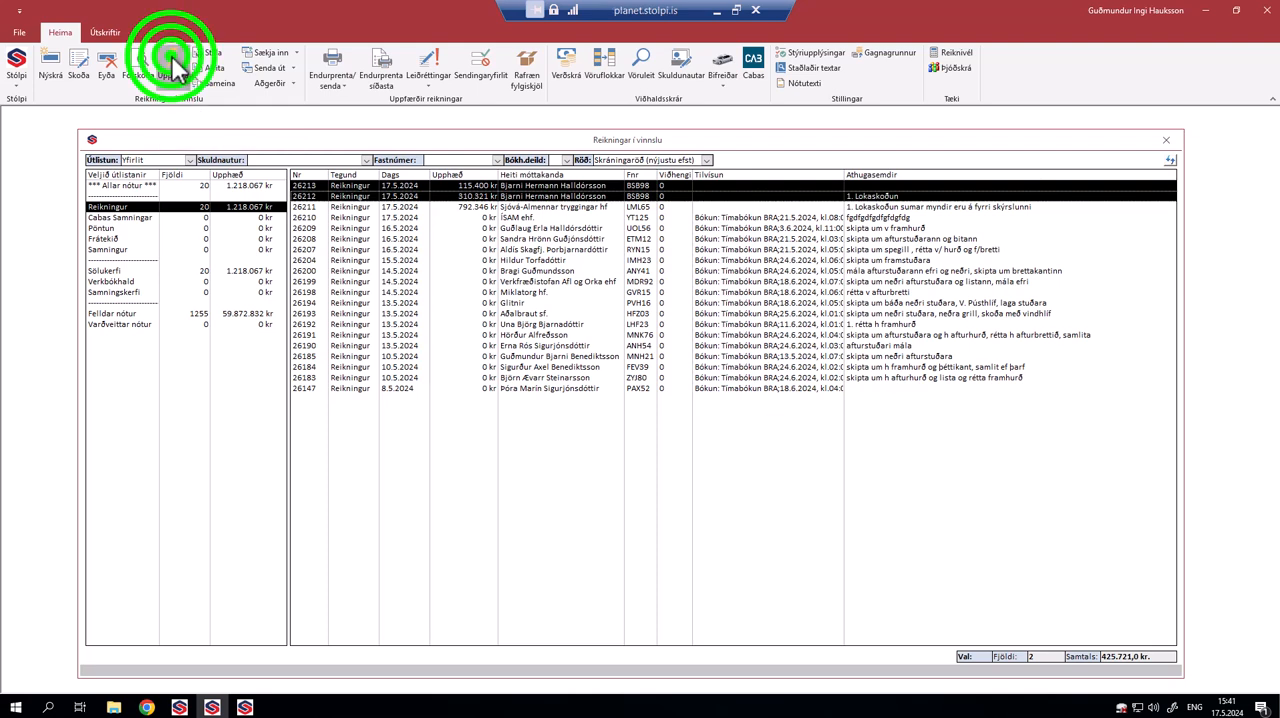
drag(675, 296, 628, 298)
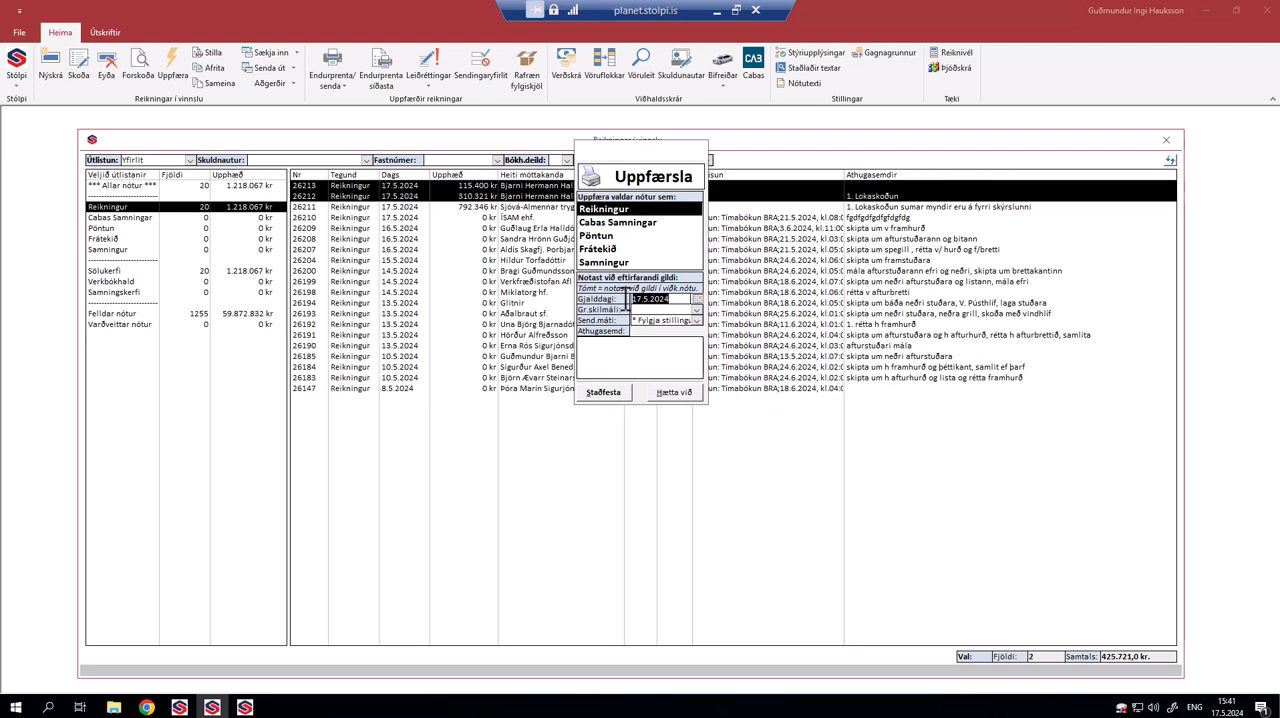
click(697, 299)
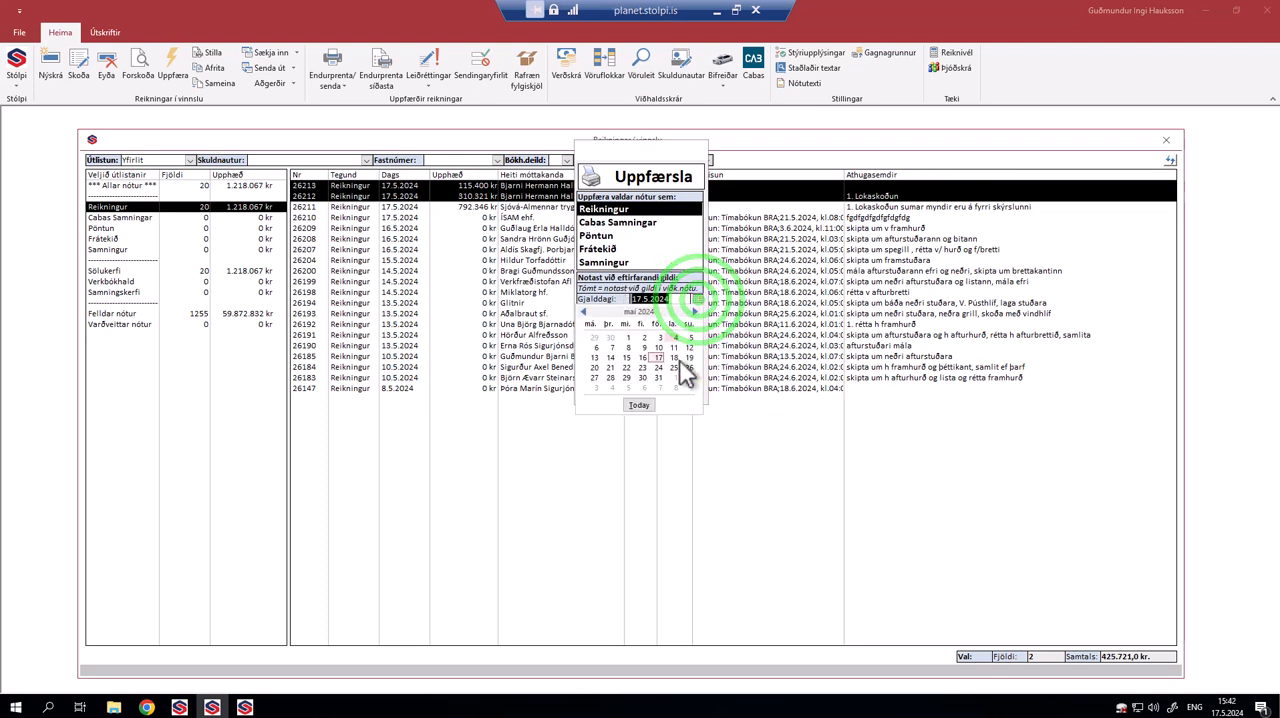
click(657, 367)
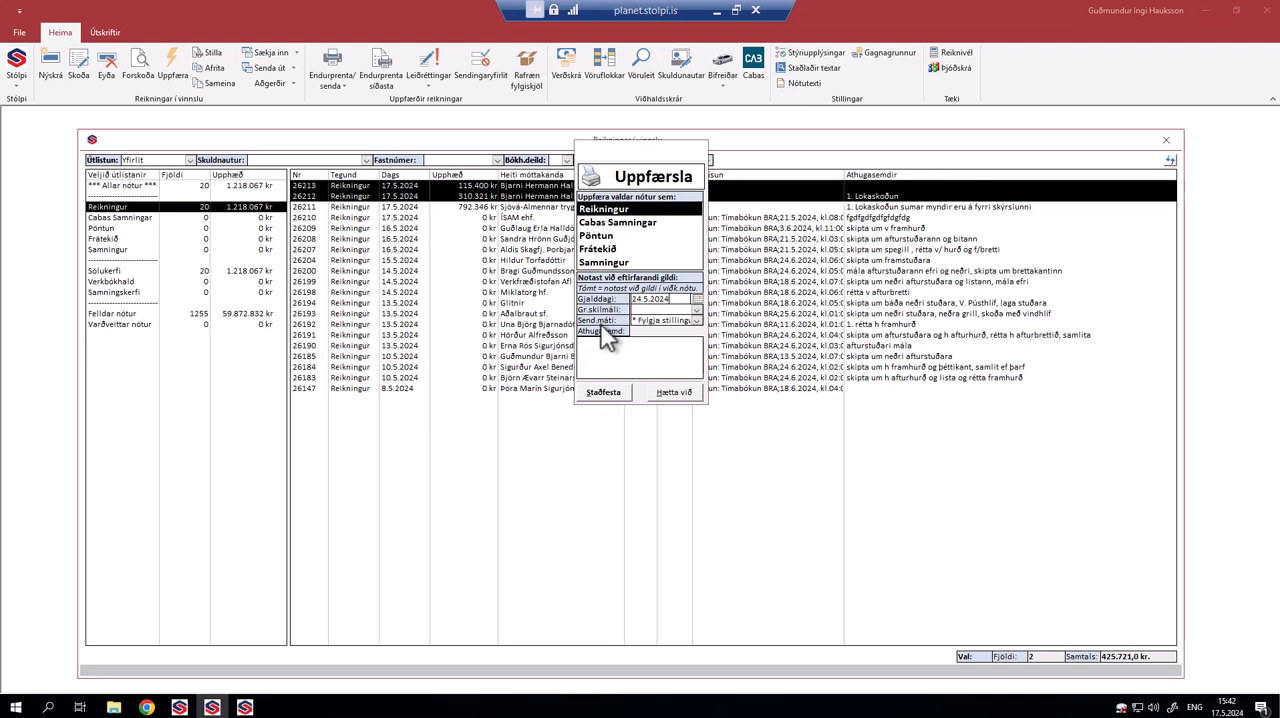
click(675, 400)
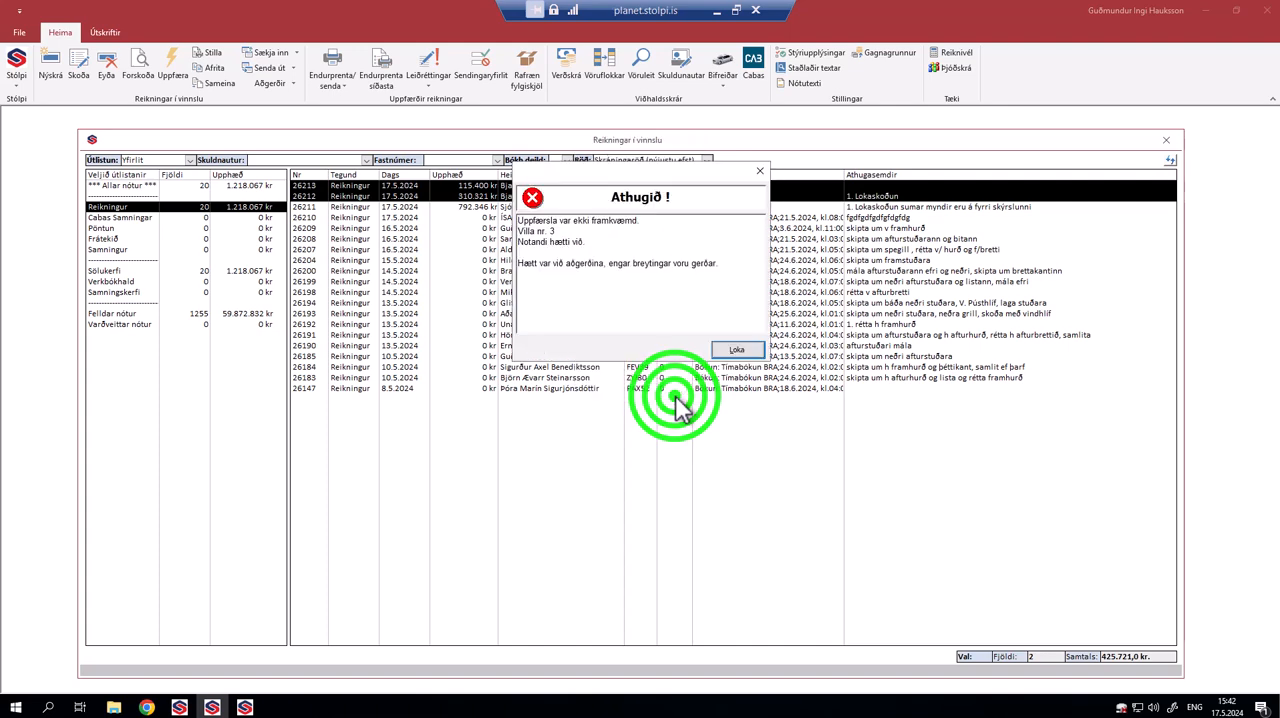
click(733, 344)
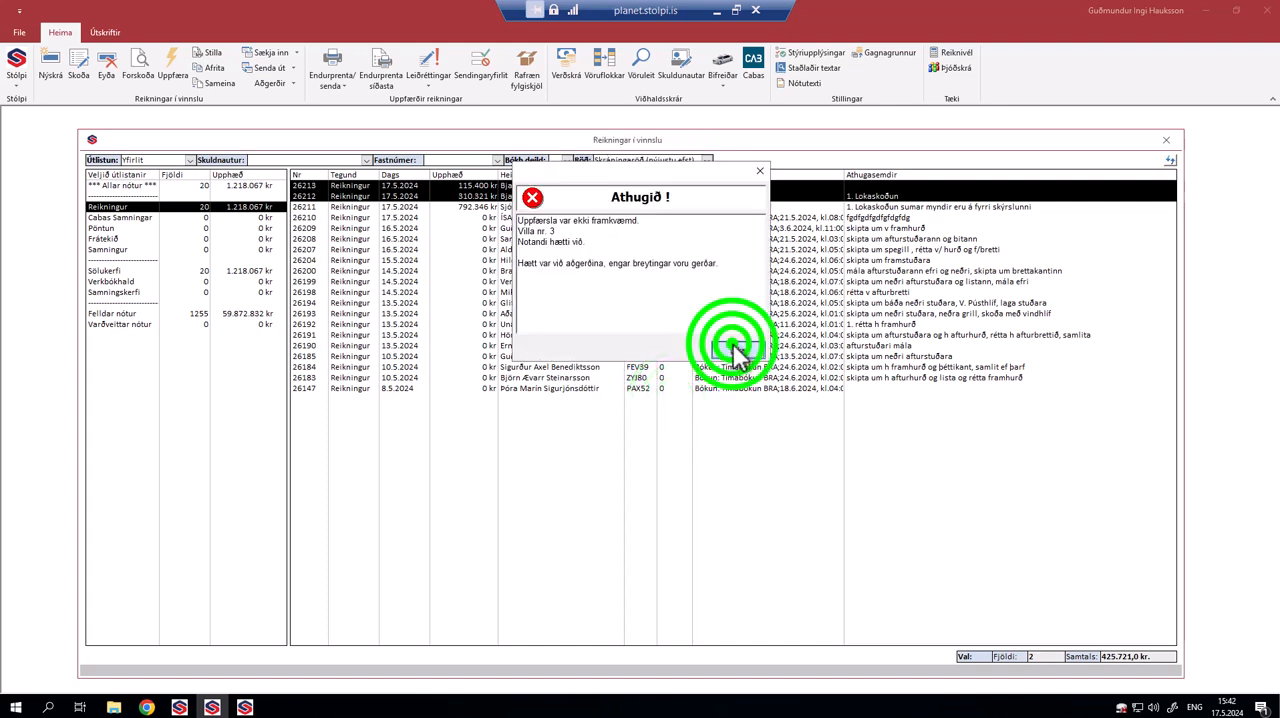
Open the 310.321 kr invoice and bring up its payer's debtor record (Skuldunautar)
click(475, 196)
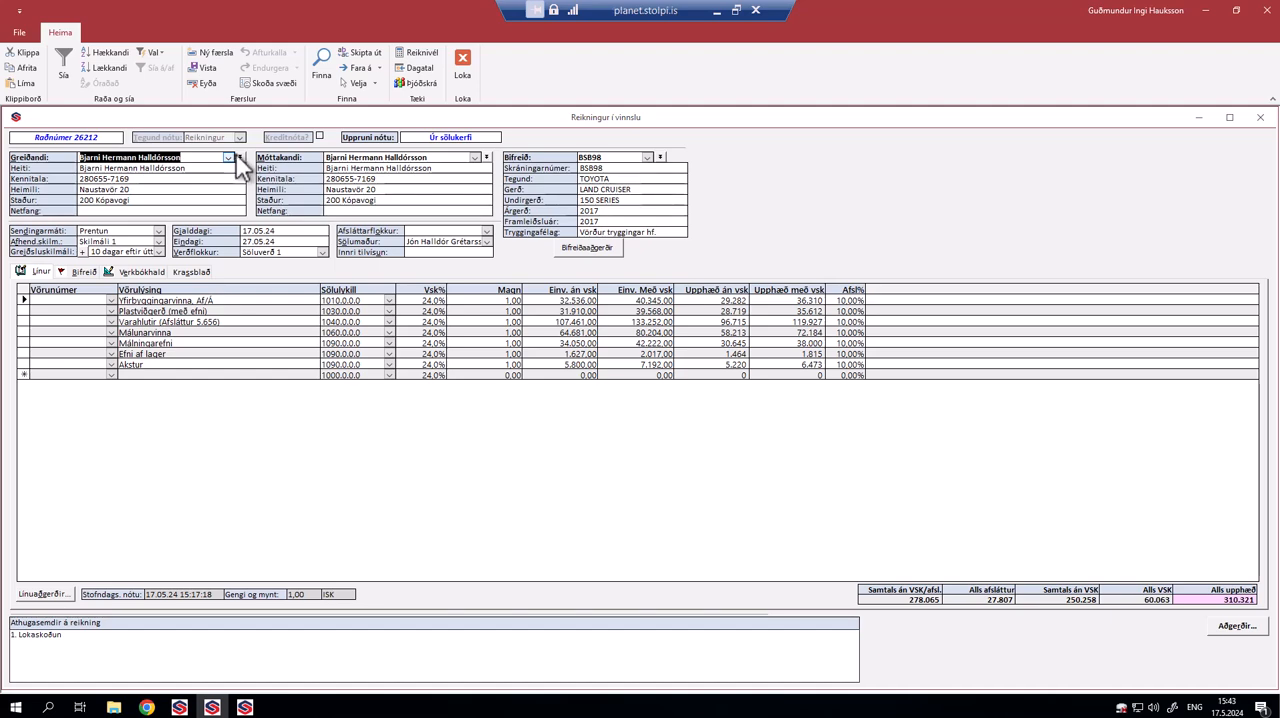
click(240, 157)
click(191, 201)
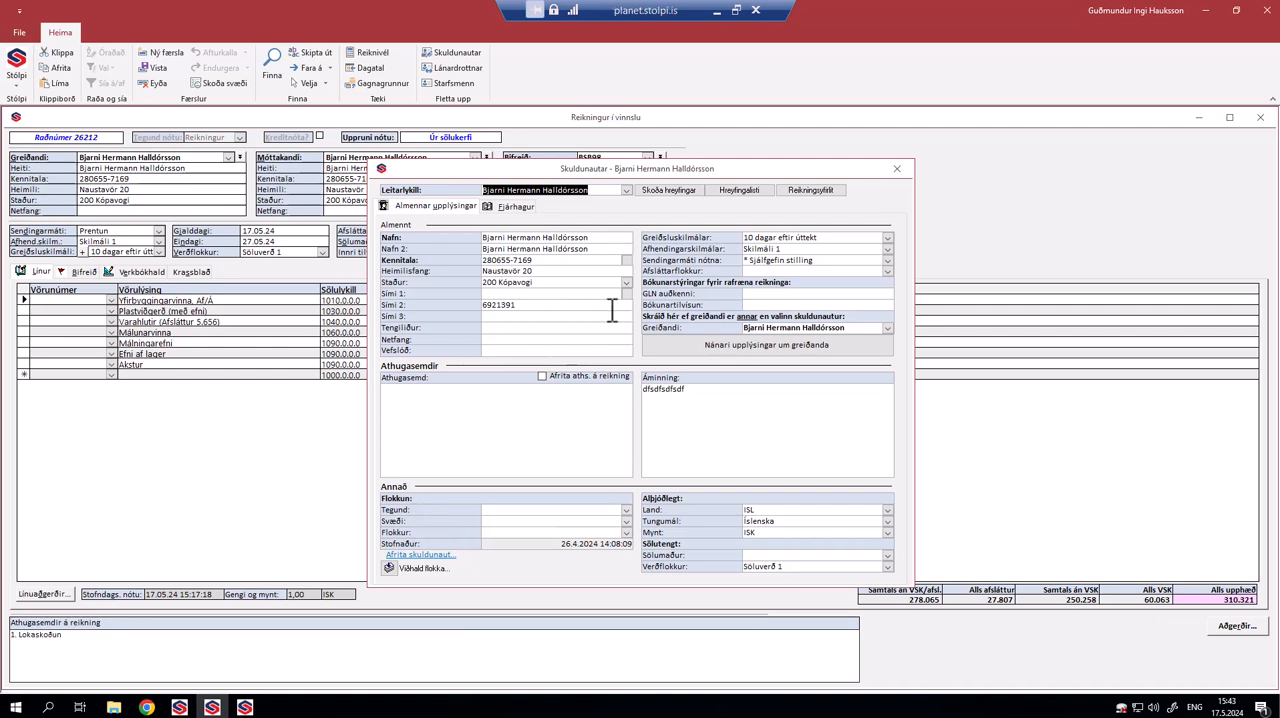
Set the payer's default invoice sending method (Sendingarmáti nótna) to Rafrænn reikn. and agree to overwrite the customer's information
click(821, 259)
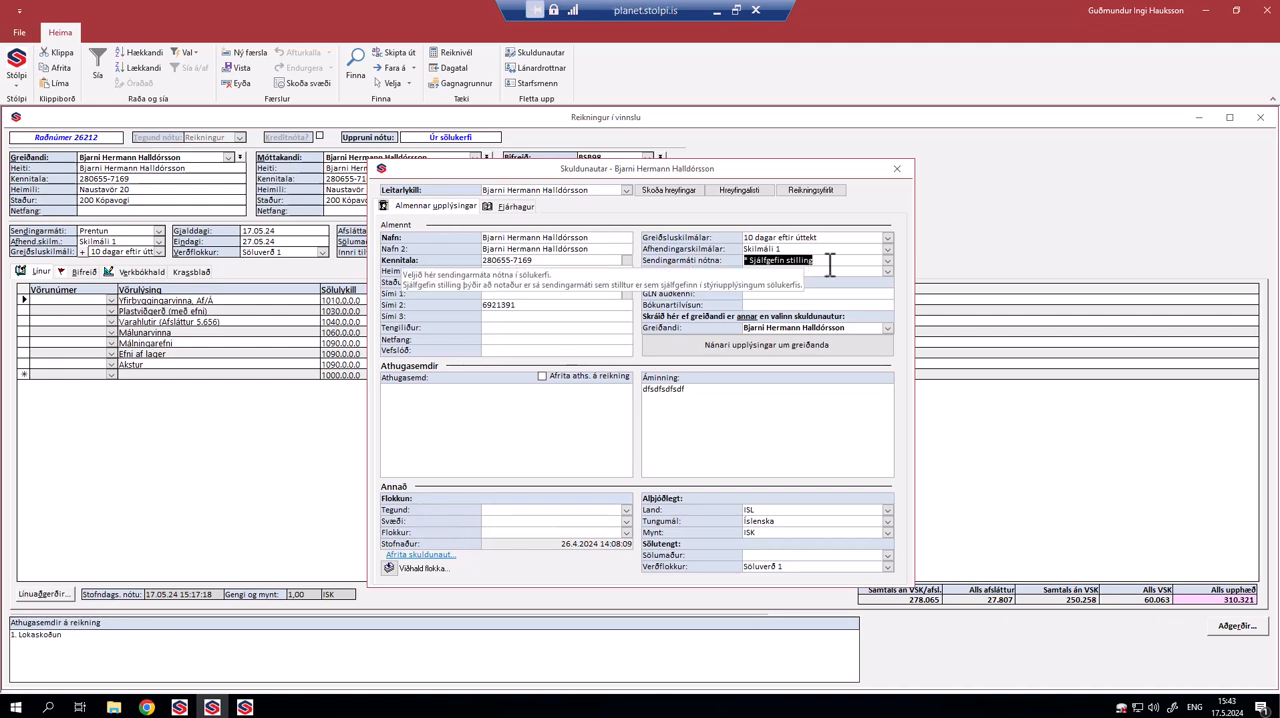
click(887, 260)
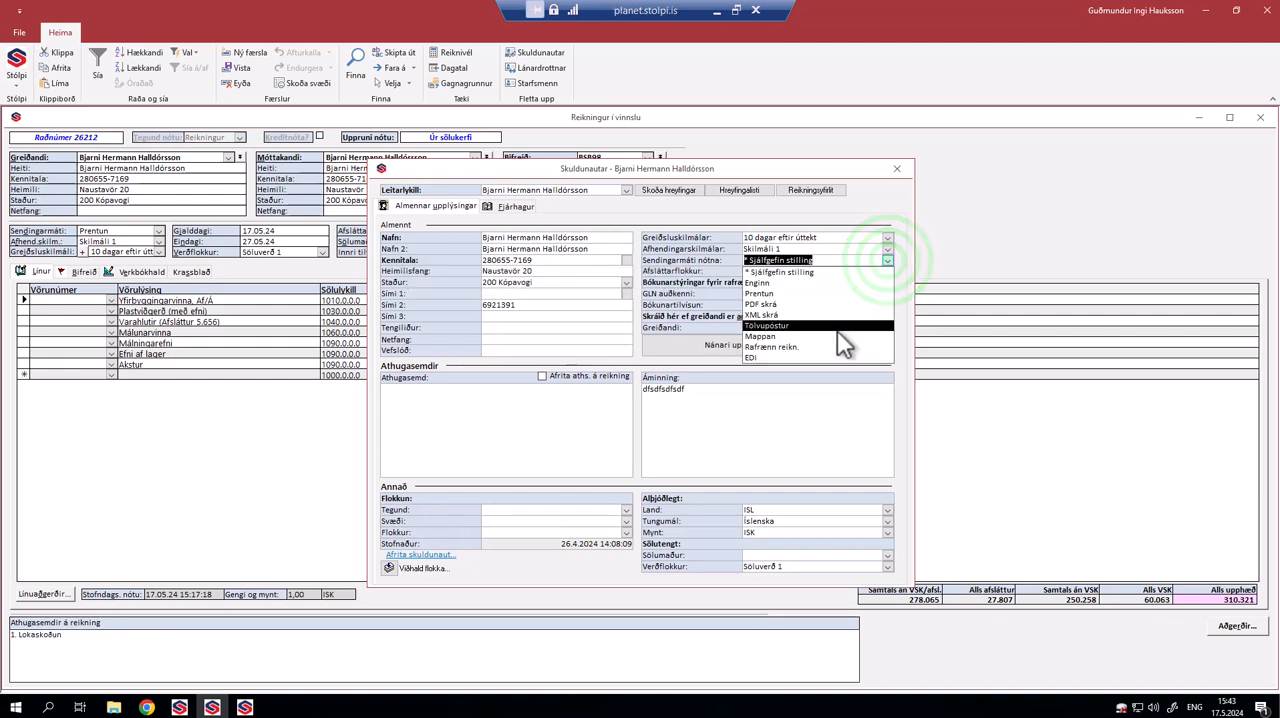
click(815, 350)
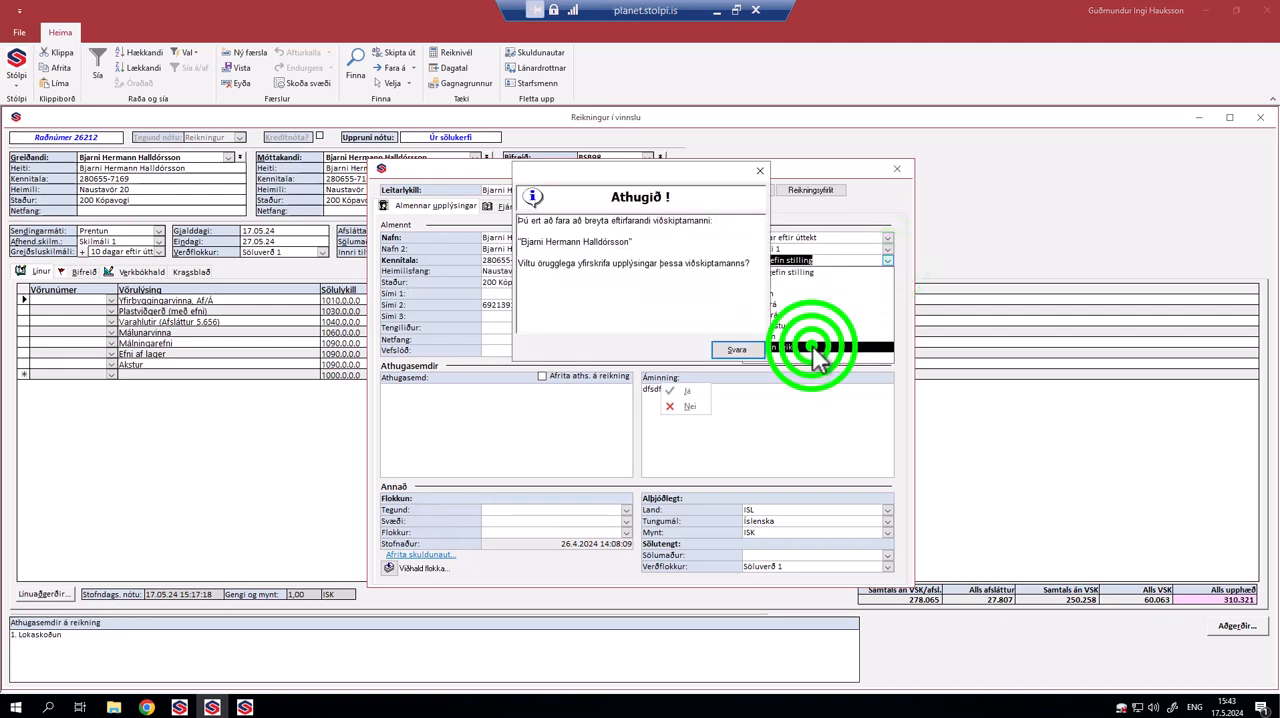
click(683, 391)
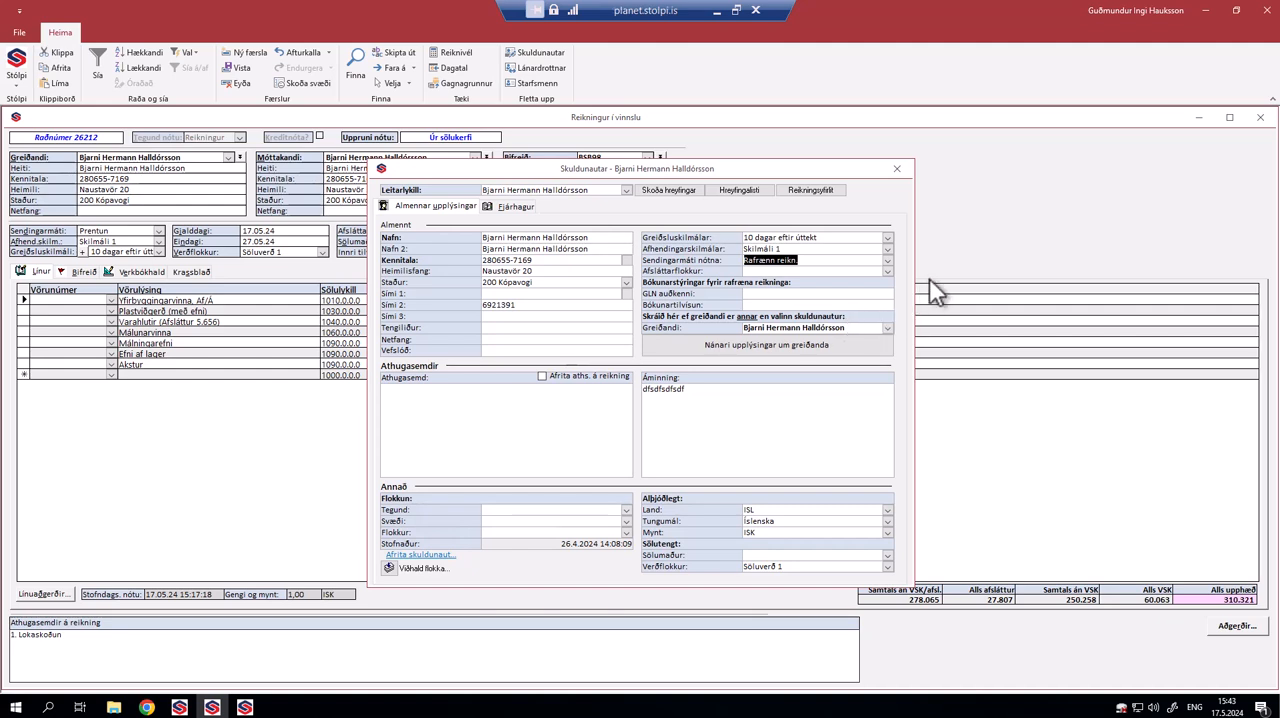
Return the payer's Sendingarmáti nótna to * Sjálfgefin stilling and close the debtor record
click(886, 259)
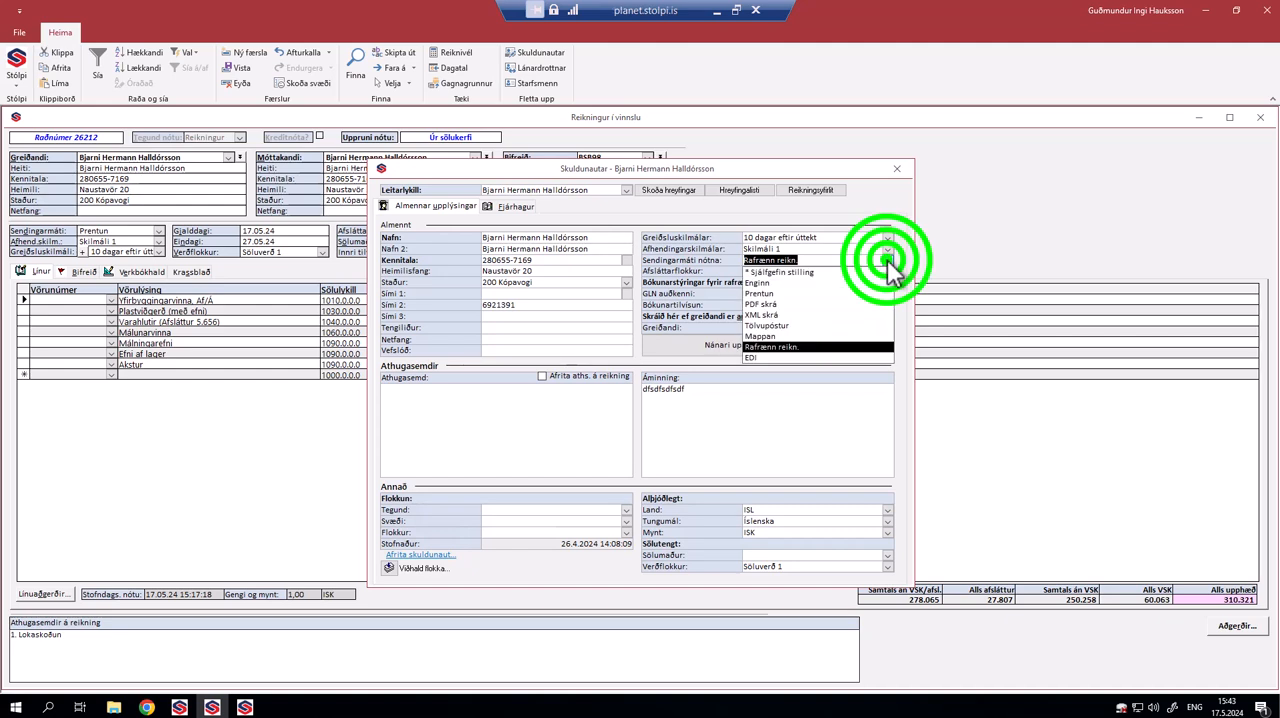
click(835, 274)
click(897, 168)
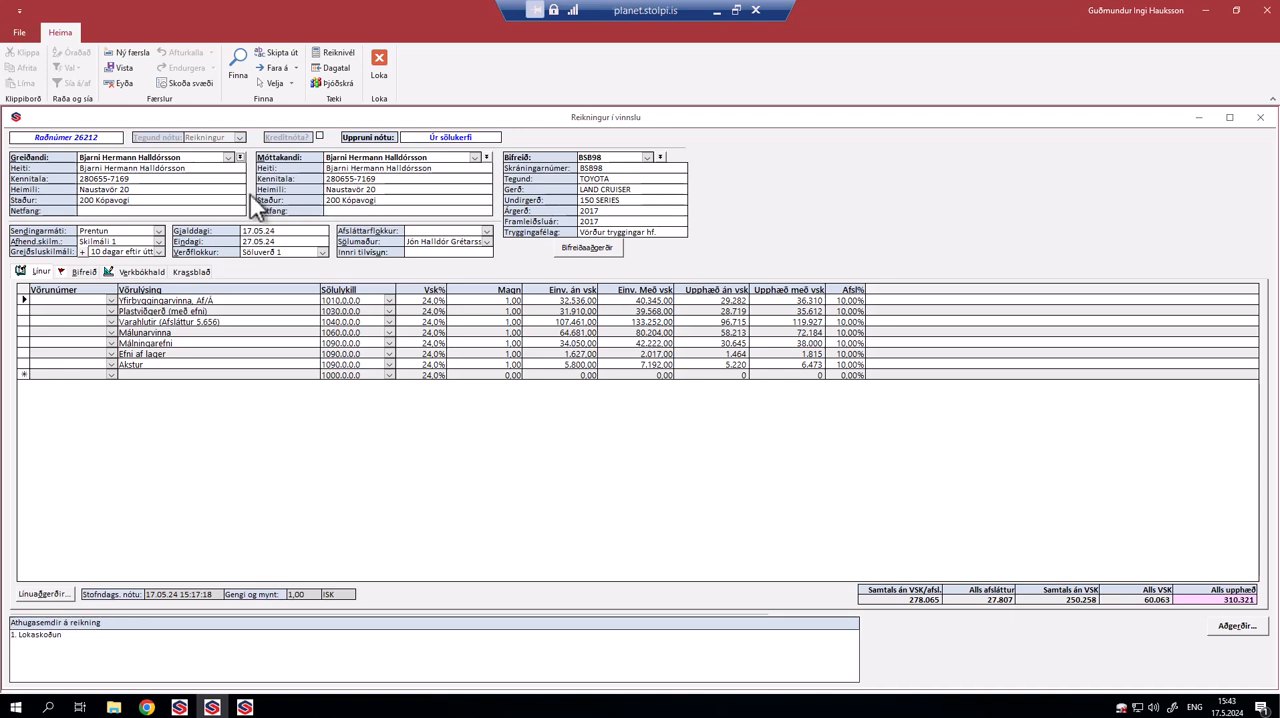
Set the sending method (Sendingarmáti) of the 310.321 kr invoice to Tölvupóstur
click(116, 230)
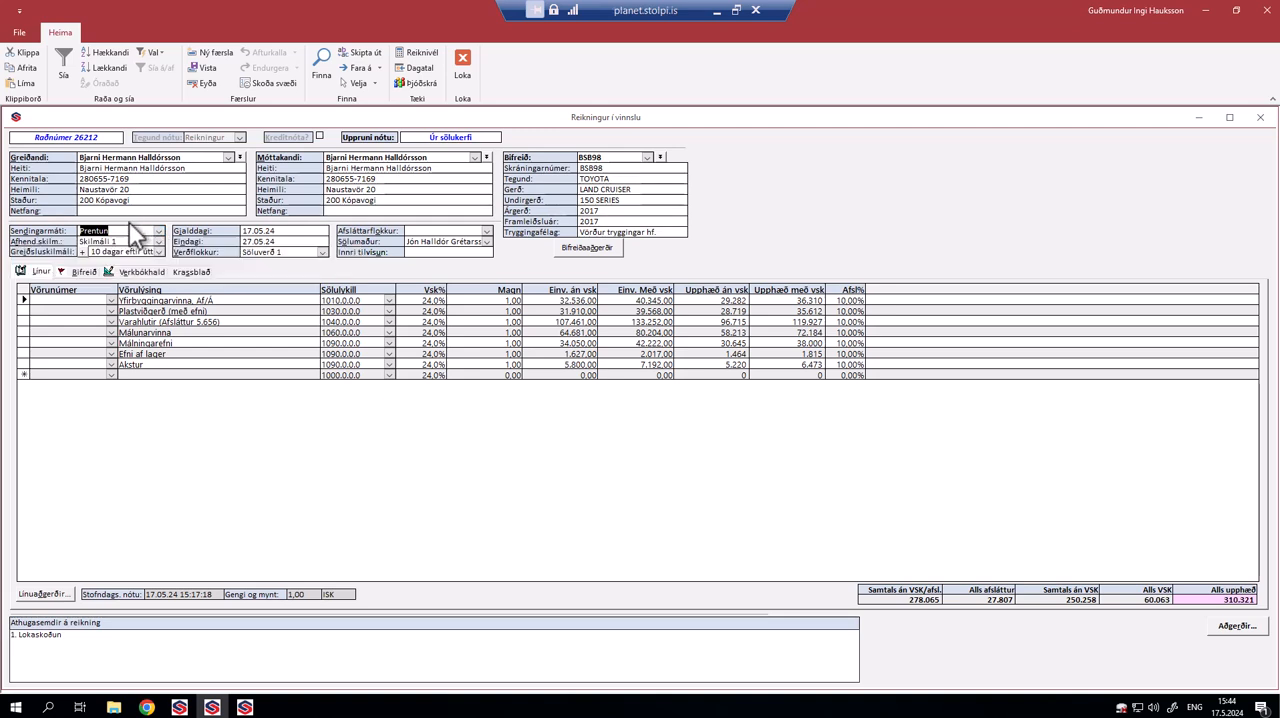
click(159, 232)
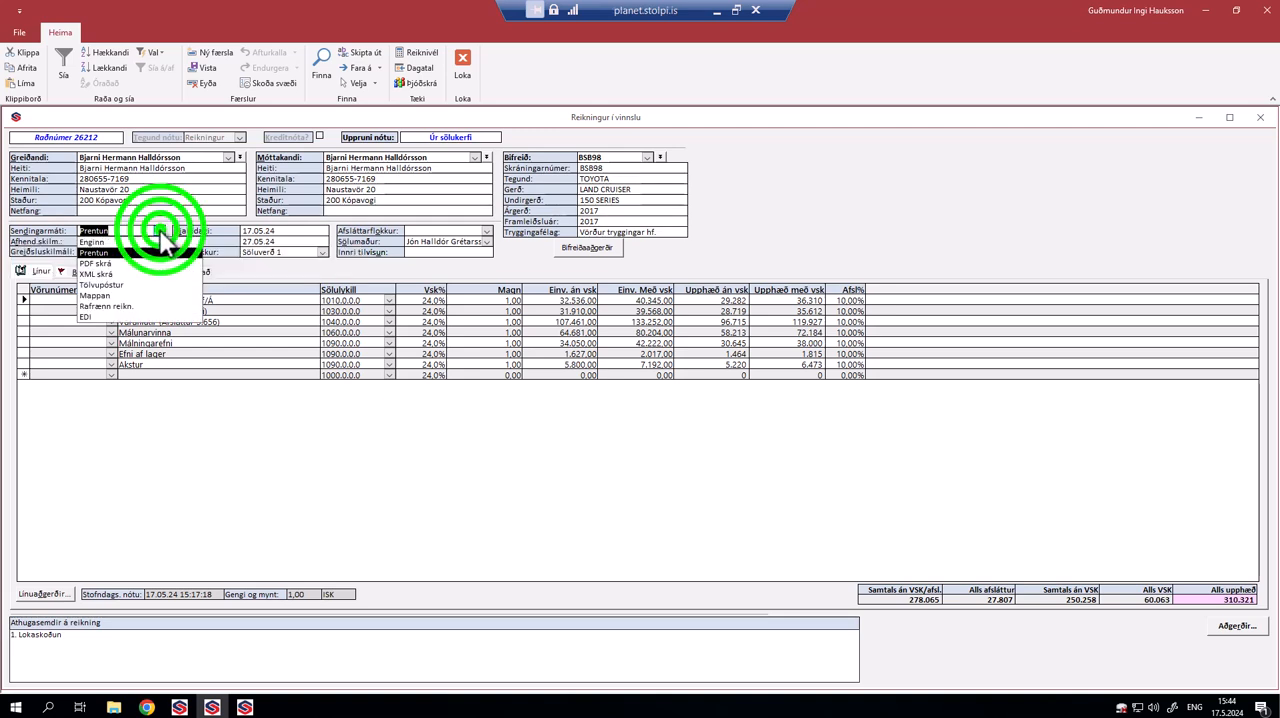
click(100, 285)
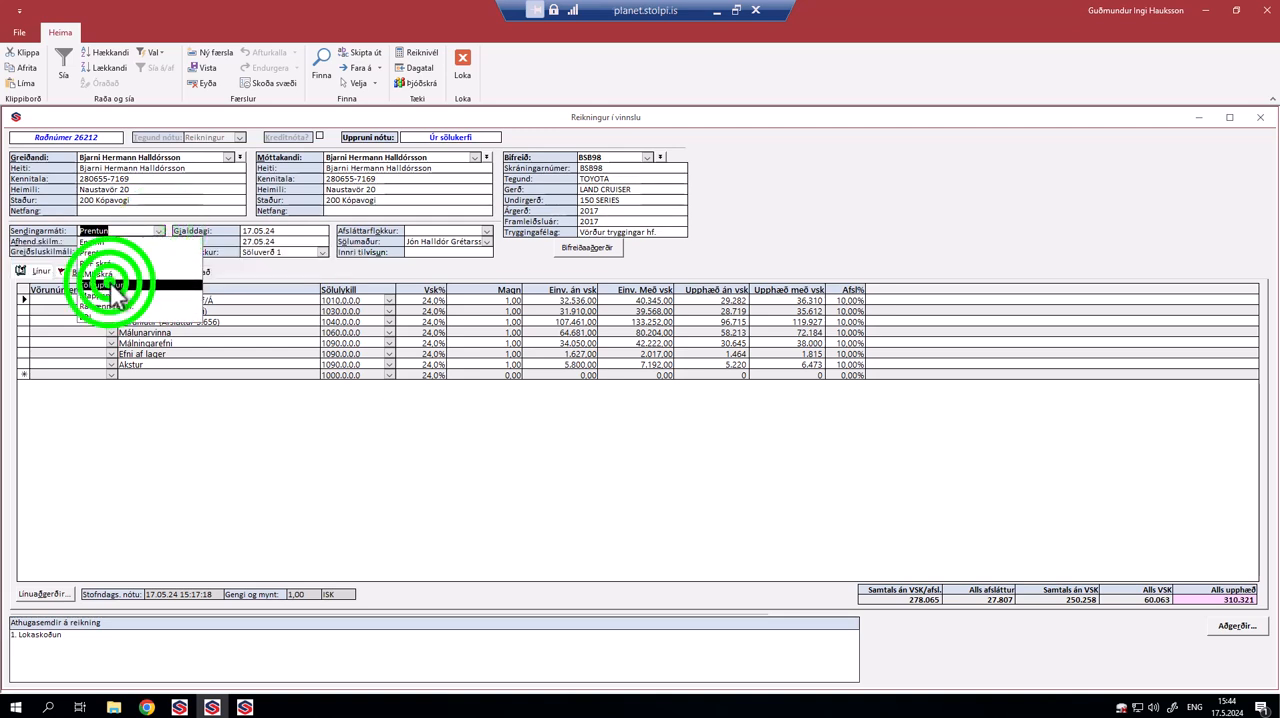
Enter the sample text ghgh in the payer's e-mail field (Netfang) and erase it
click(85, 209)
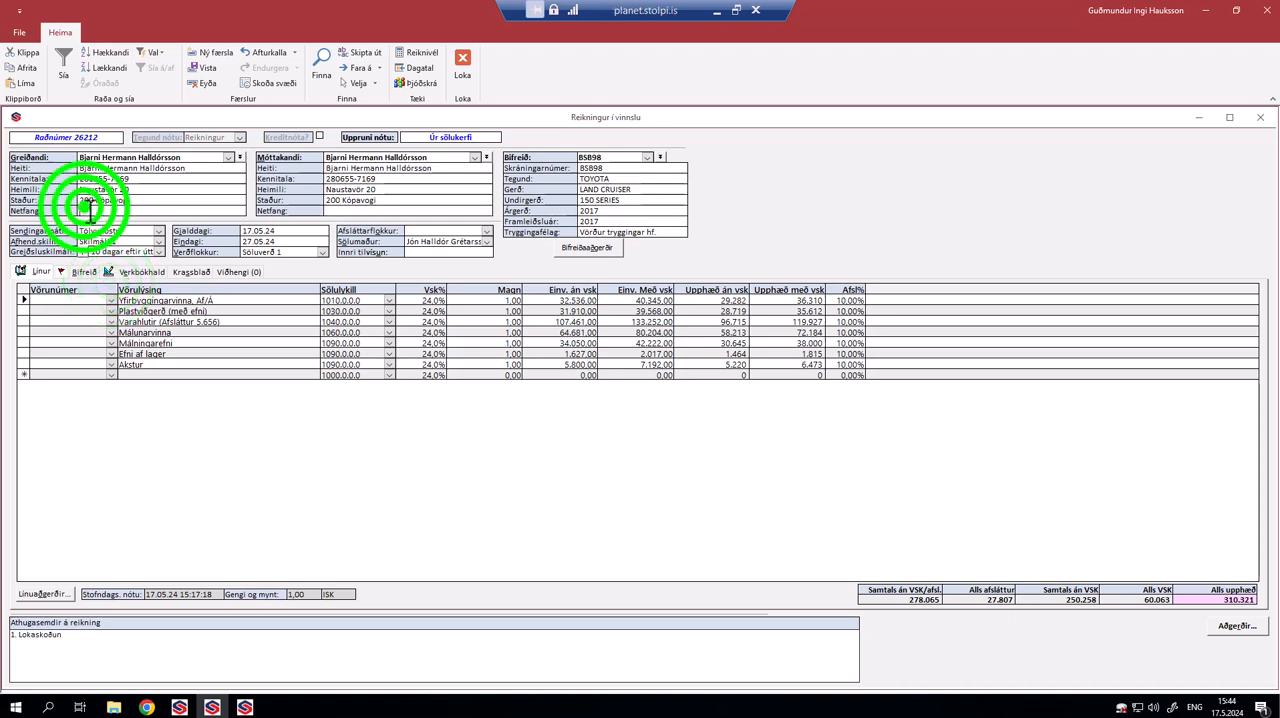
text(ghgh)
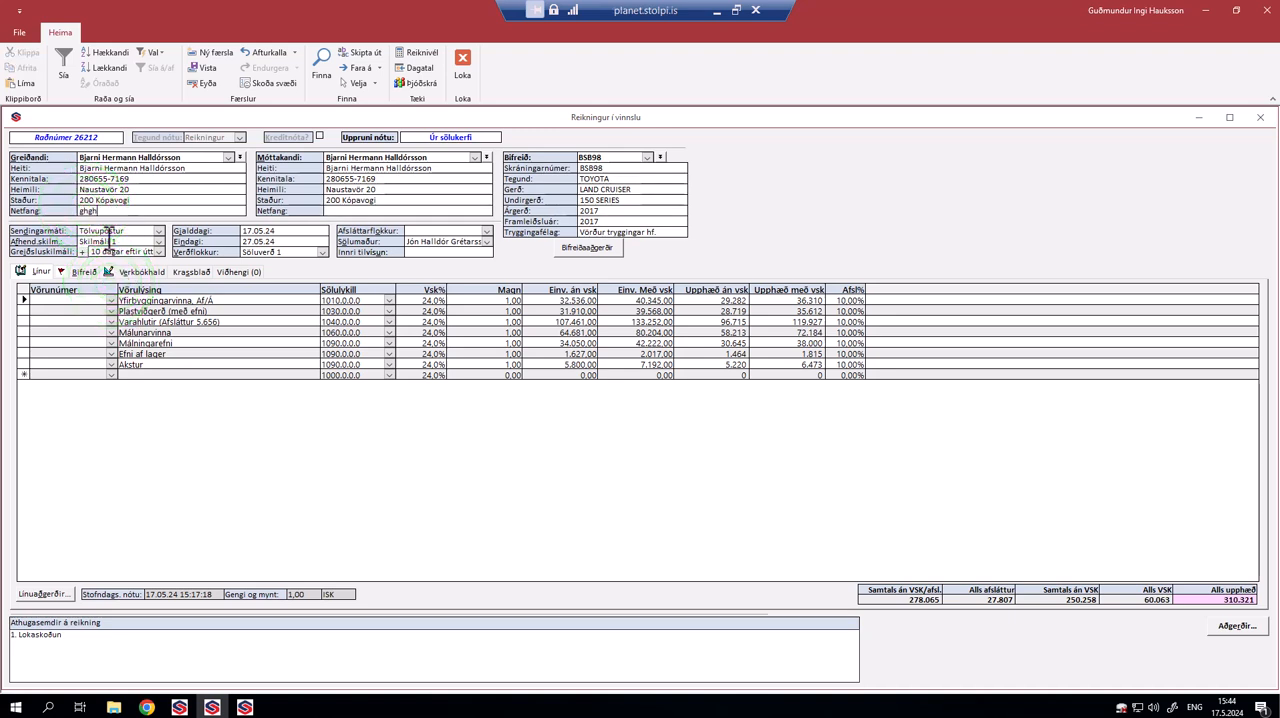
key(BackSpace)
key(BackSpace)
key(BackSpace)
key(BackSpace)
Review the invoice's available Sendingarmáti options and highlight its delivery terms value (Afhend.skilm.)
click(156, 231)
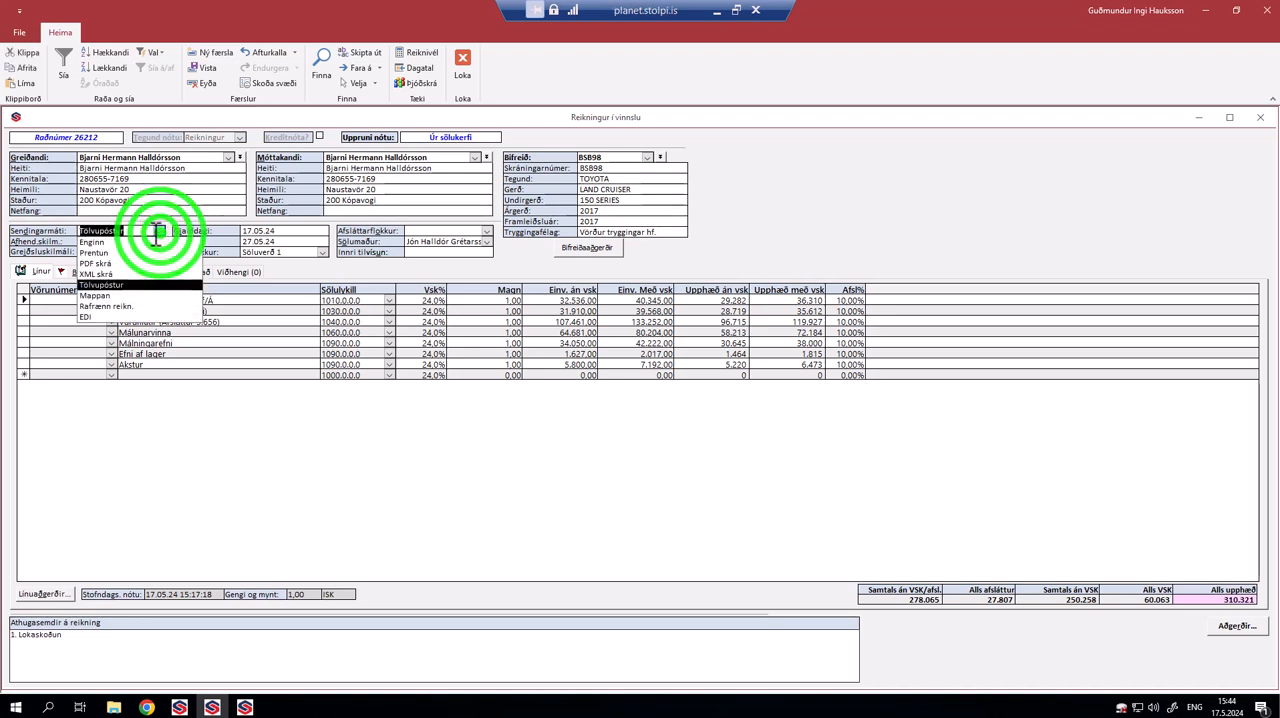
click(158, 232)
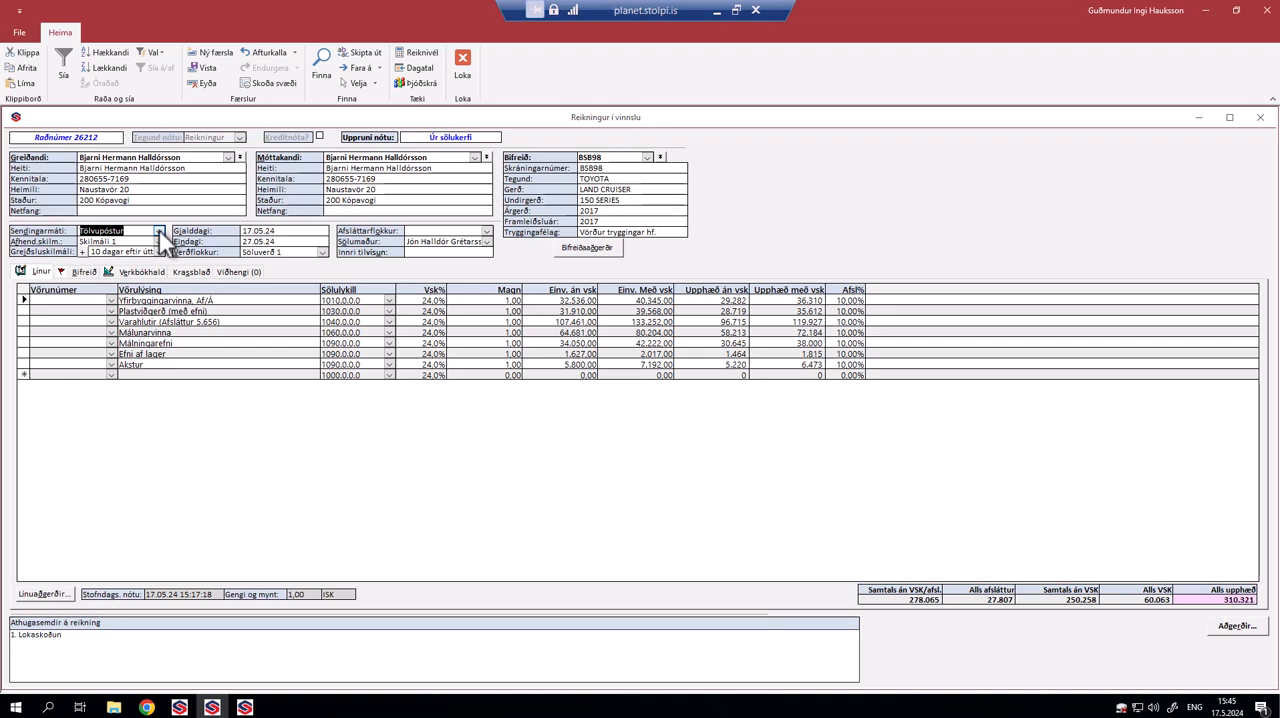
click(140, 240)
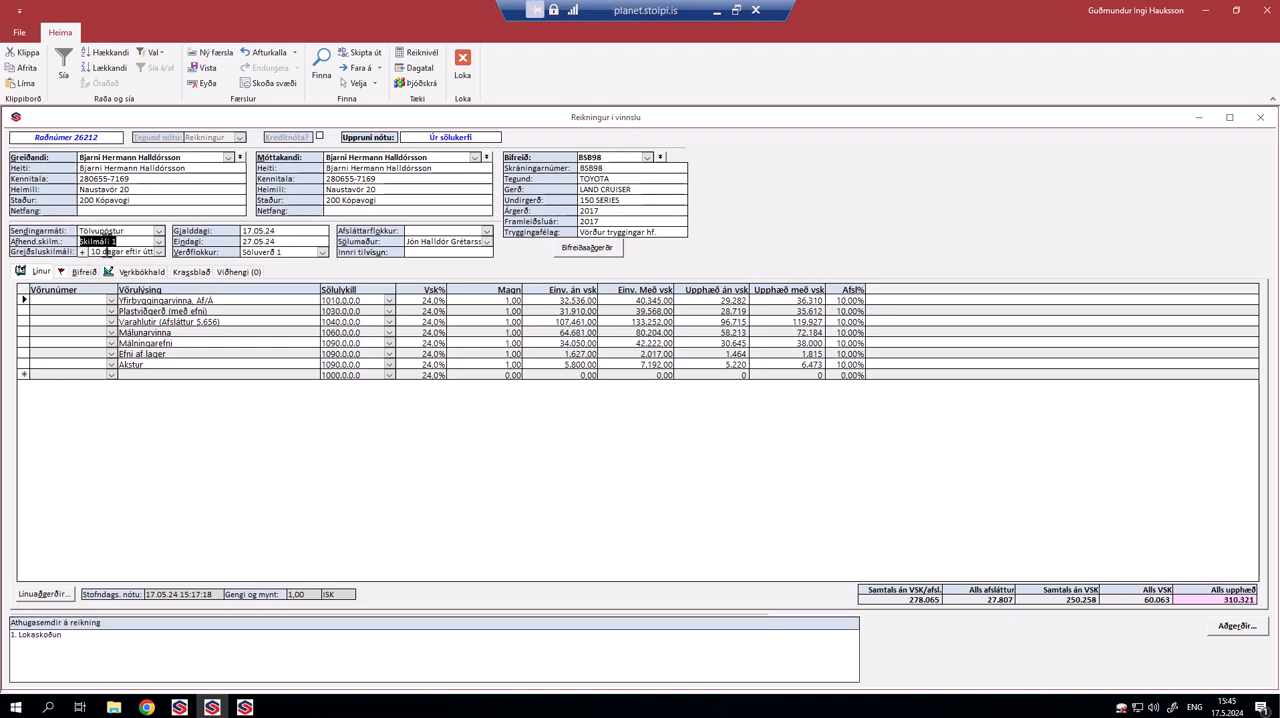
drag(131, 240, 62, 242)
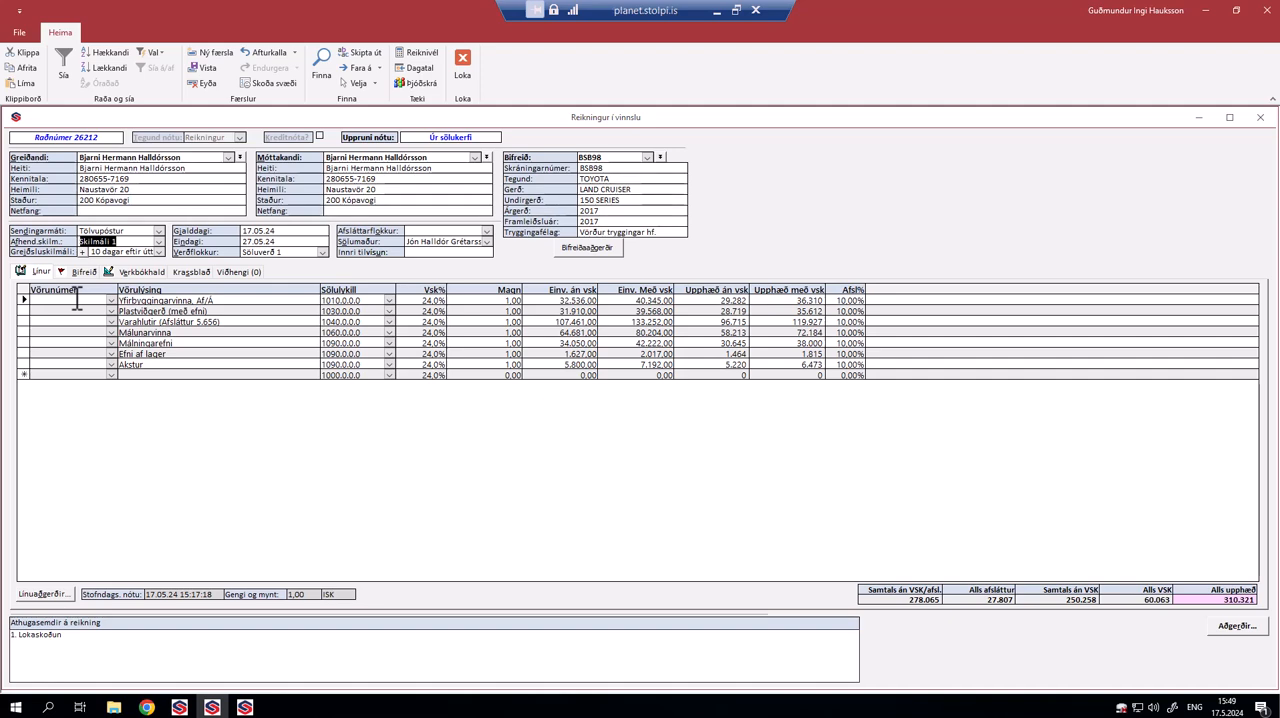
click(179, 705)
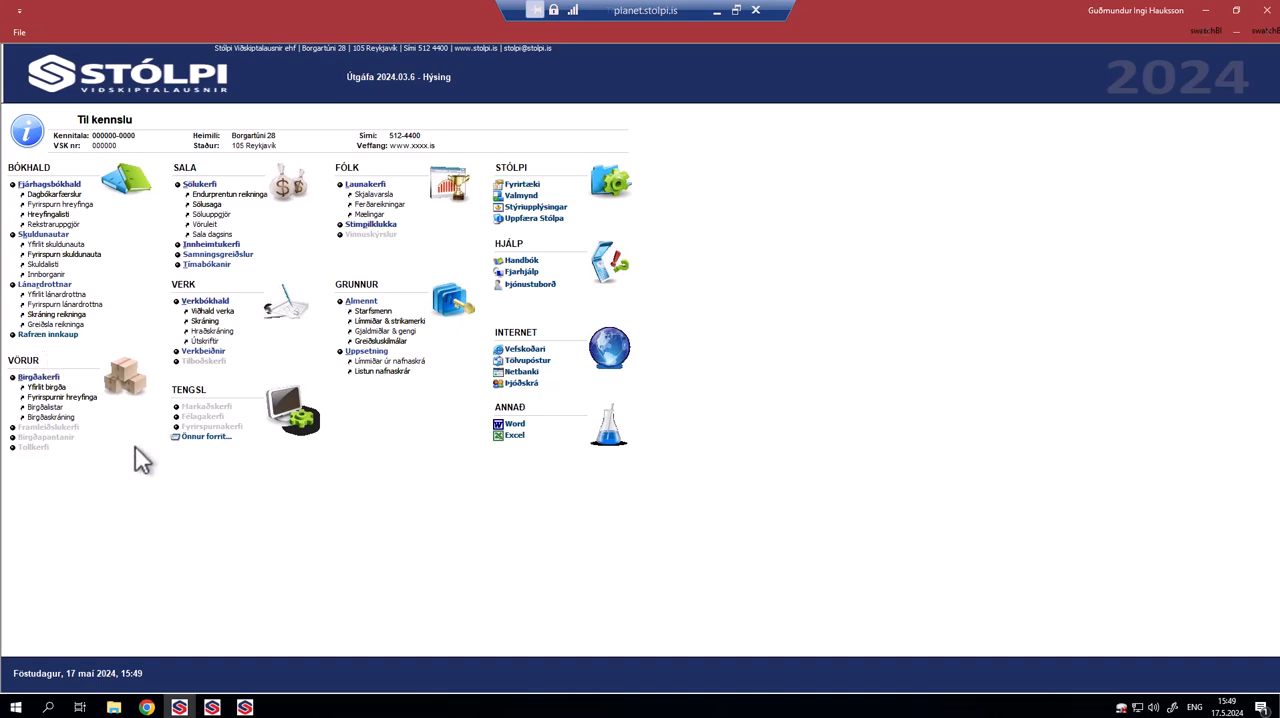
click(244, 706)
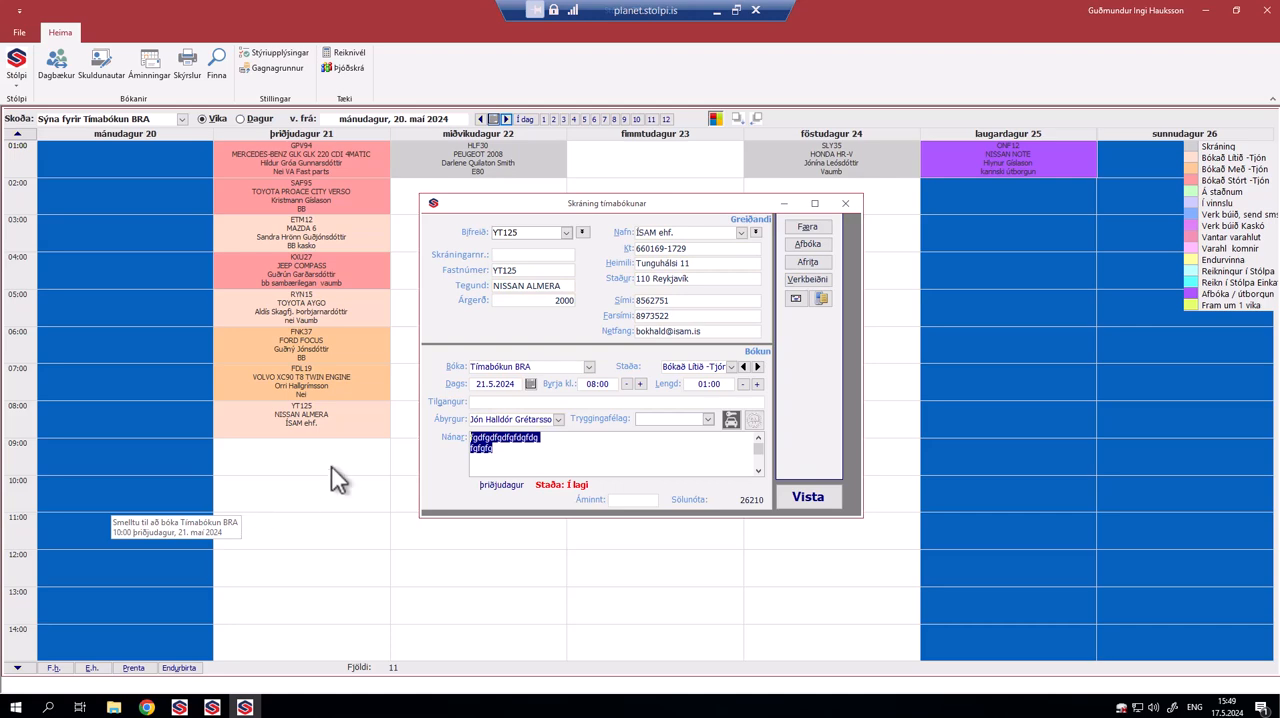
click(212, 706)
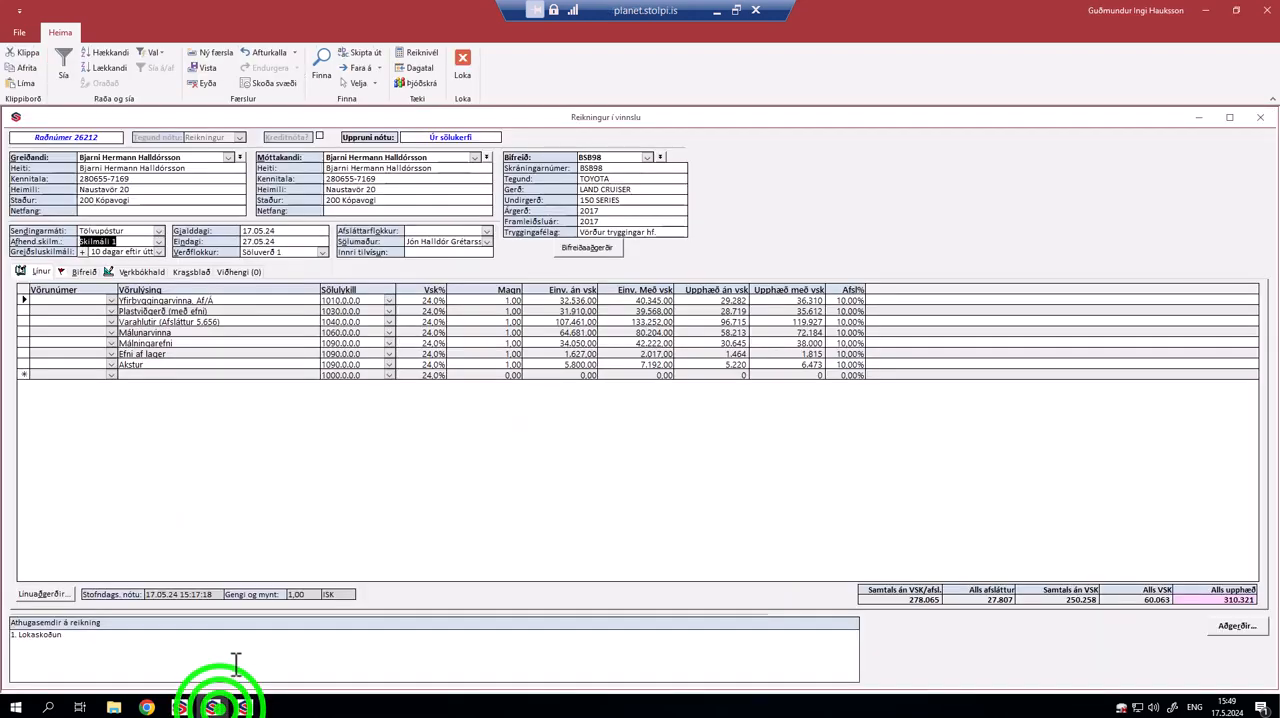
Close the open invoice, select the 115.400 kr and 310.321 kr invoices together and start updating them (Uppfærsla)
click(1258, 117)
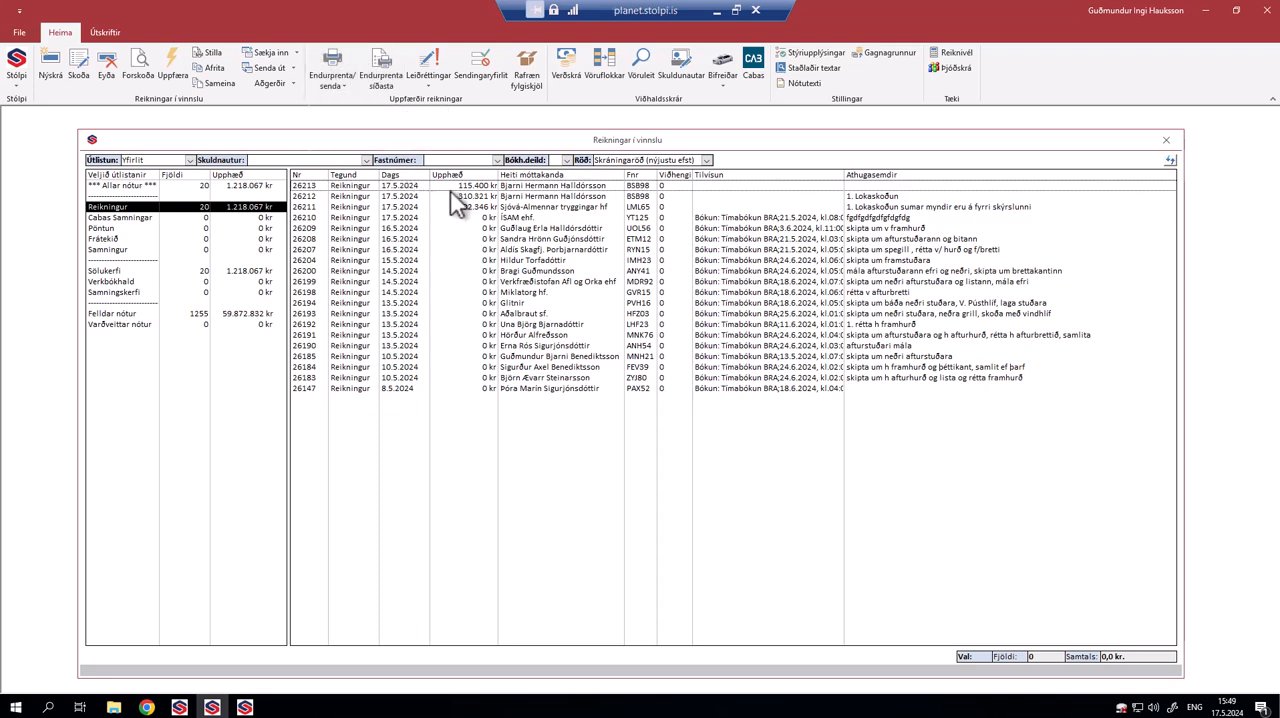
click(476, 188)
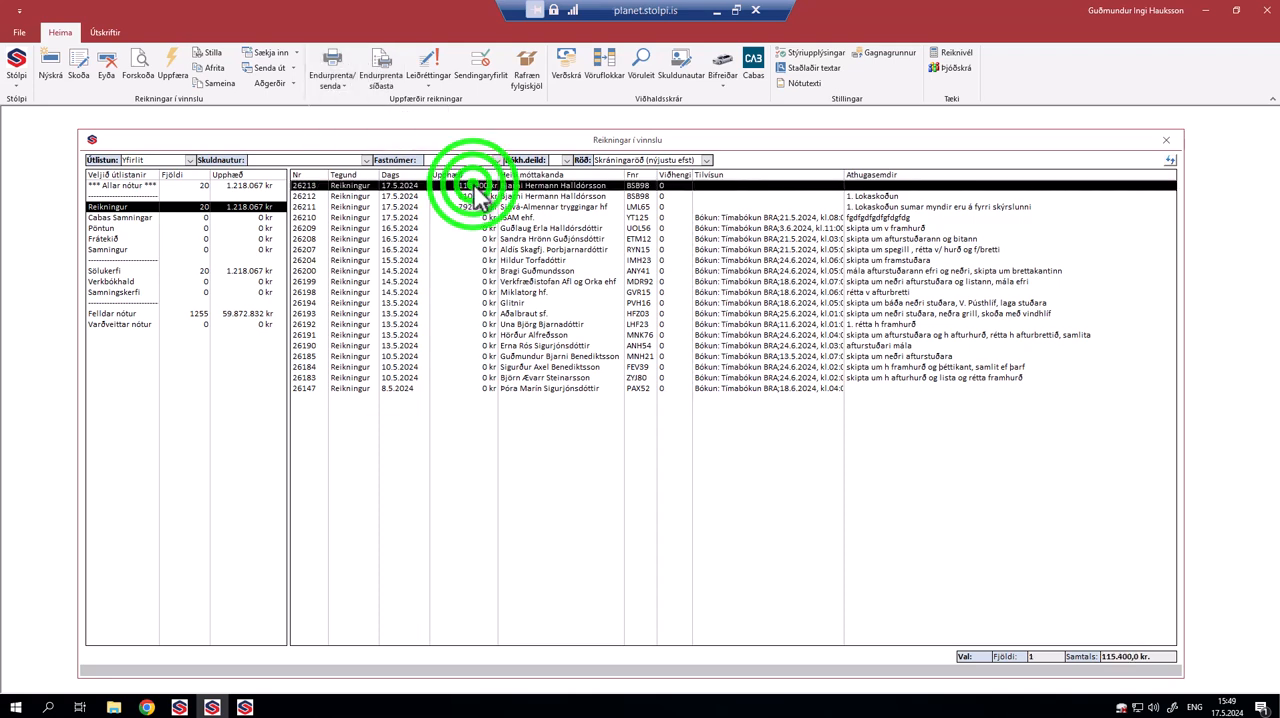
click(480, 197)
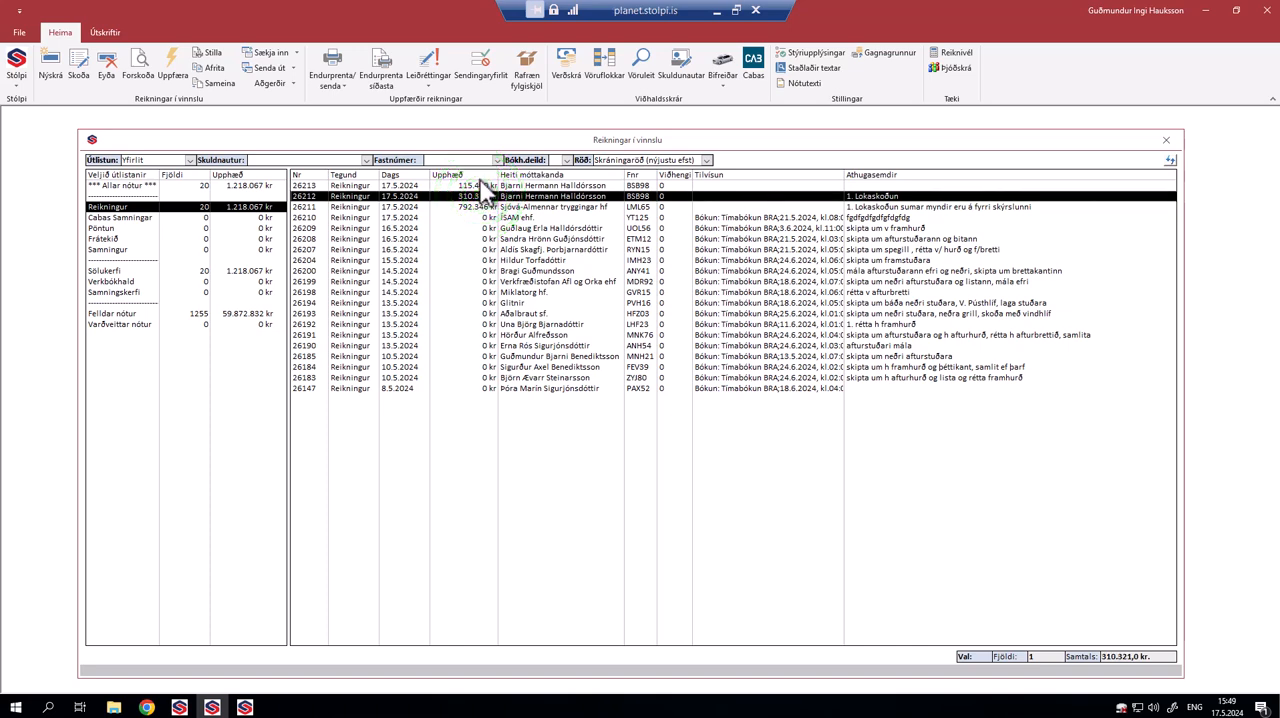
ctrl+click(482, 187)
click(173, 66)
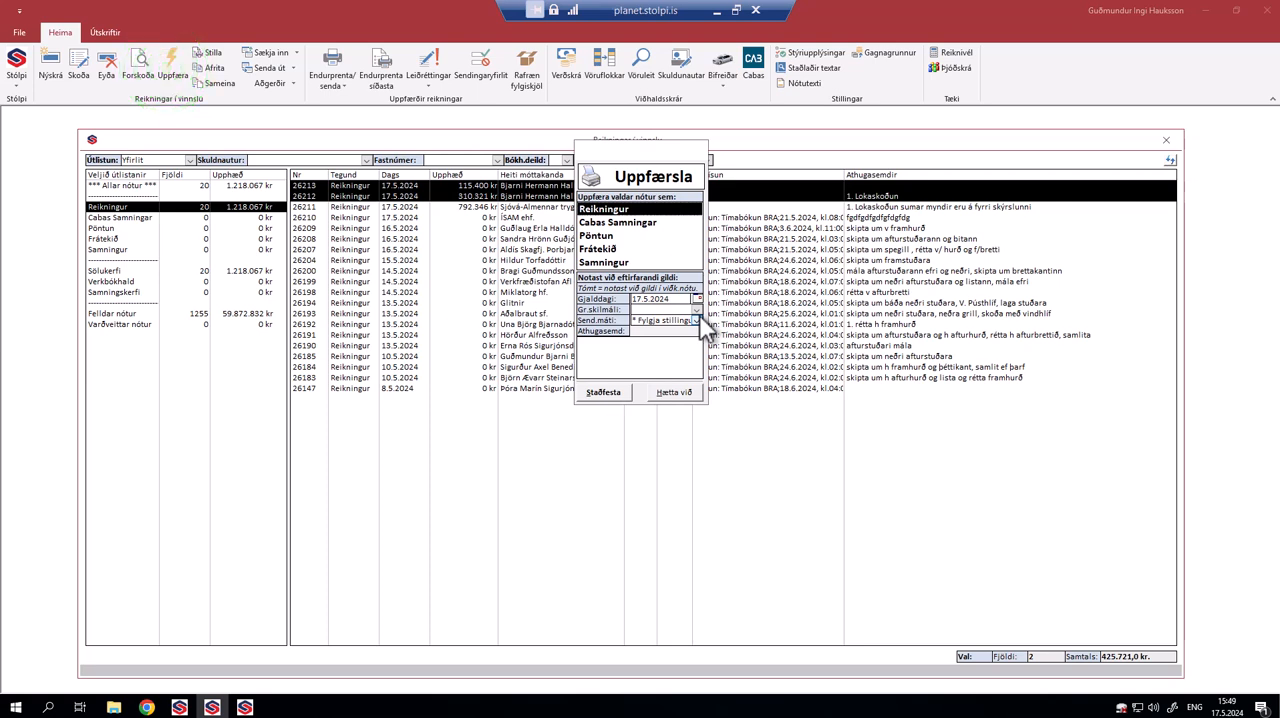
Set the update's due date (Gjalddagi) to 24.5.2024 and enter dfdfdfdfdf as the remark (Athugasemd)
click(676, 298)
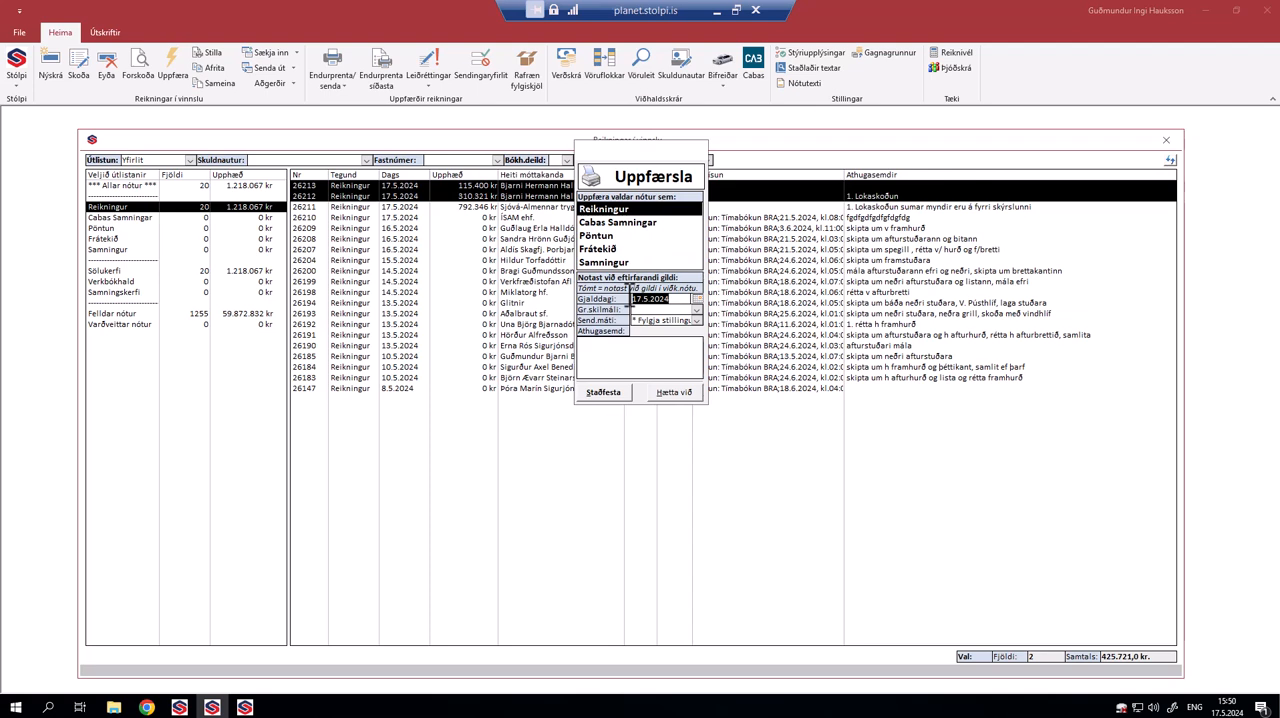
text(24/5)
key(Tab)
click(622, 346)
text(dfdfdfdfdf)
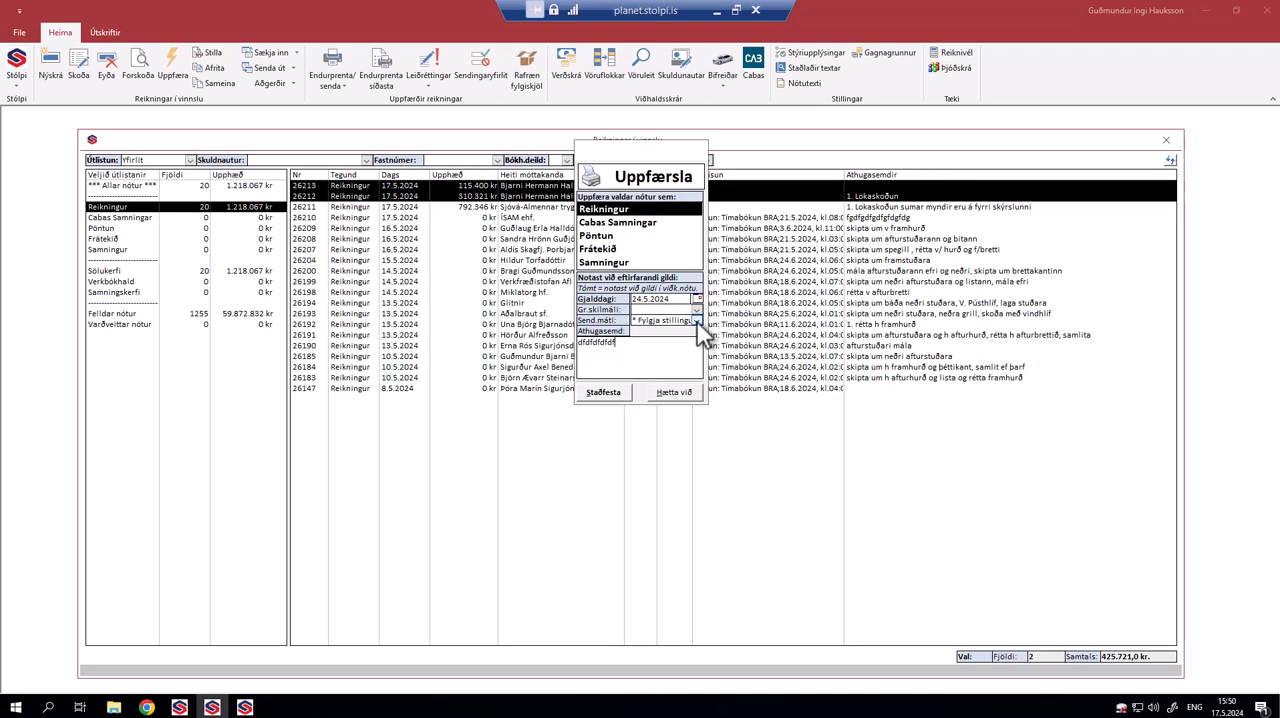
Update both selected invoices with the sending method Prentun and turn off further printing progress notices
click(697, 321)
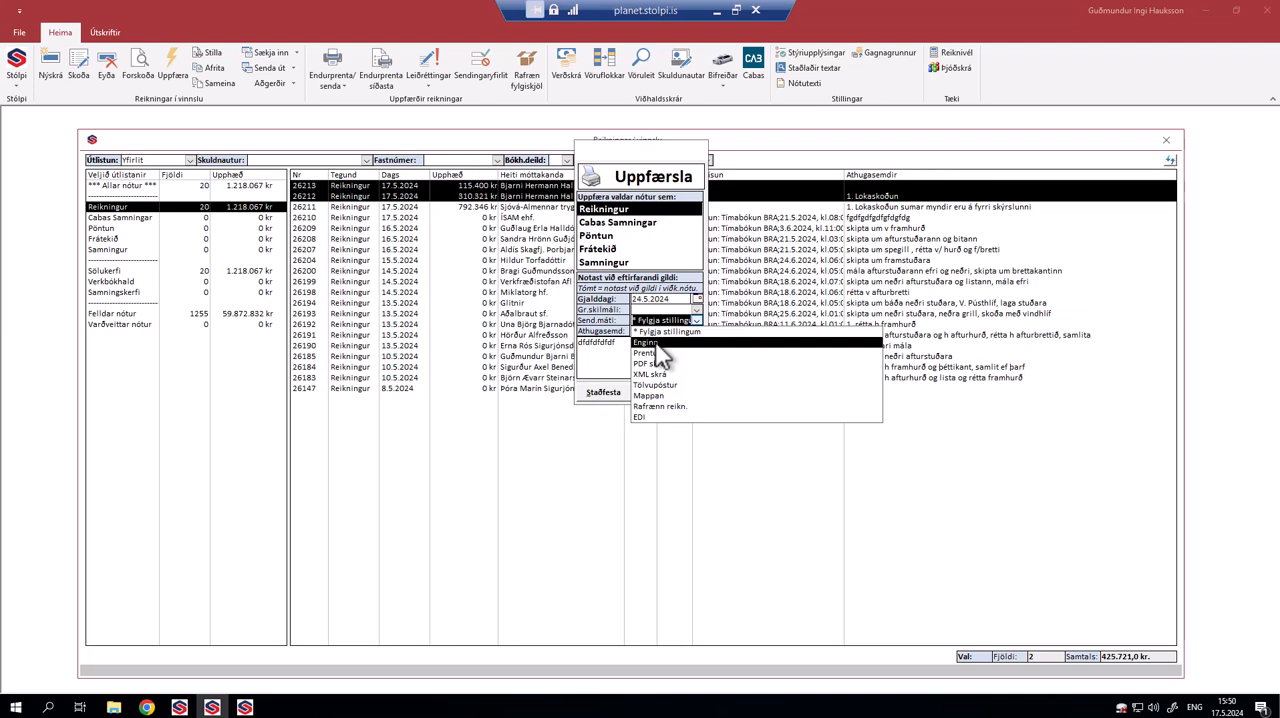
click(660, 354)
click(604, 392)
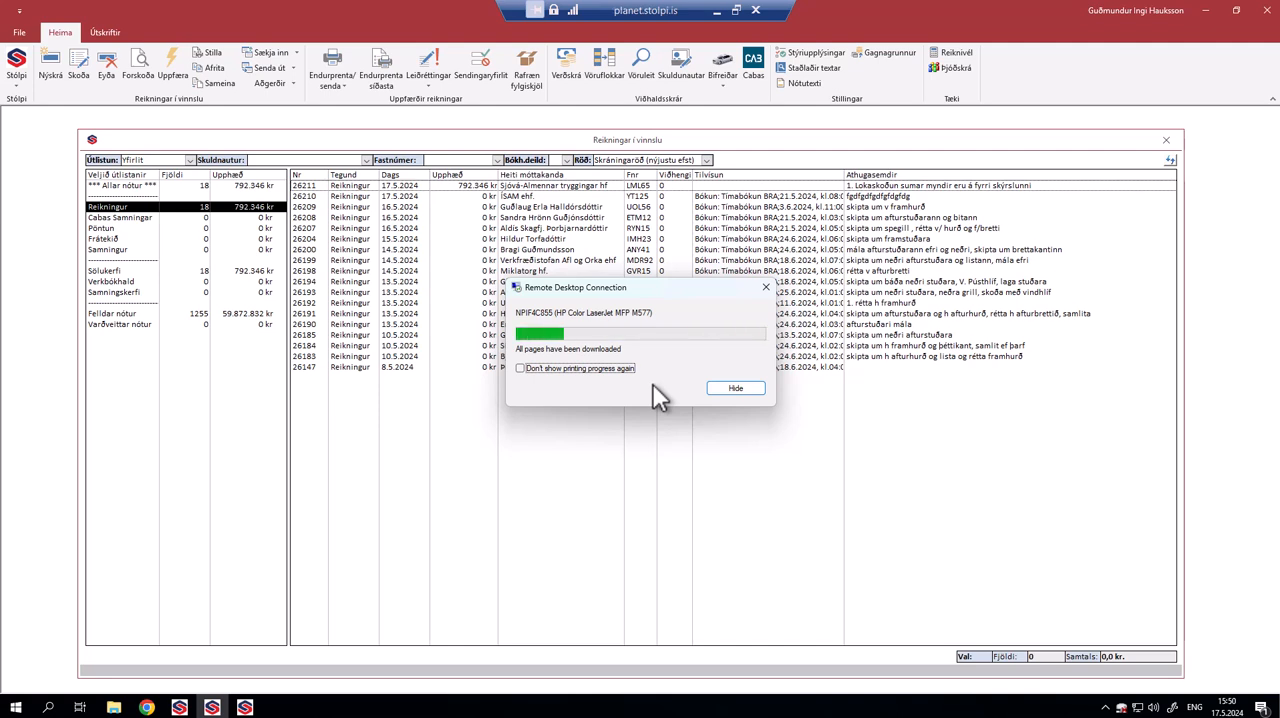
click(524, 367)
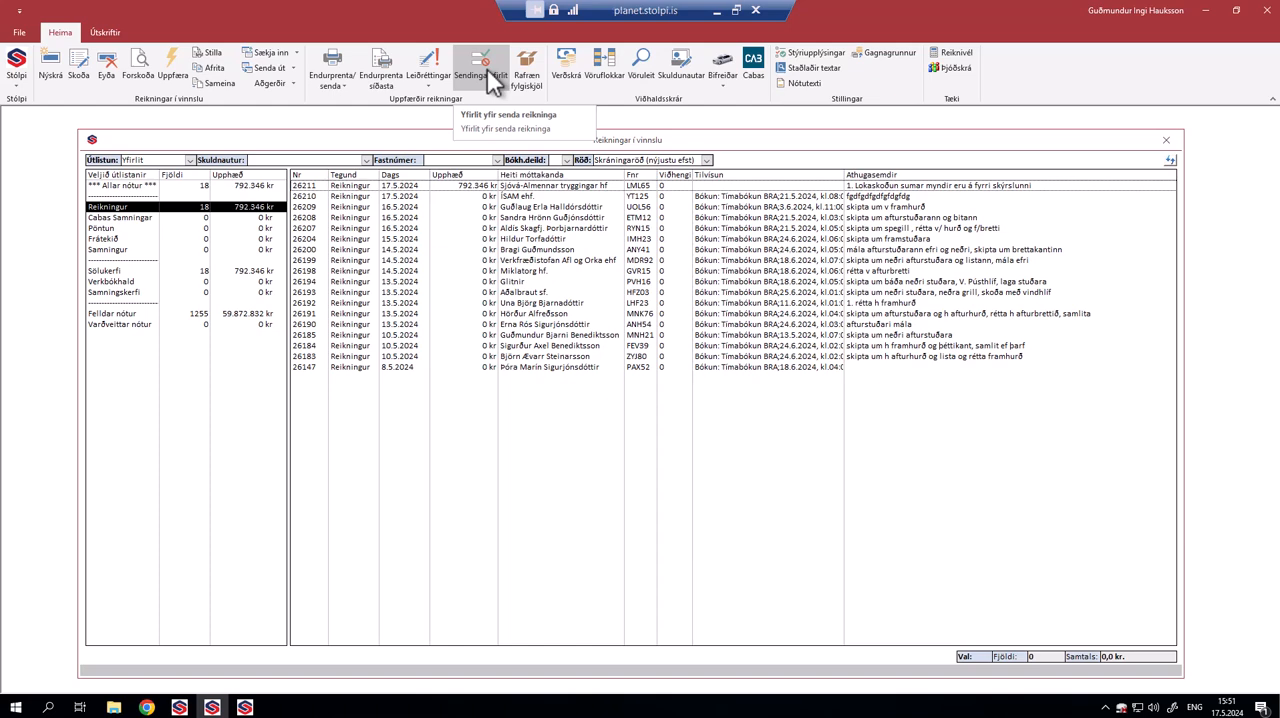
Open the overview of sent invoices, enlarge it and examine the newest entries' run type, action, invoice, payer and recipient
click(491, 76)
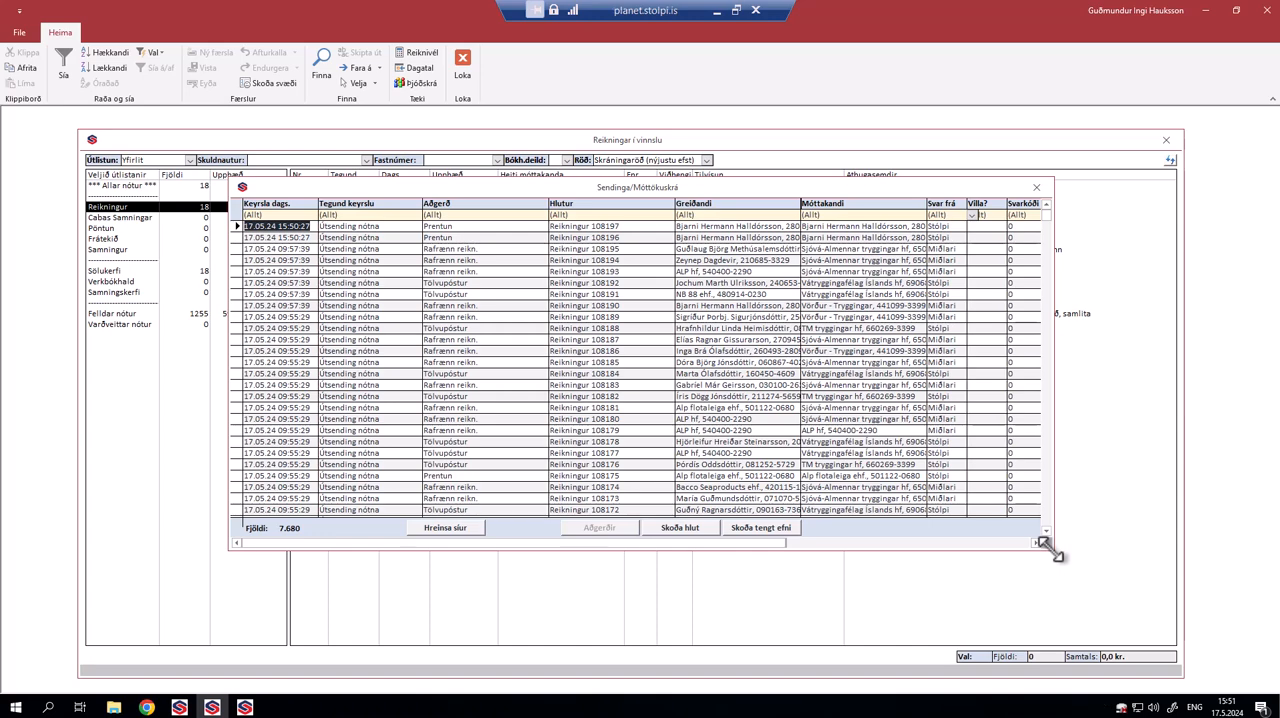
drag(1044, 543, 1140, 612)
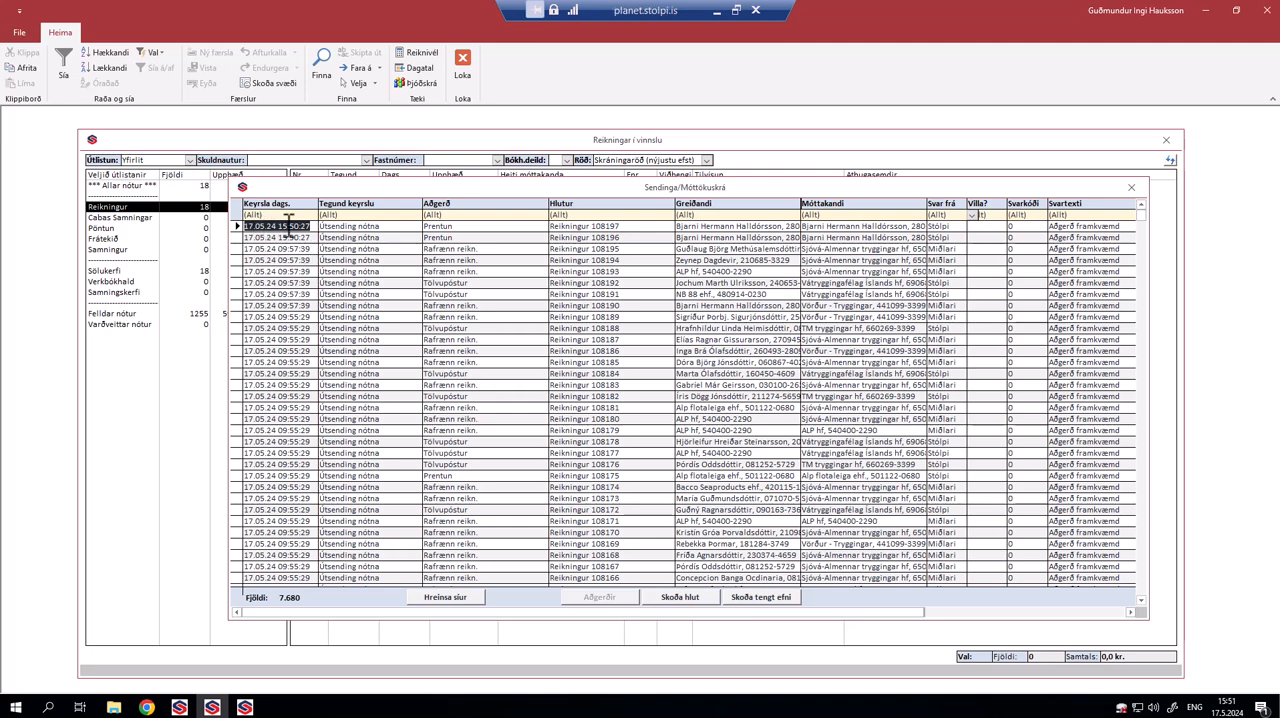
click(383, 225)
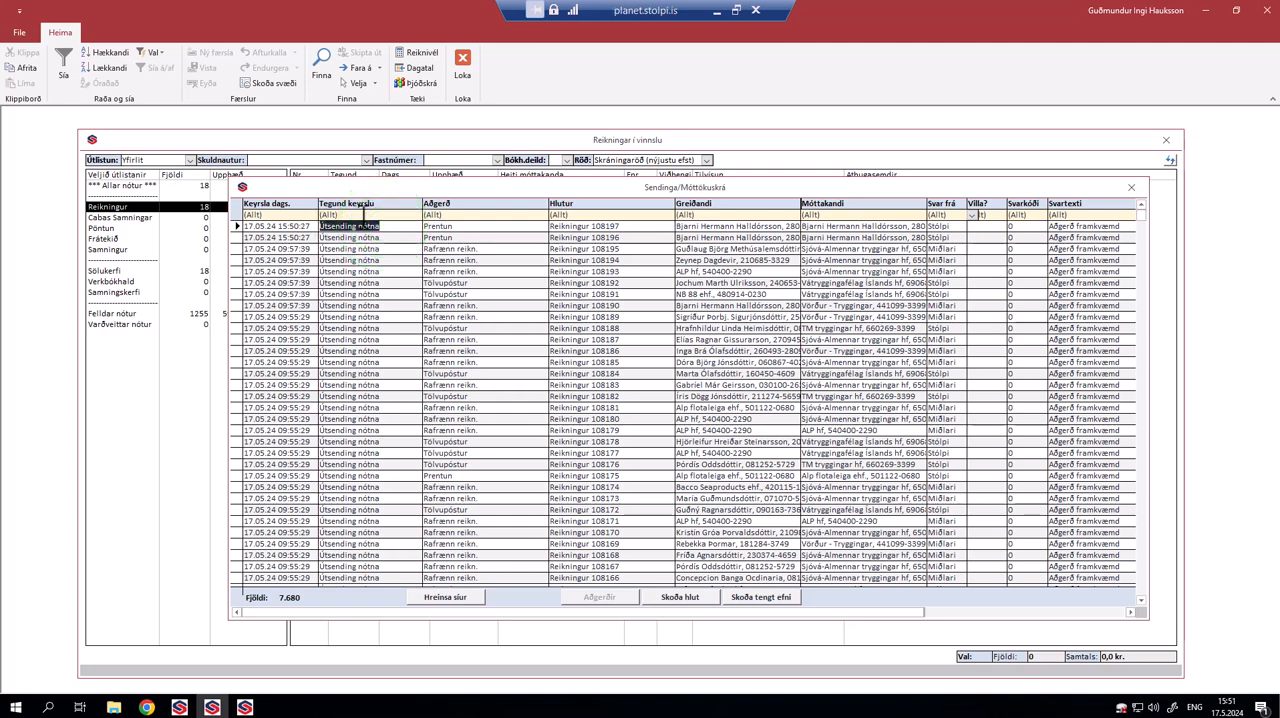
click(450, 225)
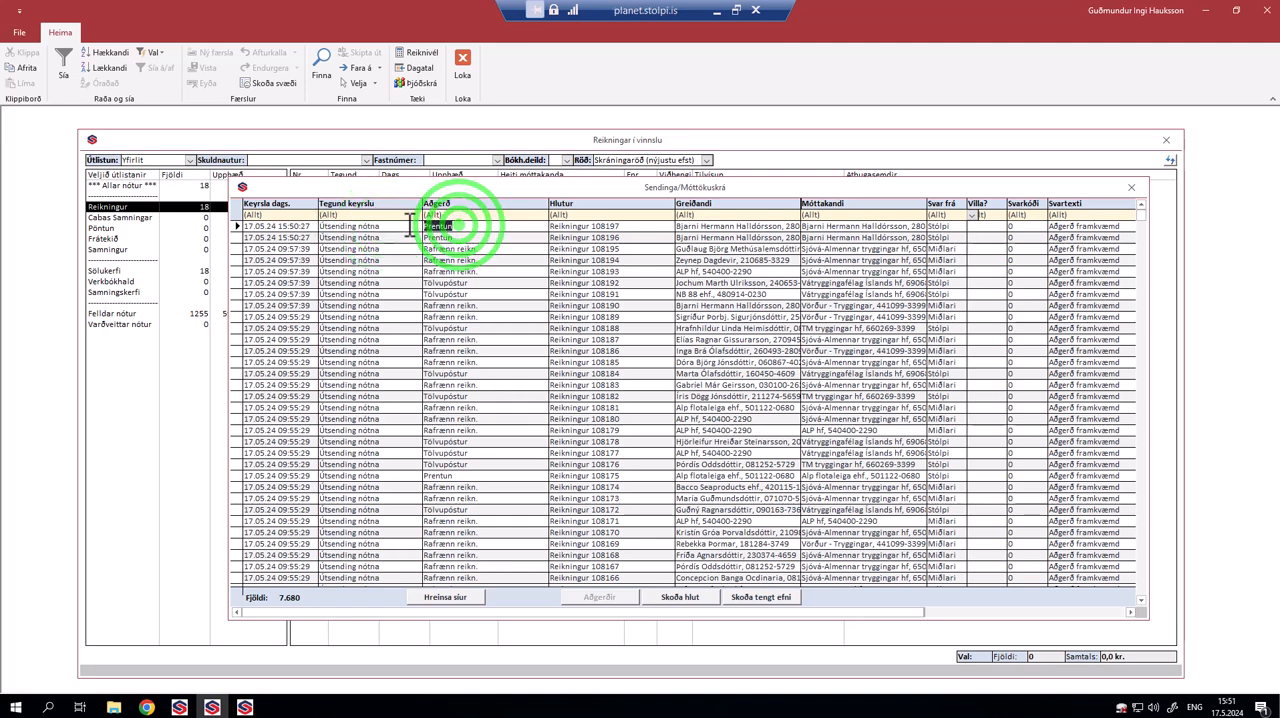
click(620, 225)
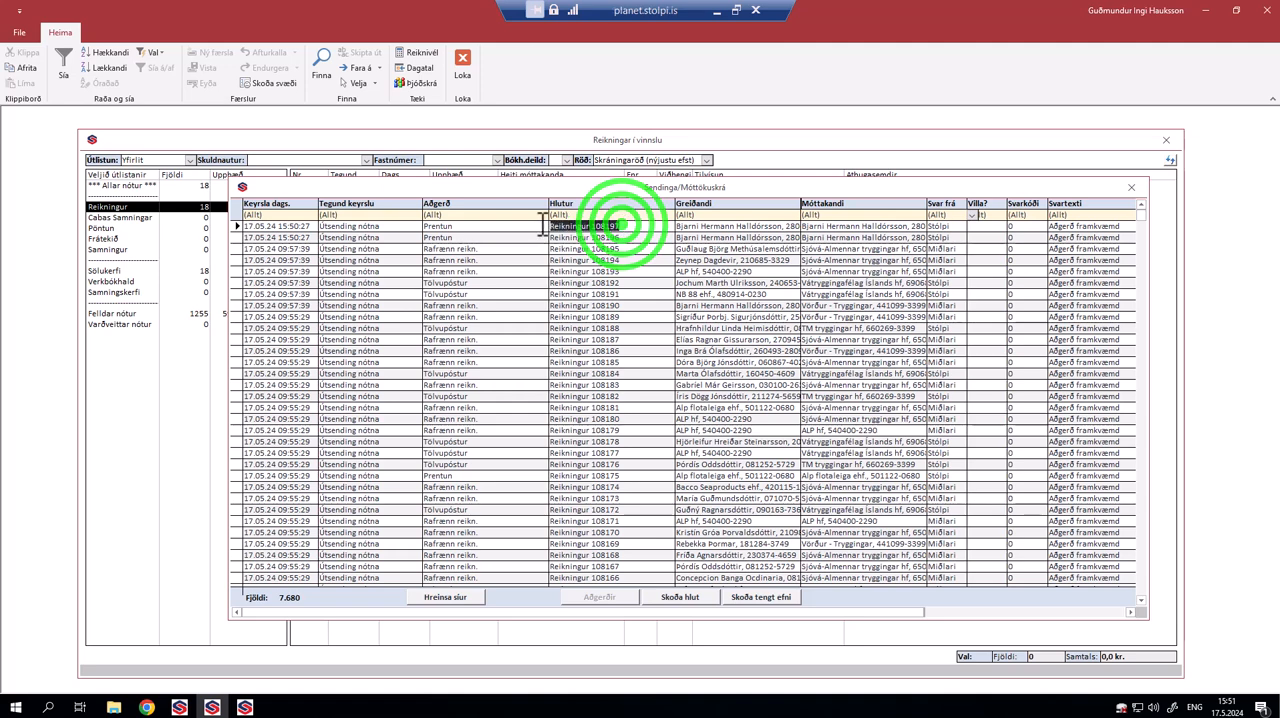
click(757, 225)
drag(757, 226, 592, 218)
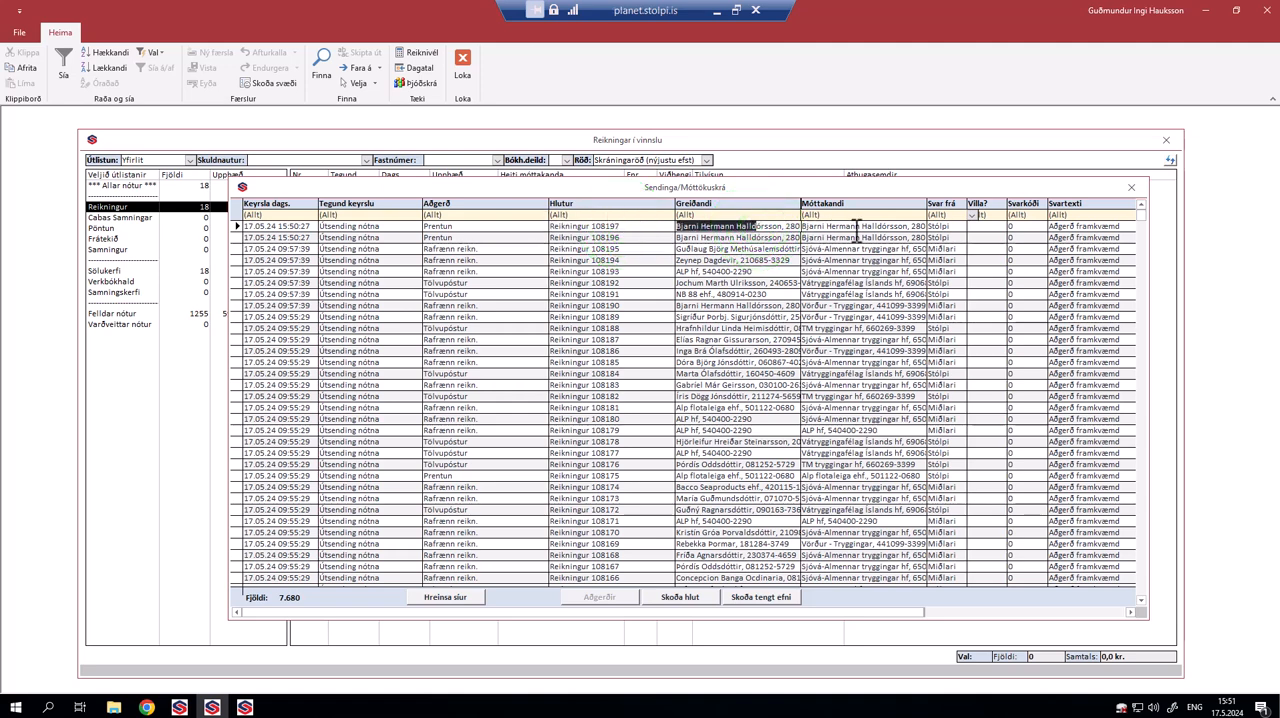
drag(869, 224, 786, 218)
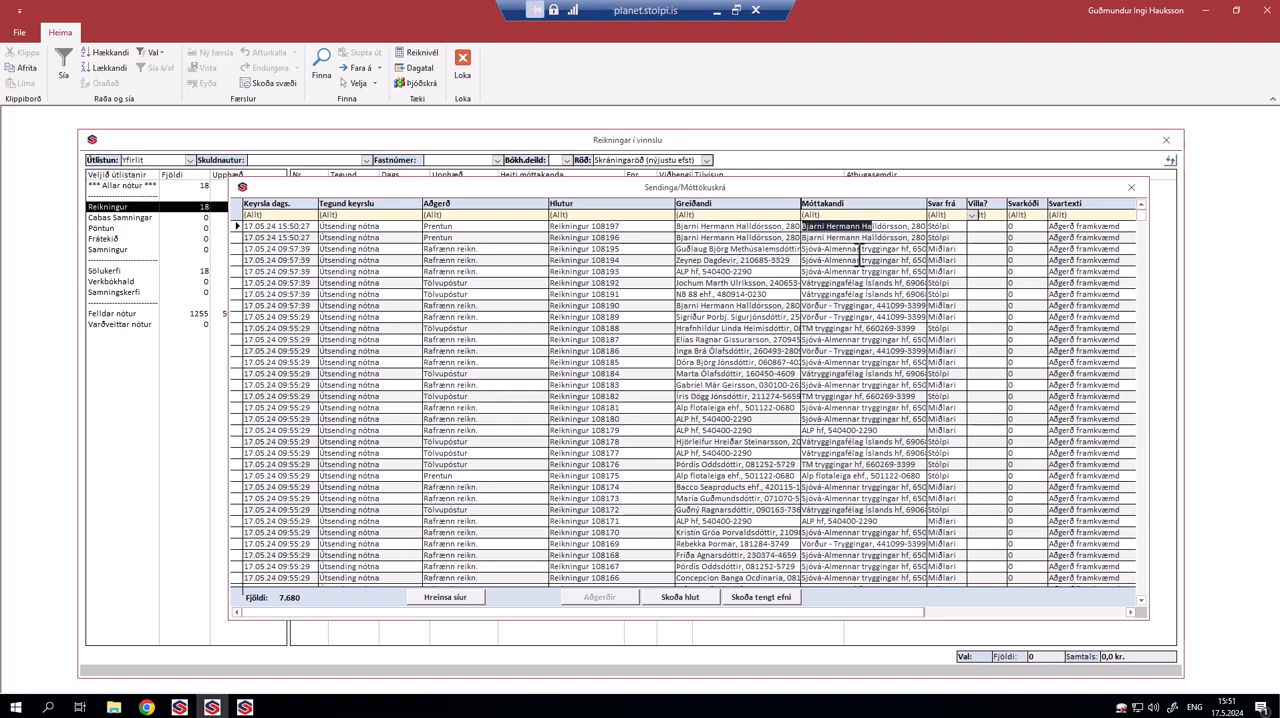
click(860, 245)
drag(858, 248, 791, 251)
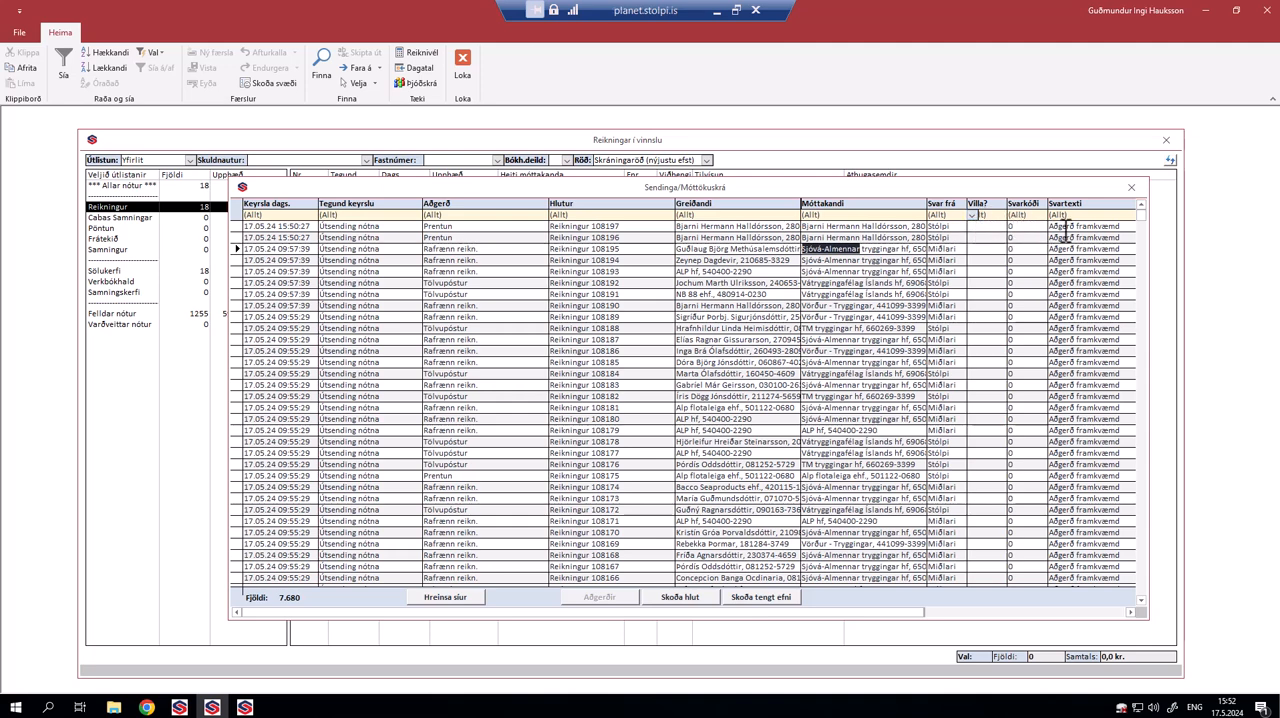
Filter the sending log to entries marked Villa and widen the window to show the detailed response column (Ítarupplýsingar svars)
drag(1066, 187, 944, 177)
drag(1028, 228, 1127, 226)
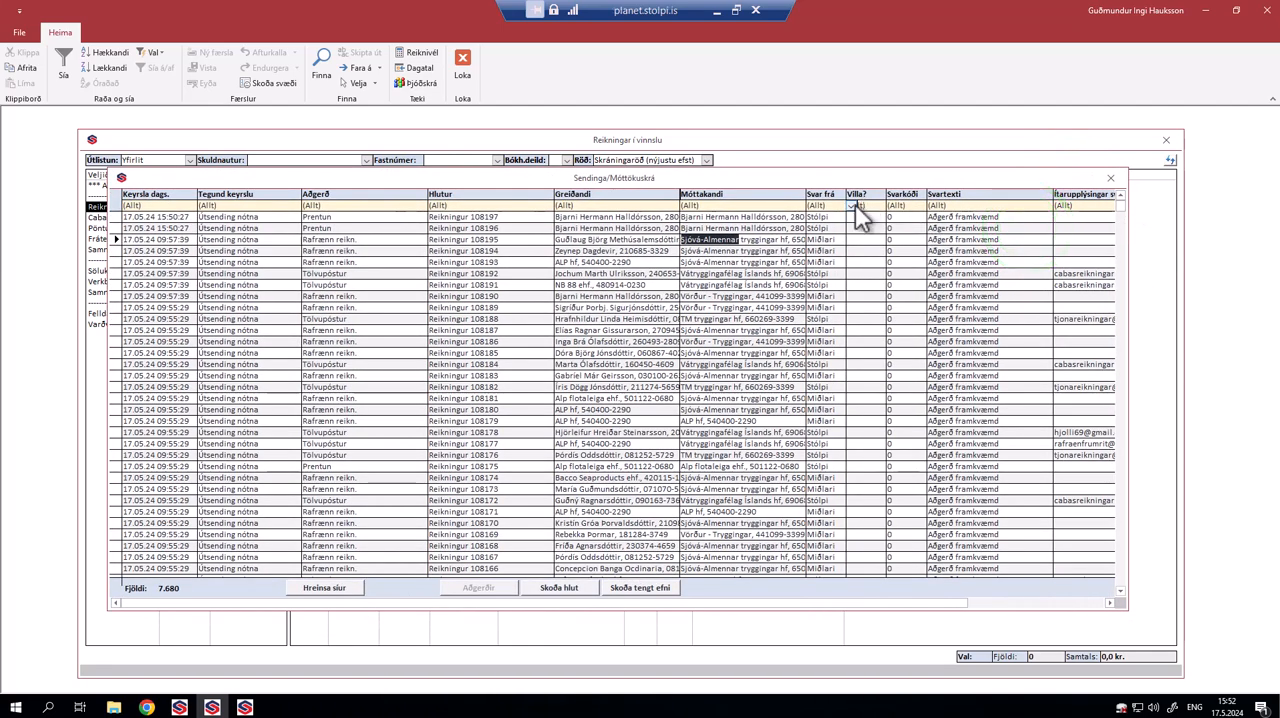
click(882, 206)
click(890, 206)
click(858, 230)
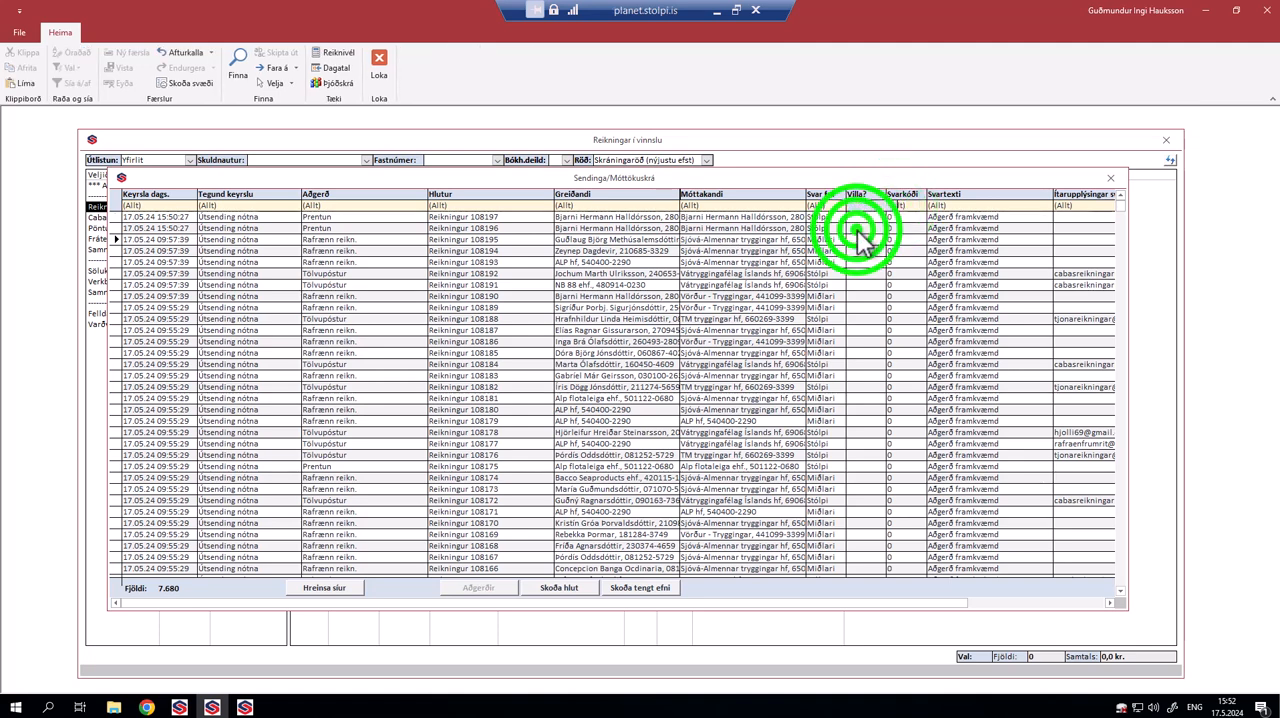
drag(1128, 290, 1203, 291)
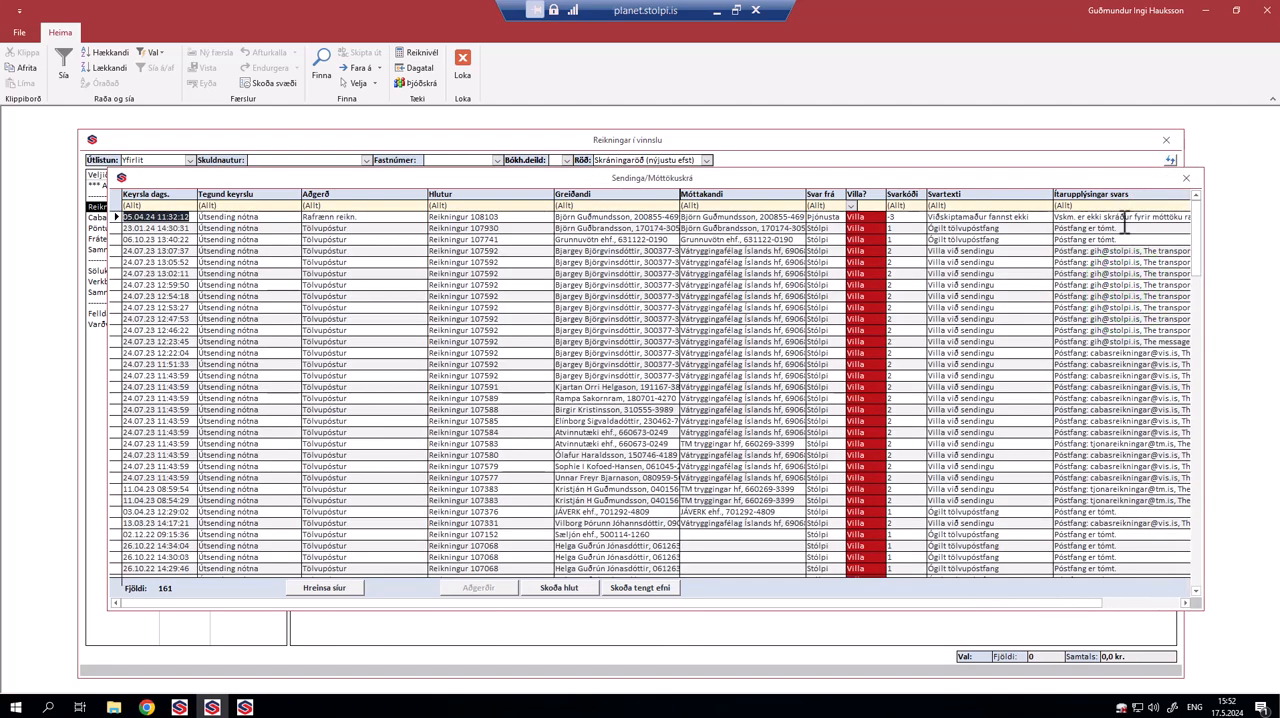
click(1101, 181)
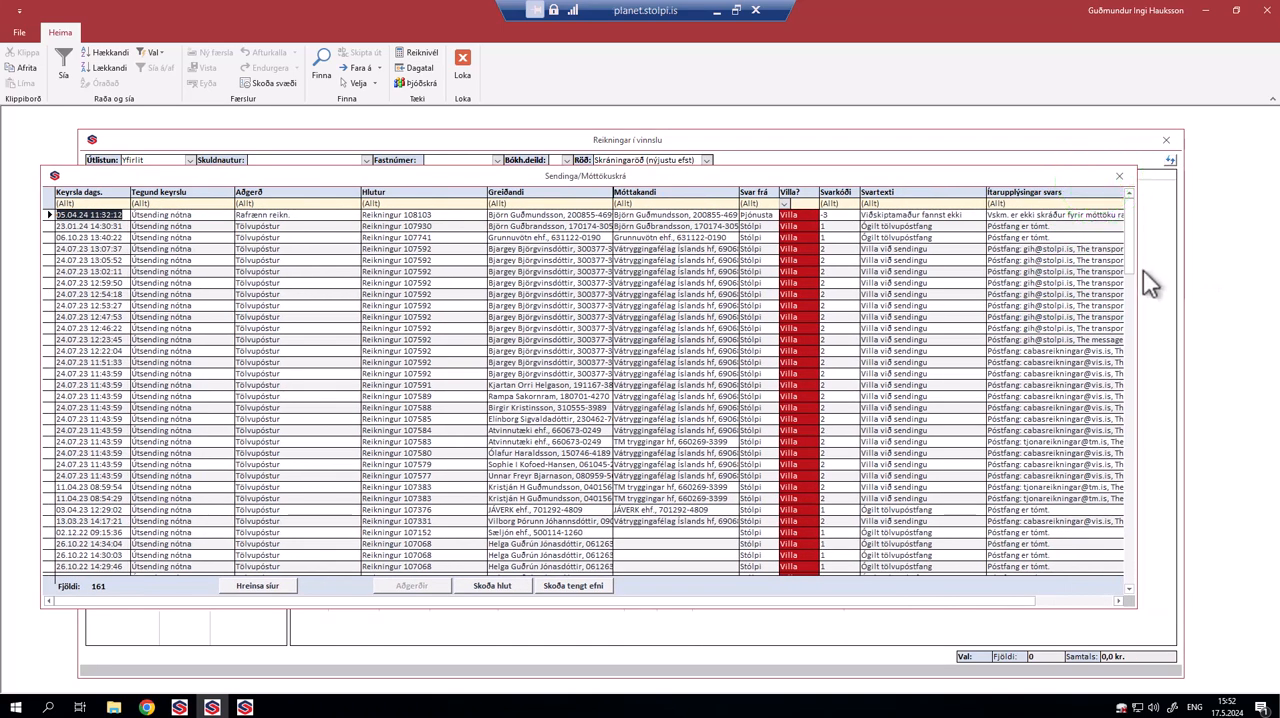
drag(1137, 280, 1219, 280)
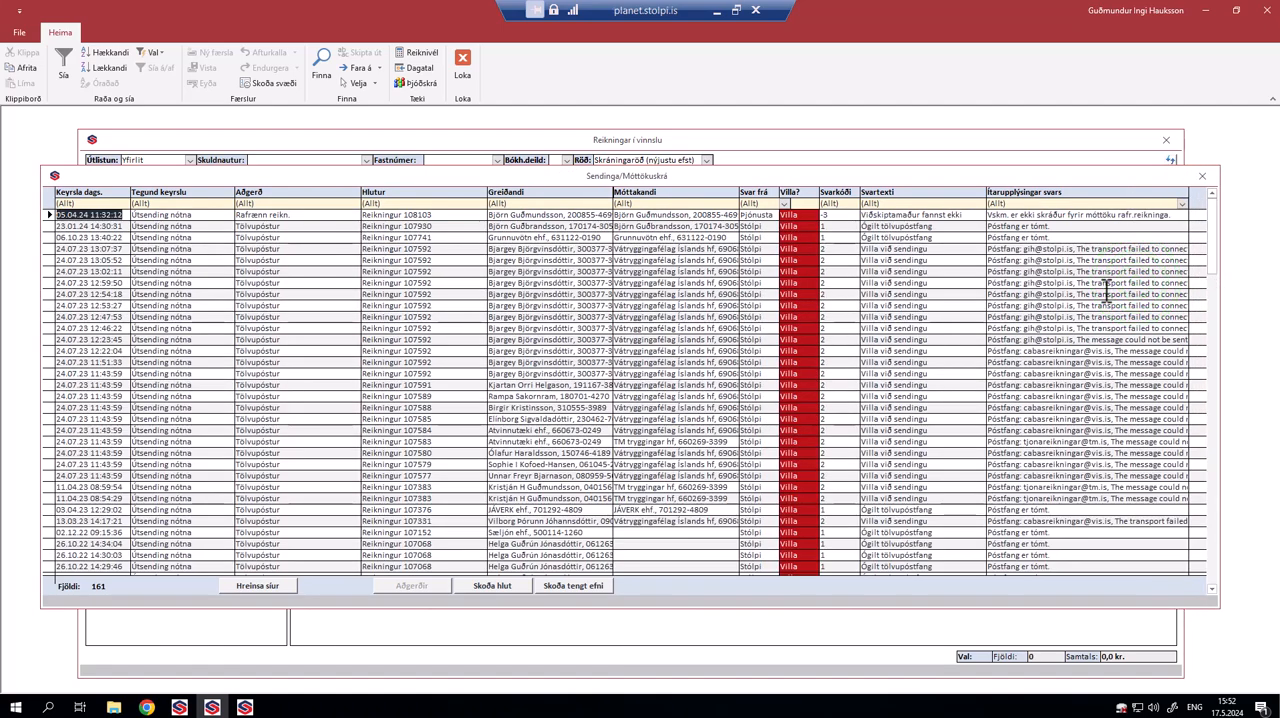
Examine the action, payer and detailed response of the two newest failed sendings, and close the sending log
click(58, 214)
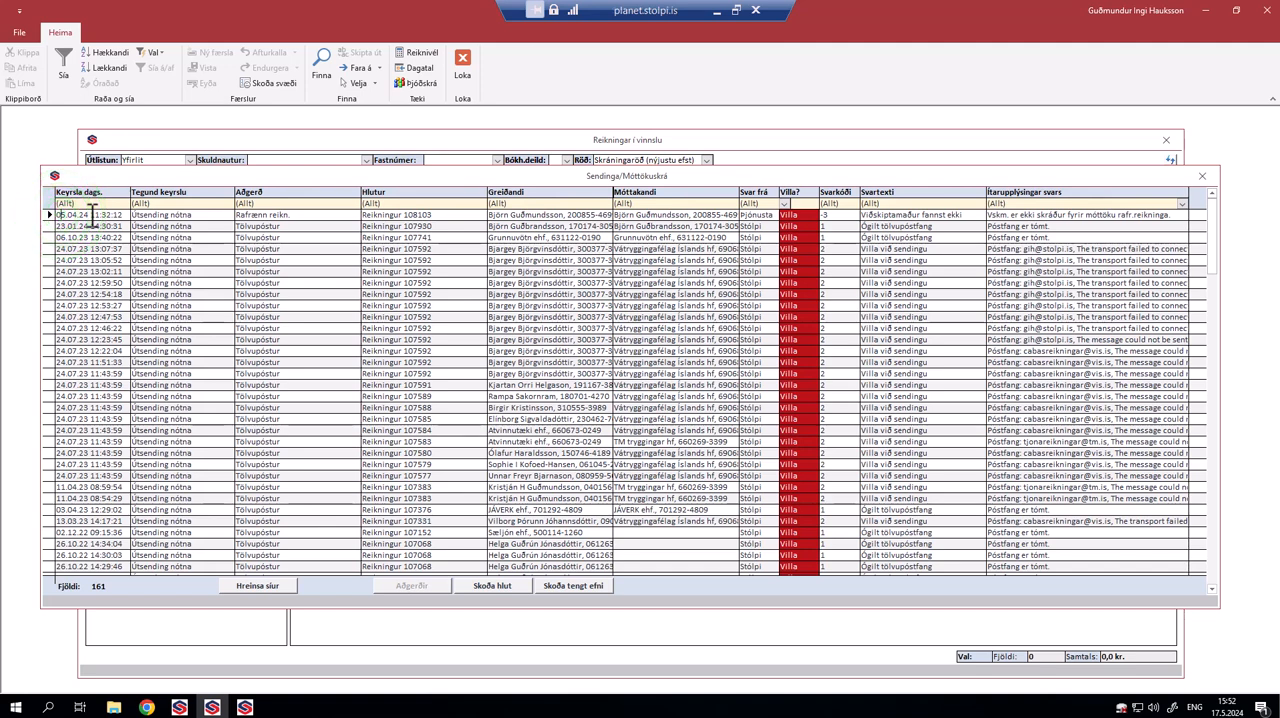
click(287, 214)
drag(285, 214, 238, 205)
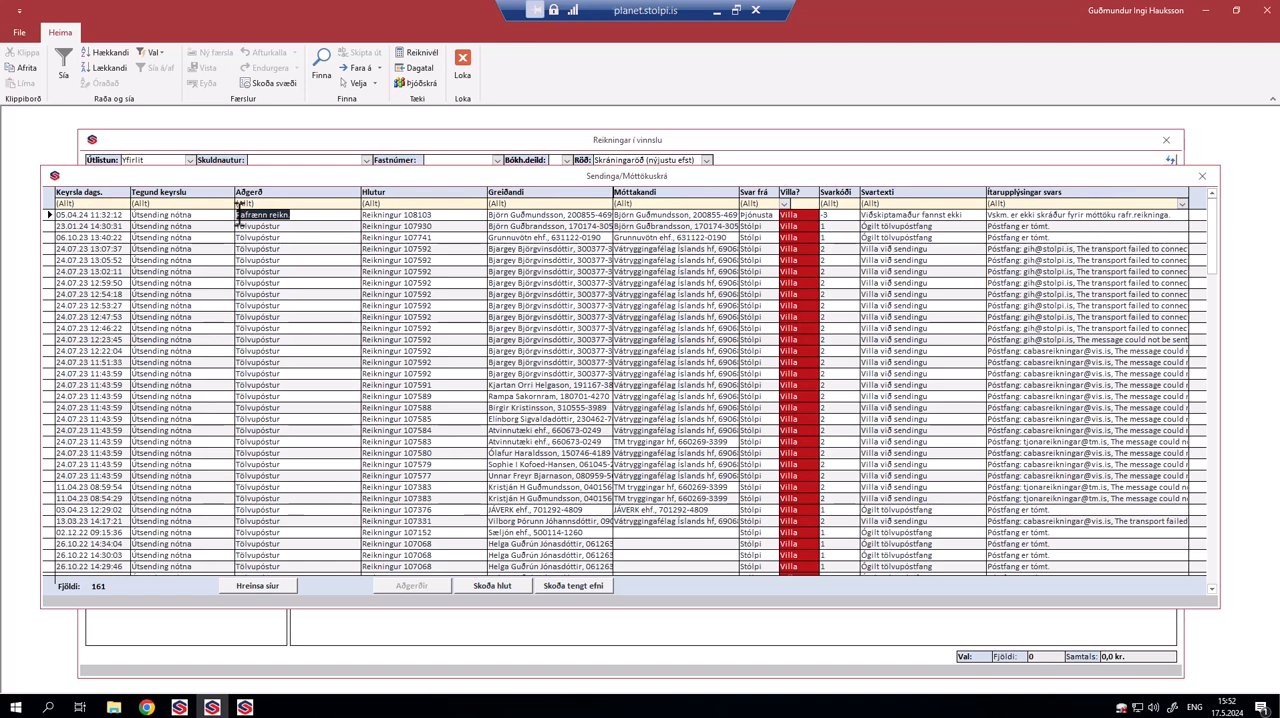
drag(551, 215, 493, 215)
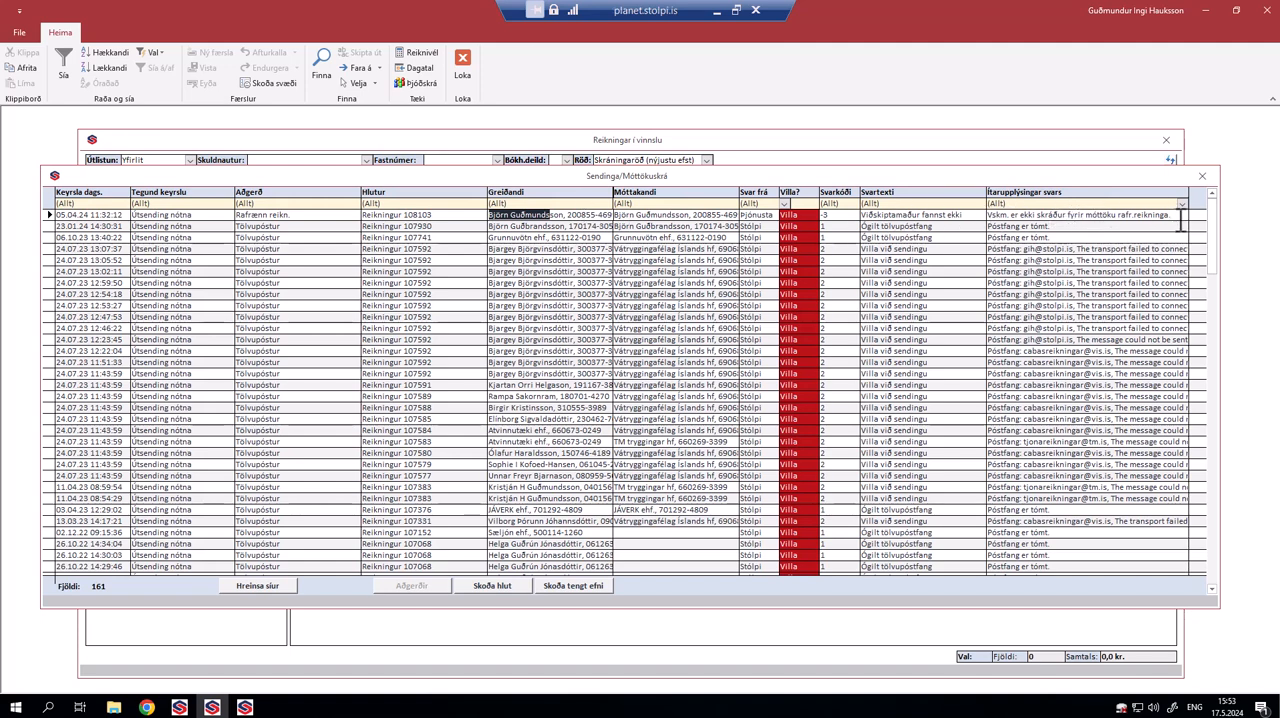
drag(1178, 218, 955, 197)
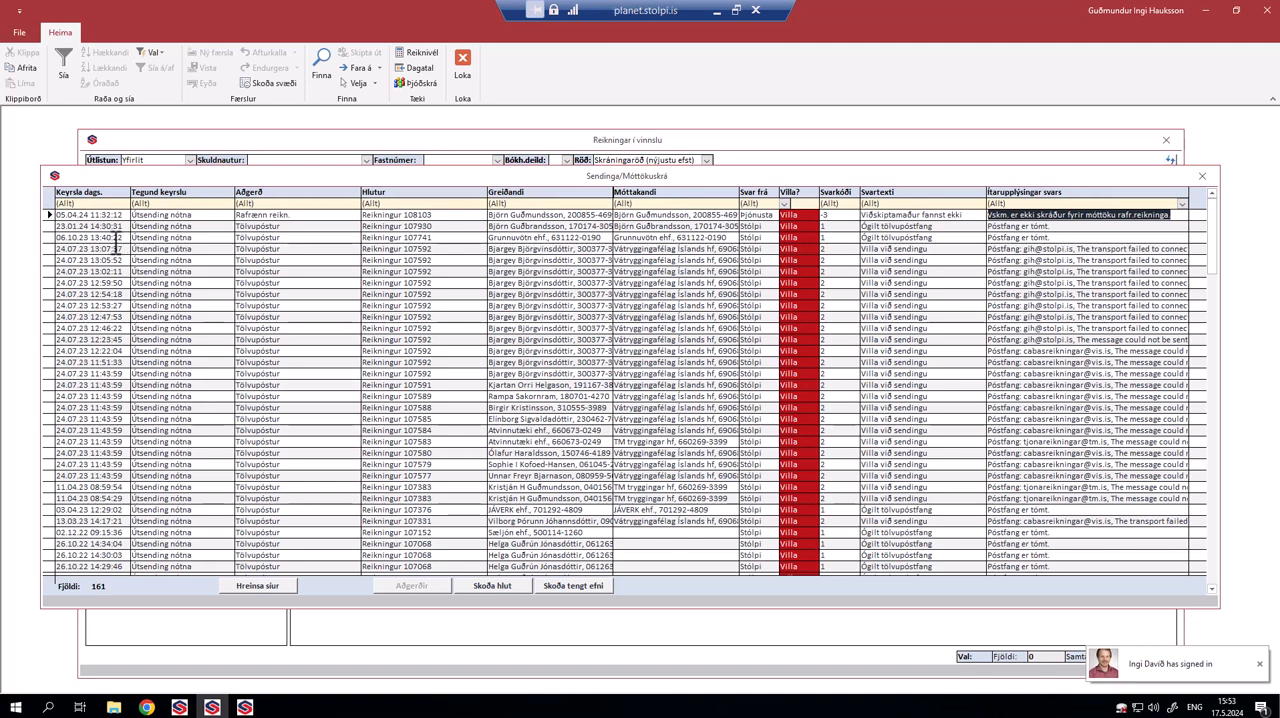
click(540, 225)
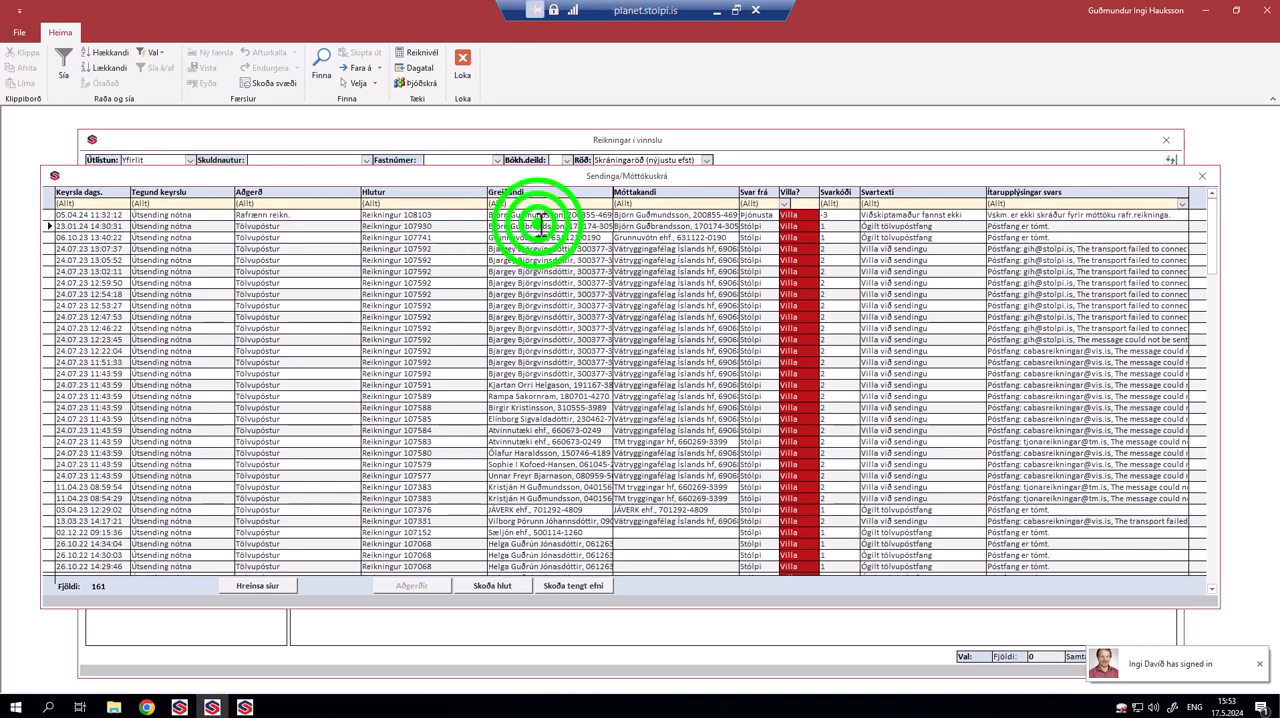
click(286, 224)
double_click(286, 224)
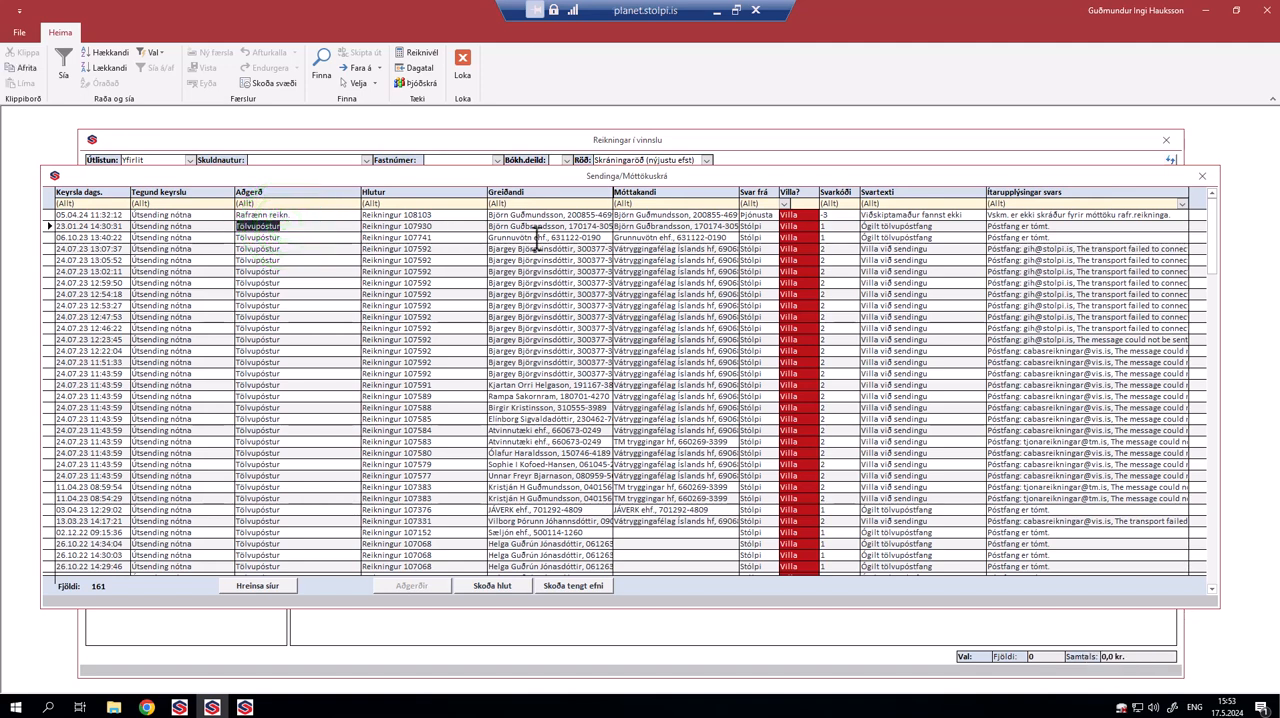
click(1058, 226)
drag(1058, 226, 971, 226)
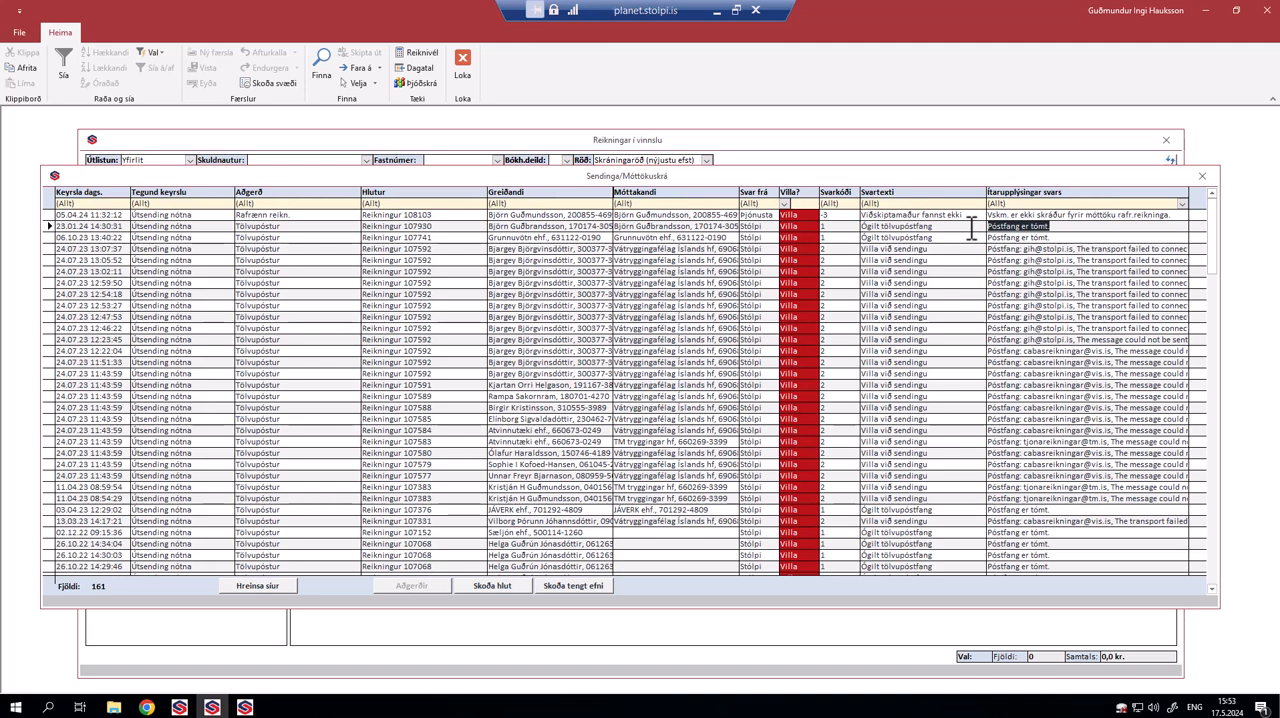
click(1202, 176)
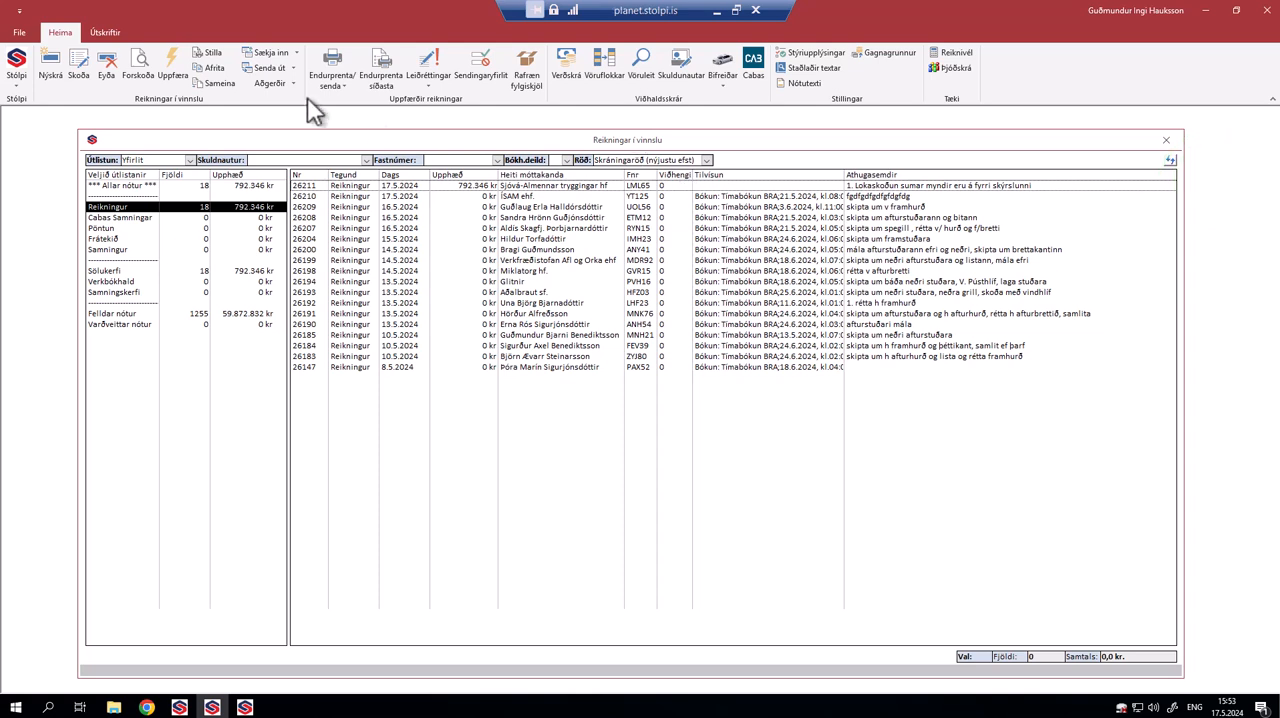
Start resending invoices (Endursenda reikninga), review the fields available for searching, and choose an invoice from the list
click(338, 76)
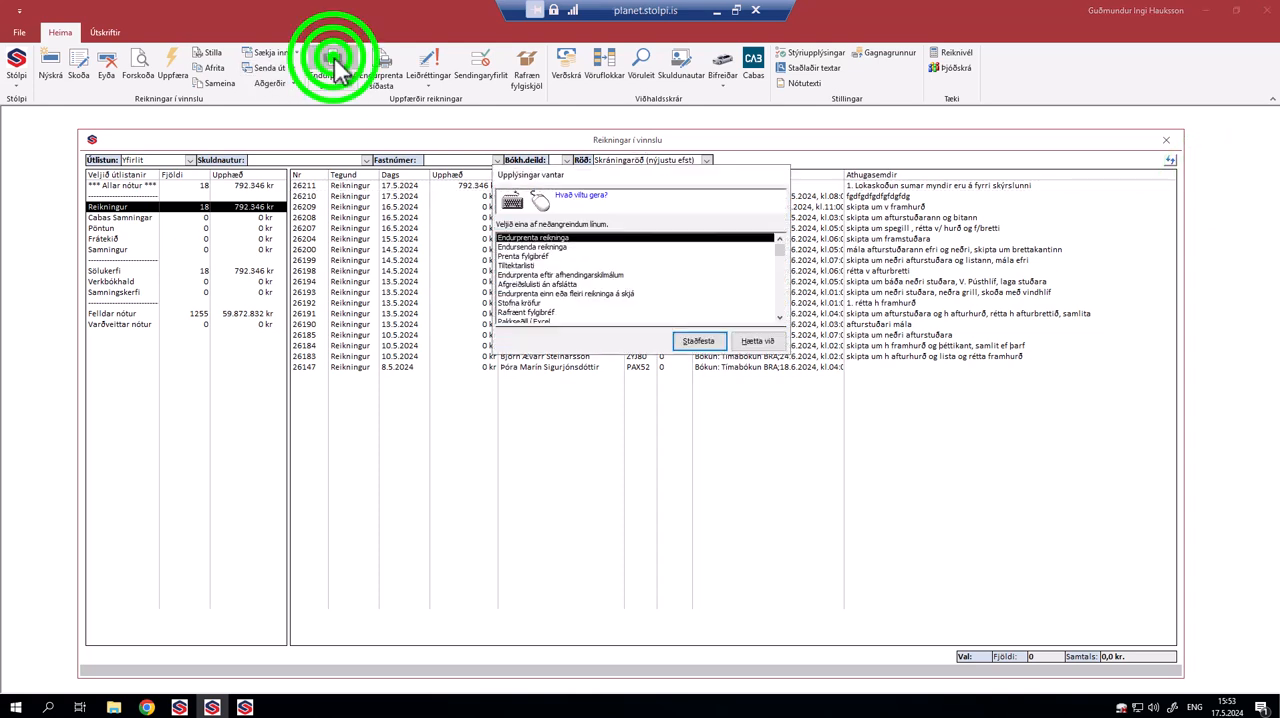
click(528, 248)
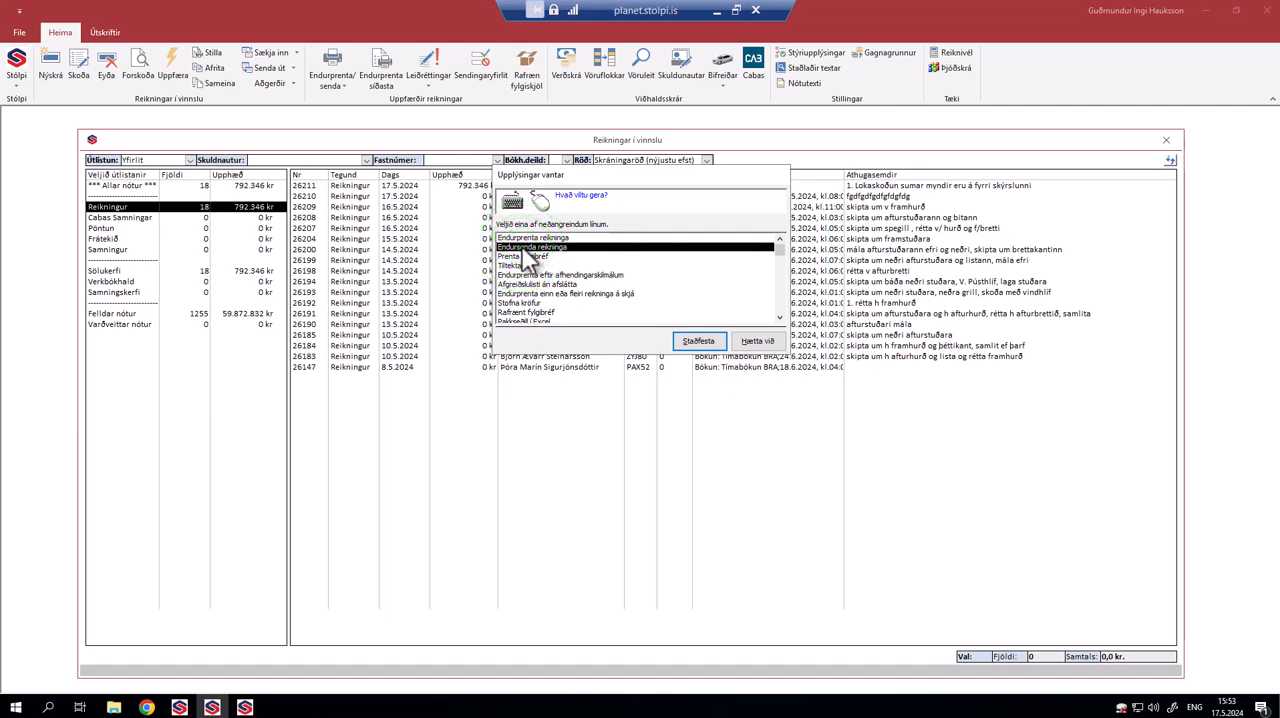
click(688, 340)
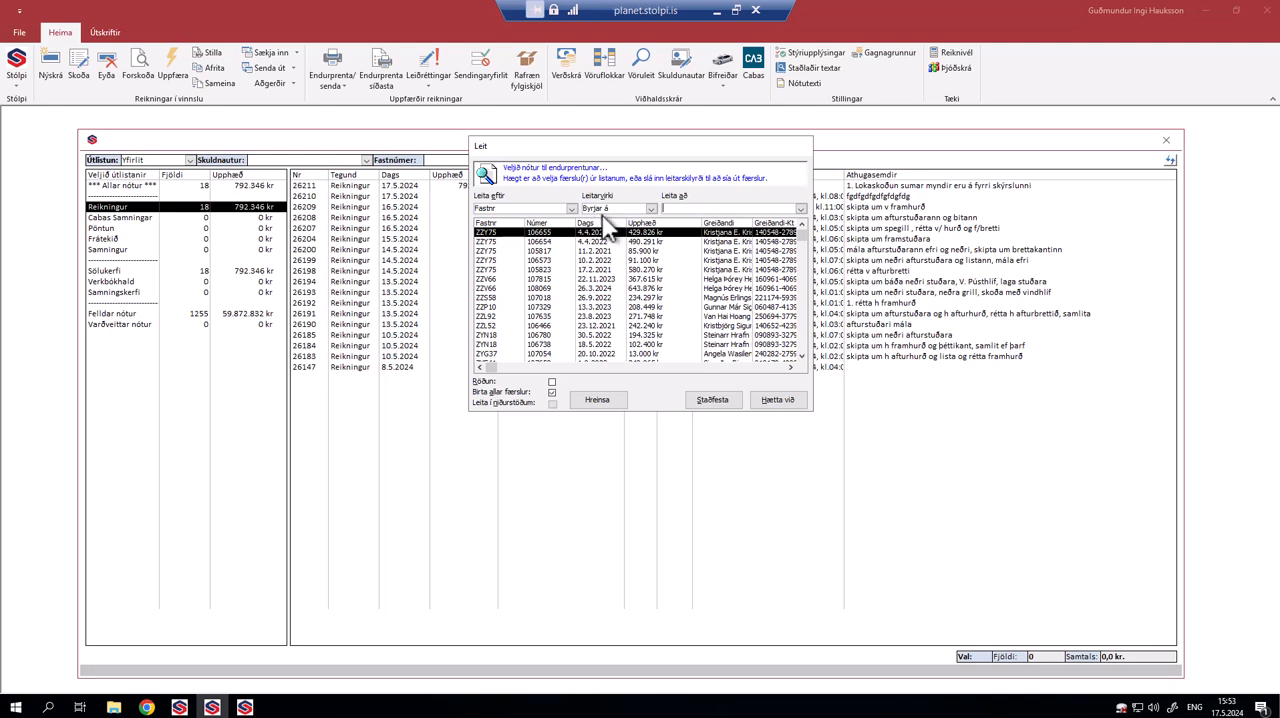
click(569, 208)
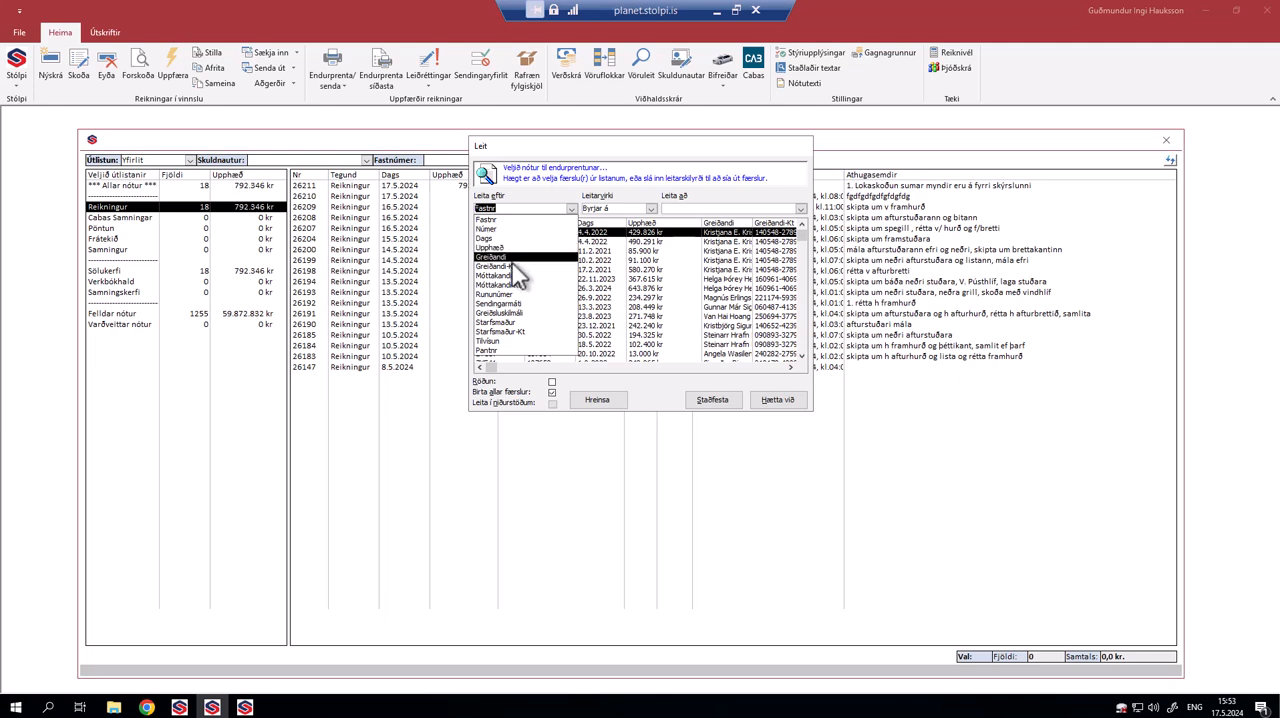
click(632, 246)
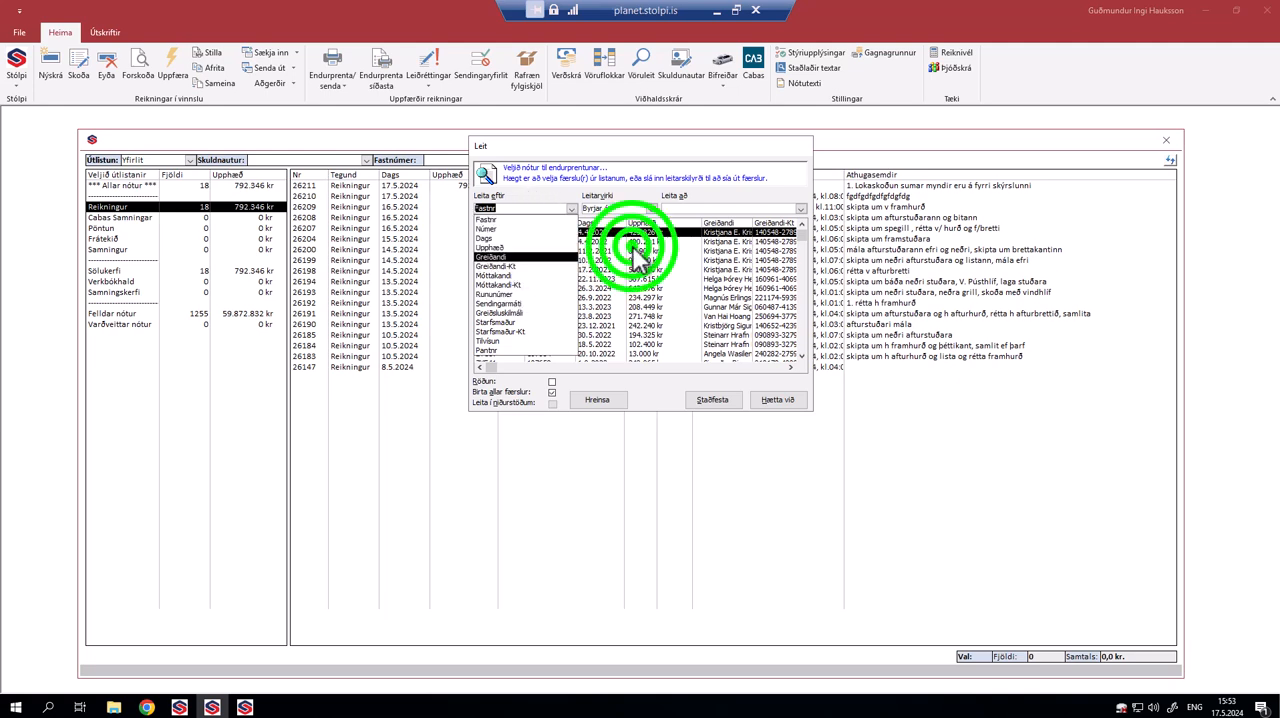
click(500, 288)
click(710, 400)
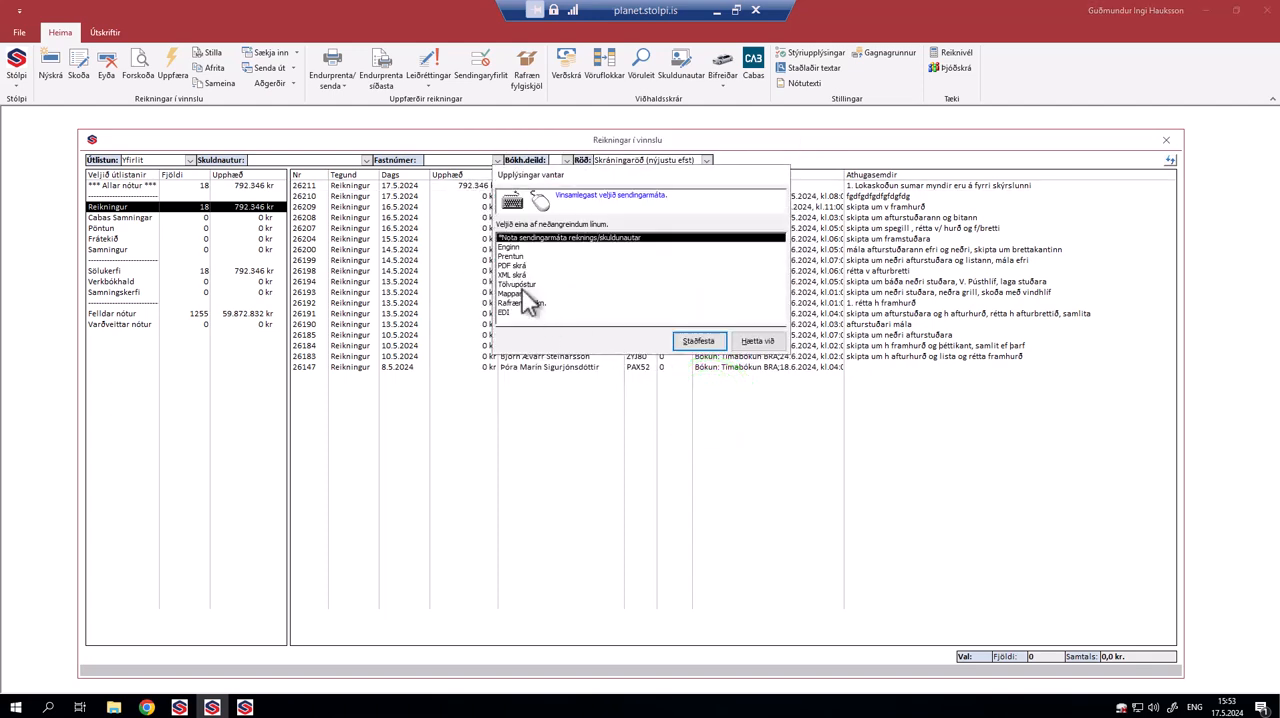
Go through the sending methods for the resend, including Tölvupóstur, Prentun, PDF skrá and XML skrá, and cancel without sending
click(526, 302)
click(522, 285)
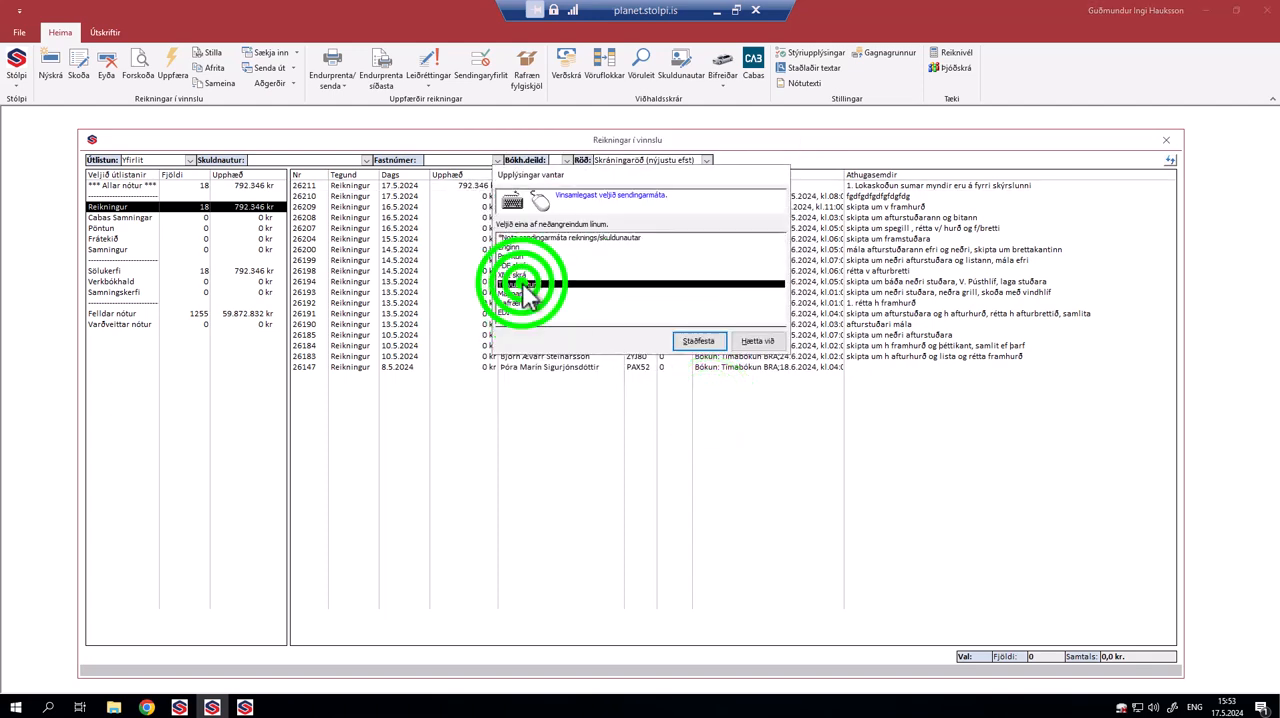
click(516, 258)
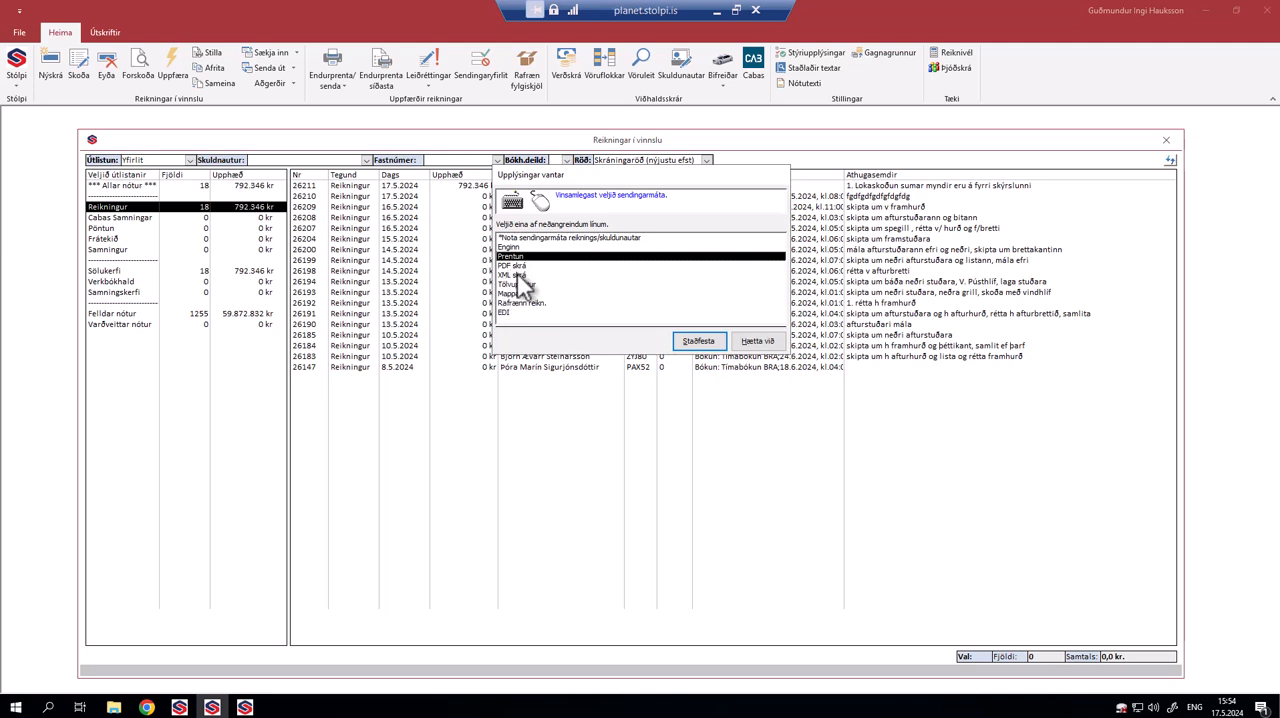
click(518, 266)
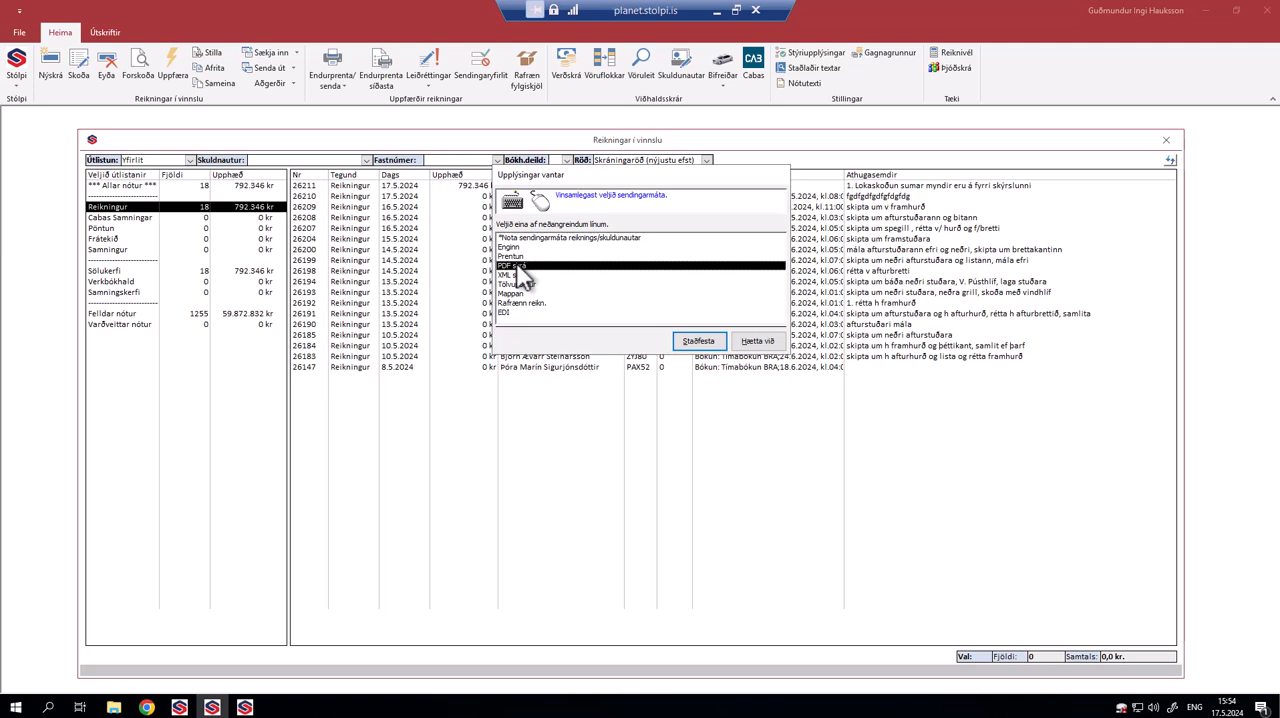
click(517, 276)
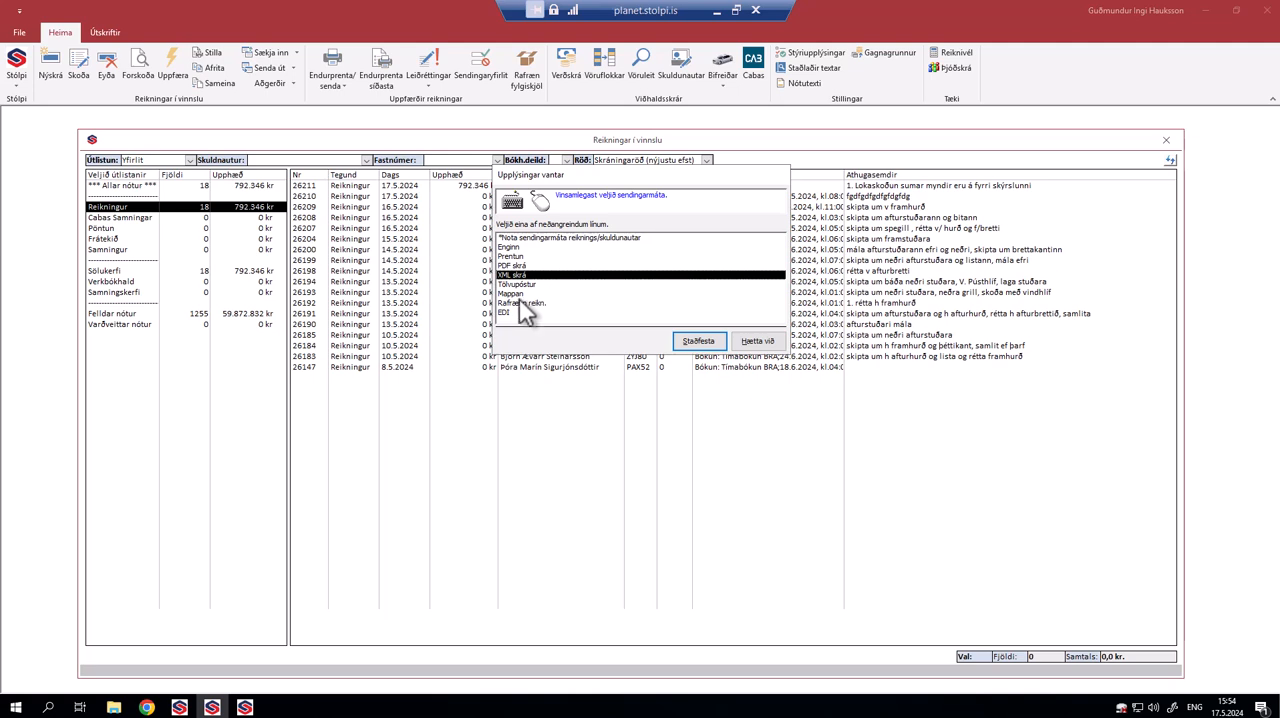
click(758, 342)
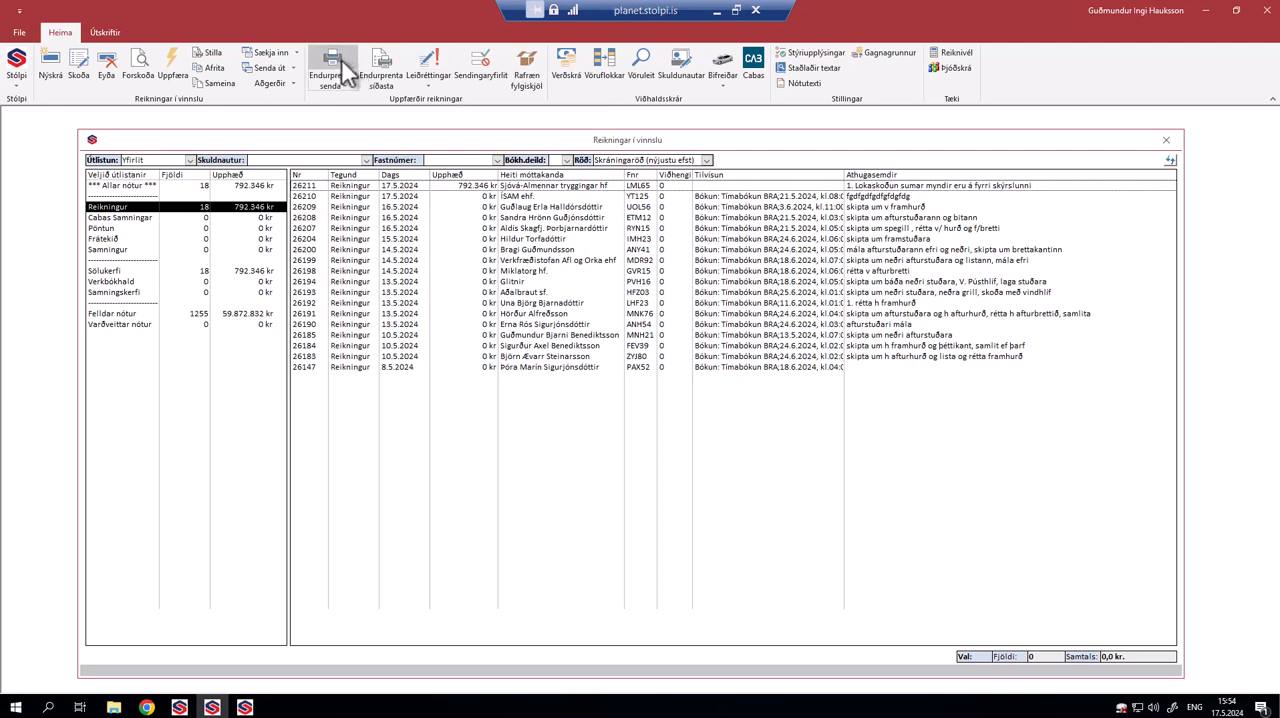
Create a cancelling credit invoice (Ógilding) and an additional copy (Afritun) for the 1.172.494 kr ALP hf invoice
click(432, 68)
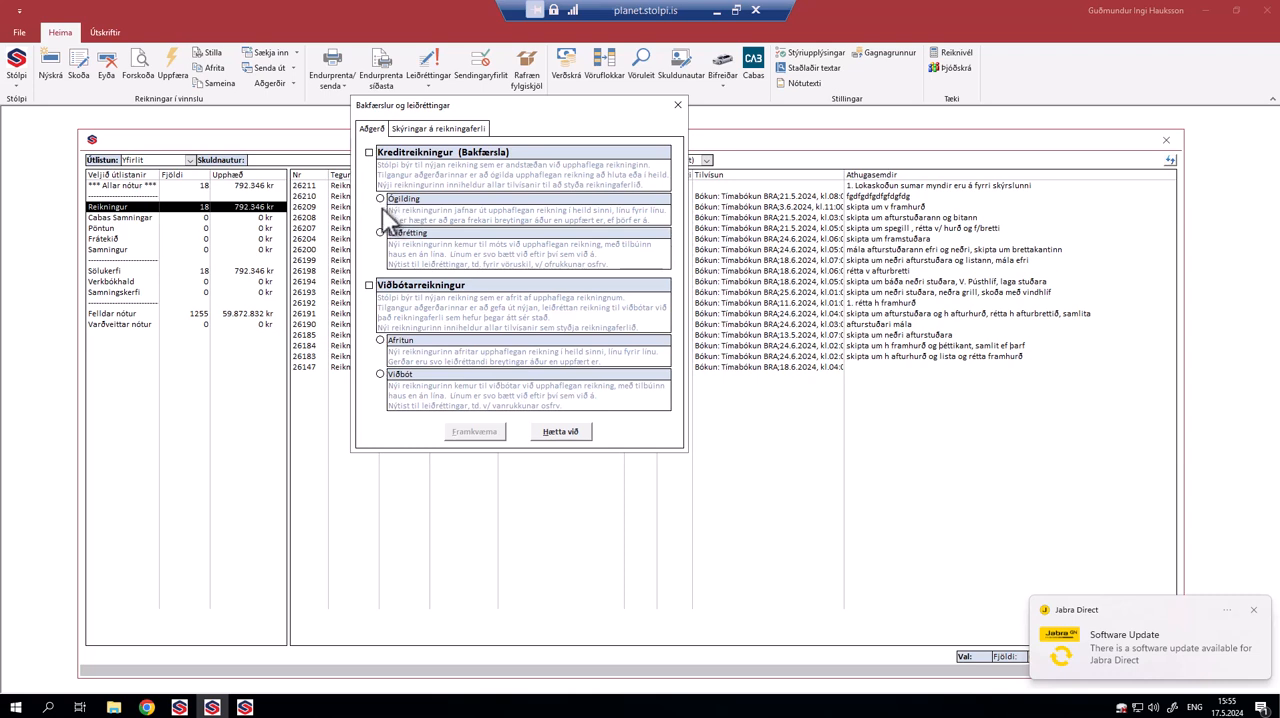
click(380, 199)
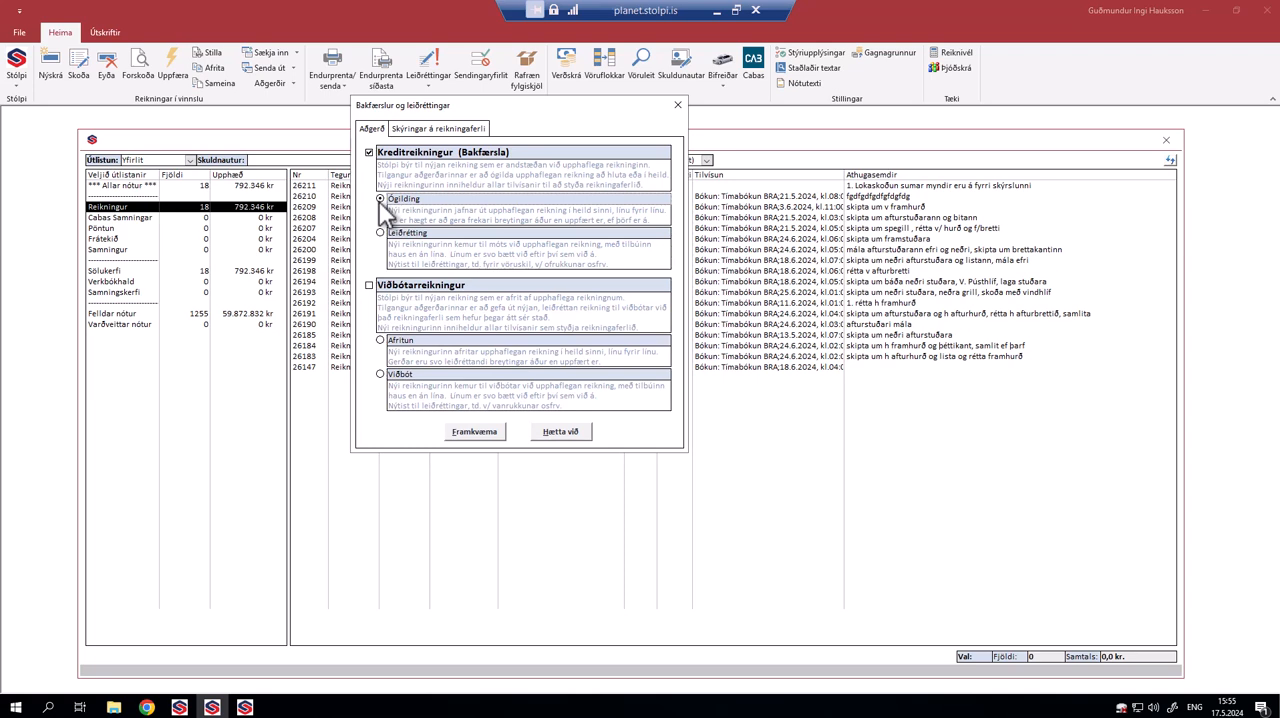
click(380, 340)
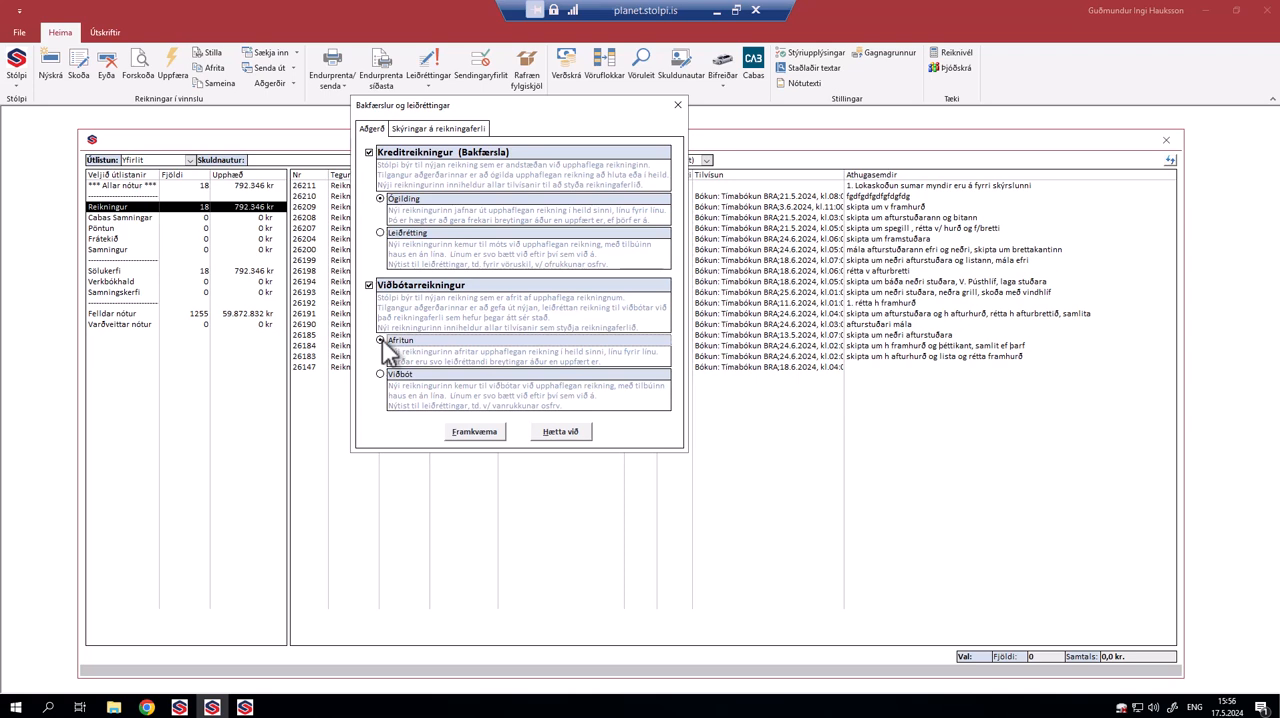
click(472, 433)
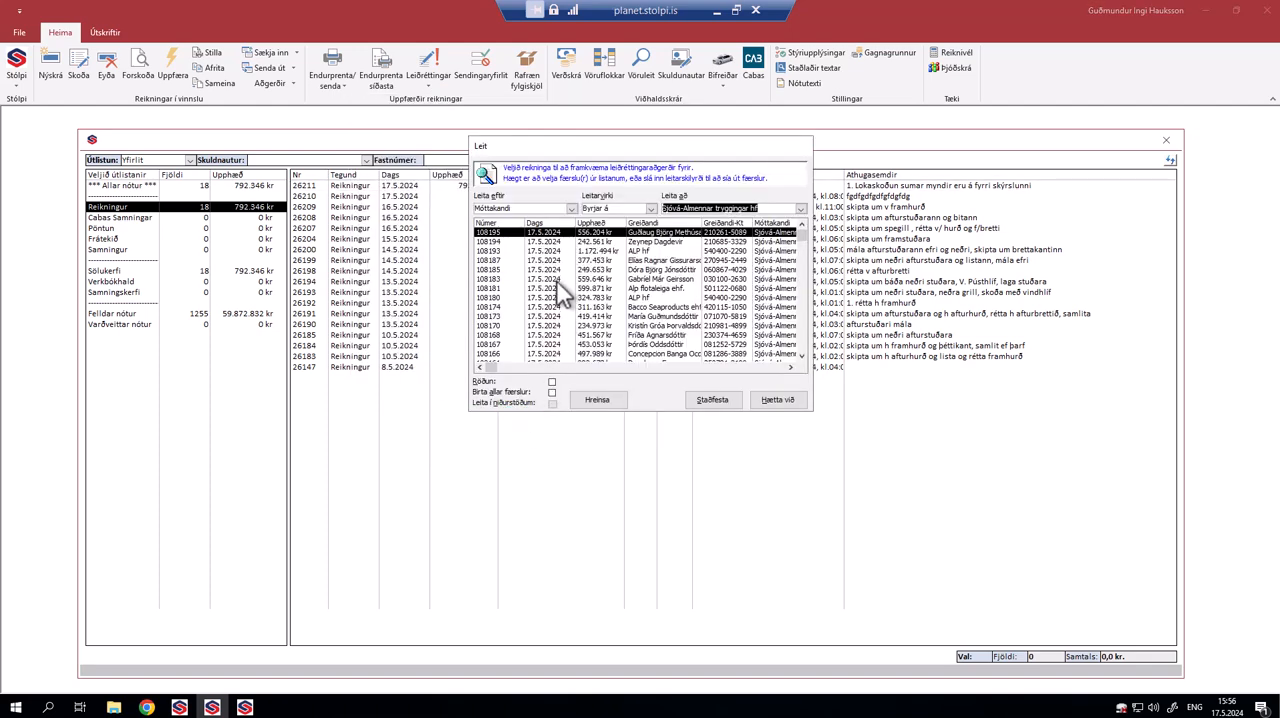
click(632, 251)
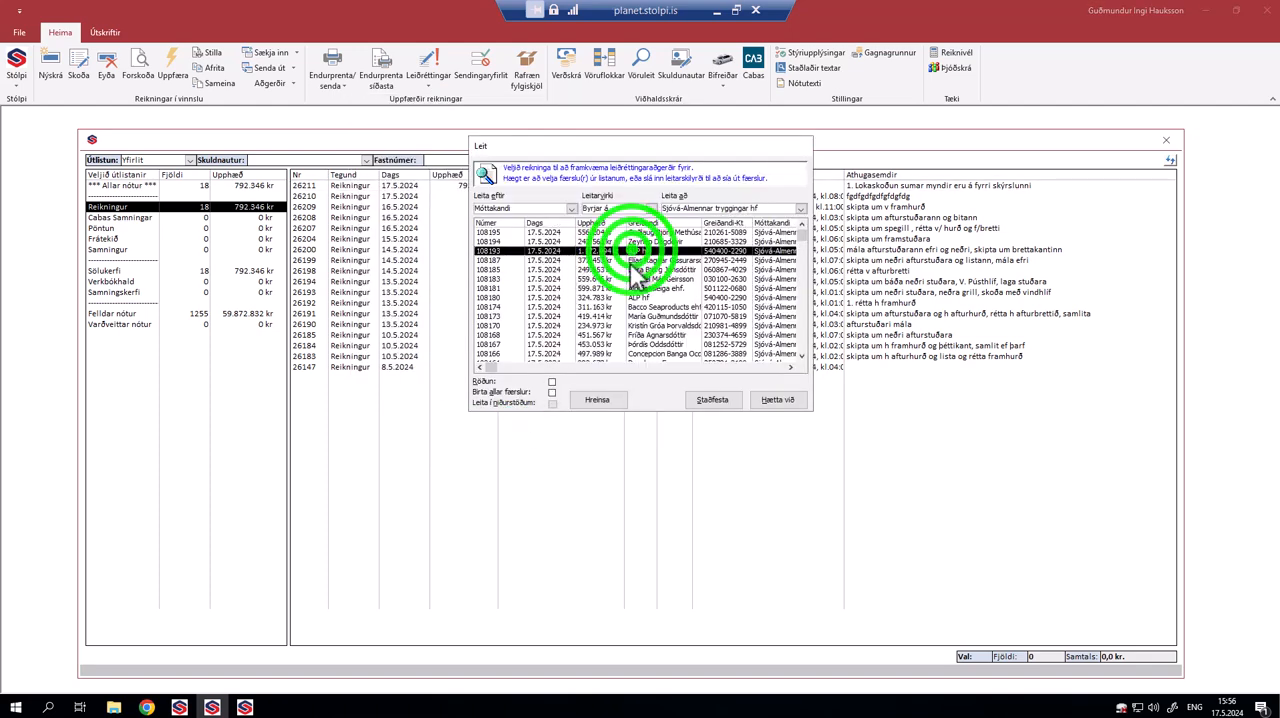
click(712, 400)
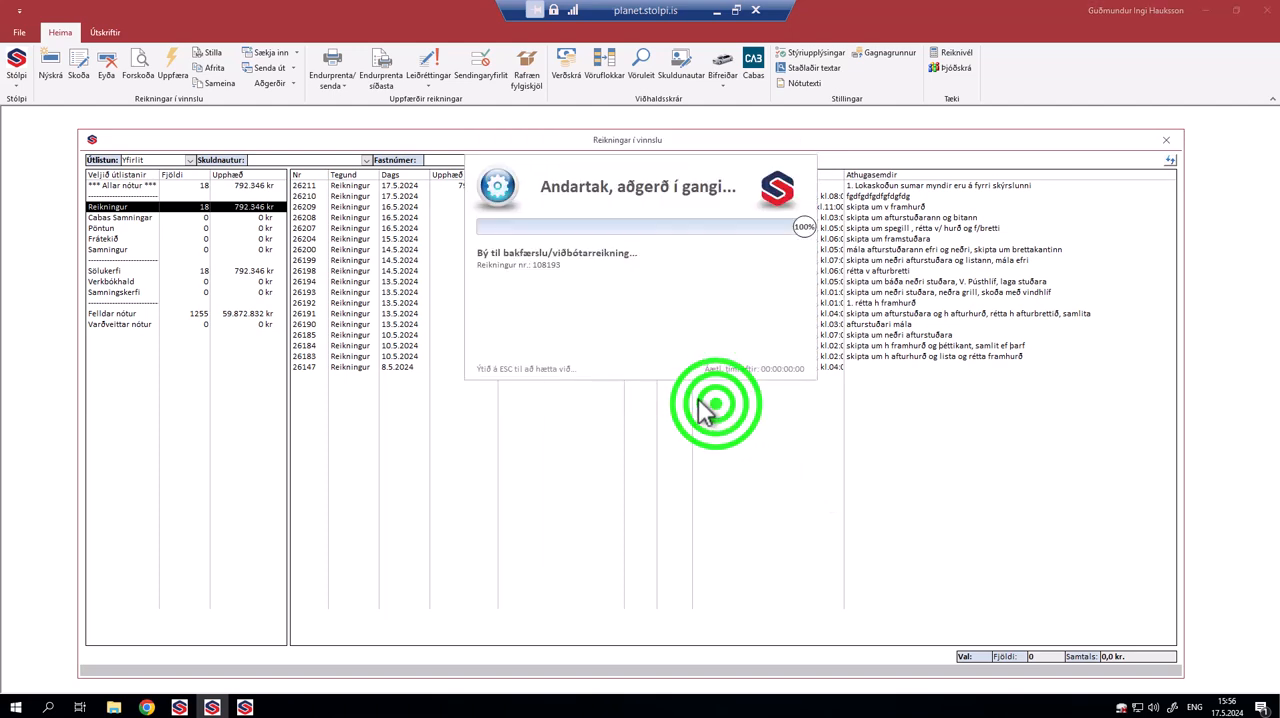
click(470, 196)
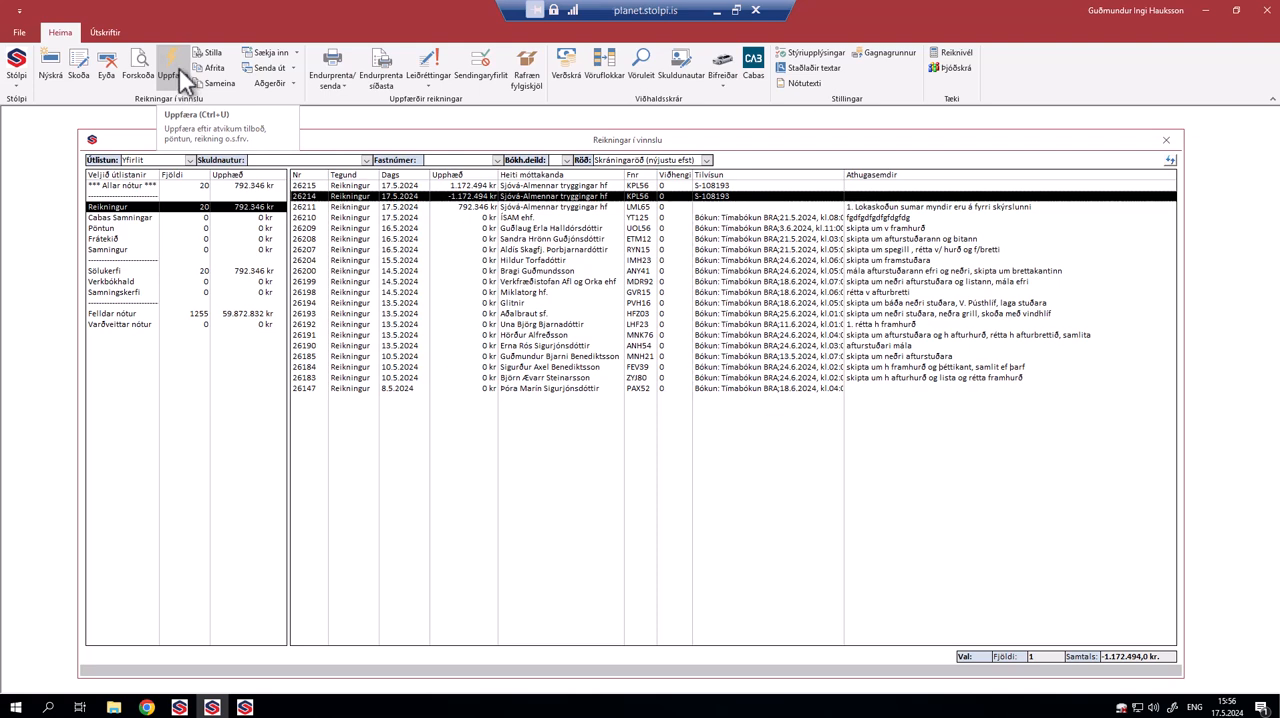
In the copied invoice, set the line Yfirbyggingarvinna - Rétting to quantity 2 with a 10% discount and close the invoice
double_click(522, 186)
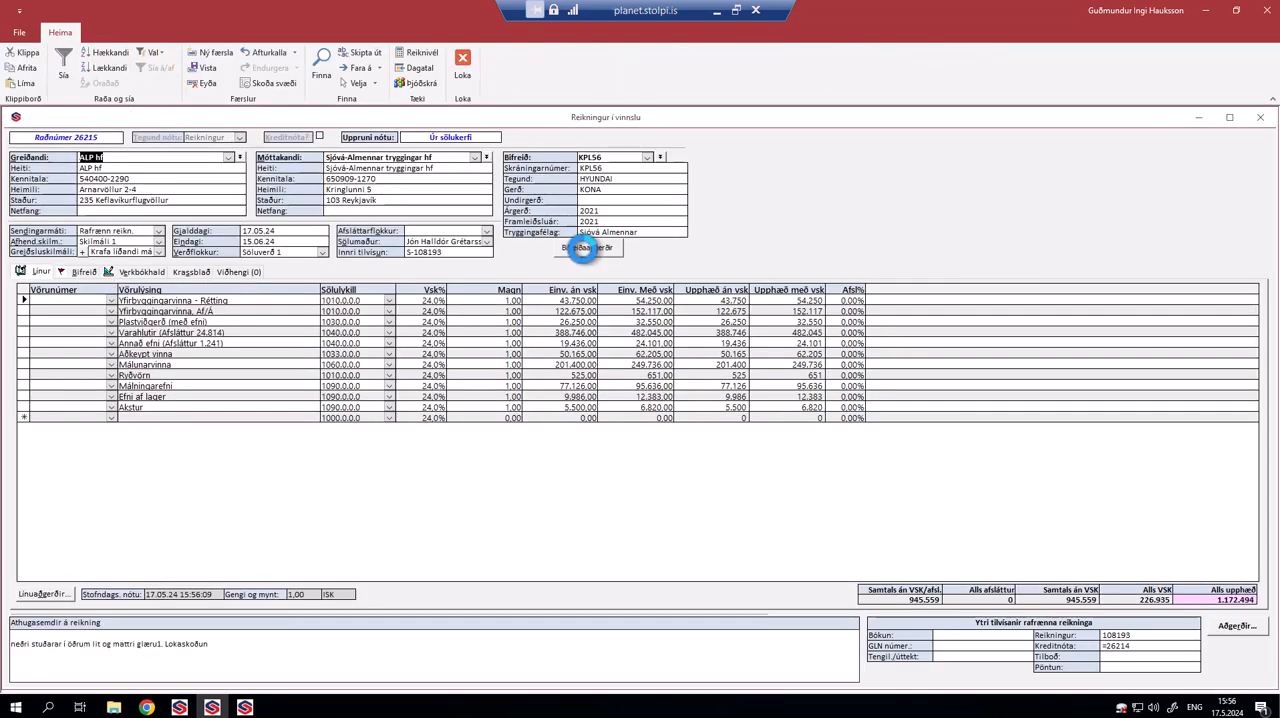
click(487, 298)
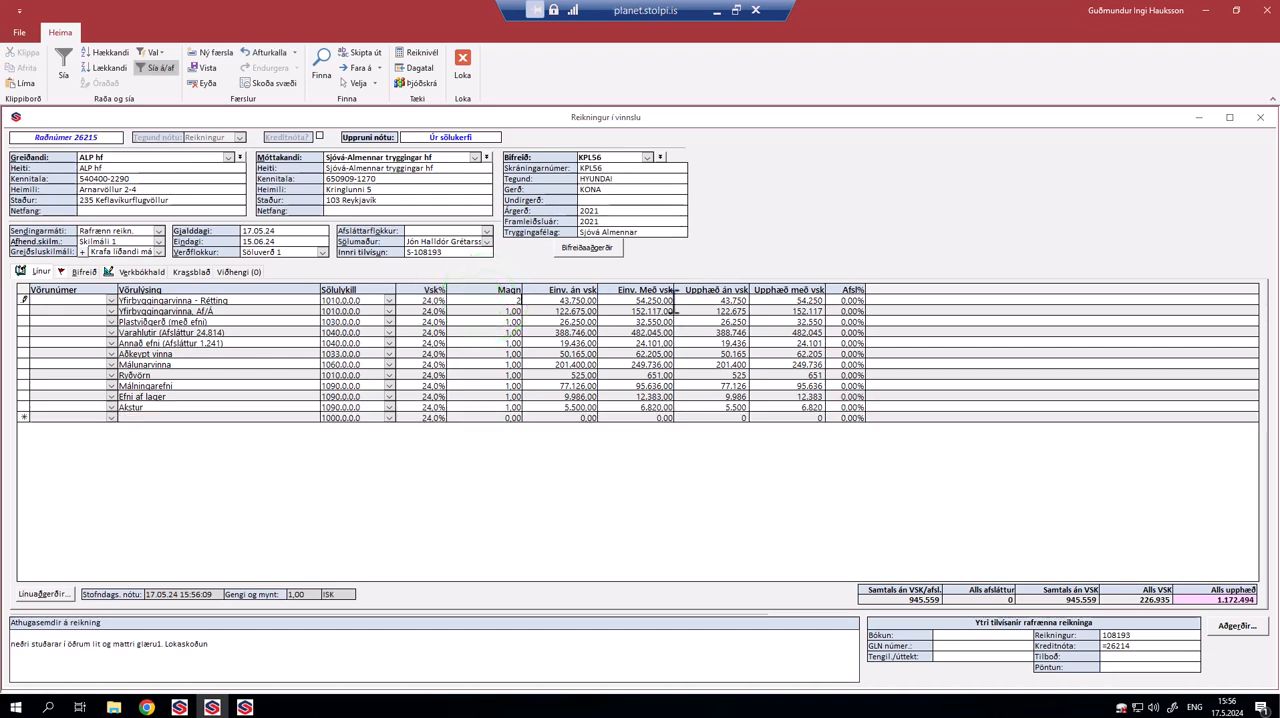
click(848, 299)
text(1)
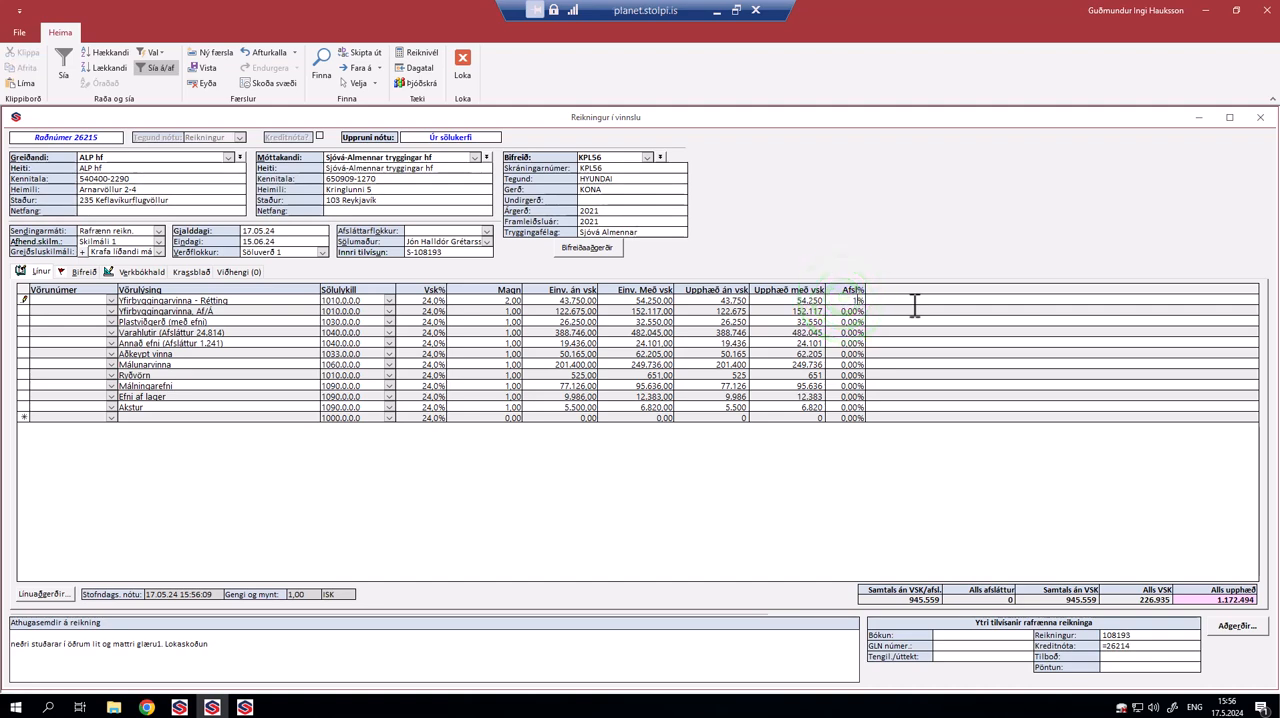
key(Return)
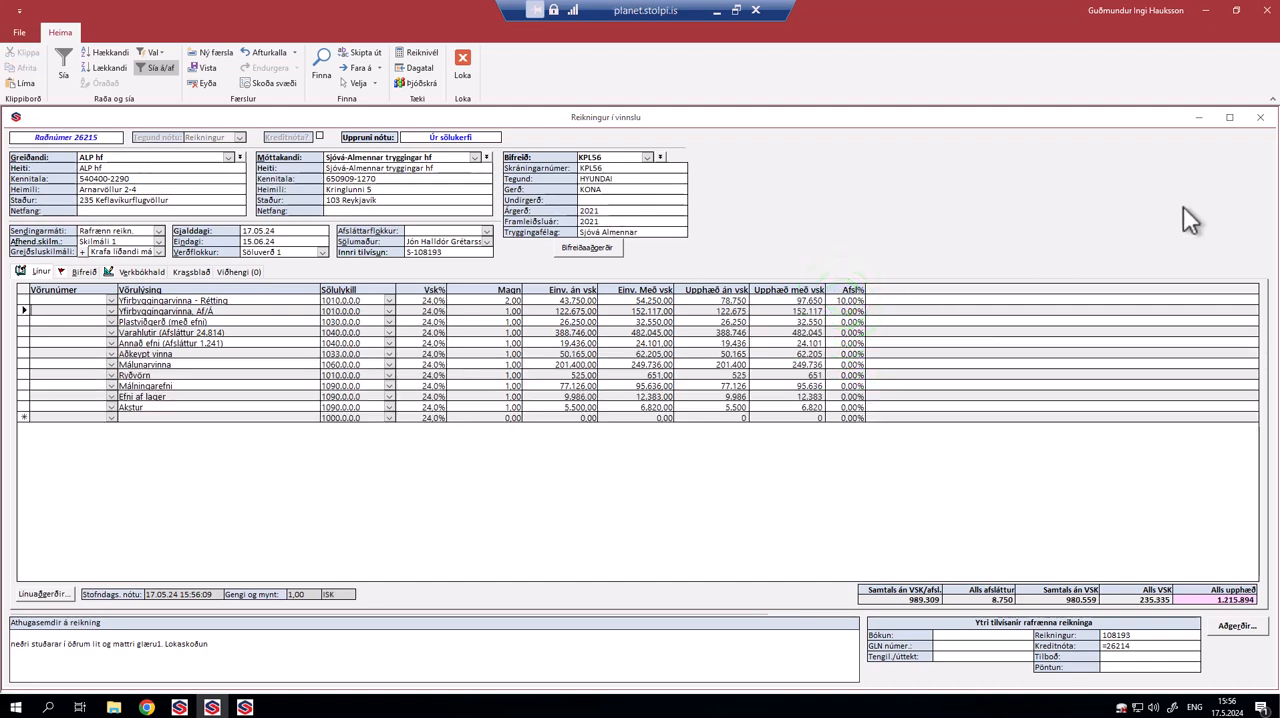
click(1262, 117)
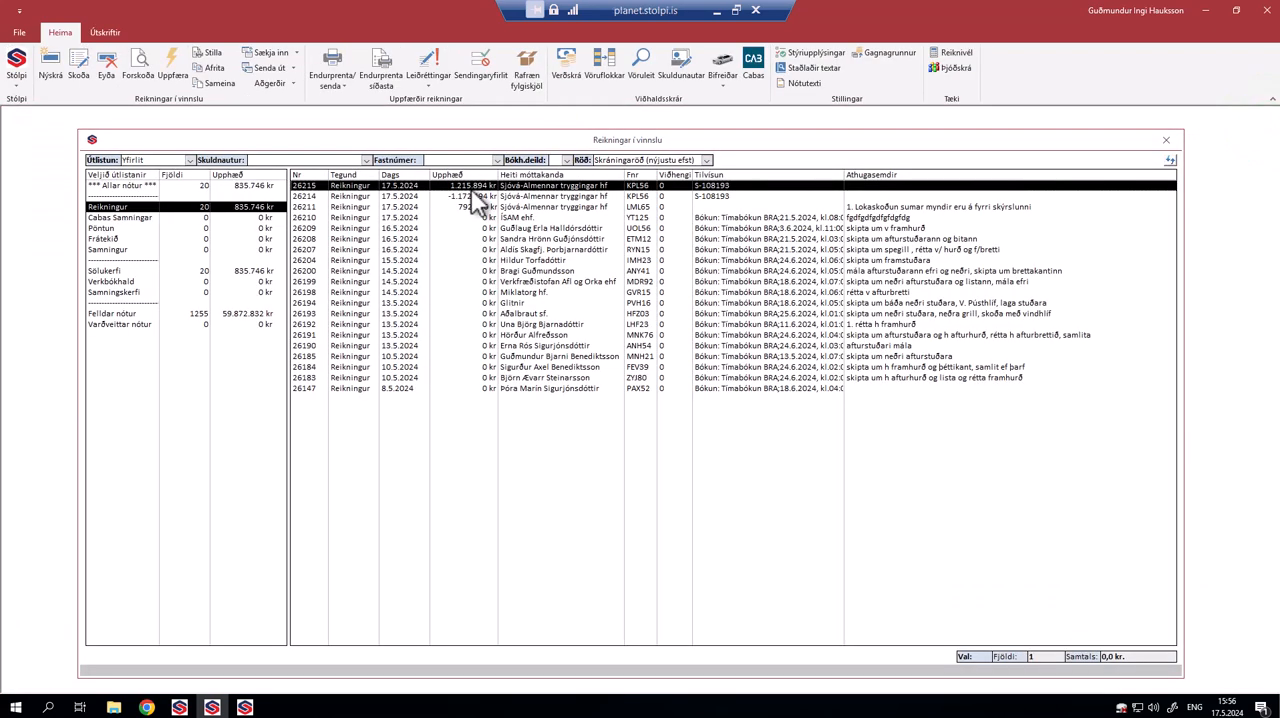
Update the corrected copy and its credit invoice together as Reikningur with the sending method Enginn
shift+click(475, 198)
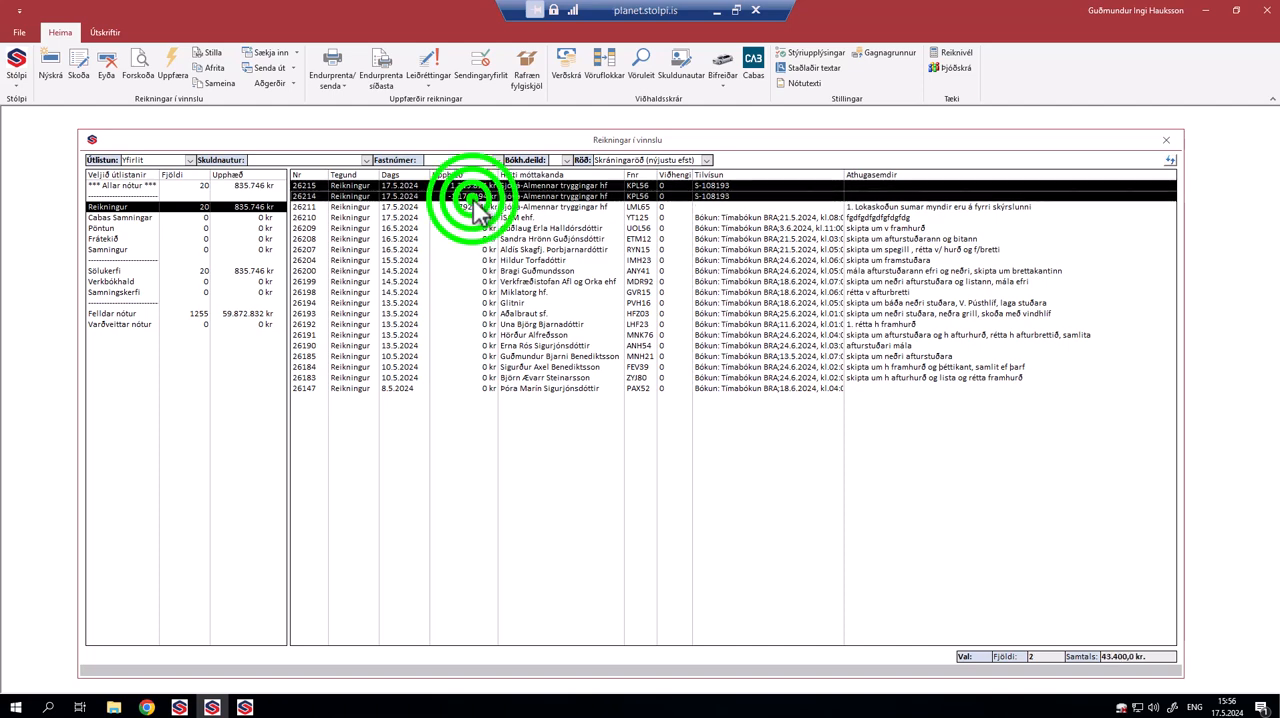
click(171, 71)
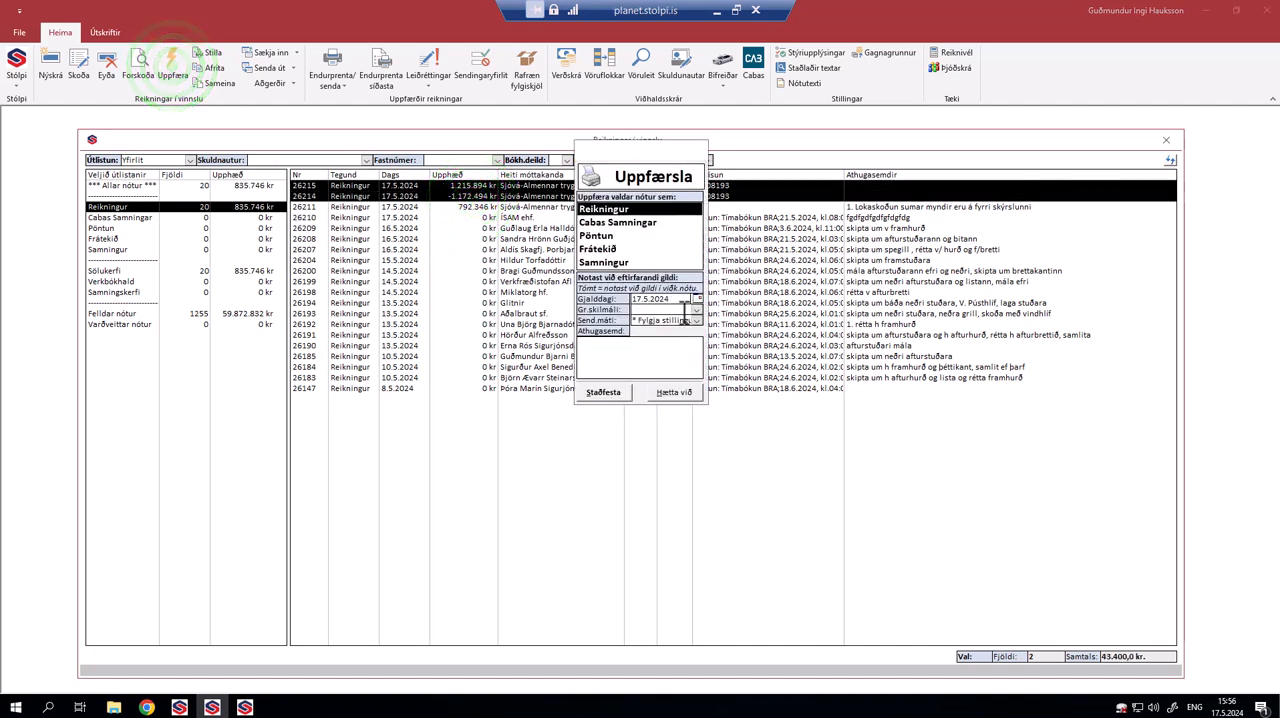
click(697, 320)
click(655, 343)
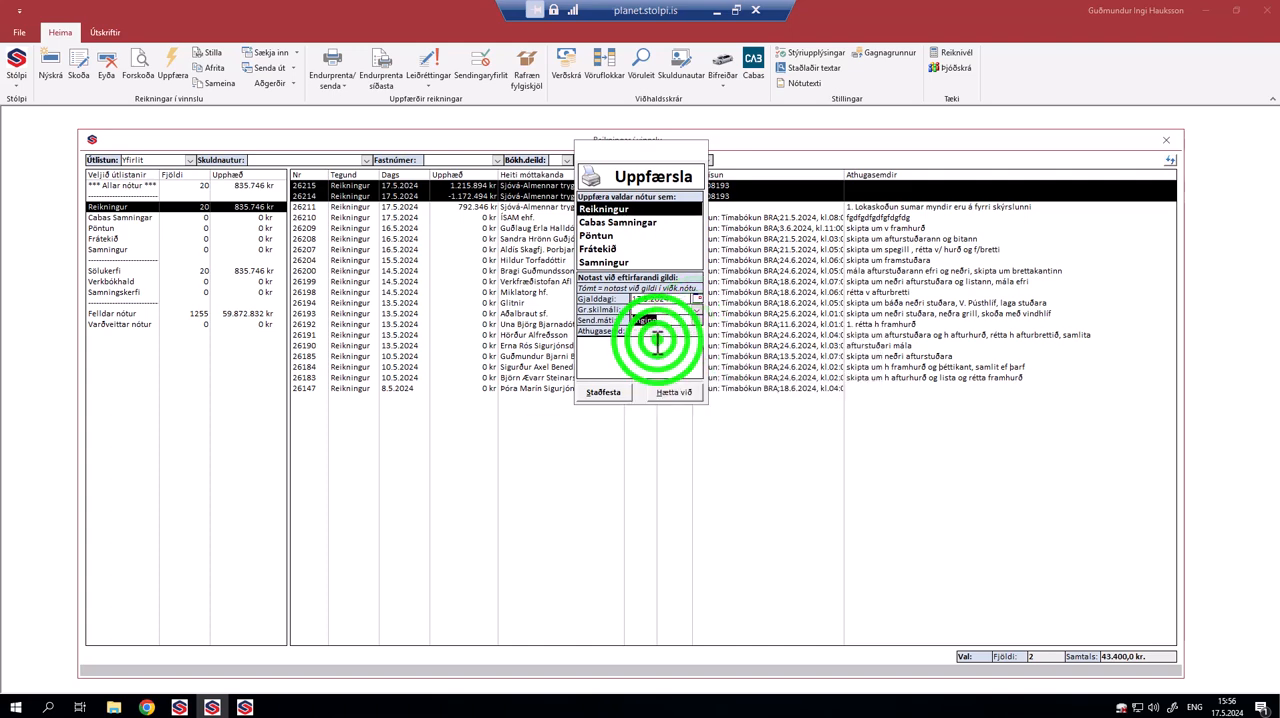
click(601, 392)
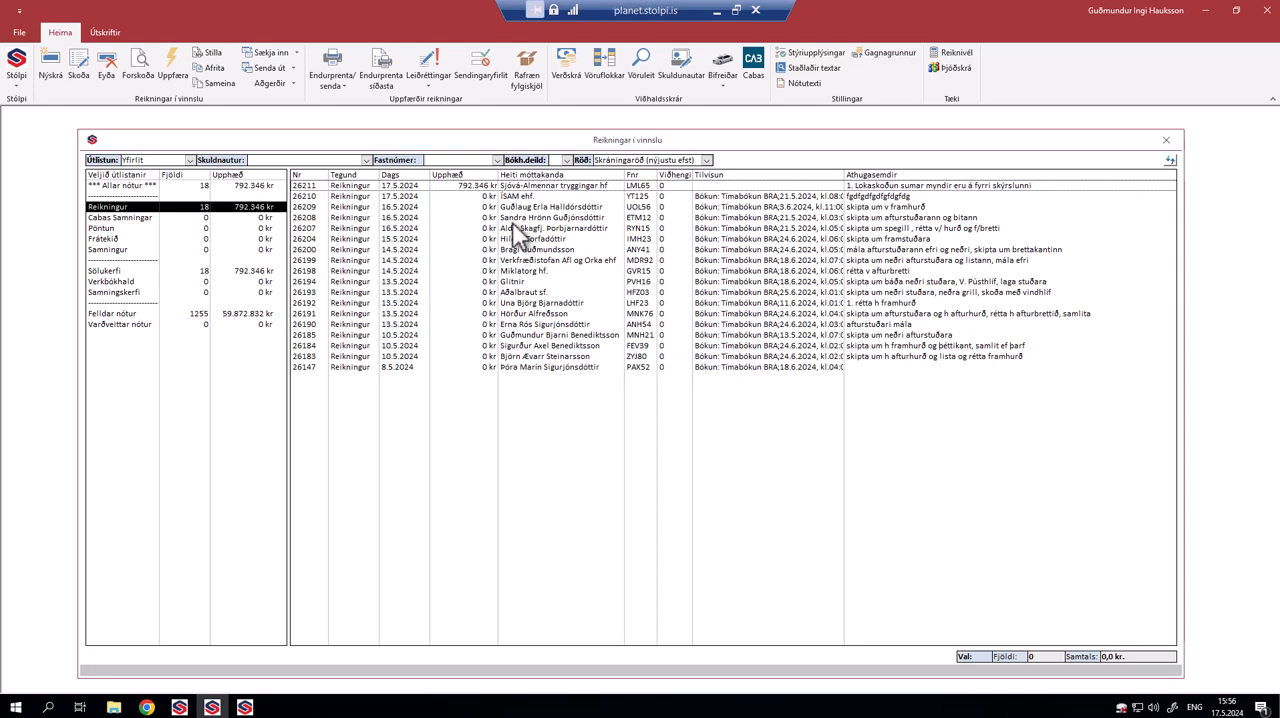
Look through the invoices in progress by type: Cabas Samningar, Pöntun and Samningur
click(470, 189)
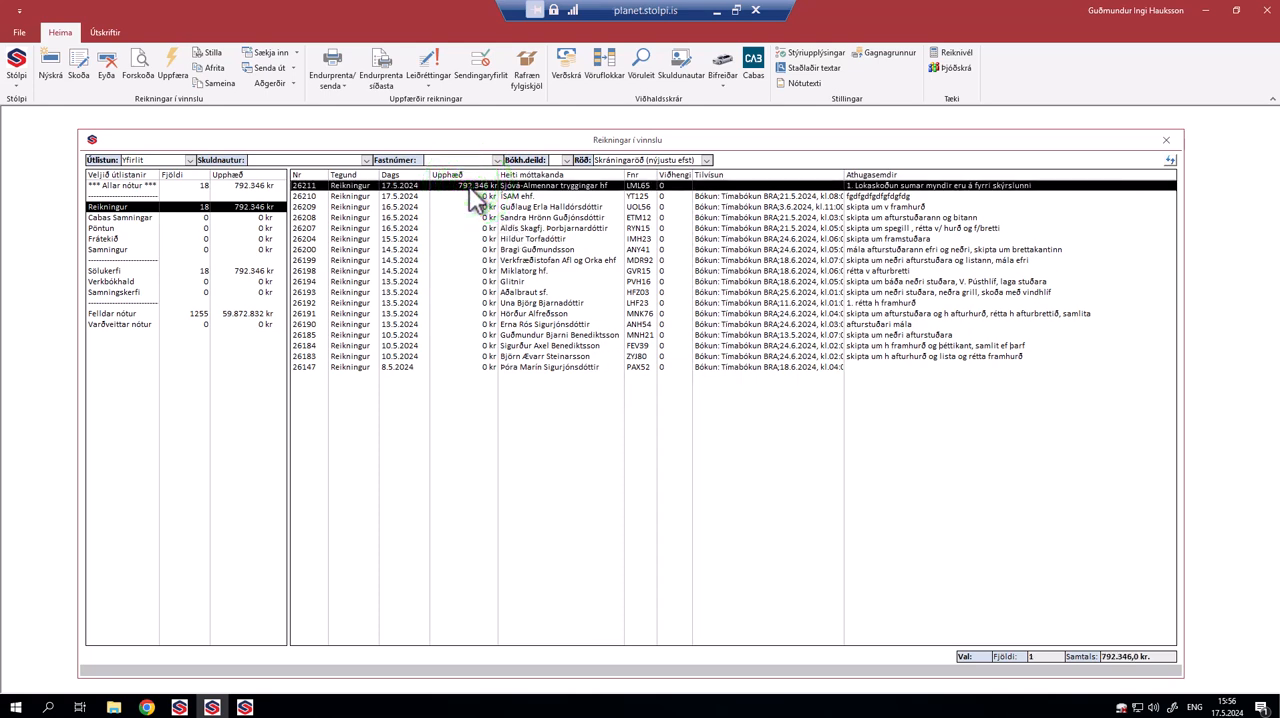
click(114, 219)
click(101, 228)
click(108, 250)
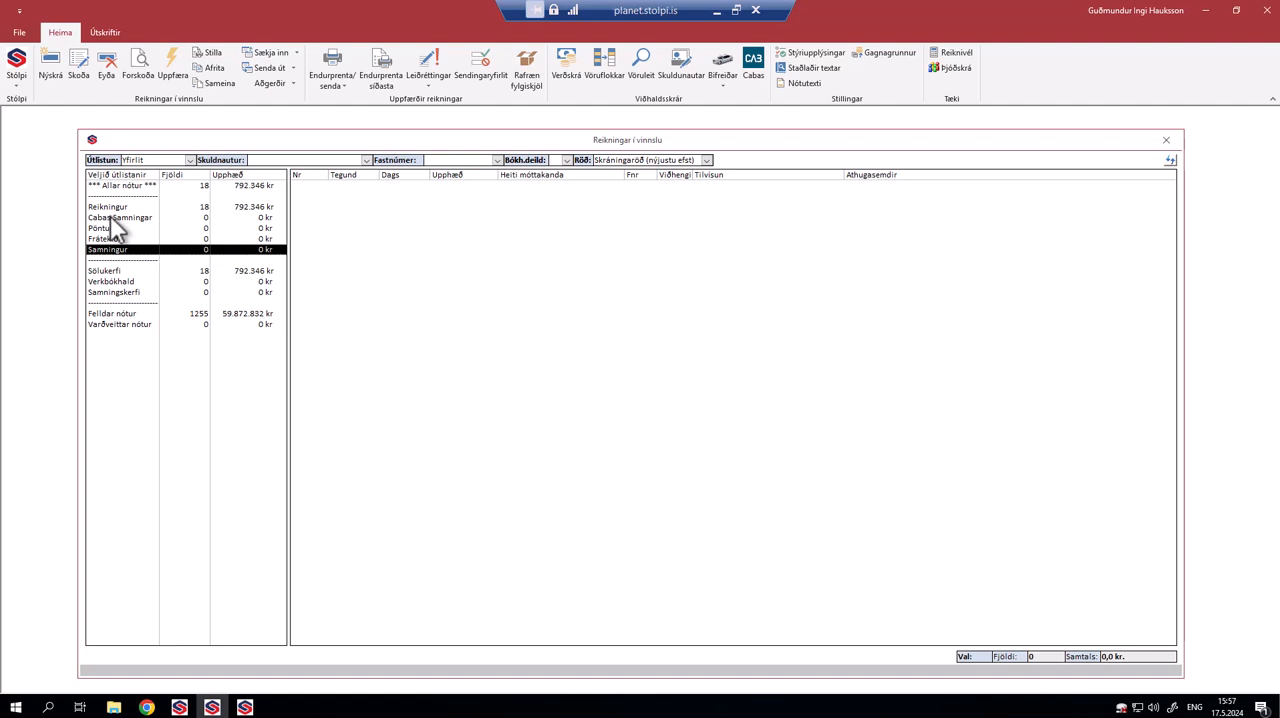
click(114, 219)
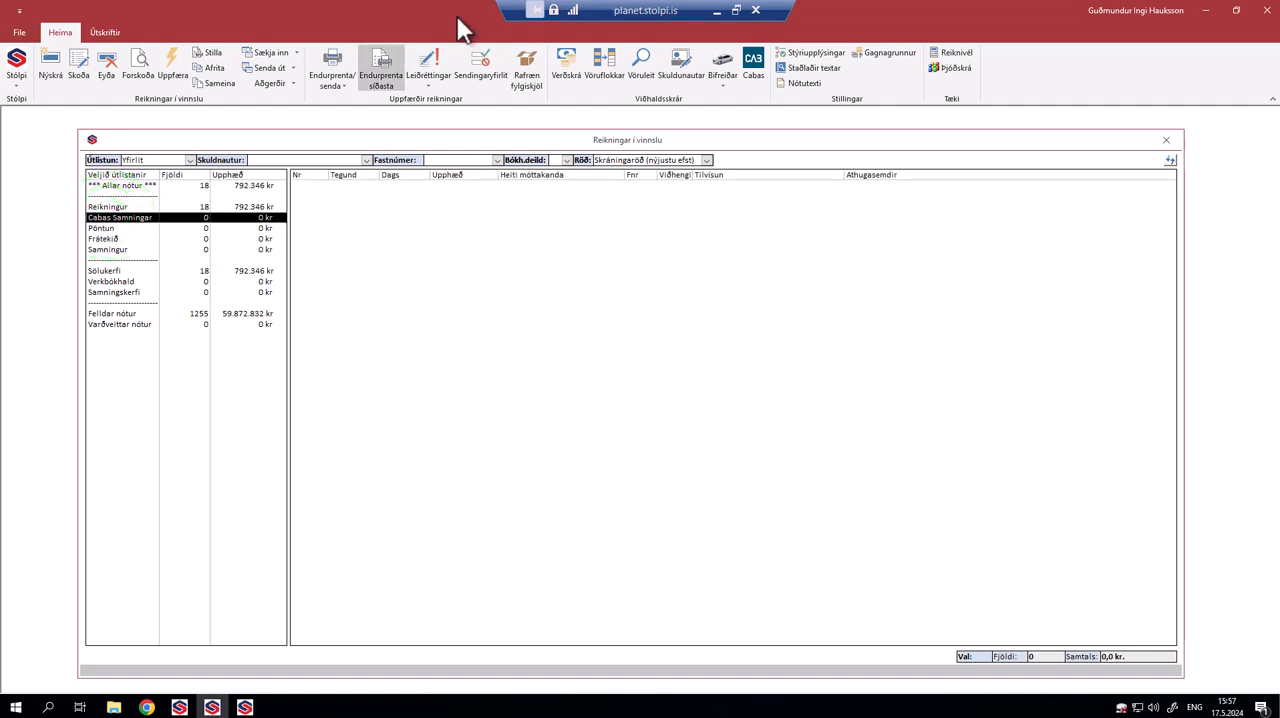
In the sales system's general settings for note types, rename the Tilboð type's heading to Tilboð
click(817, 56)
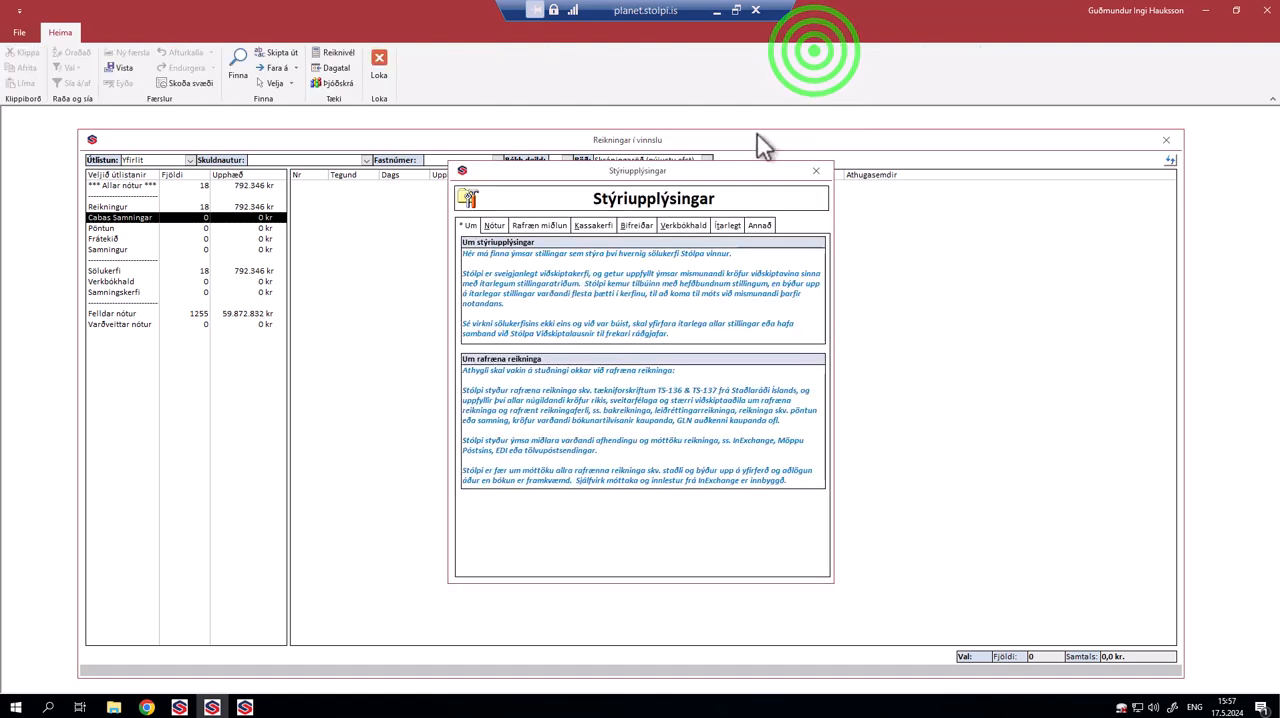
click(495, 224)
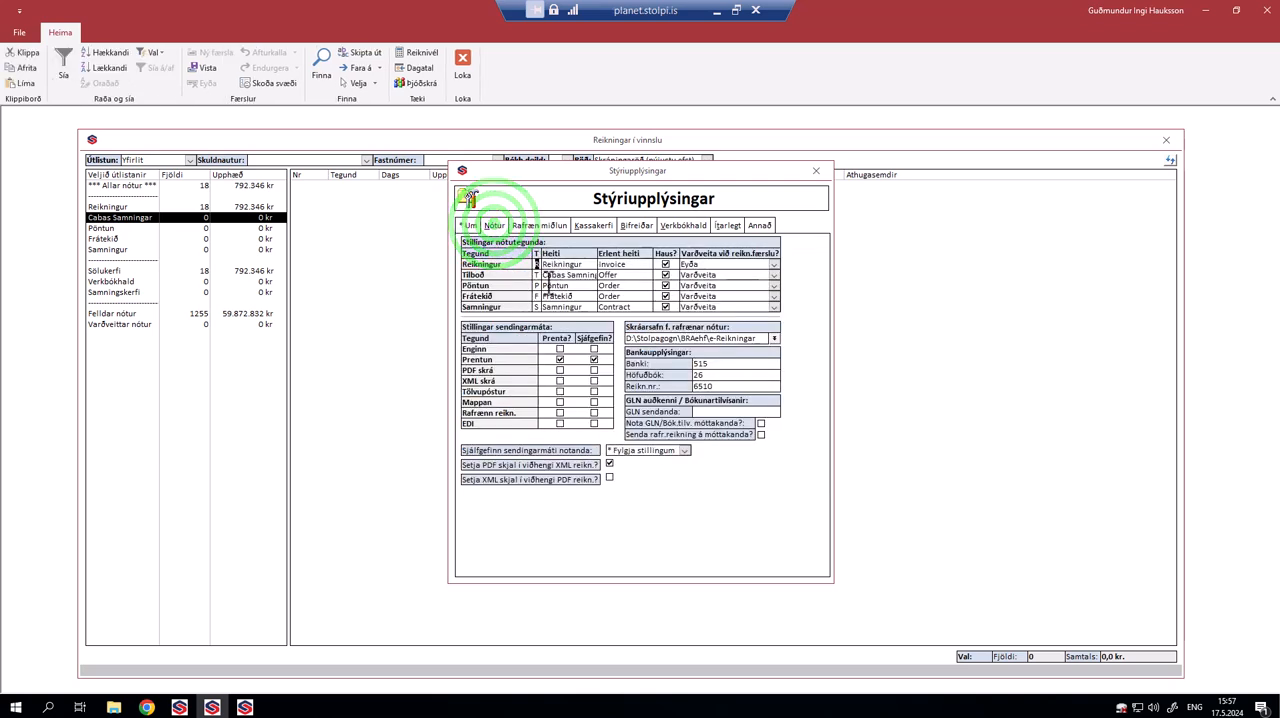
click(503, 265)
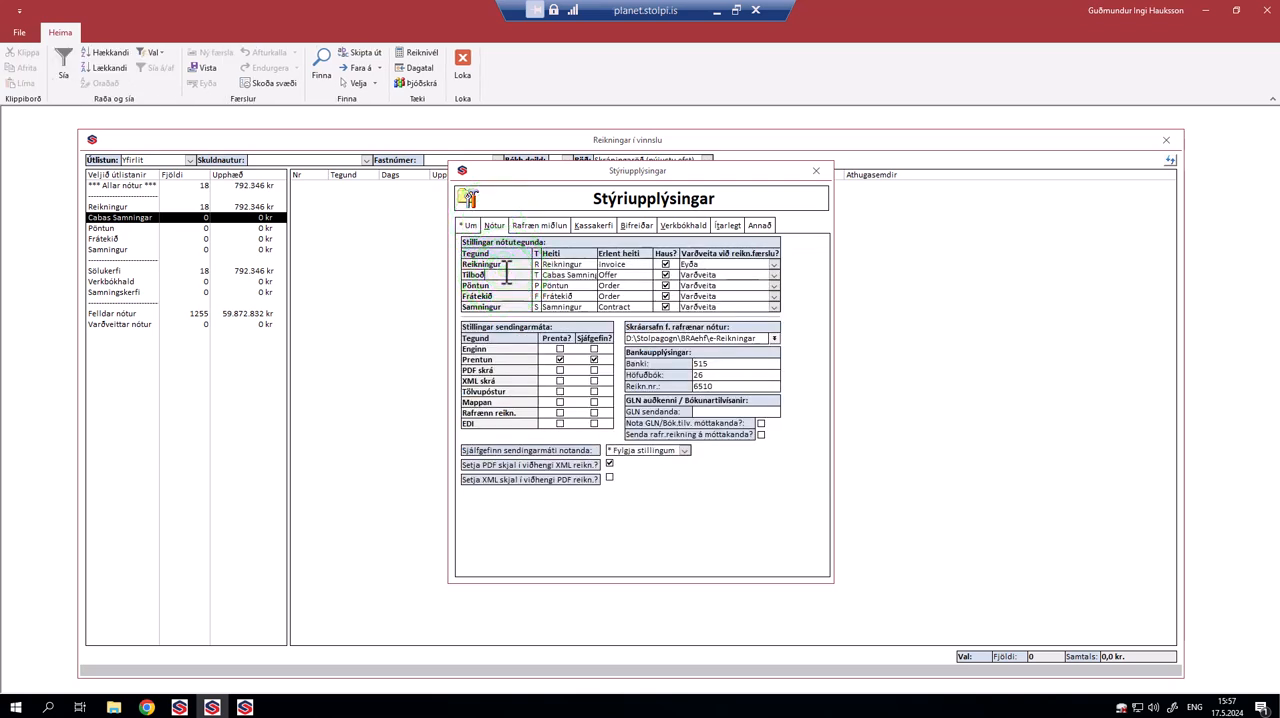
key(Tab)
key(Tab)
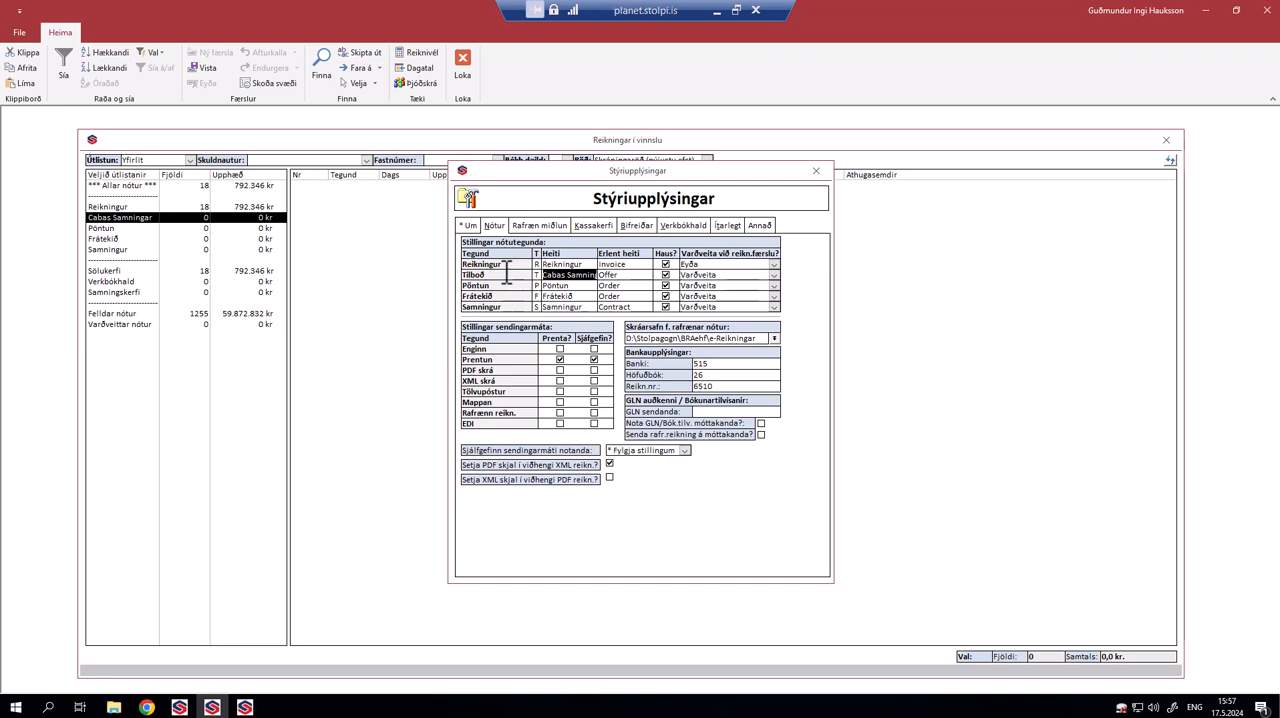
text(Tilboð)
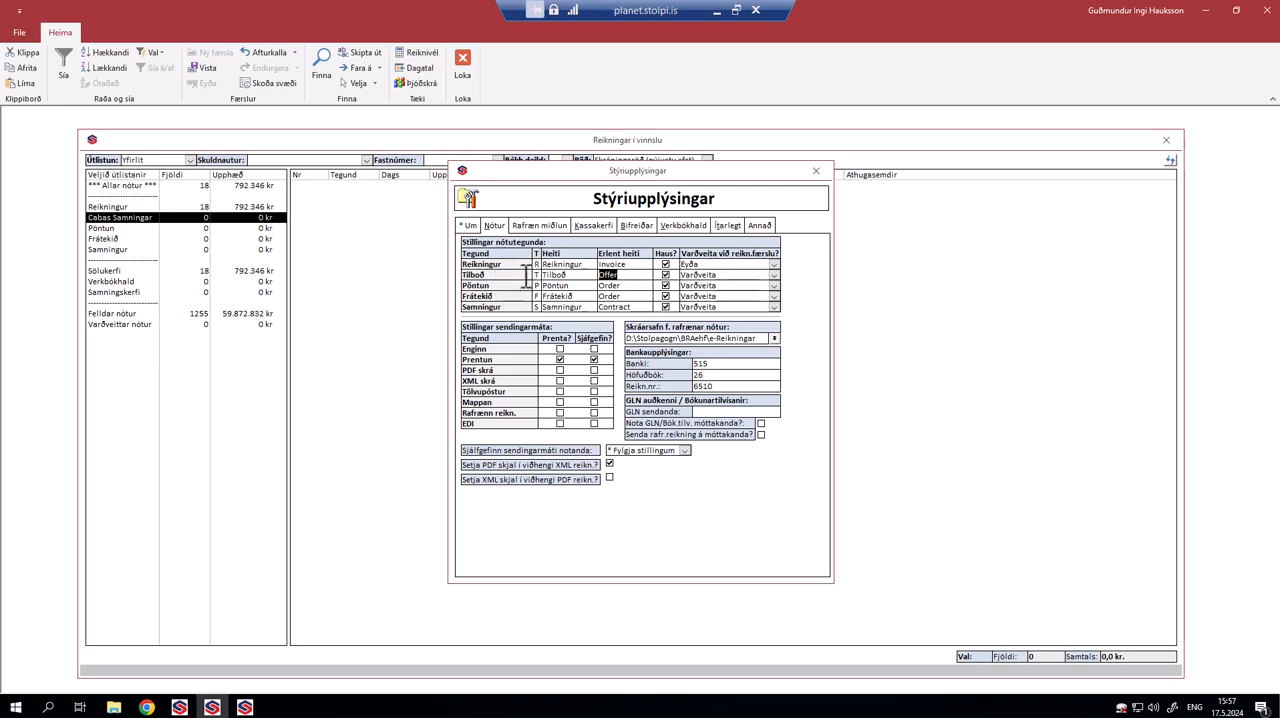
Check the Tilboð row's heading in the note type settings and close the control settings
click(491, 277)
click(494, 284)
drag(574, 274, 514, 271)
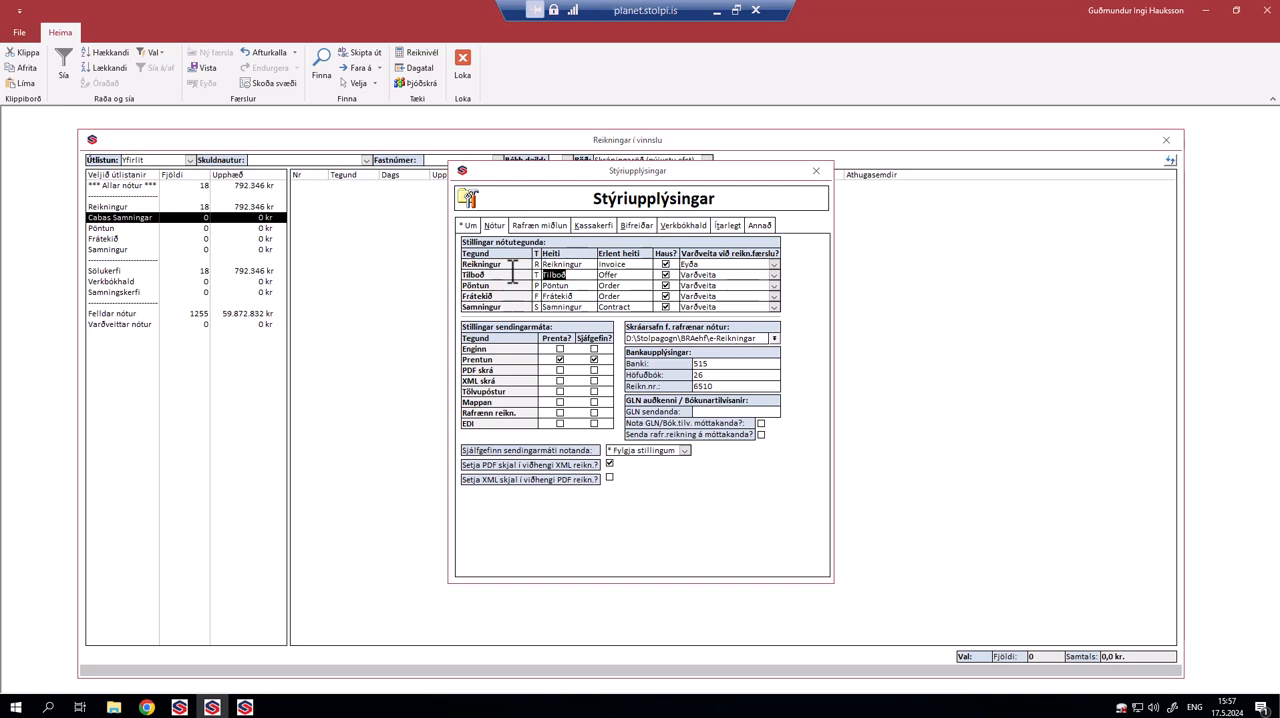
click(816, 171)
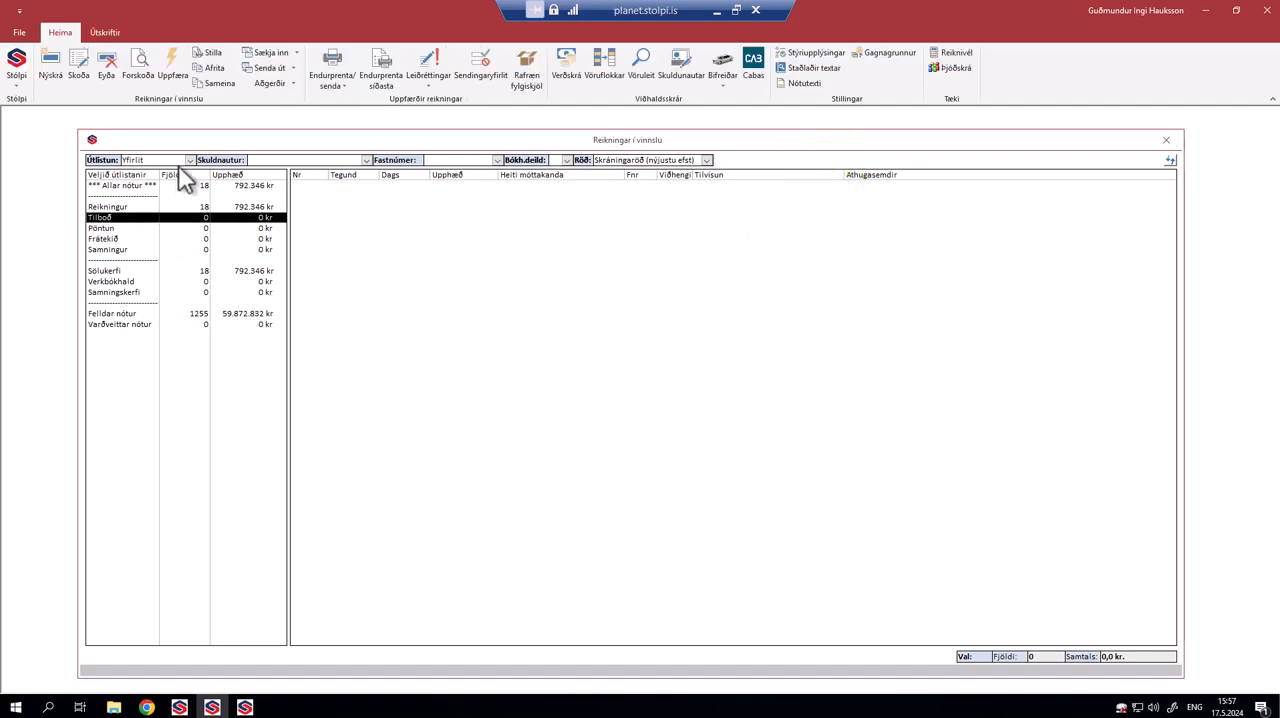
Create a new note of type Tilboð with AB Múrverk ehf. as the payer
click(50, 64)
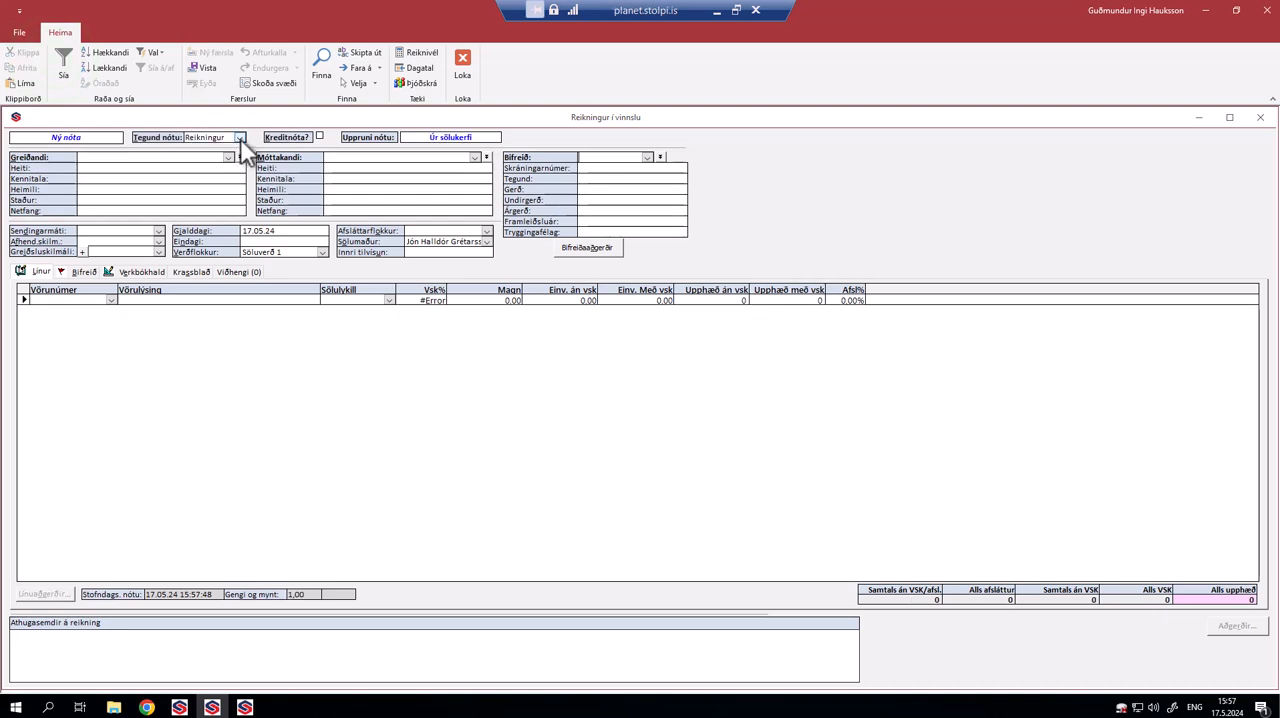
click(241, 142)
click(207, 161)
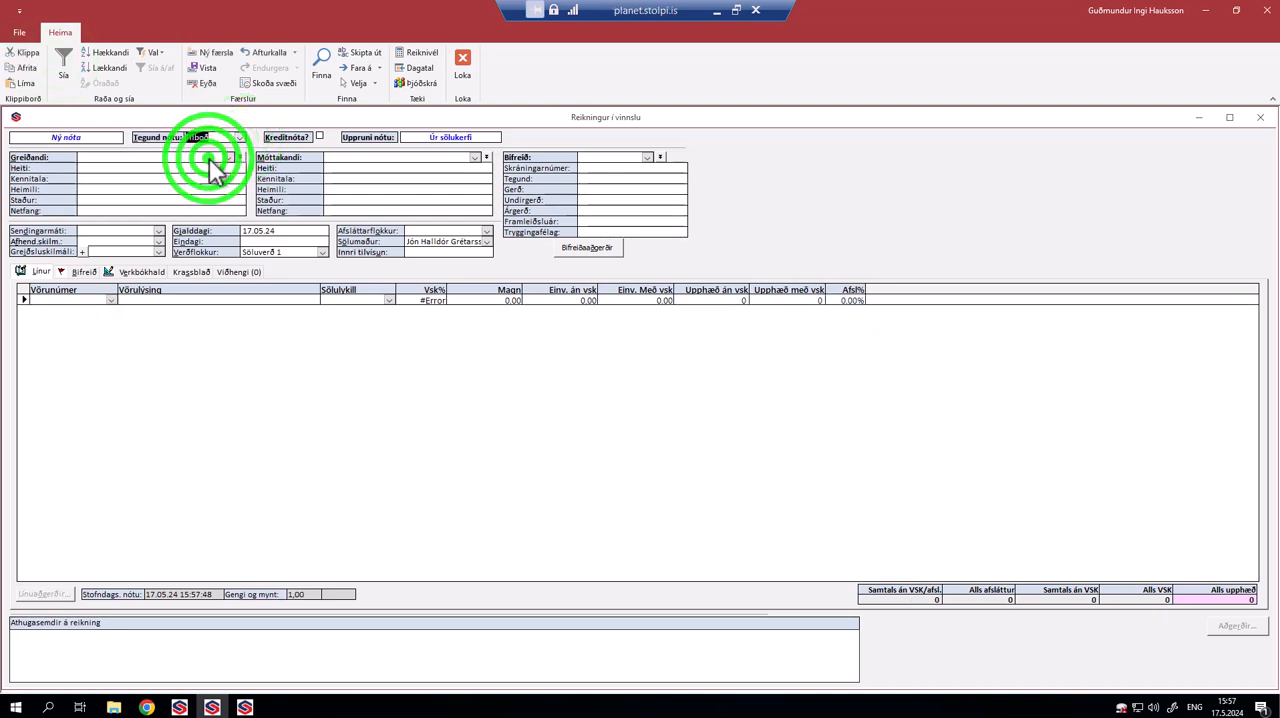
click(229, 157)
click(190, 262)
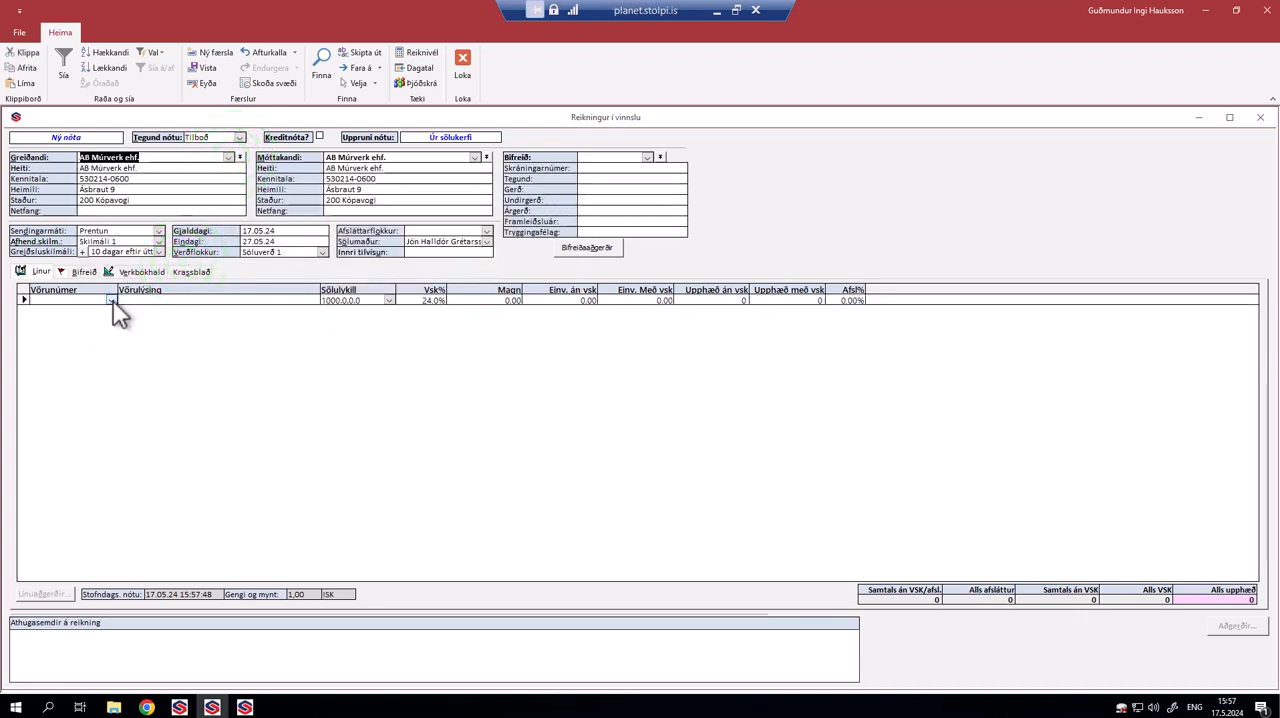
Add three lines to the offer: item 12+ Málun á Hlera, item 14 mála hluta af stuðara and item 18+ Málun á Rennihurð
click(111, 300)
click(121, 347)
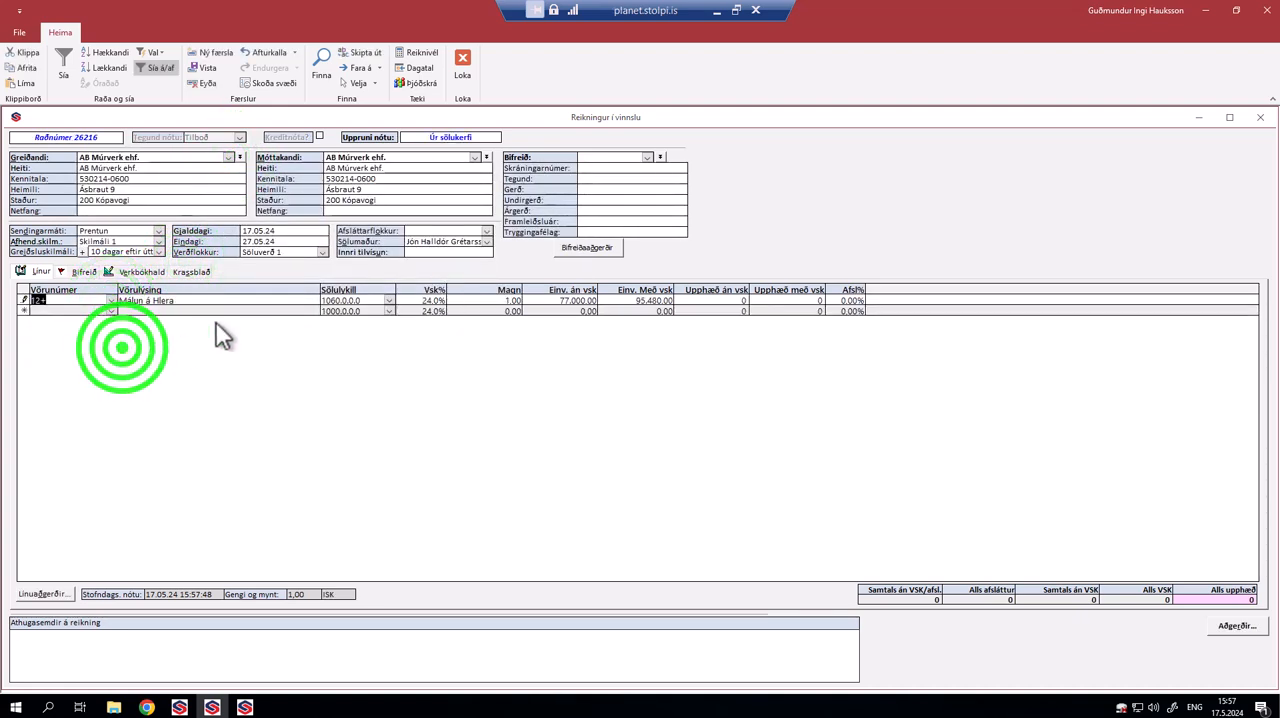
click(111, 311)
click(93, 396)
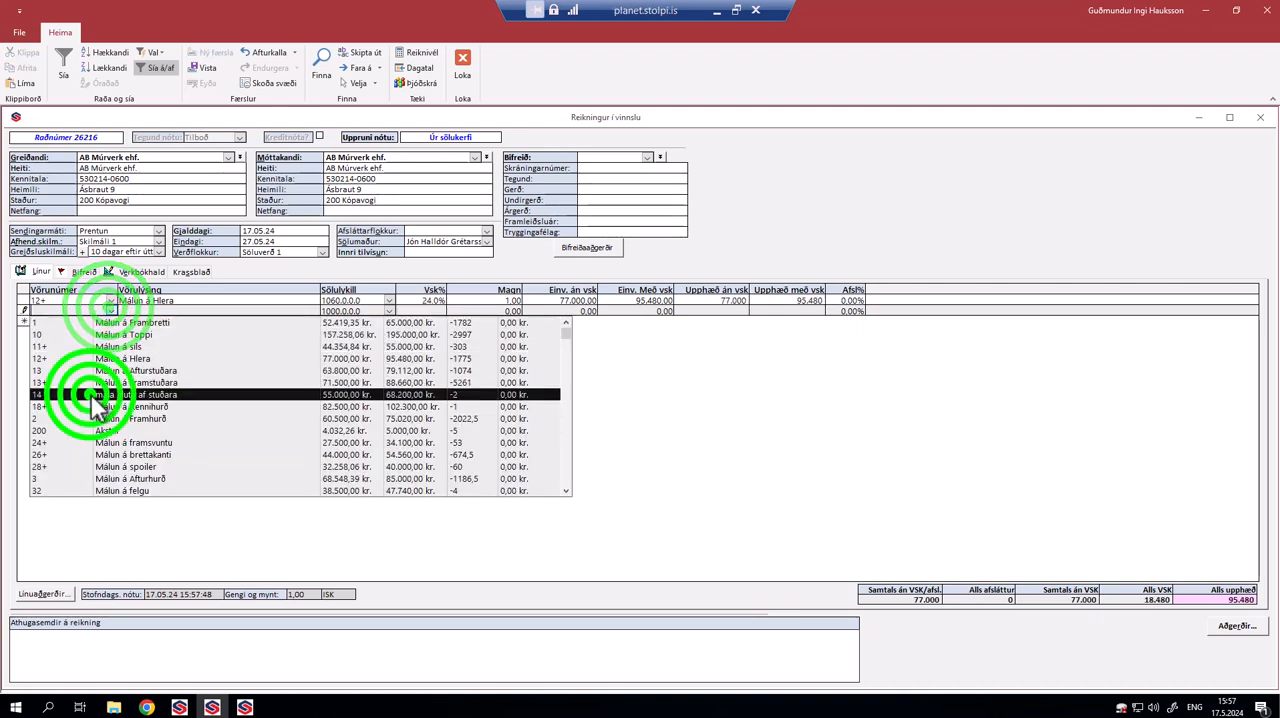
click(111, 321)
click(103, 413)
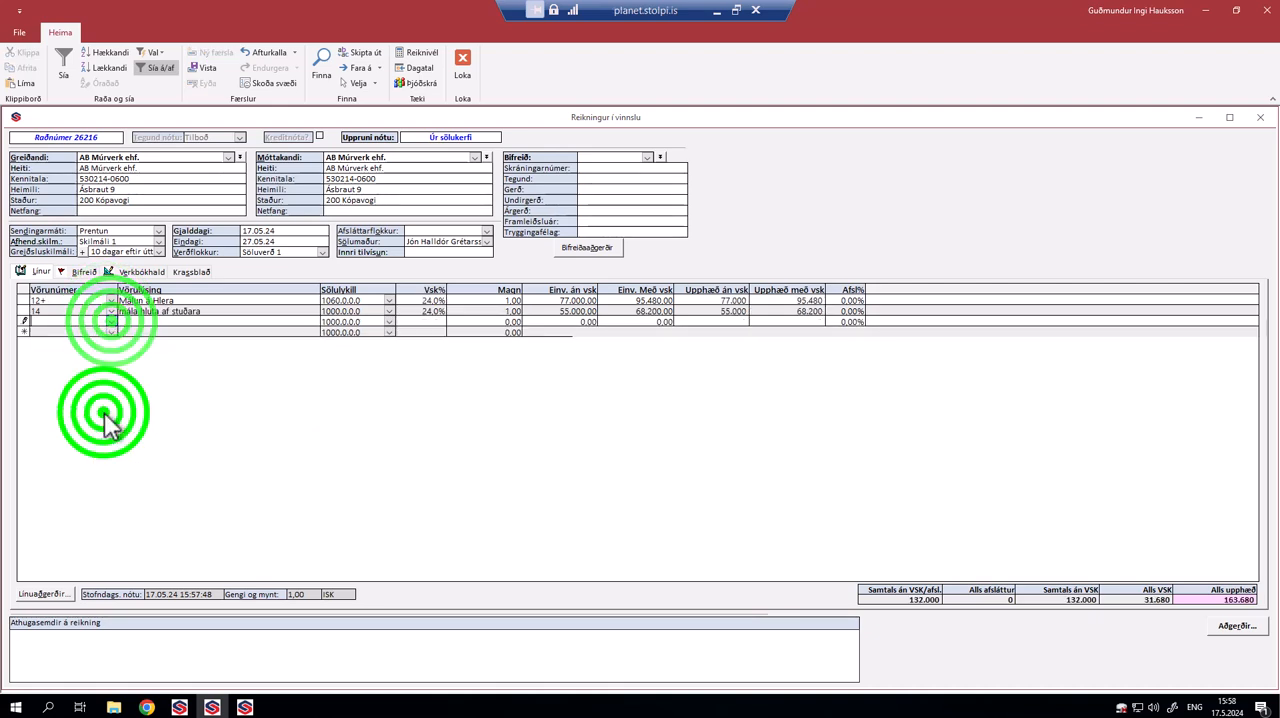
Apply the same 25% discount to all lines of the offer and close it
click(42, 594)
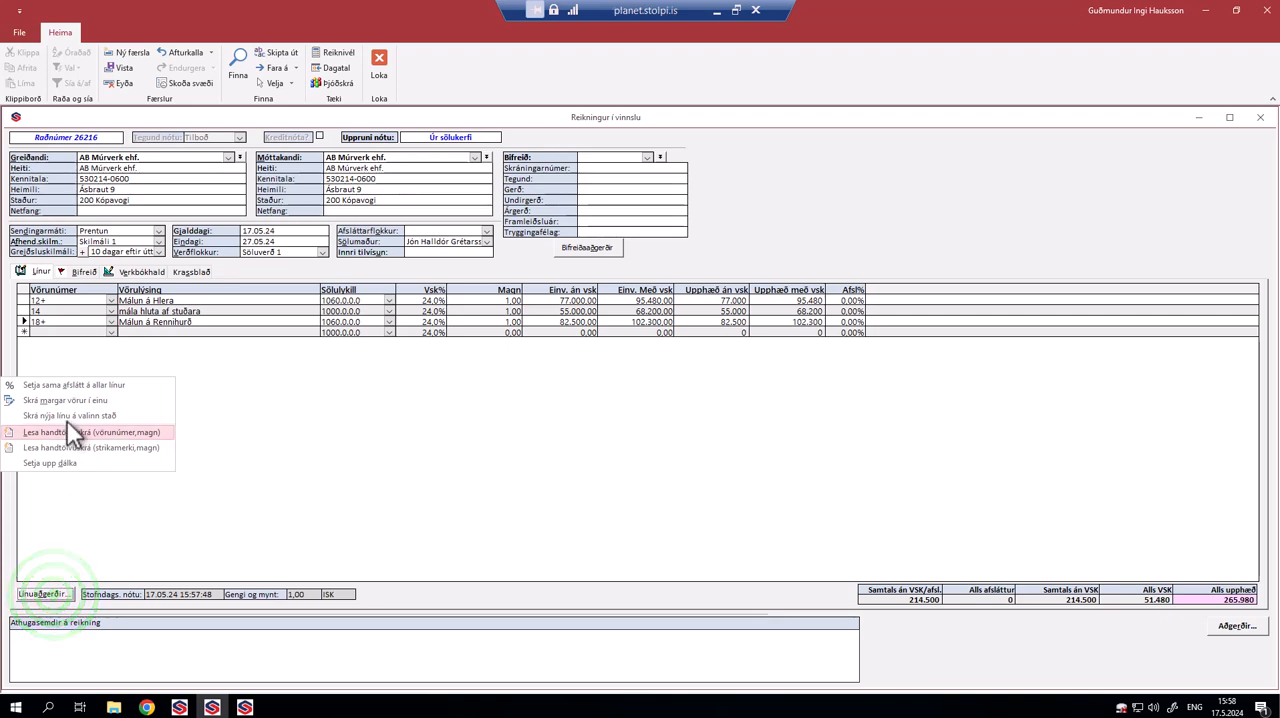
click(70, 385)
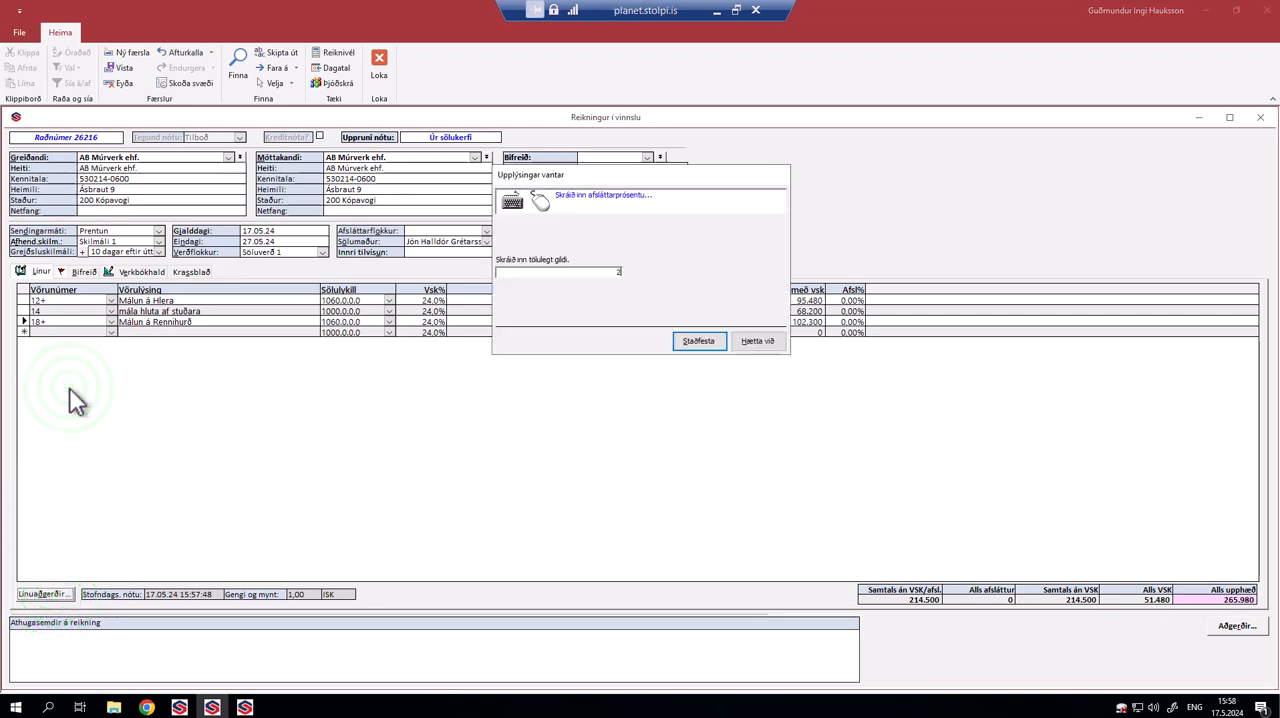
key(Return)
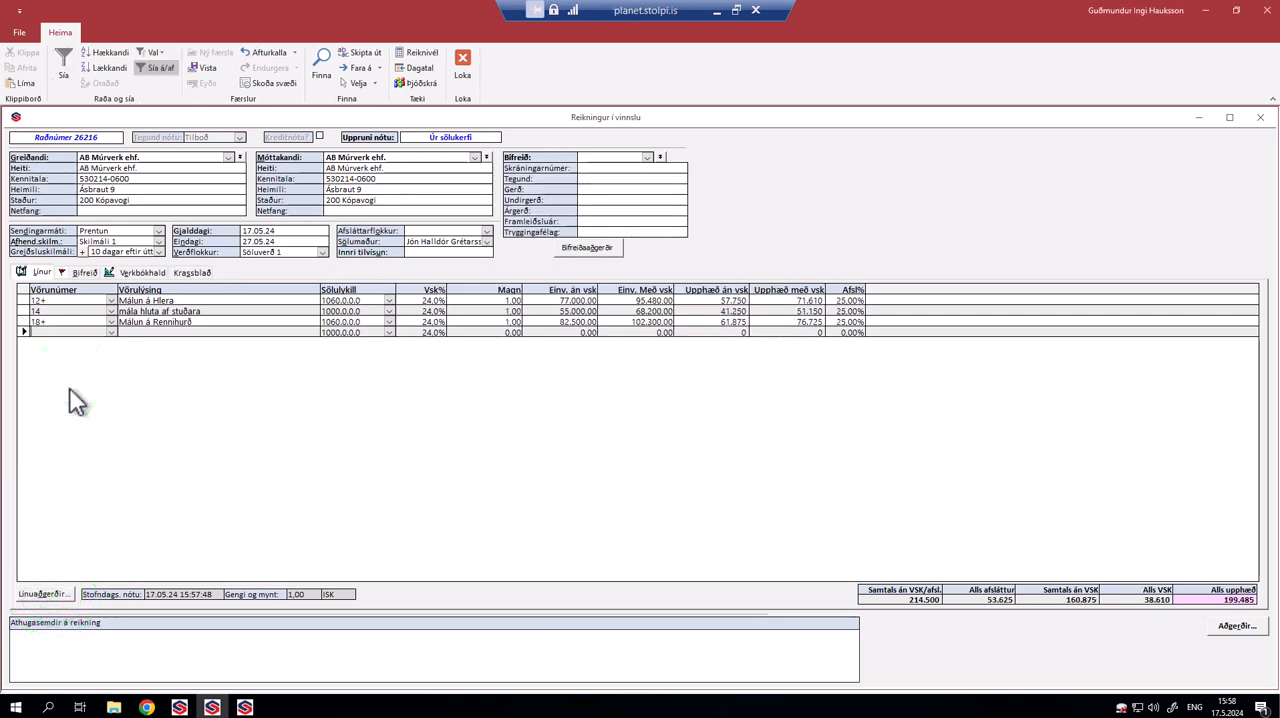
click(1258, 117)
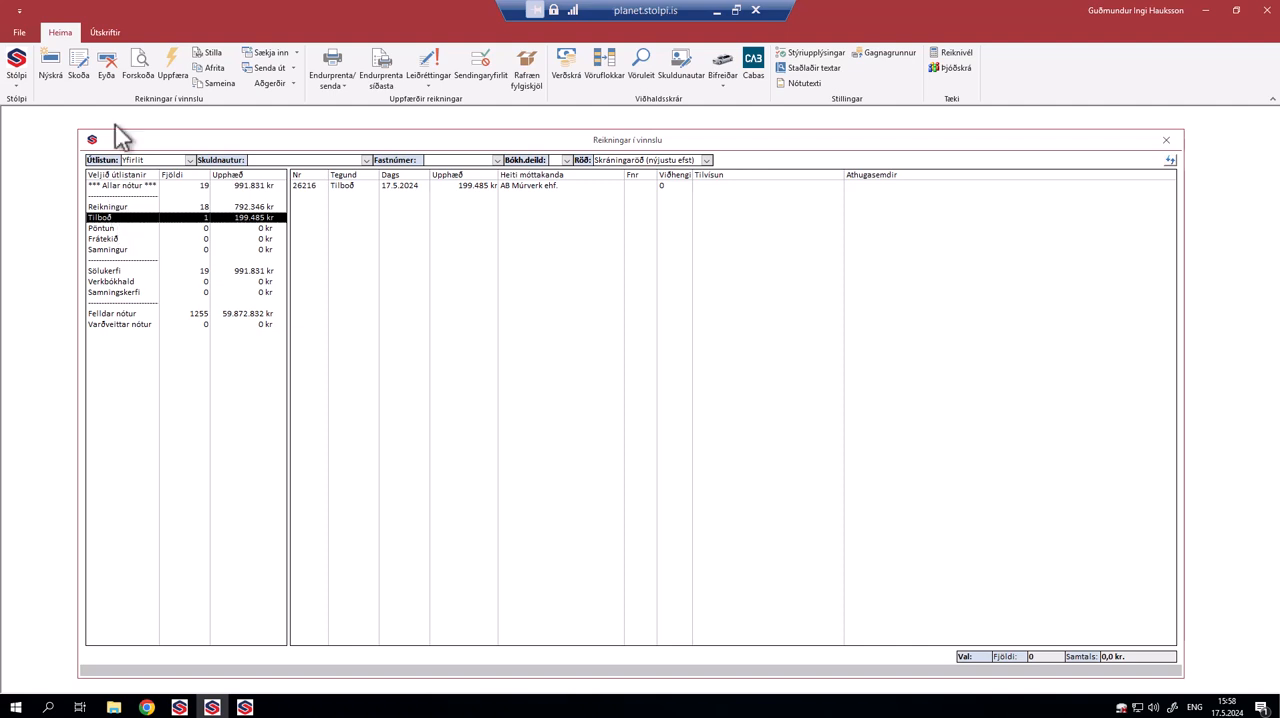
Select the AB Múrverk ehf. offer, preview its printed form and close the preview
click(138, 64)
click(724, 352)
click(514, 185)
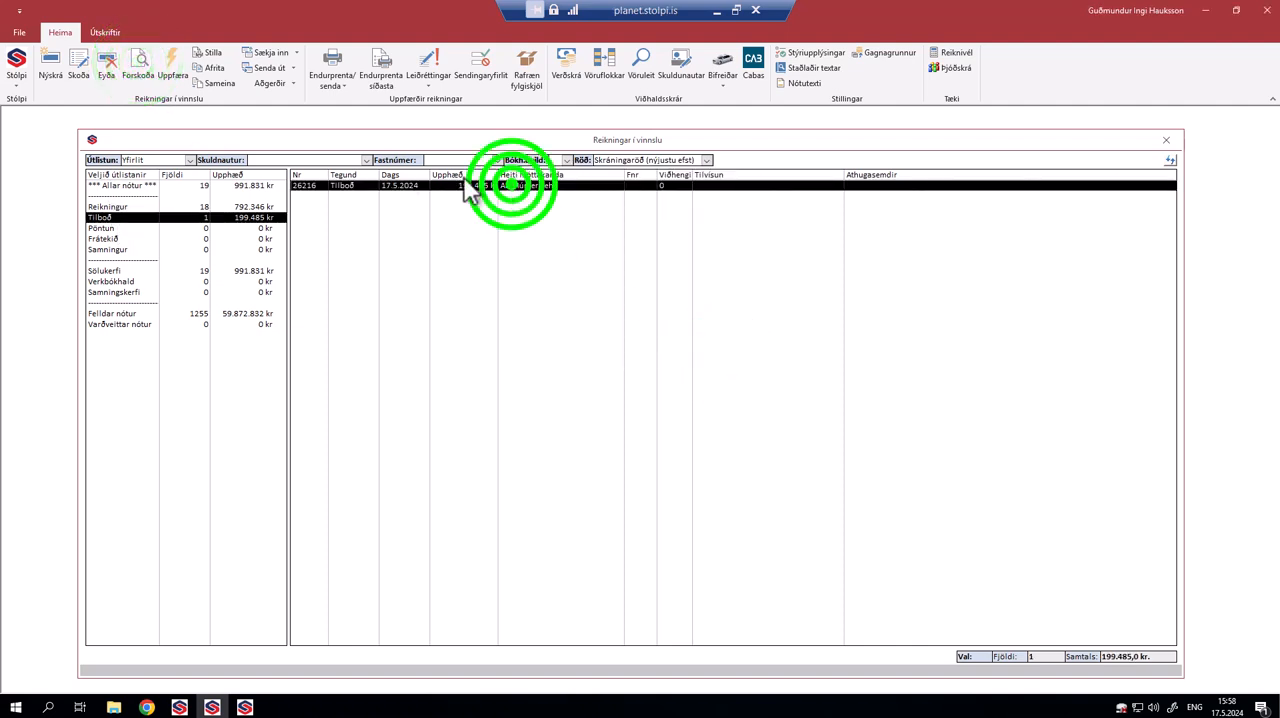
click(138, 64)
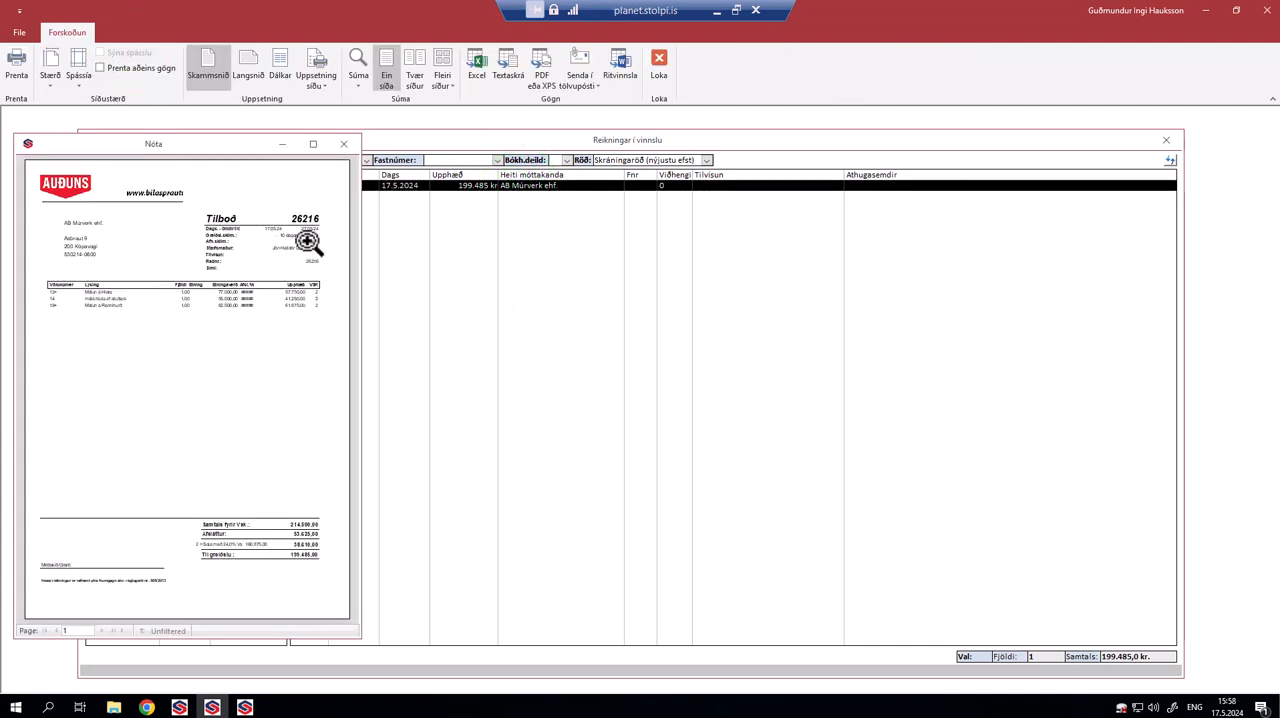
click(343, 143)
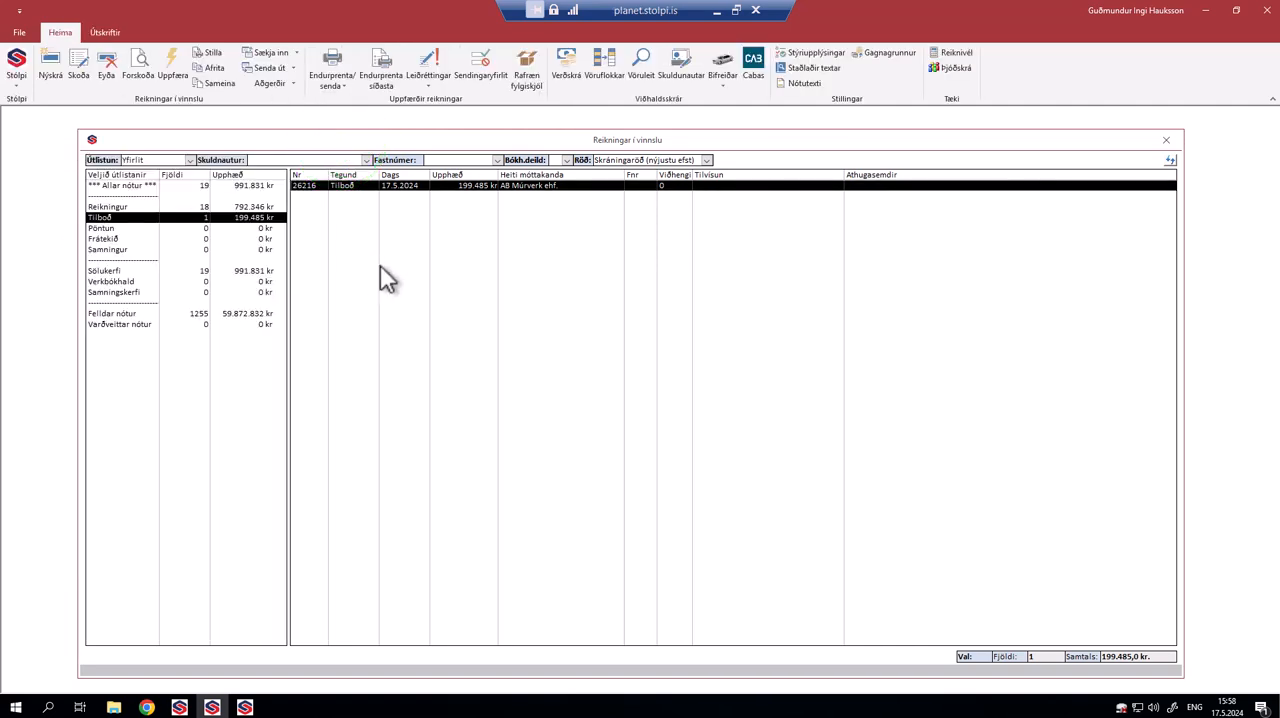
Update the AB Múrverk ehf. offer as Reikningur with the sending method Enginn
click(172, 68)
click(611, 209)
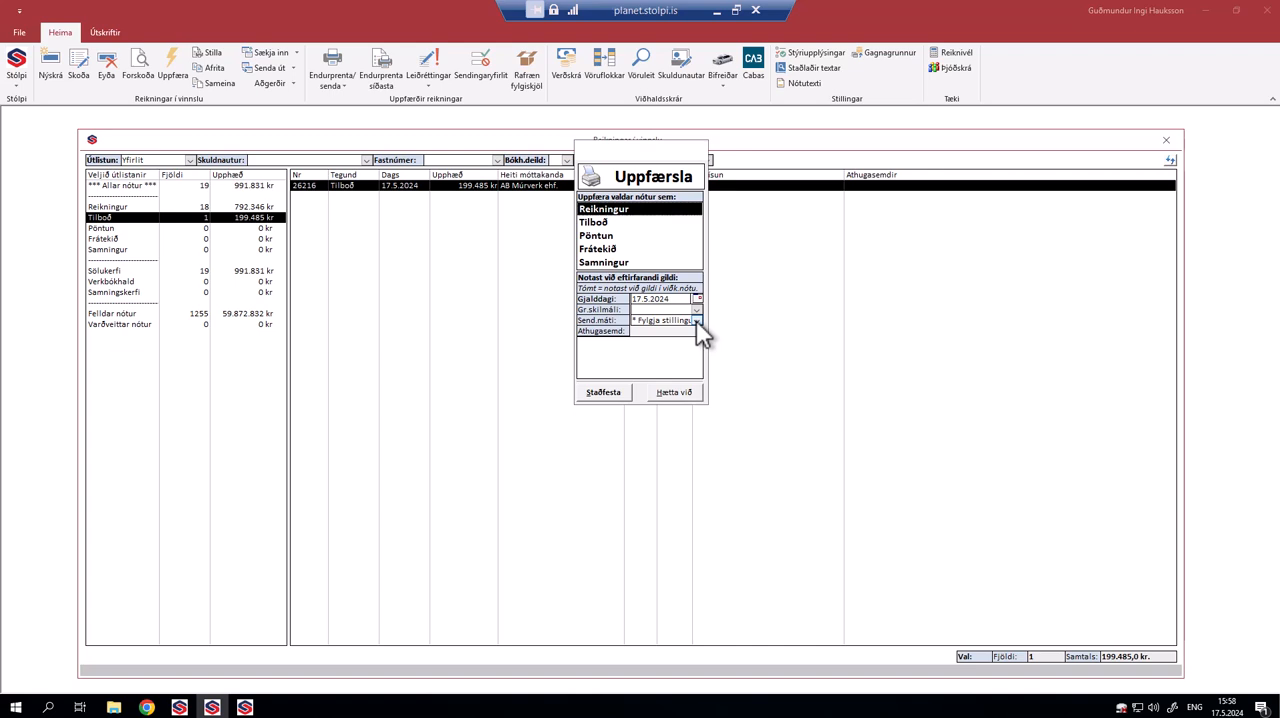
click(697, 321)
click(650, 344)
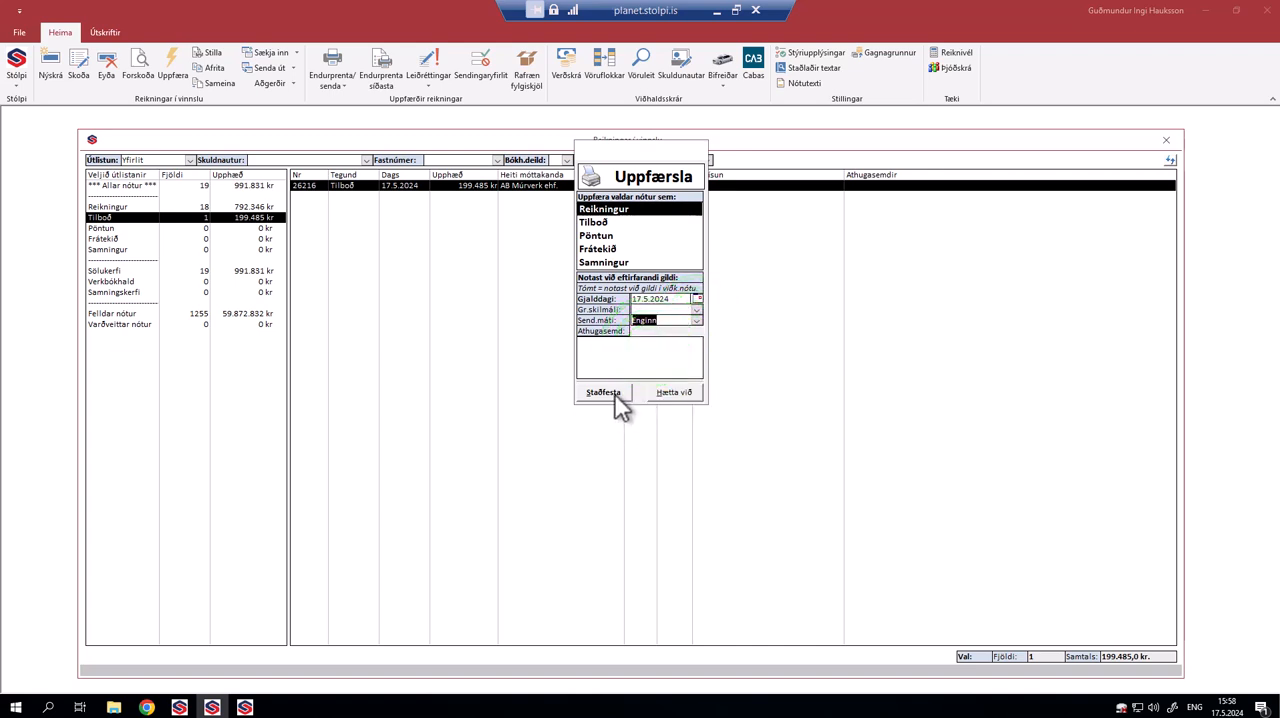
click(616, 398)
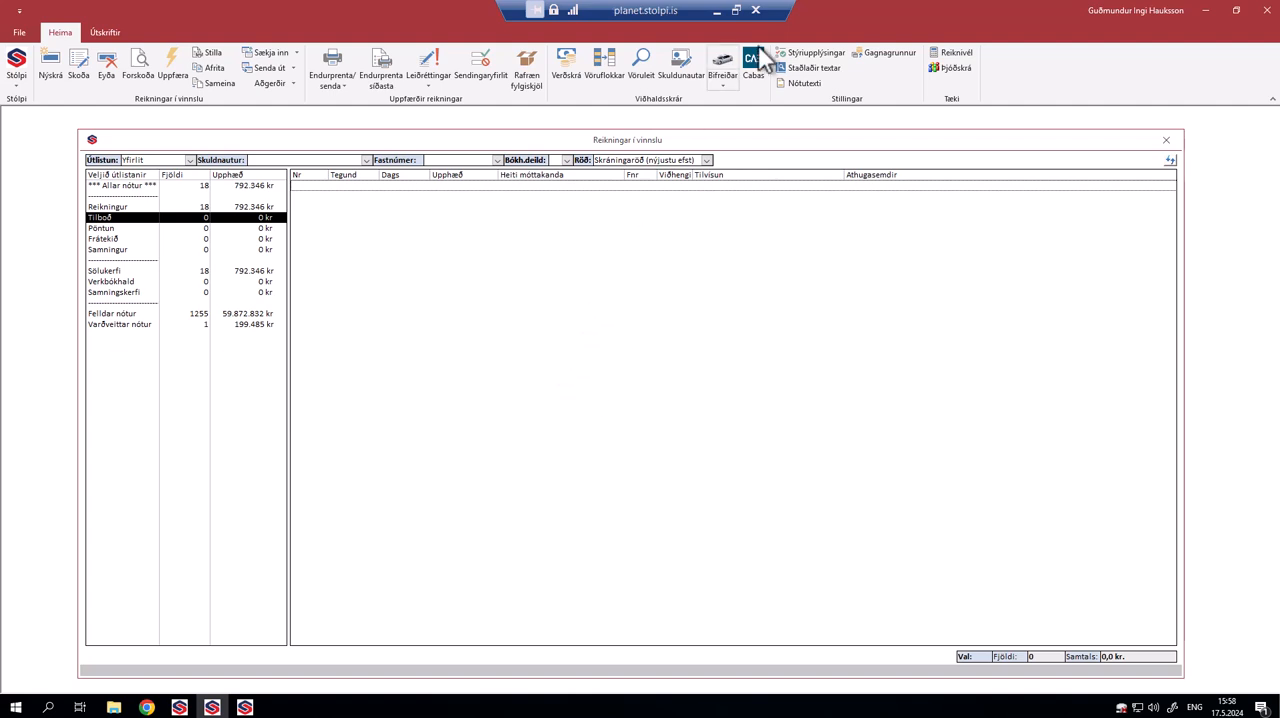
Compare the preserved notes list (Varðveittar nótur) with the Tilboð list, checking where the updated offer is kept
click(150, 325)
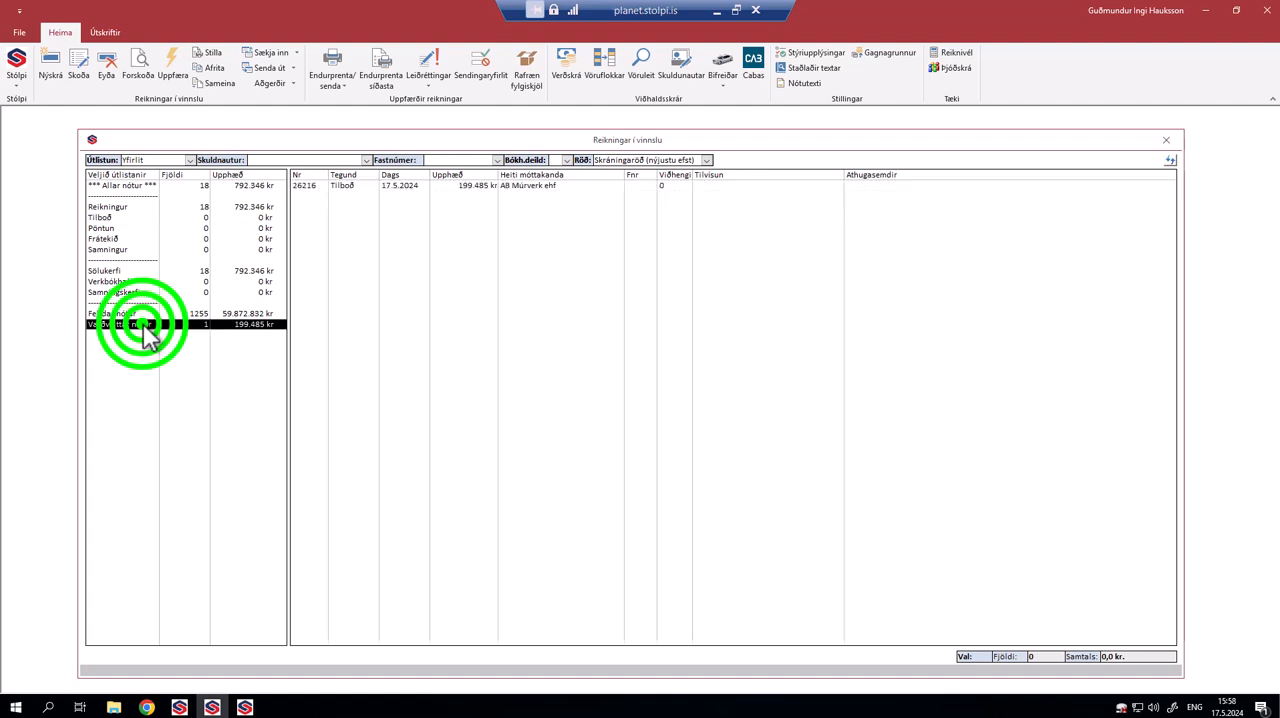
click(433, 186)
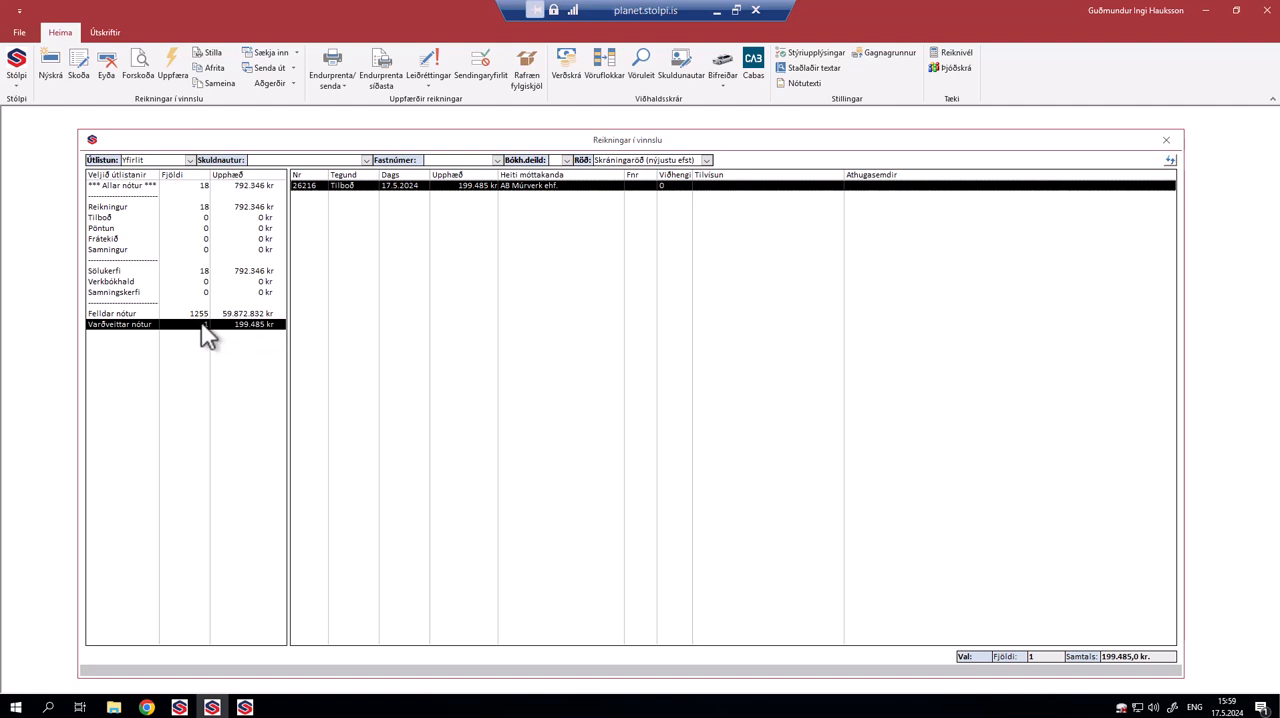
click(195, 219)
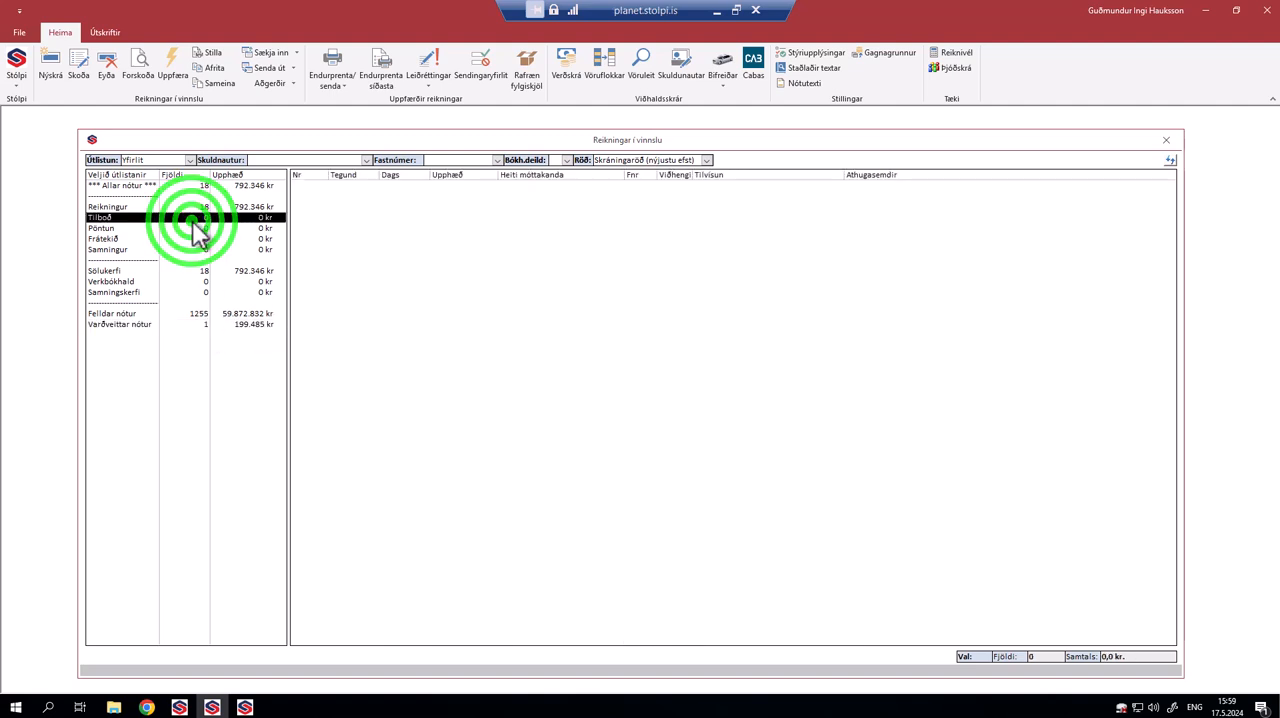
click(188, 325)
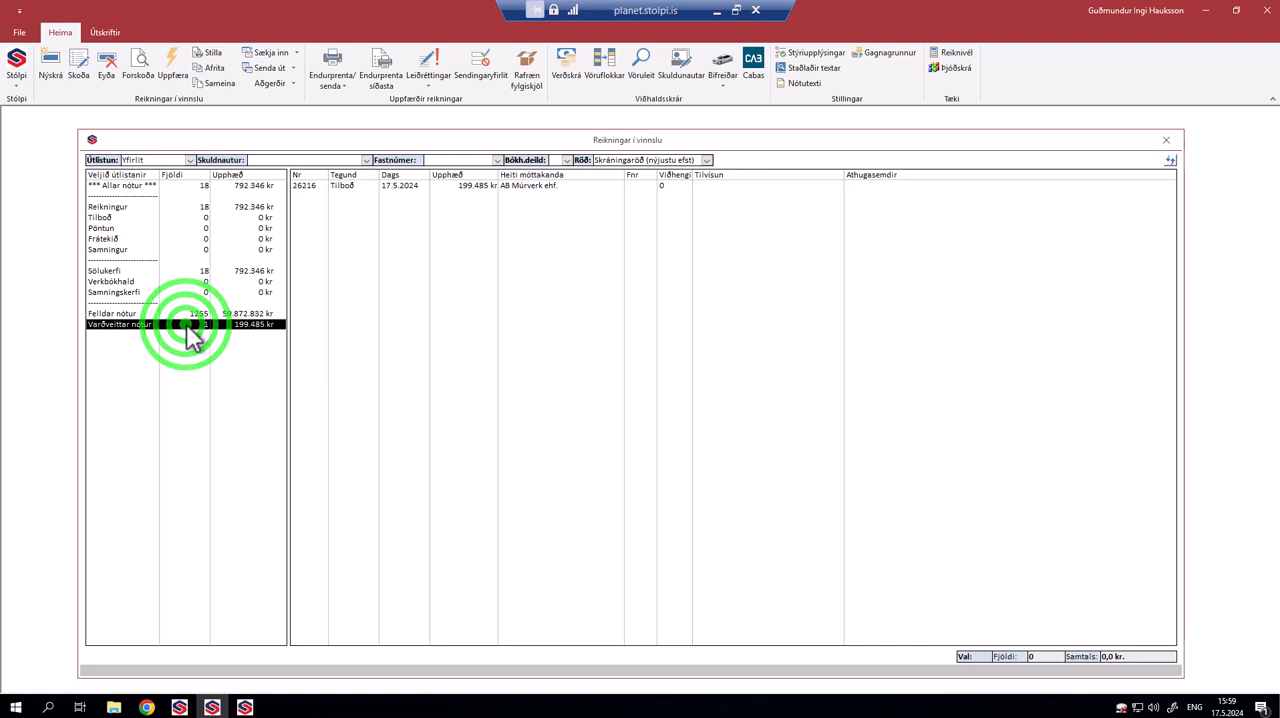
Review the post-invoicing retention settings for the Tilboð, Pöntun and Reikningur note types and close the control settings
click(824, 52)
click(495, 226)
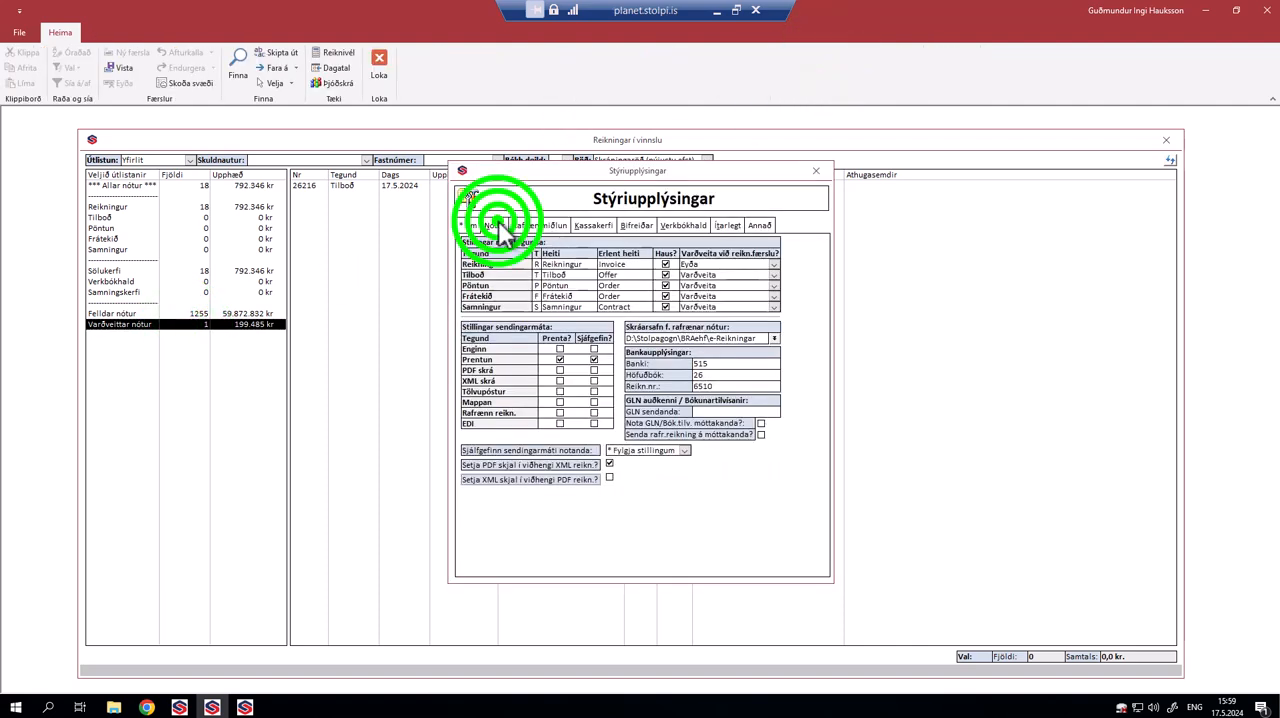
double_click(719, 276)
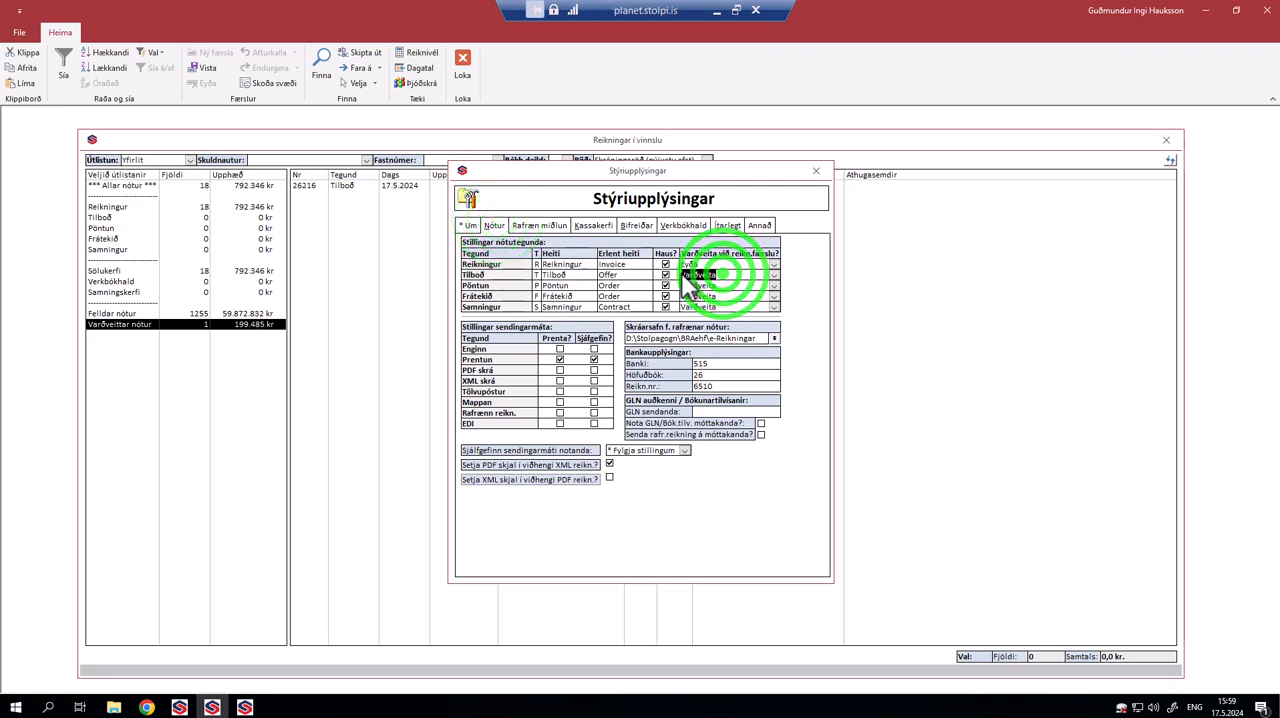
double_click(719, 285)
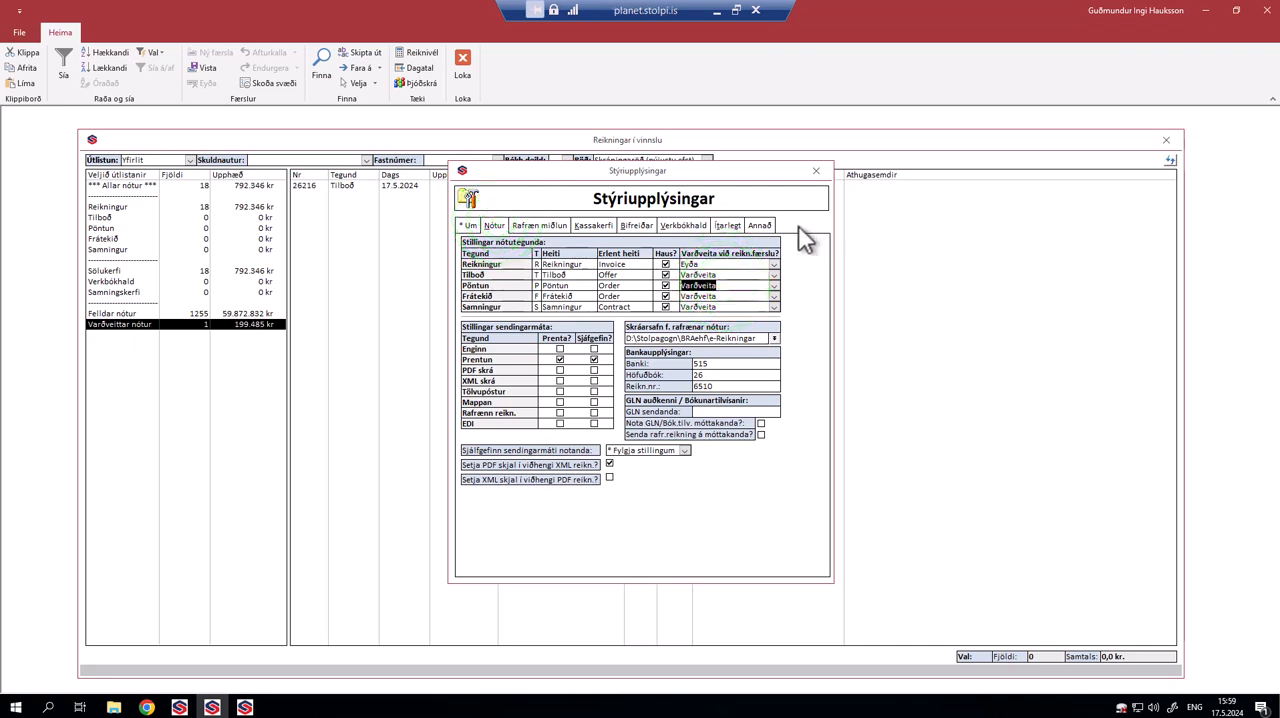
double_click(721, 263)
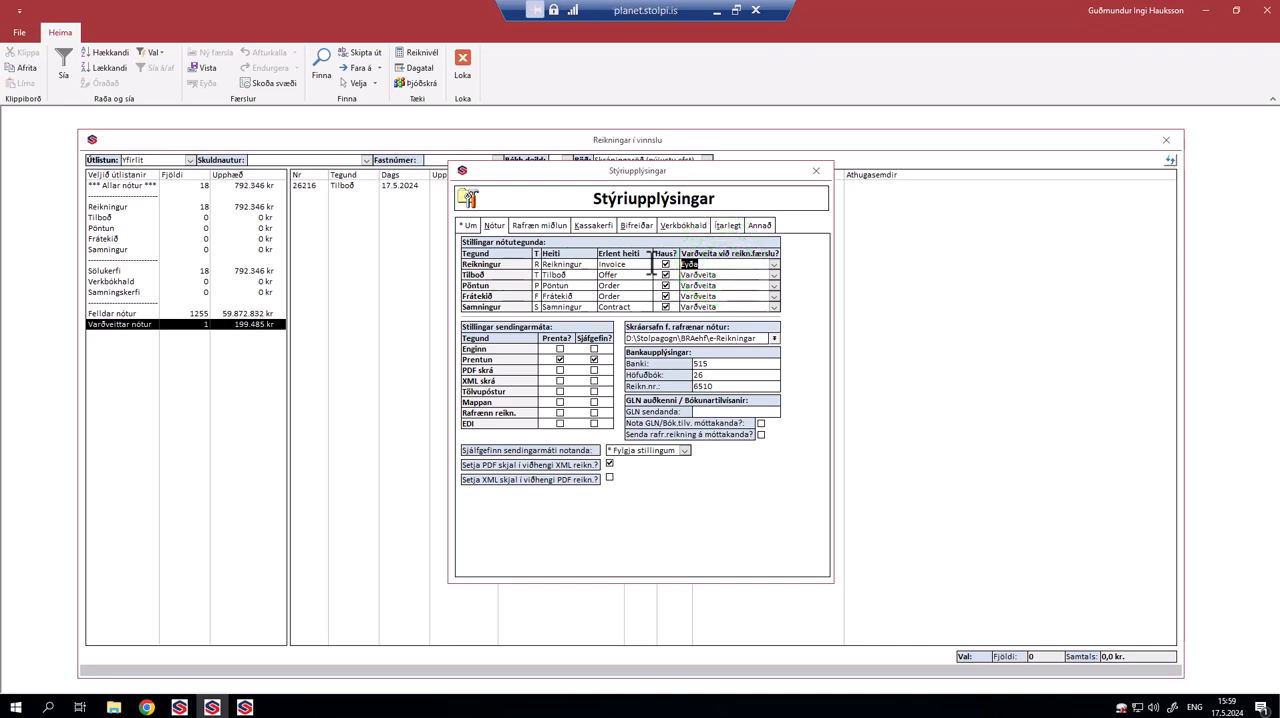
click(818, 171)
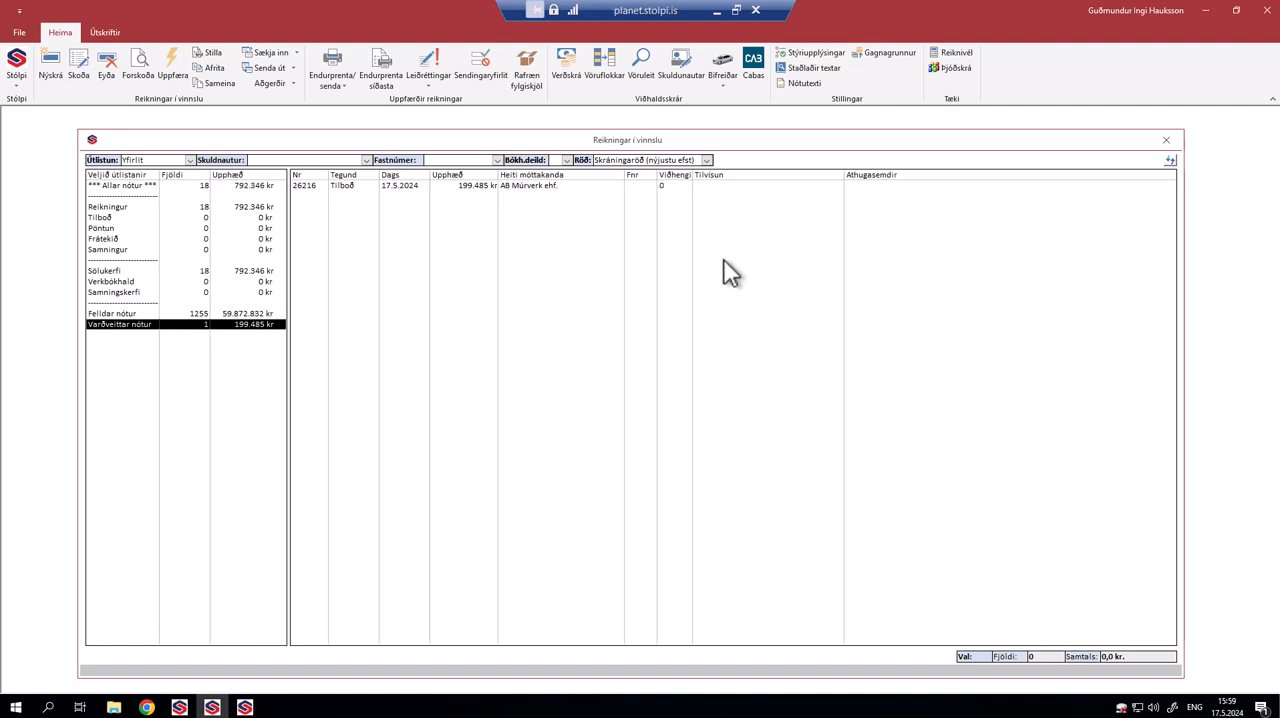
Open the price list (Verðskrá) and examine the item number and description columns on the first item
click(567, 68)
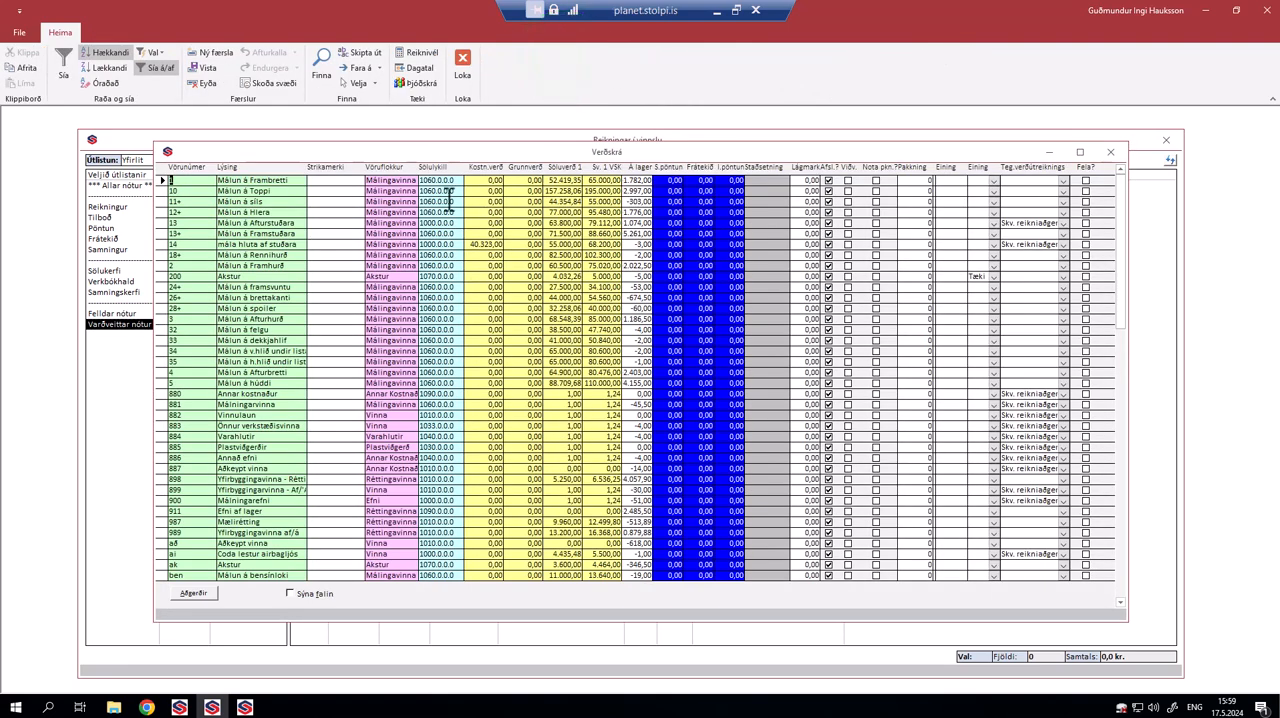
drag(449, 156, 425, 150)
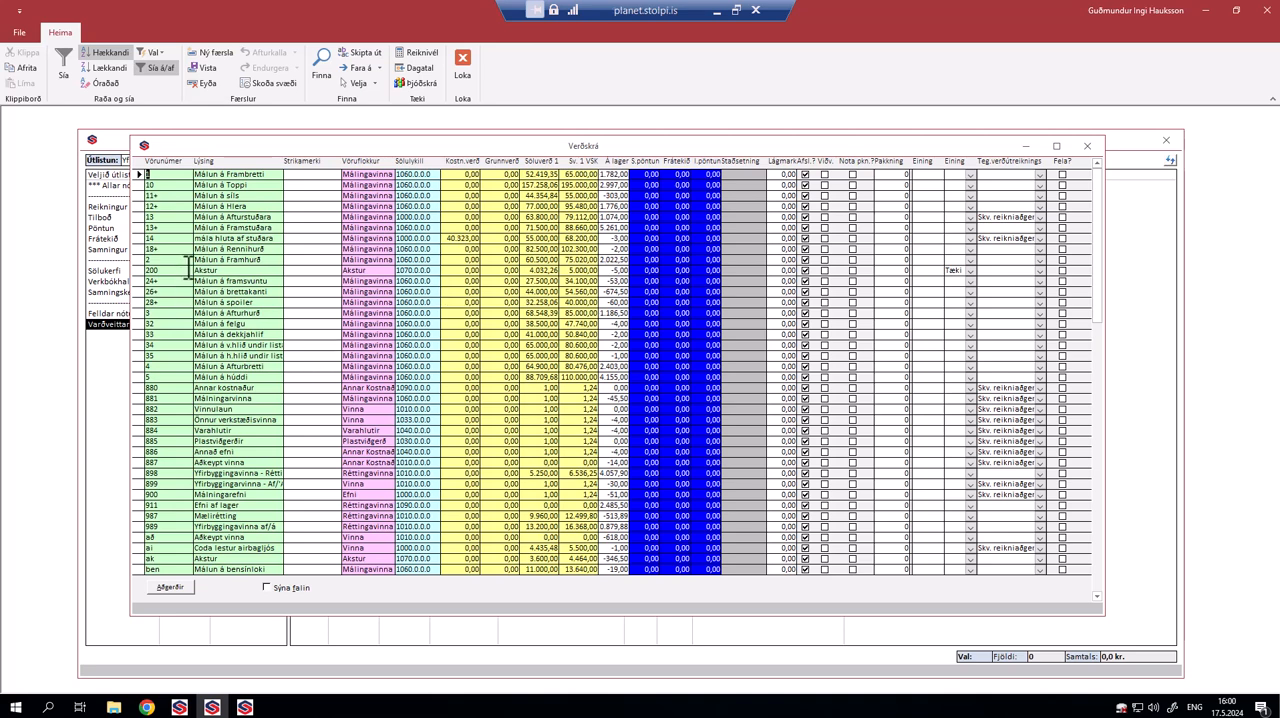
double_click(172, 174)
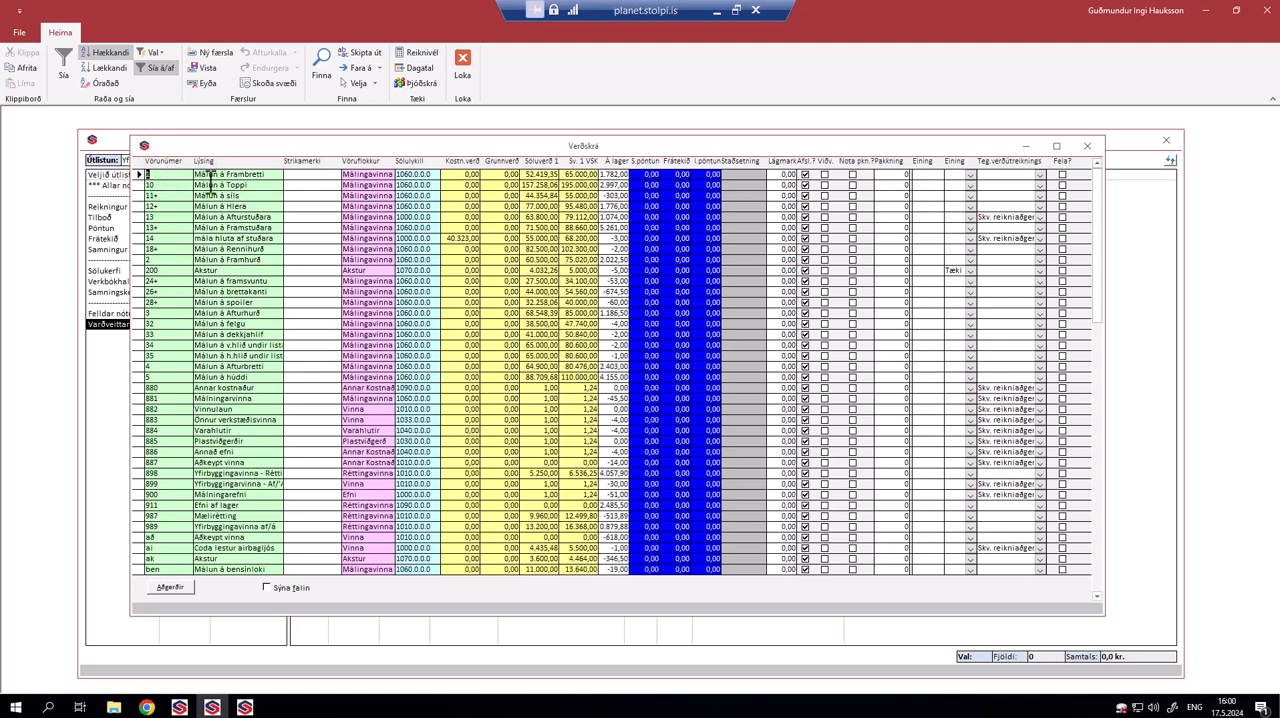
click(270, 172)
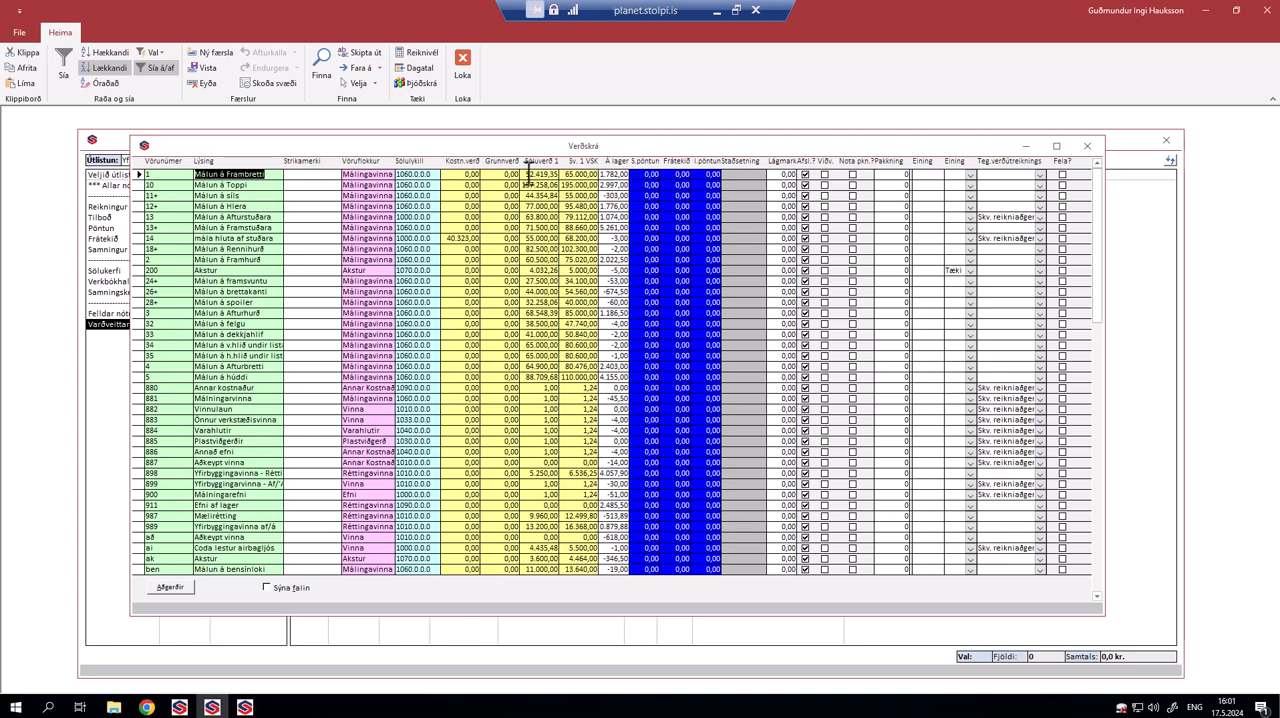
For Málun á Frambretti, try 100000 as Söluverð 1, and set the VAT-inclusive price (Sv. 1 VSK) to 1.000
click(525, 176)
key(Tab)
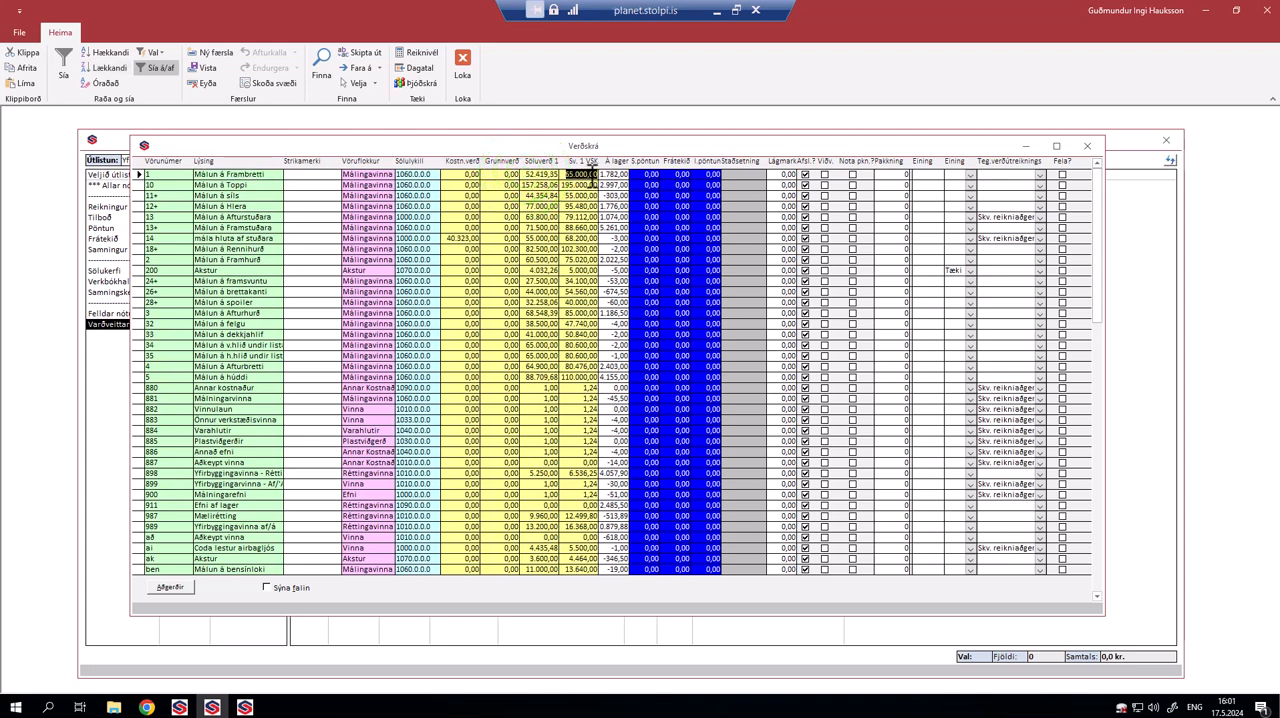
key(shift+Tab)
text(100000)
key(Tab)
text(1.00)
text(0)
key(Tab)
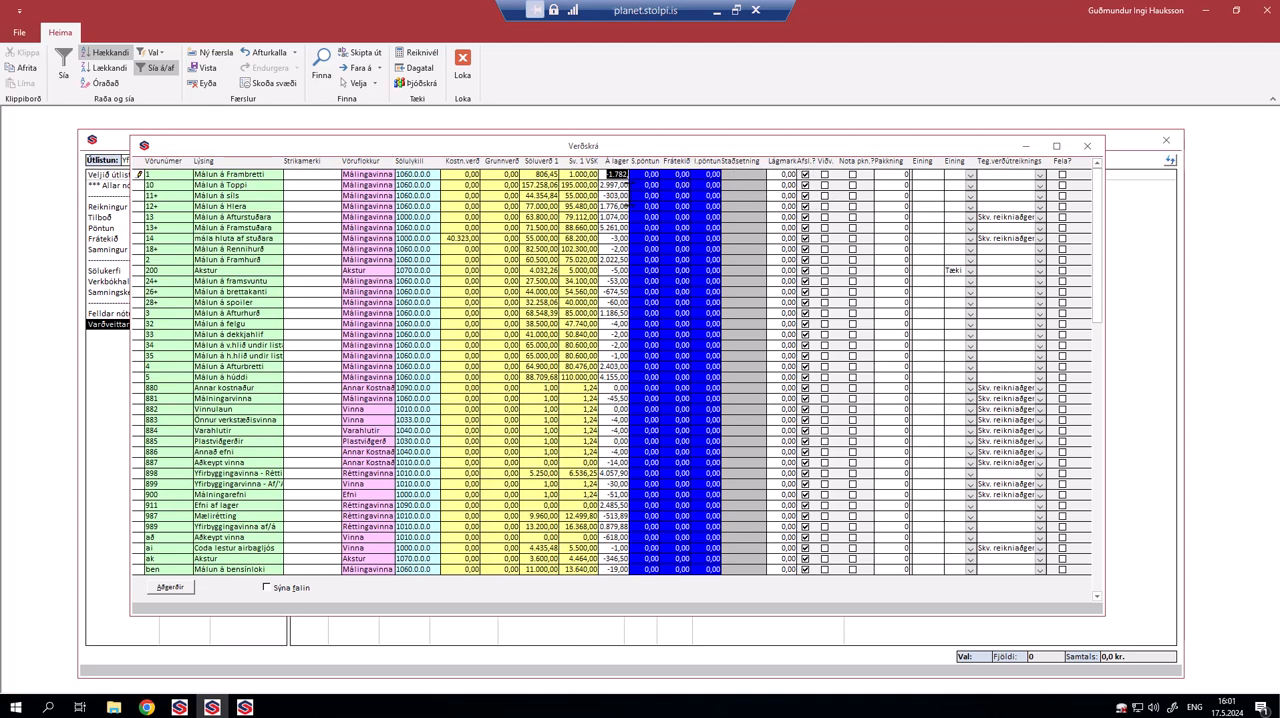
click(640, 176)
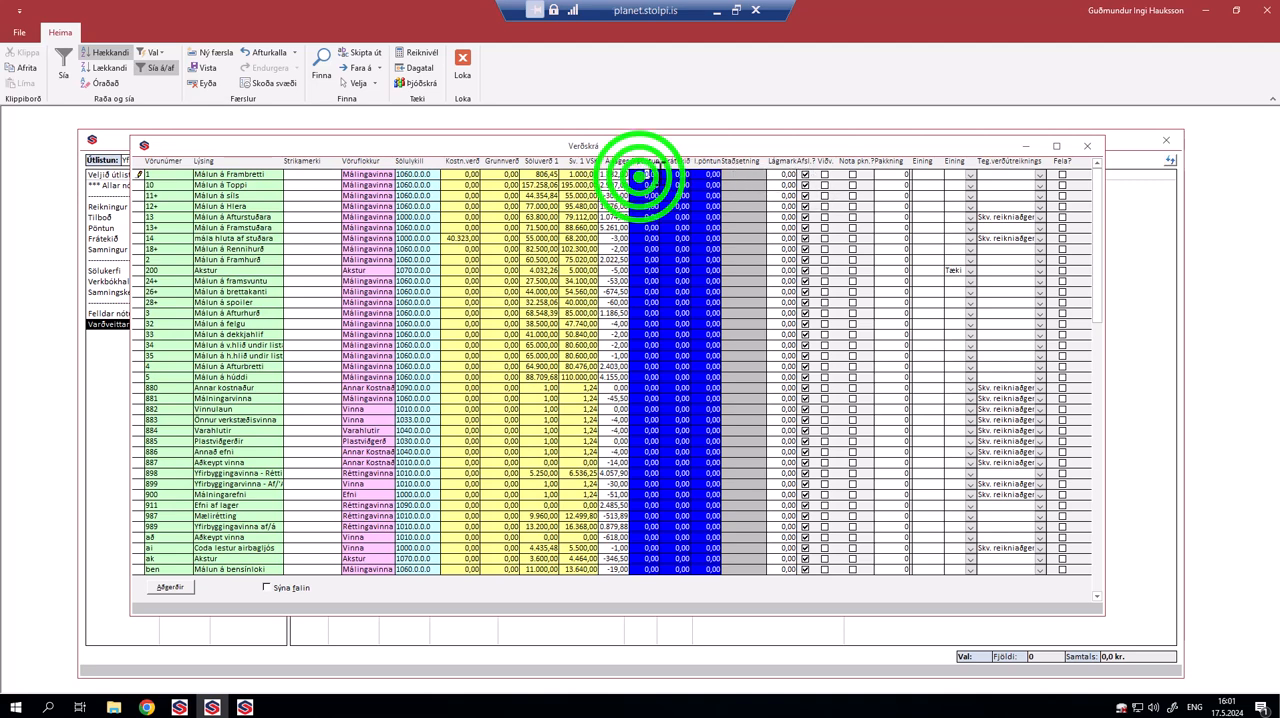
drag(206, 142, 271, 137)
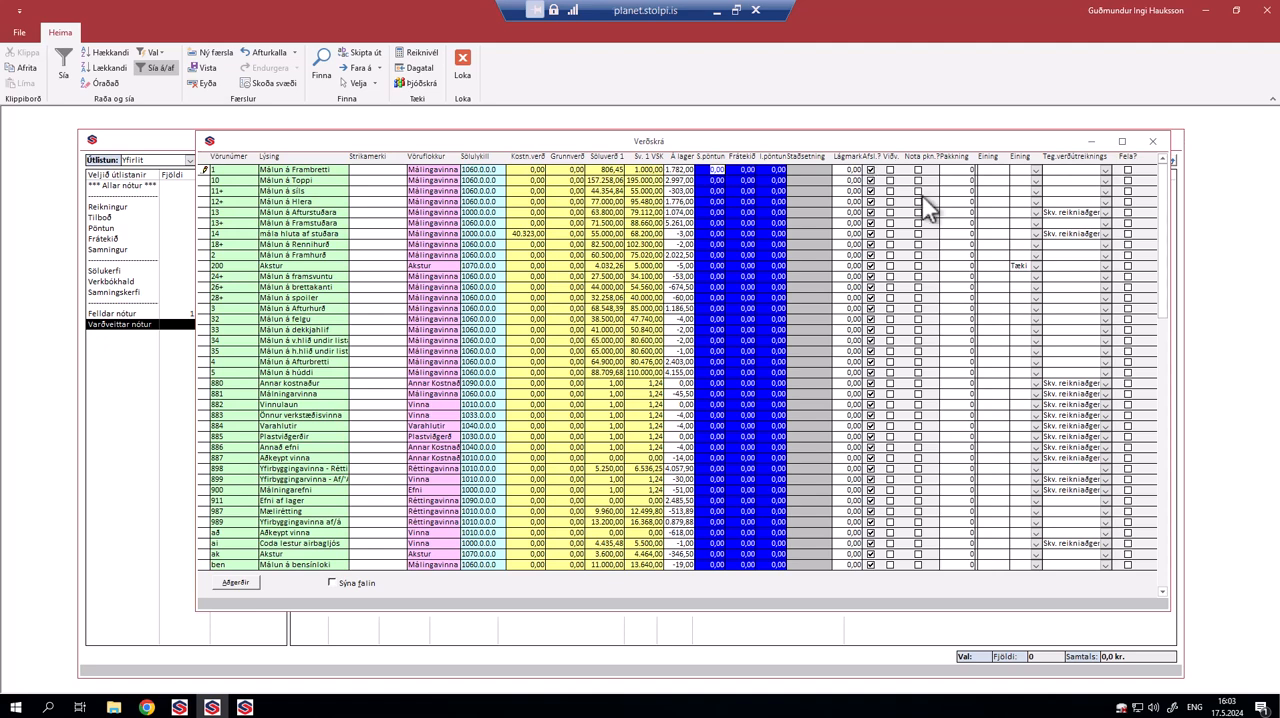
For Málun á Frambretti, toggle the discount option (Afsl.?) and try ggg as the unit (Eining), clearing it again
click(870, 170)
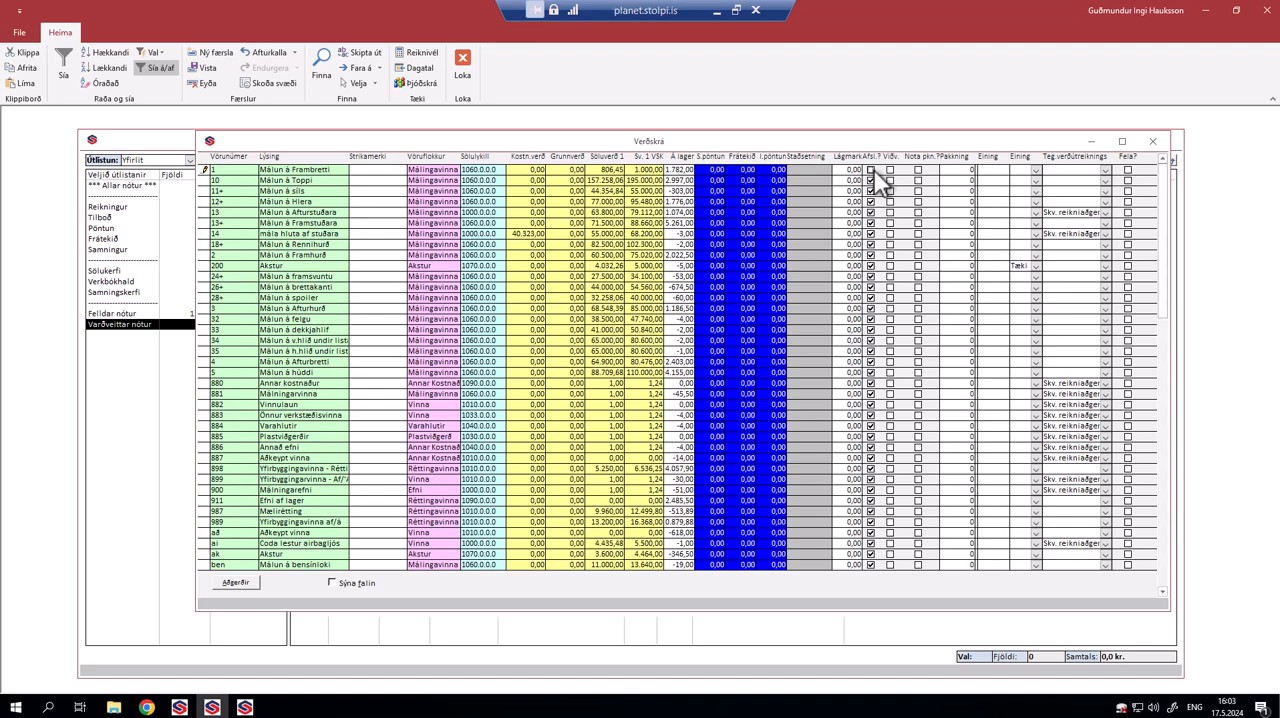
click(872, 171)
click(988, 172)
click(988, 172)
text(ggg)
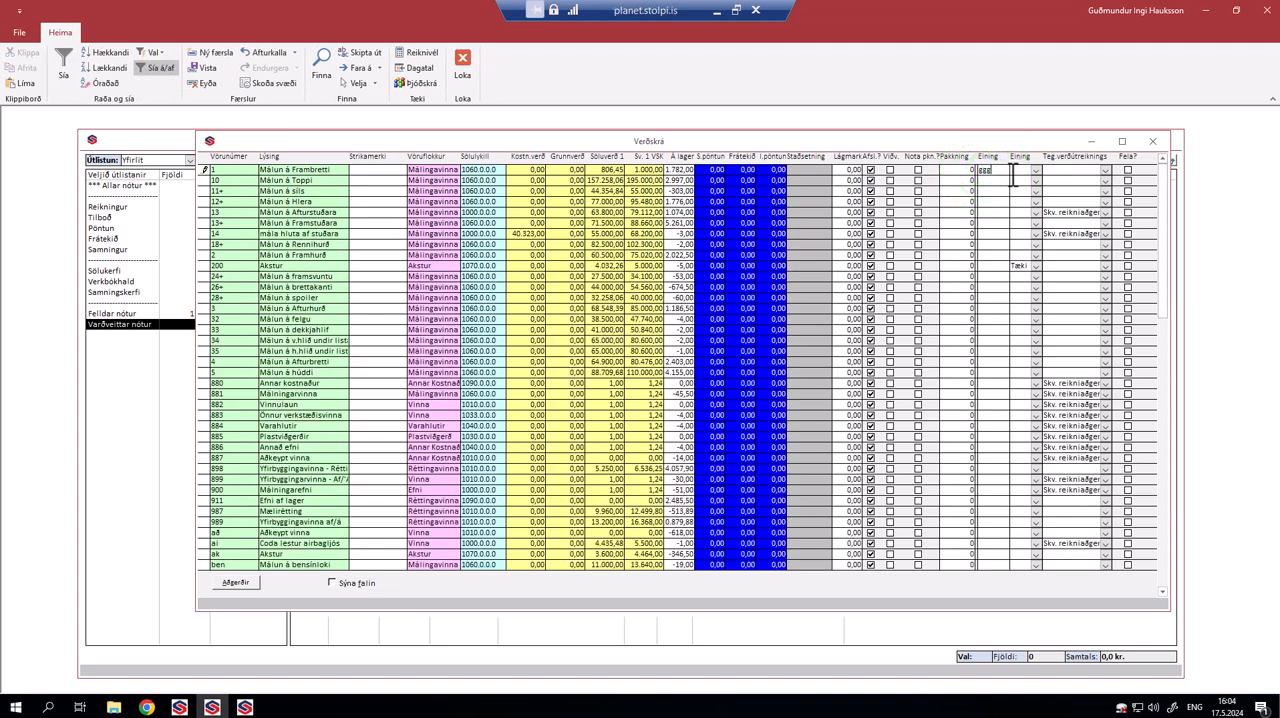
key(BackSpace)
key(BackSpace)
key(BackSpace)
Review the unit choices Efni, Vinna and Tæki for Málun á Frambretti, and clear the Tæki unit from Akstur, item 200
click(1036, 172)
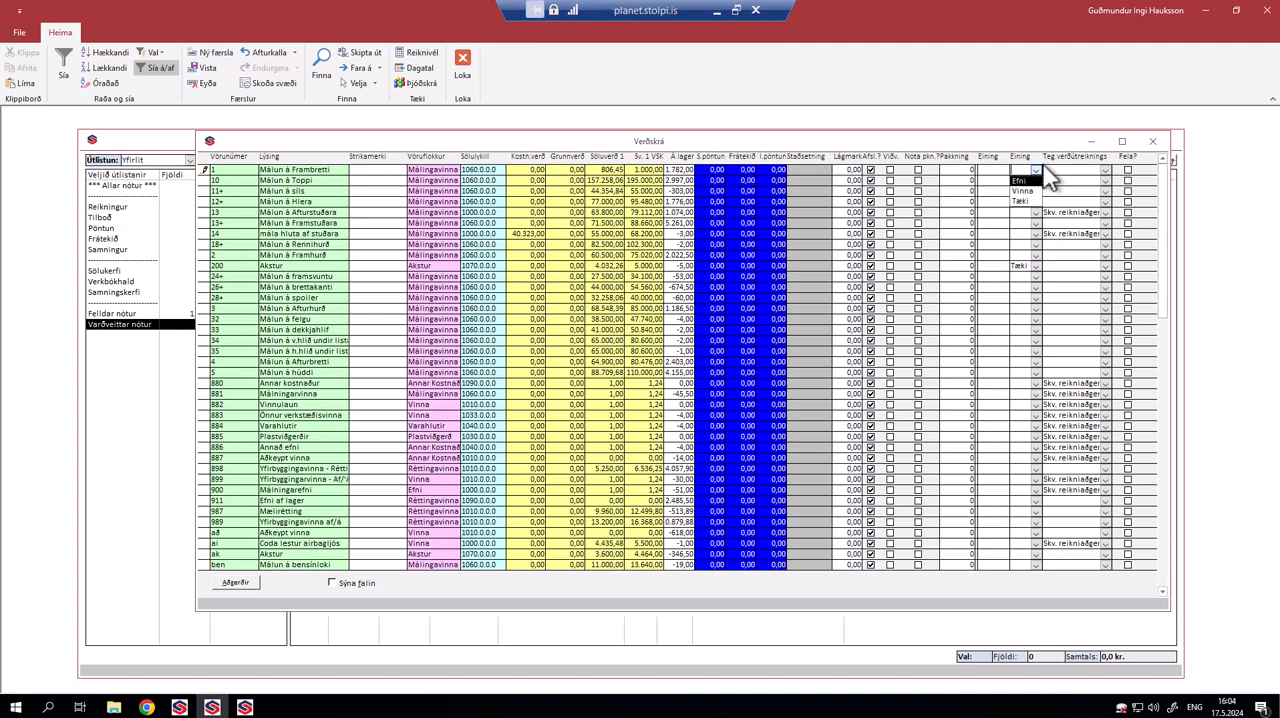
click(1036, 171)
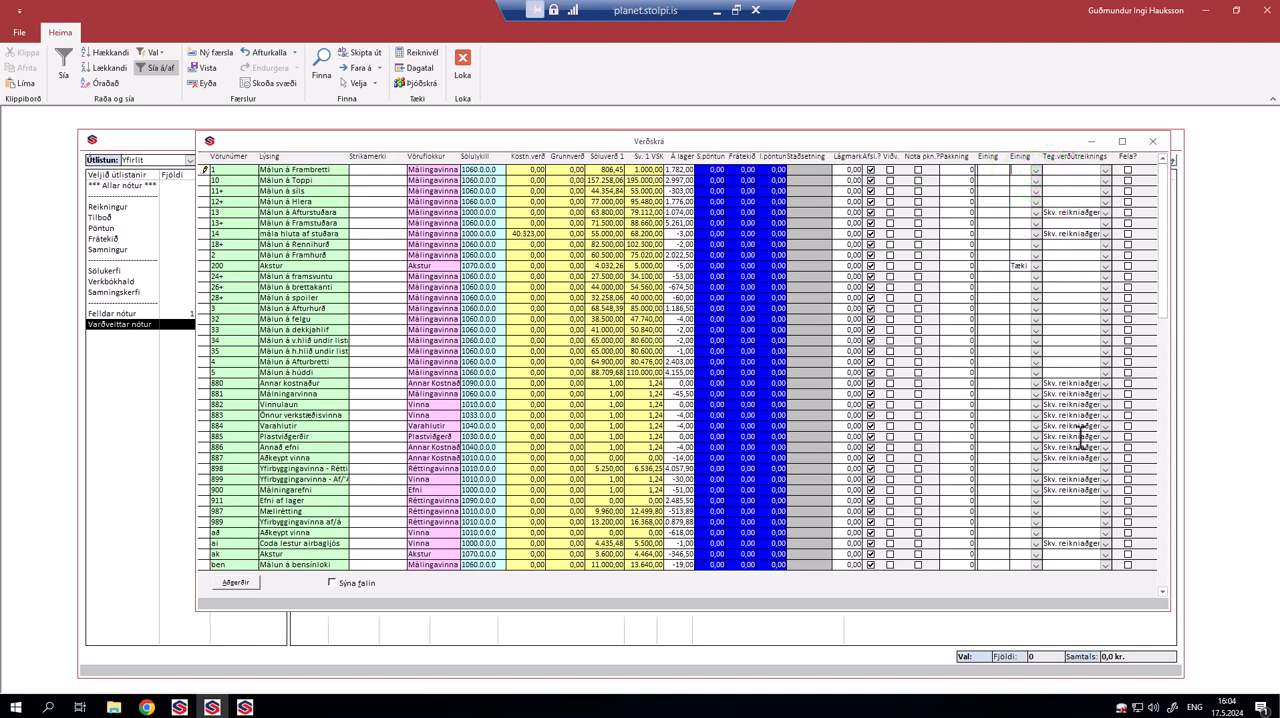
click(1036, 265)
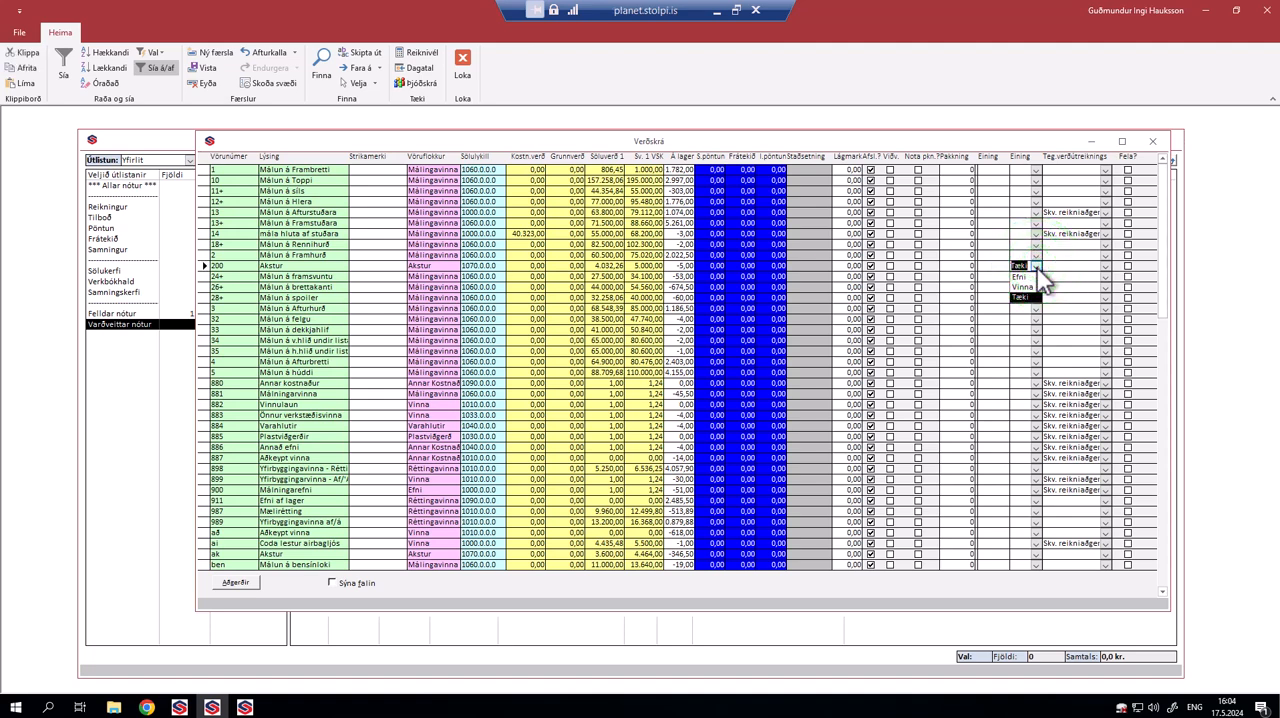
key(BackSpace)
click(1036, 262)
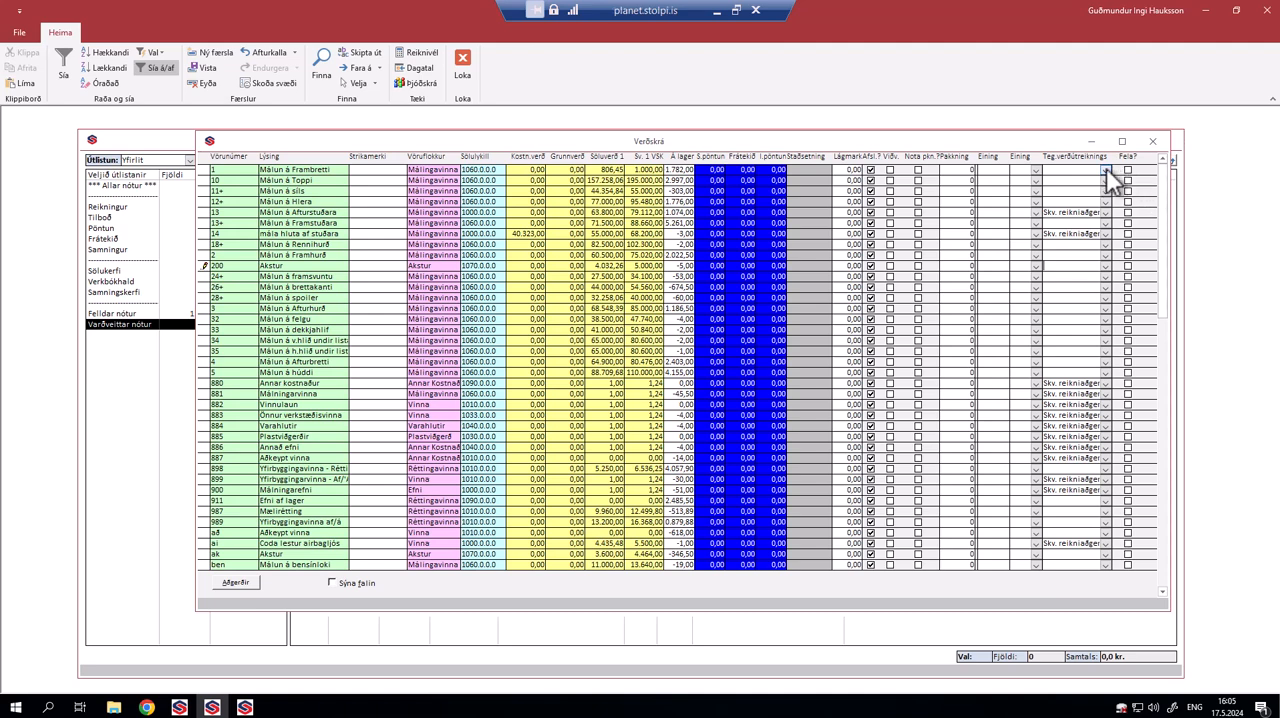
Review the price calculation types (Teg. verðútreiknings) available for Málun á Frambretti and close the price list
click(1106, 170)
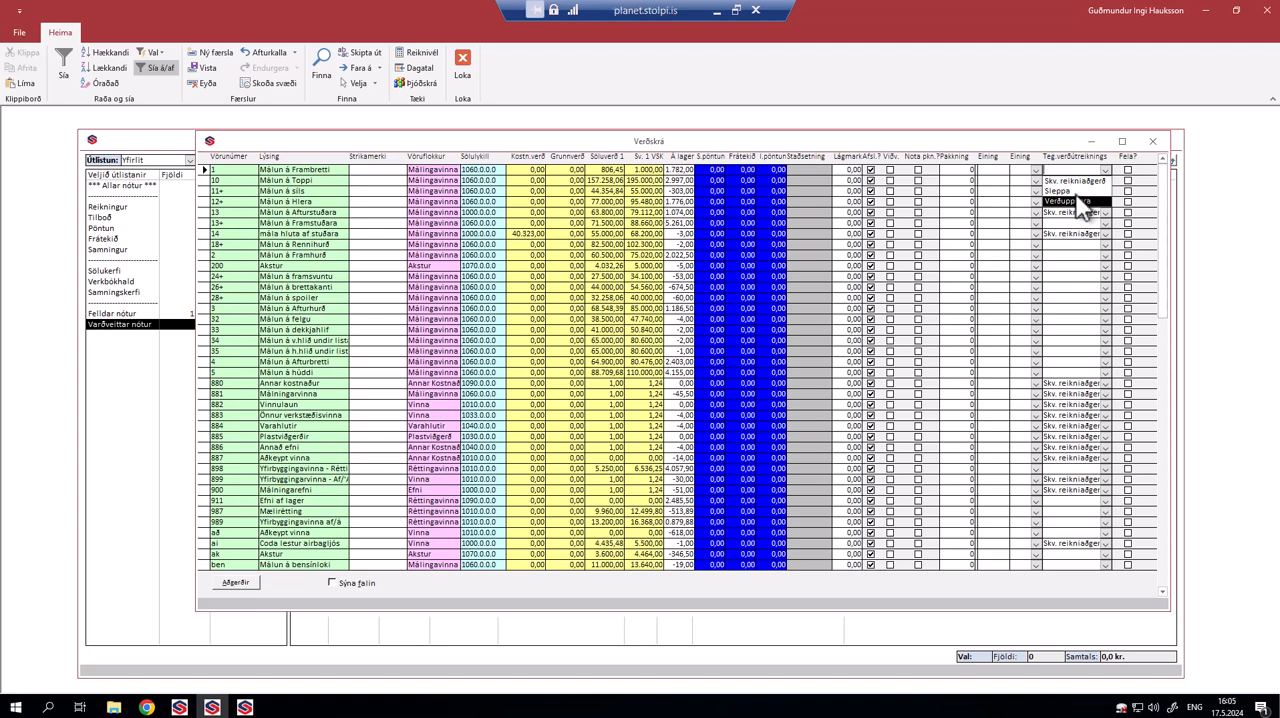
click(1080, 202)
click(1050, 138)
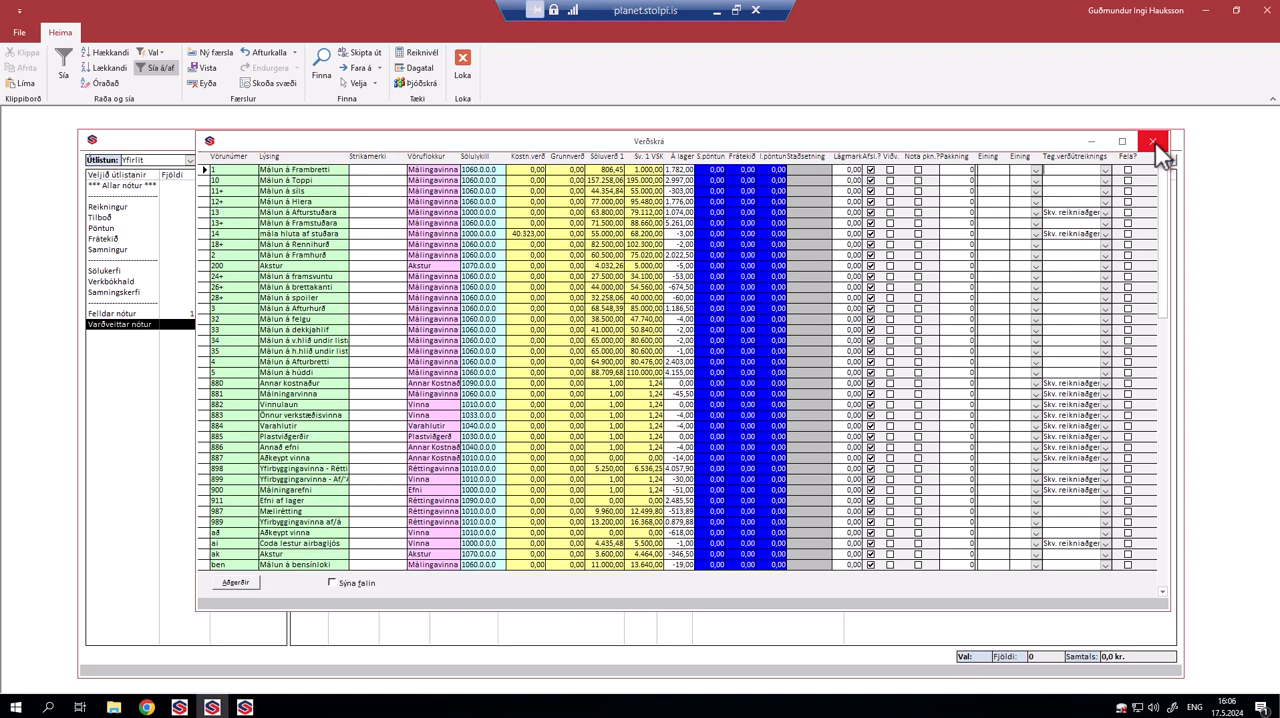
click(1155, 144)
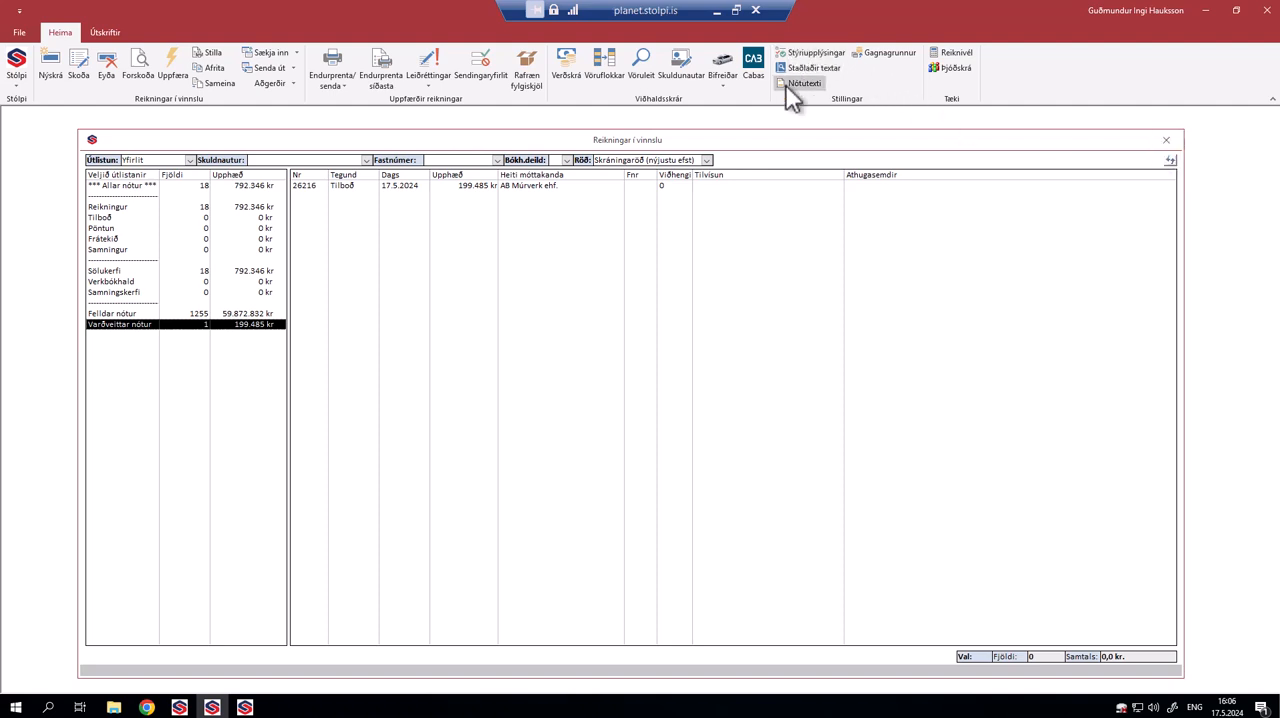
Open the product groups (Vöruflokkar), enlarge the window to show every group, examine Málingavinna and close the window
click(604, 64)
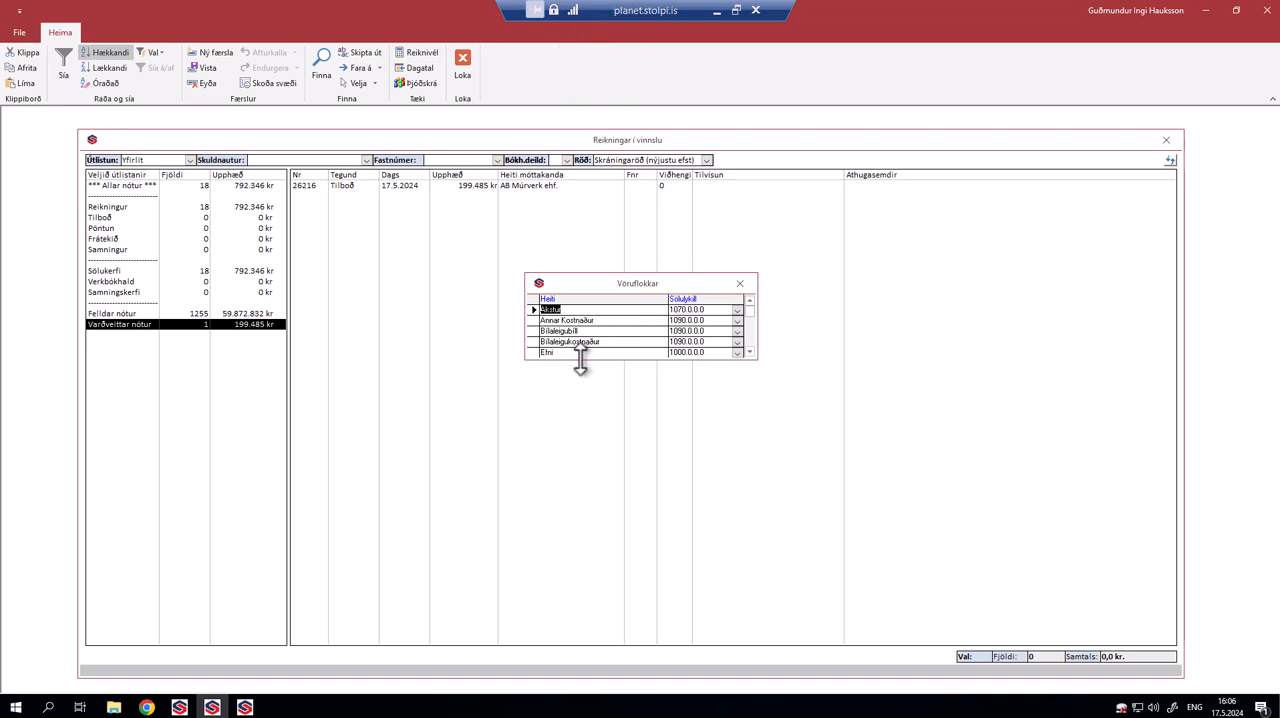
drag(581, 358, 591, 512)
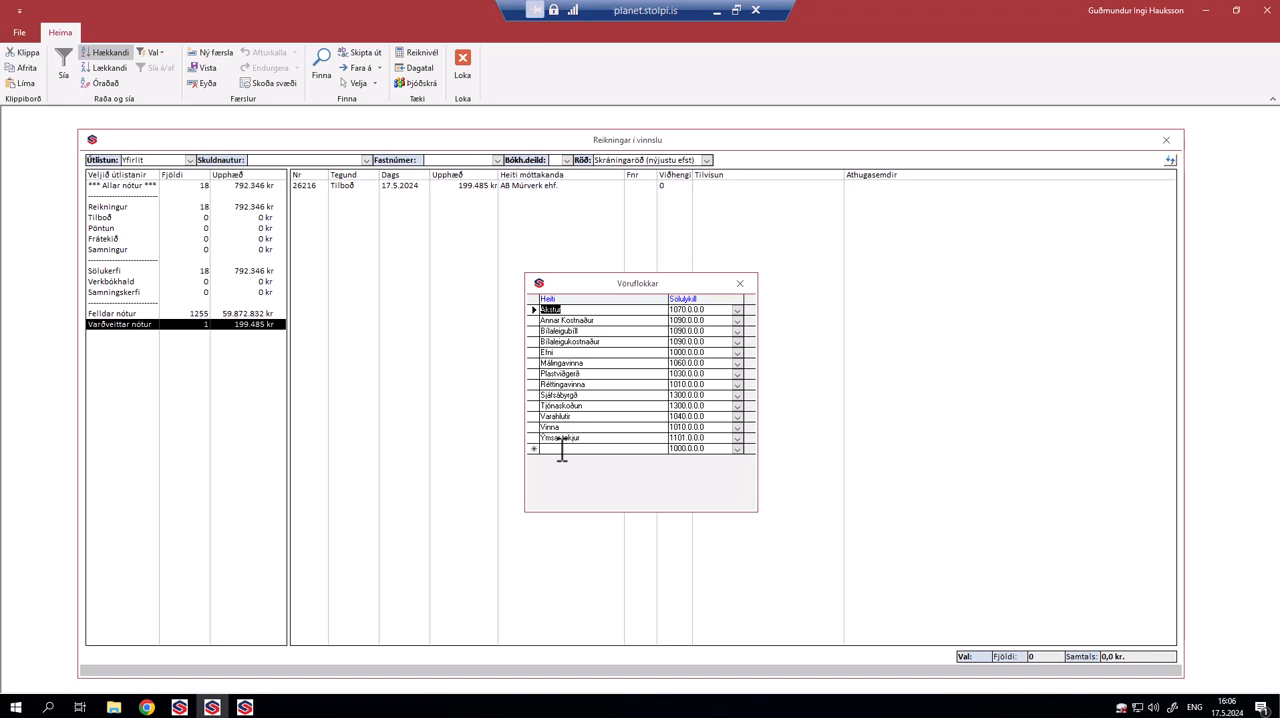
double_click(589, 364)
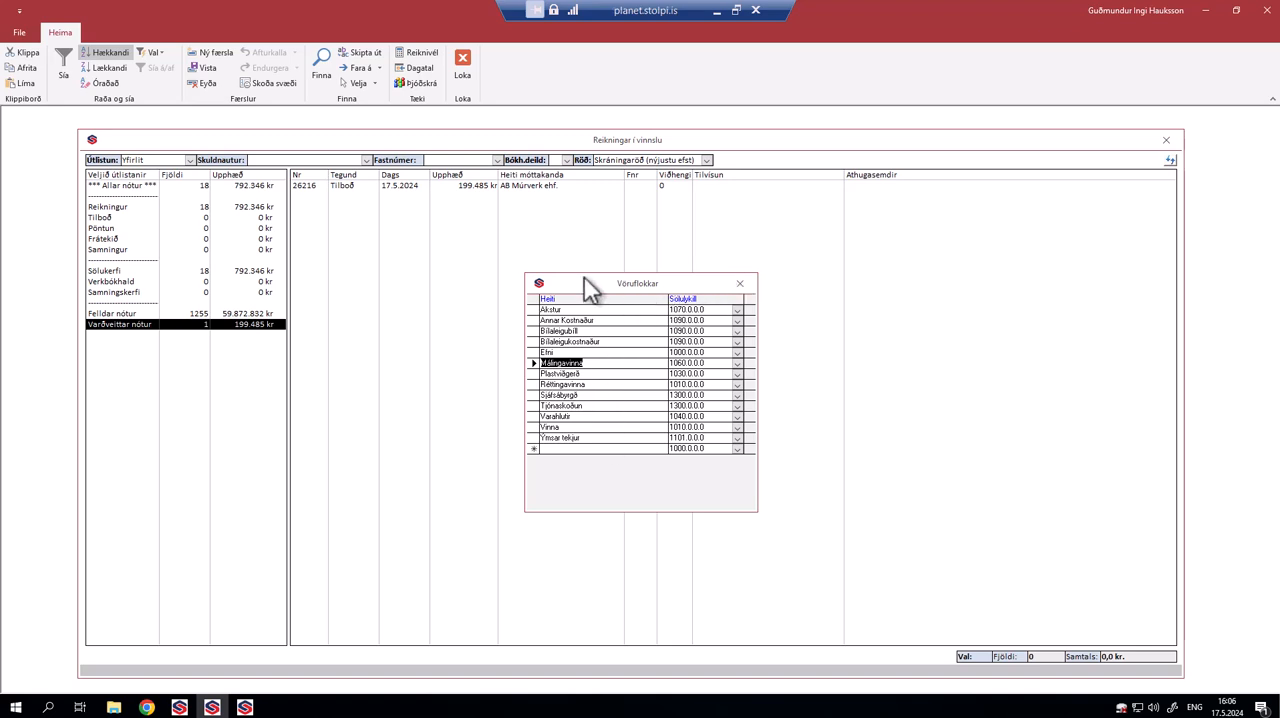
click(740, 283)
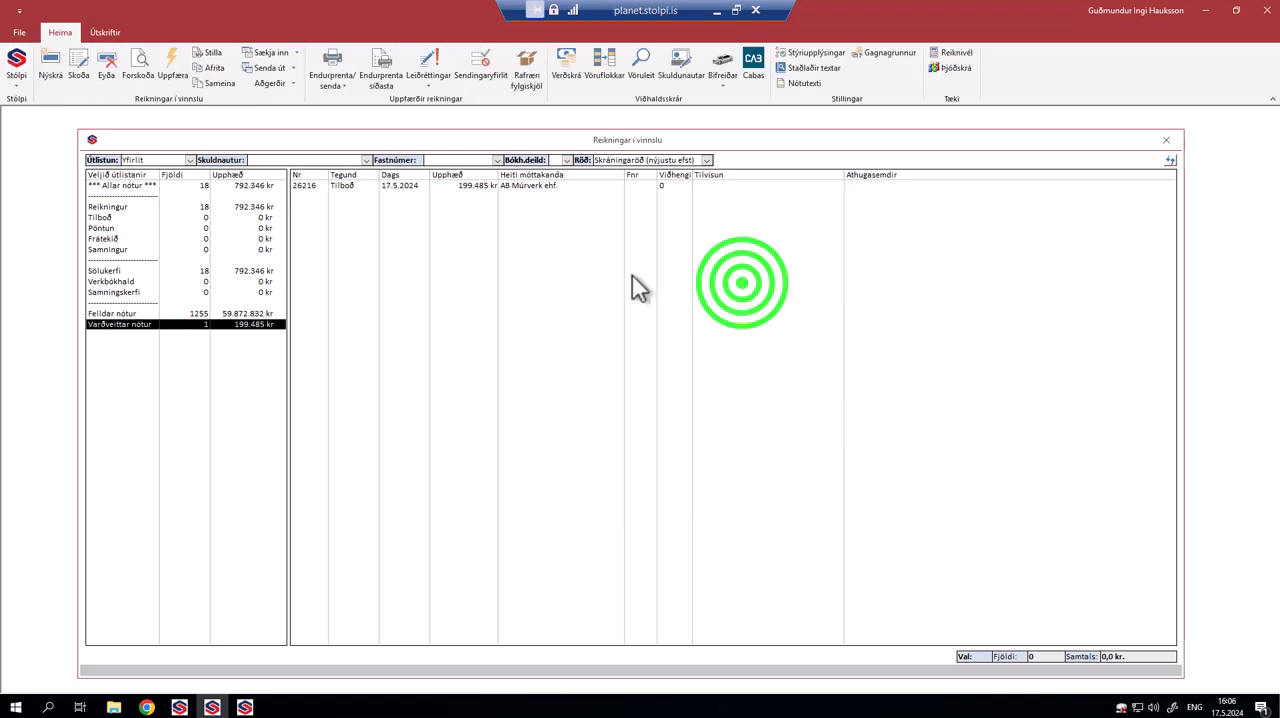
Reopen the price list (Verðskrá), look through its items and their assigned product groups, and close it
click(568, 62)
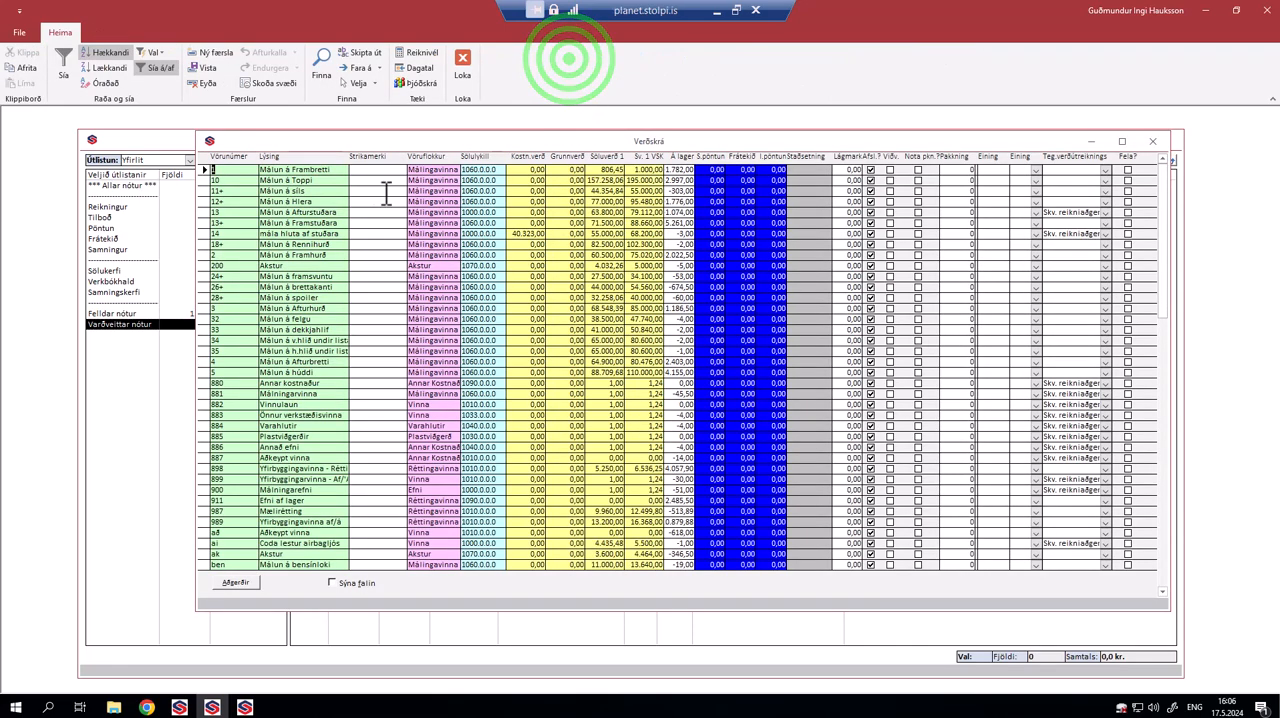
scroll(416, 400, down, 7)
scroll(413, 515, down, 7)
scroll(610, 375, down, 3)
scroll(376, 410, down, 5)
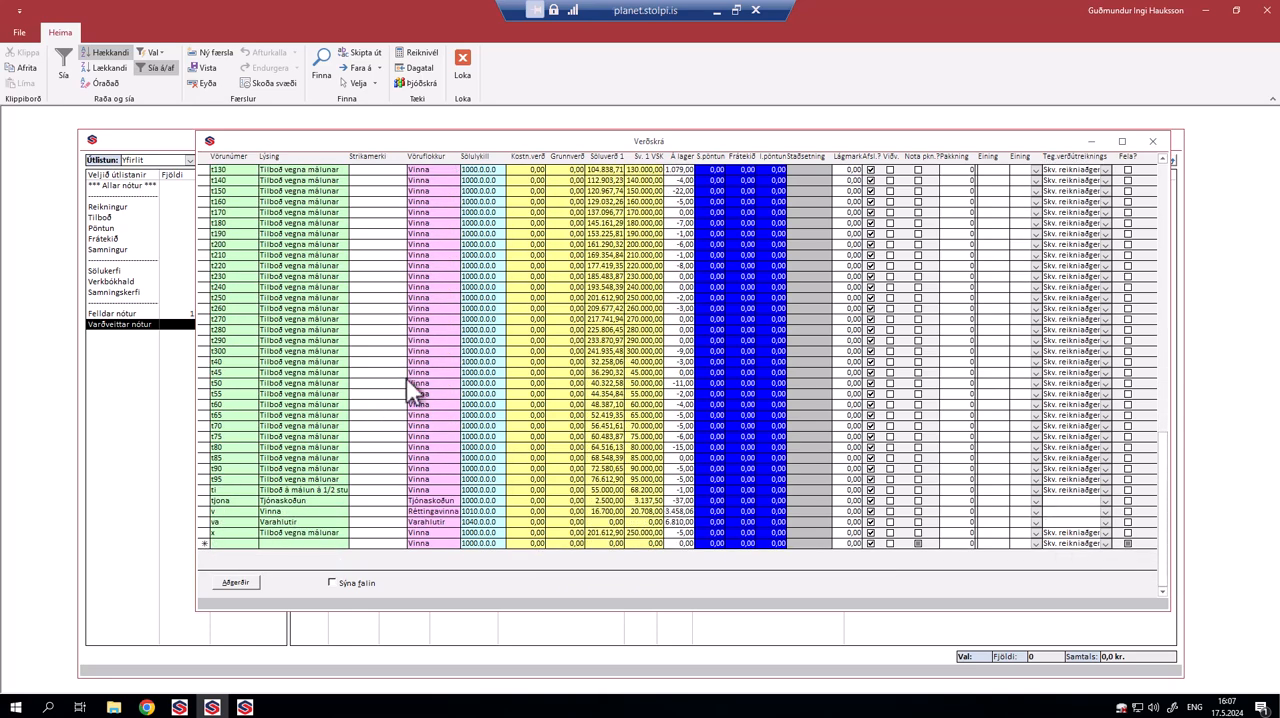
scroll(406, 377, up, 10)
scroll(408, 377, up, 10)
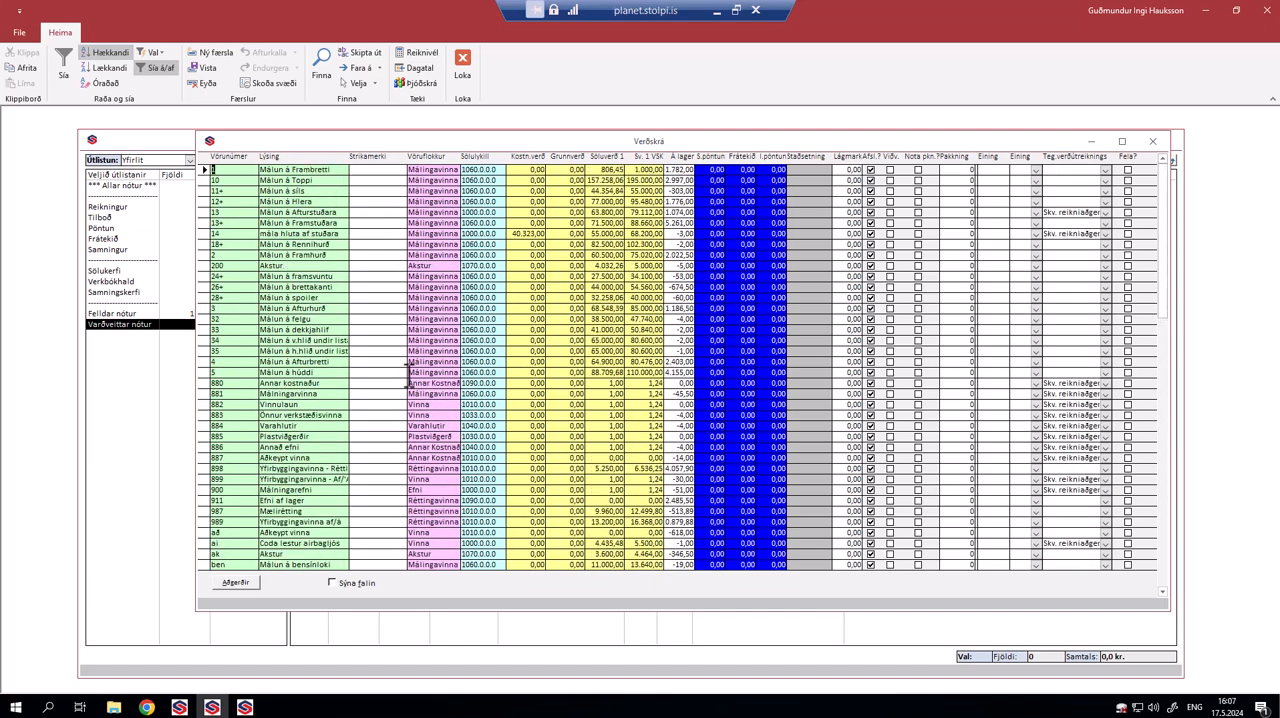
scroll(378, 378, down, 3)
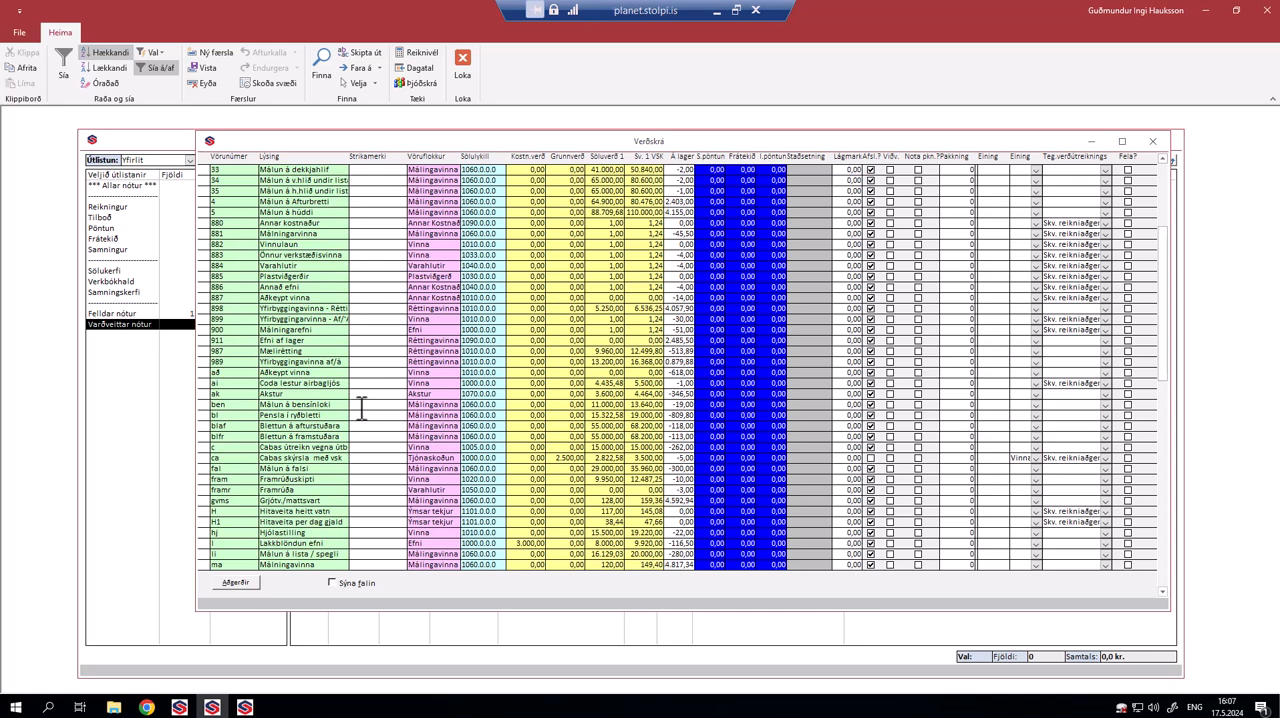
scroll(340, 415, down, 4)
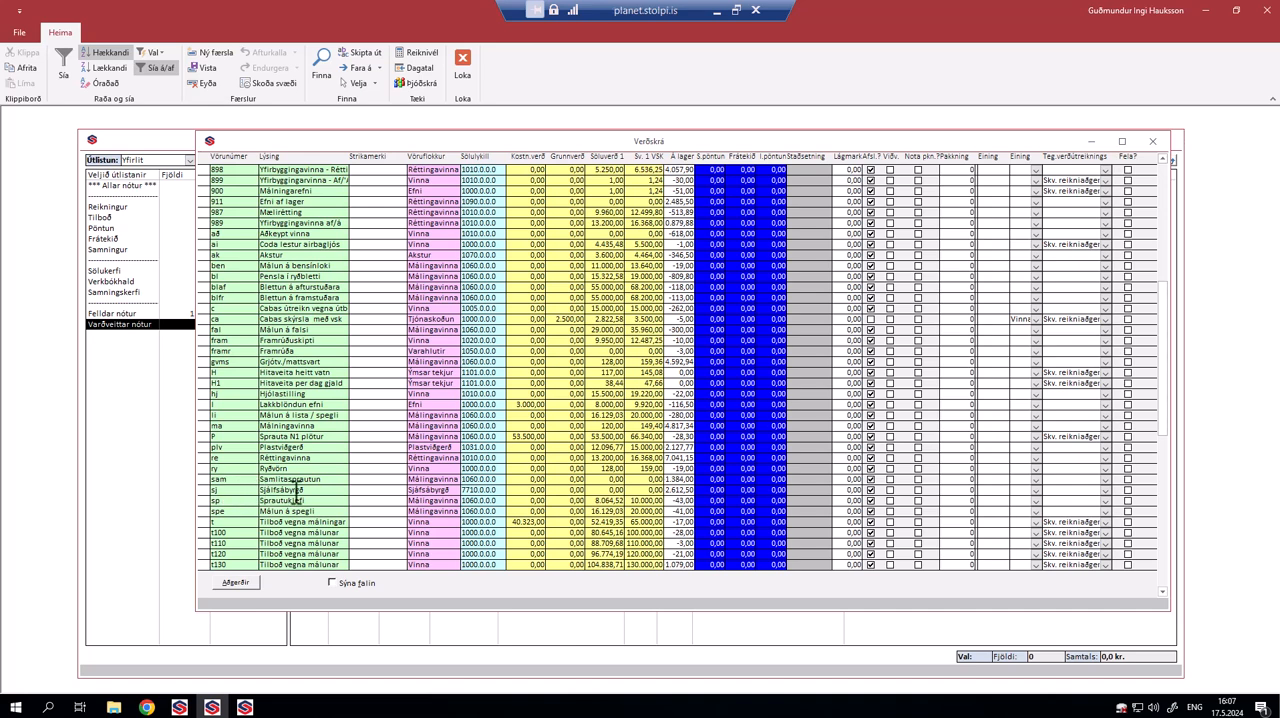
click(1153, 141)
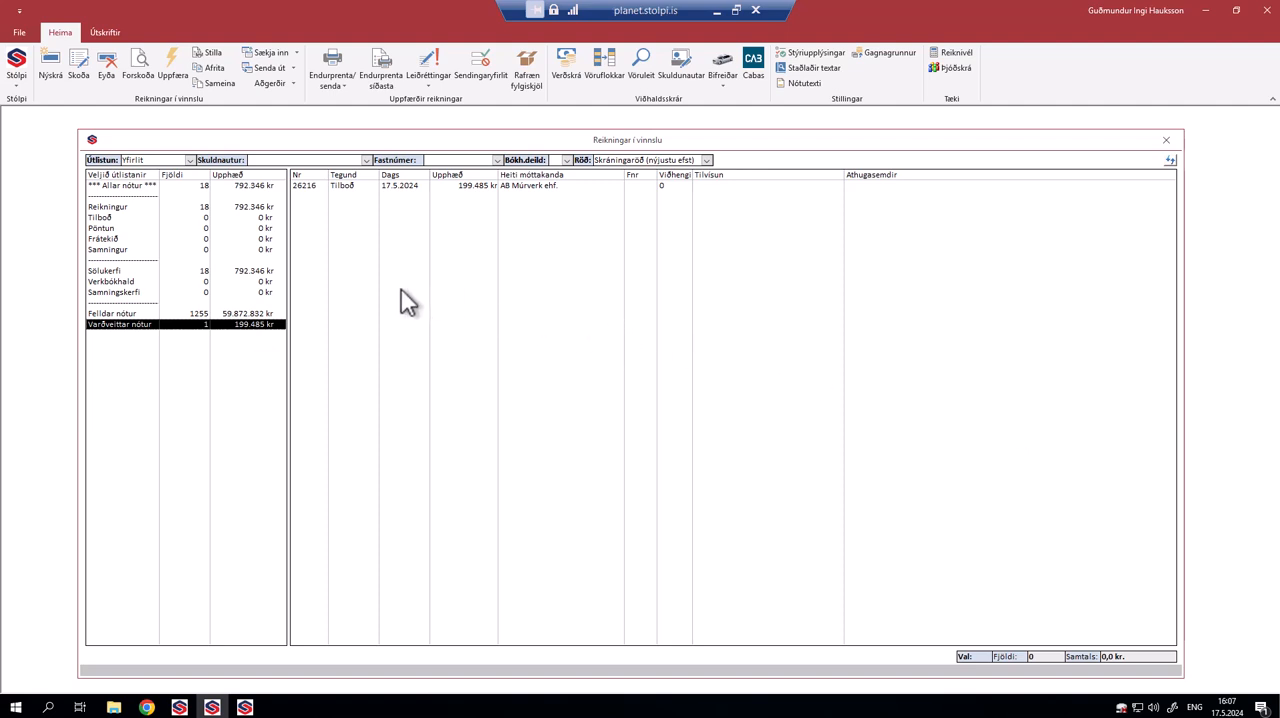
From the Reikningur list, create a new invoice for a VOLKSWAGEN GOLF chosen in the vehicle (Bifreið) list, and close it
click(208, 208)
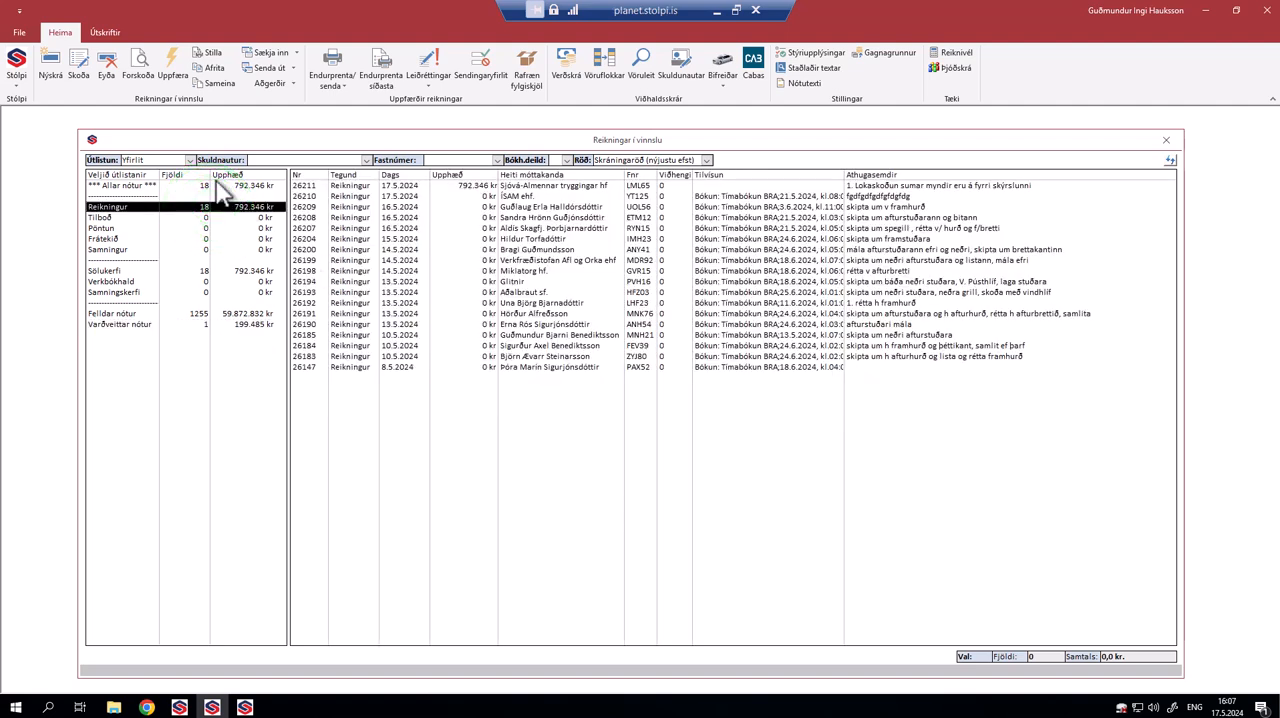
click(50, 63)
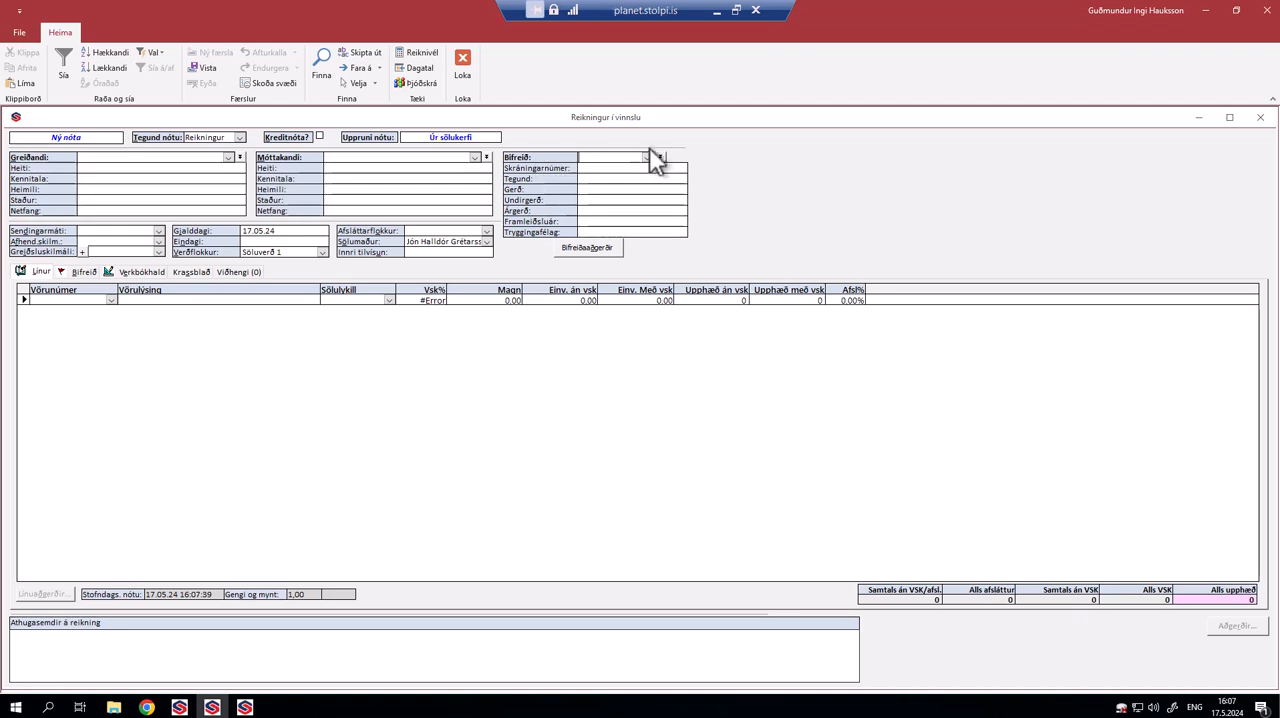
click(648, 157)
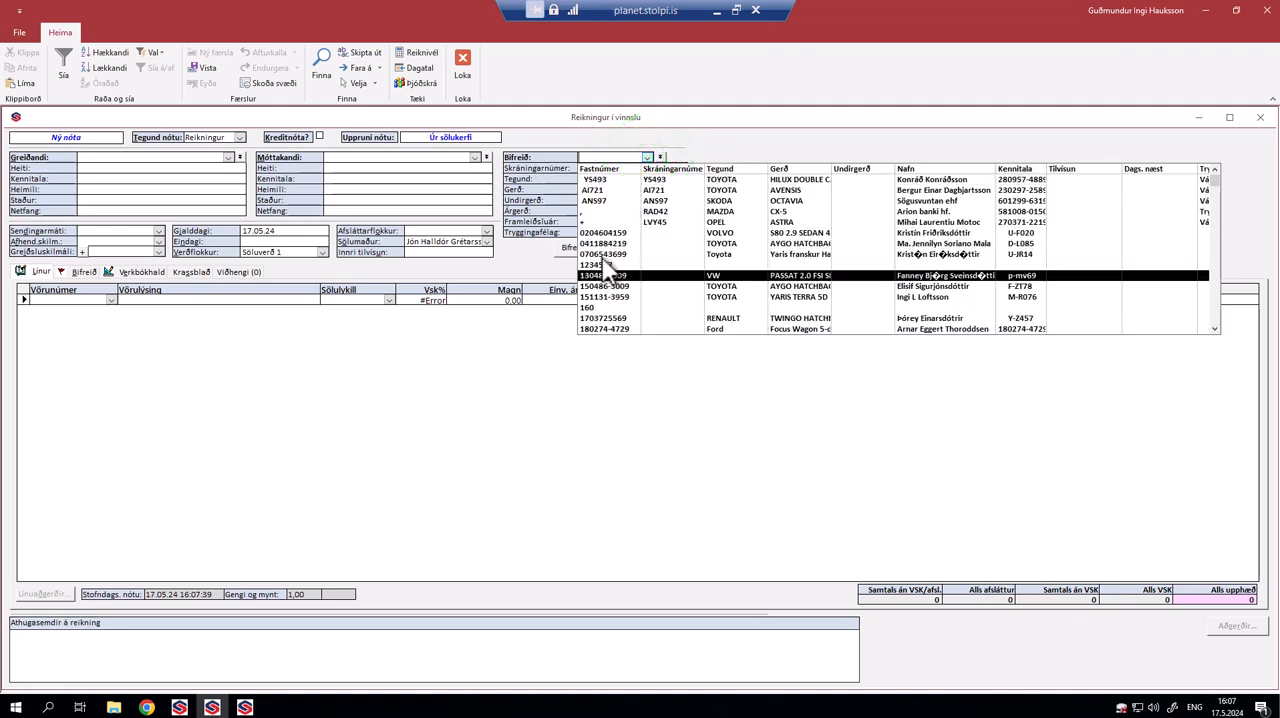
scroll(615, 245, down, 10)
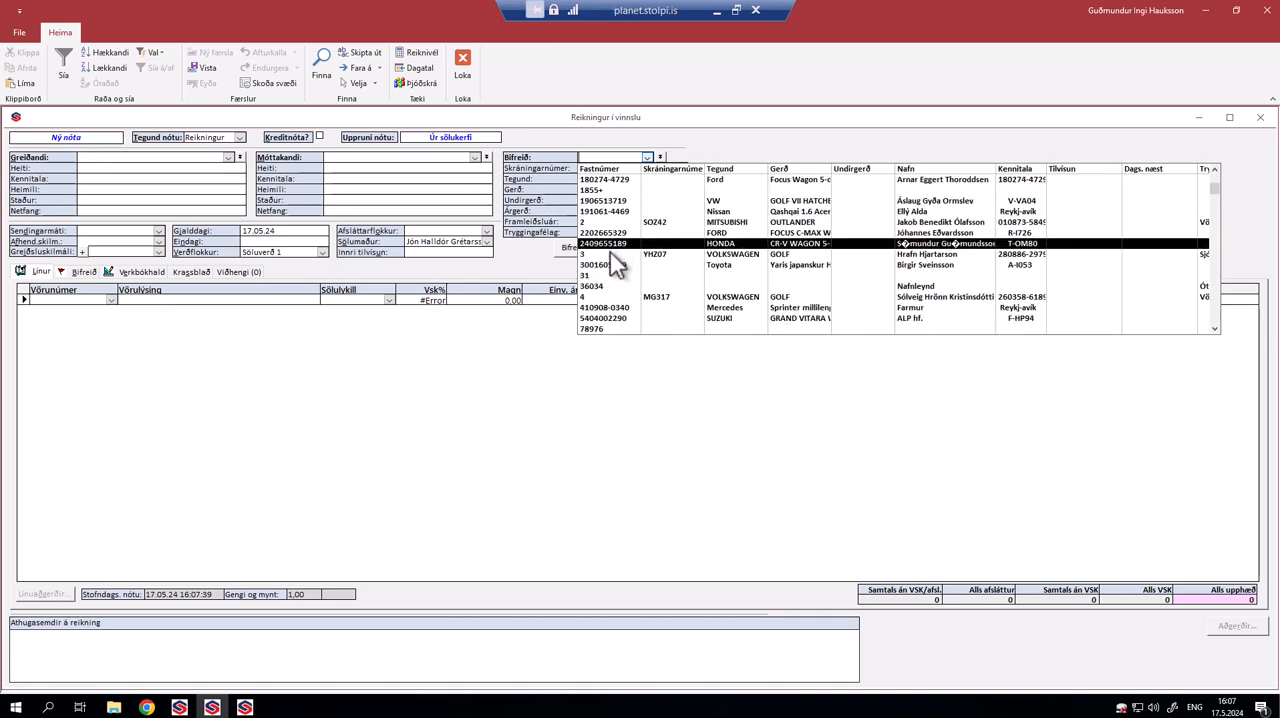
scroll(611, 253, down, 6)
scroll(600, 238, up, 5)
scroll(618, 218, up, 6)
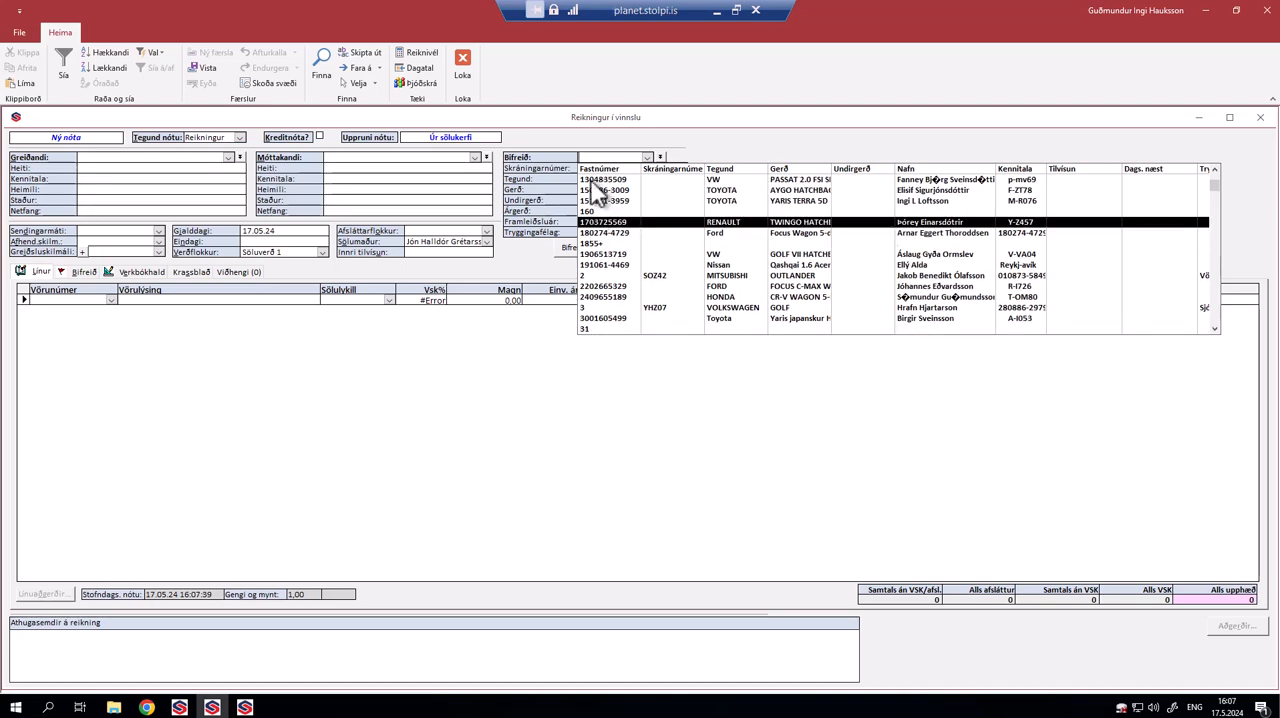
scroll(610, 230, down, 8)
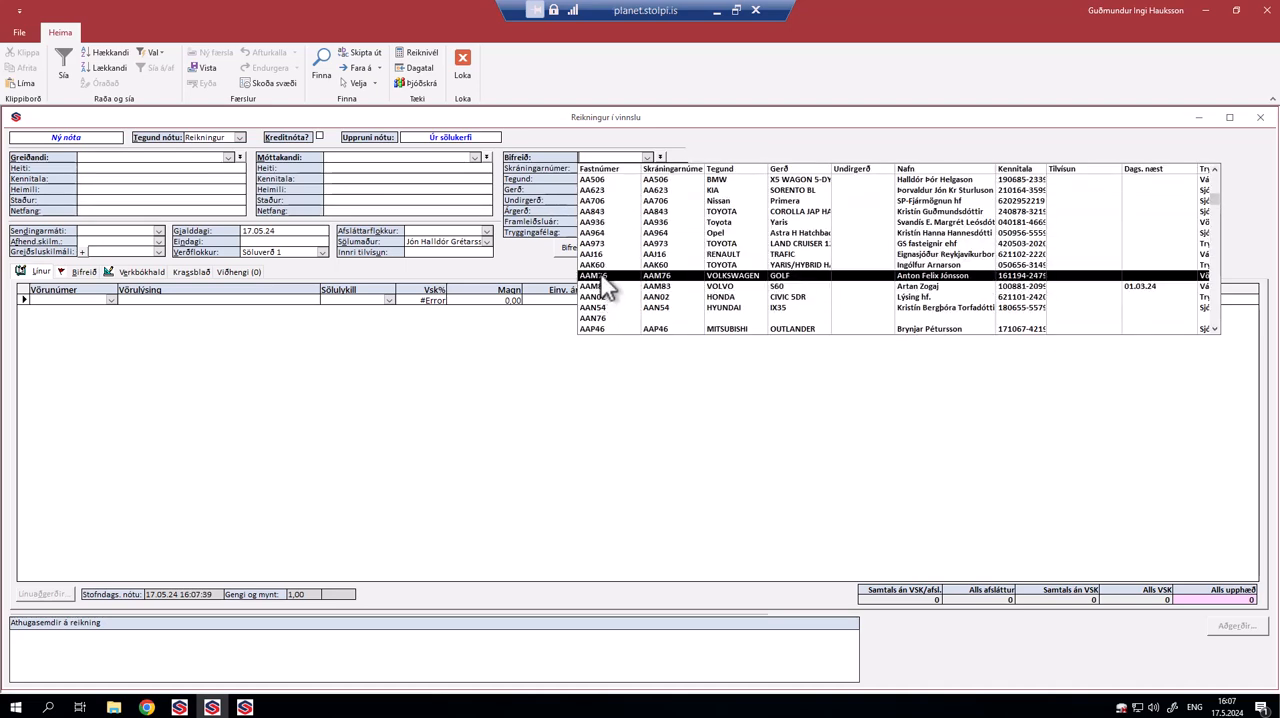
click(601, 275)
click(737, 349)
click(737, 349)
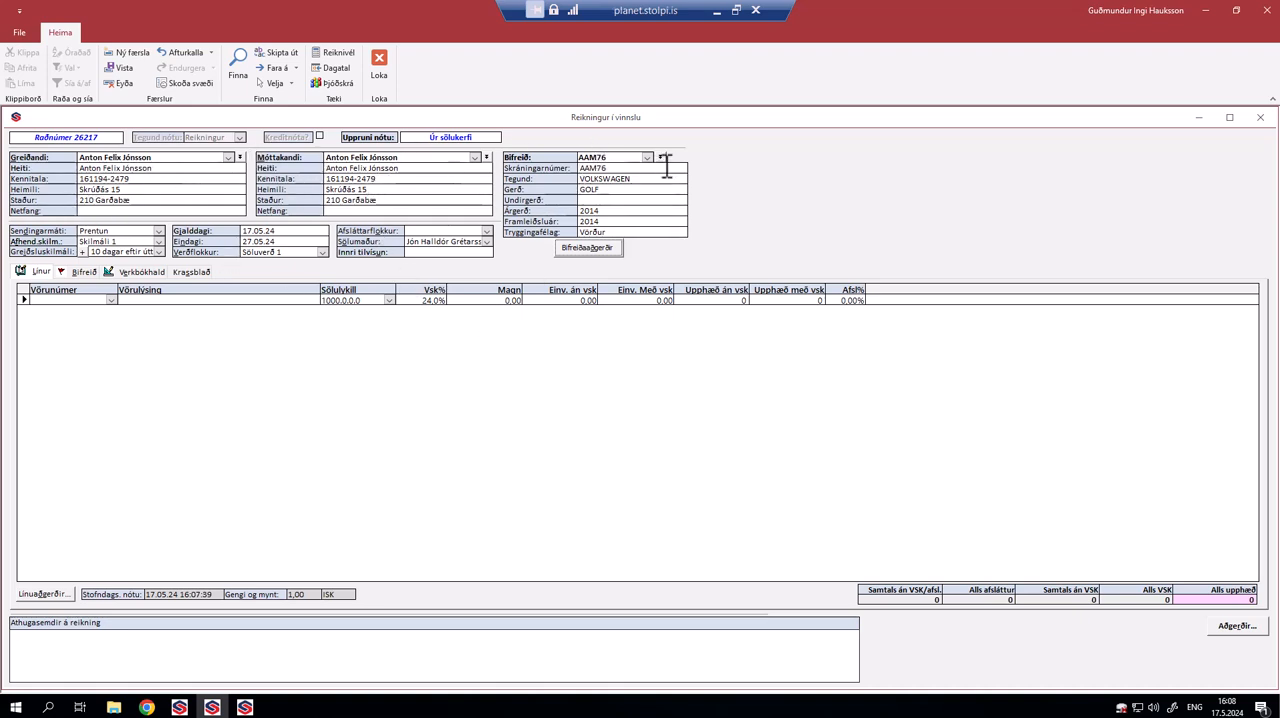
click(1260, 118)
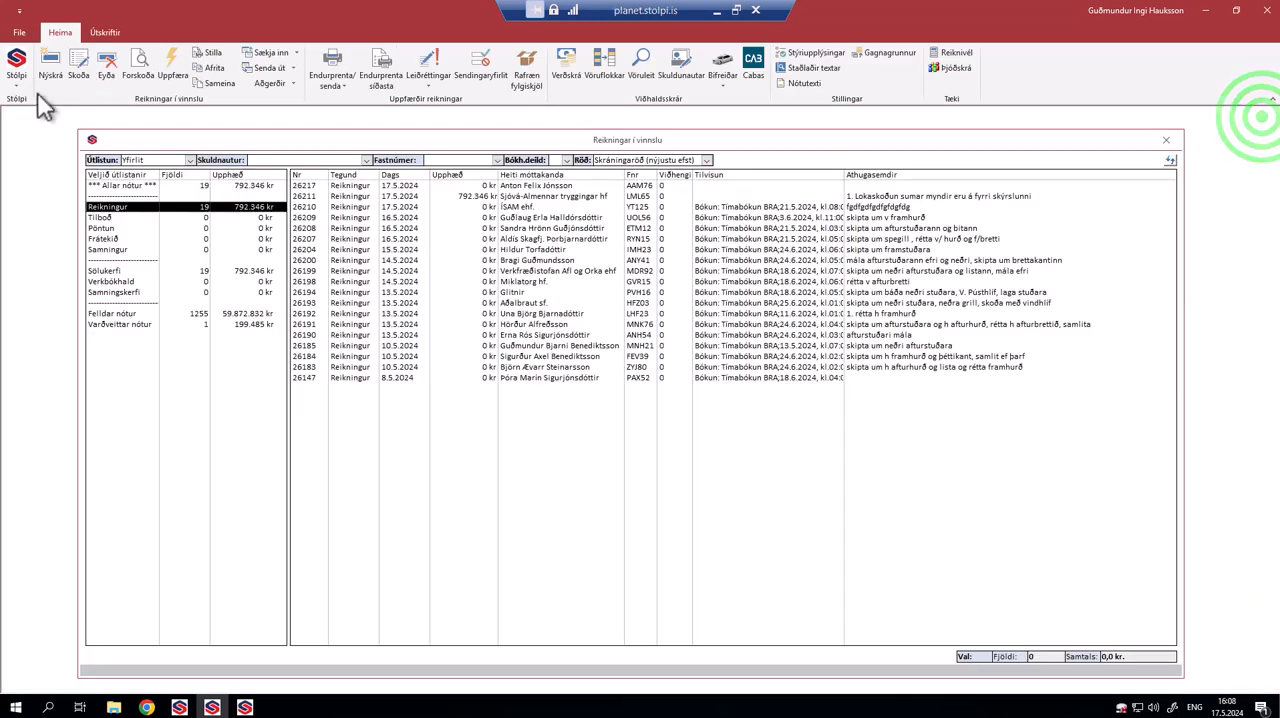
Start another new invoice with gdfgdfgdfgdfg as payer (Greiðandi), and agree to create it as a new debtor
click(45, 70)
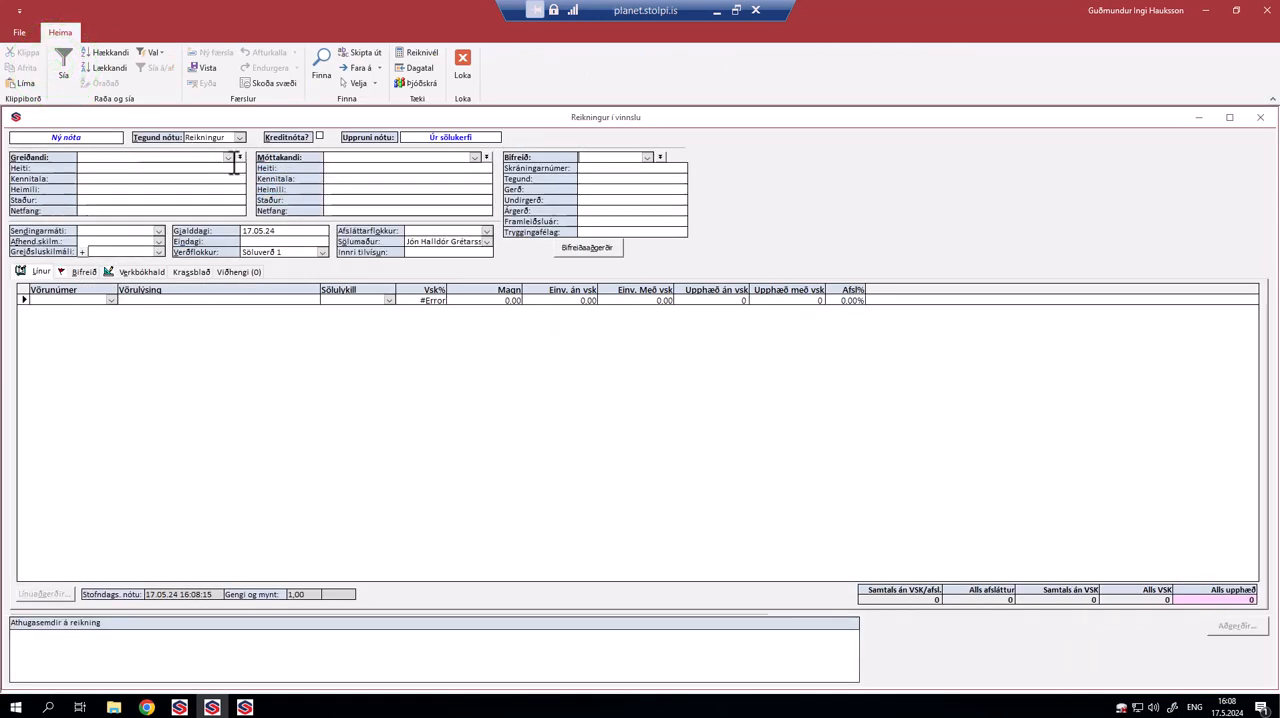
click(214, 160)
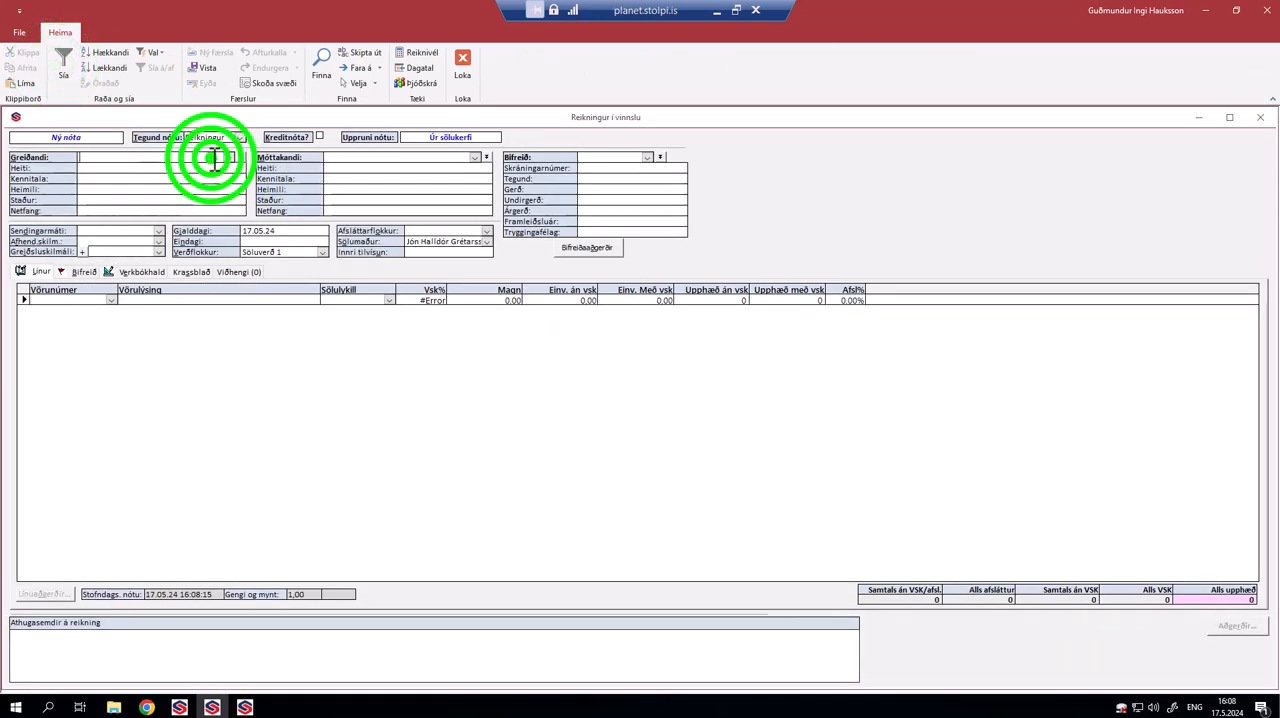
text(gdfgdfgdfgdfg)
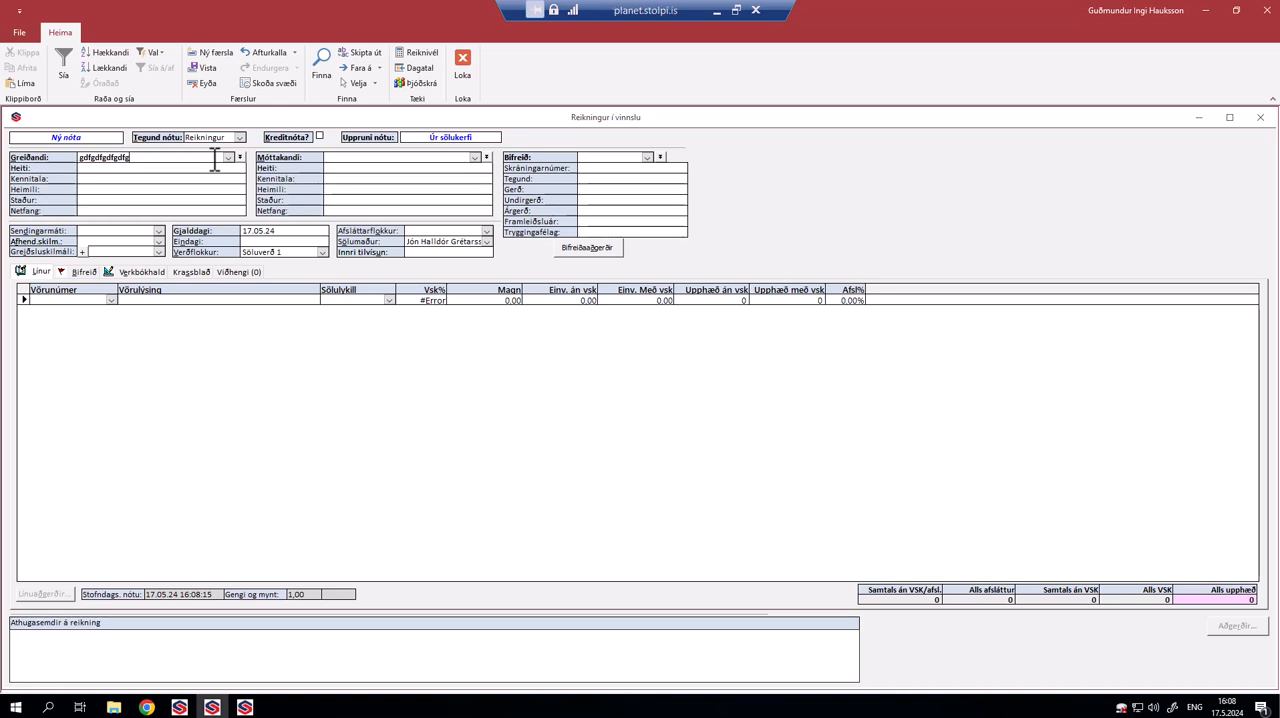
key(Return)
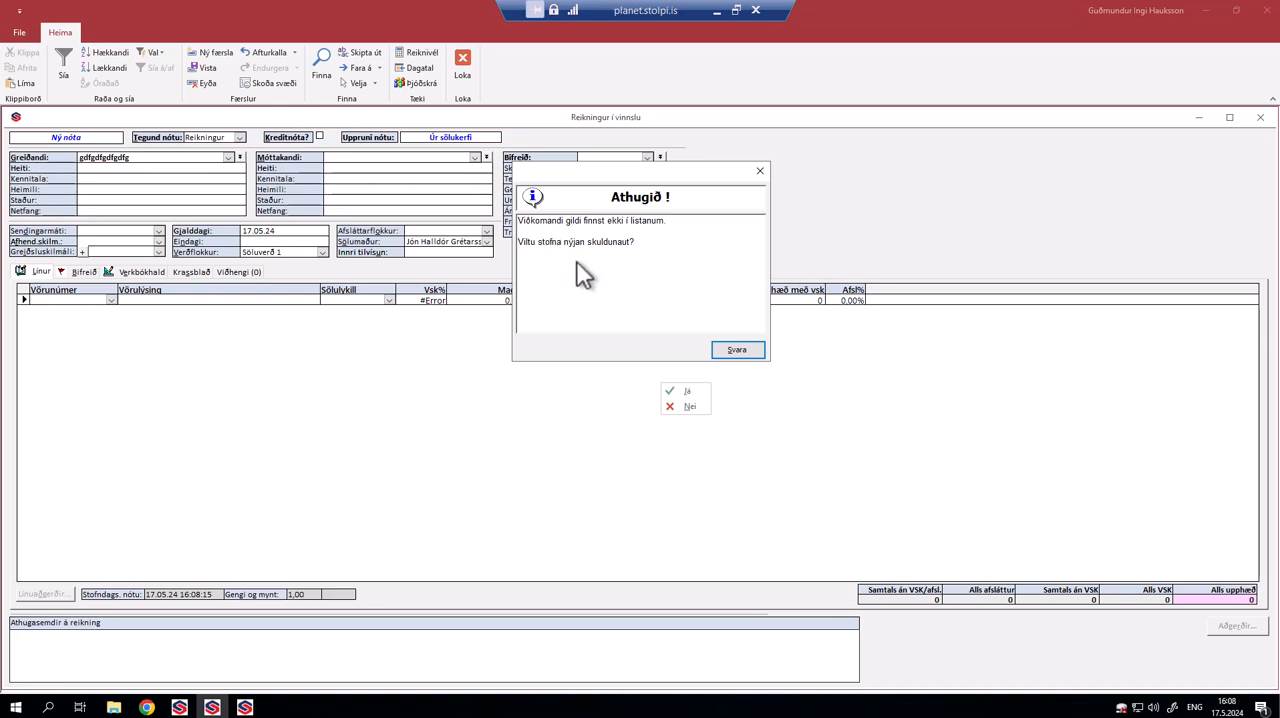
click(690, 391)
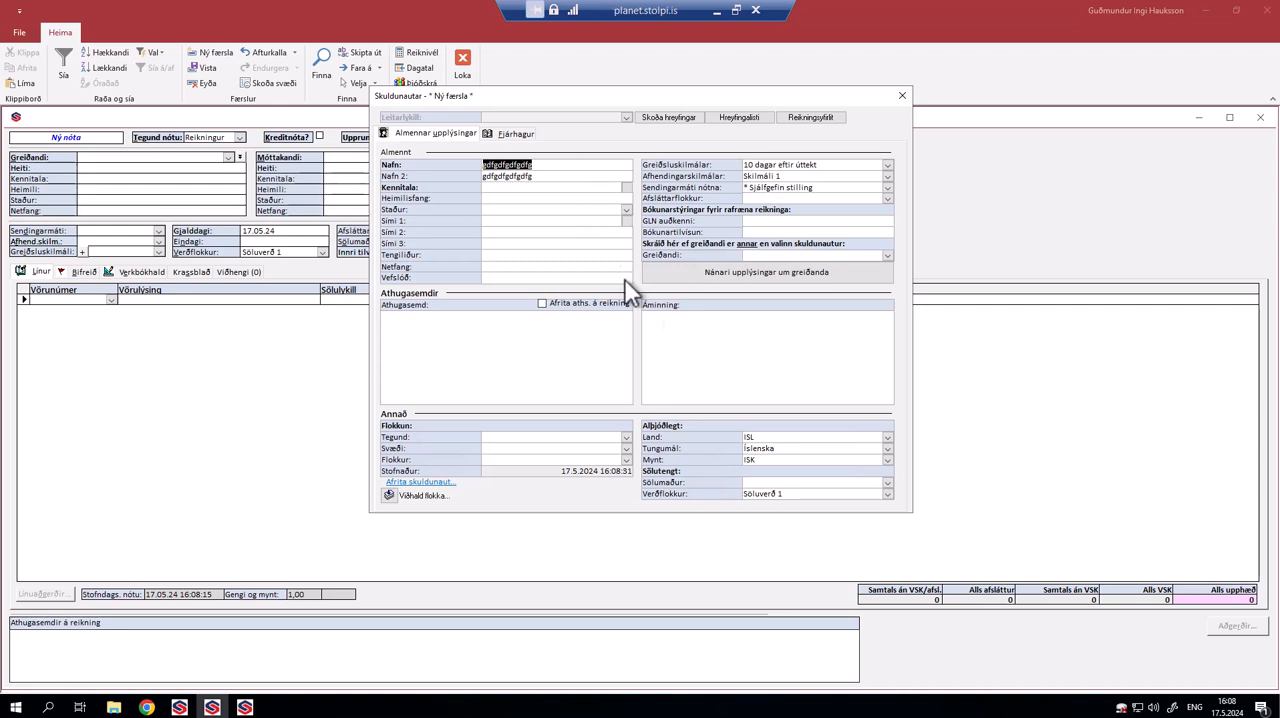
Enter the new debtor's ID number (Kennitala), close the debtor card and select gdfgdfgdfgdfg as the invoice's payer
click(485, 190)
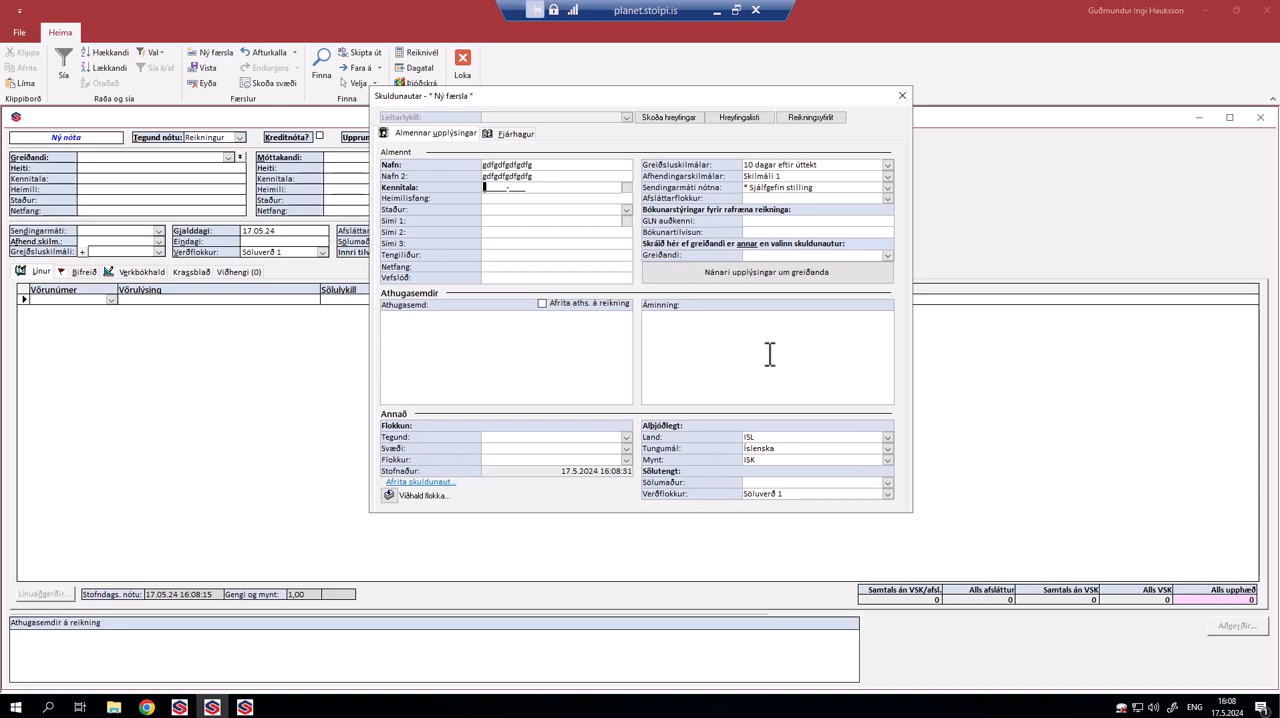
text(080808-0808)
key(Tab)
click(902, 95)
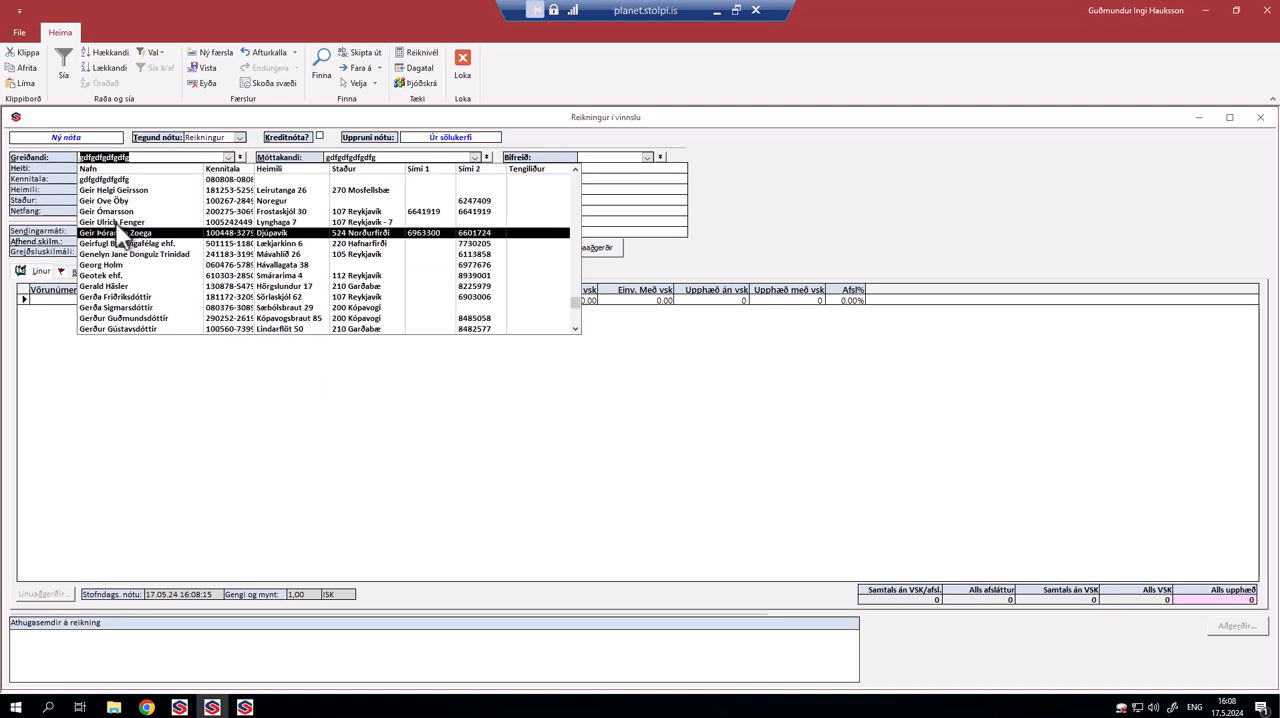
click(104, 178)
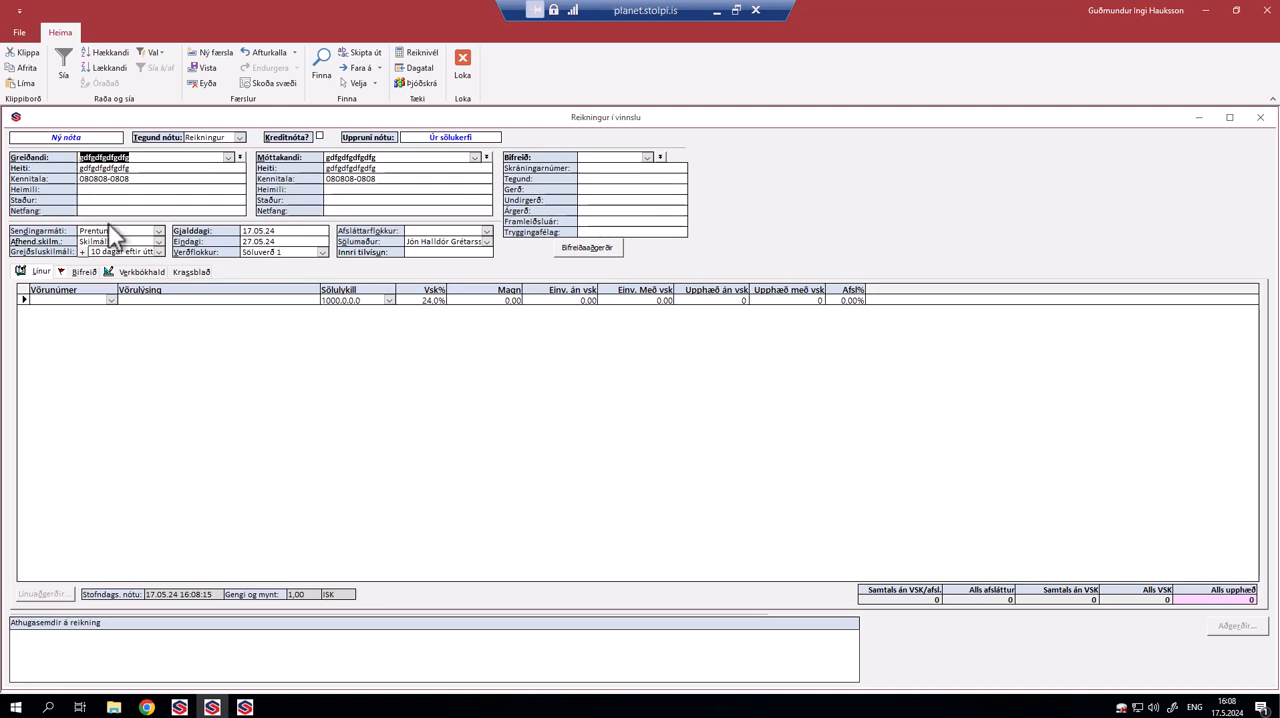
Add item 14 (mála hluta af stuðara) as the first invoice line and set its unit price without VAT to 45454545
click(128, 300)
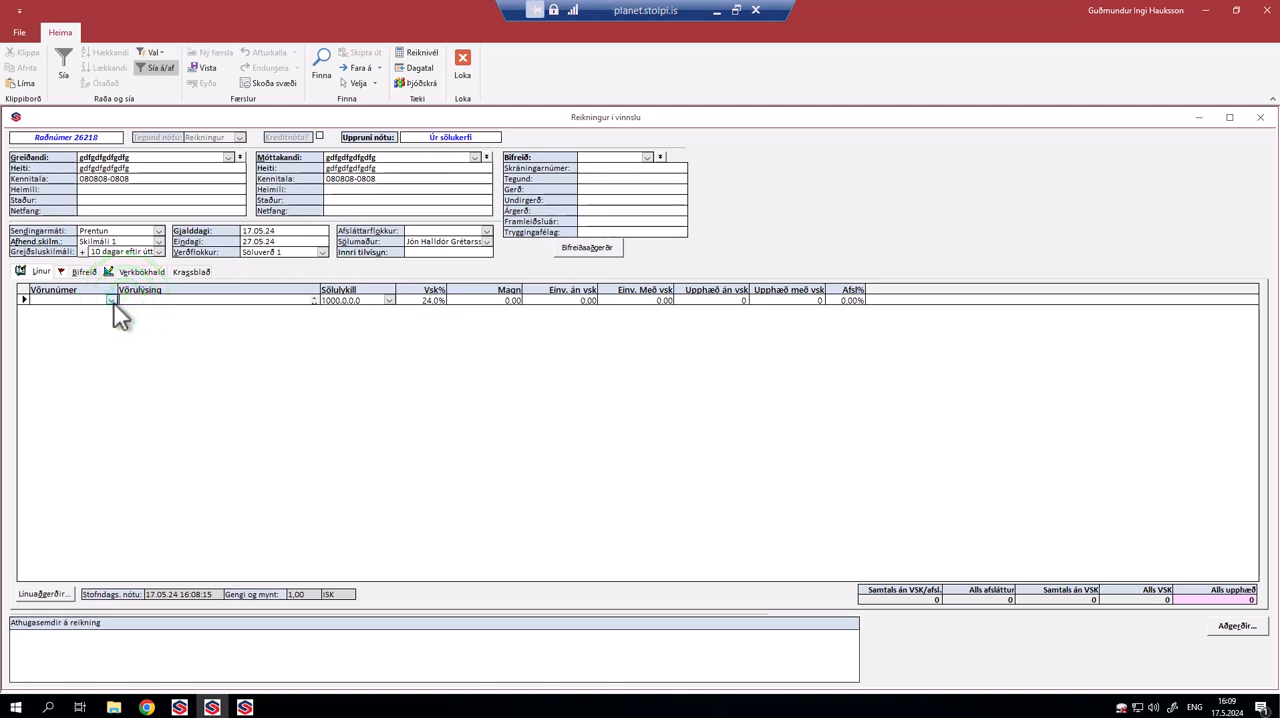
click(112, 300)
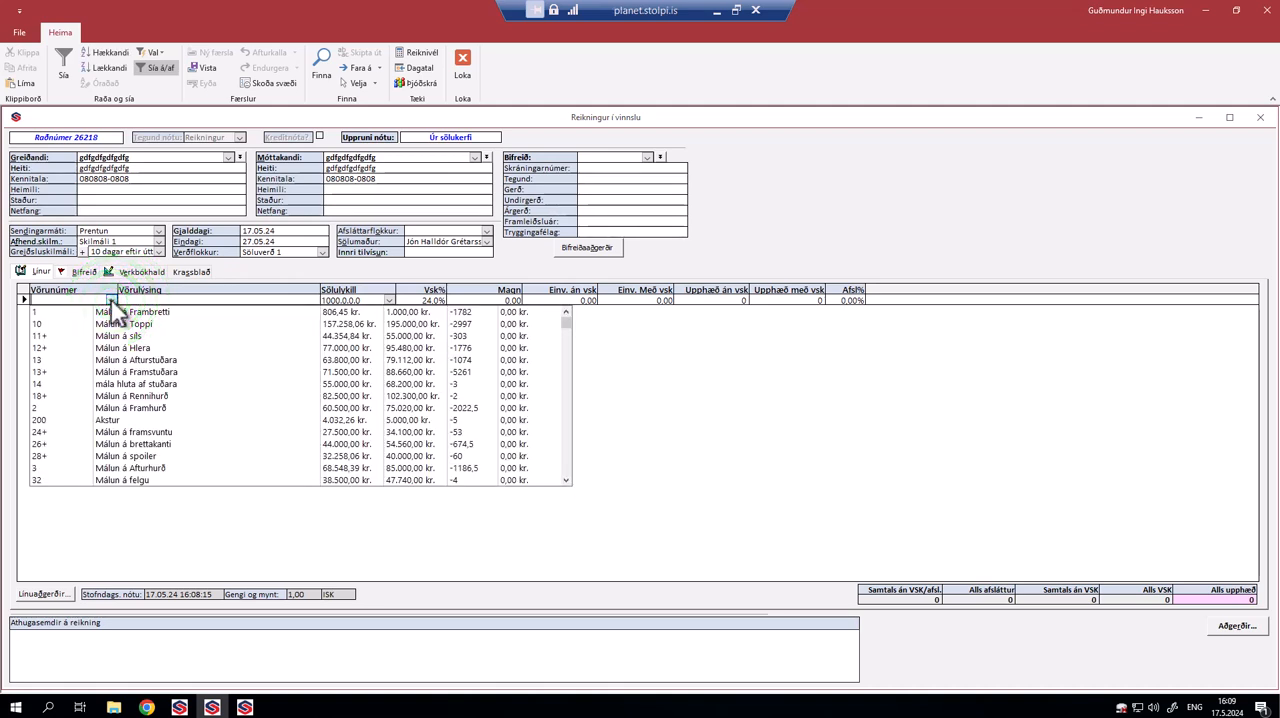
click(112, 384)
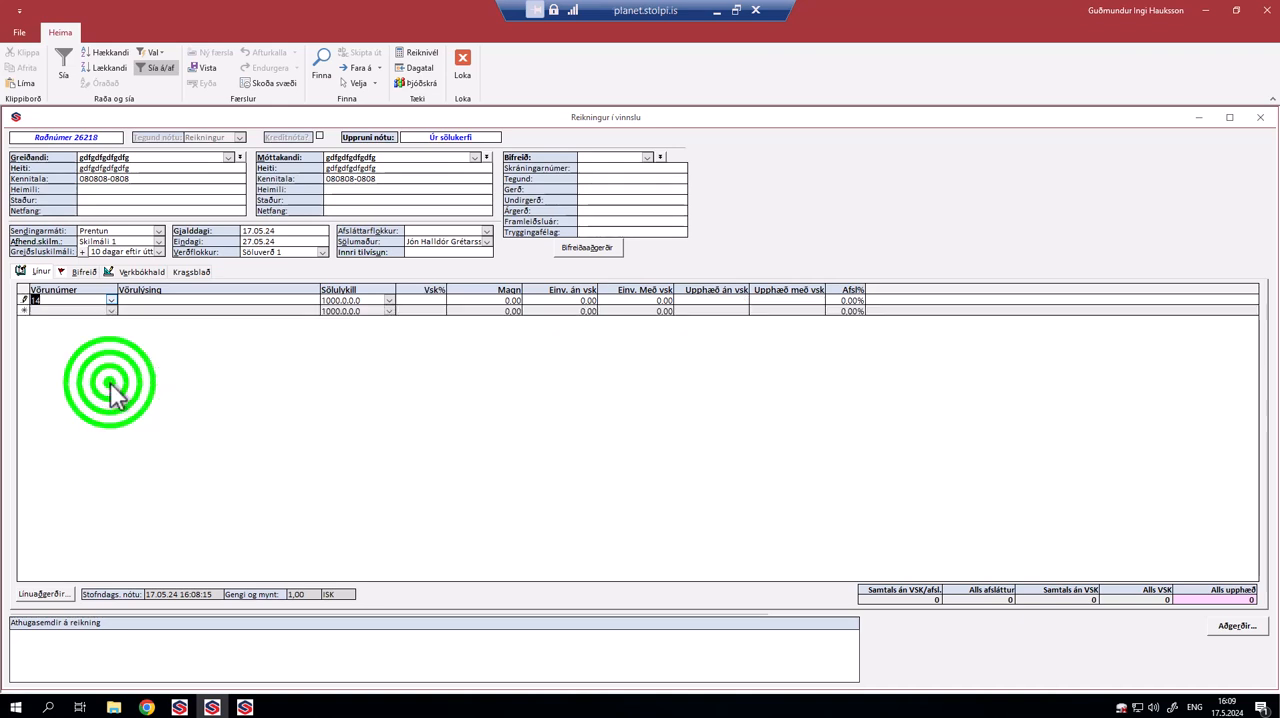
double_click(553, 300)
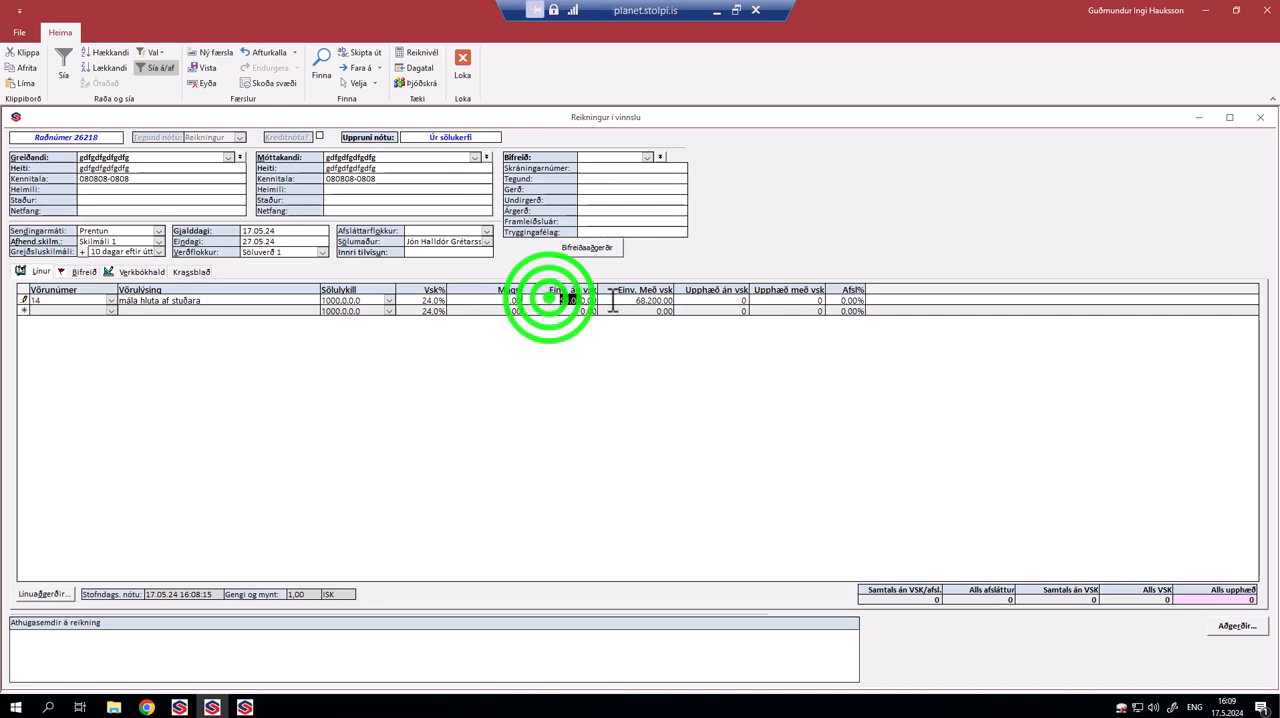
text(45454545)
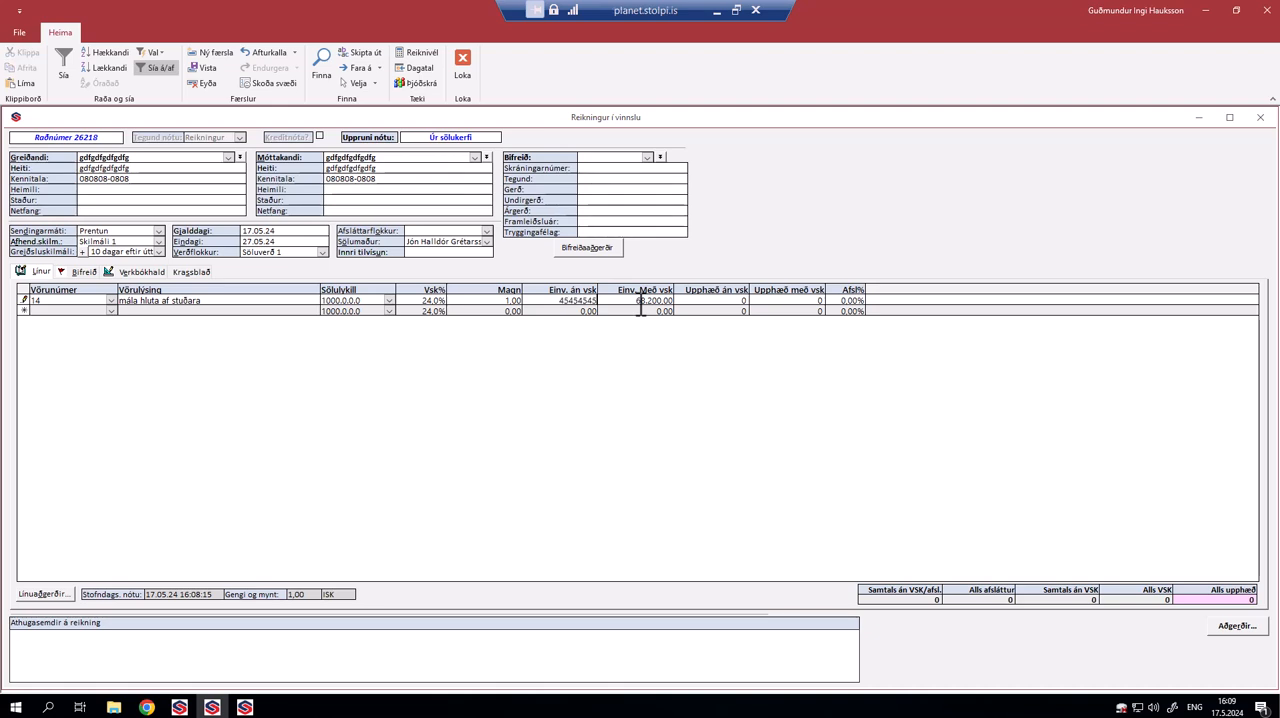
key(Tab)
key(Tab)
key(Tab)
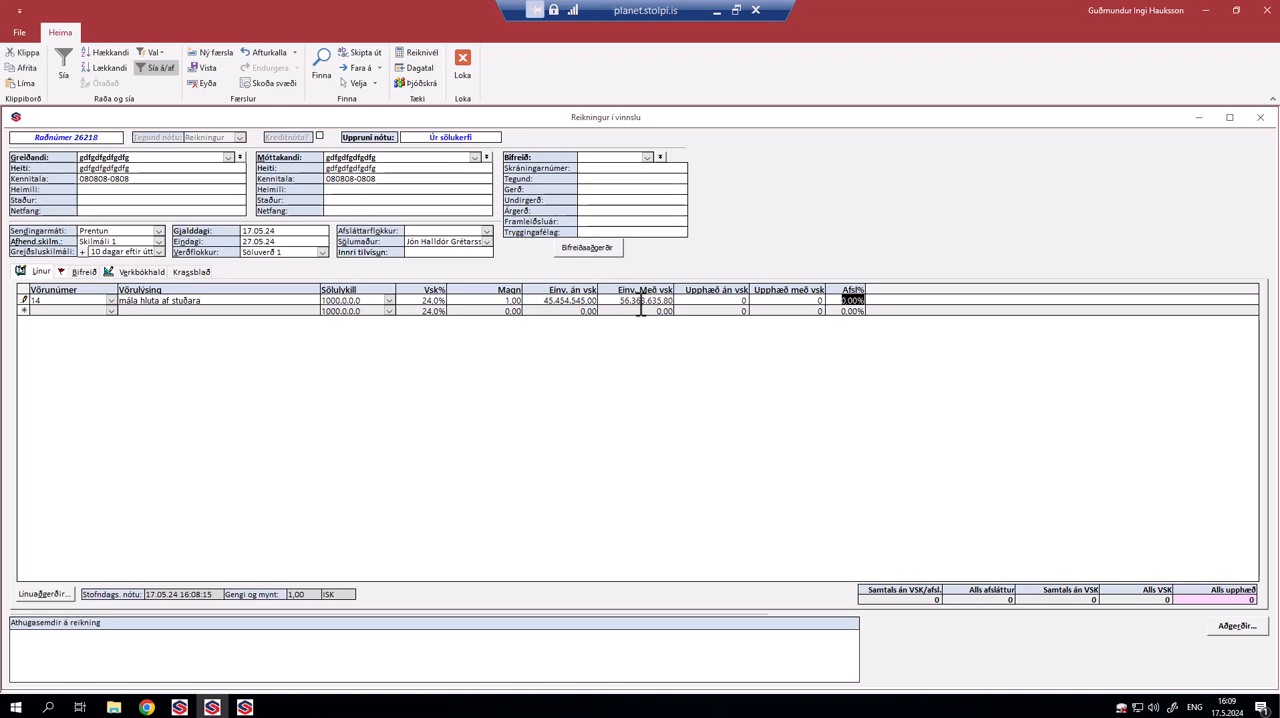
Add a second invoice line described as fgfgfgfgfg without an item number, with quantity 2 and unit price 5000 without VAT
click(136, 312)
text(fgfdgfdg)
text(fg)
key(Tab)
text(2)
key(Tab)
text(5000)
key(Tab)
key(Tab)
Add a third invoice line that contains only a long free-text description (Vörulýsing)
click(138, 322)
text(fd)
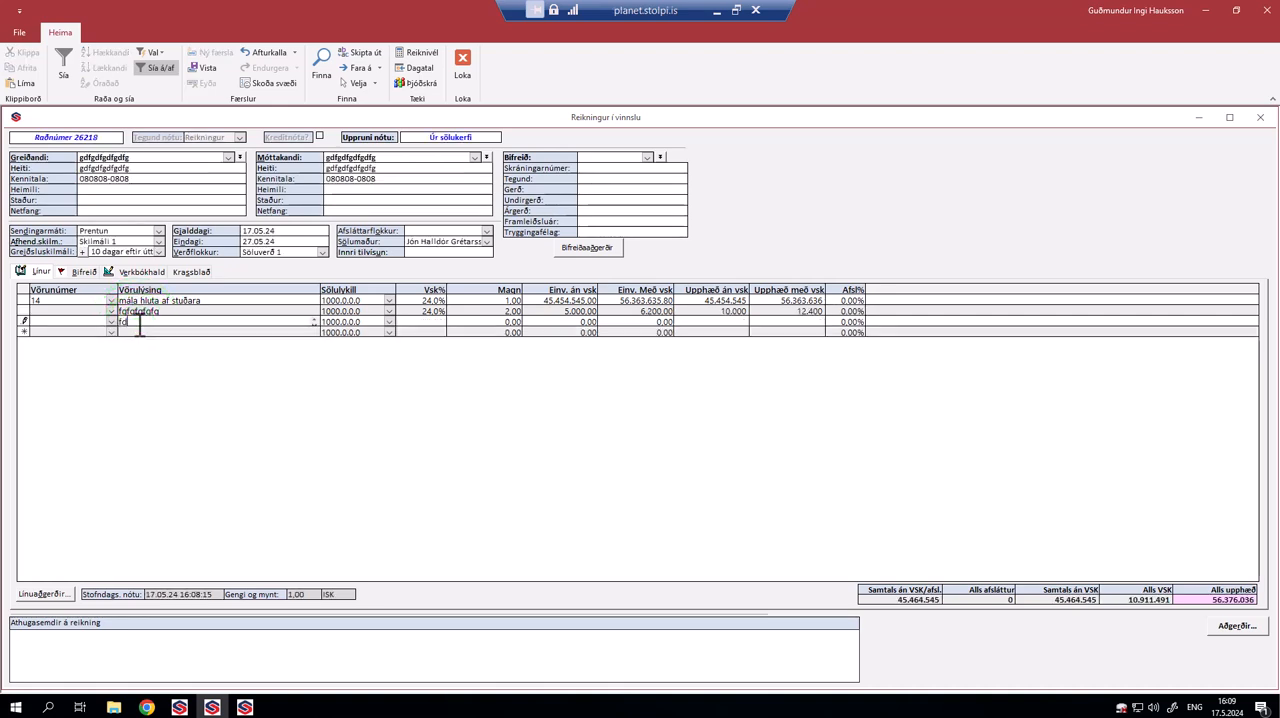
text(sdfksdflksdf sdfsdflklsdf sdflksdfl)
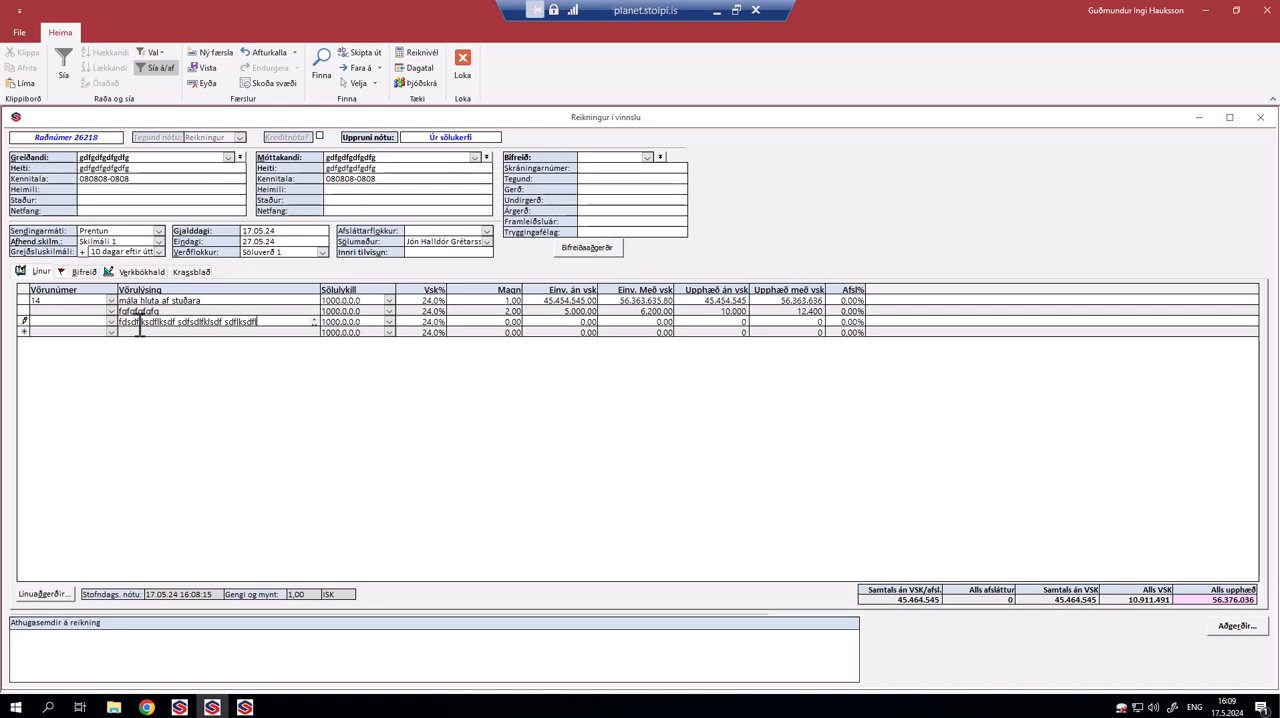
text(ksd fsldkflsdfk sdlfksd flsdf sdfksdflksdflsdkflsdsd)
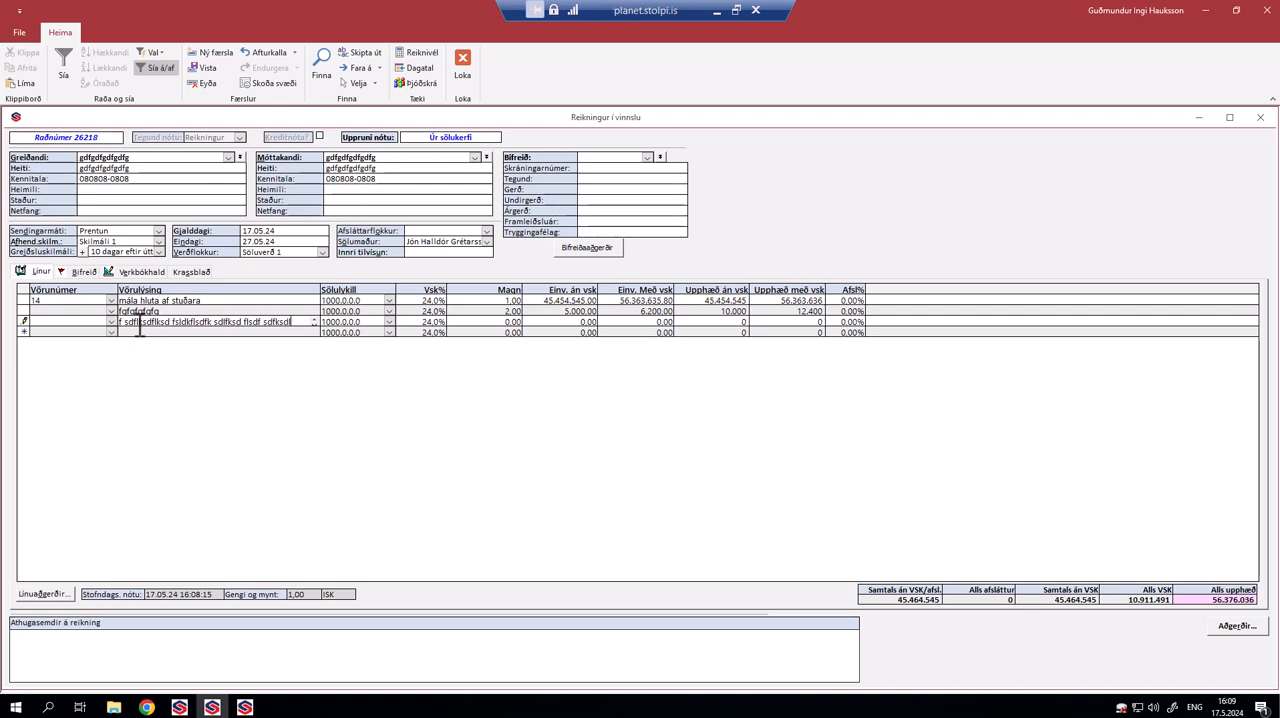
text( flksdlf)
key(Tab)
key(Tab)
key(Tab)
click(140, 332)
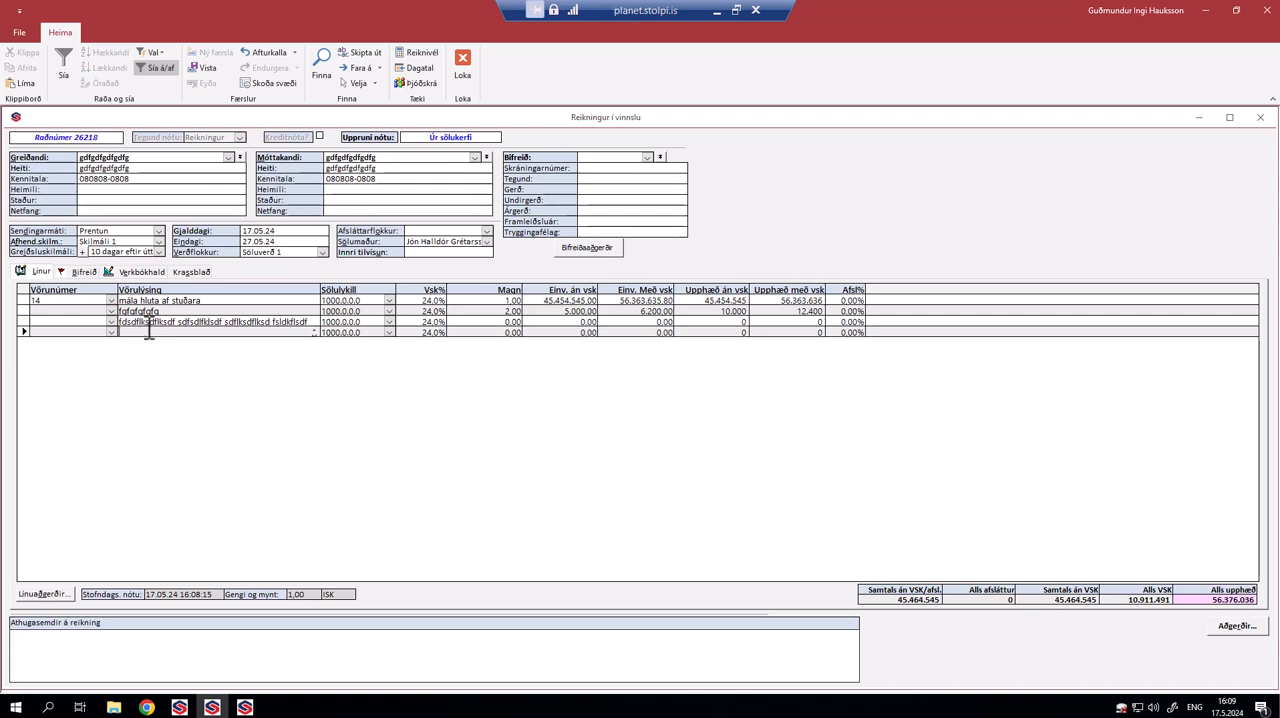
Preview the invoice (Forskoða), zoom in on its printed lines, and close the preview
click(1230, 630)
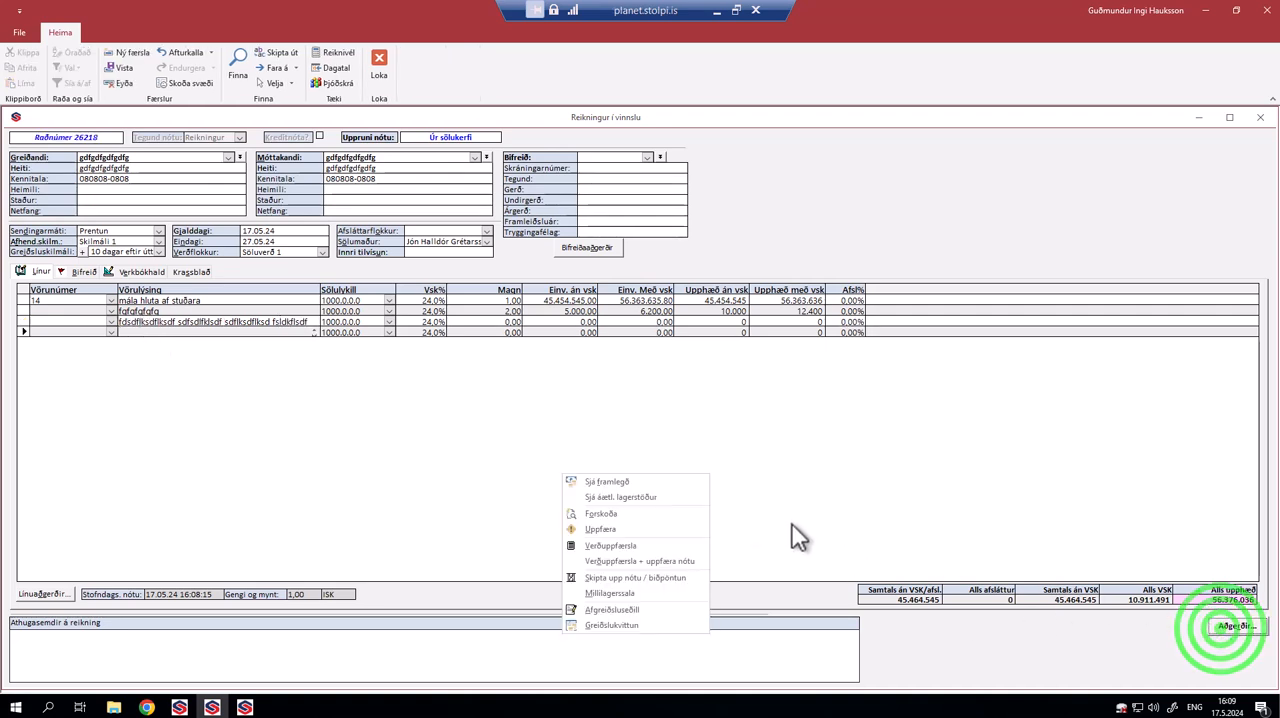
click(606, 516)
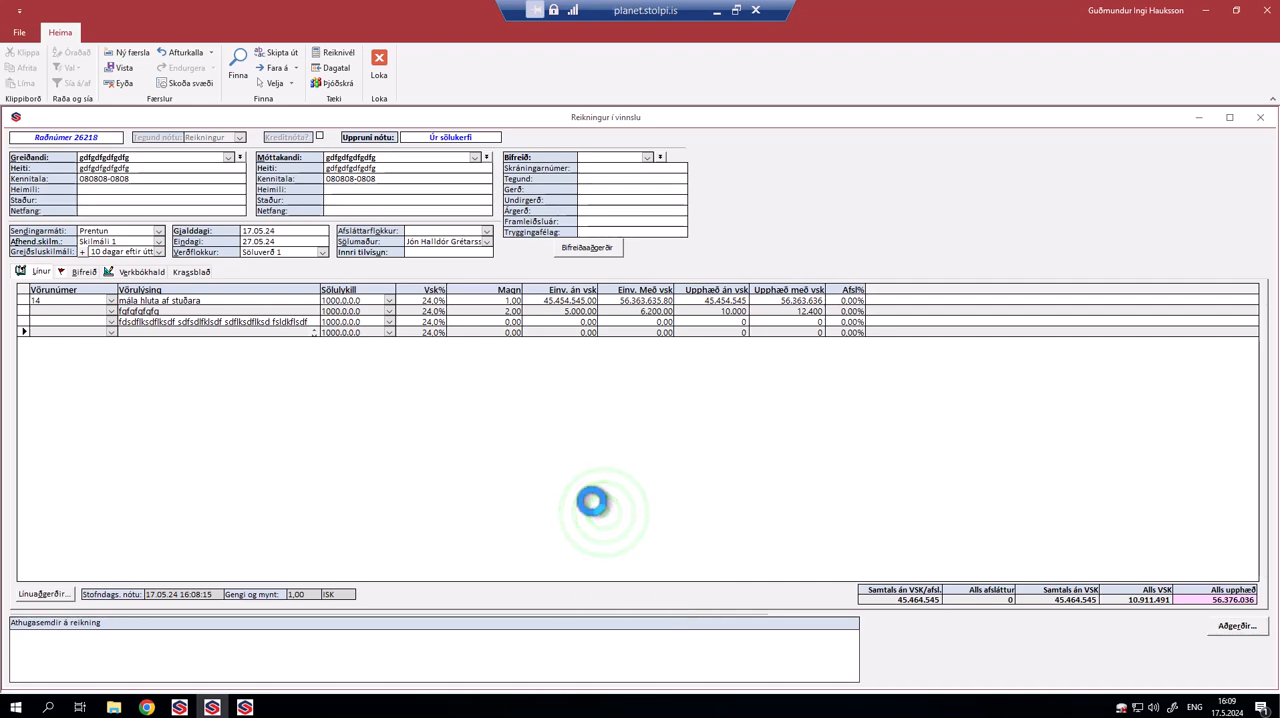
click(300, 144)
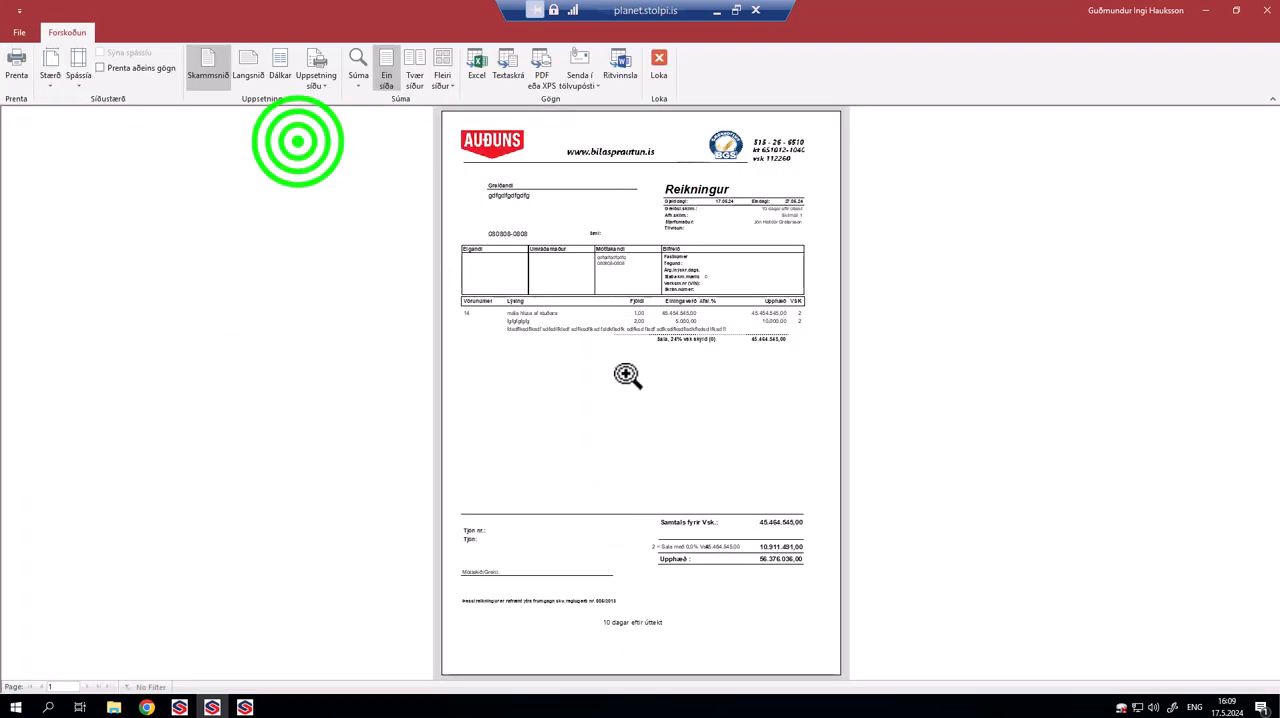
click(625, 316)
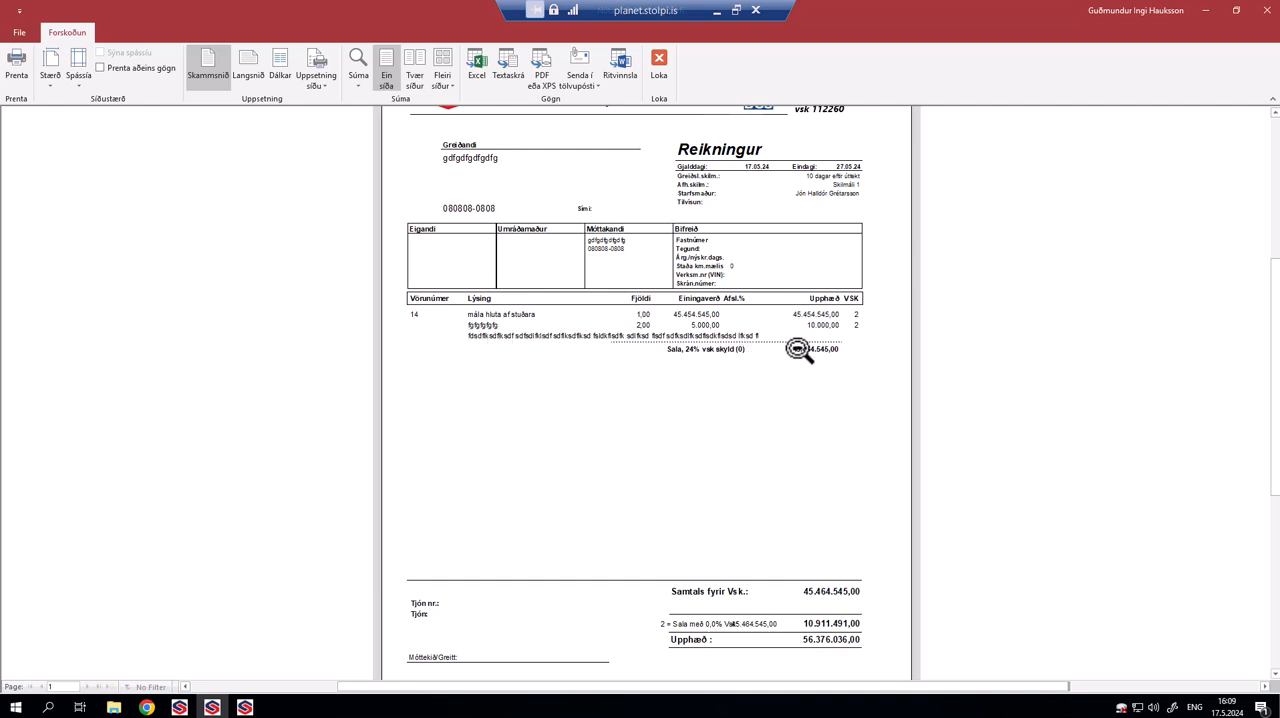
click(667, 76)
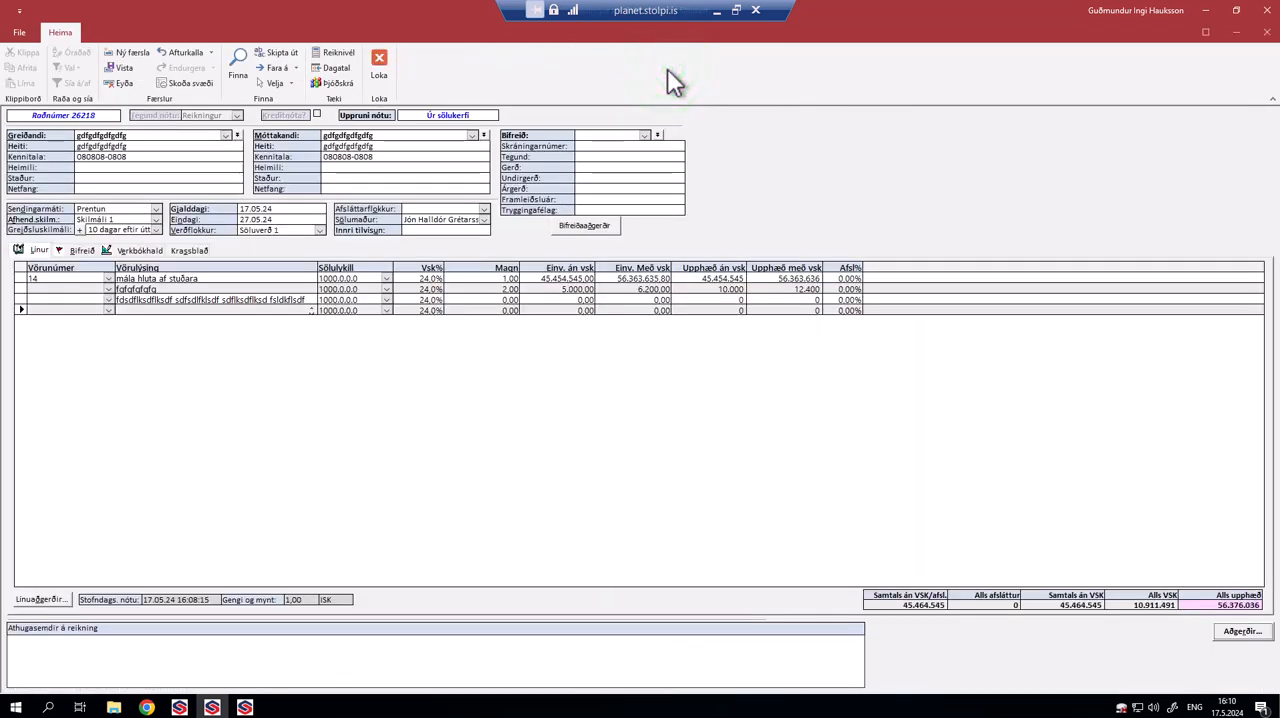
click(19, 301)
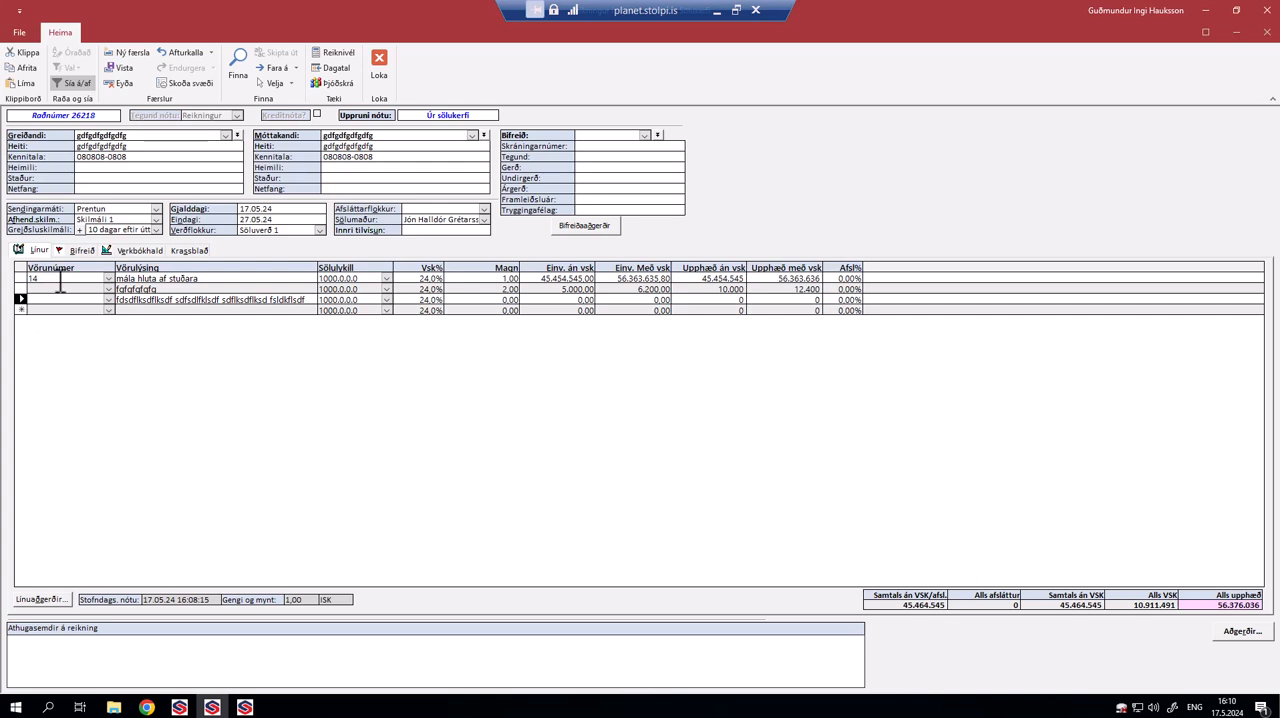
drag(313, 300, 113, 298)
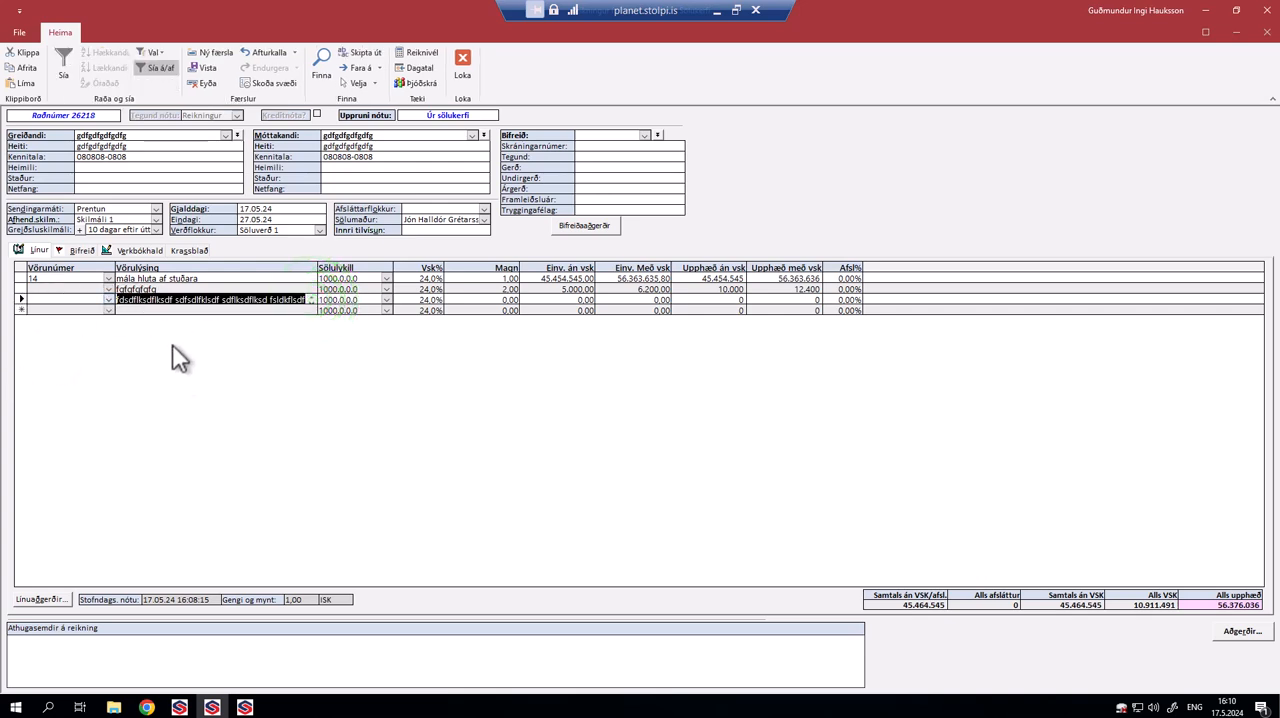
click(110, 663)
click(110, 663)
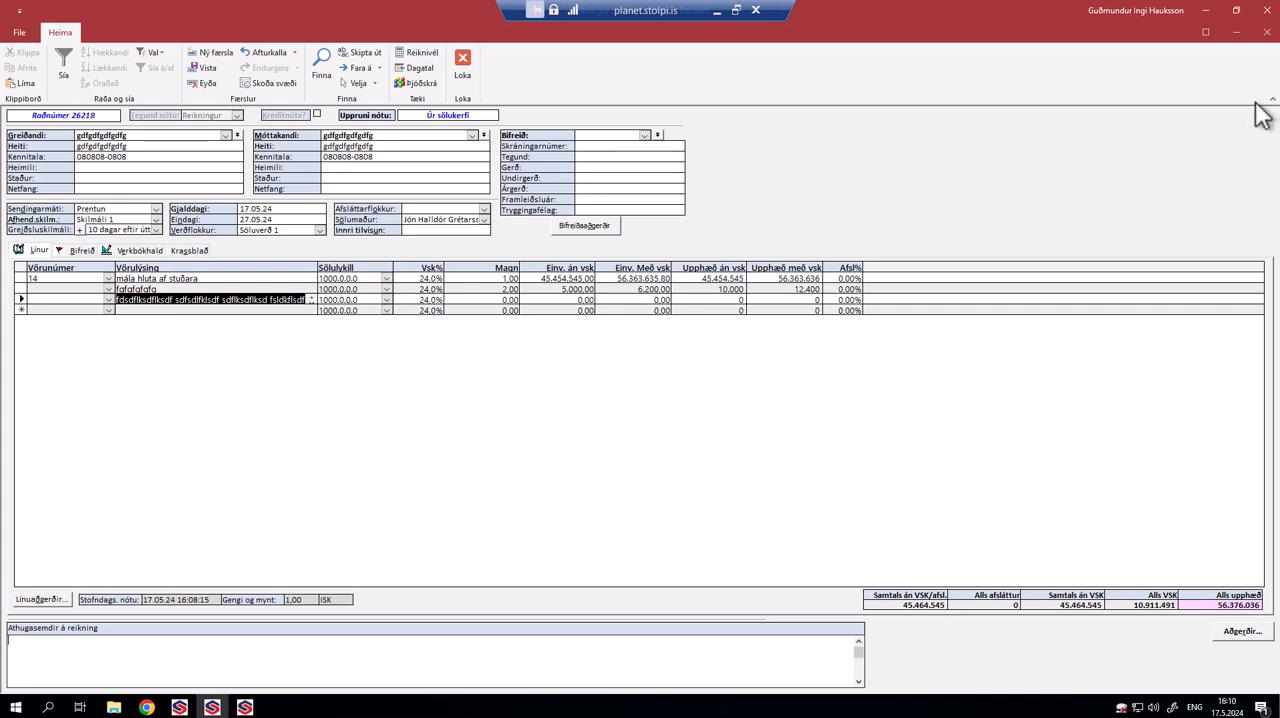
Give the third invoice line a quantity of 1 and a unit price of -5.000 without VAT
click(503, 299)
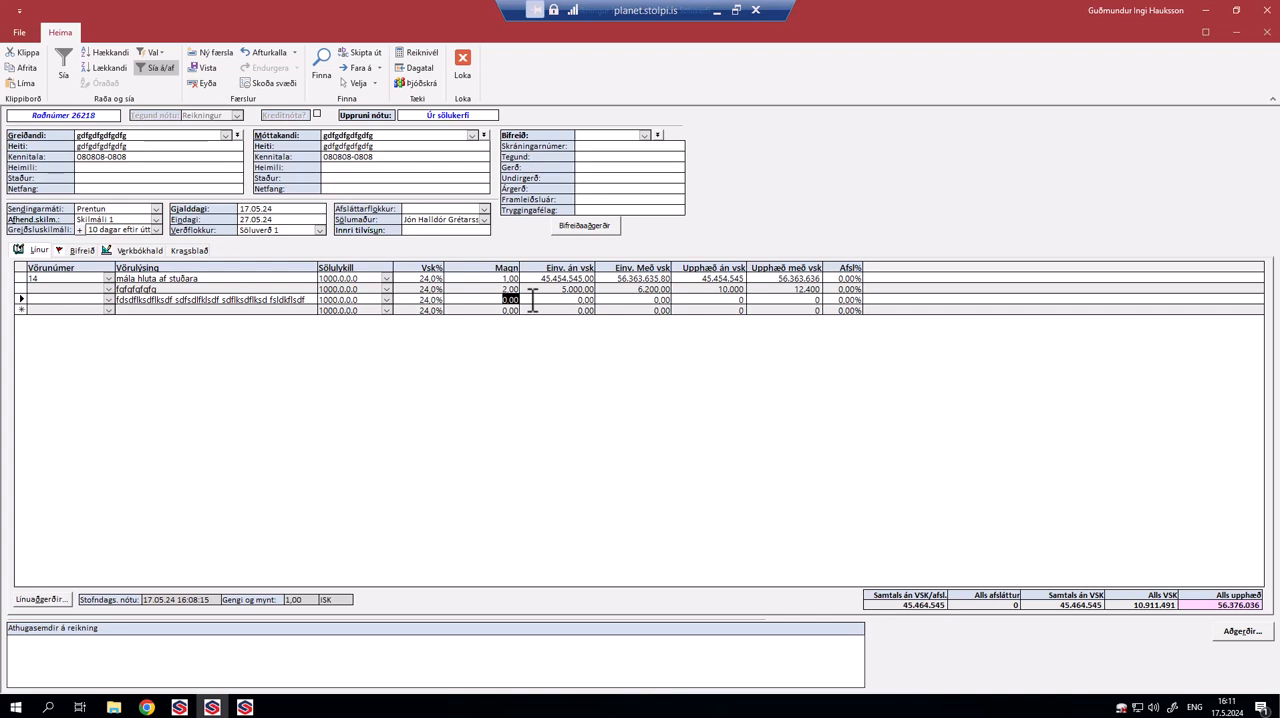
text(1)
key(Tab)
text(-5.0)
text(00)
key(Return)
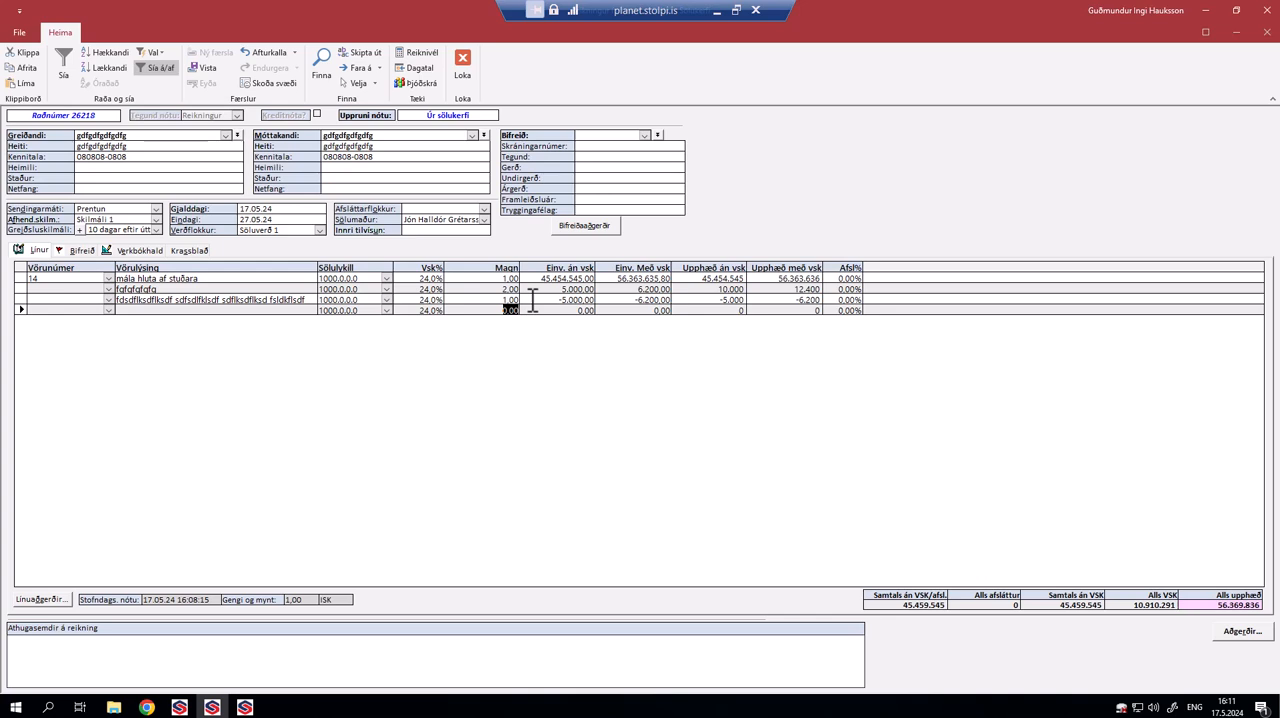
Set the third invoice line to quantity -1 with a unit price of 5.000 without VAT, and close the invoice
click(574, 299)
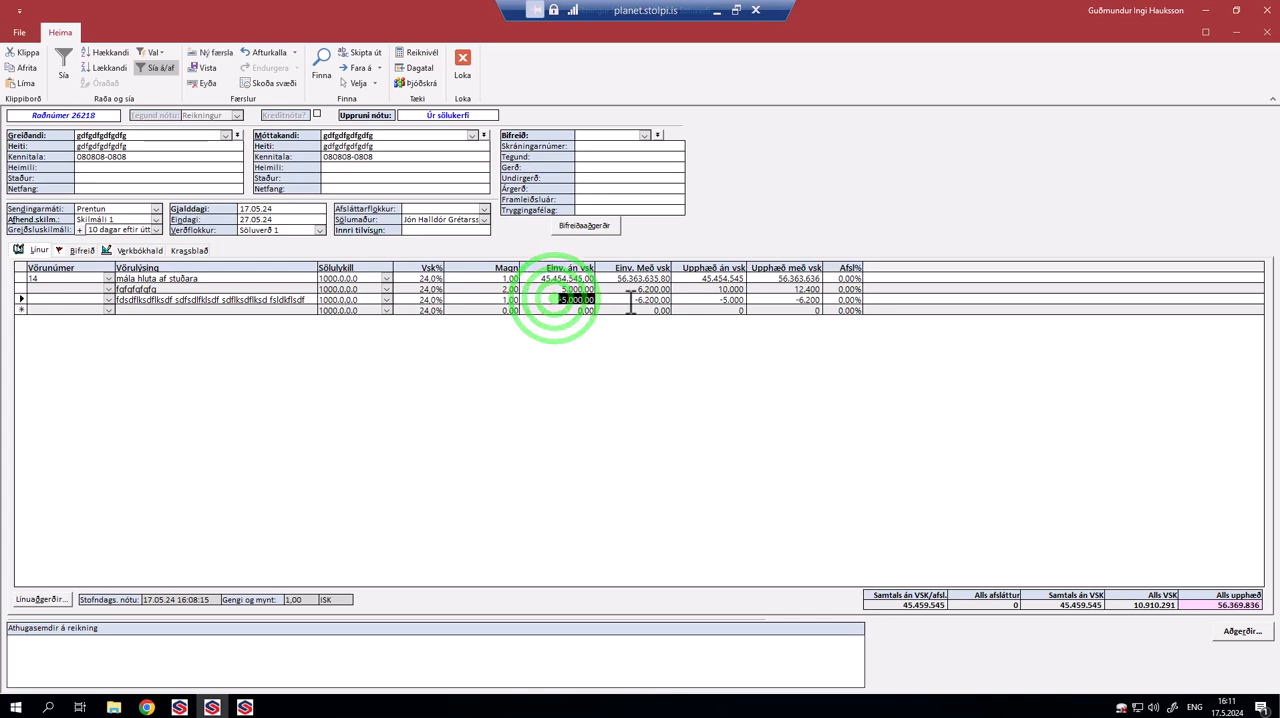
click(497, 299)
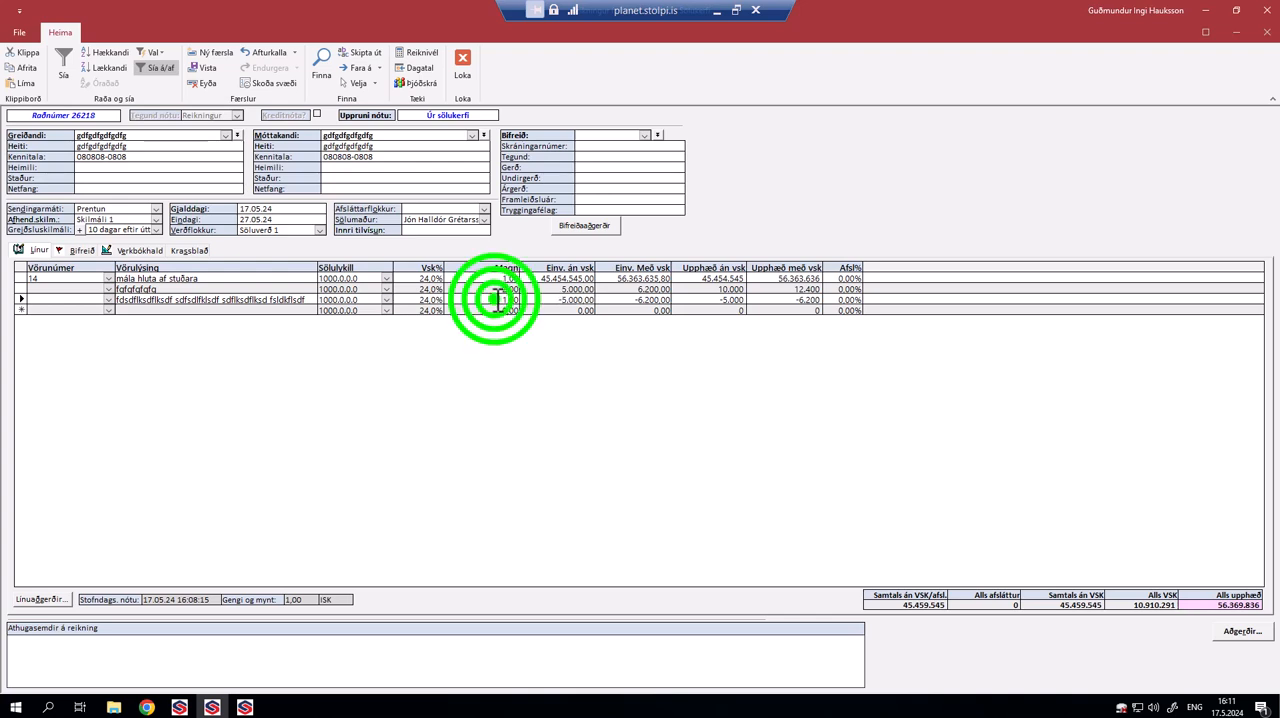
text(-1)
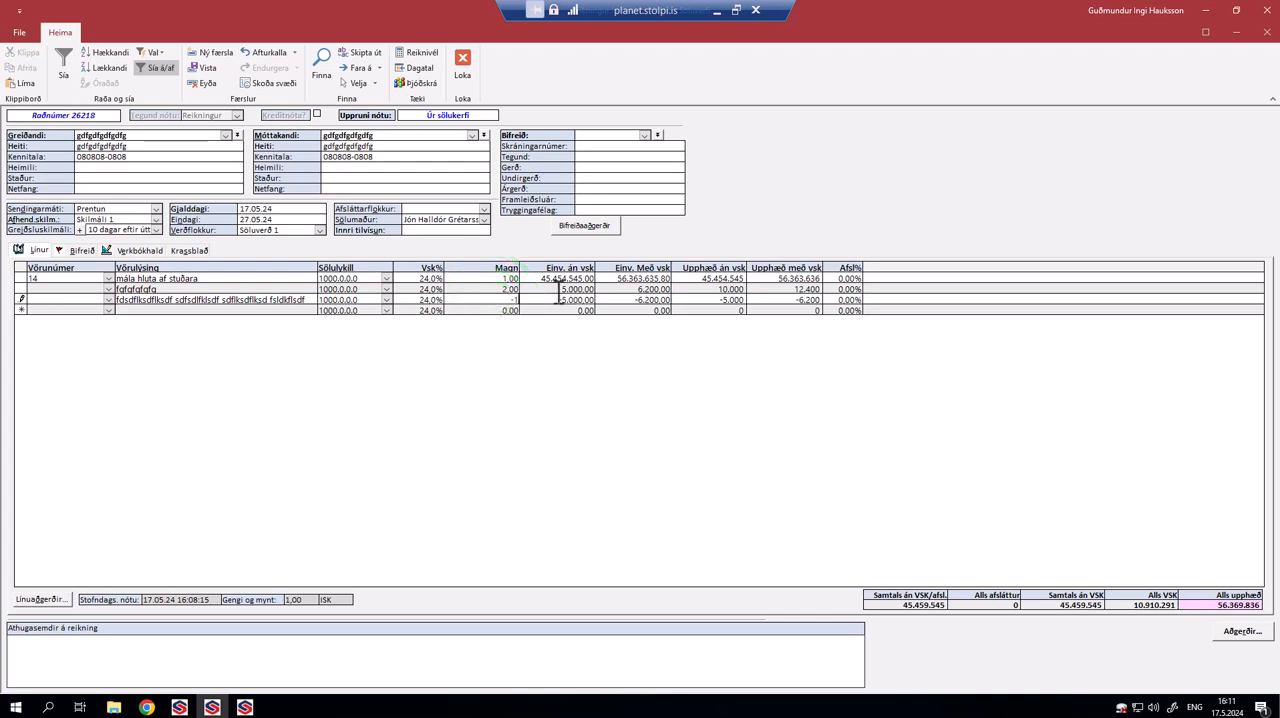
key(Return)
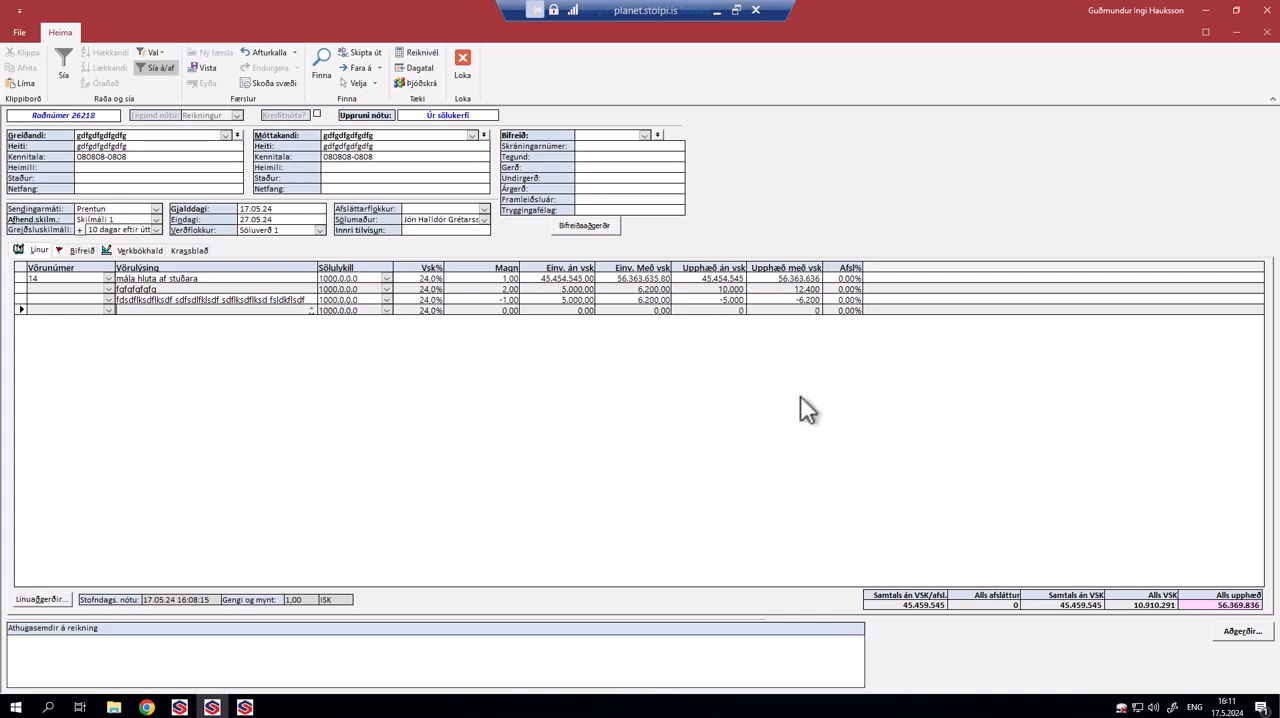
click(1268, 33)
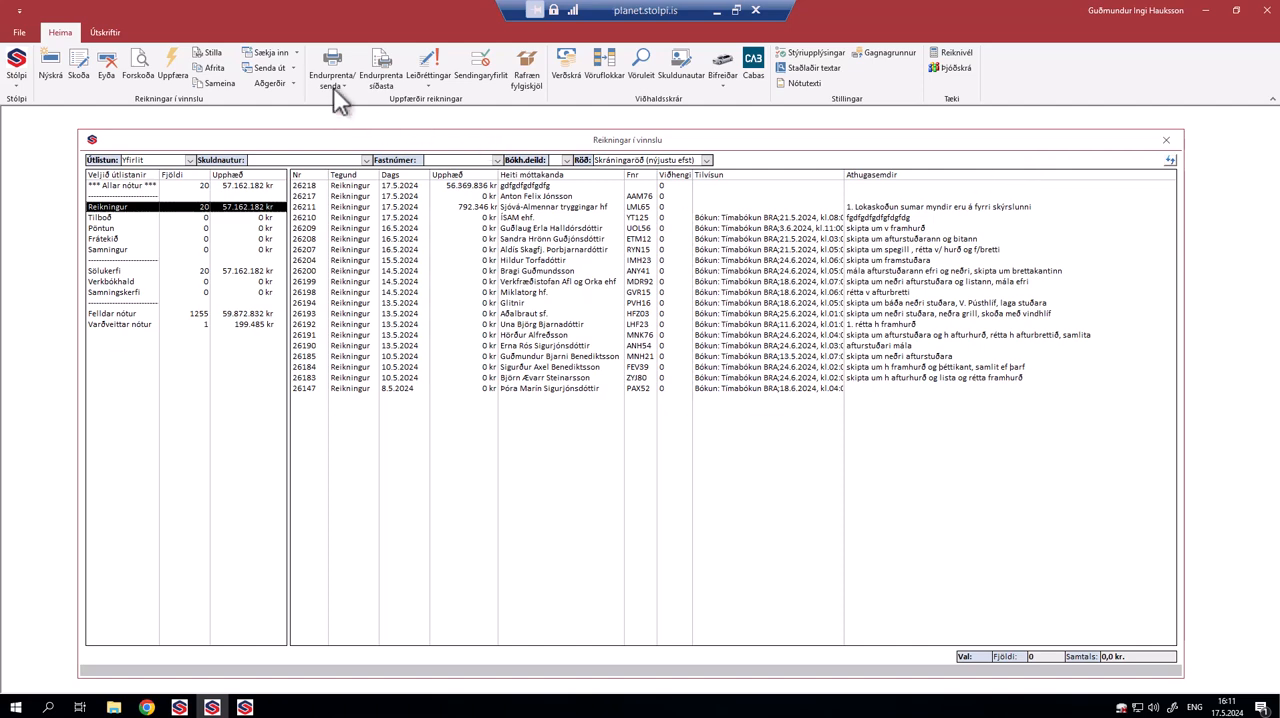
Reopen the gdfgdfgdfgdfg invoice from the list and set its delivery method (Sendingarmáti) to Tölvupóstur
double_click(343, 186)
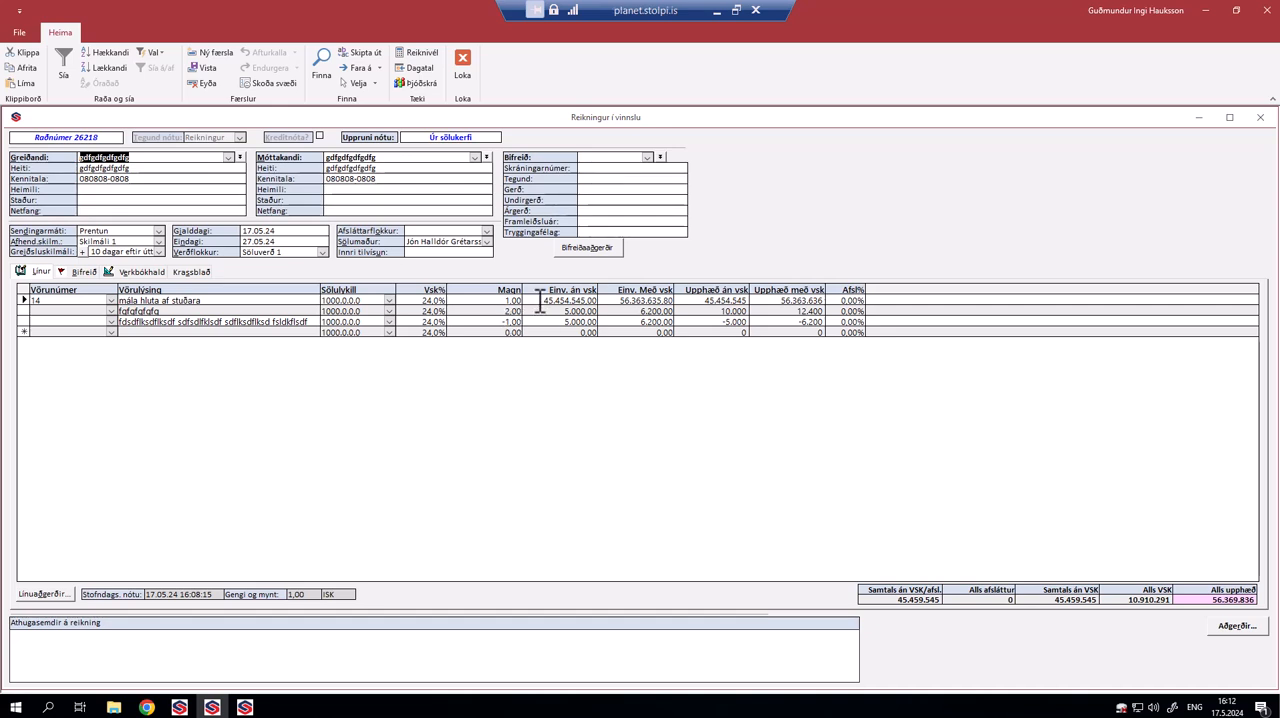
click(158, 231)
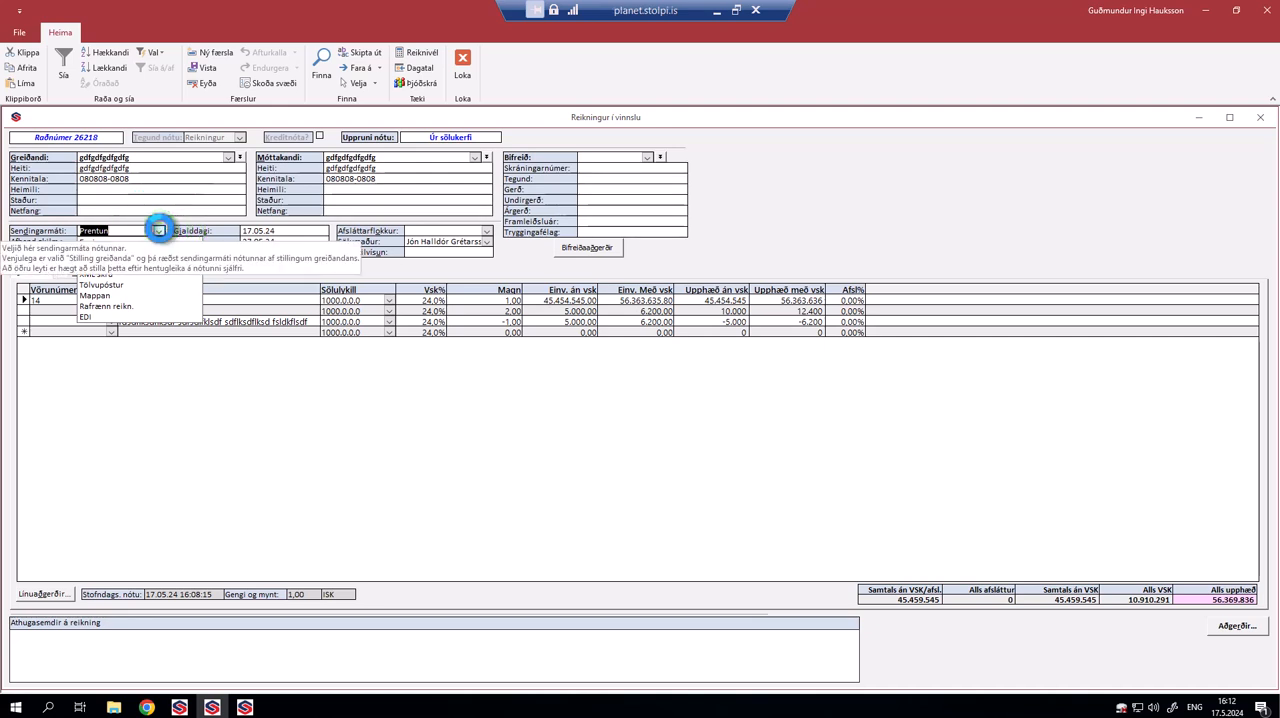
click(165, 238)
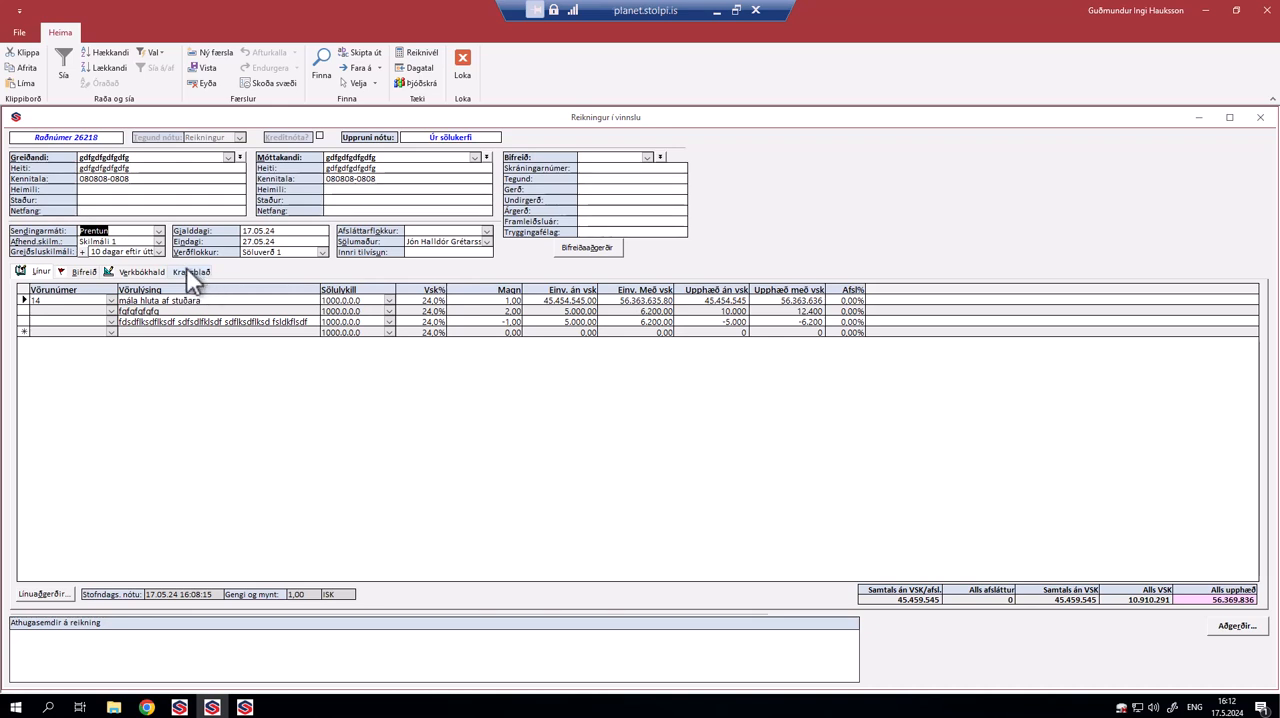
click(158, 230)
click(140, 285)
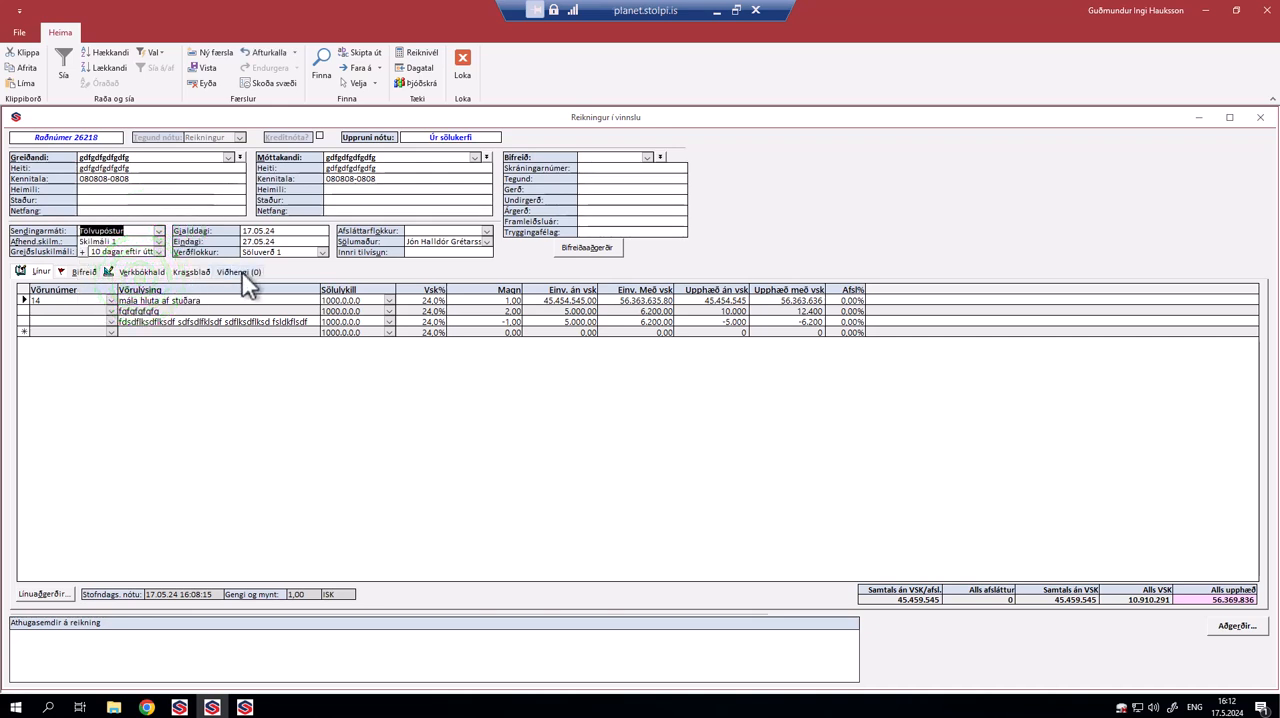
View the invoice's attachments (Viðhengi) and the available delivery methods, and return to the invoice lines (Línur)
click(240, 272)
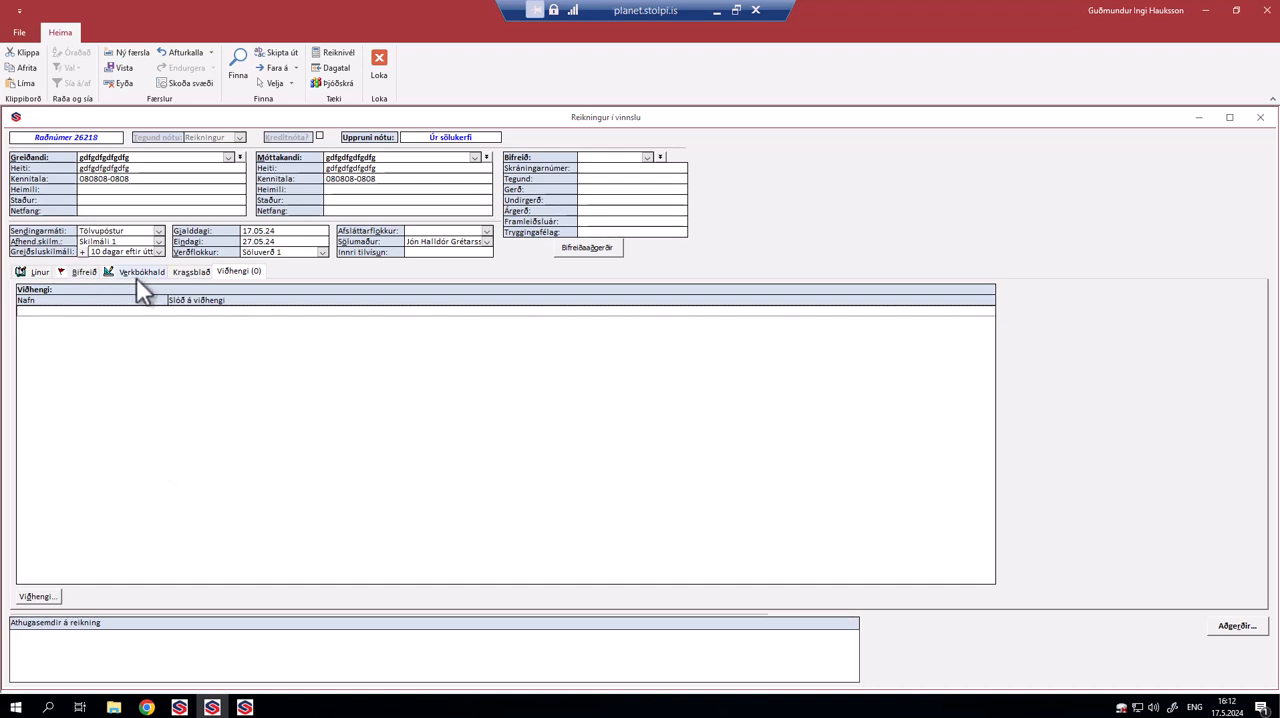
click(159, 231)
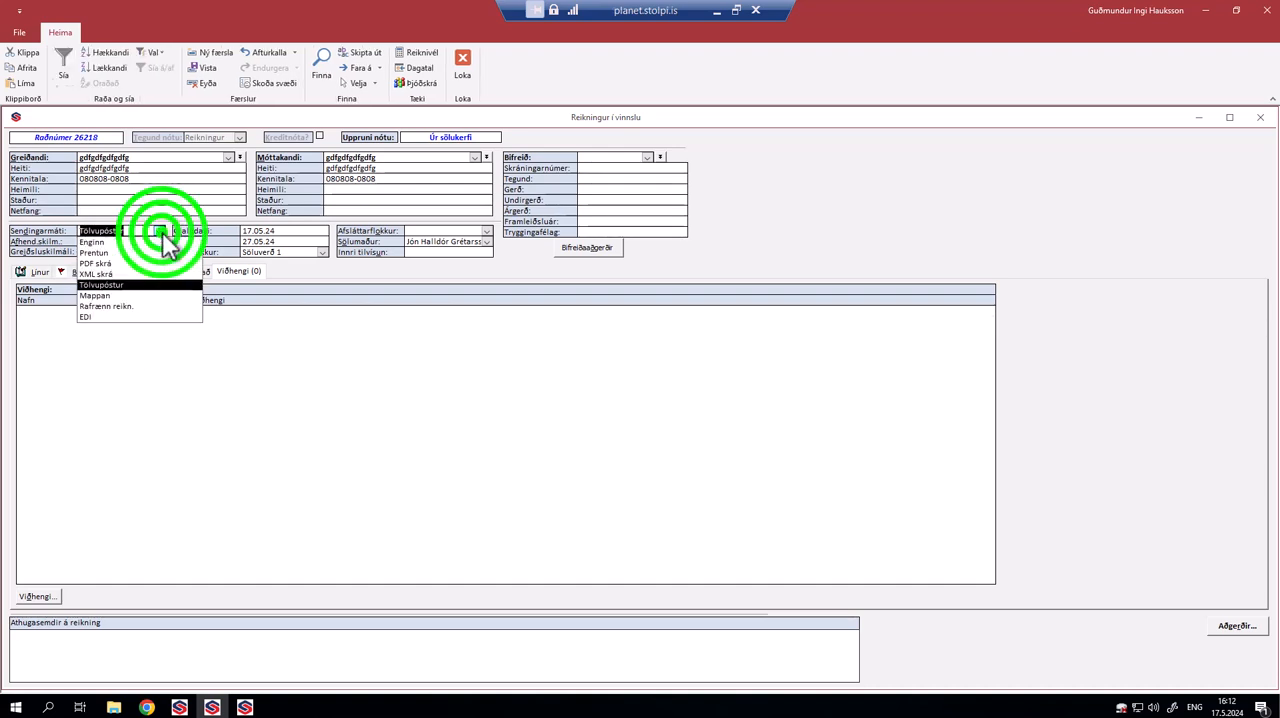
click(159, 232)
click(40, 271)
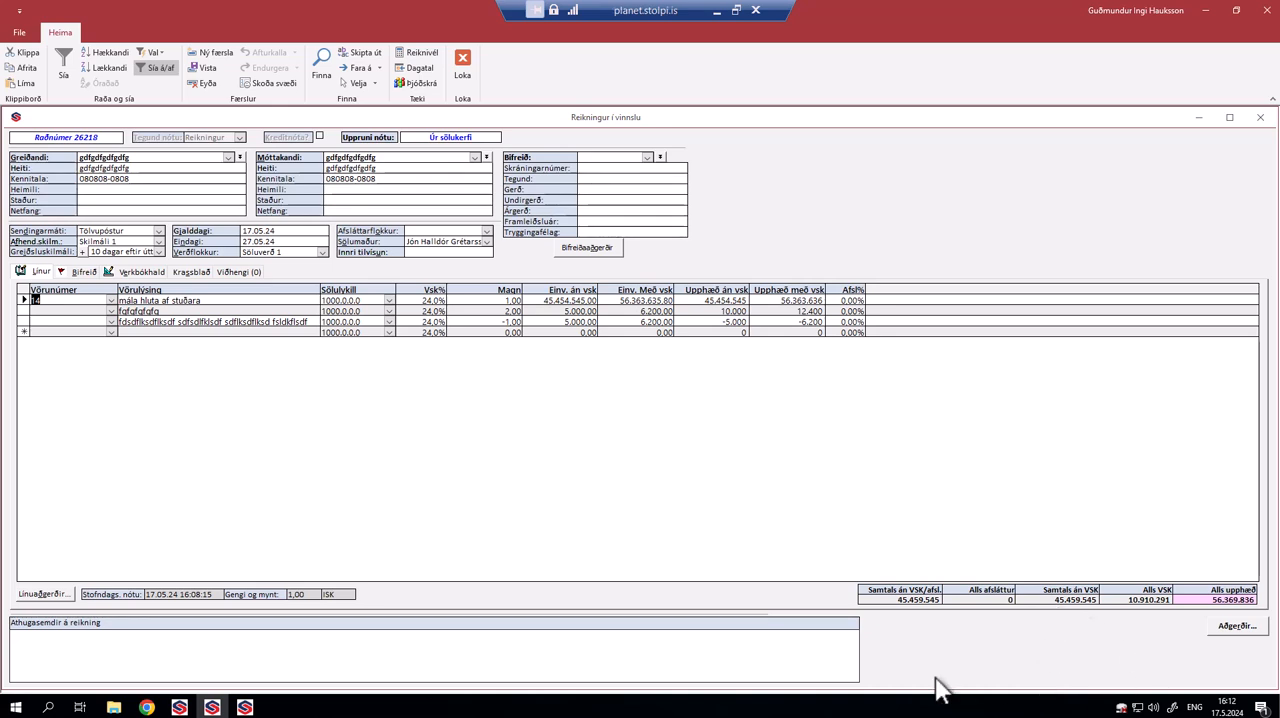
Set the delivery method to Rafrænn reikn. and go through its external reference fields Tilboð, Pöntun and Tengil./úttekt
click(159, 228)
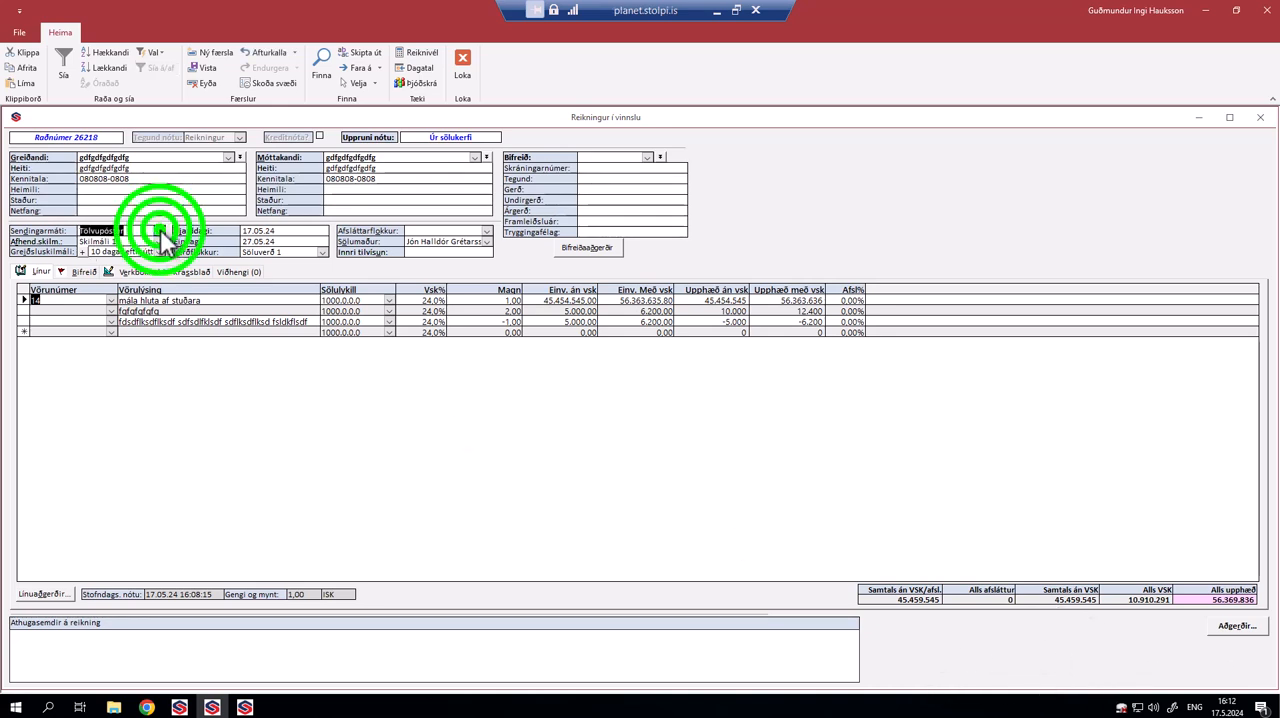
click(160, 230)
click(112, 306)
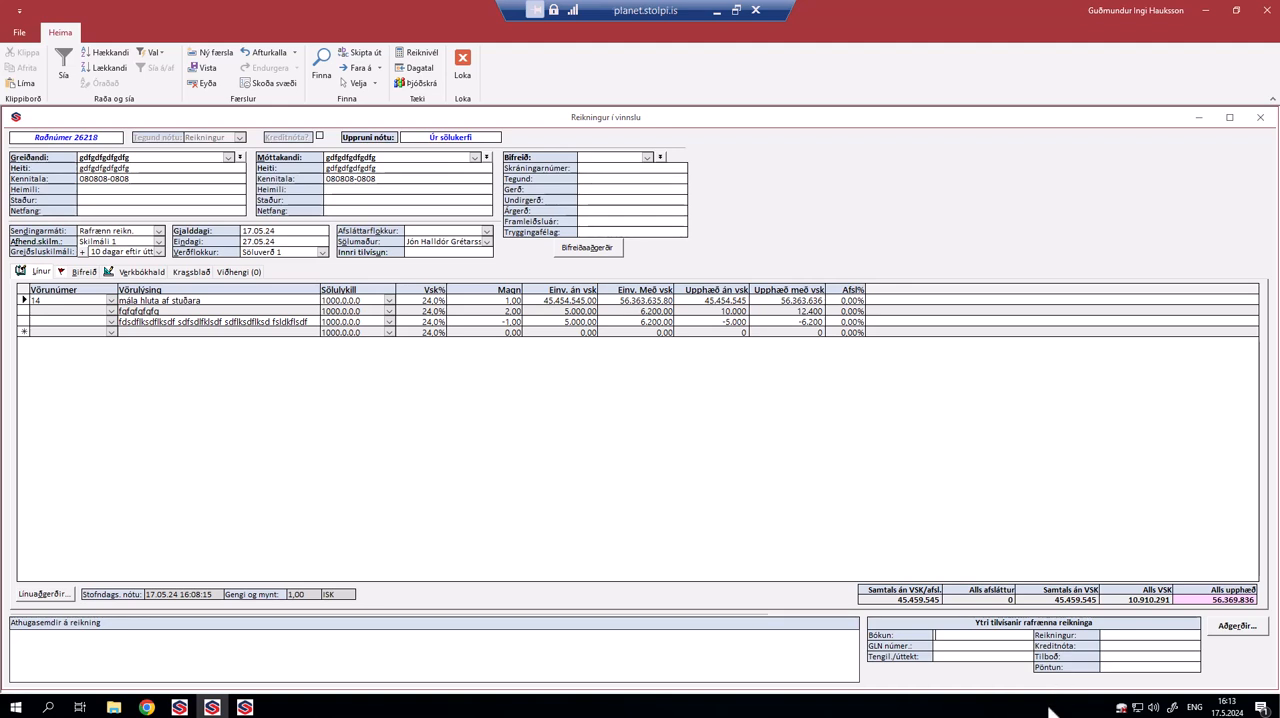
click(1107, 657)
click(1105, 666)
click(950, 658)
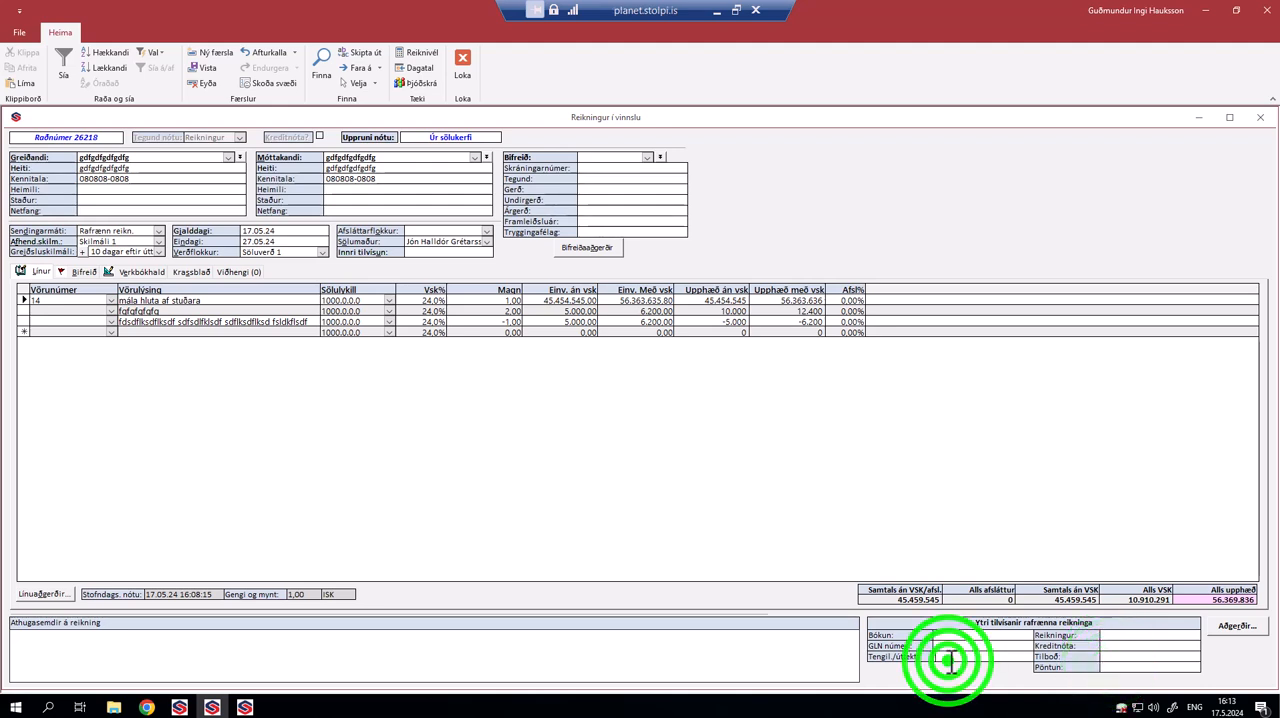
Enter fgfgfdg as the invoice's Tengil./úttekt reference and close the invoice
text(fgfgfdg)
click(950, 636)
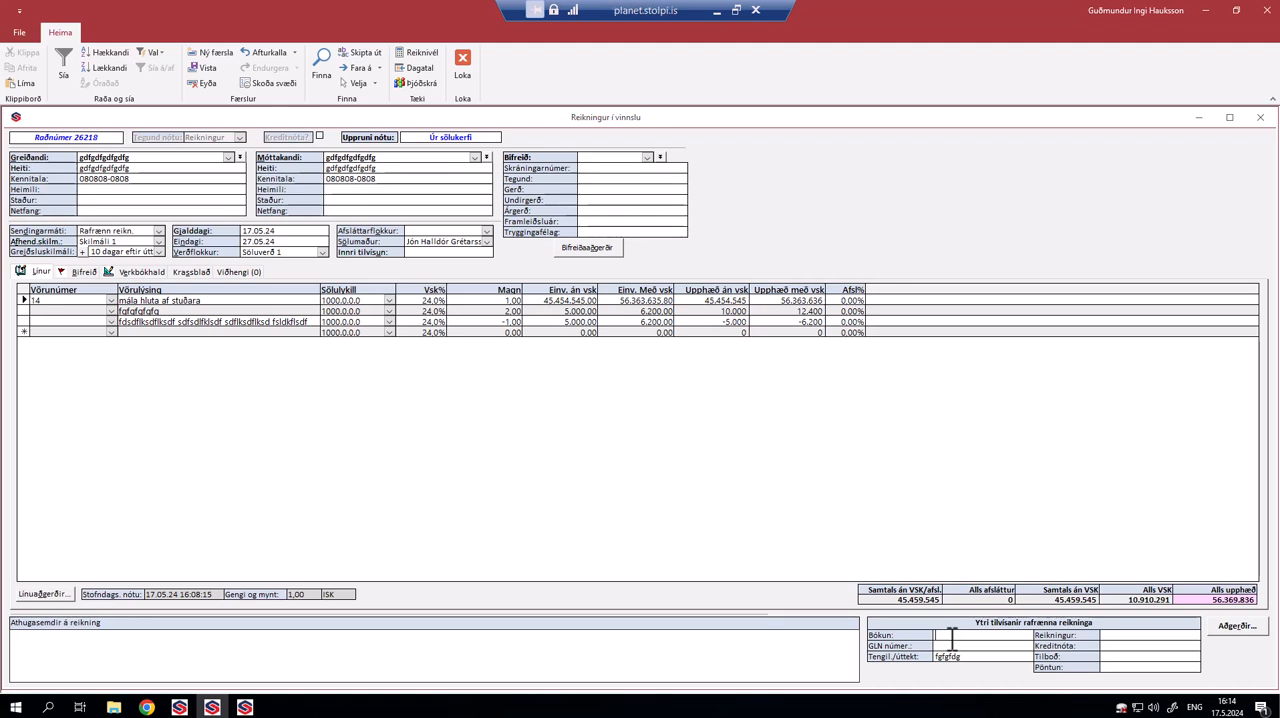
click(1258, 119)
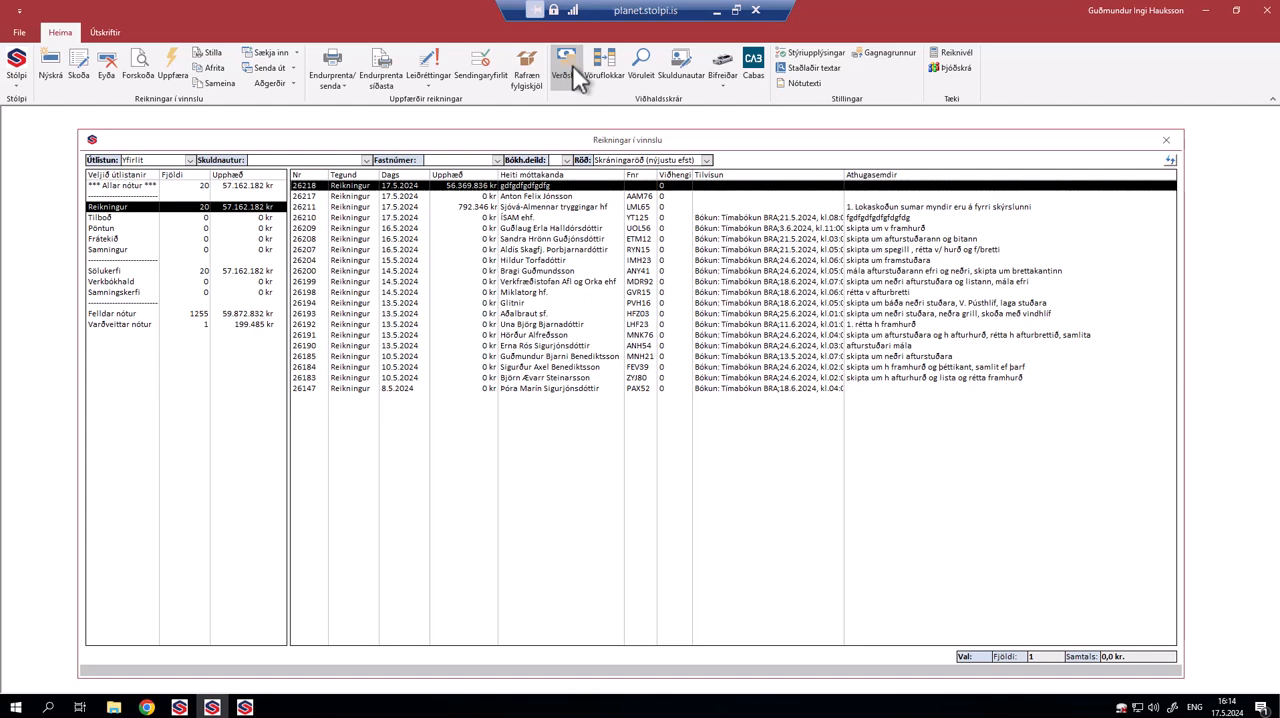
Look through the product search (Vöruleit) with its items and prices, and cancel it
click(643, 62)
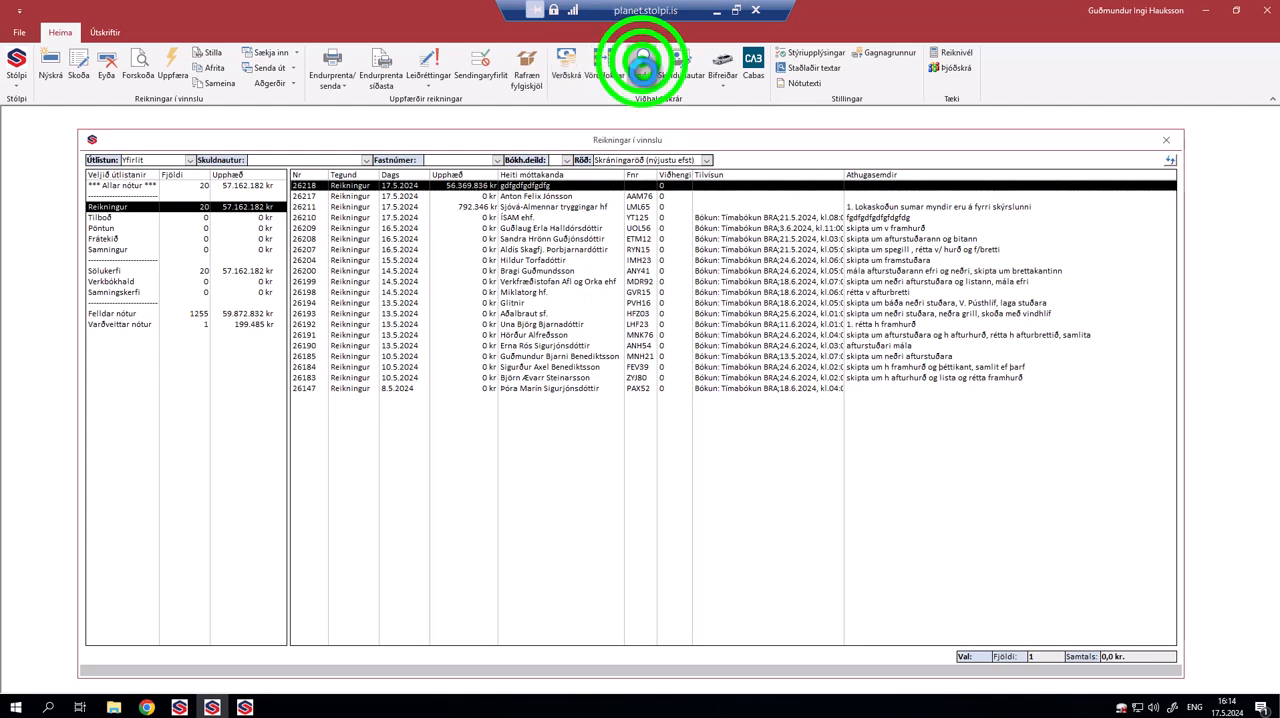
click(286, 255)
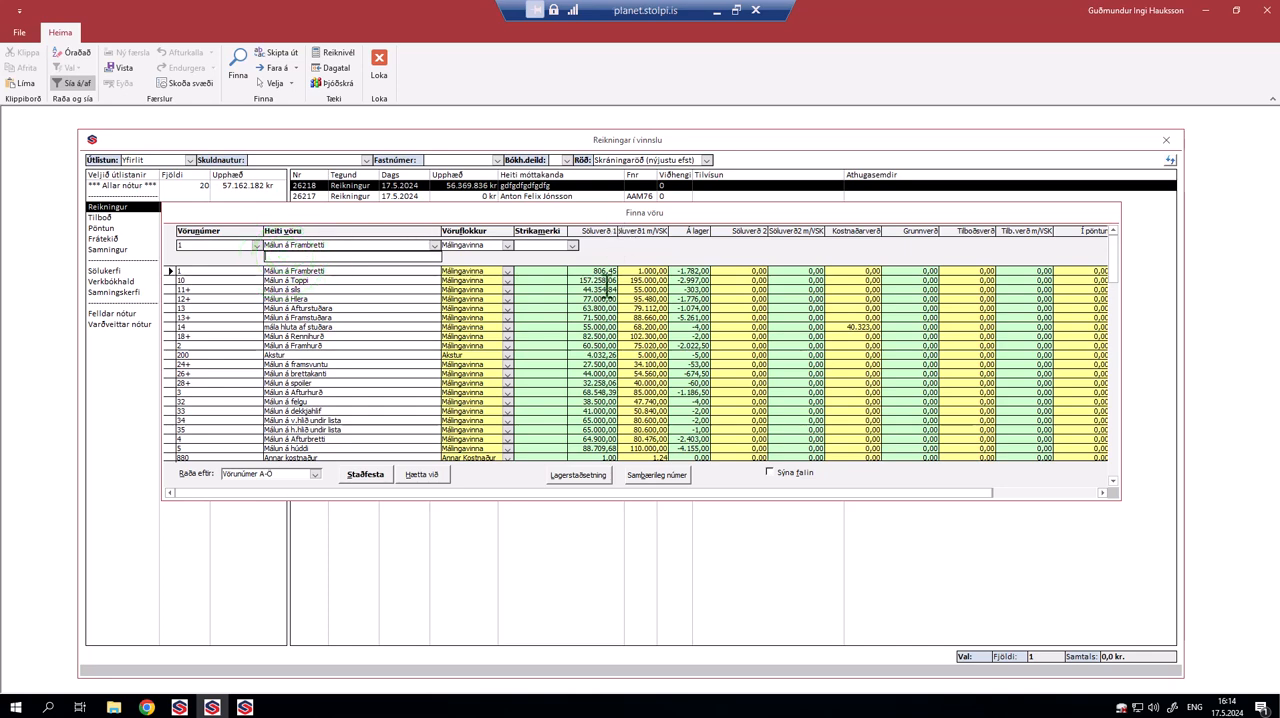
click(427, 475)
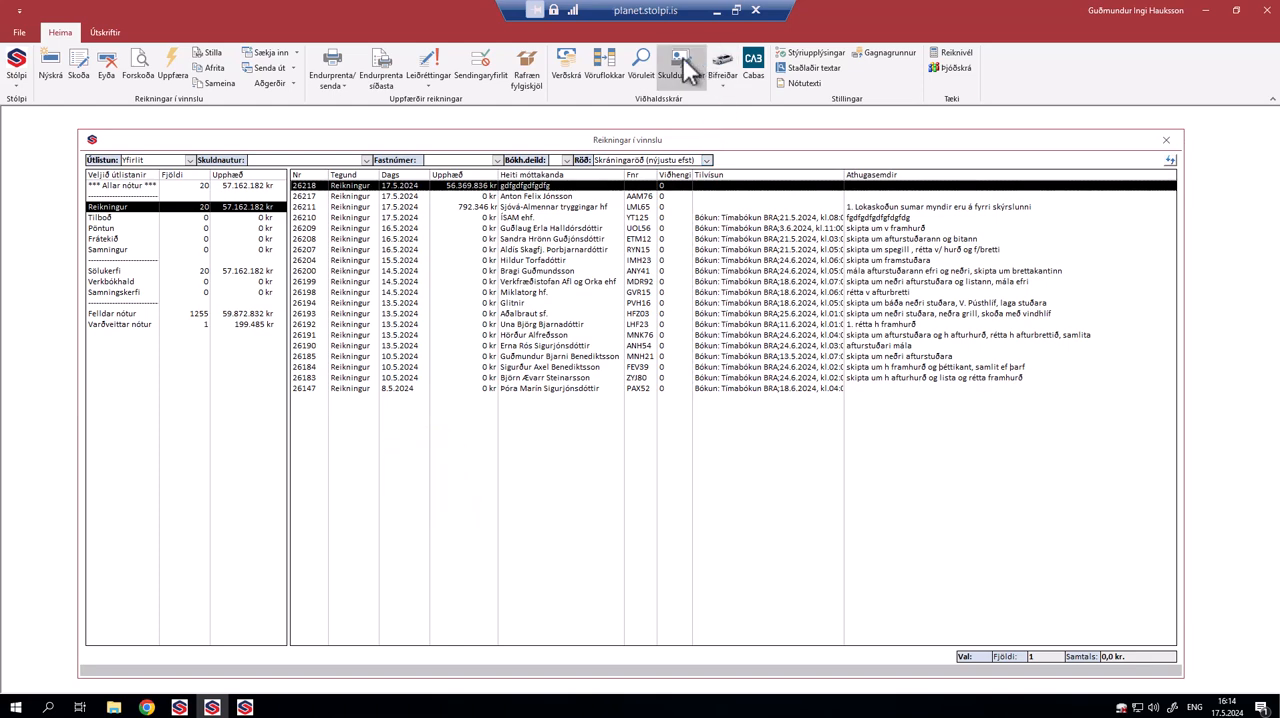
View the debtor register (Skuldunautar) and its search key selection, and close it
click(679, 62)
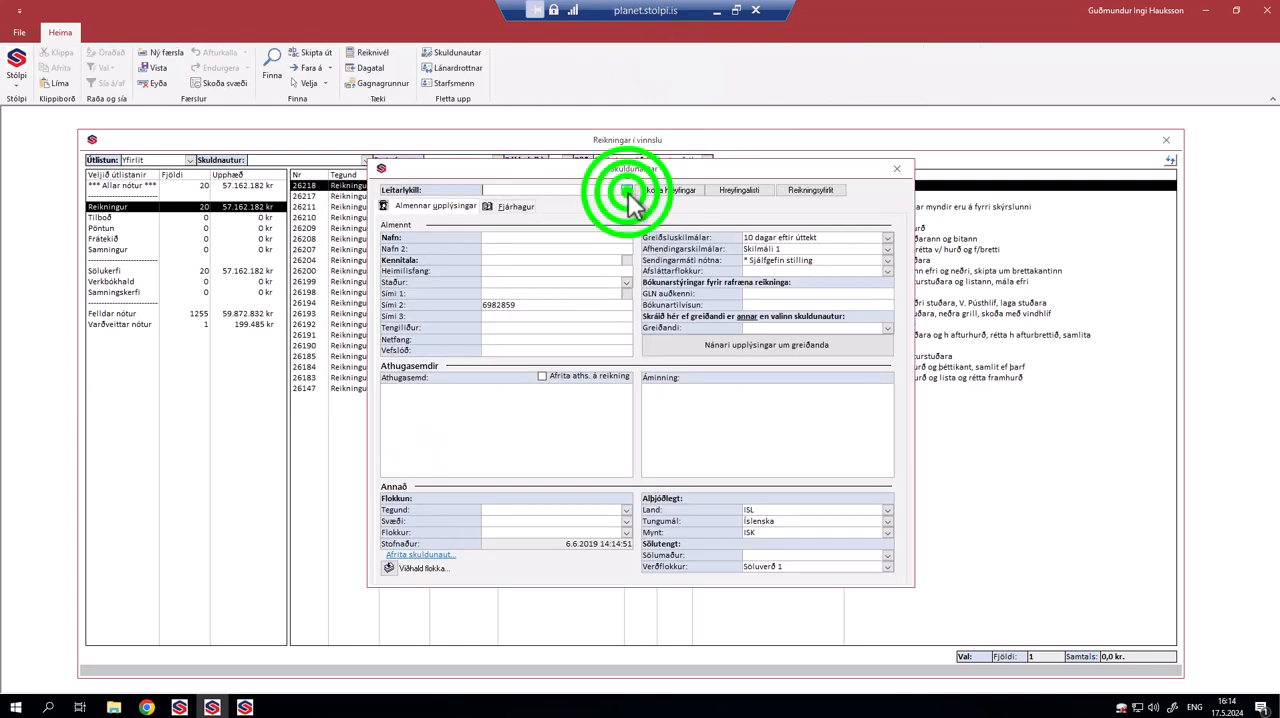
click(626, 190)
click(585, 330)
click(897, 168)
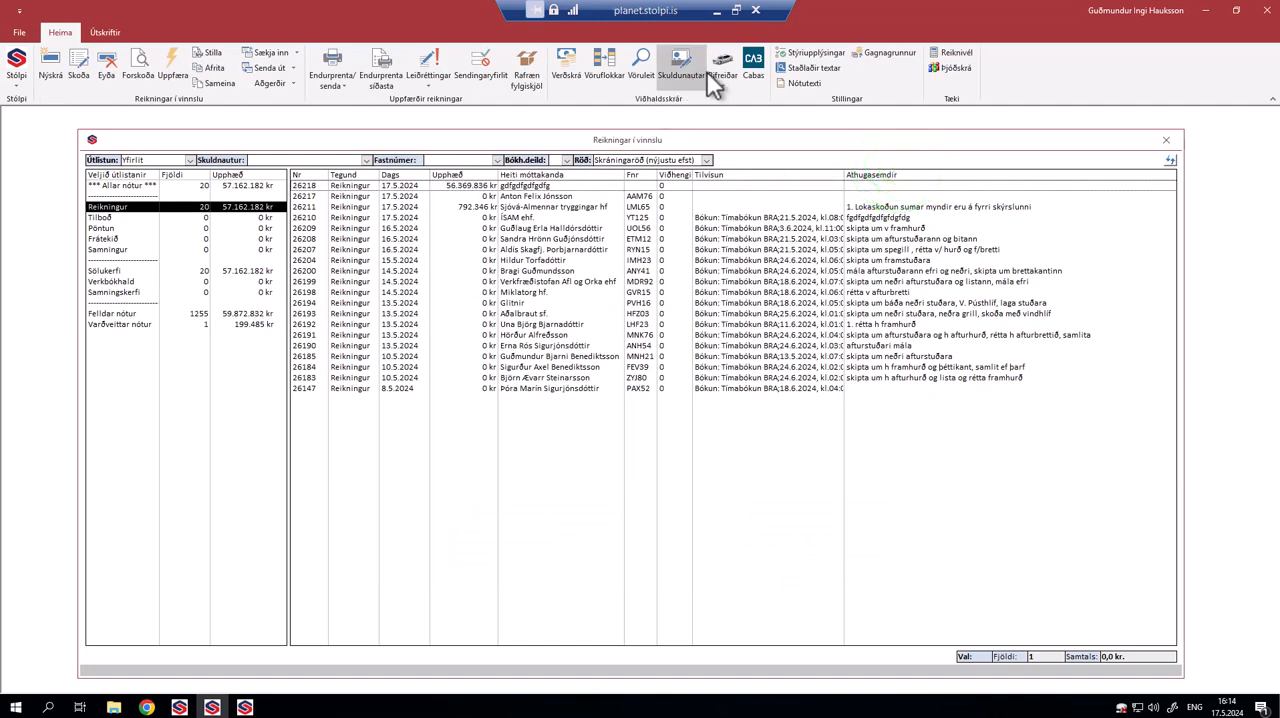
Open the vehicle register (Ökutækjaskrá), enlarge its window and examine the listed vehicles and their owners
click(724, 60)
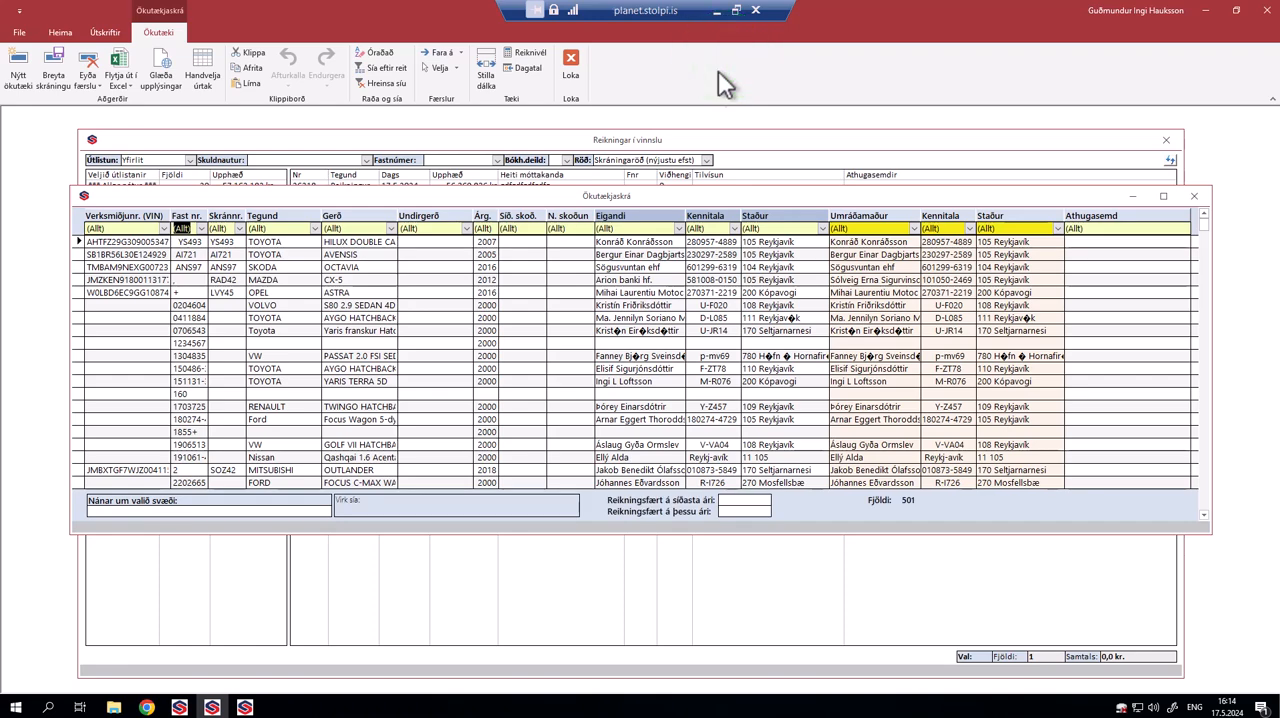
drag(690, 197, 685, 151)
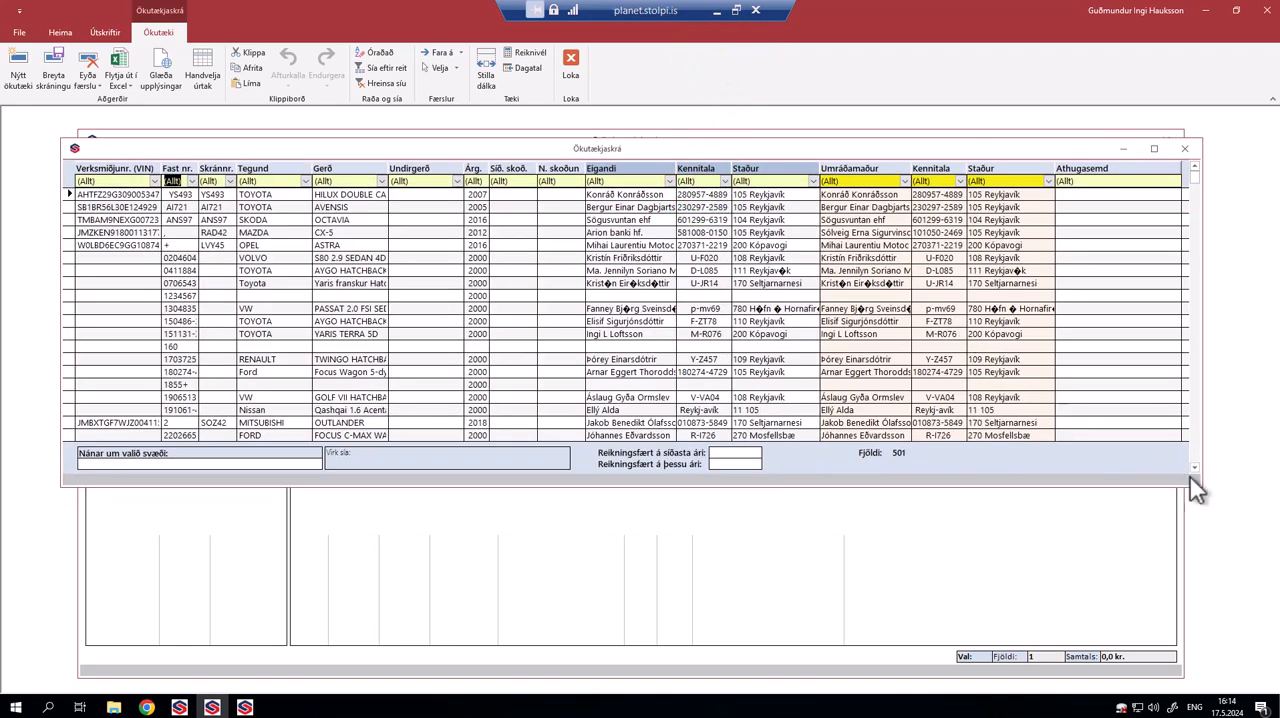
drag(1197, 484, 1241, 601)
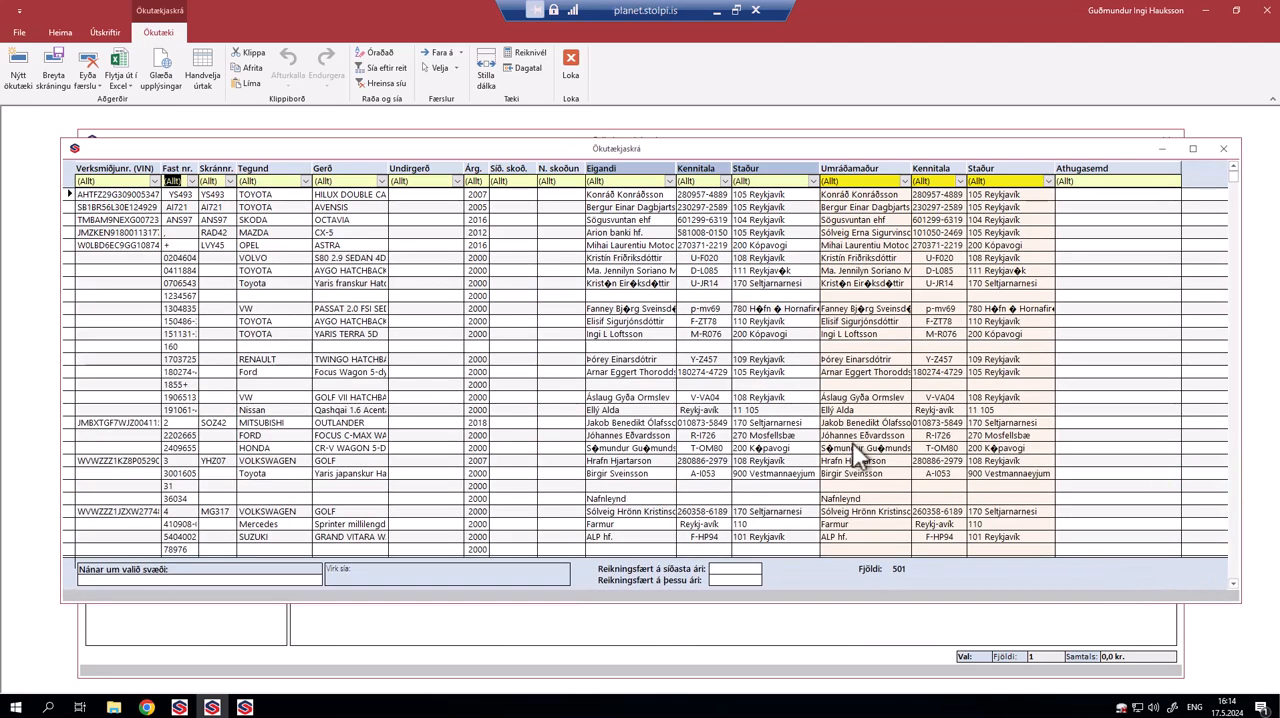
click(610, 448)
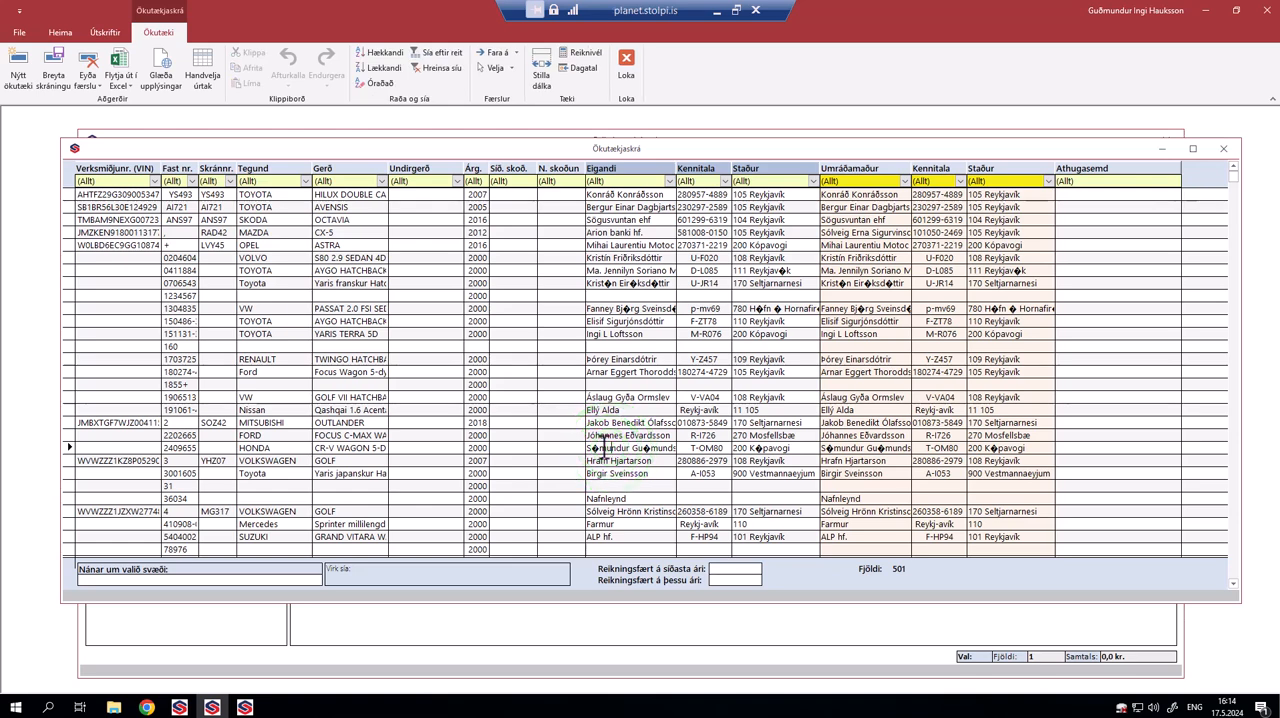
click(620, 370)
click(612, 358)
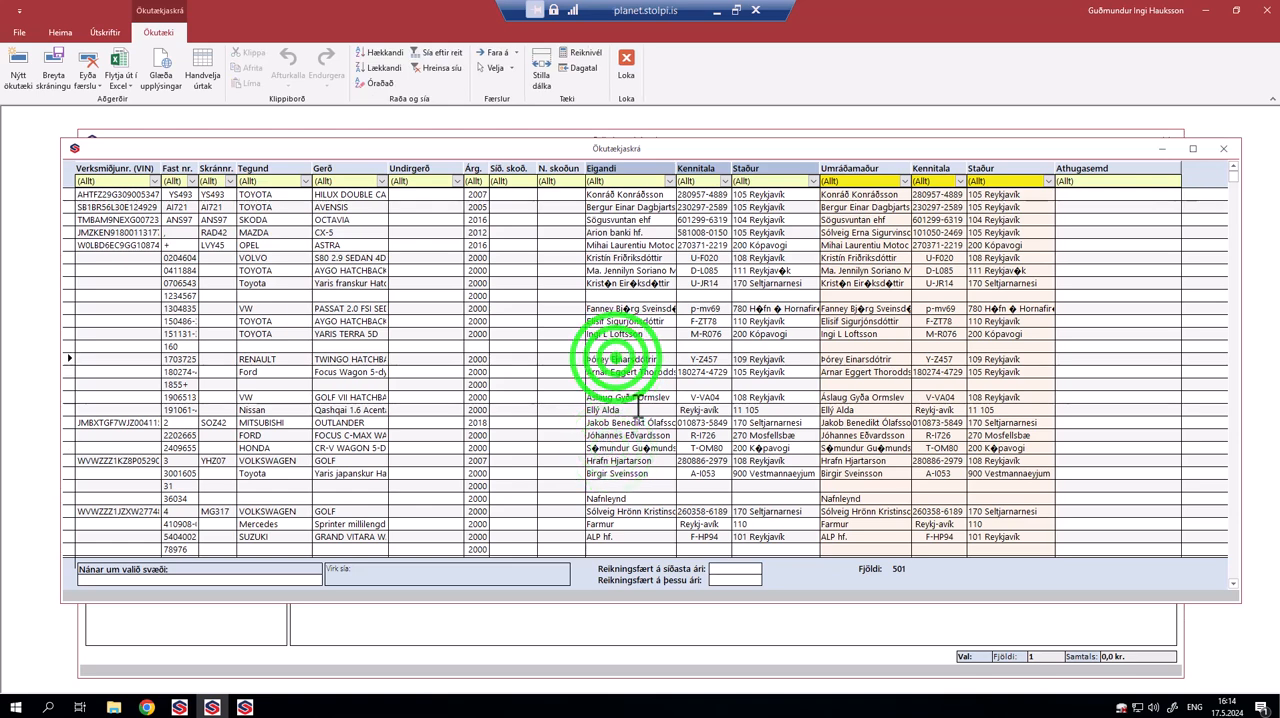
scroll(610, 488, down, 3)
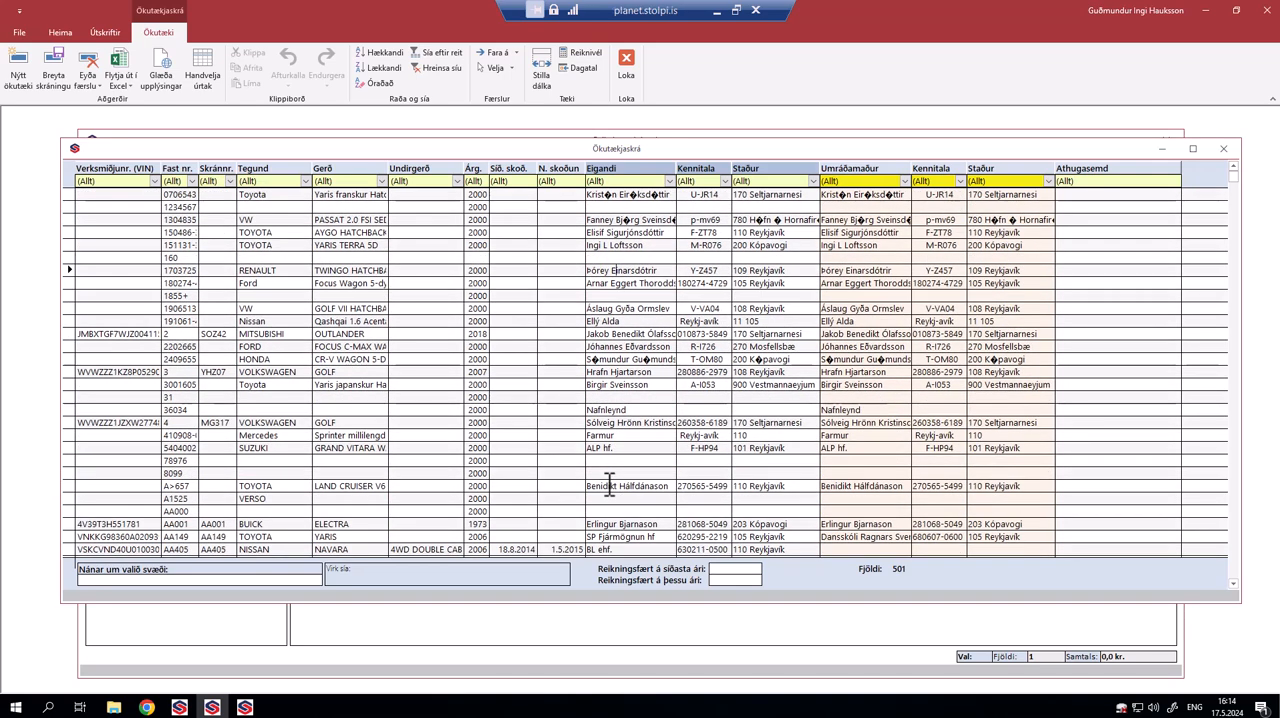
scroll(616, 500, down, 1)
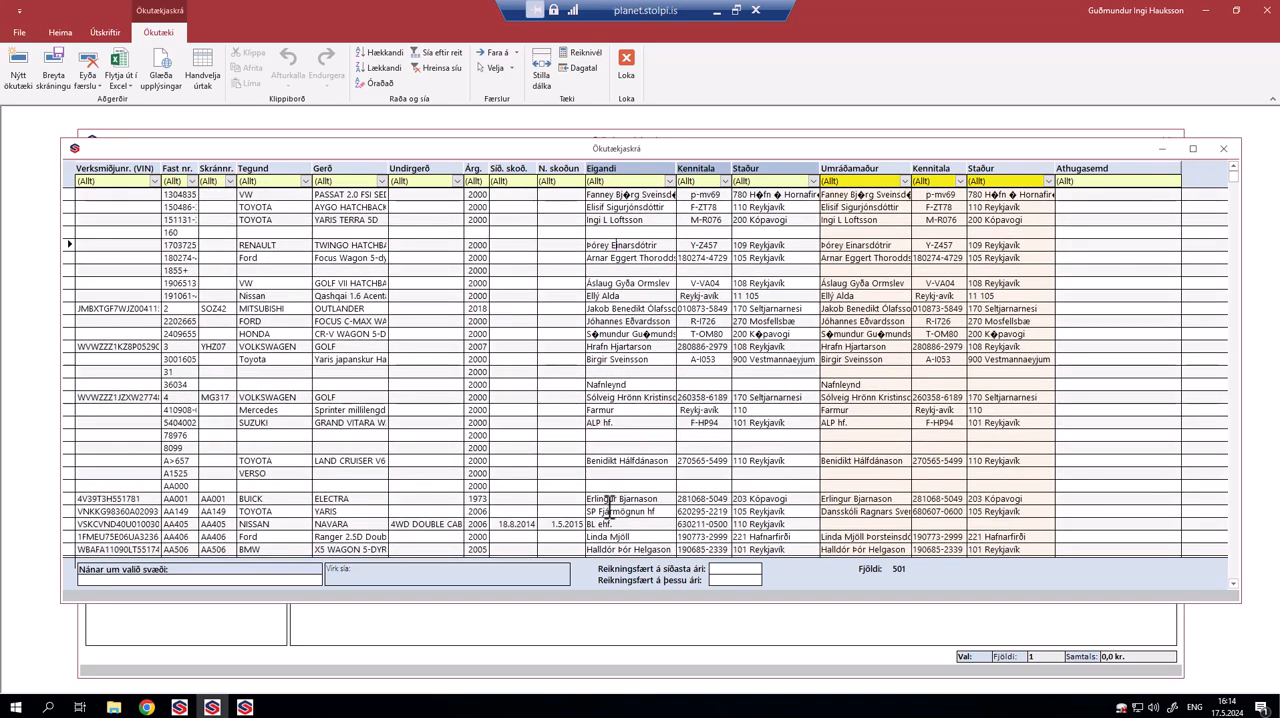
double_click(650, 512)
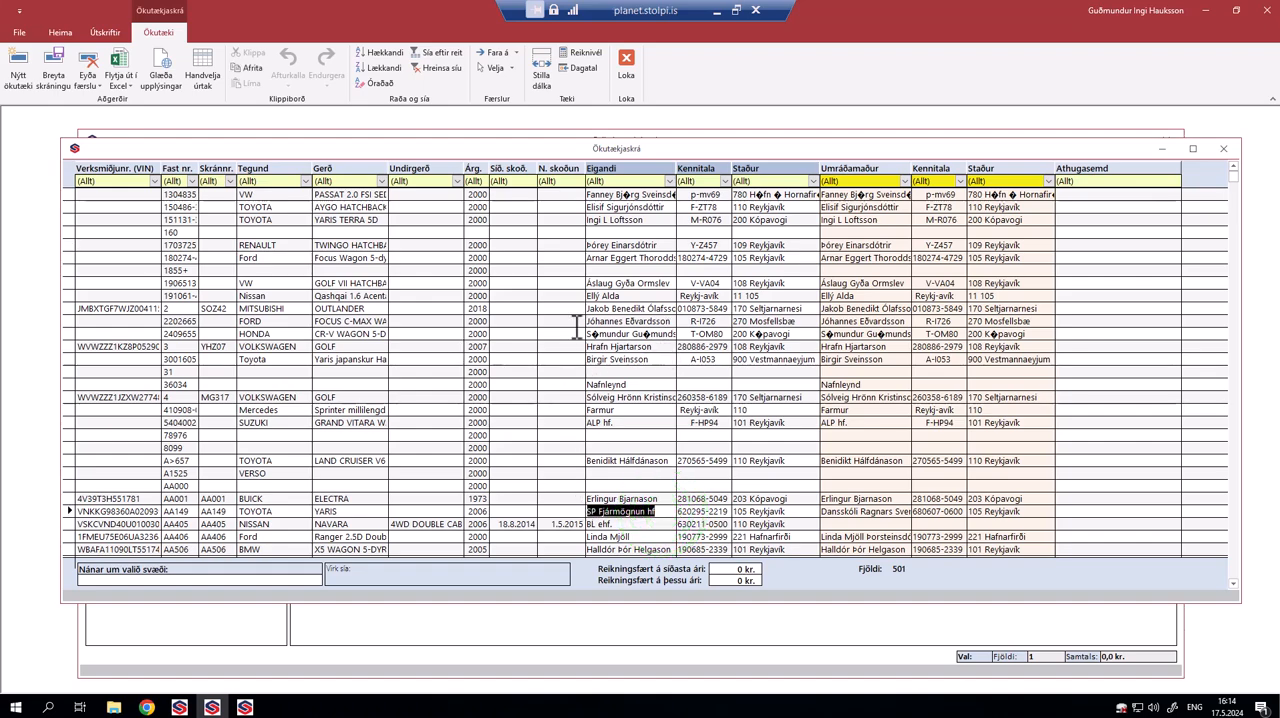
scroll(599, 370, down, 3)
scroll(599, 400, down, 6)
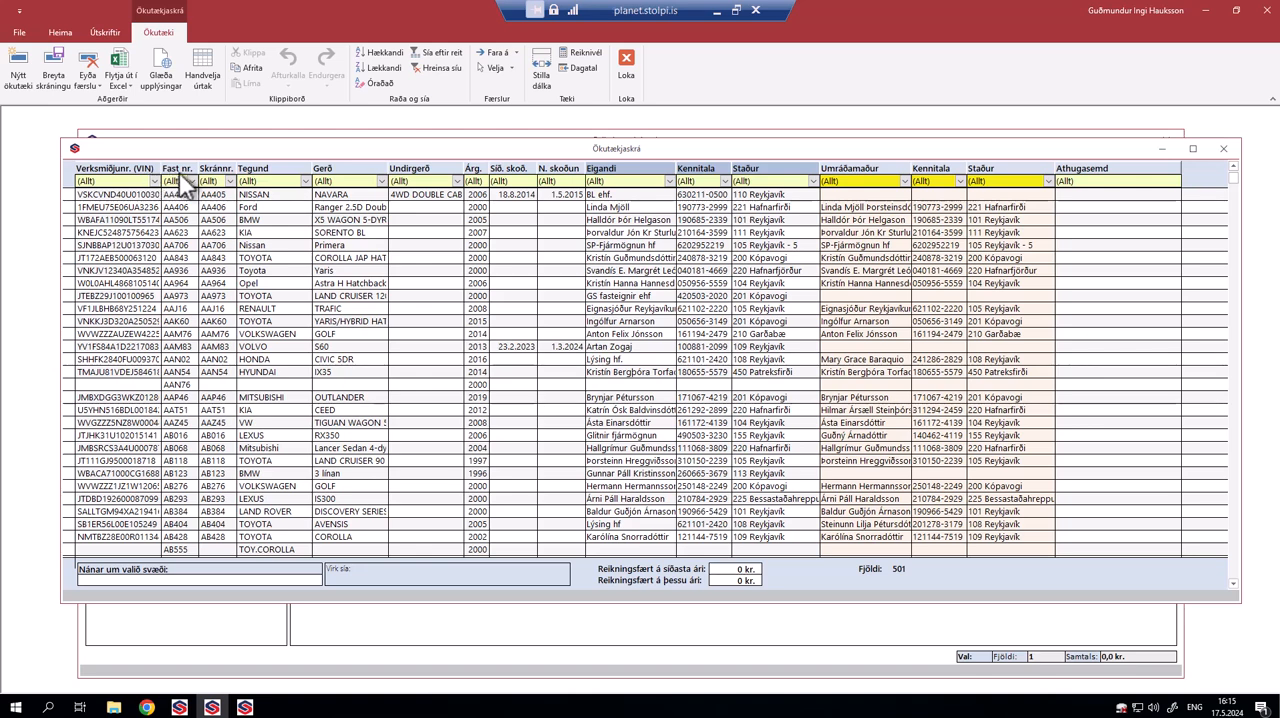
View the maintenance record of the Mitsubishi Lancer Sedan 4-dyra, and close the record and the vehicle register
double_click(172, 447)
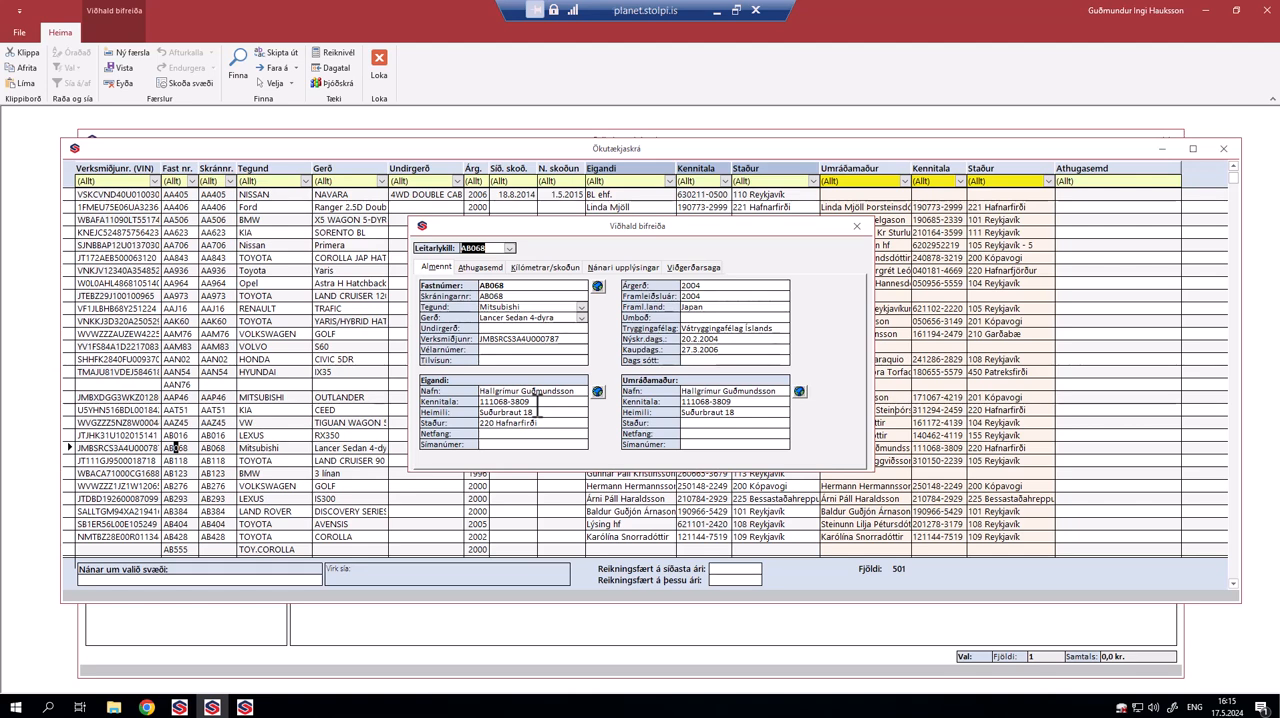
click(567, 317)
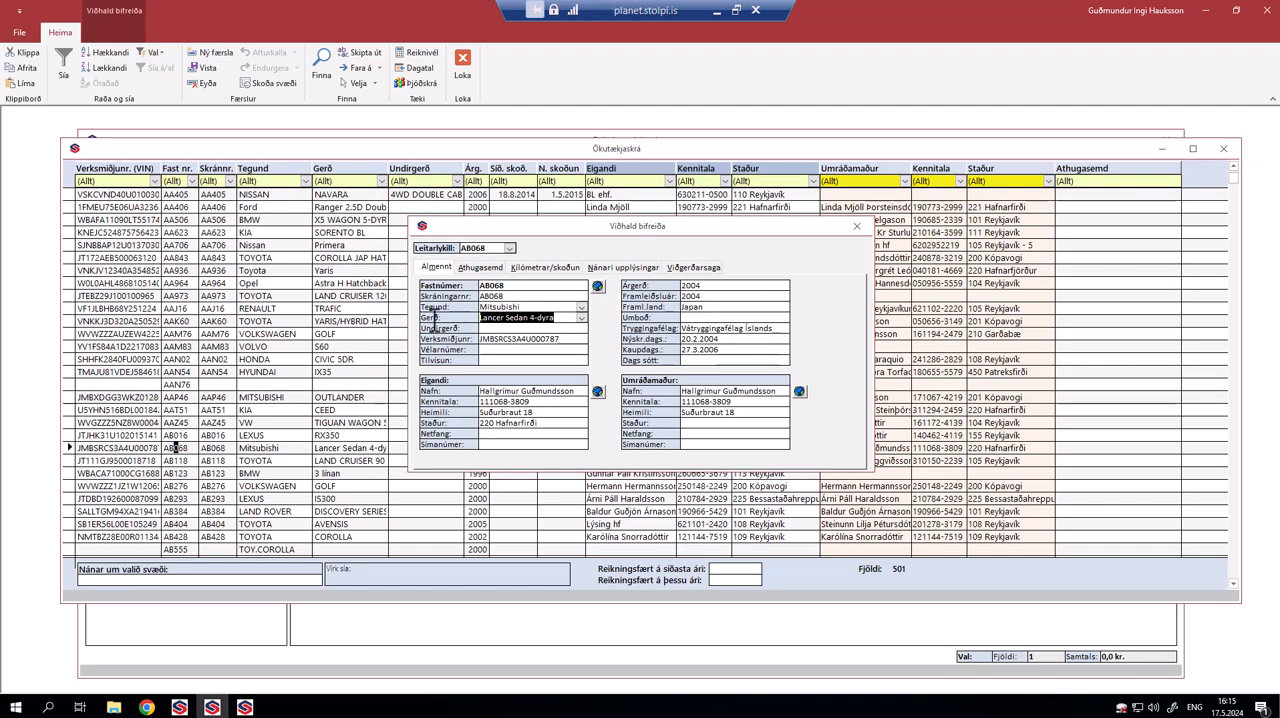
click(852, 222)
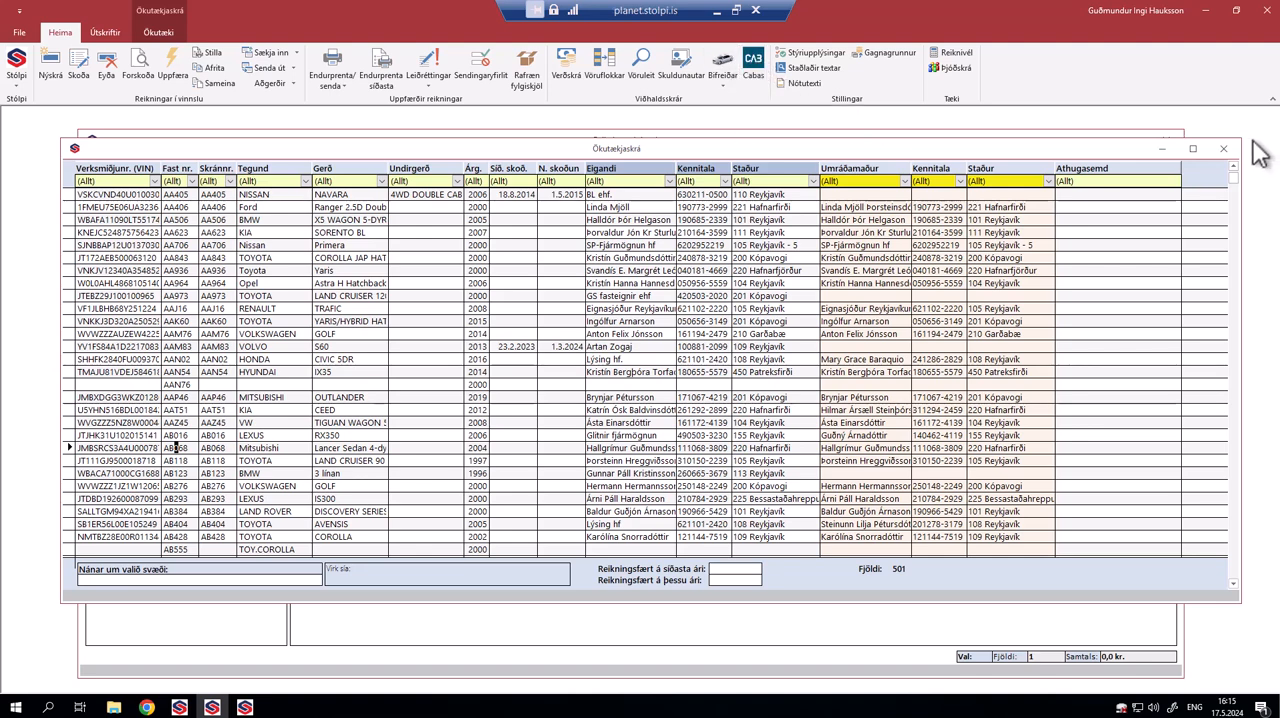
click(1222, 148)
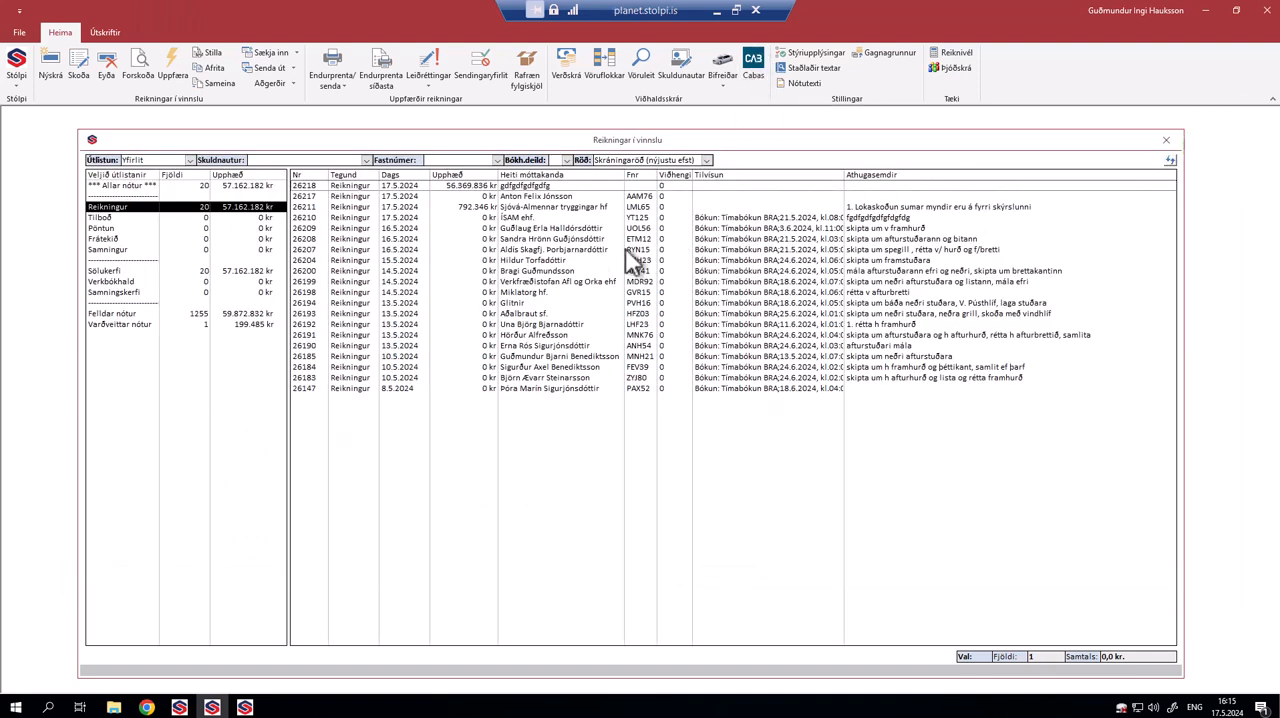
Open the "skipta um v framhurð" invoice, view its vehicle actions (Bifreiðaaðgerðir) including the CABAS damage report retrieval, and close it
click(512, 229)
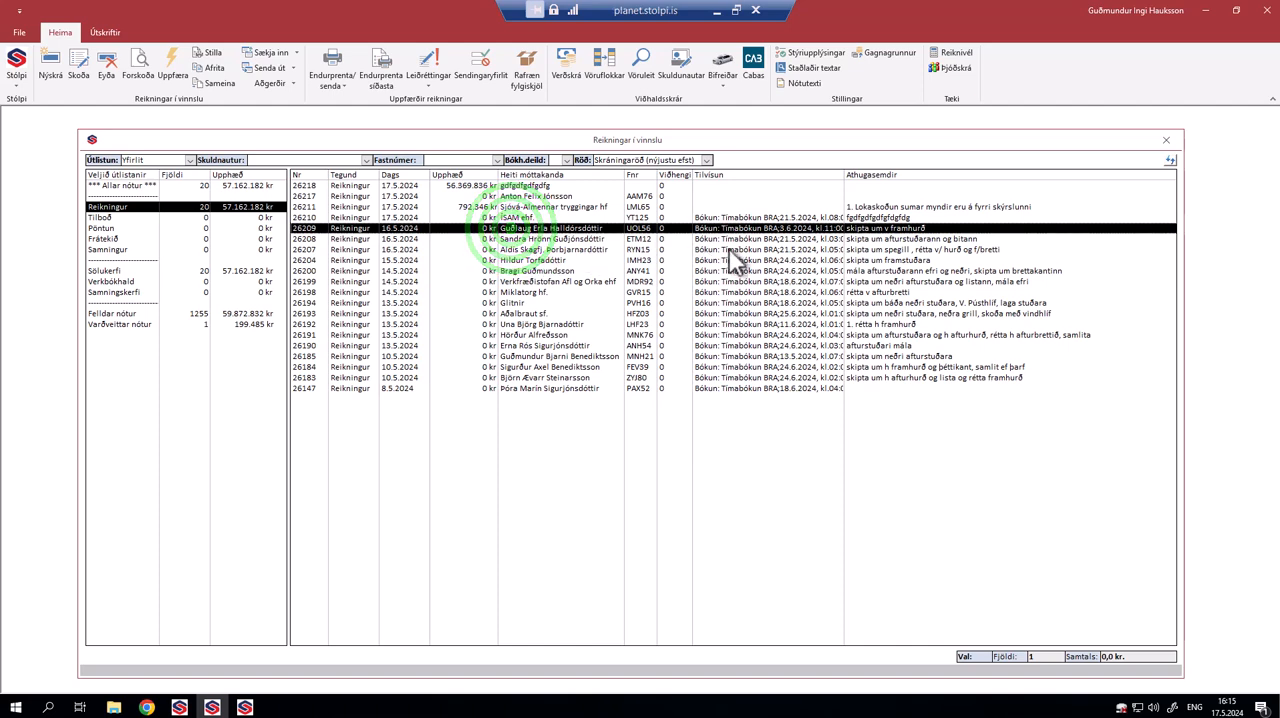
double_click(540, 227)
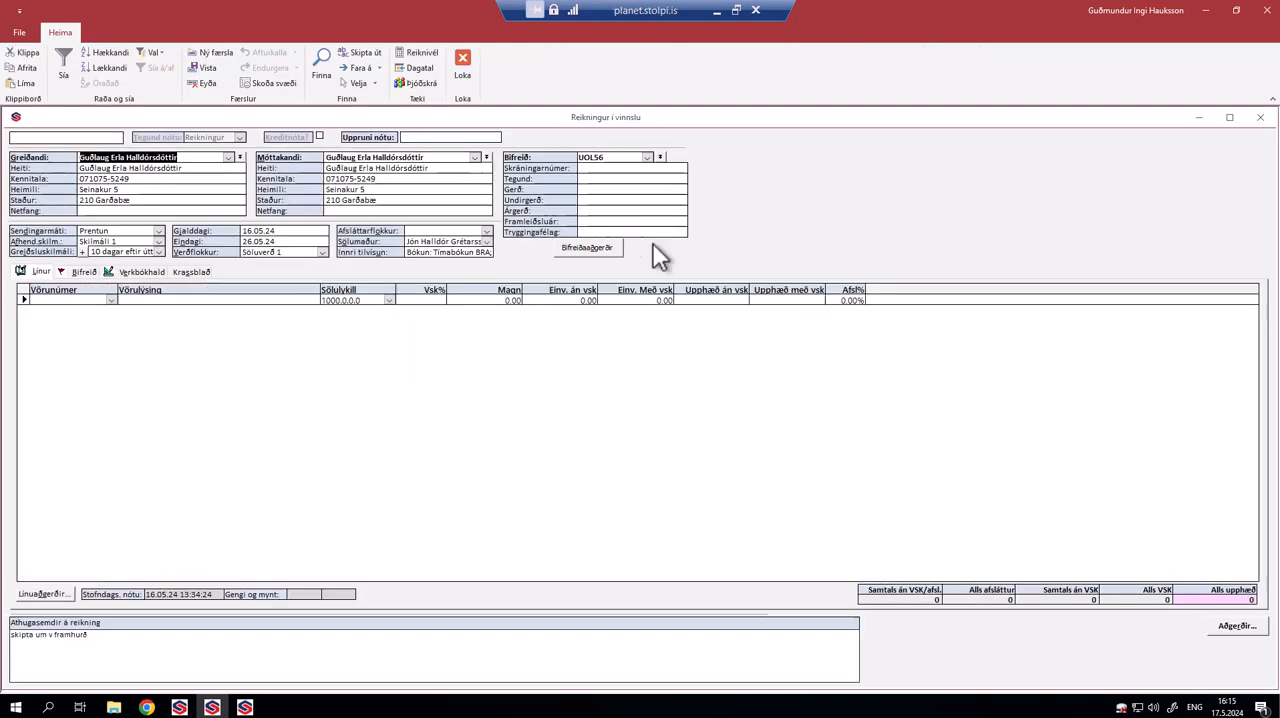
click(601, 252)
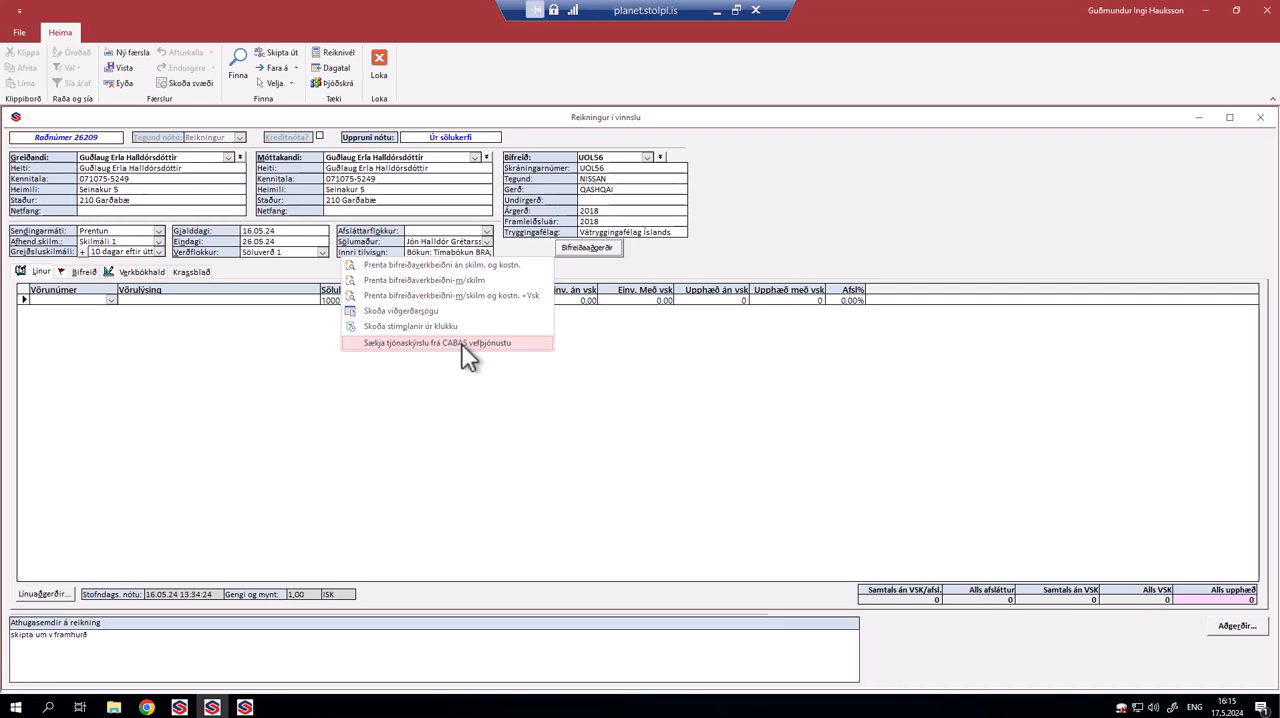
click(1260, 118)
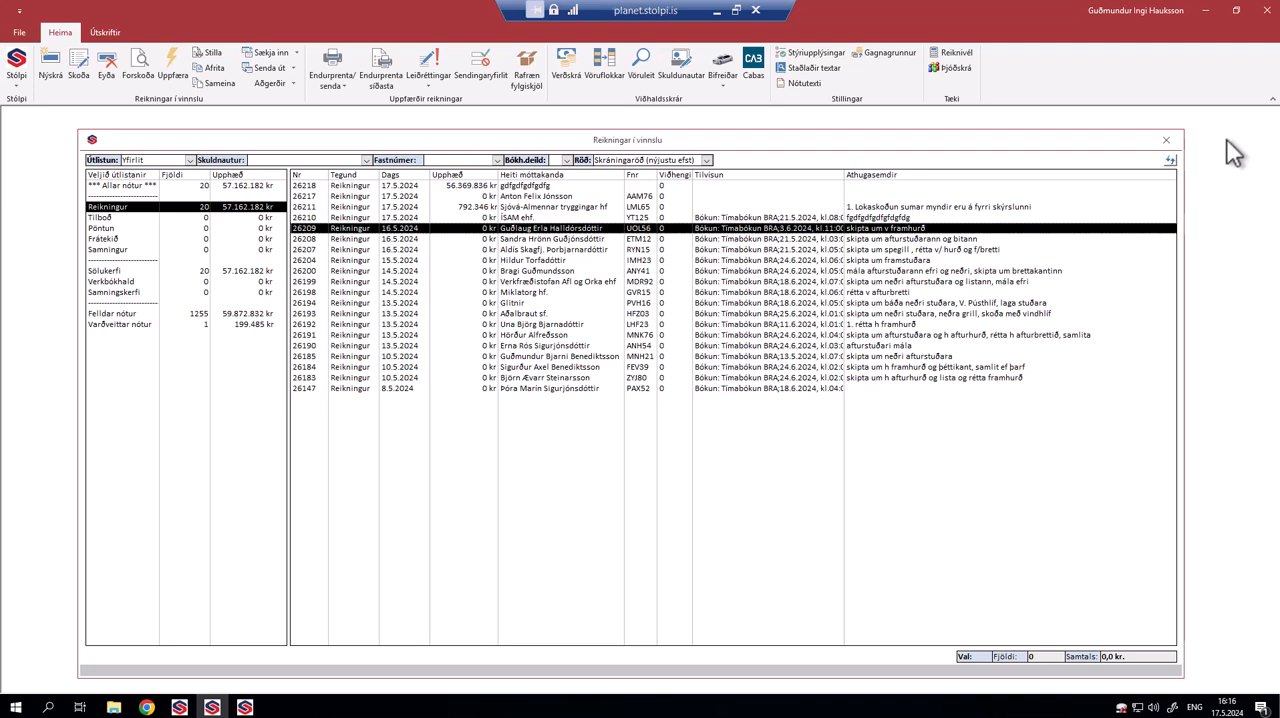
Browse the price list (Verðskrá) to the Sjálfsábyrgð item, examine its sales key (Sölulykill), and close the list
click(476, 206)
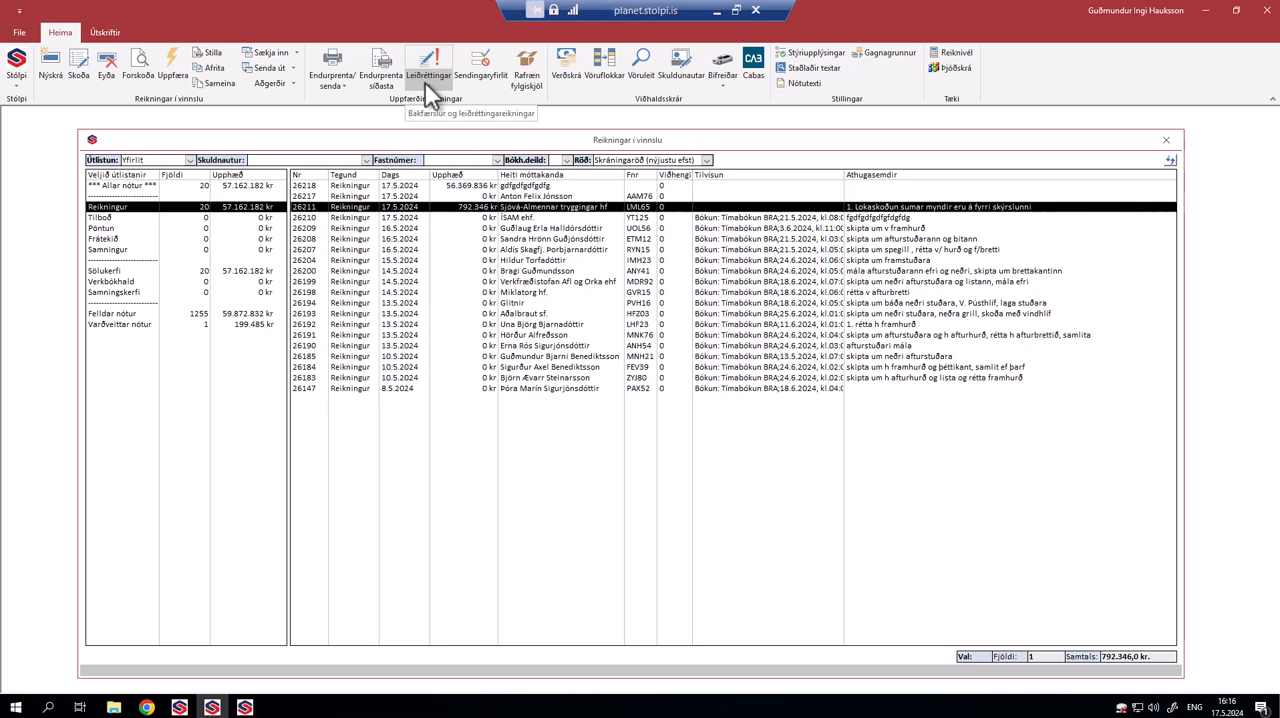
click(566, 64)
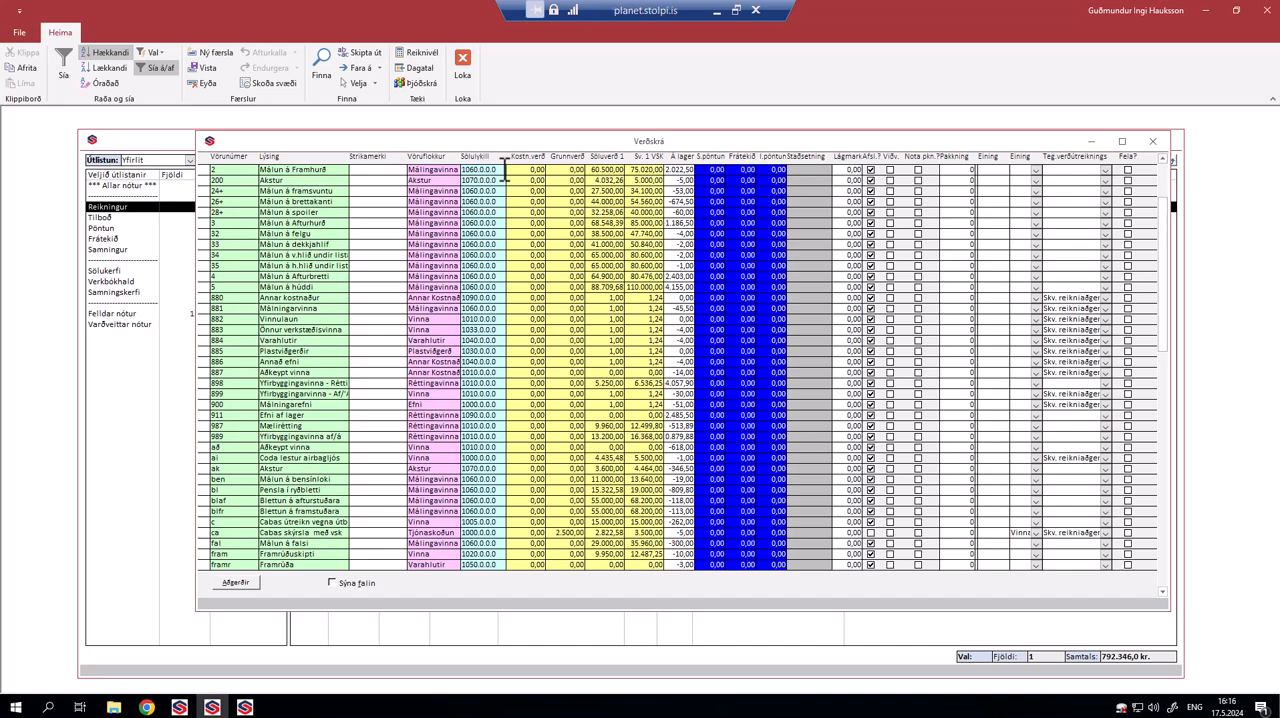
scroll(440, 320, down, 5)
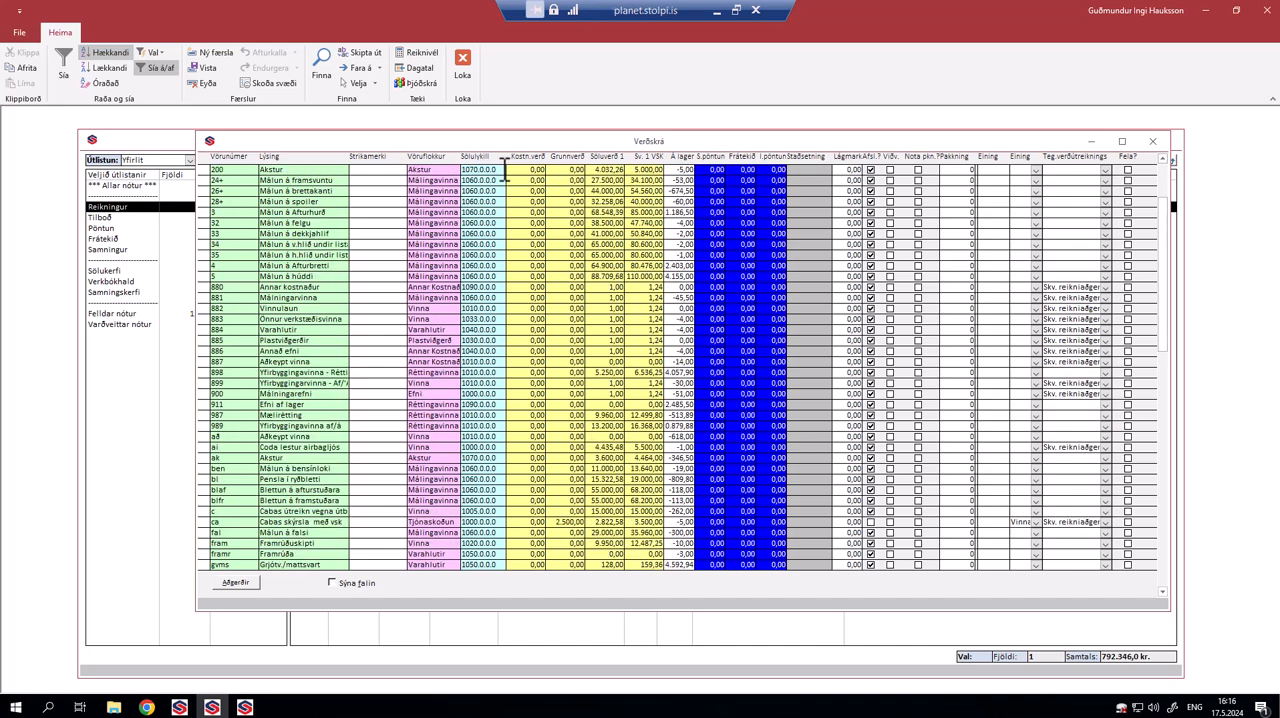
scroll(369, 470, down, 2)
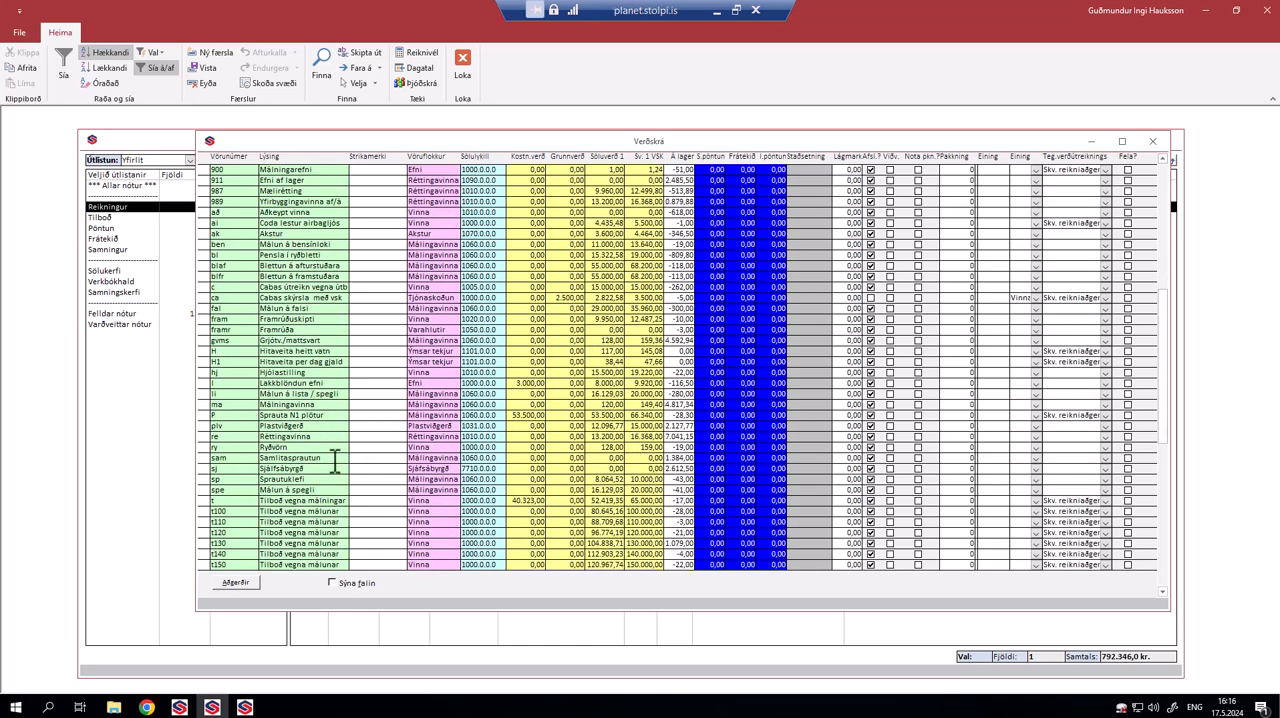
double_click(500, 468)
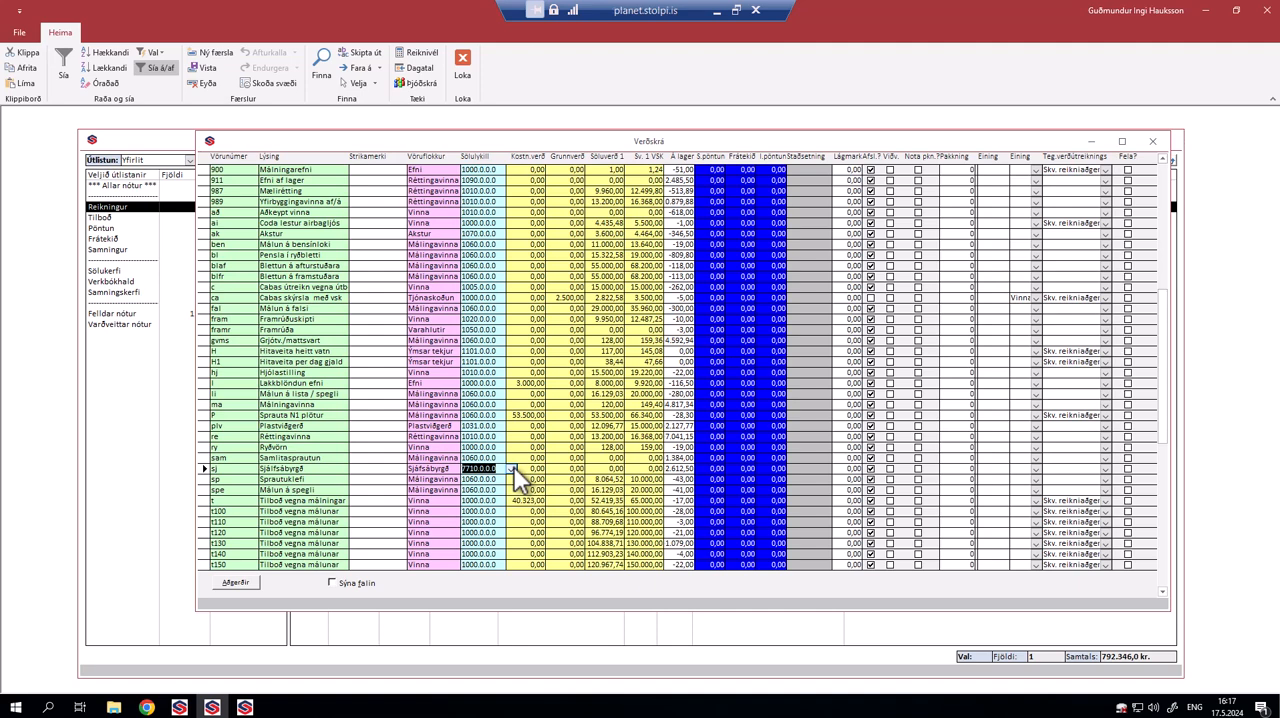
click(1151, 141)
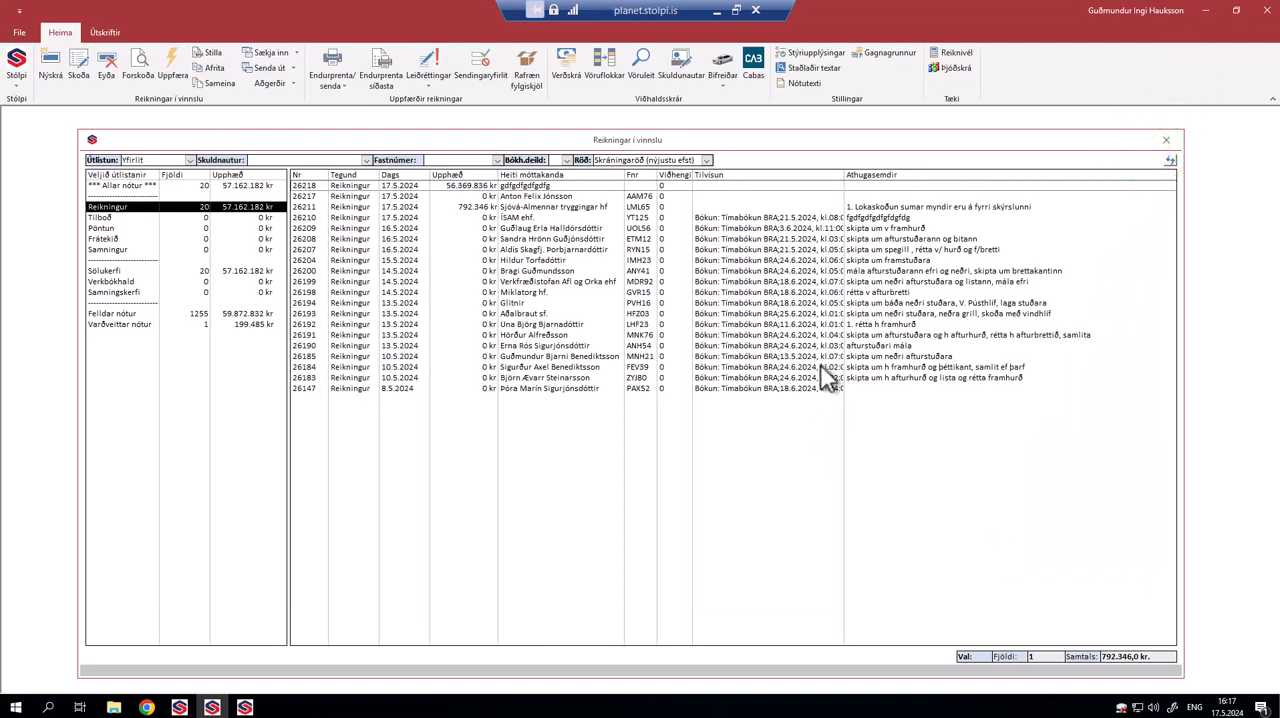
Open the control information (Stýriupplýsingar) and view the note types and delivery methods under Nótur
click(804, 53)
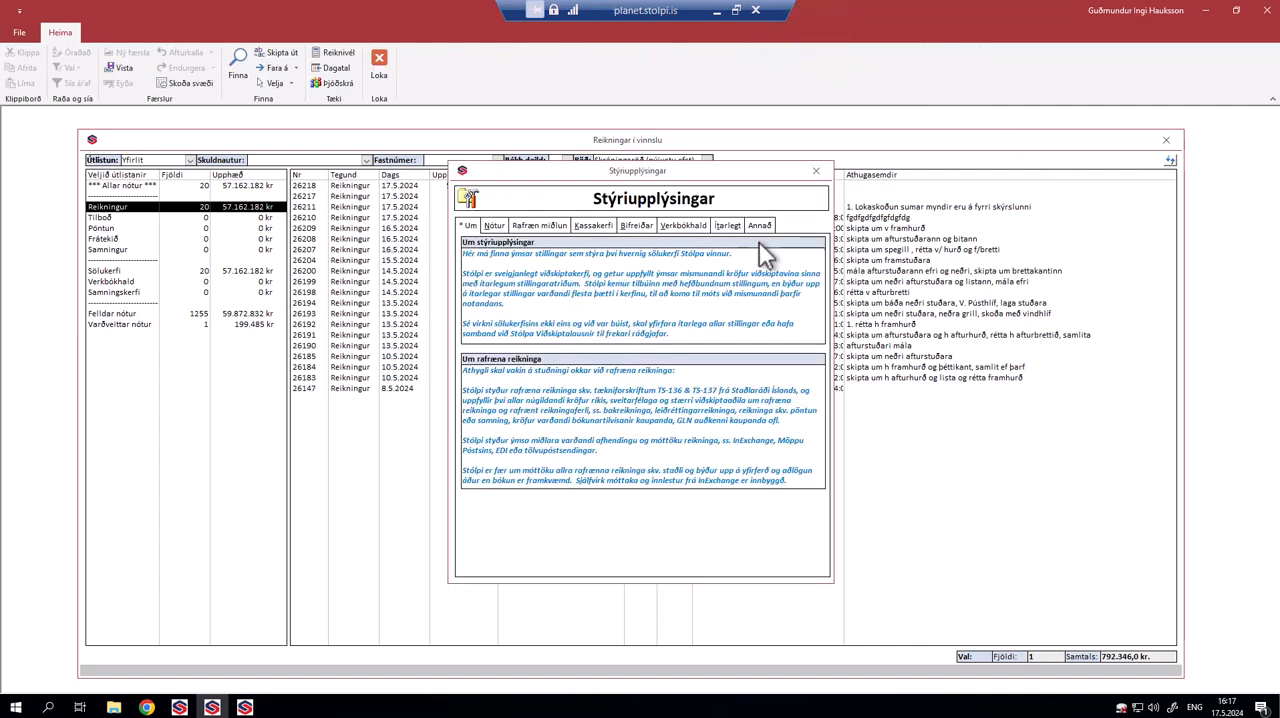
click(495, 226)
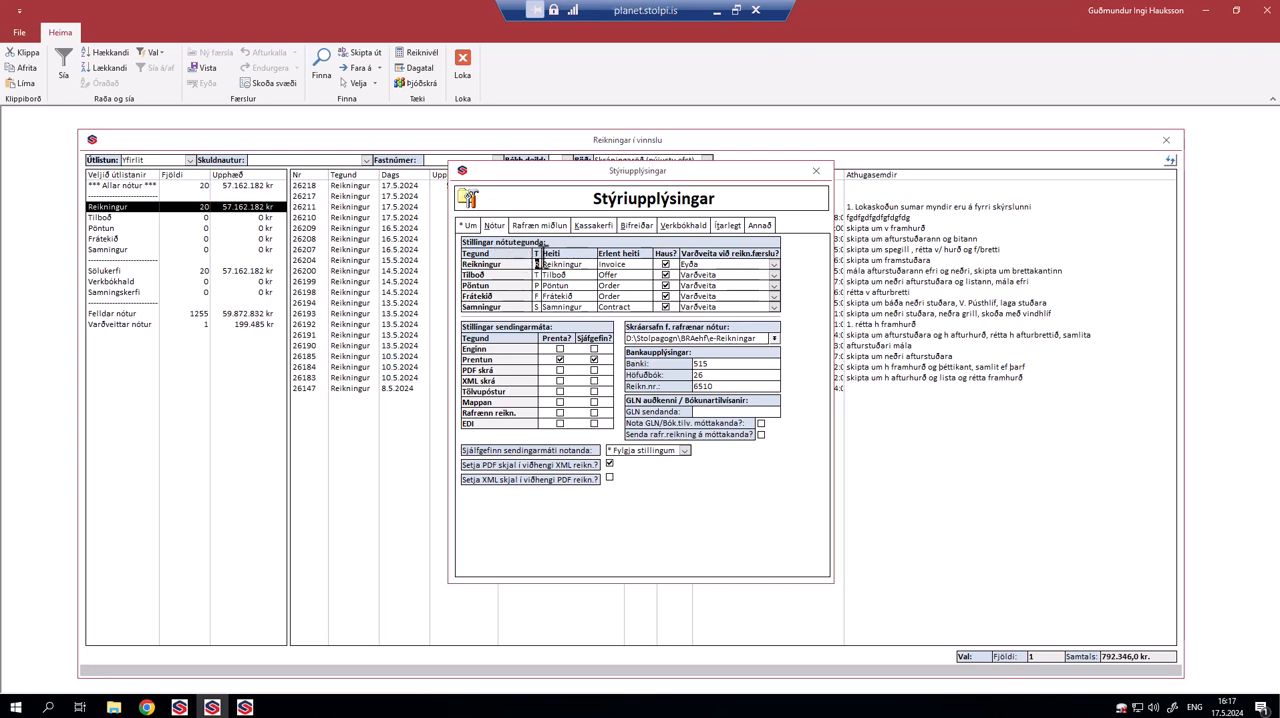
click(578, 272)
Try Tölvupóstur as the default delivery method, restore Prentun as the default, and close the settings
click(593, 358)
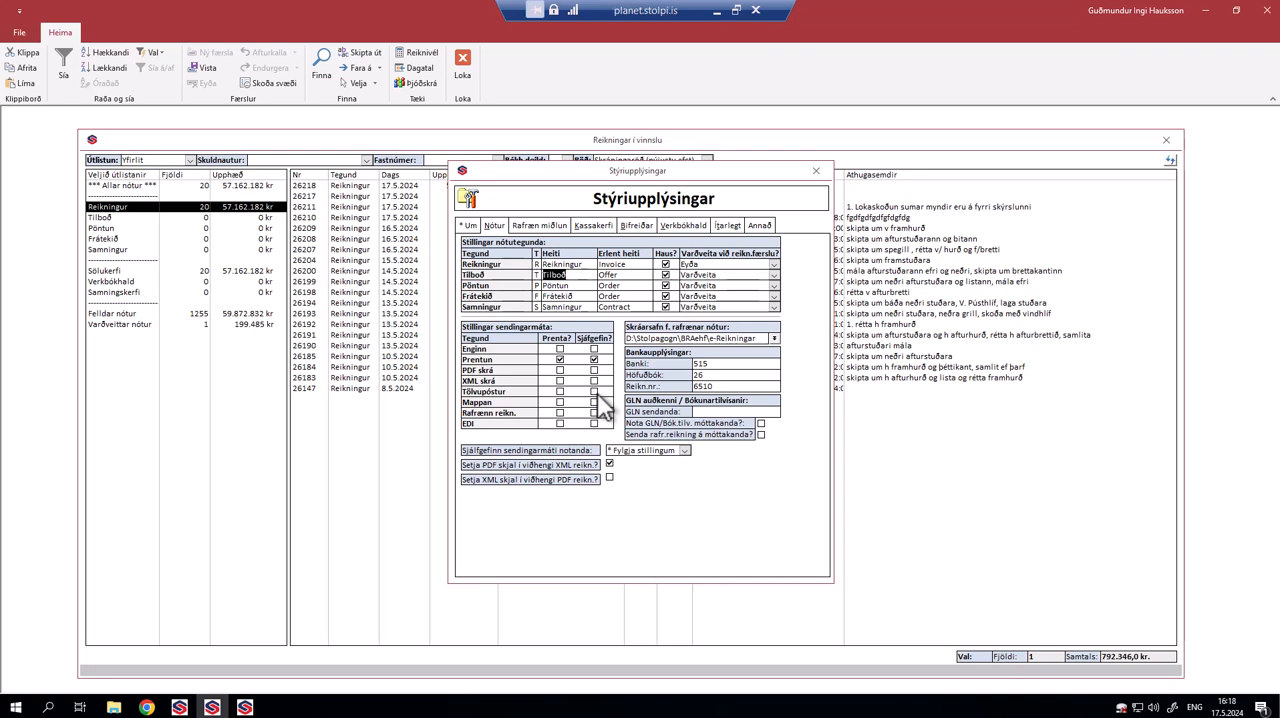
click(595, 392)
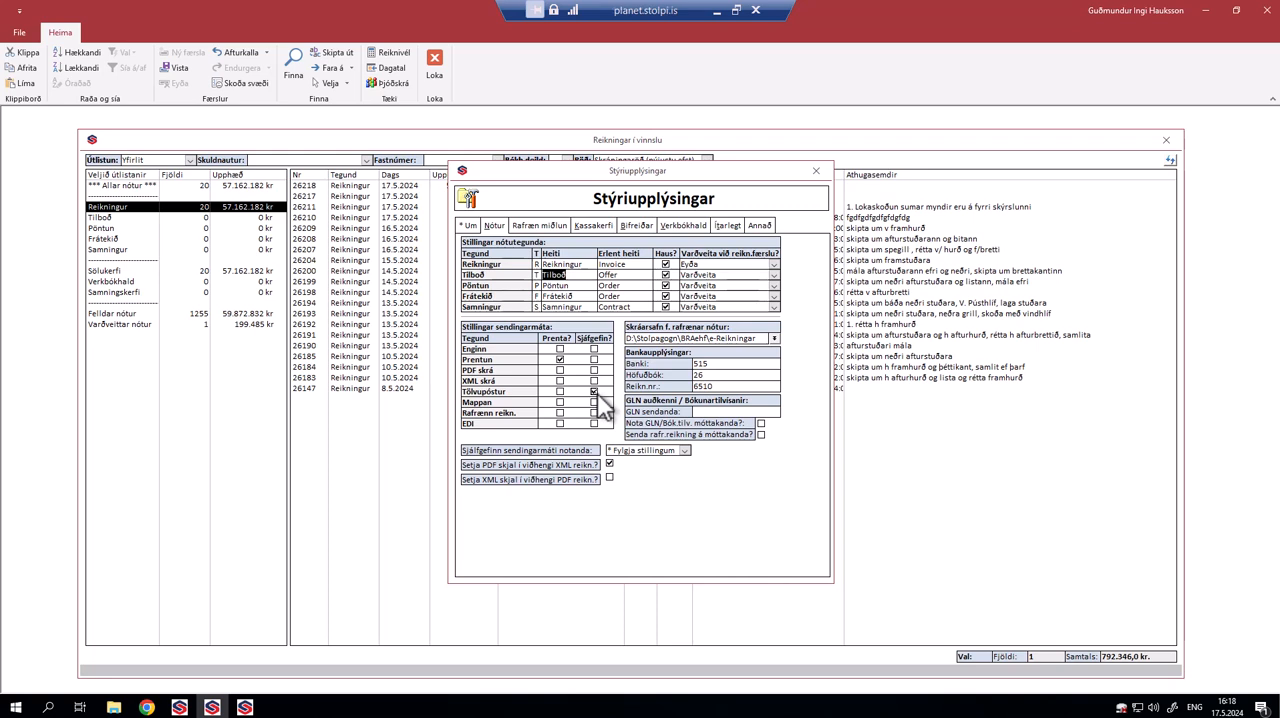
click(594, 359)
click(816, 171)
click(529, 224)
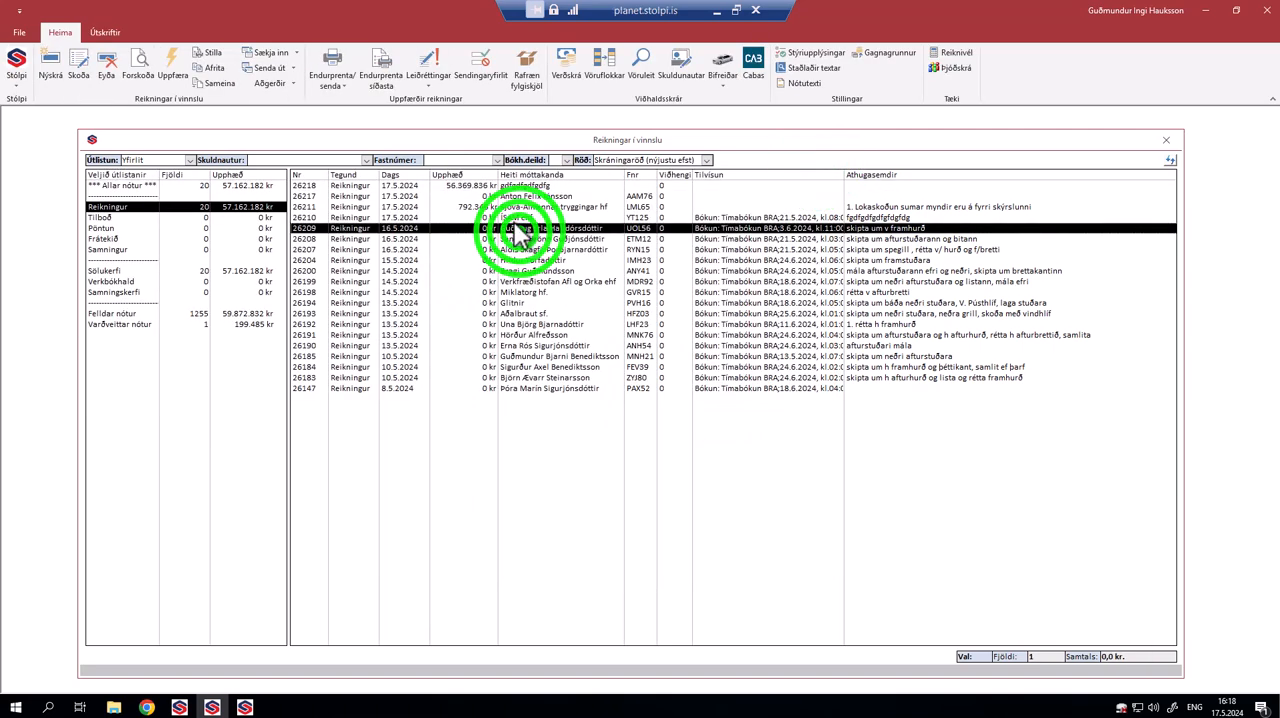
Open the update settings (Uppfærsla) for the second listed invoice, view the available delivery methods (Send.máti), and cancel without updating
click(514, 207)
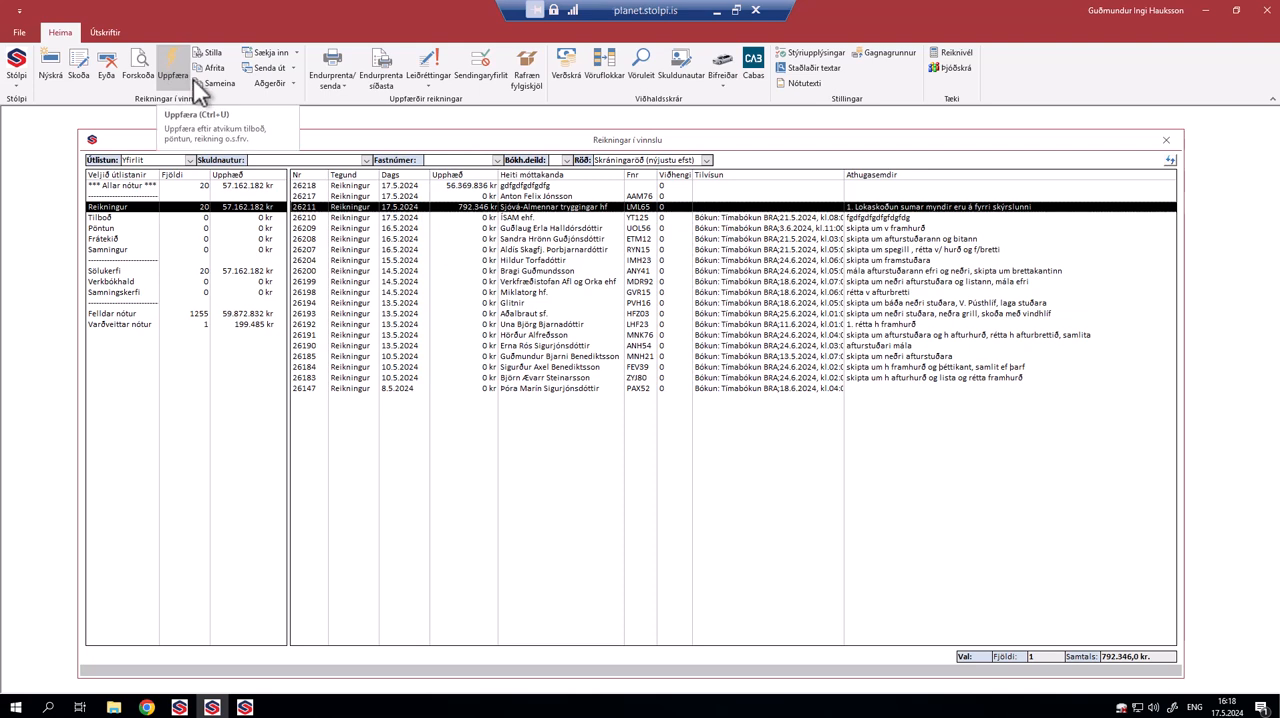
click(512, 197)
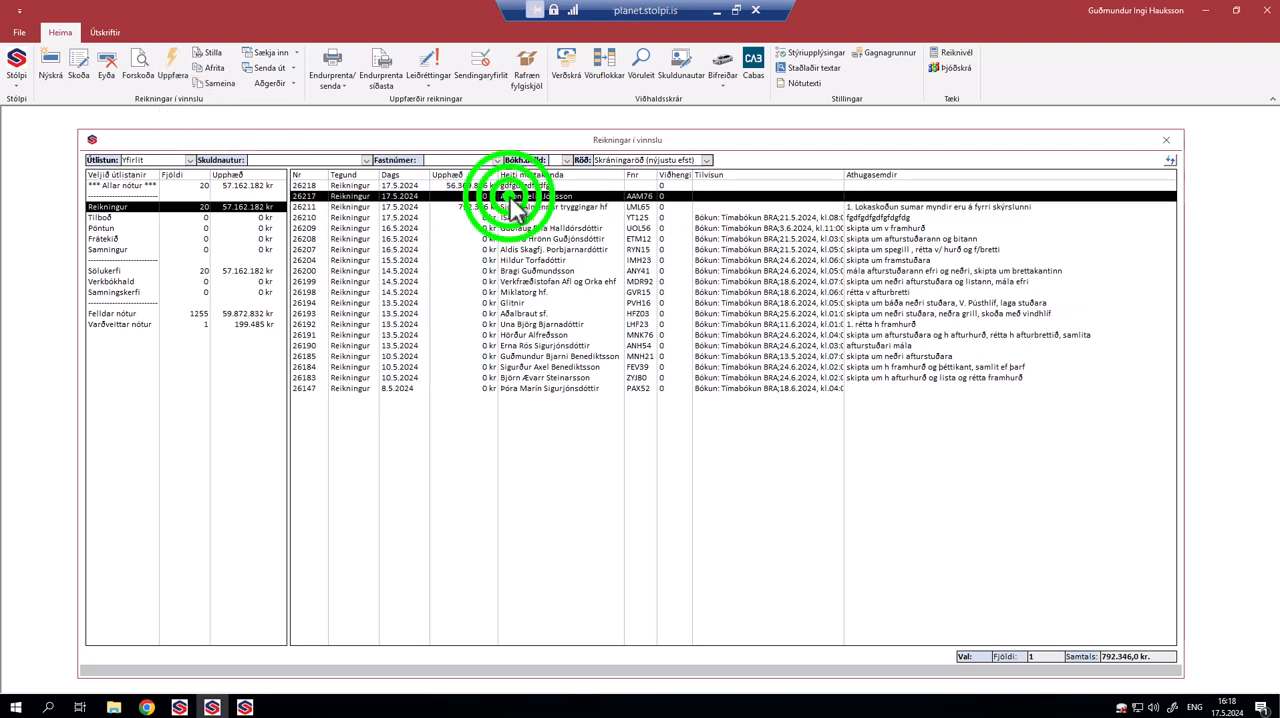
click(173, 62)
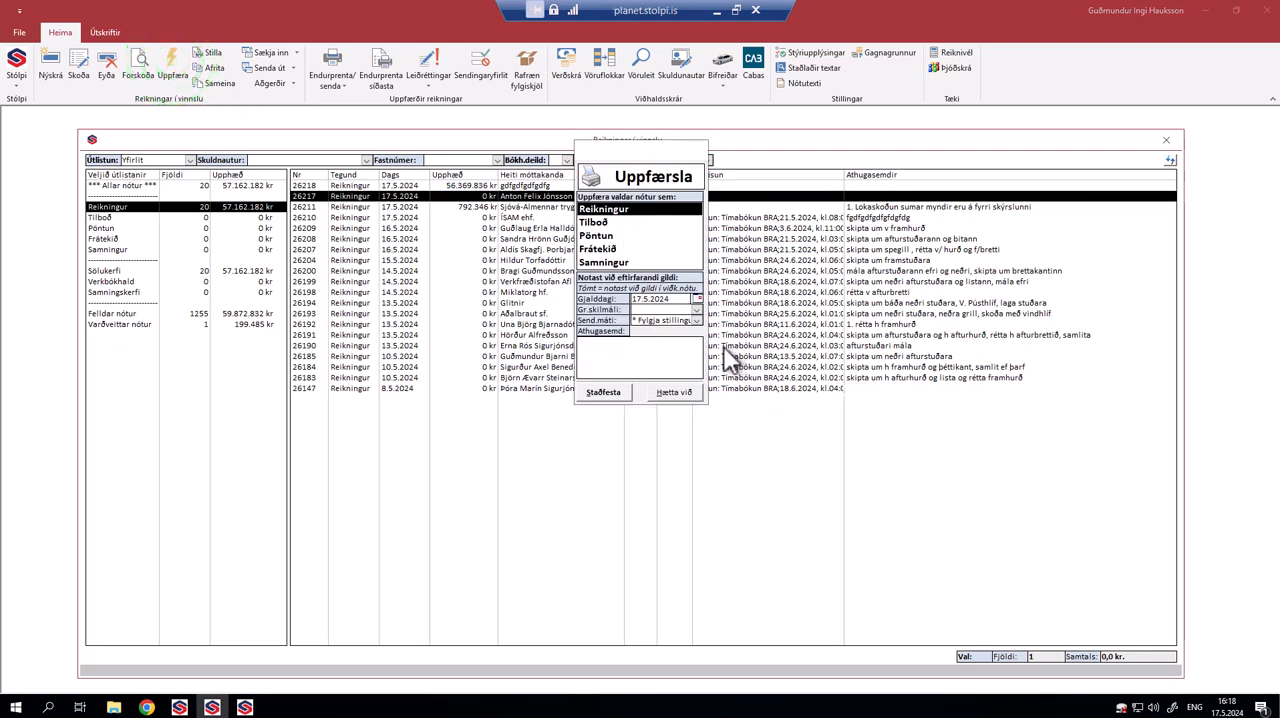
click(697, 320)
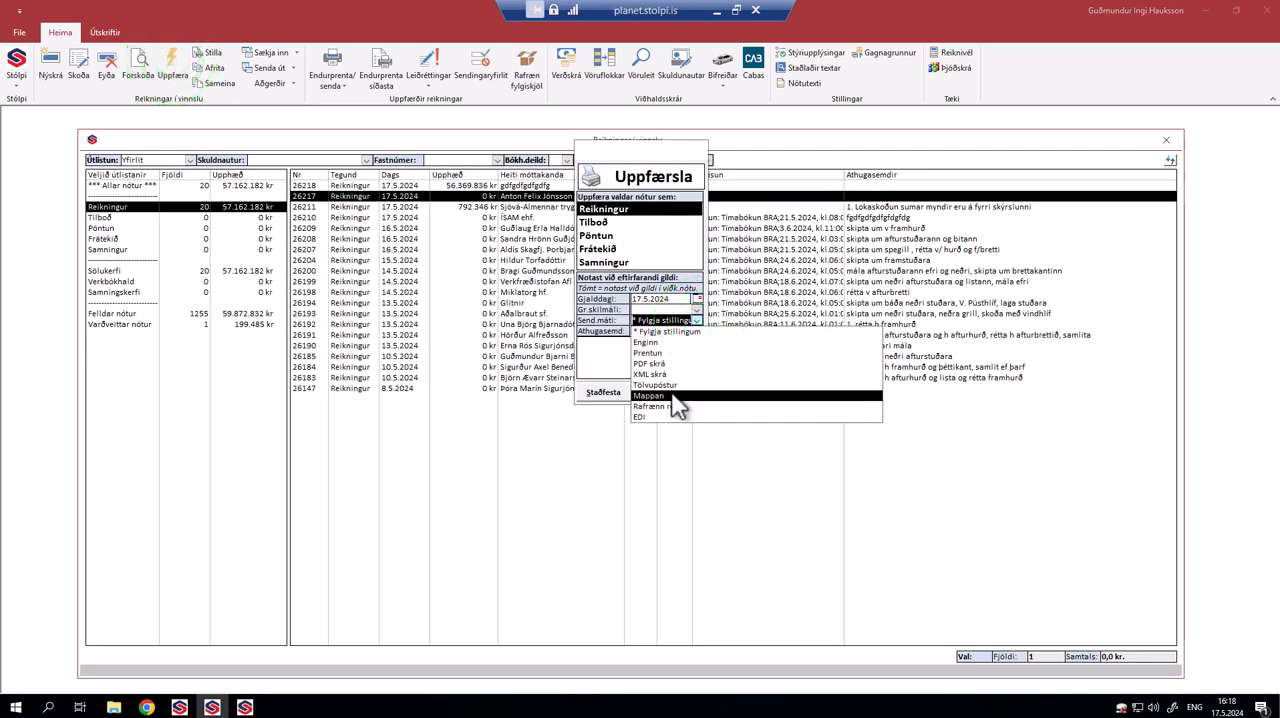
click(517, 341)
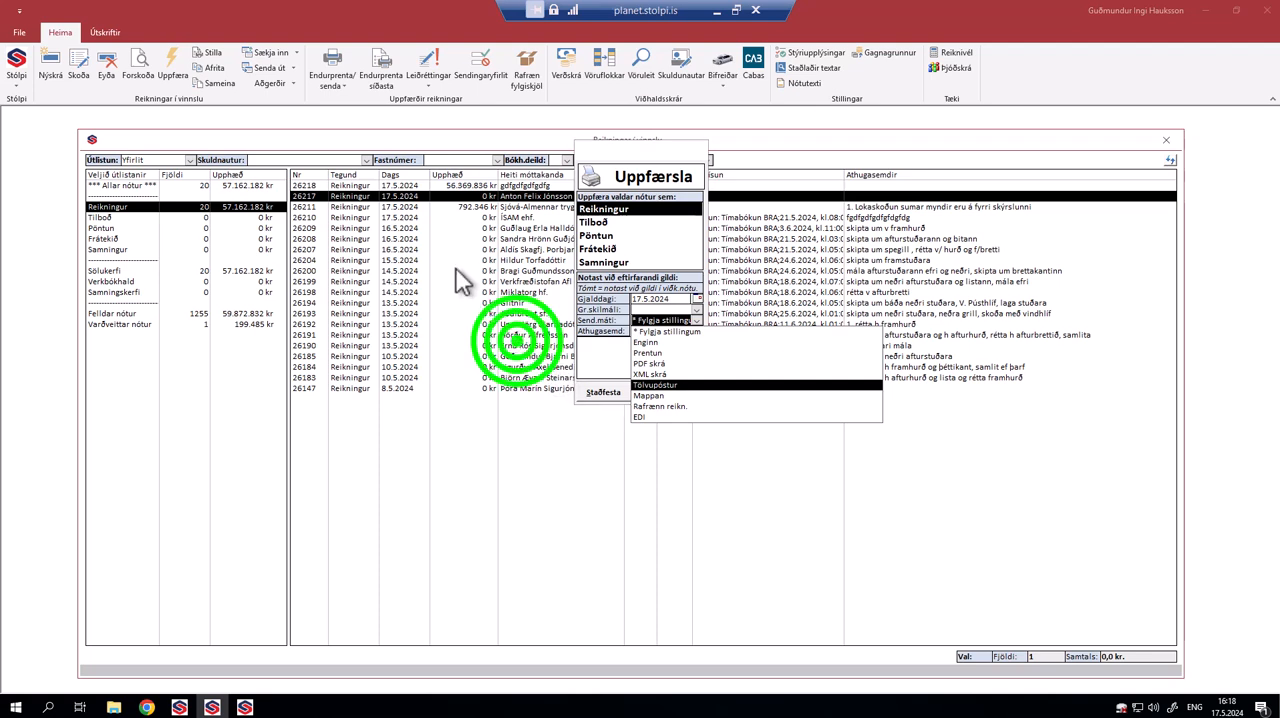
click(520, 288)
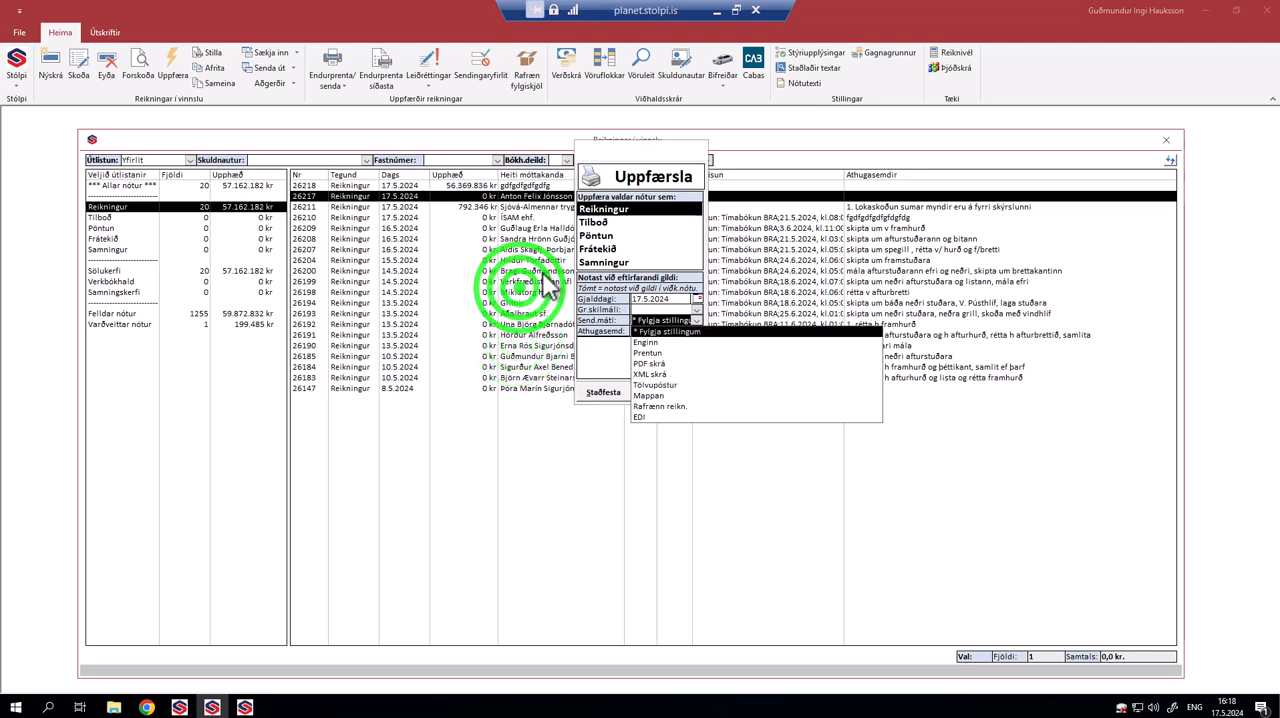
key(Escape)
key(Escape)
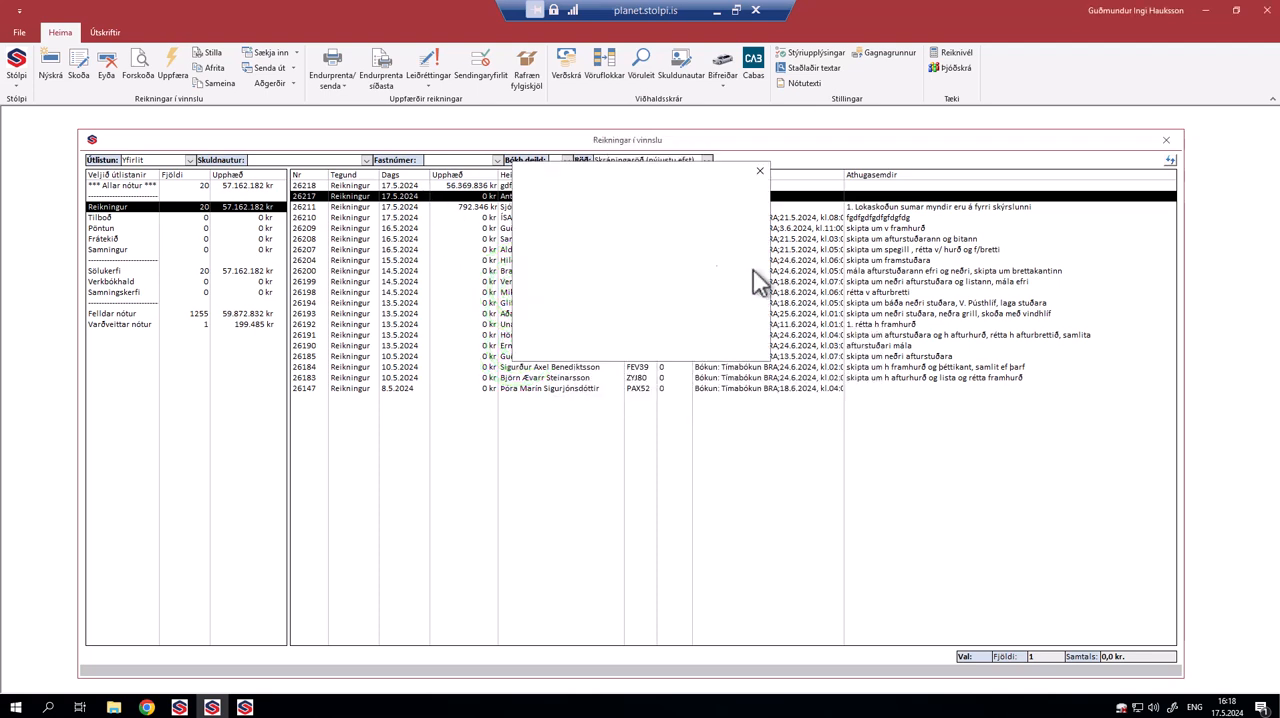
click(738, 348)
Open the second listed invoice, set its delivery method (Sendingarmáti) to Tölvupóstur, enter "dfdfdf" as the payer's Netfang, and close it
click(465, 193)
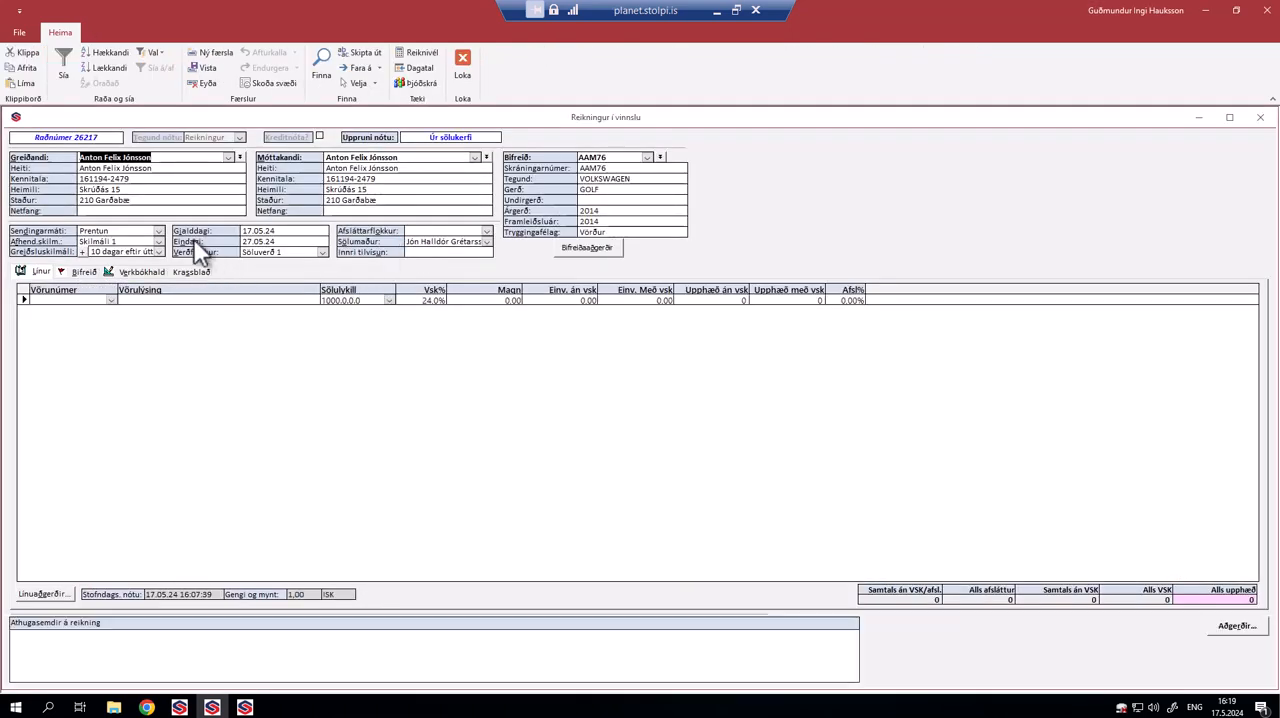
click(159, 231)
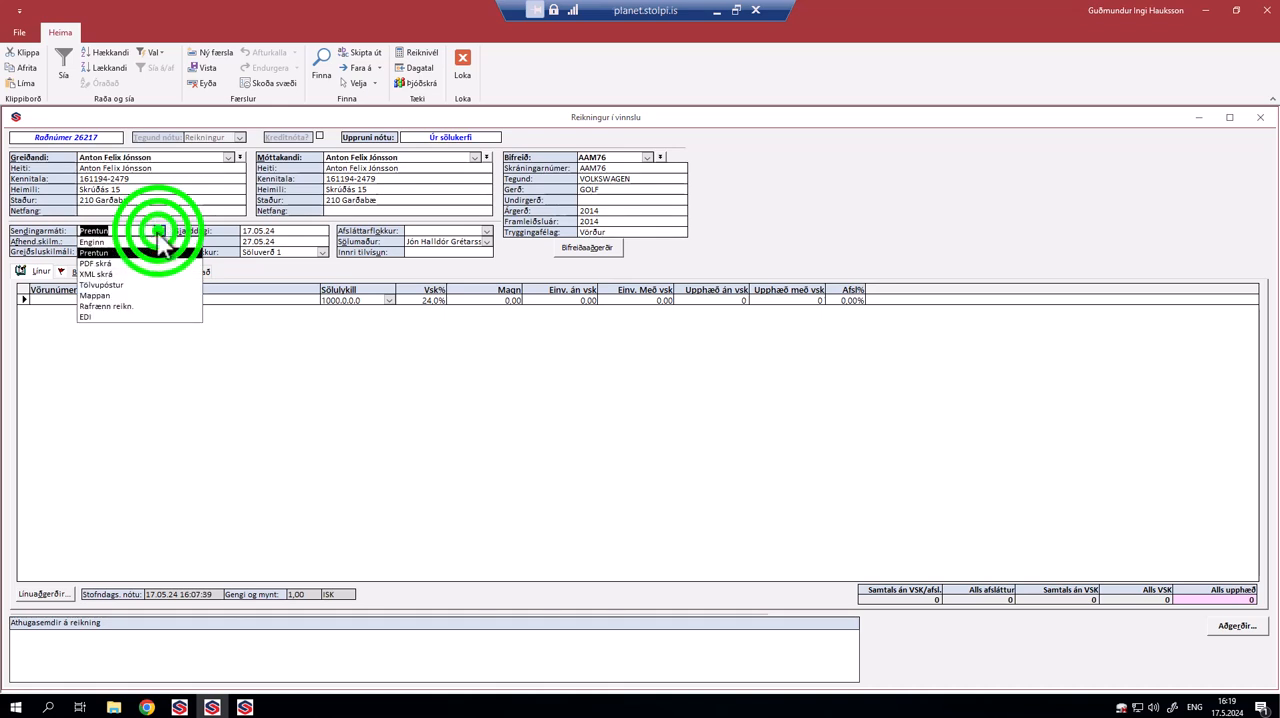
click(101, 285)
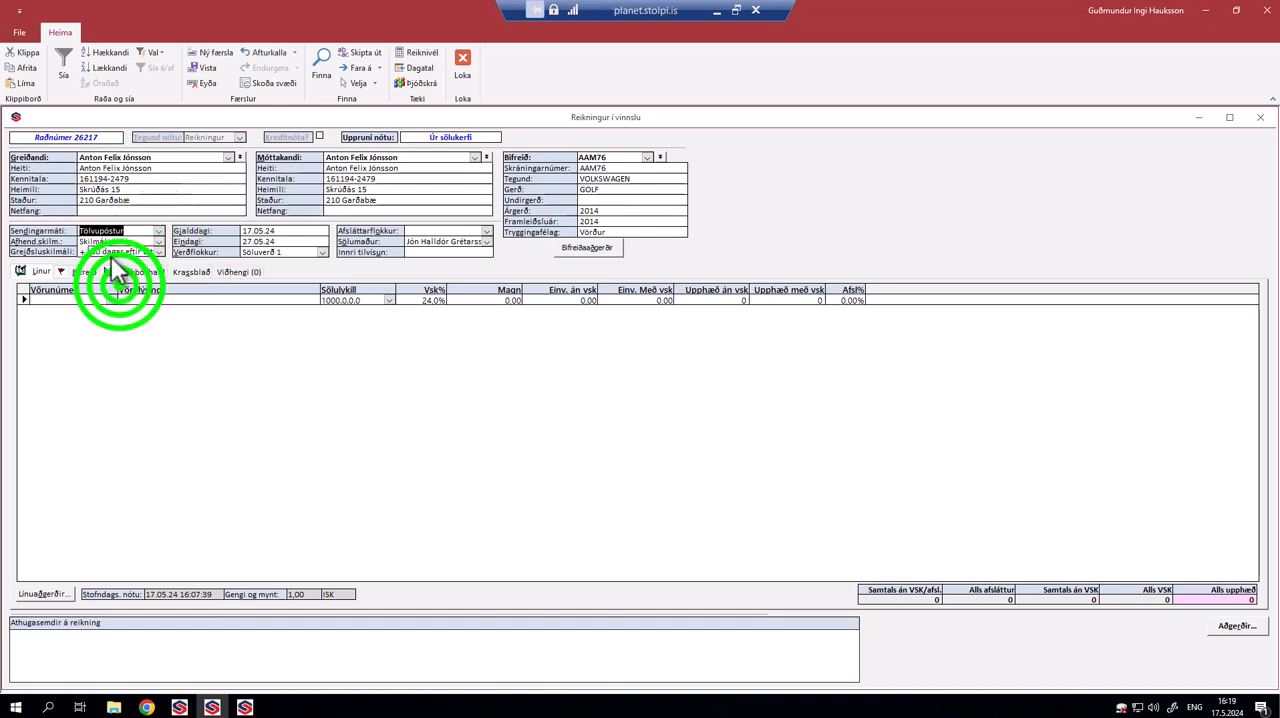
click(100, 210)
text(dfdfd)
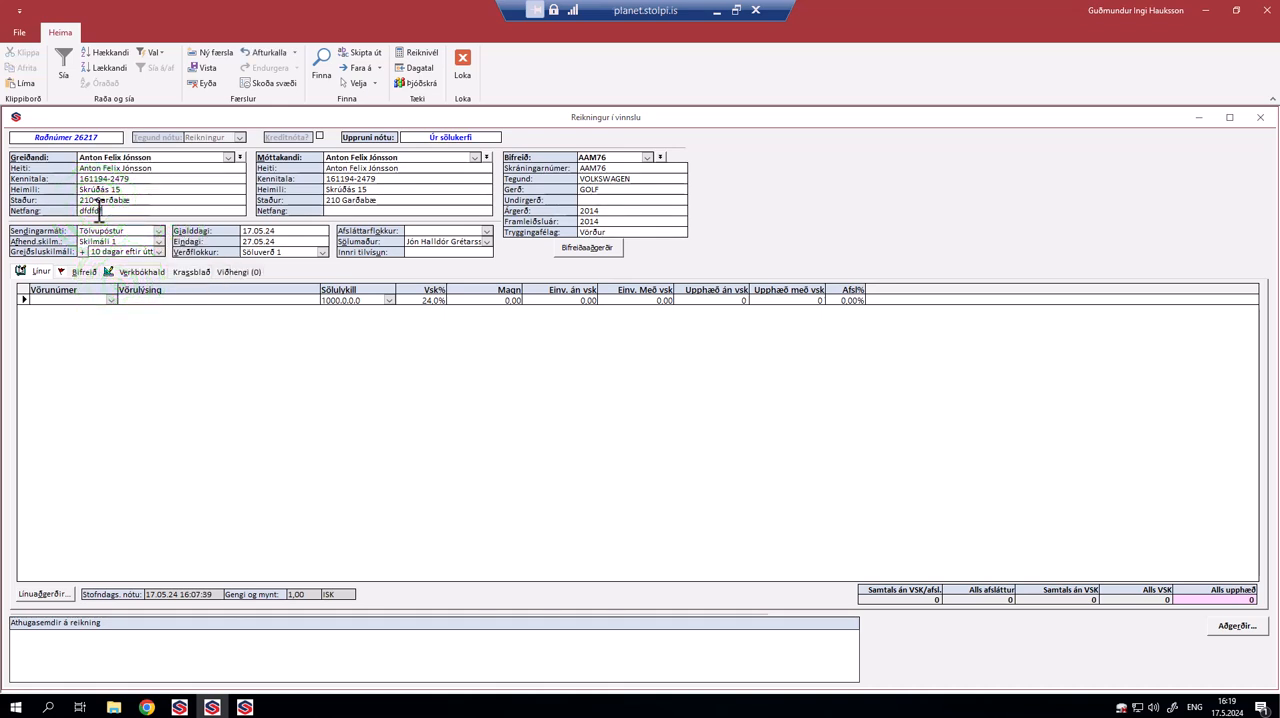
text(f)
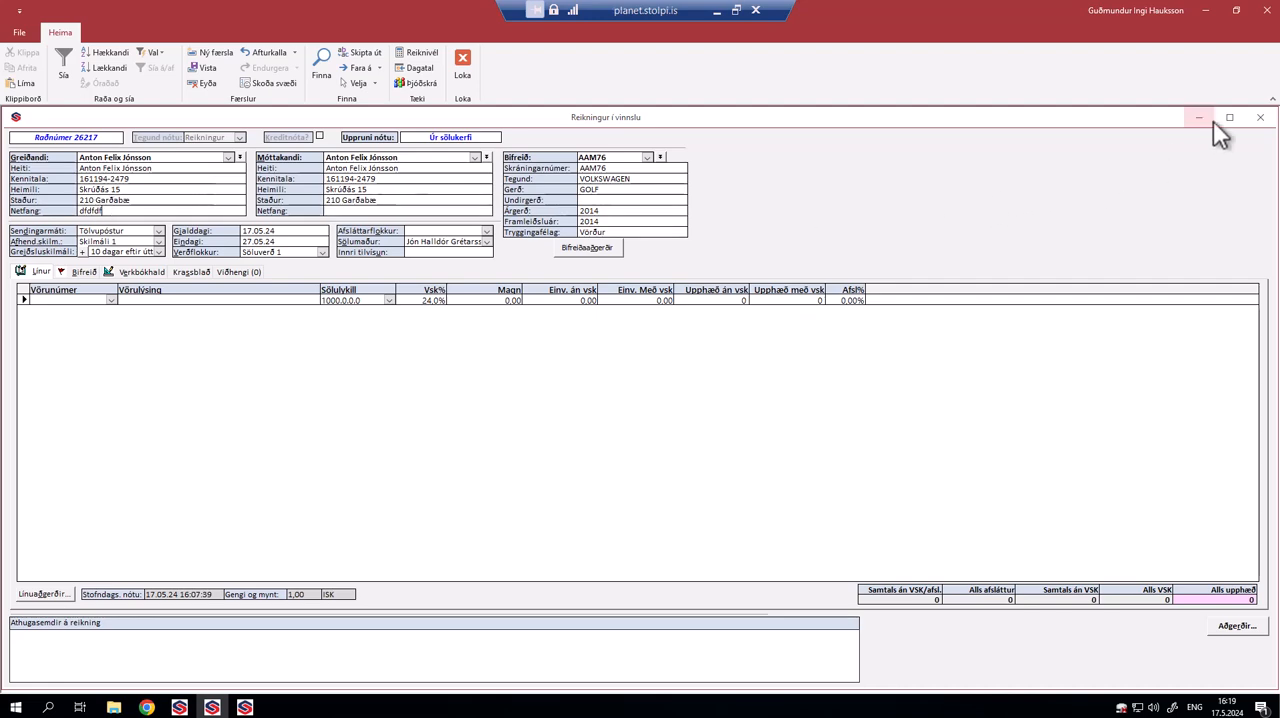
click(1260, 118)
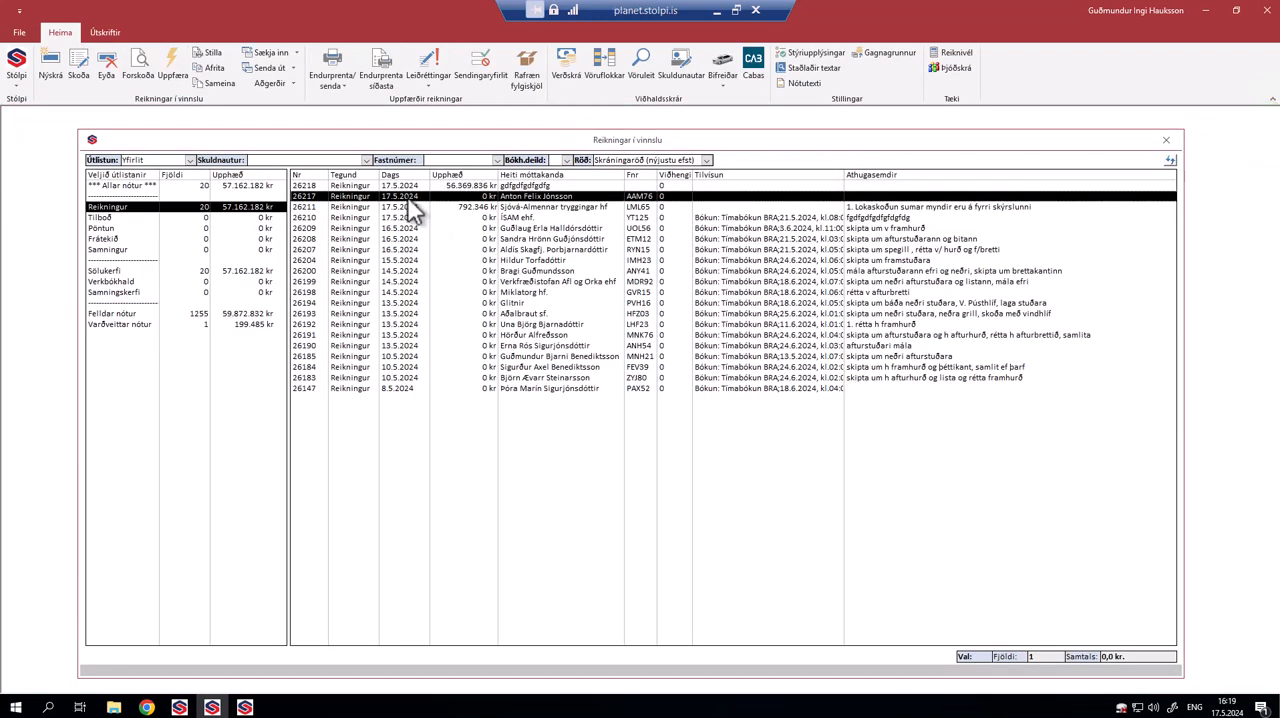
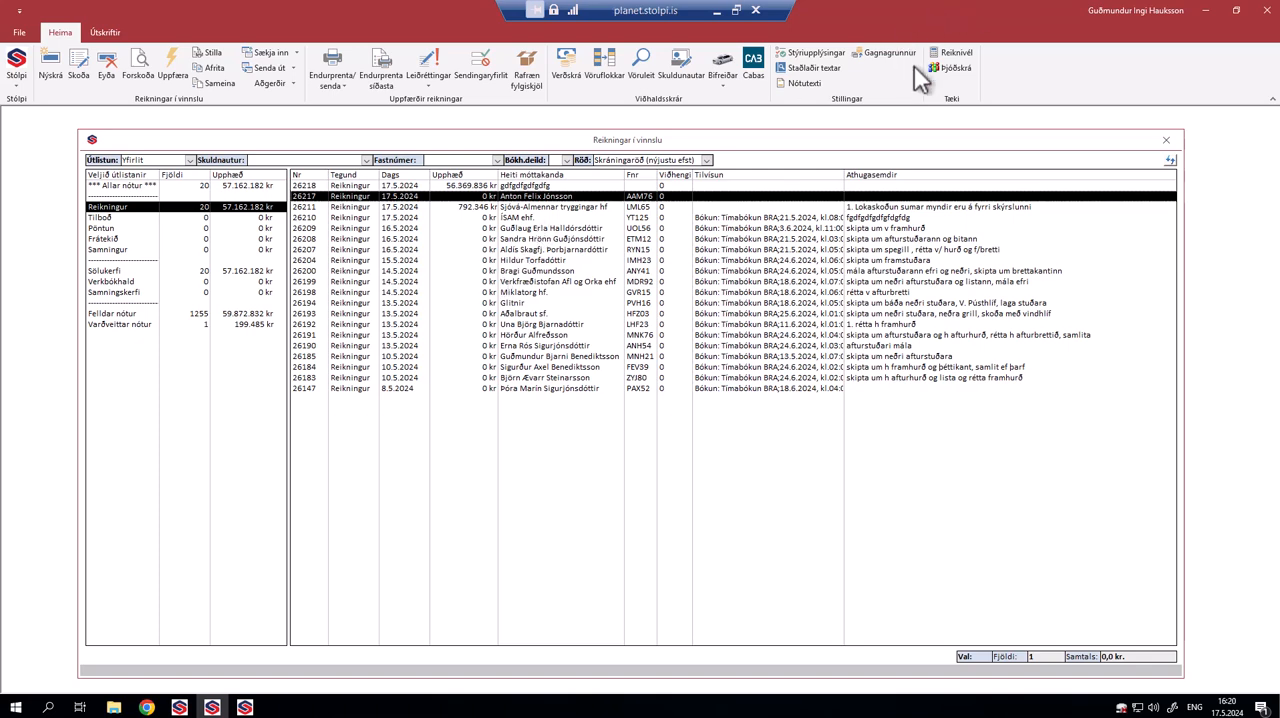
Open the control information (Stýriupplýsingar) and examine the bank details (Banki, Höfuðbók and Reikn.nr.) under Nótur
click(808, 52)
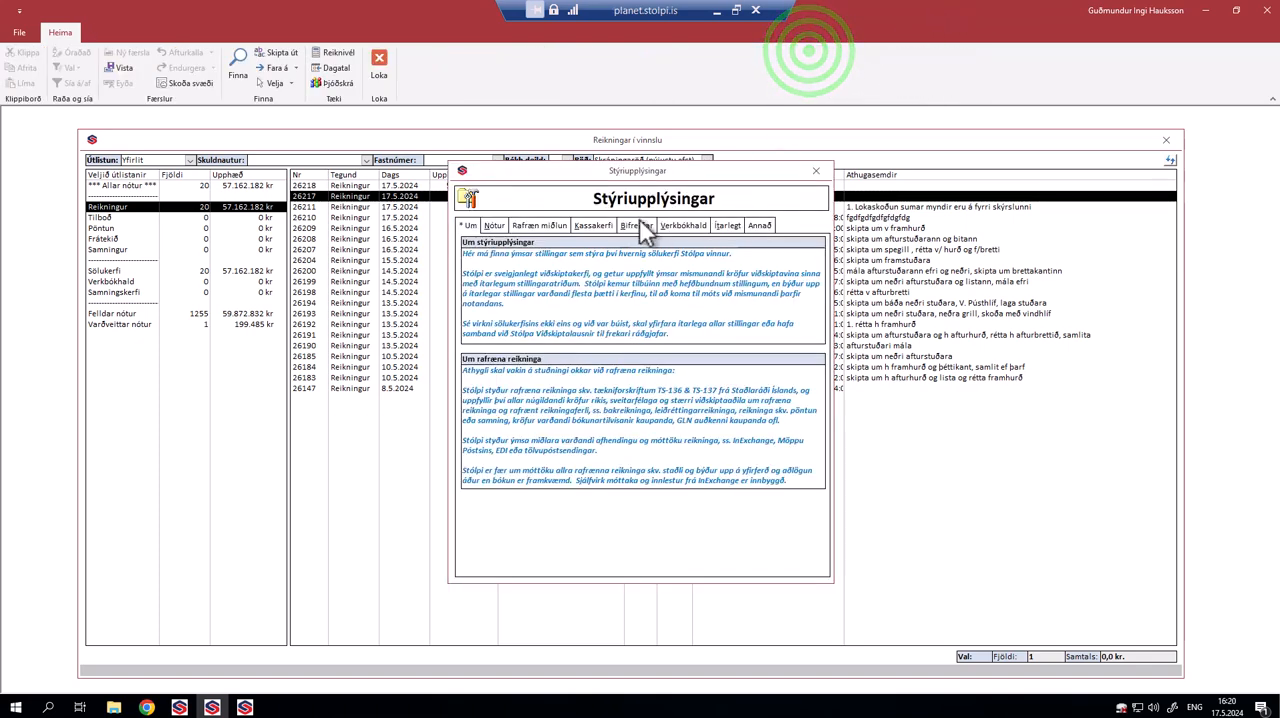
click(494, 226)
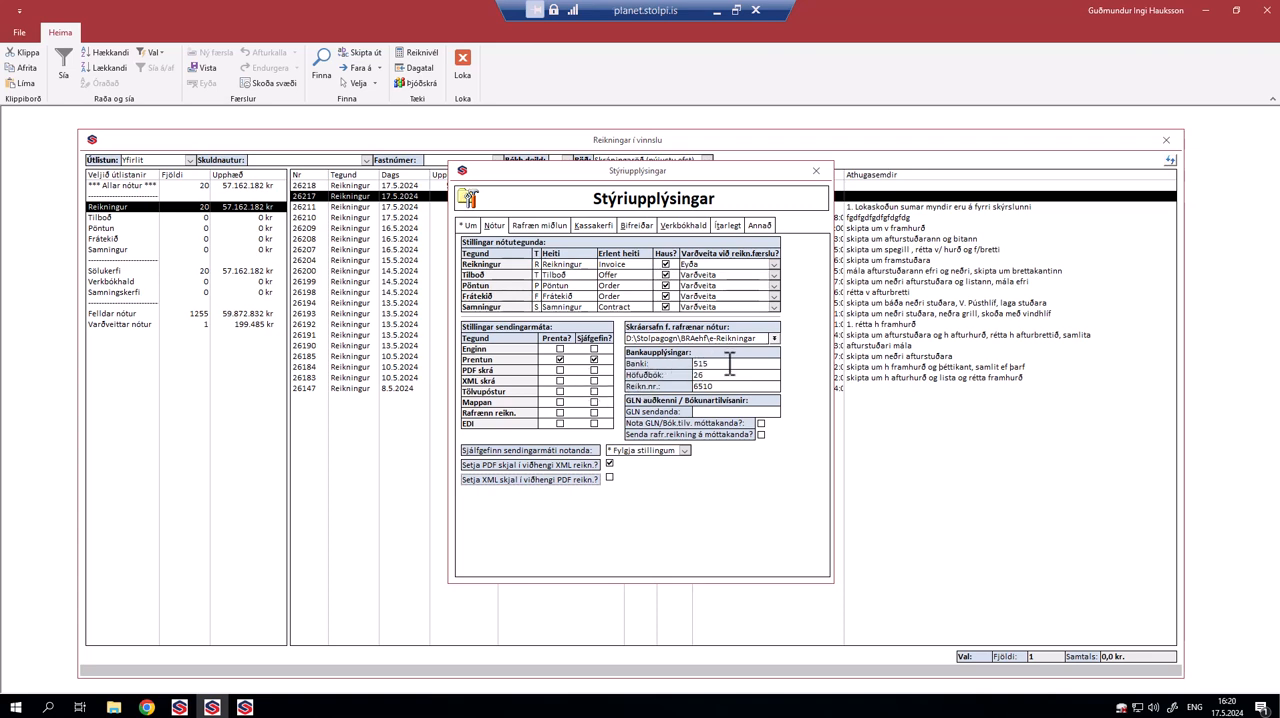
double_click(729, 365)
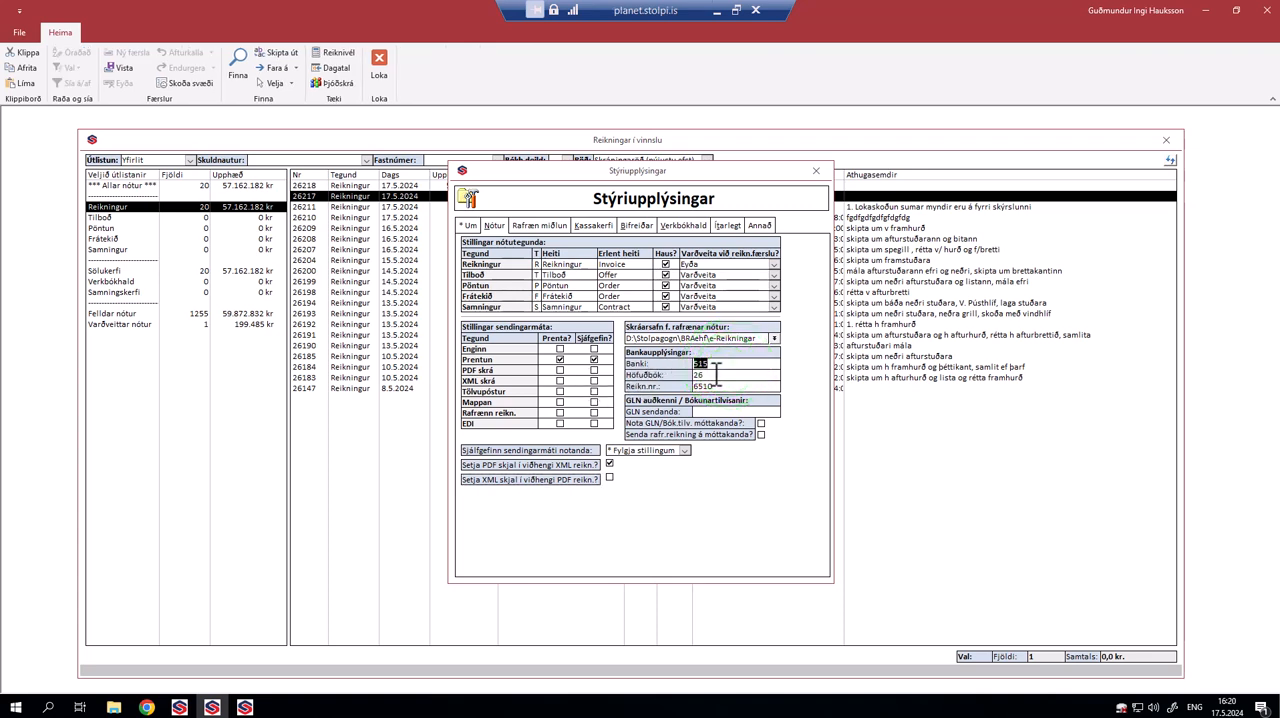
double_click(706, 375)
double_click(720, 386)
double_click(712, 364)
Examine the Tölvupóstur mail server settings under Rafræn miðlun and view the Kassakerfi and Bifreiðar settings
click(540, 229)
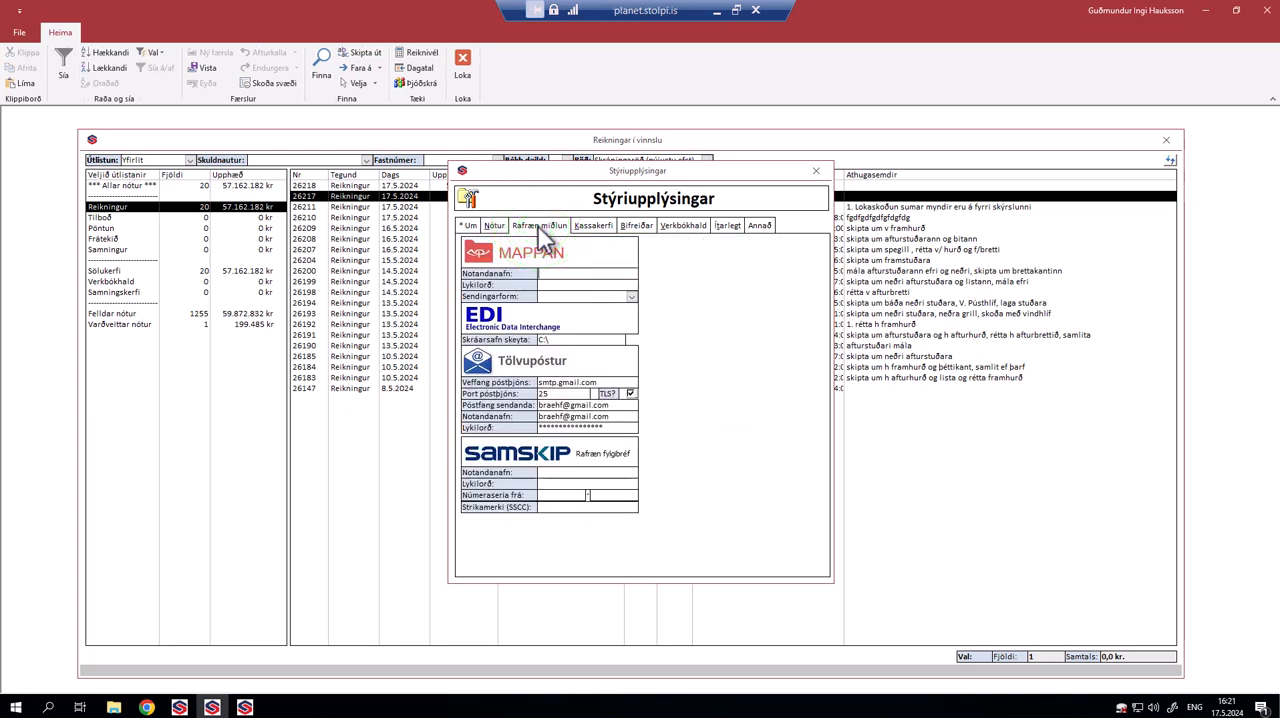
click(614, 381)
drag(614, 381, 526, 379)
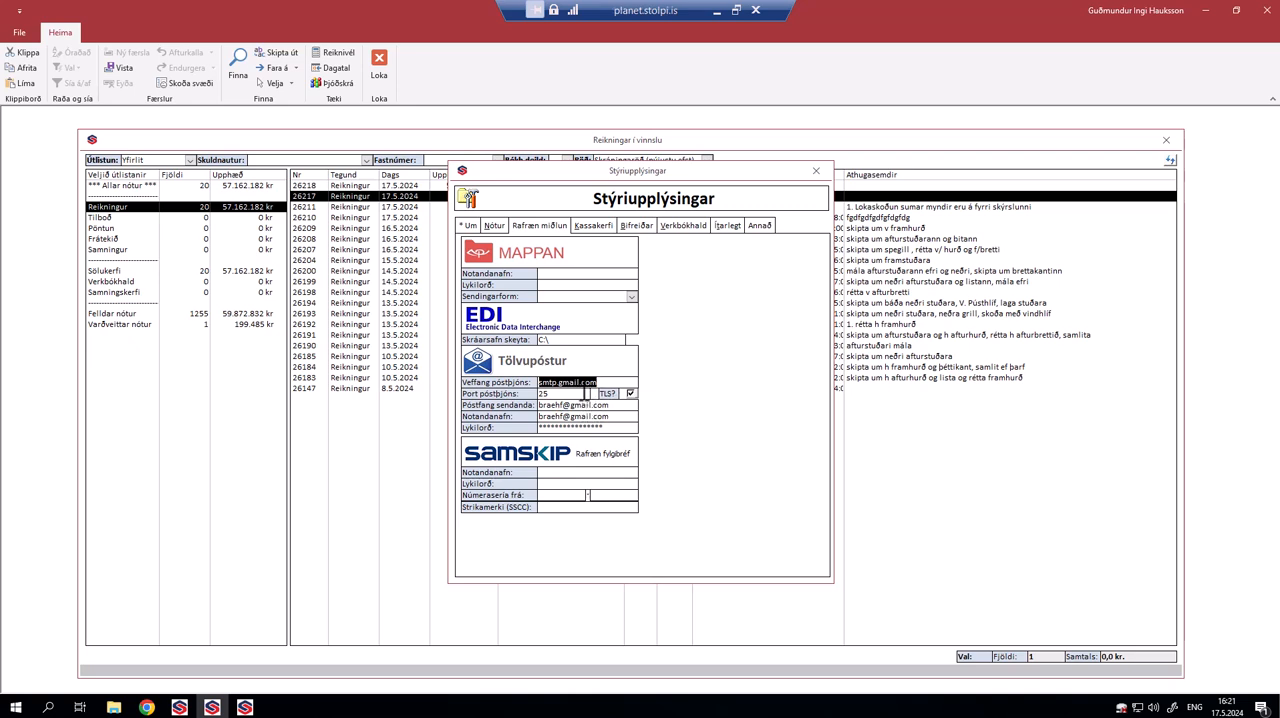
drag(609, 382, 537, 380)
click(617, 416)
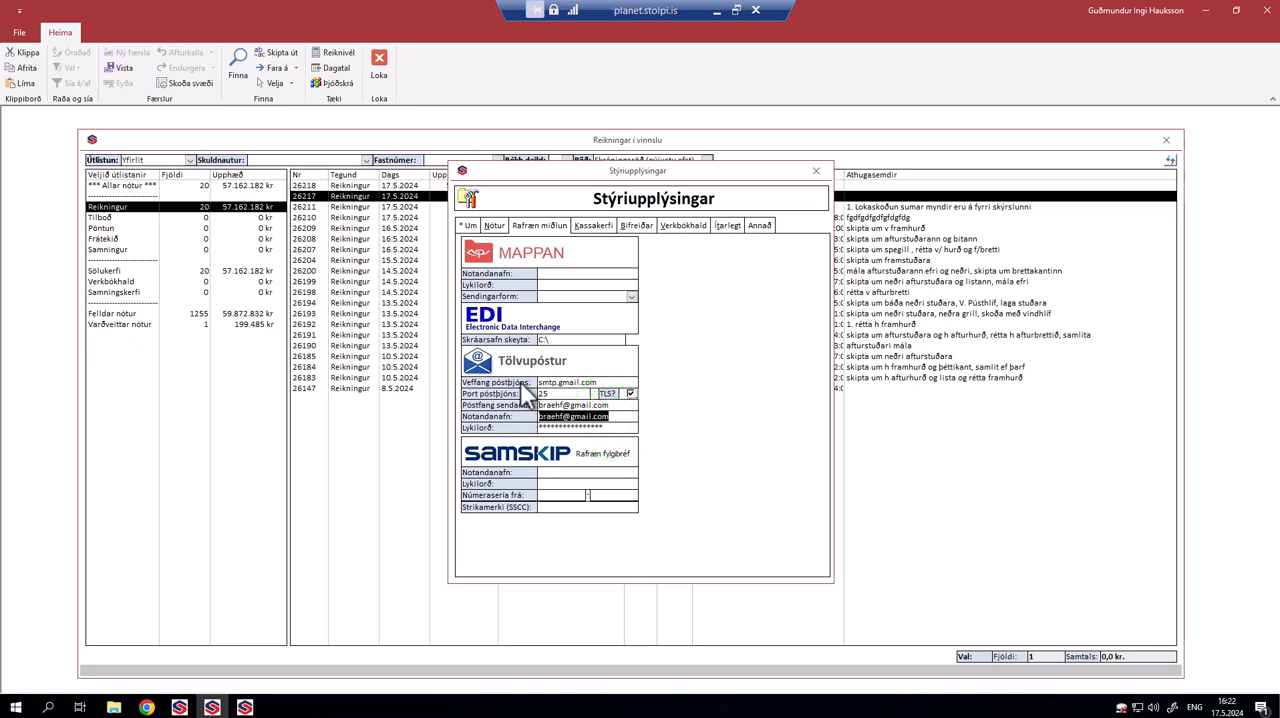
click(594, 230)
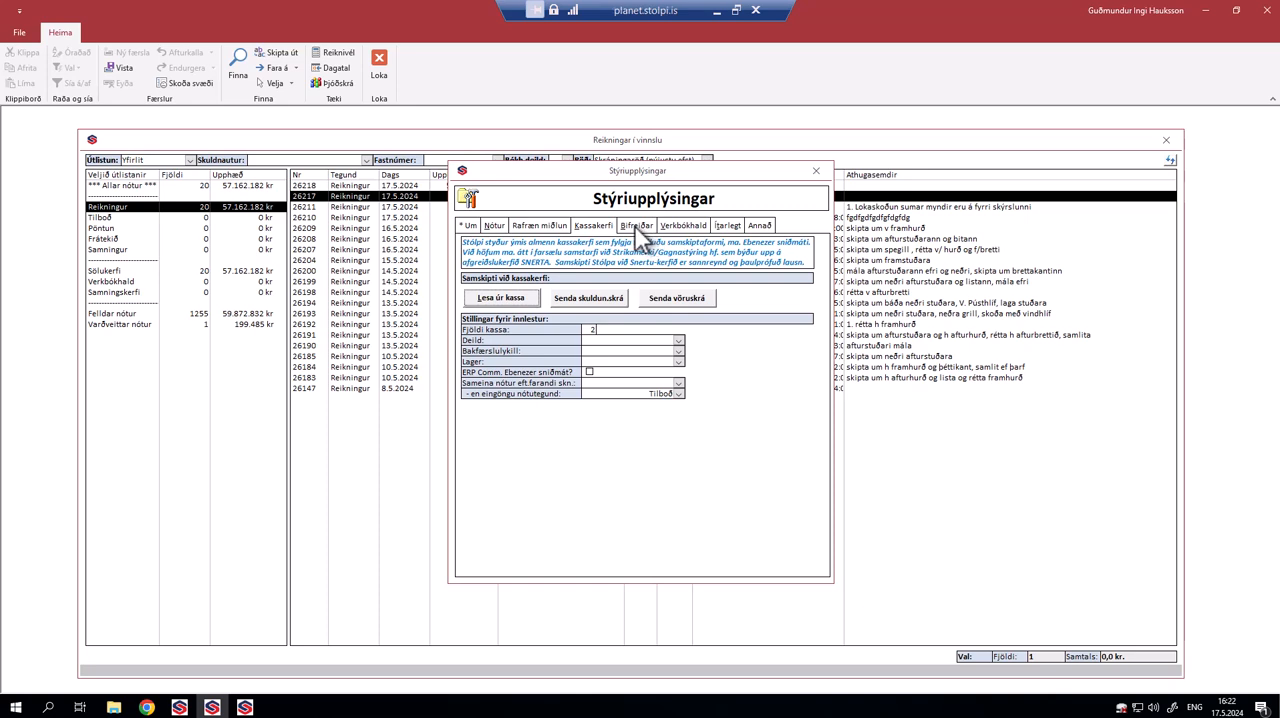
click(640, 236)
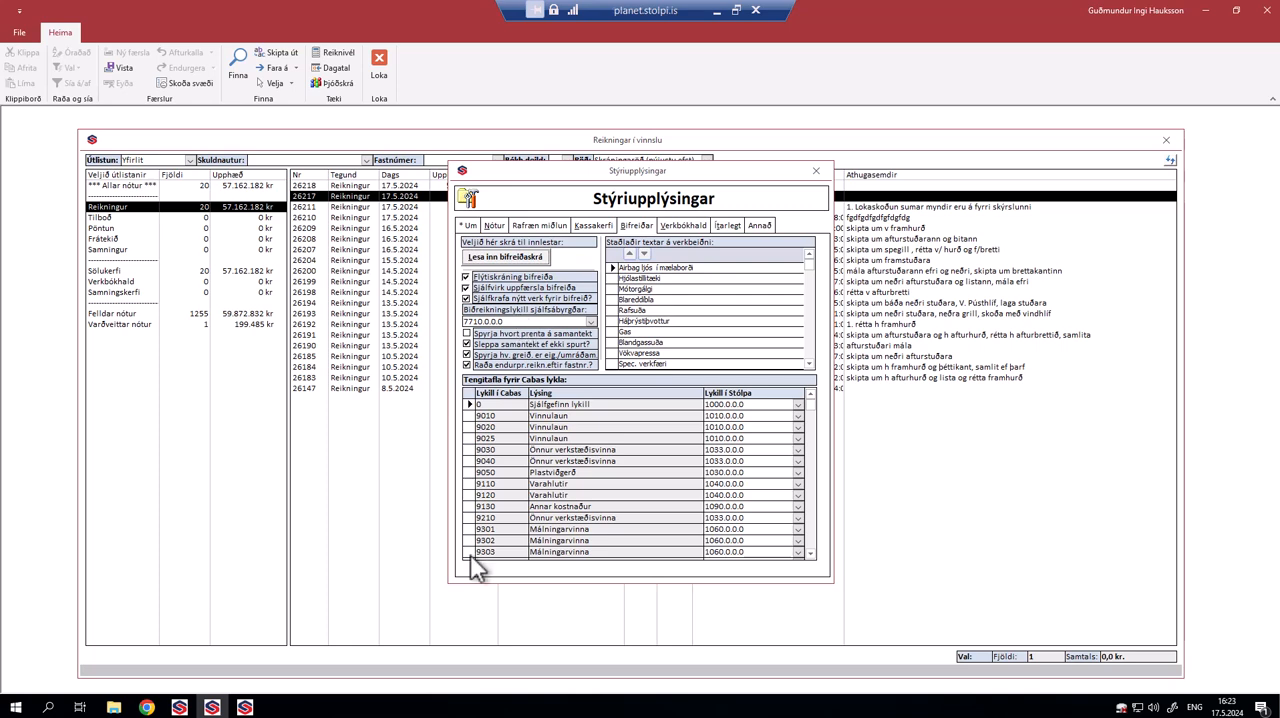
Switch to the booking system, close the open booking, and enable Sjálfvirk uppfærsla bifreiða in its control information
click(247, 703)
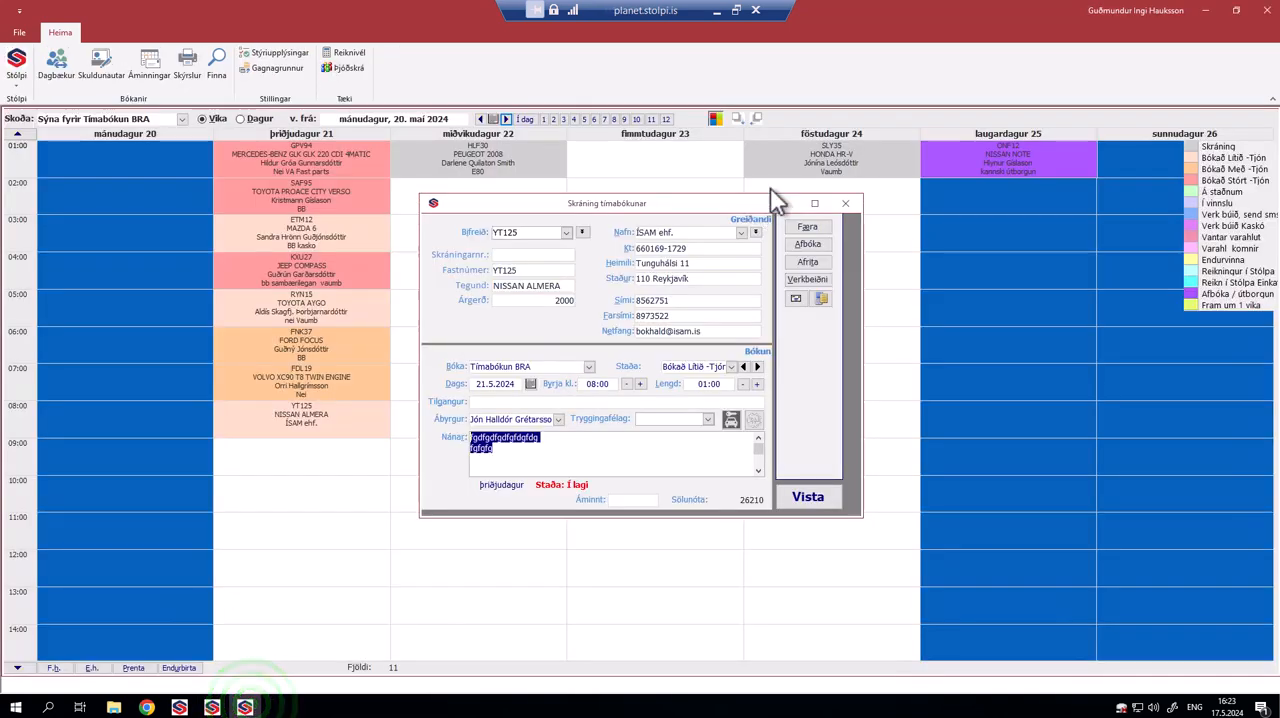
click(845, 204)
click(270, 52)
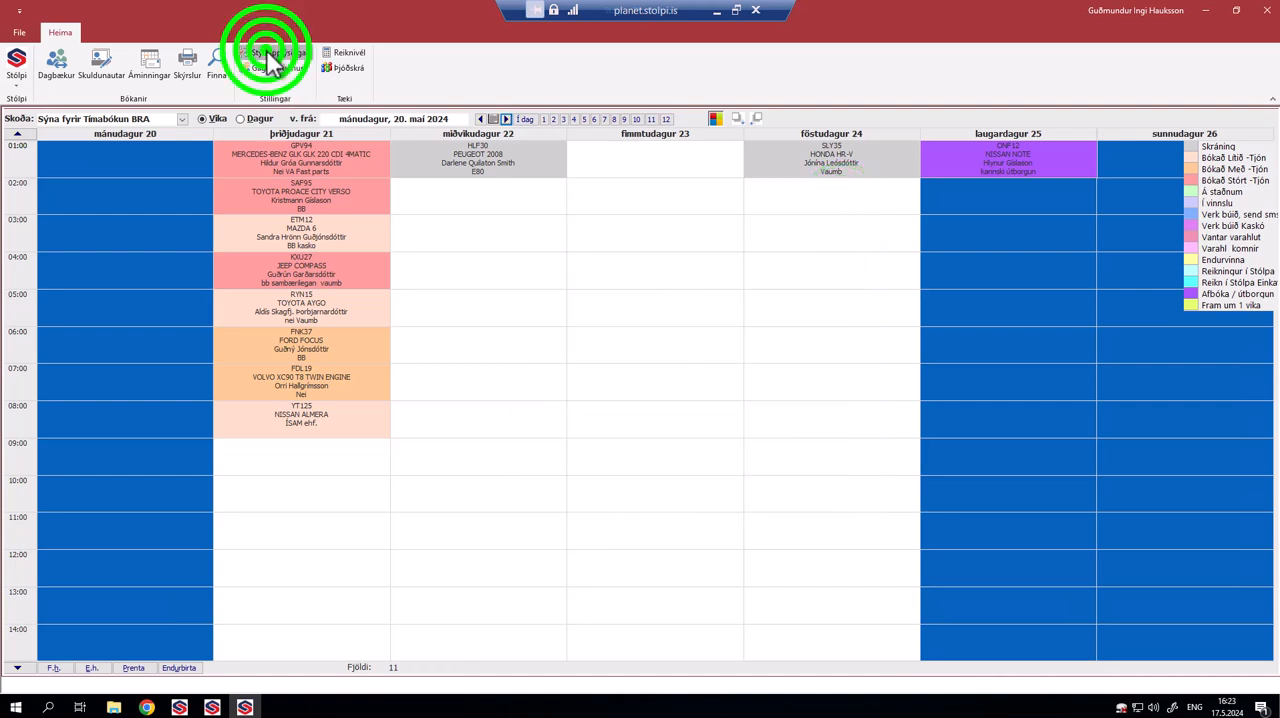
click(736, 393)
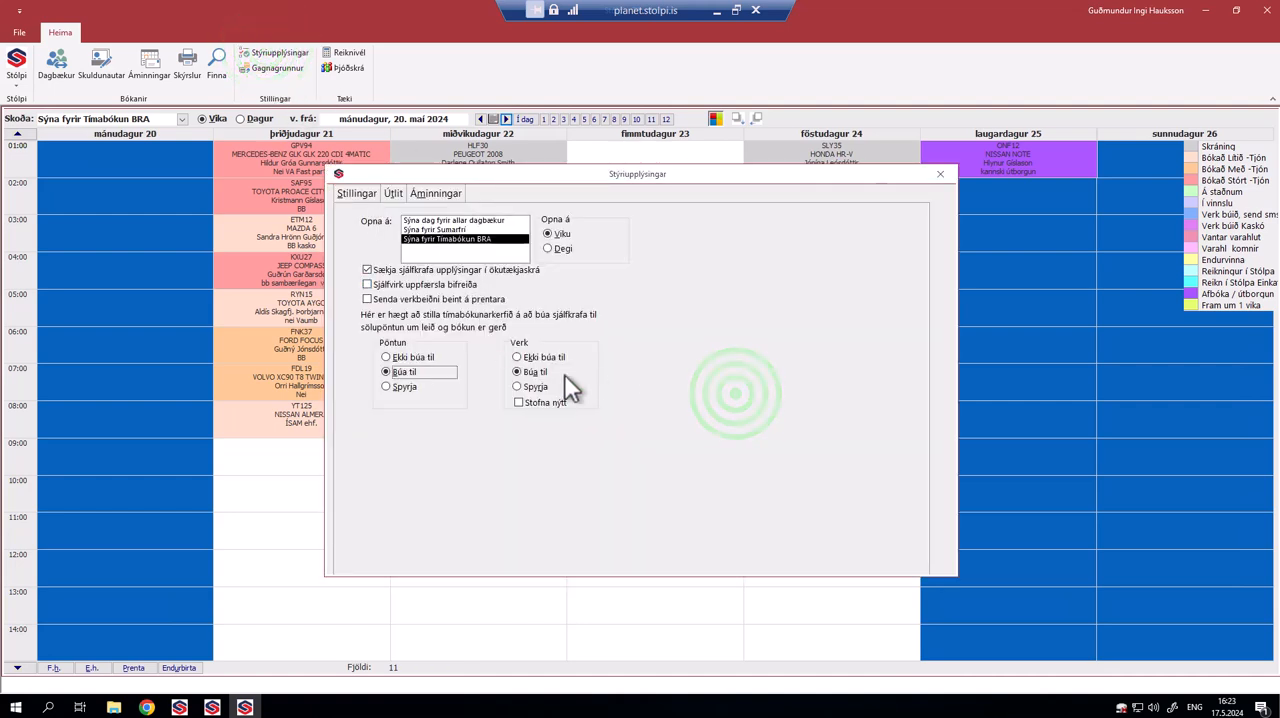
click(736, 388)
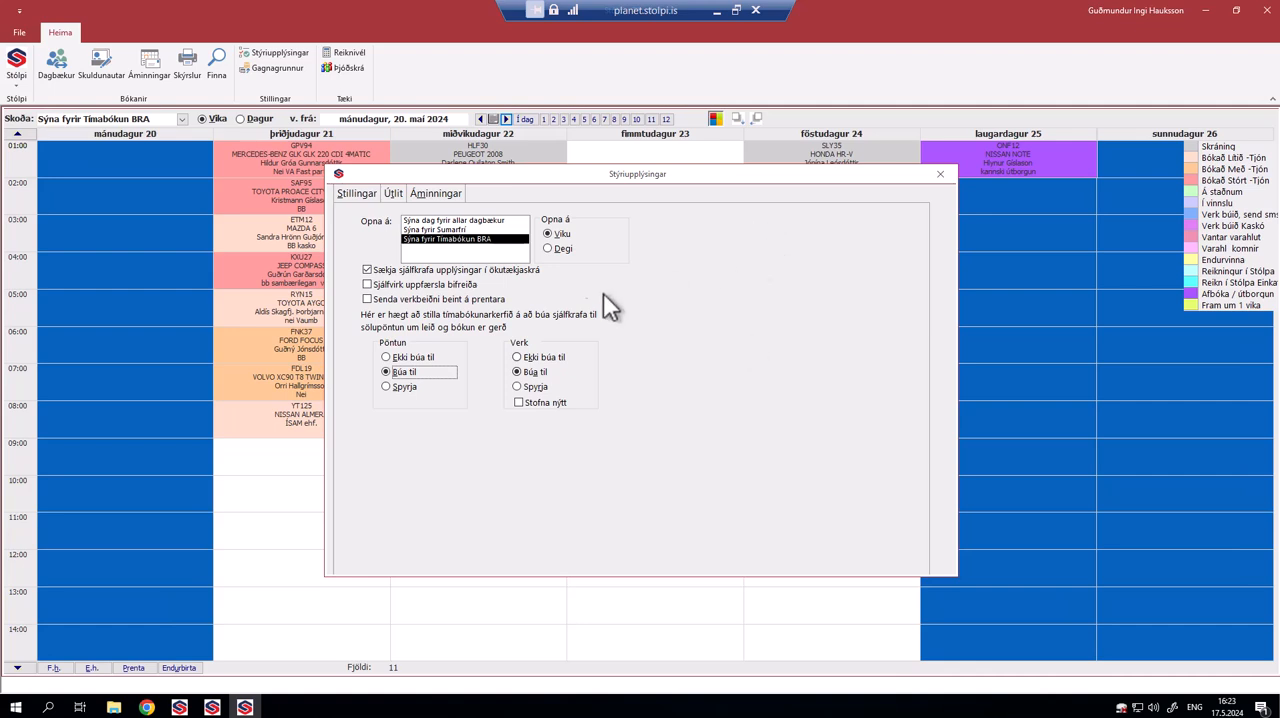
click(398, 285)
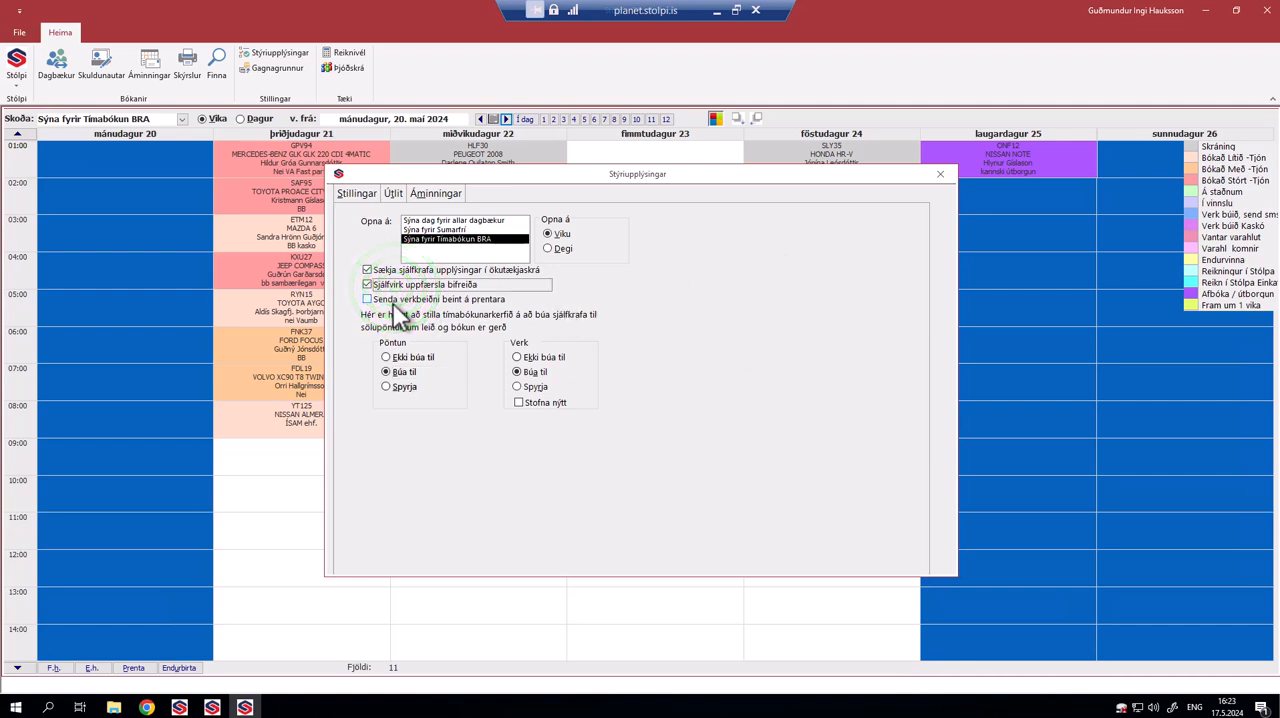
click(940, 174)
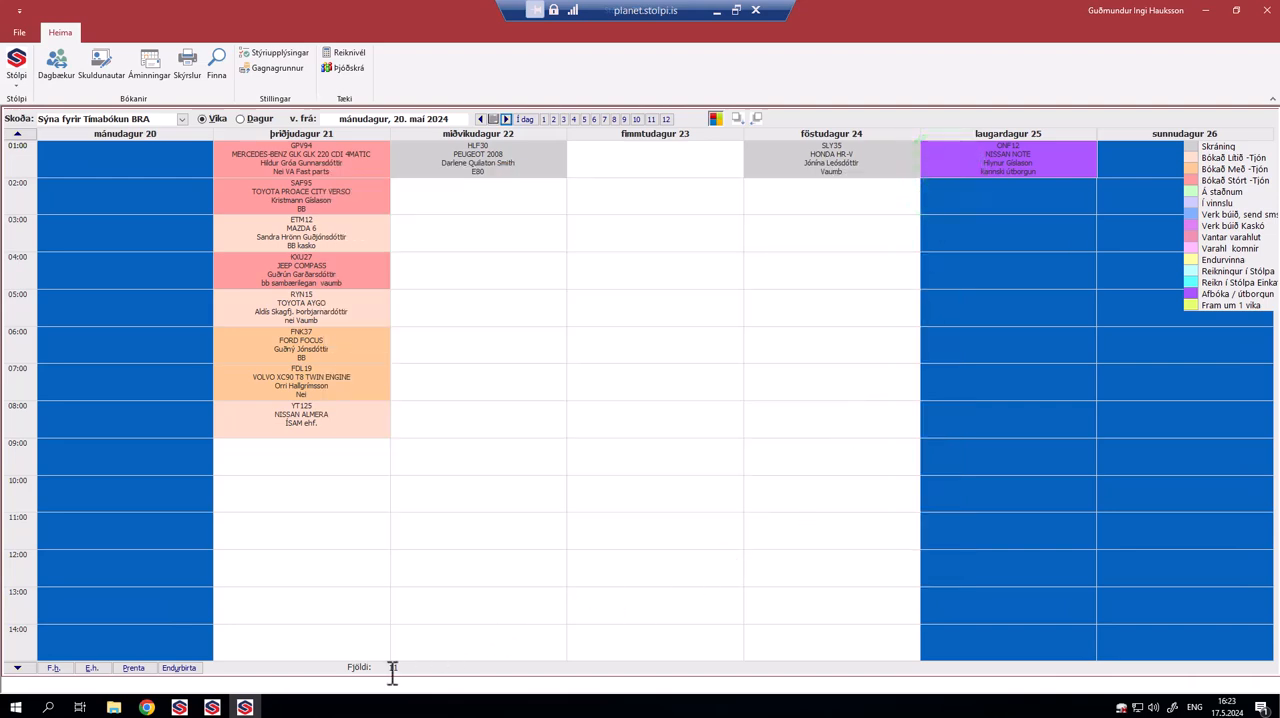
Return to the sales system's control information and view the summary printing option (Spyrja hvort prenta á samantekt) and the Verkbókhald settings
click(212, 707)
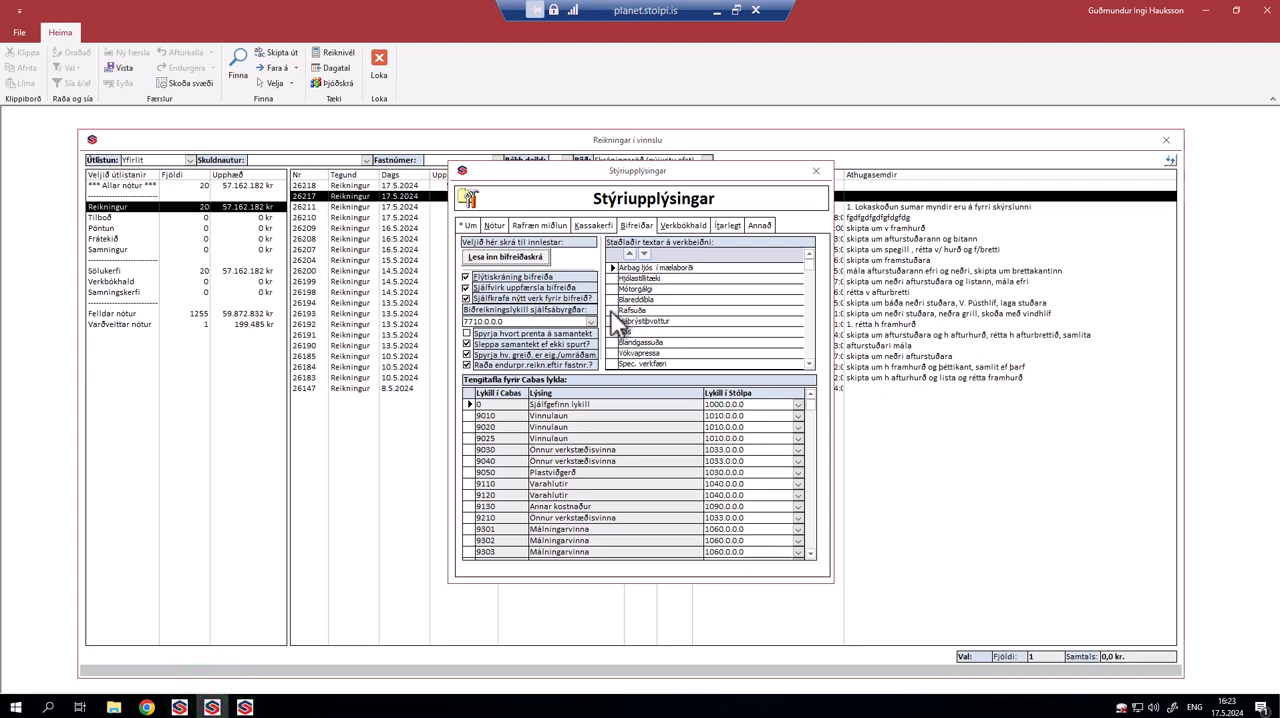
click(466, 334)
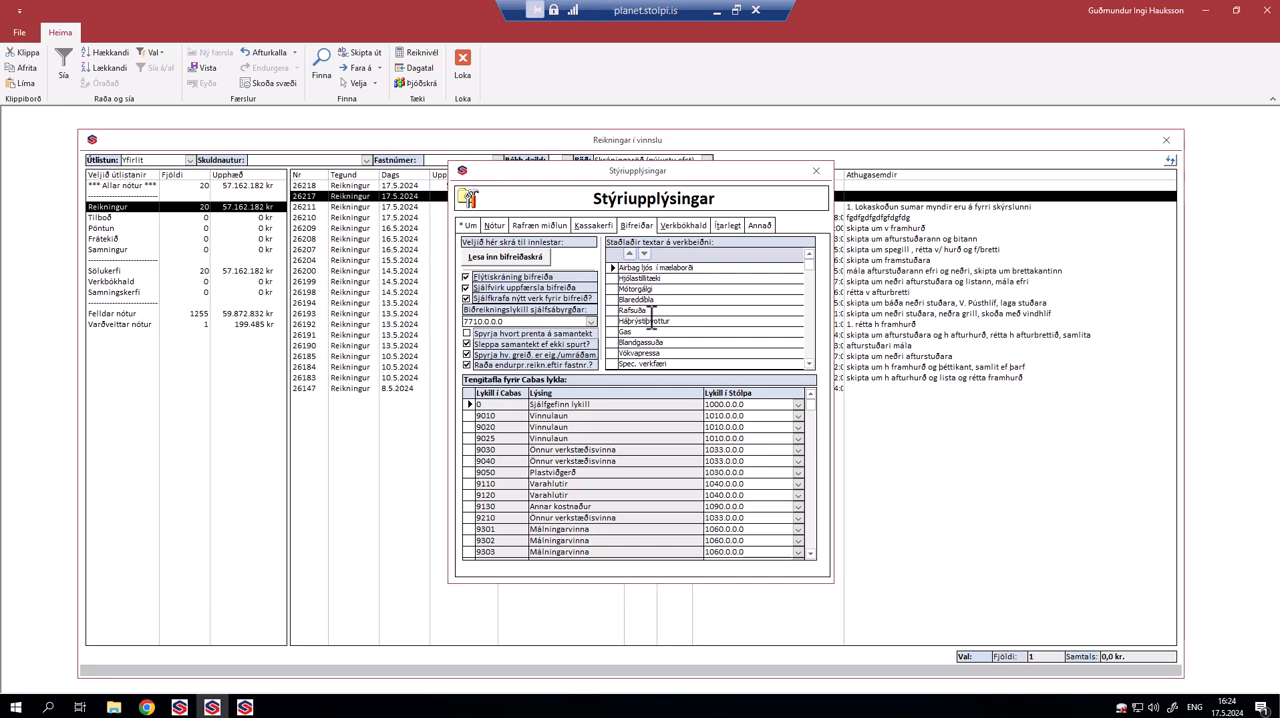
click(684, 224)
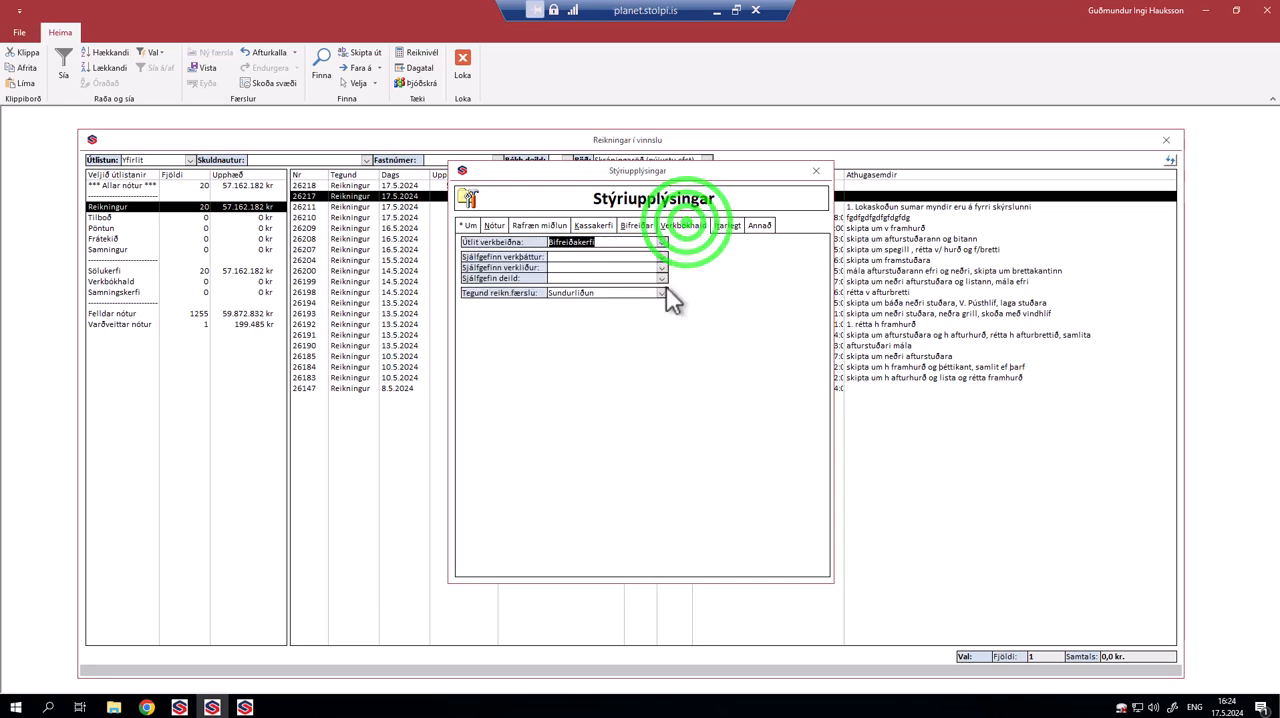
Enable on-screen reprinting of single invoices (Endurpr. stakan reikning á skjá) under Ítarlegt, and close the control information
click(728, 224)
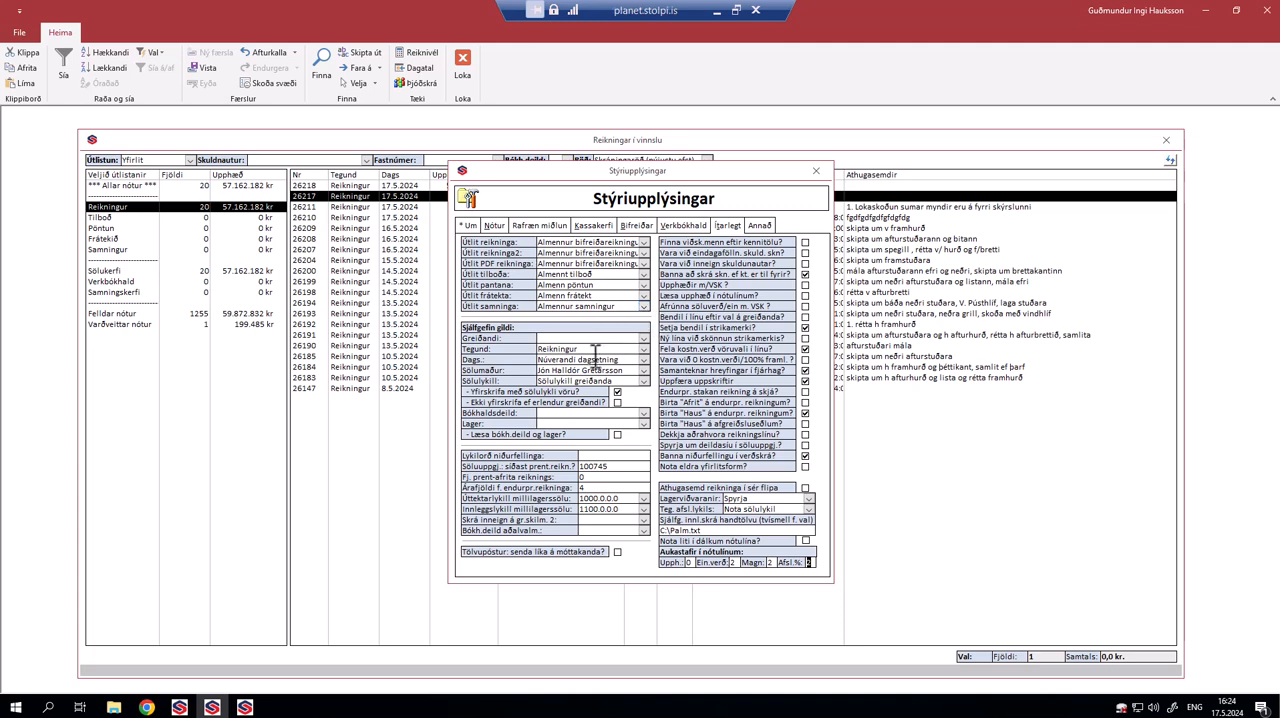
click(633, 367)
drag(633, 367, 533, 367)
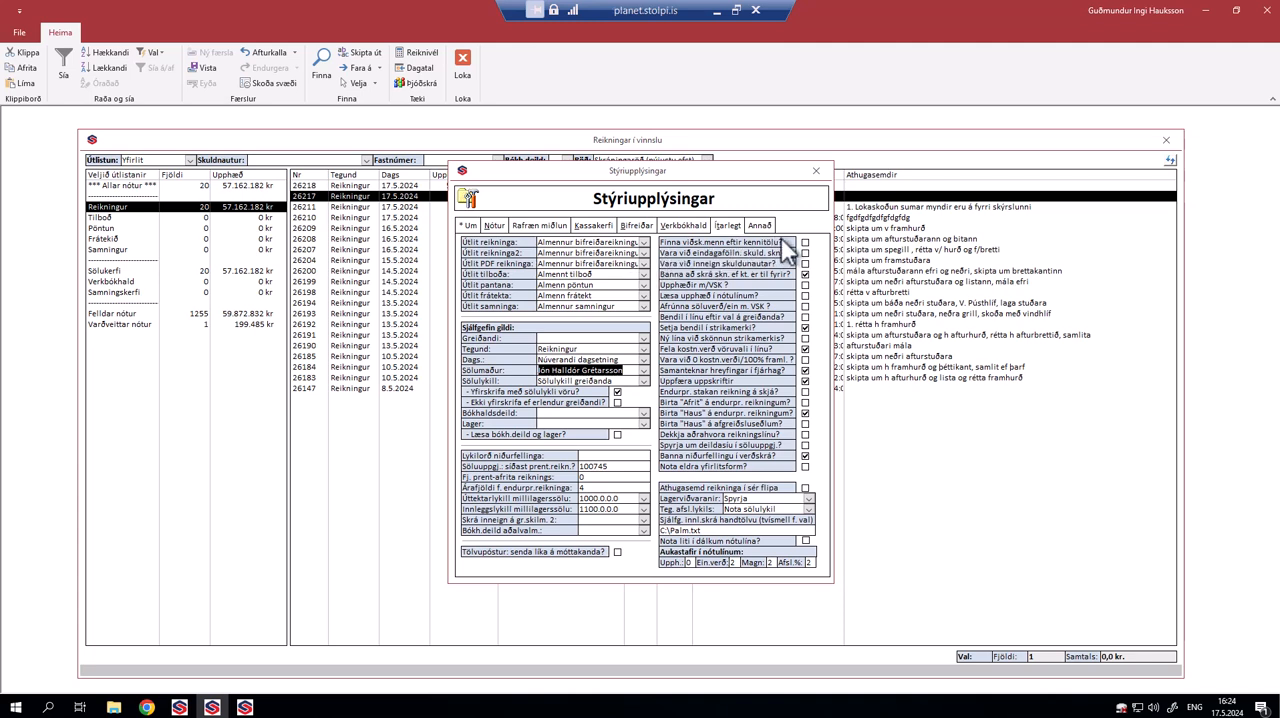
click(805, 391)
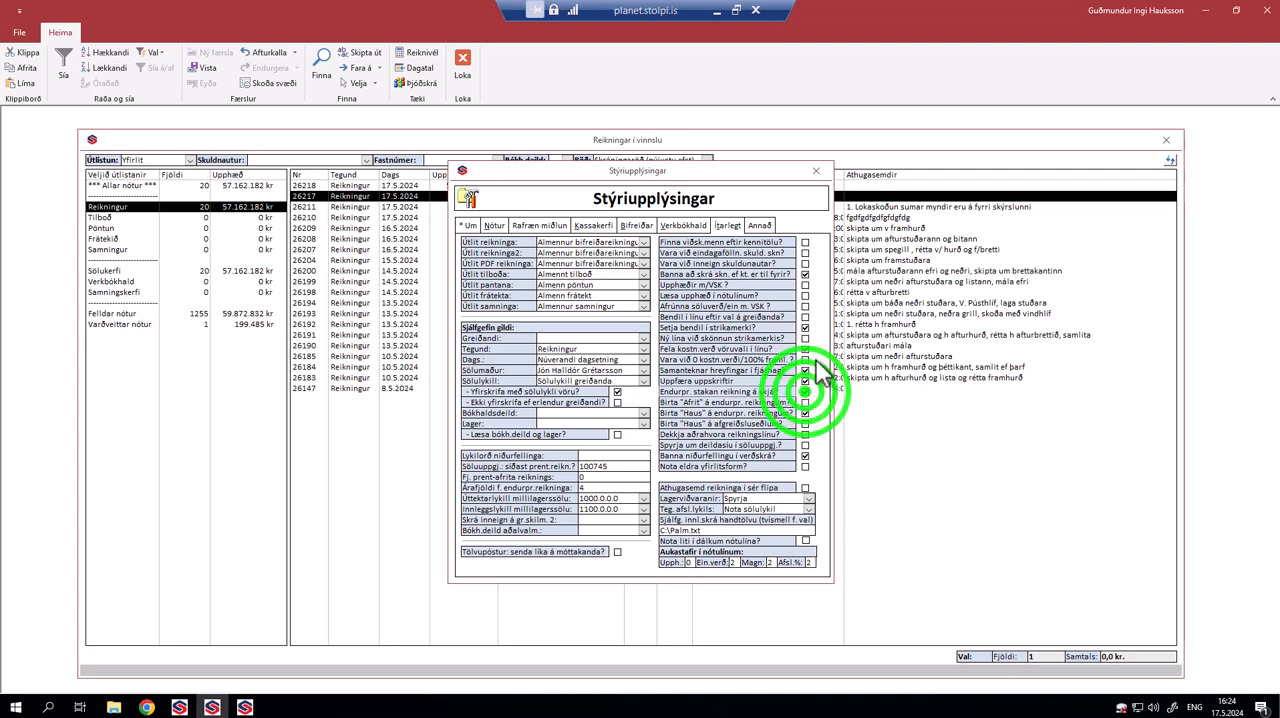
click(816, 170)
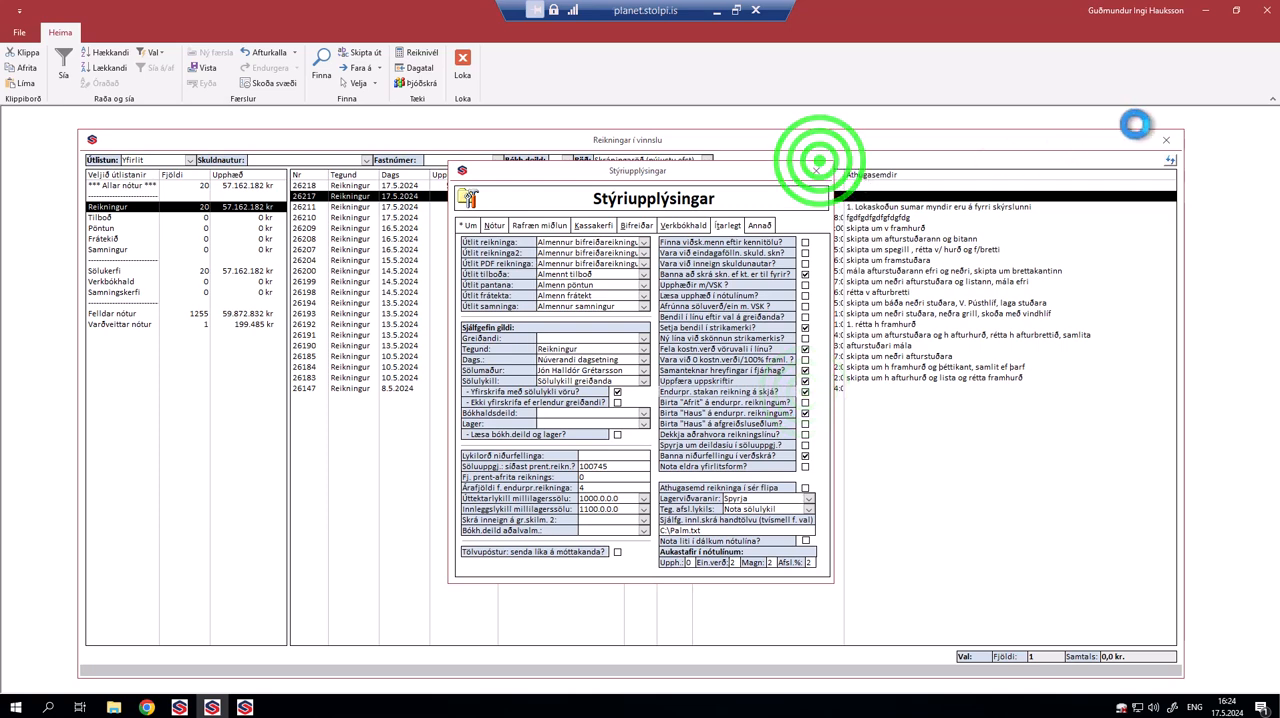
Close the invoice list, the sales system and the booking system, and minimize the Til kennslu main menu
click(1166, 140)
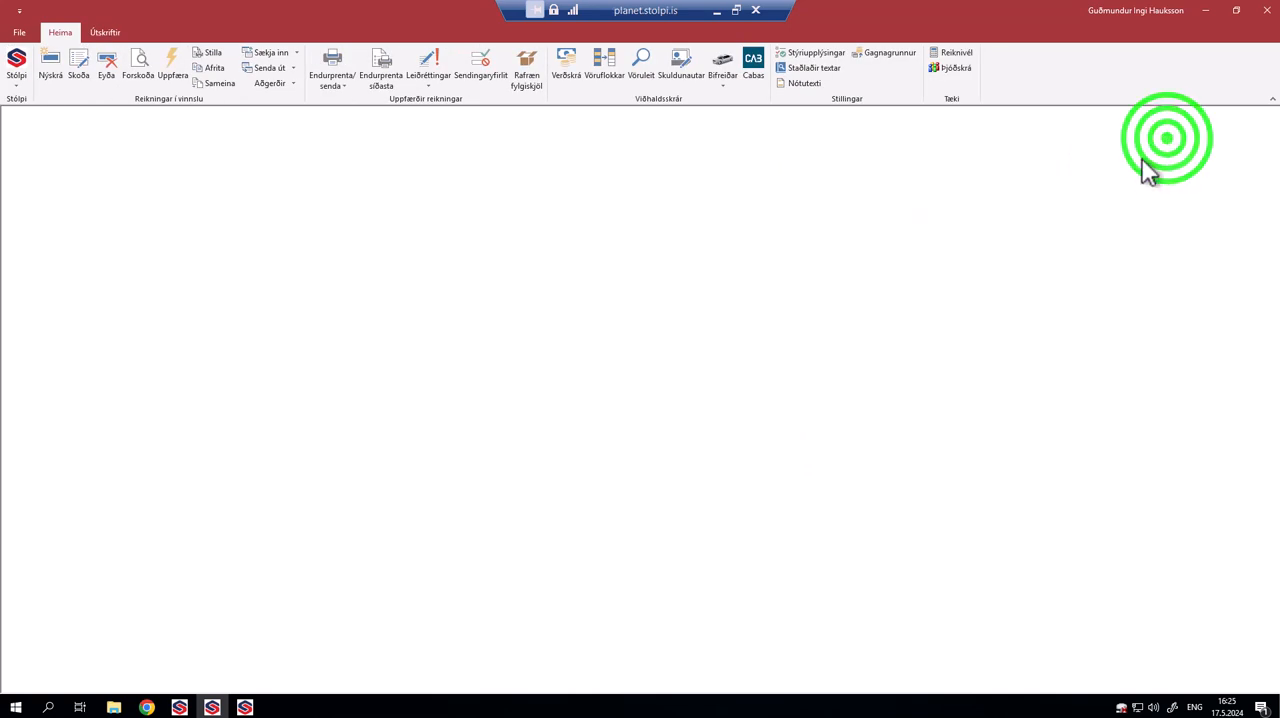
click(1266, 12)
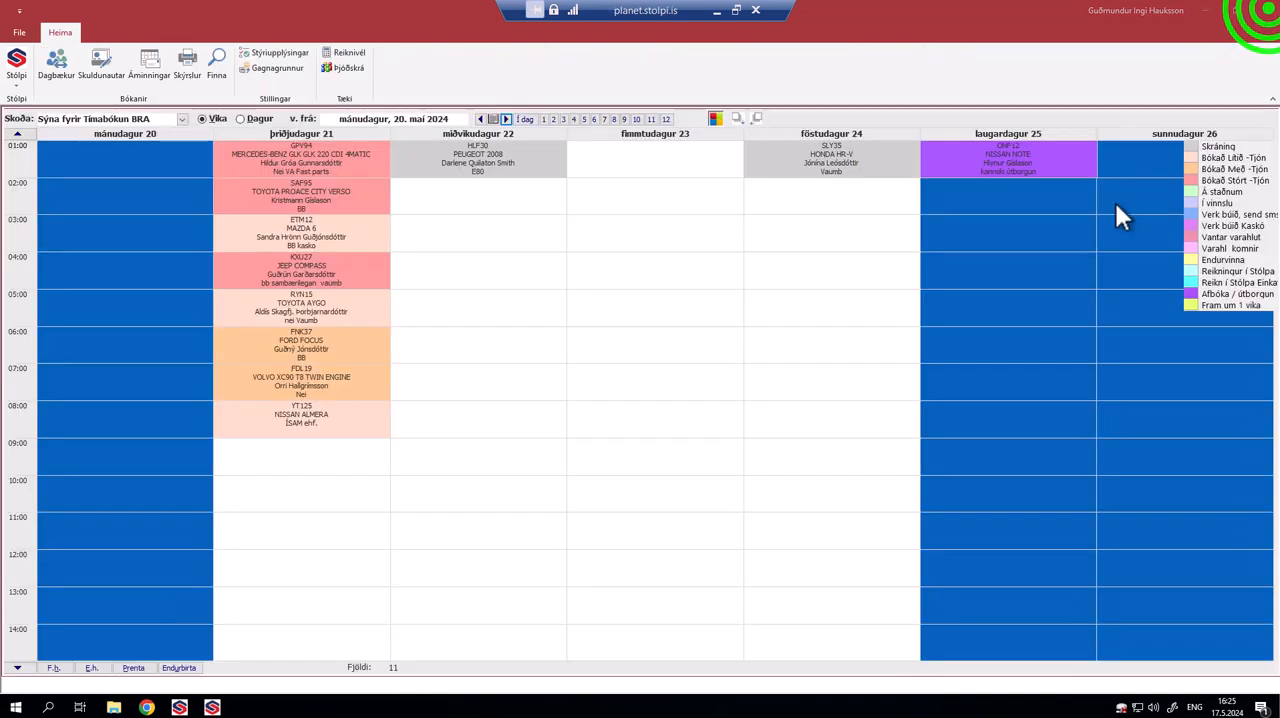
click(1270, 10)
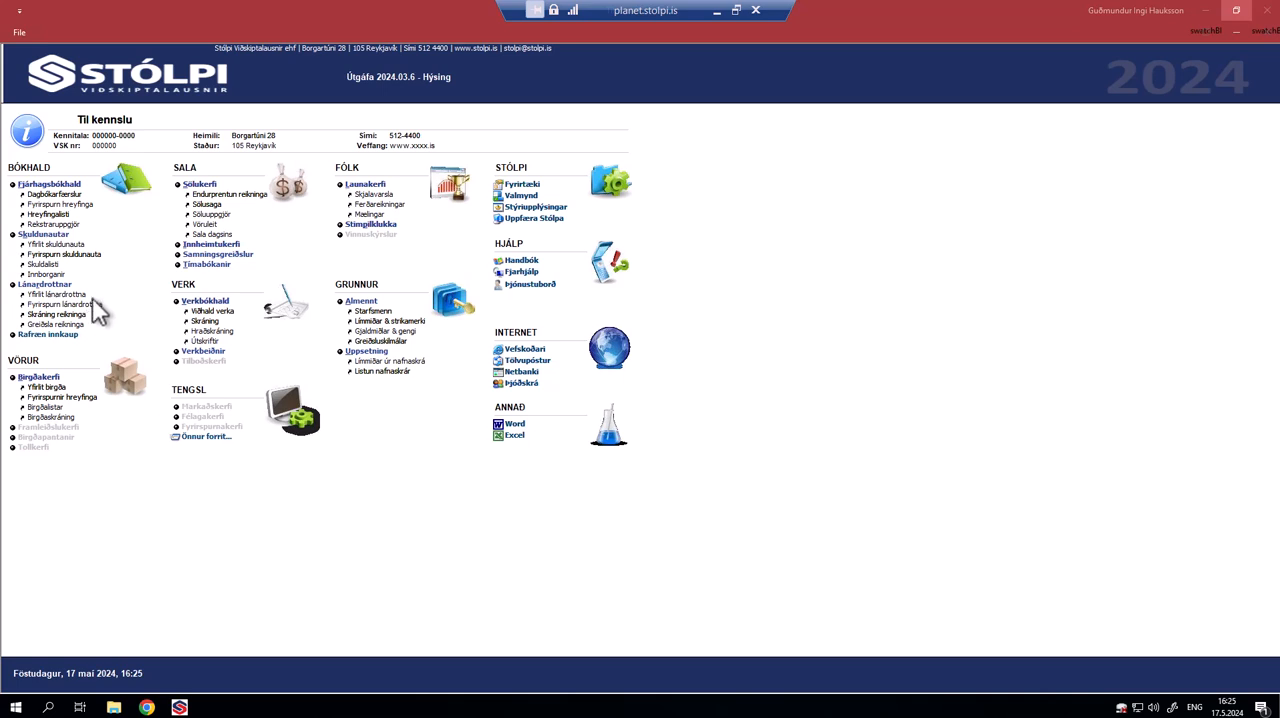
click(1195, 17)
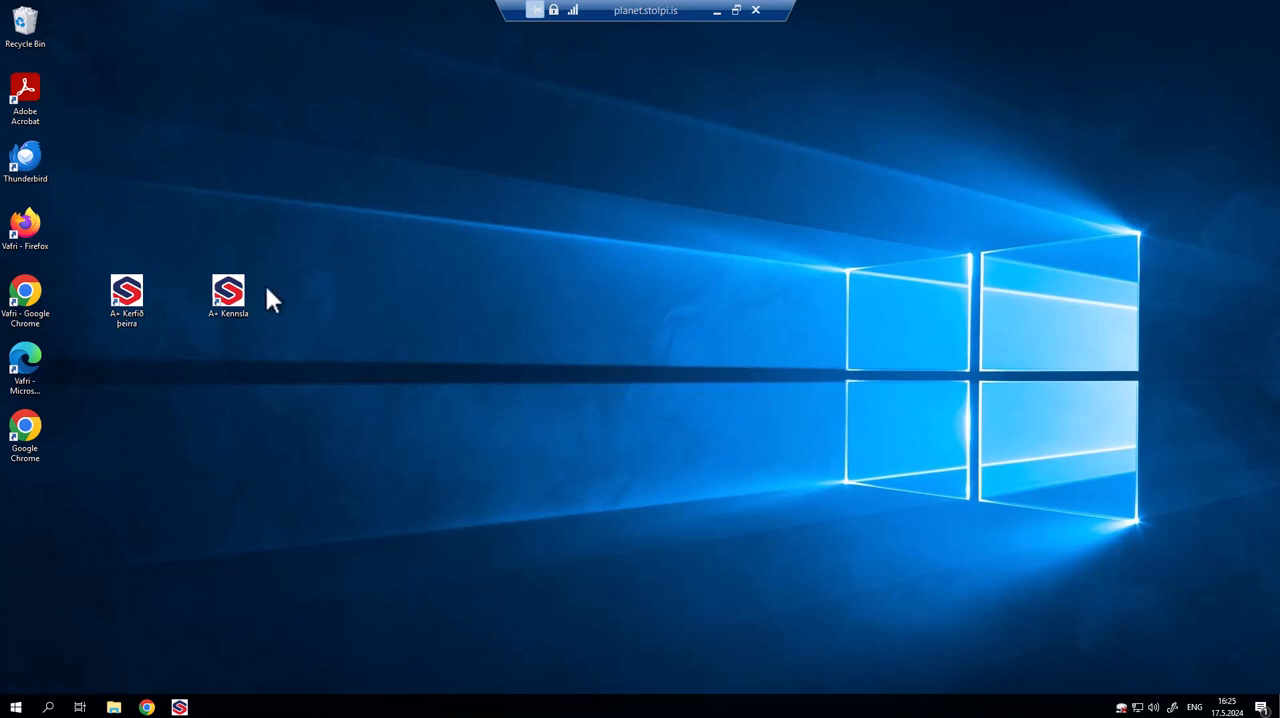
Start the A+ Kerfið þeirra system from the desktop and close the Til kennslu window
double_click(137, 305)
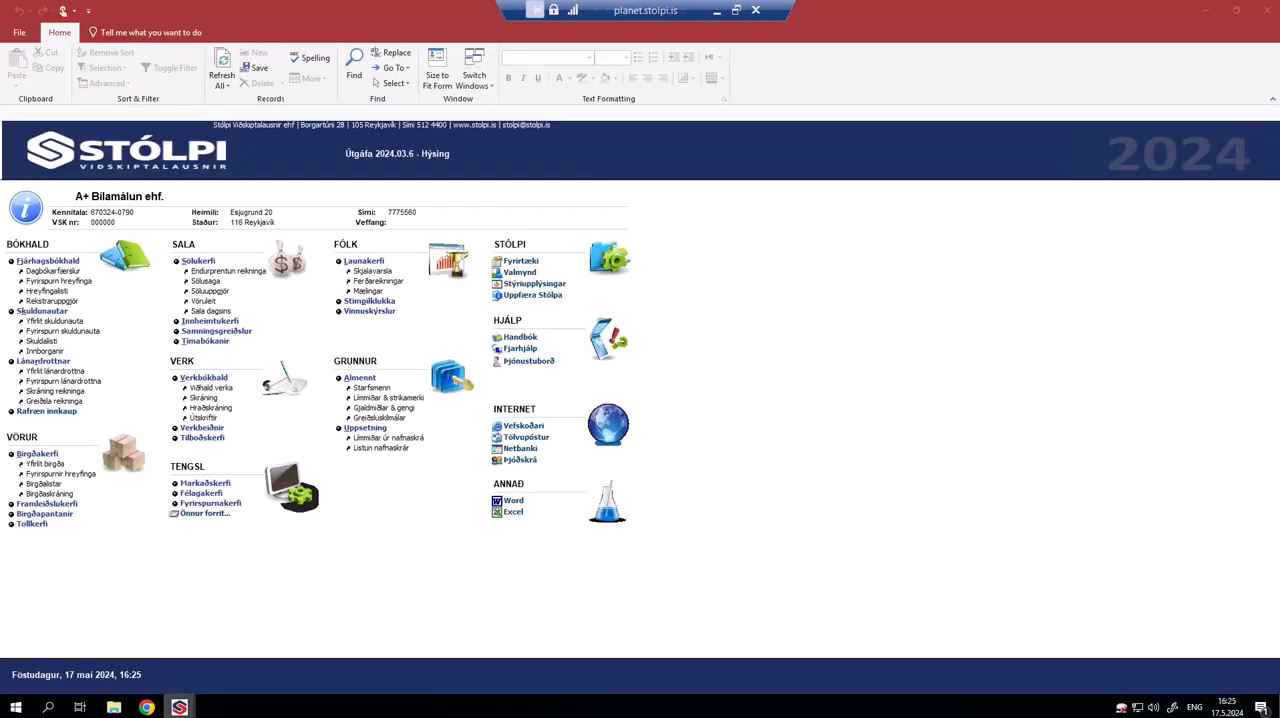
click(177, 707)
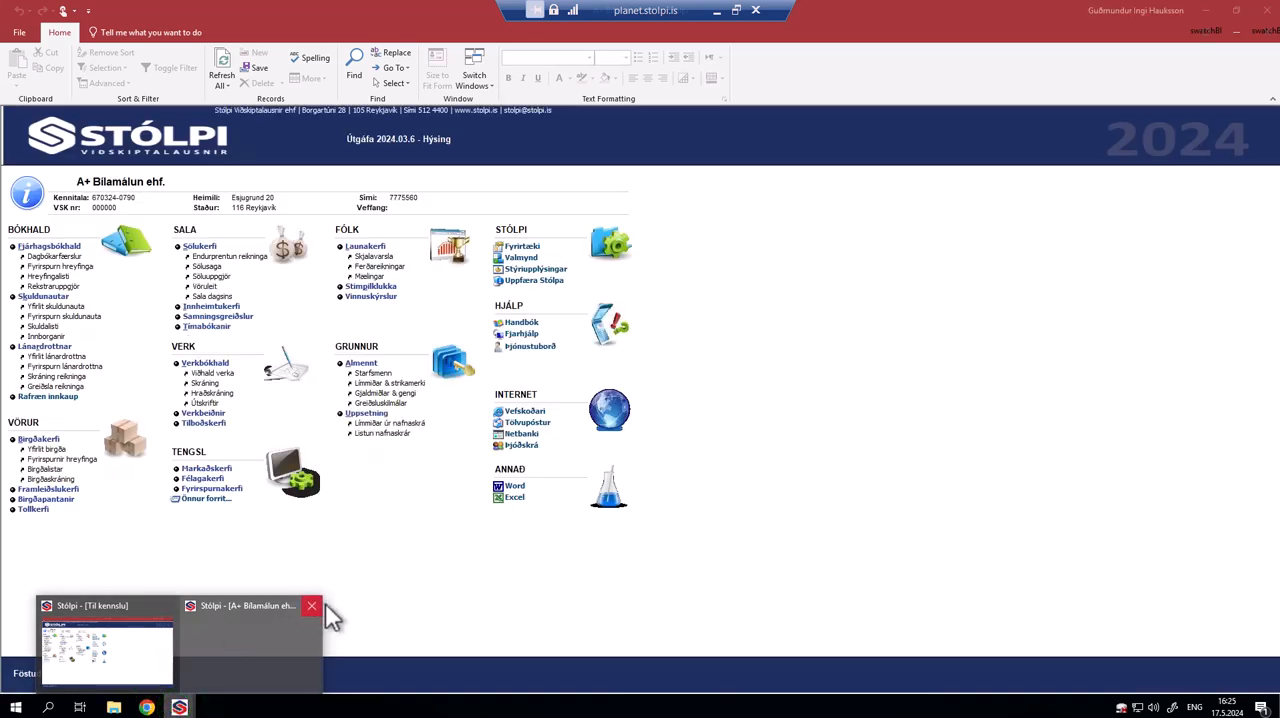
click(170, 606)
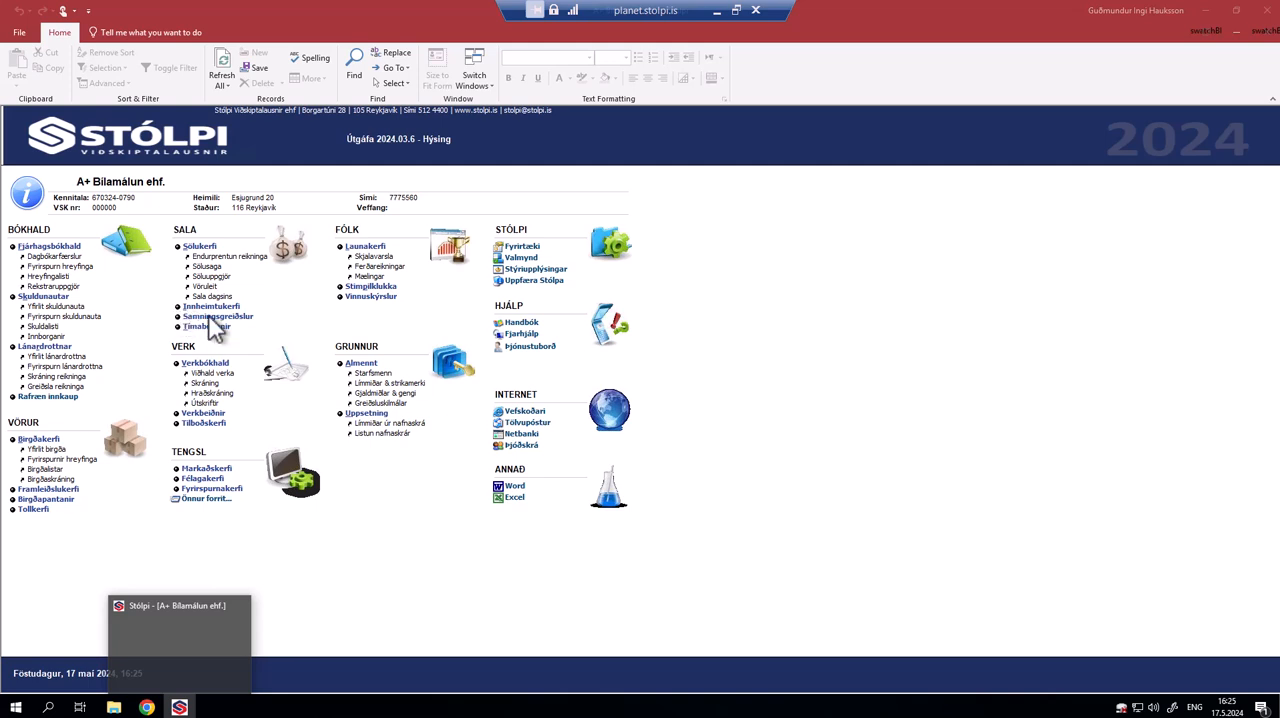
Open the employee register (Starfsmenn), start a new employee card, and enter the employee's full name
click(376, 375)
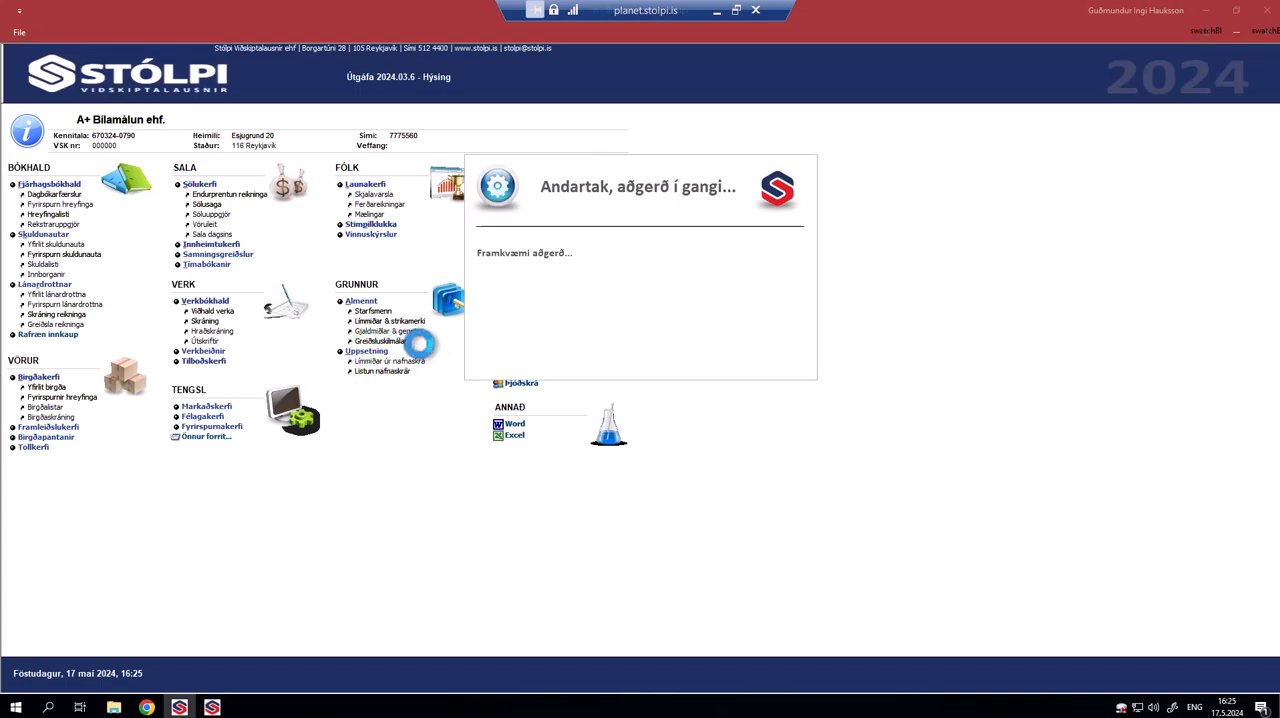
drag(820, 347, 431, 391)
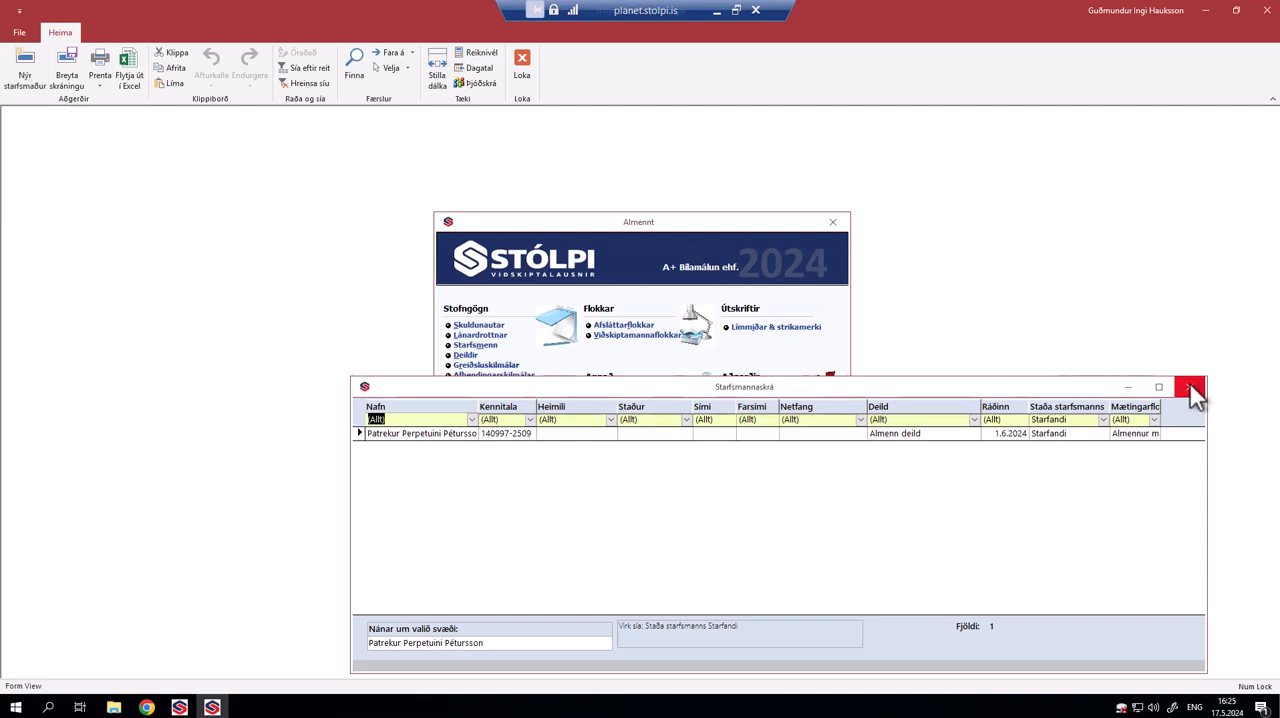
click(25, 75)
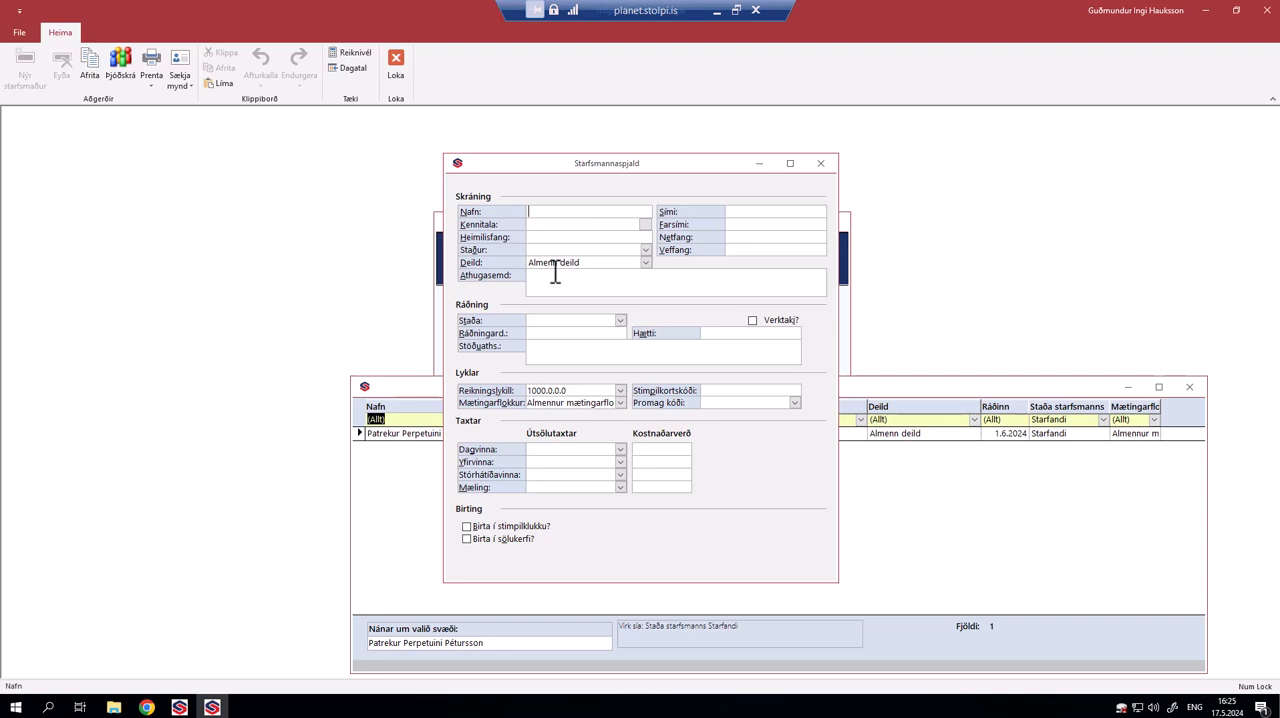
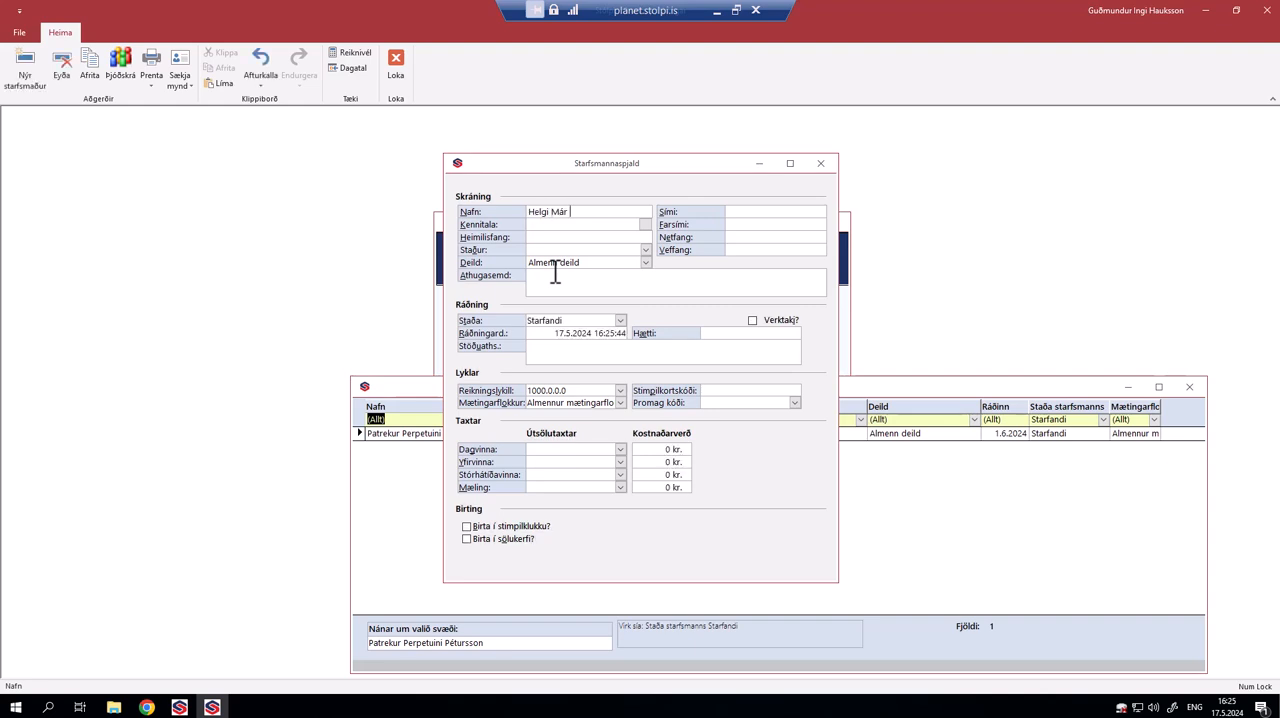
key(Tab)
Return to the Stólpi main menu, open the company information (Fyrirtæki), and select the company's registration number
click(180, 707)
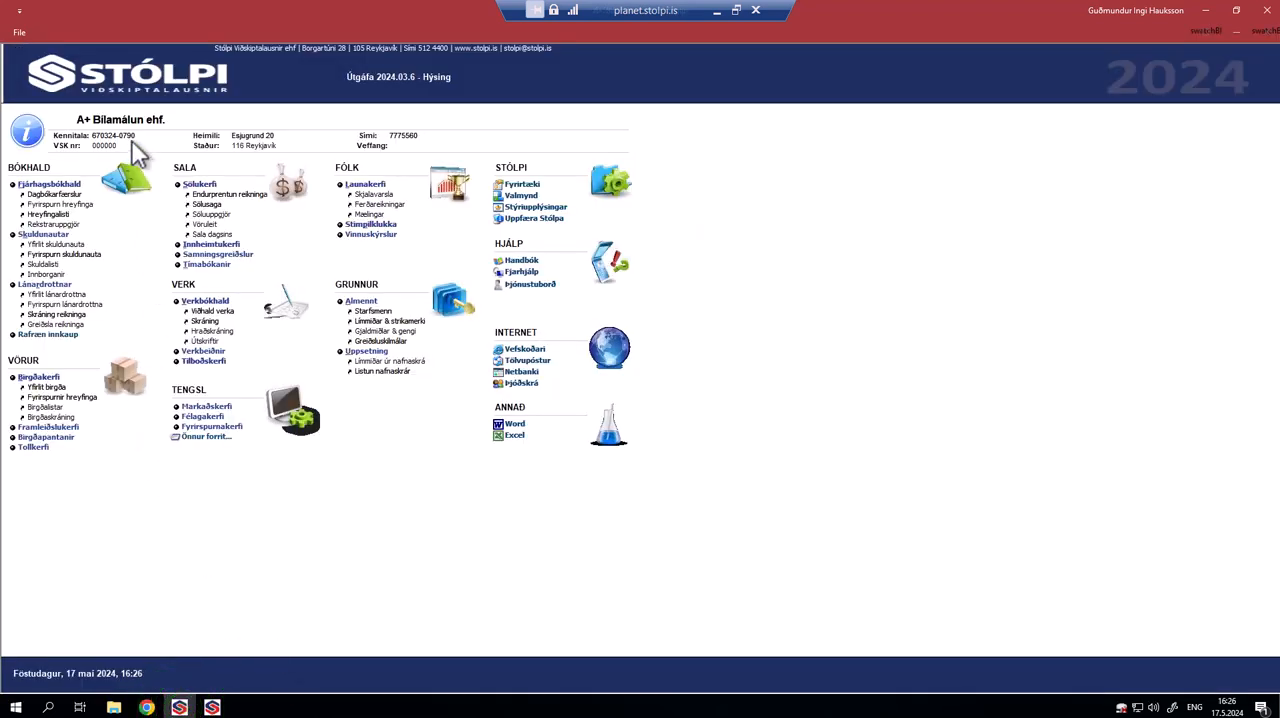
click(27, 130)
click(614, 248)
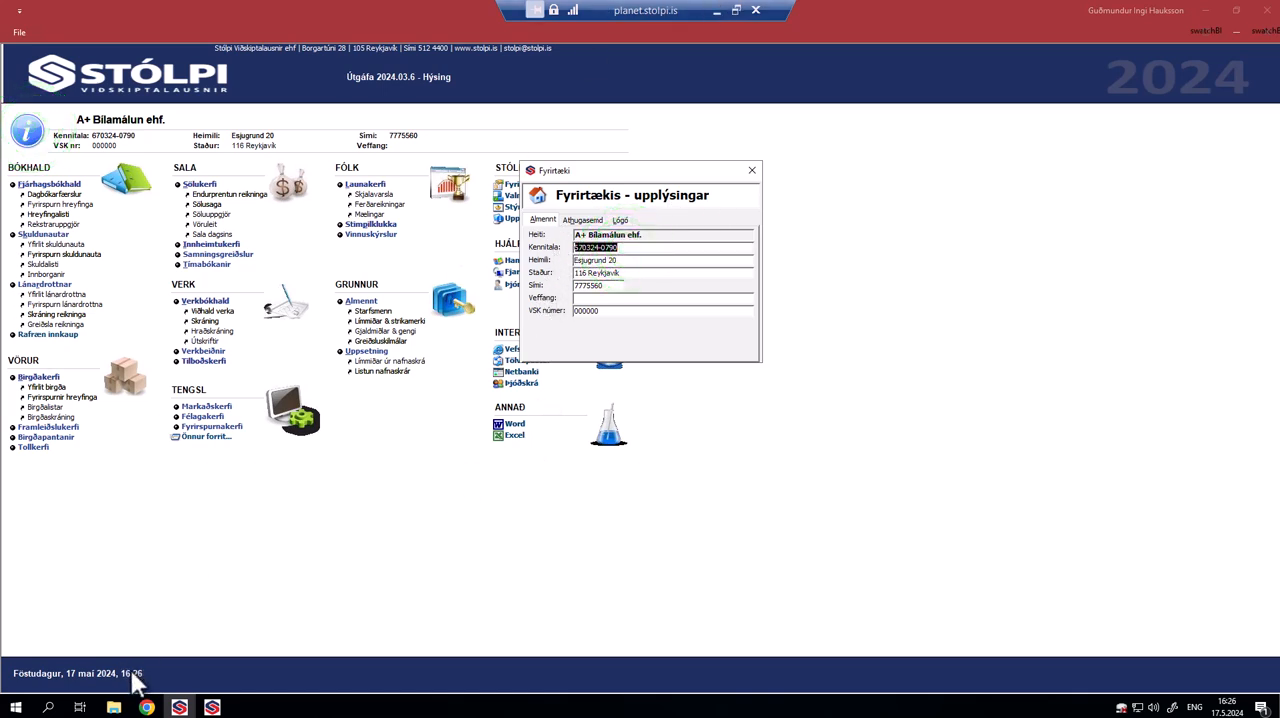
Switch to Google Chrome and work through both ad privacy notices to dismiss them
click(146, 707)
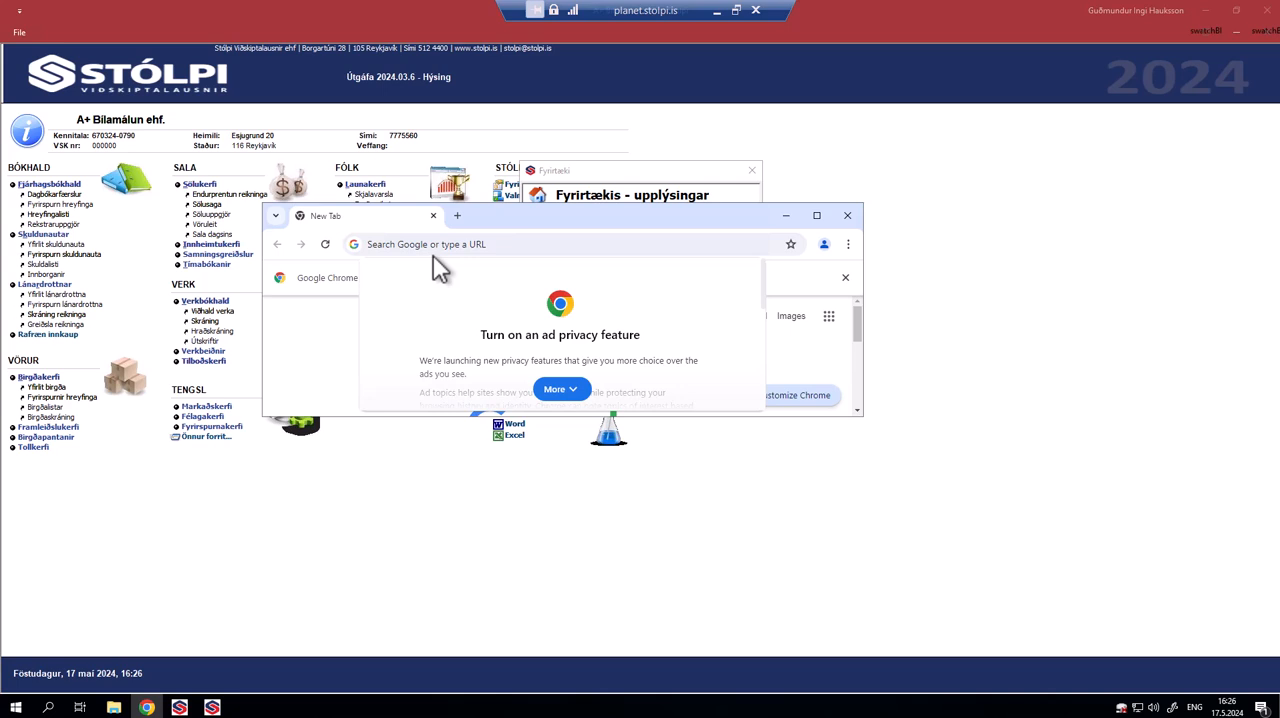
click(814, 216)
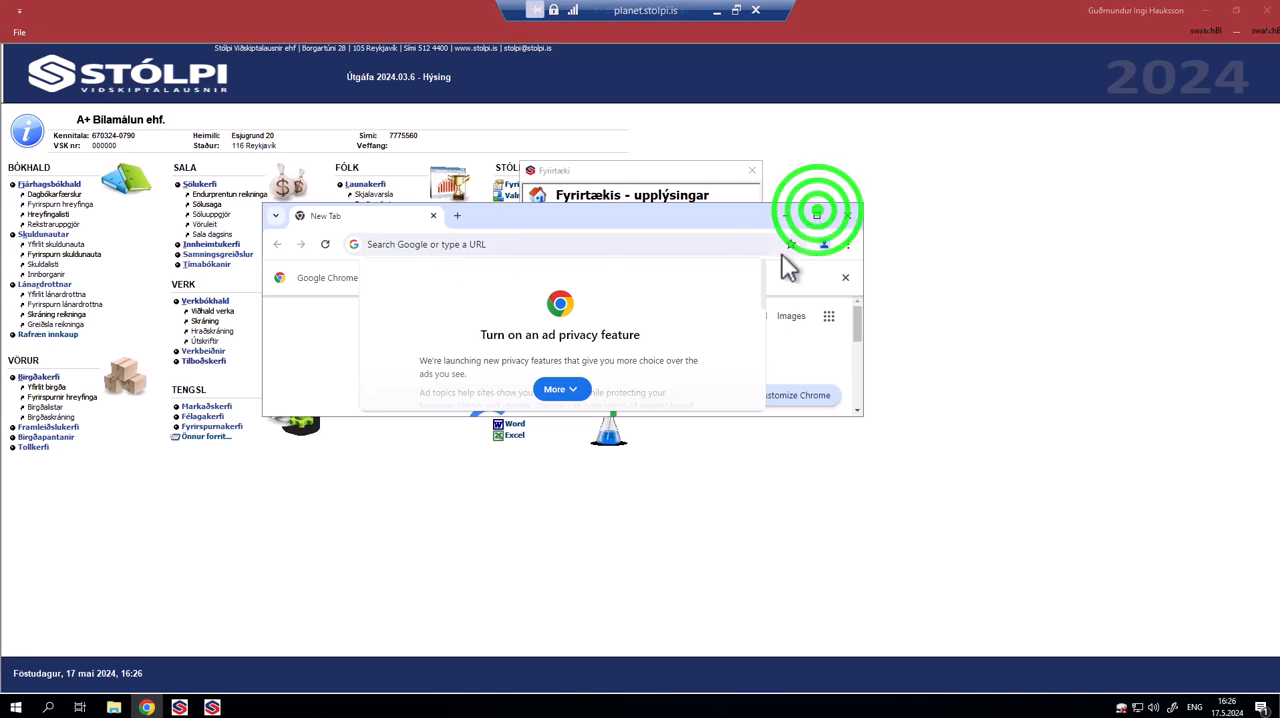
click(563, 390)
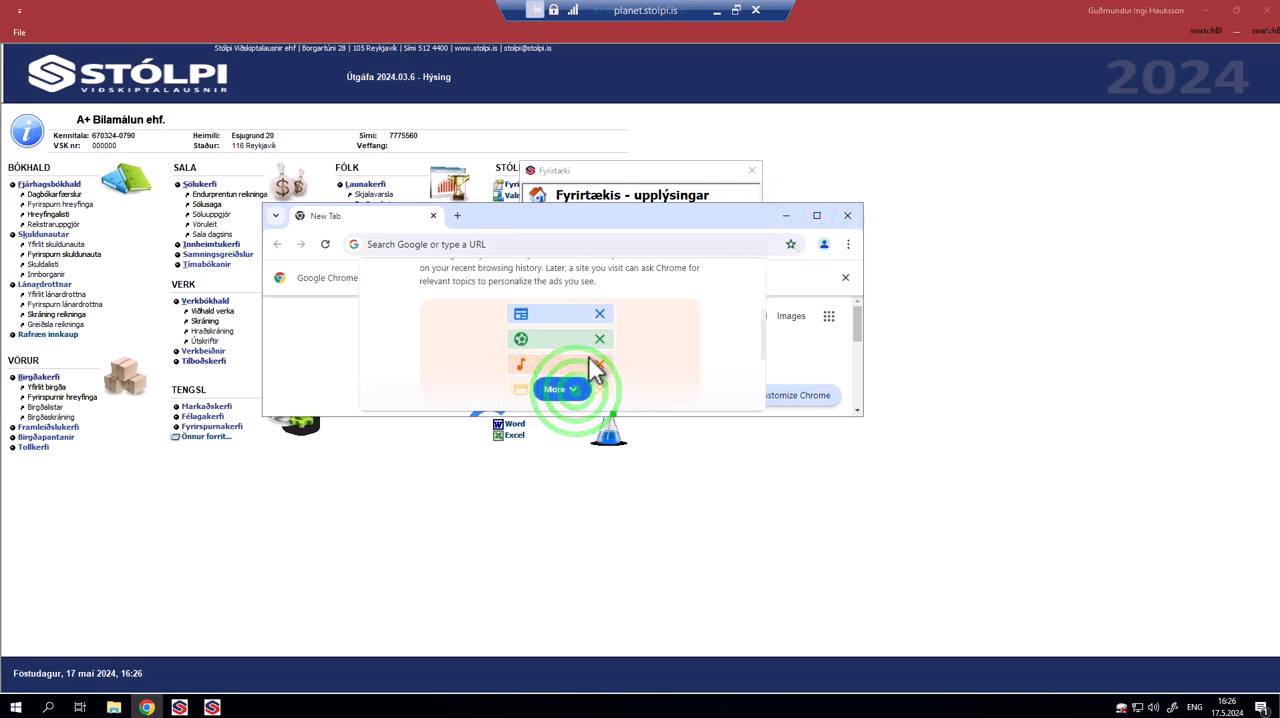
scroll(724, 340, down, 5)
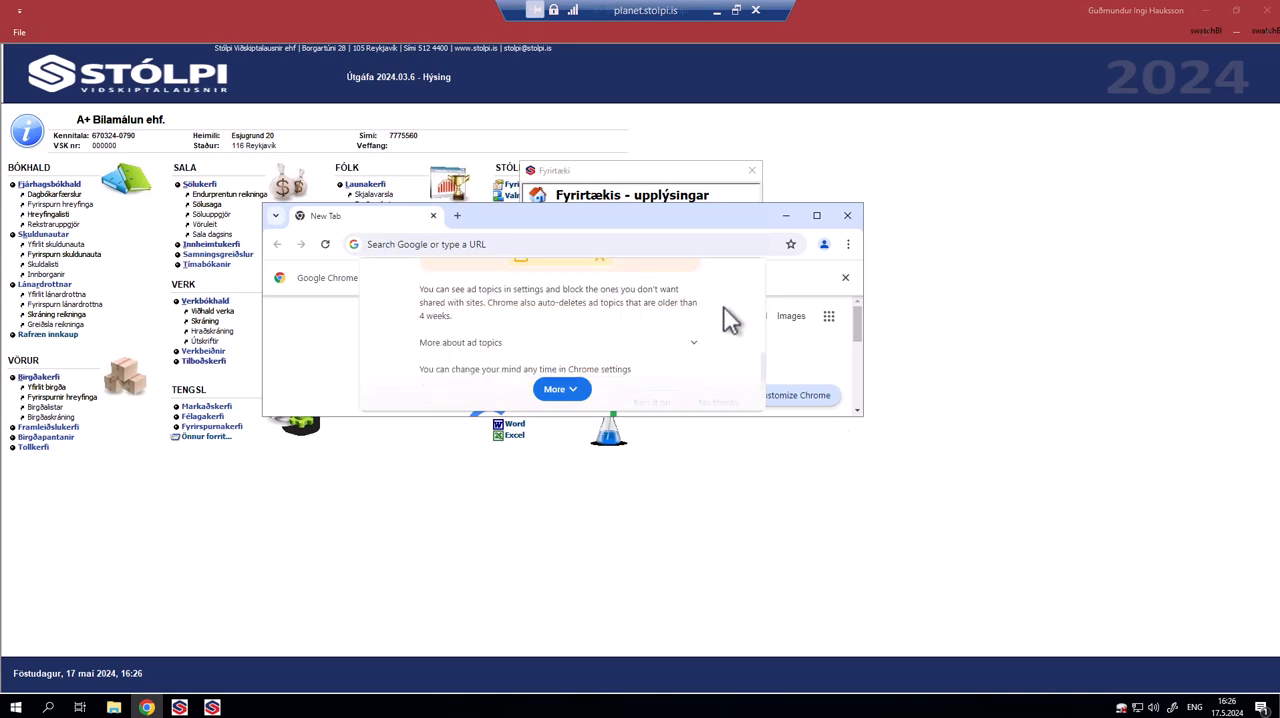
click(721, 390)
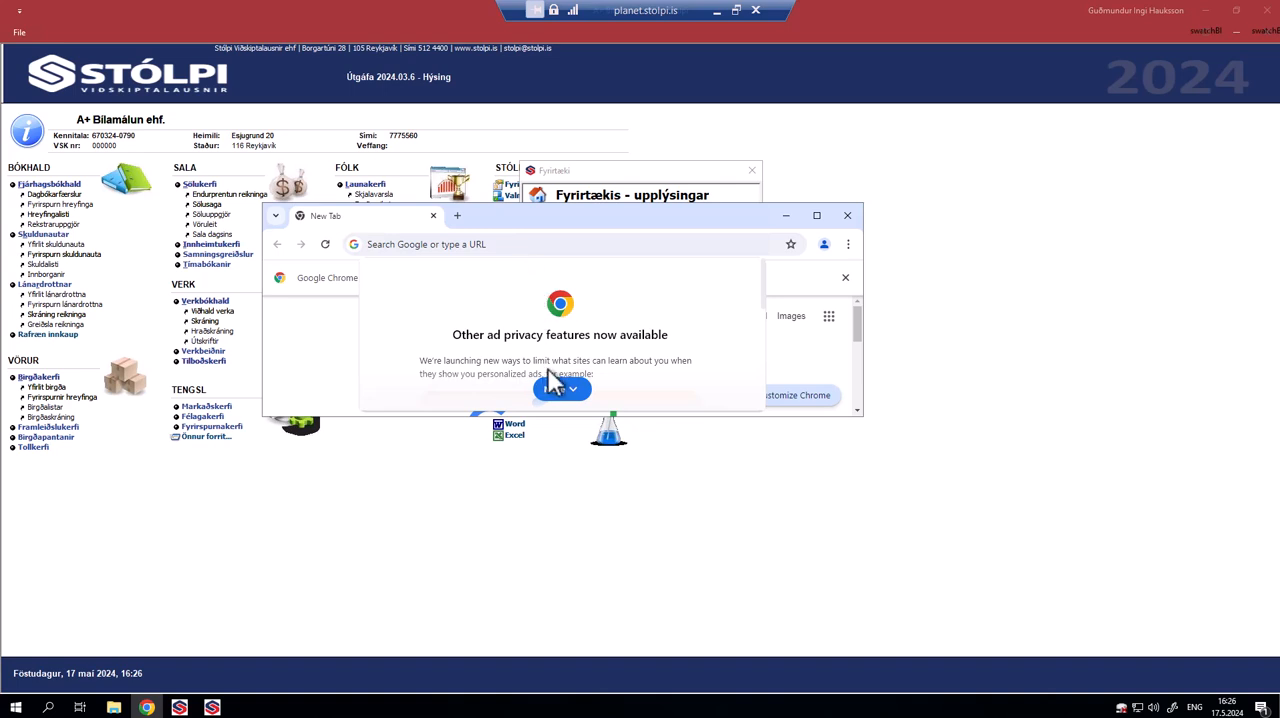
click(563, 391)
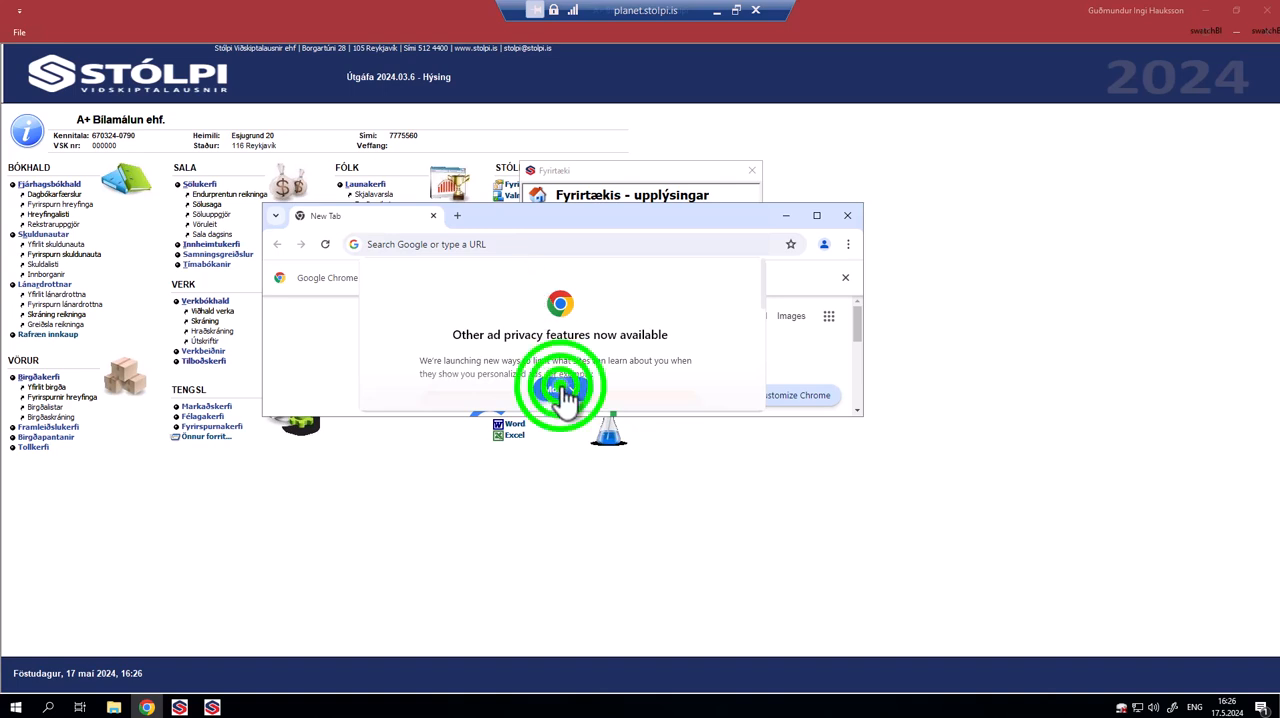
click(563, 391)
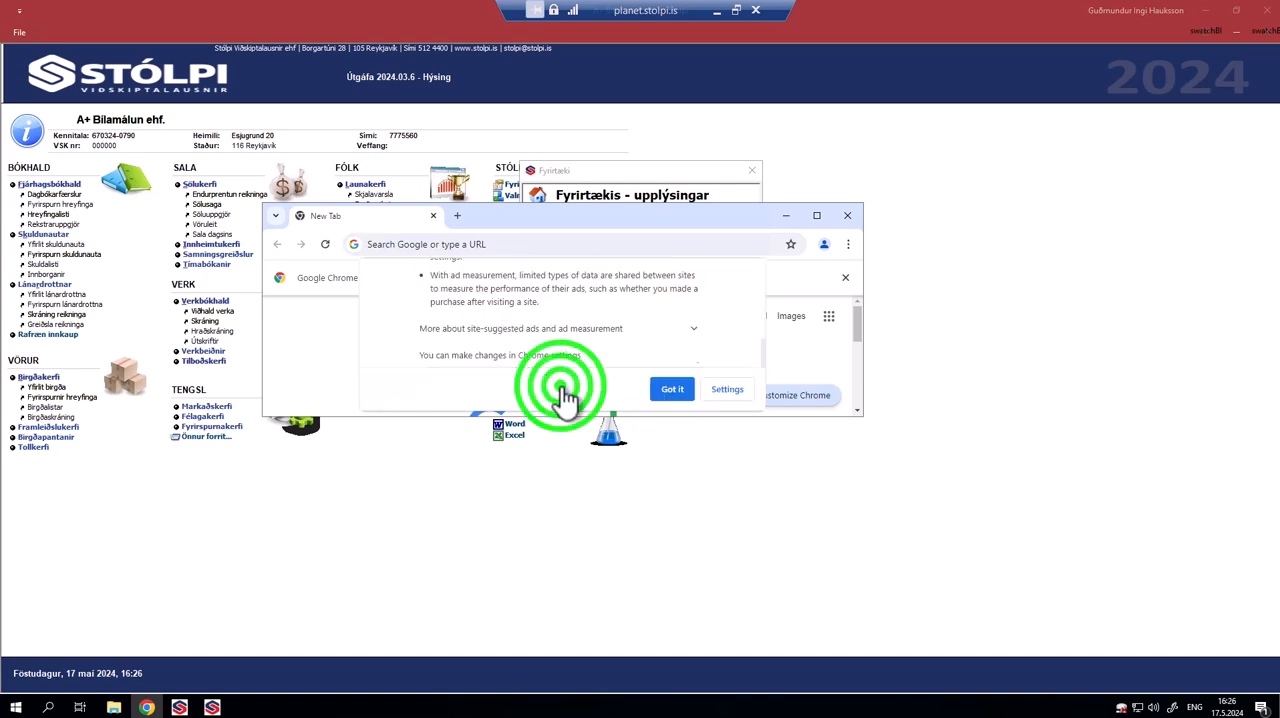
click(658, 389)
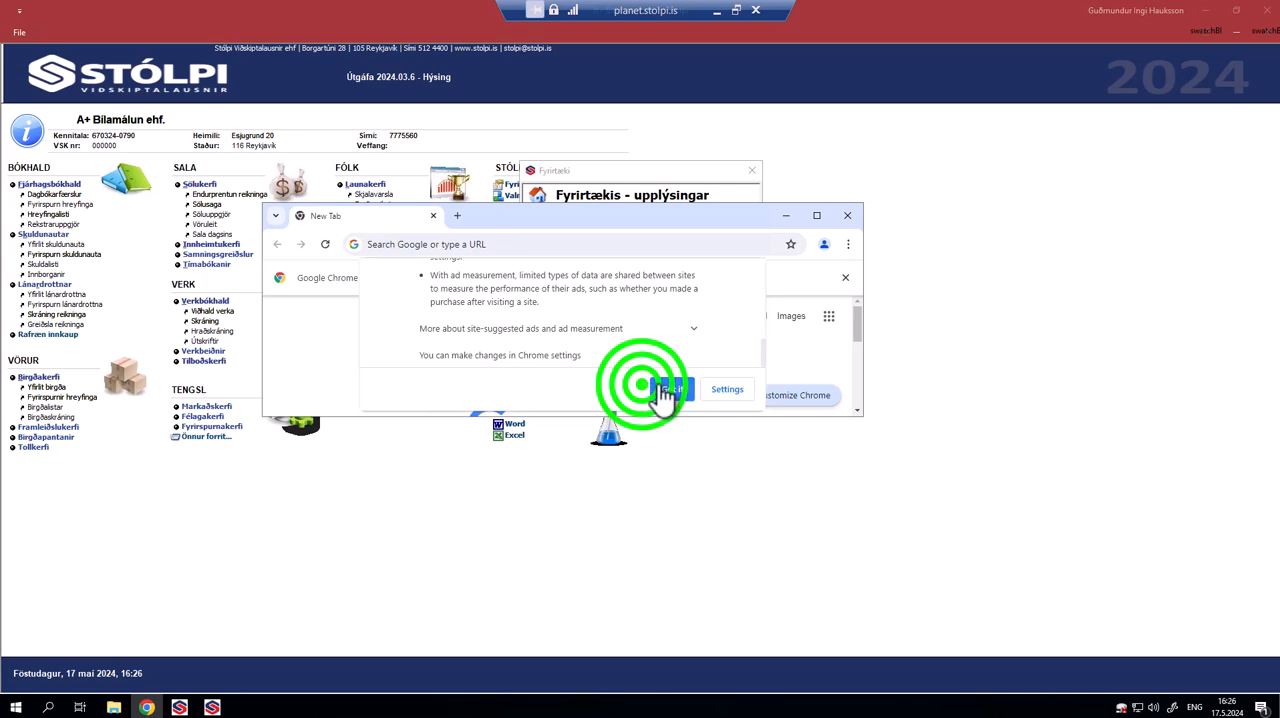
Enter "rsk fyrirtæki" as a web search for the tax authority's company register
click(443, 244)
text(rsk )
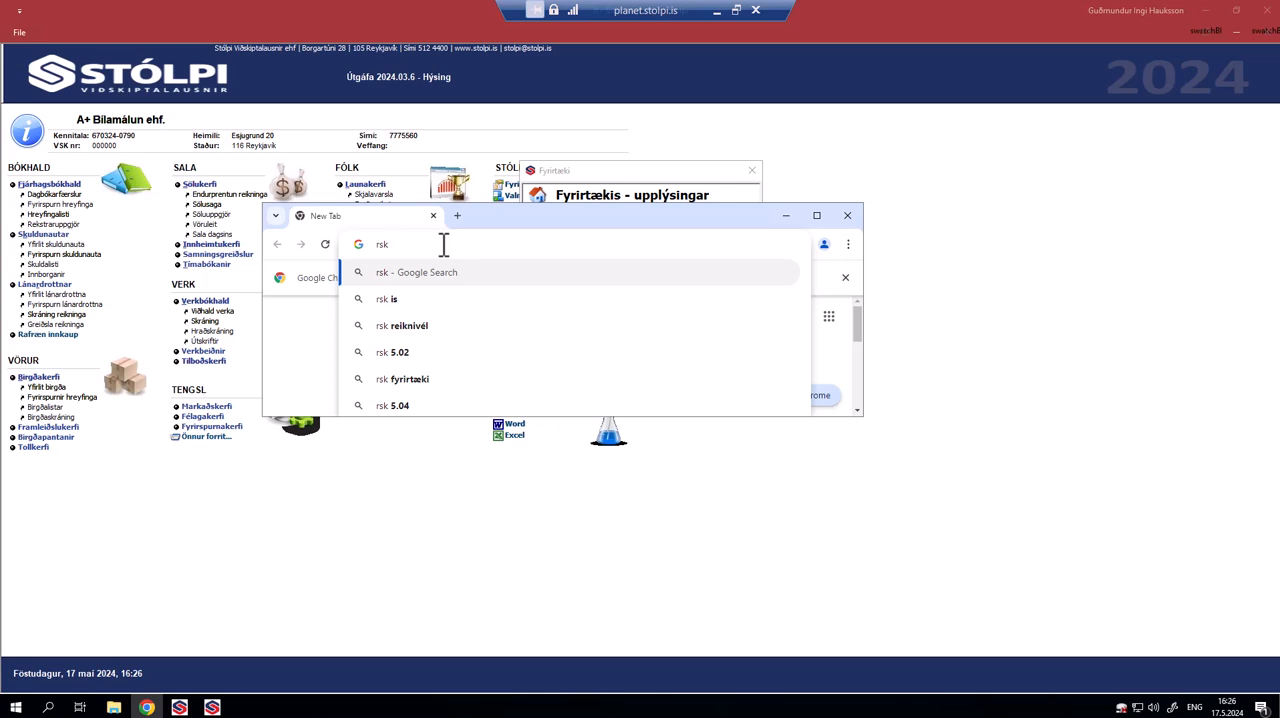
text(fyrir)
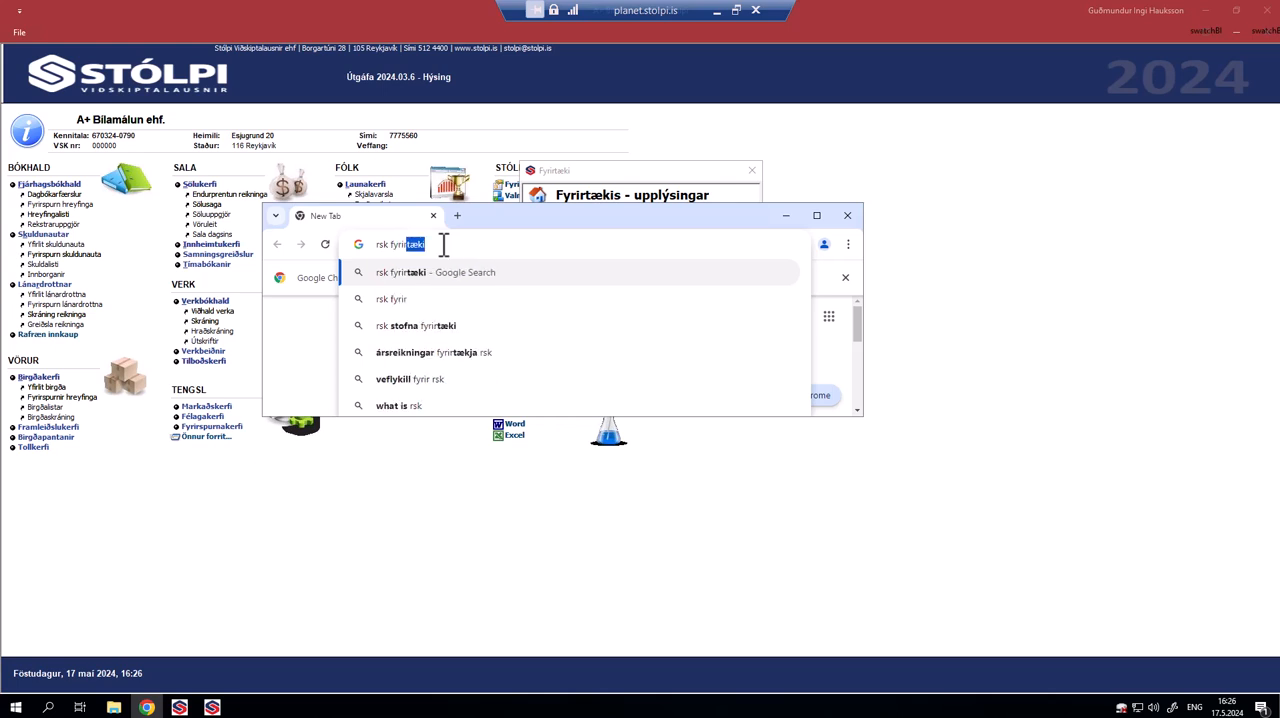
text(tæki)
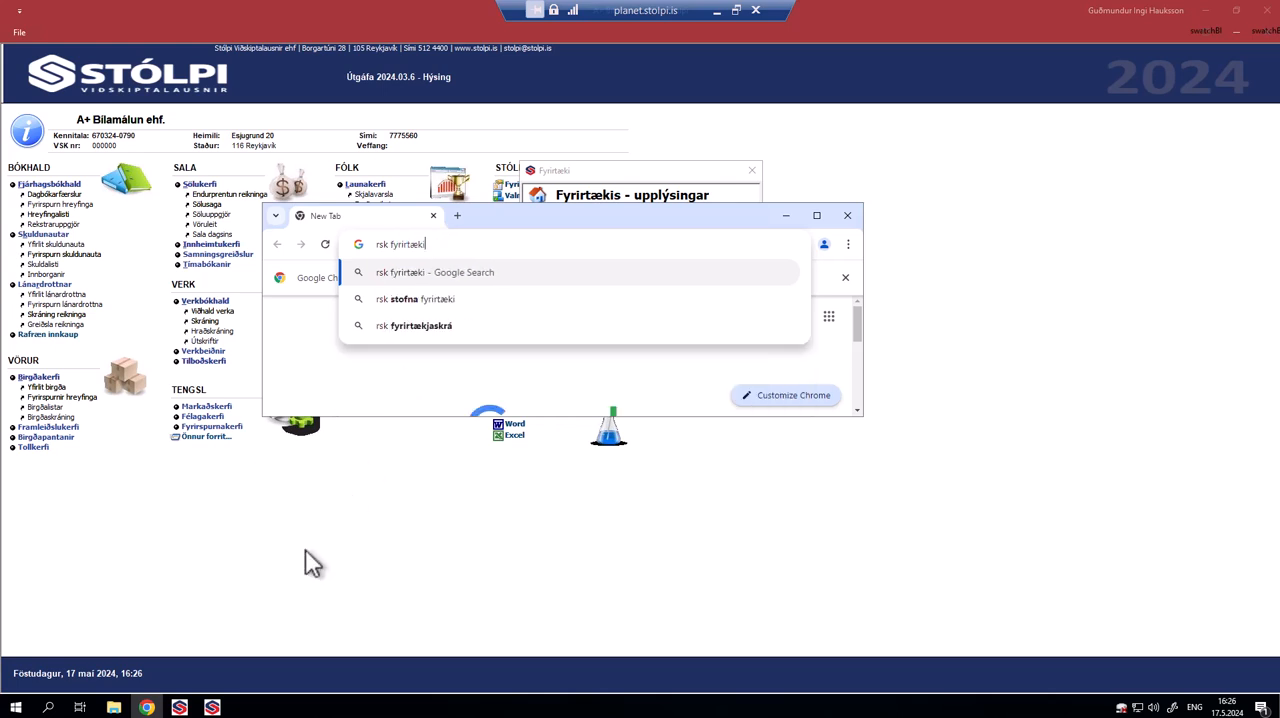
Return to the open employee card in Stólpi, enter the employee's national ID number (Kennitala), and close the card
click(212, 707)
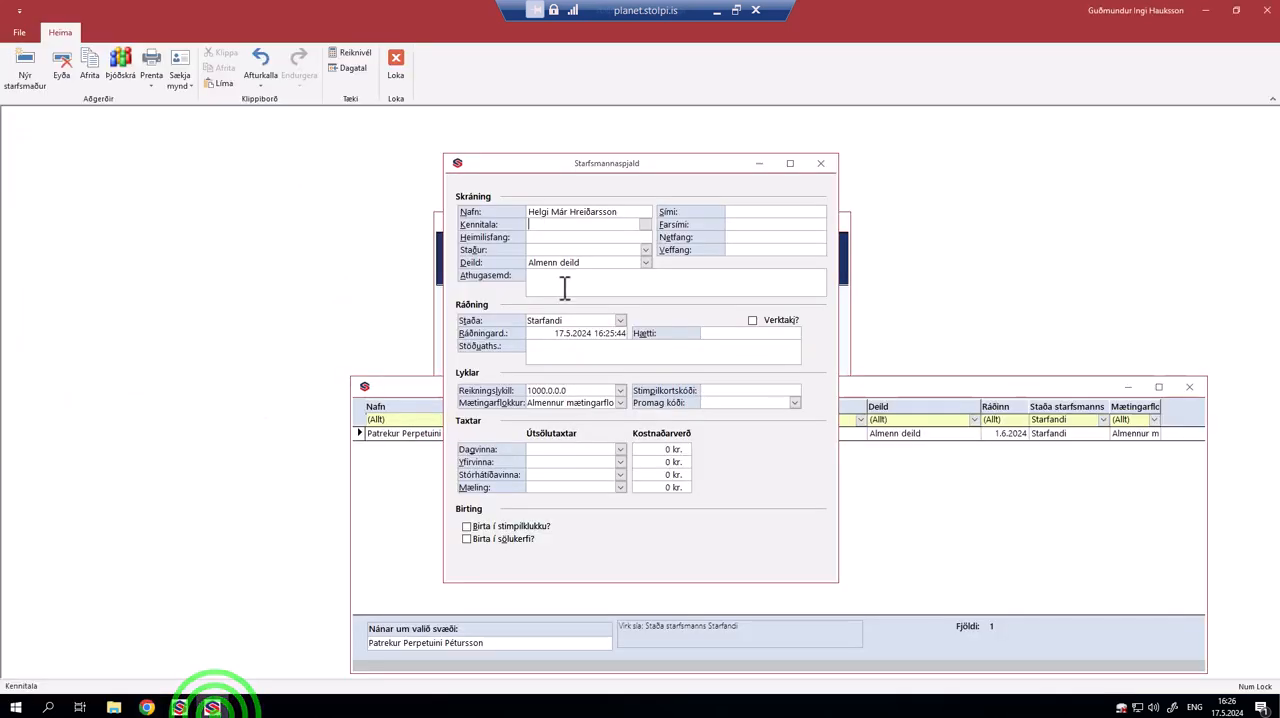
click(537, 226)
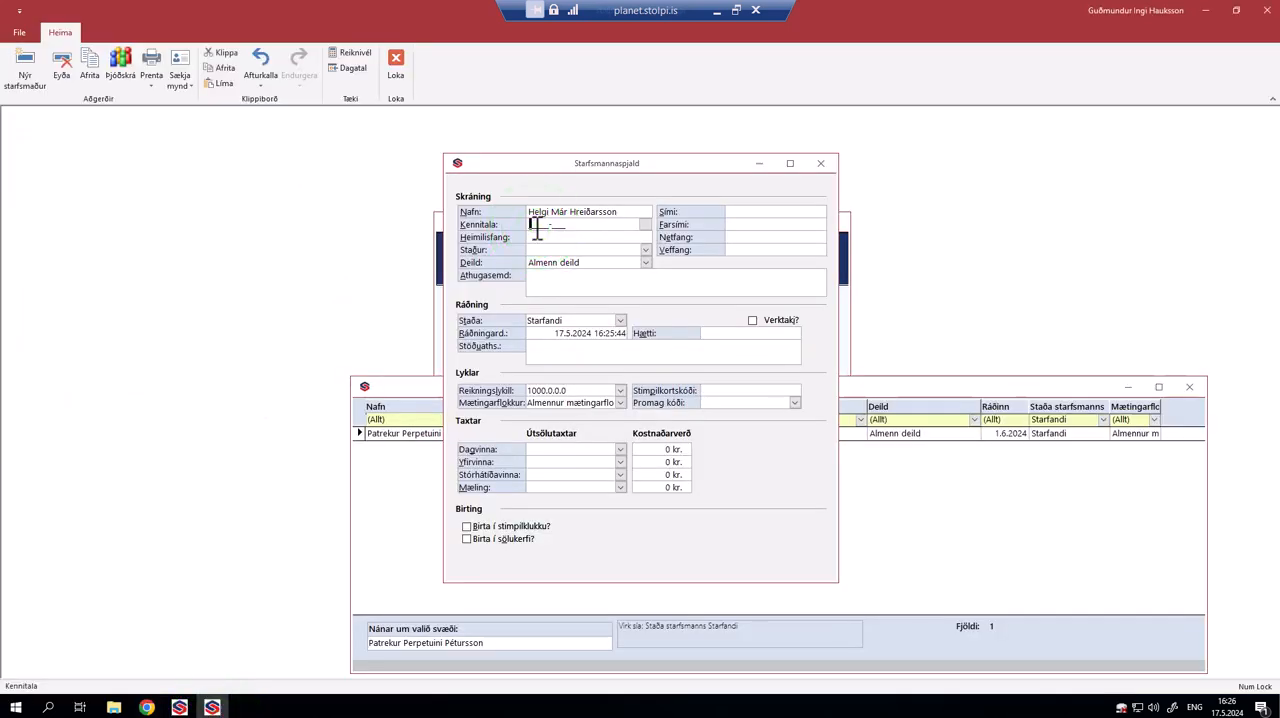
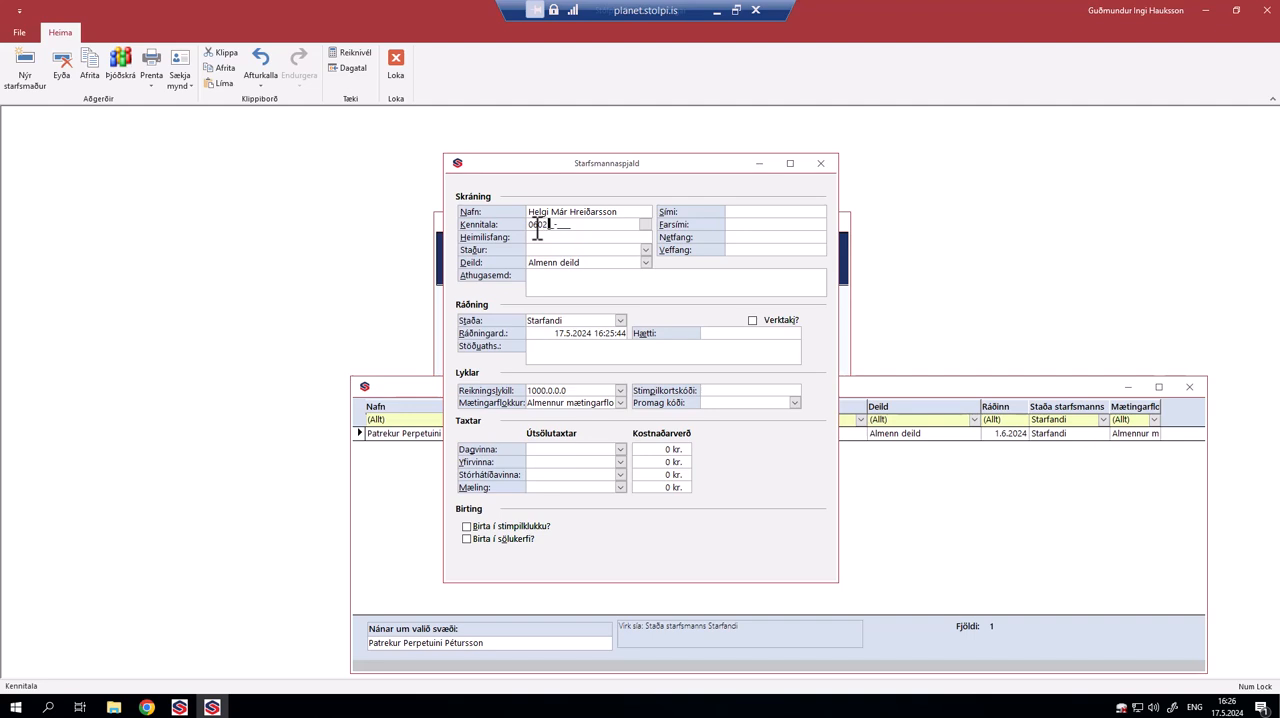
key(Tab)
click(821, 164)
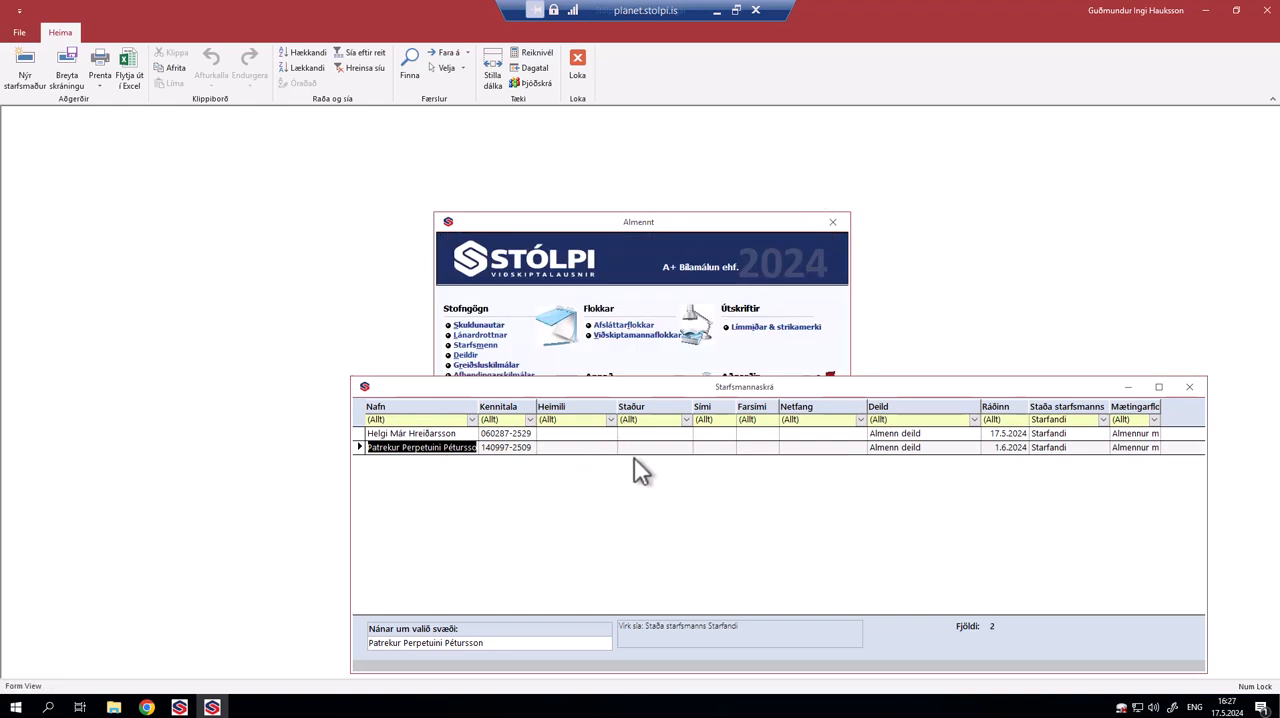
Review the newly registered employee's card, and close both the card and the employee register
click(400, 432)
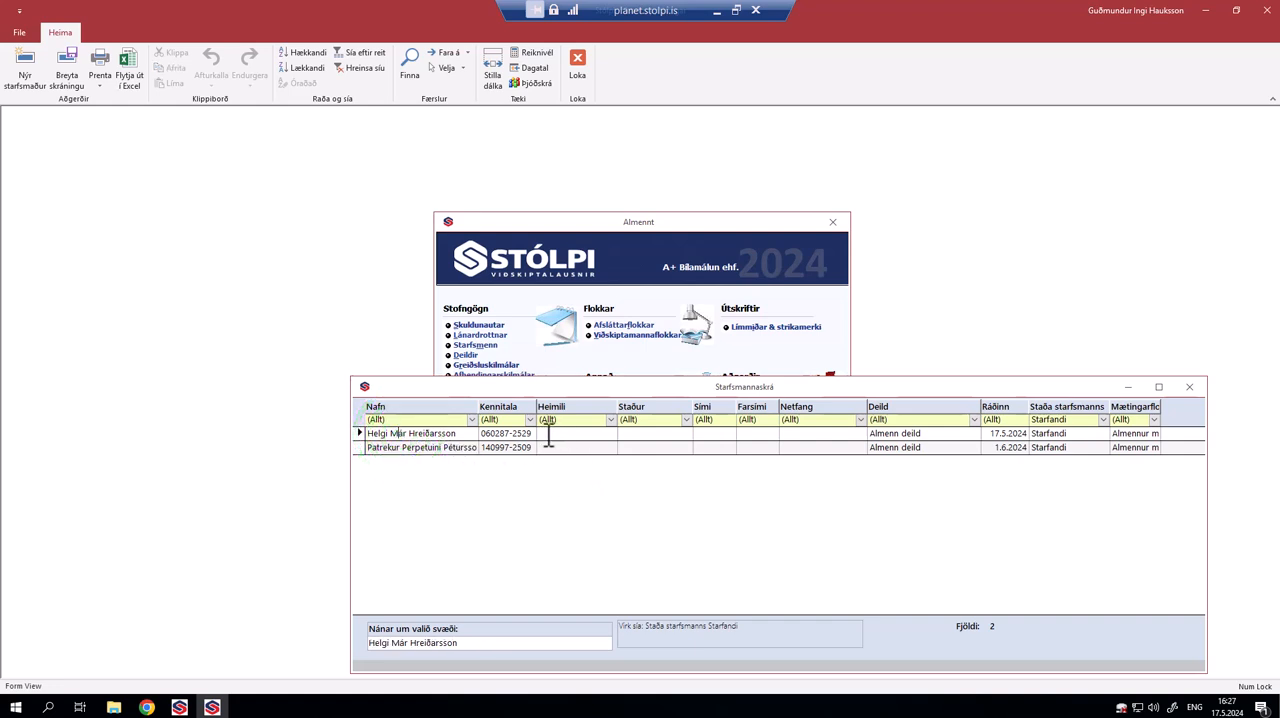
double_click(378, 434)
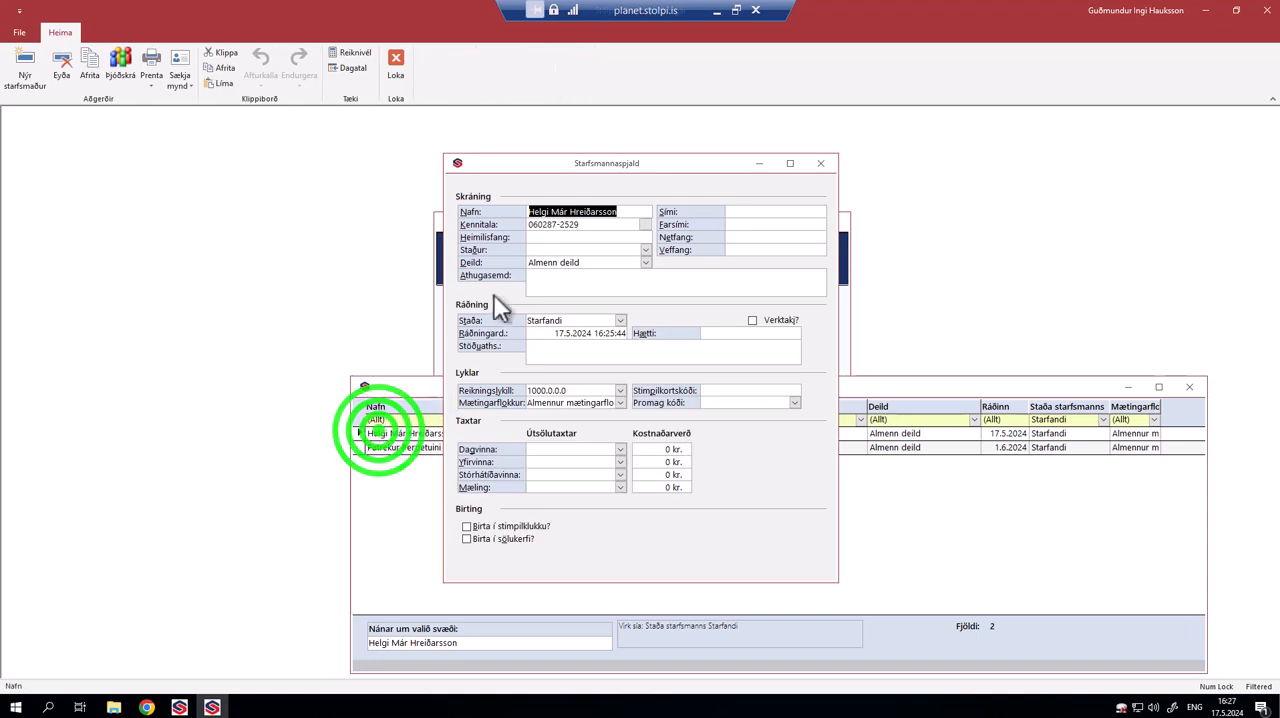
click(819, 165)
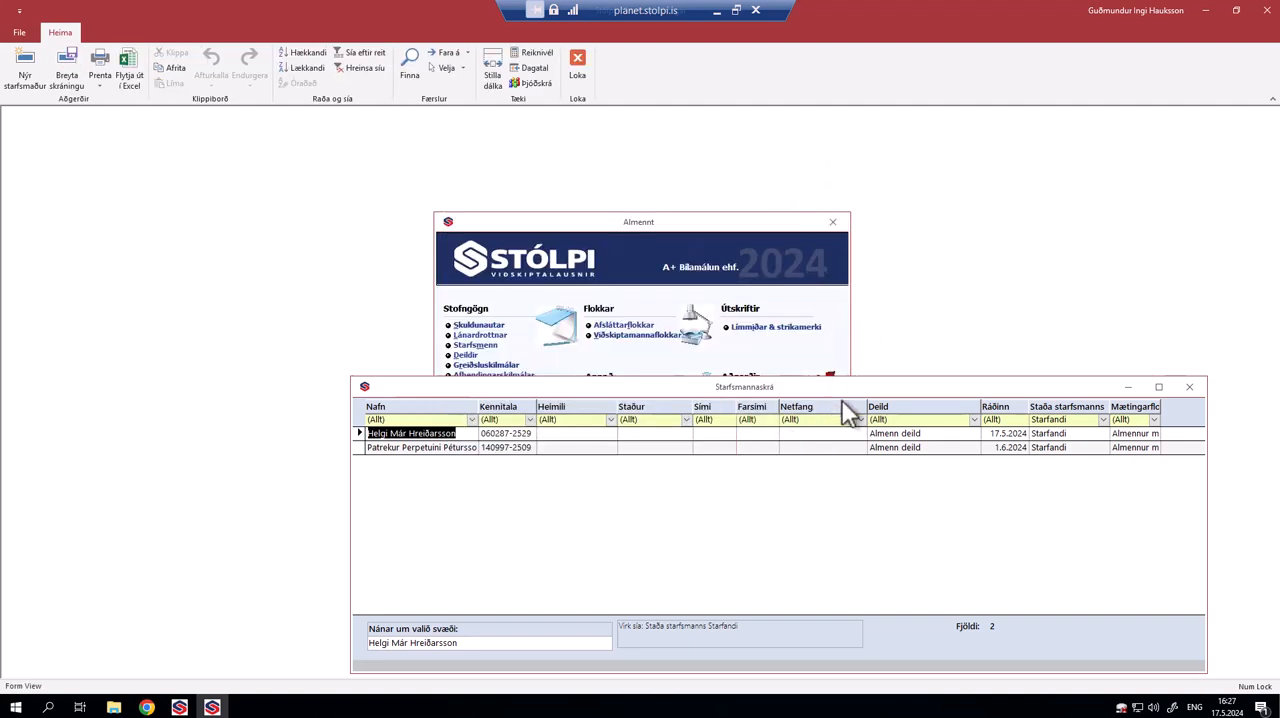
drag(832, 390, 836, 375)
click(1150, 374)
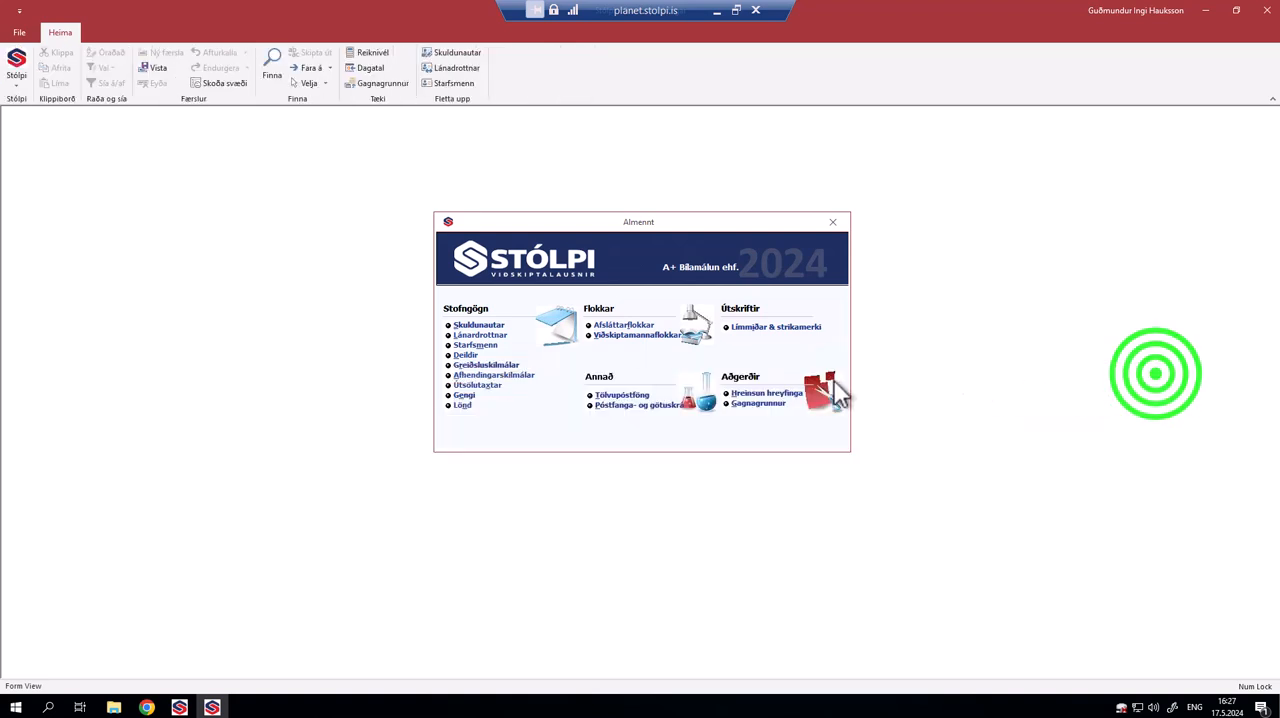
Open the payment terms (Greiðsluskilmálar), review the available terms and the settings for Millifært á reikning, and close them
click(482, 364)
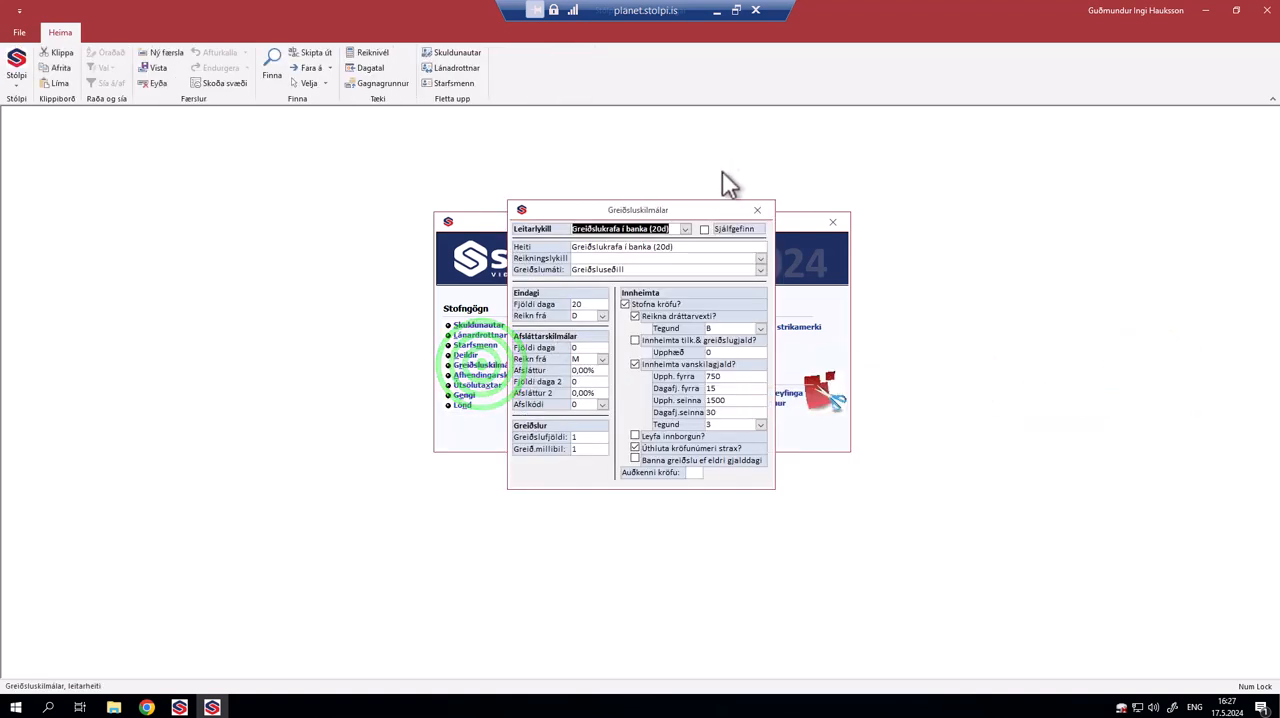
click(686, 229)
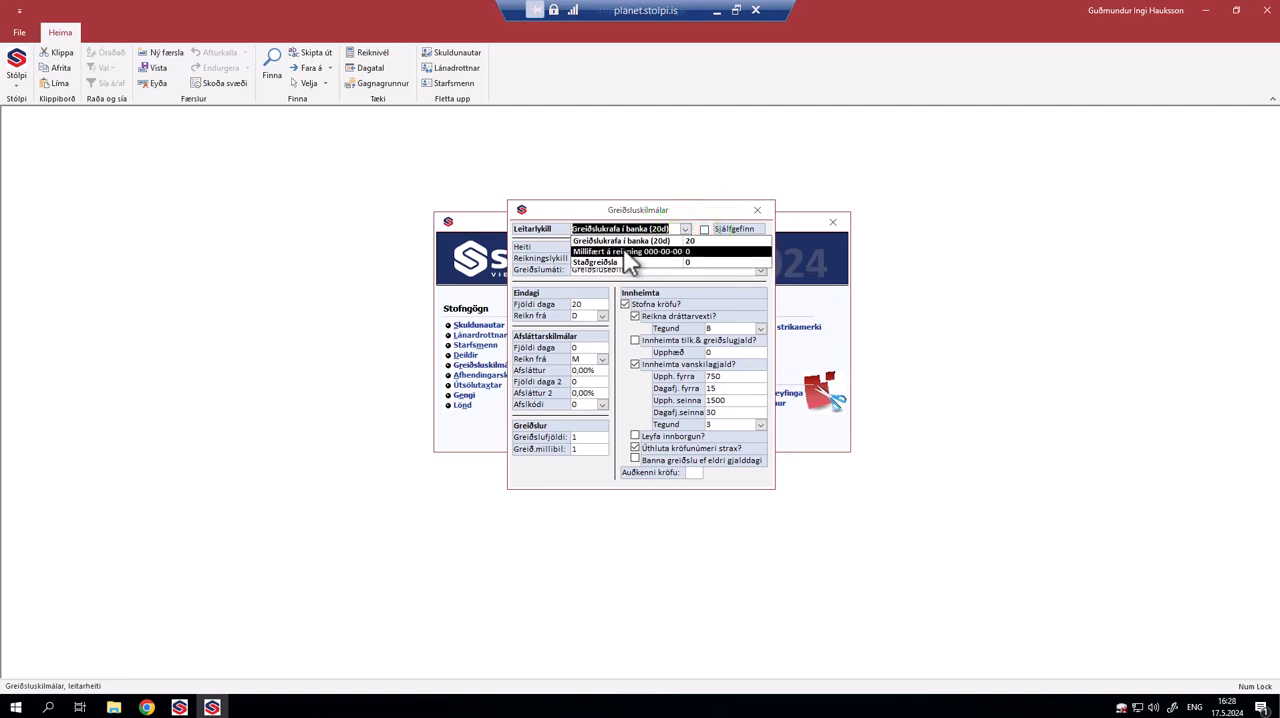
click(625, 252)
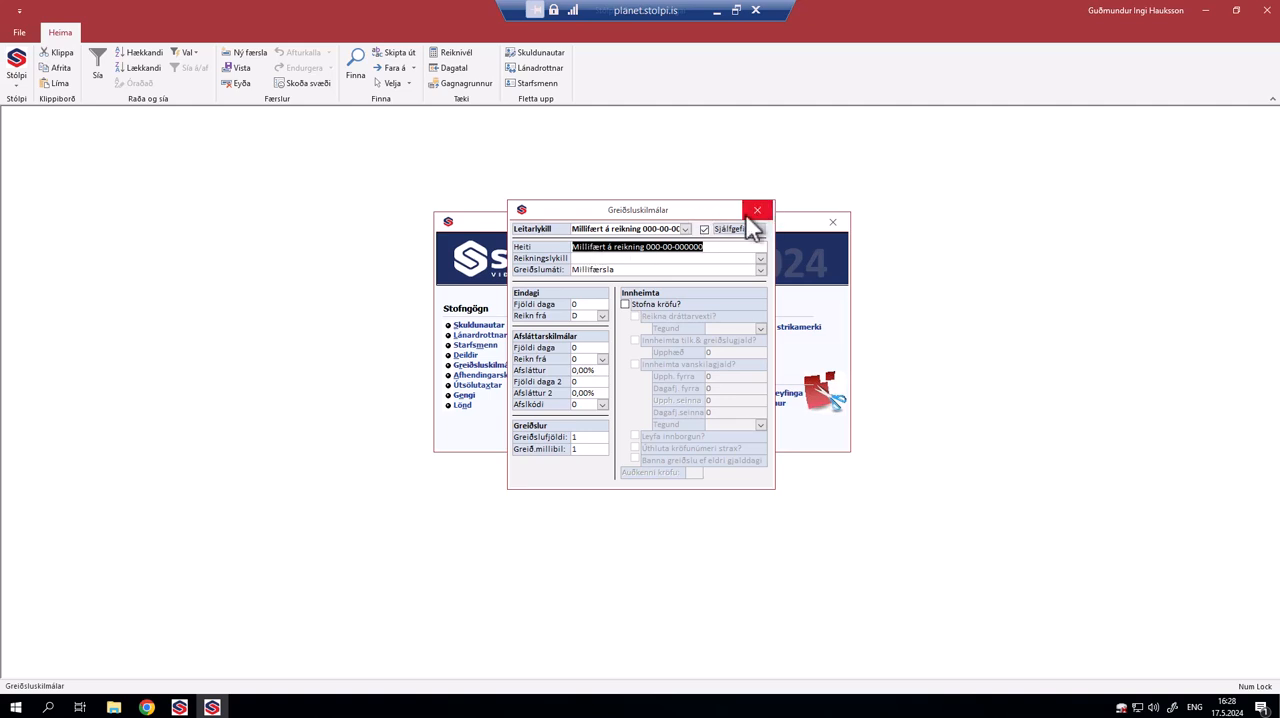
click(685, 229)
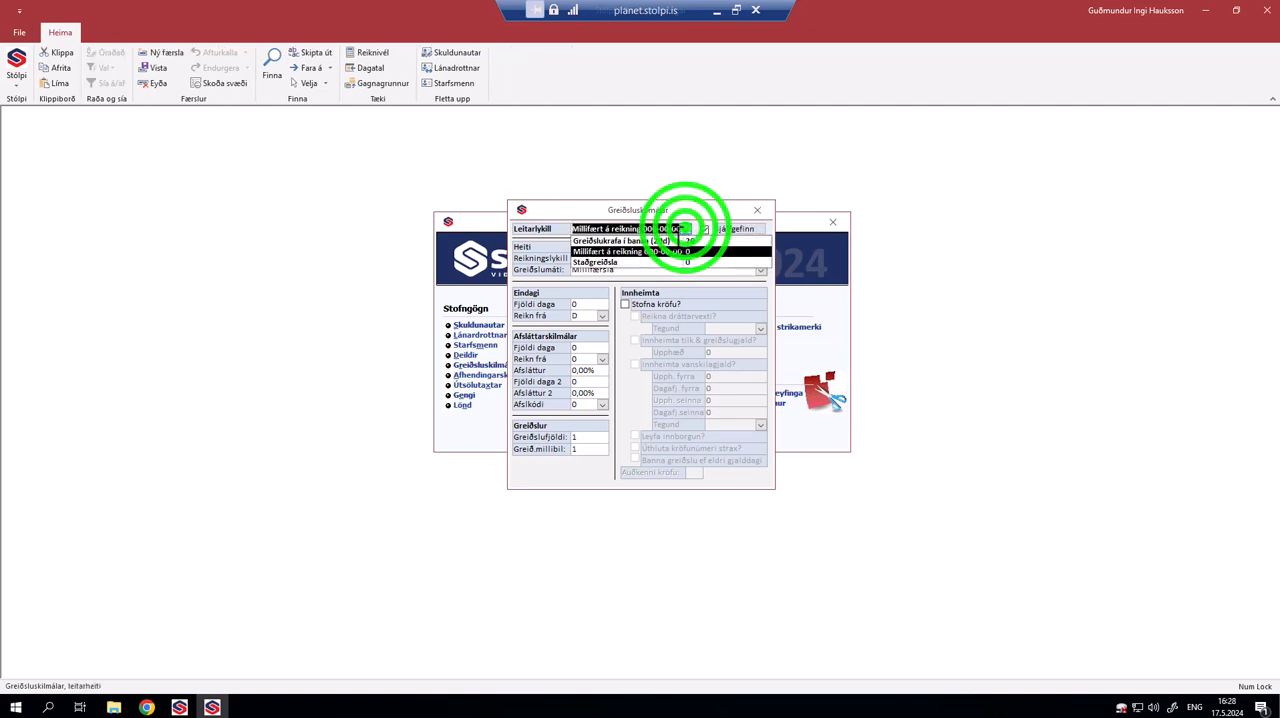
click(688, 230)
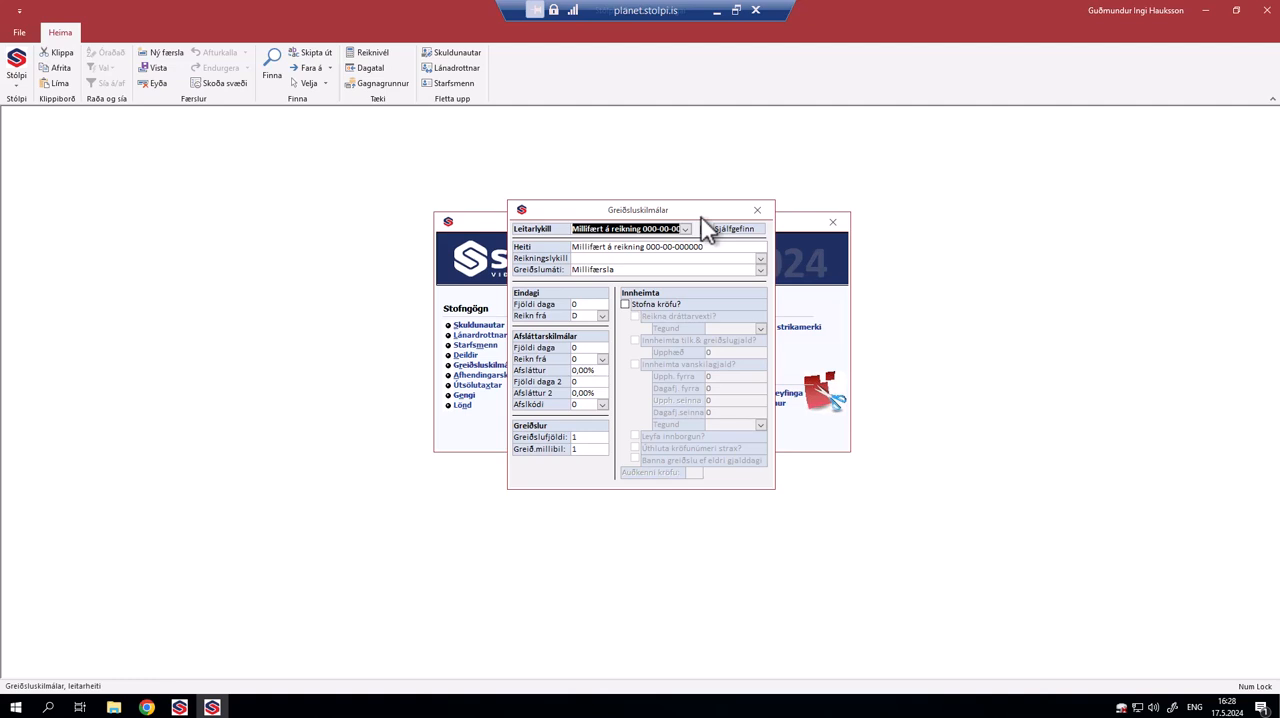
click(757, 210)
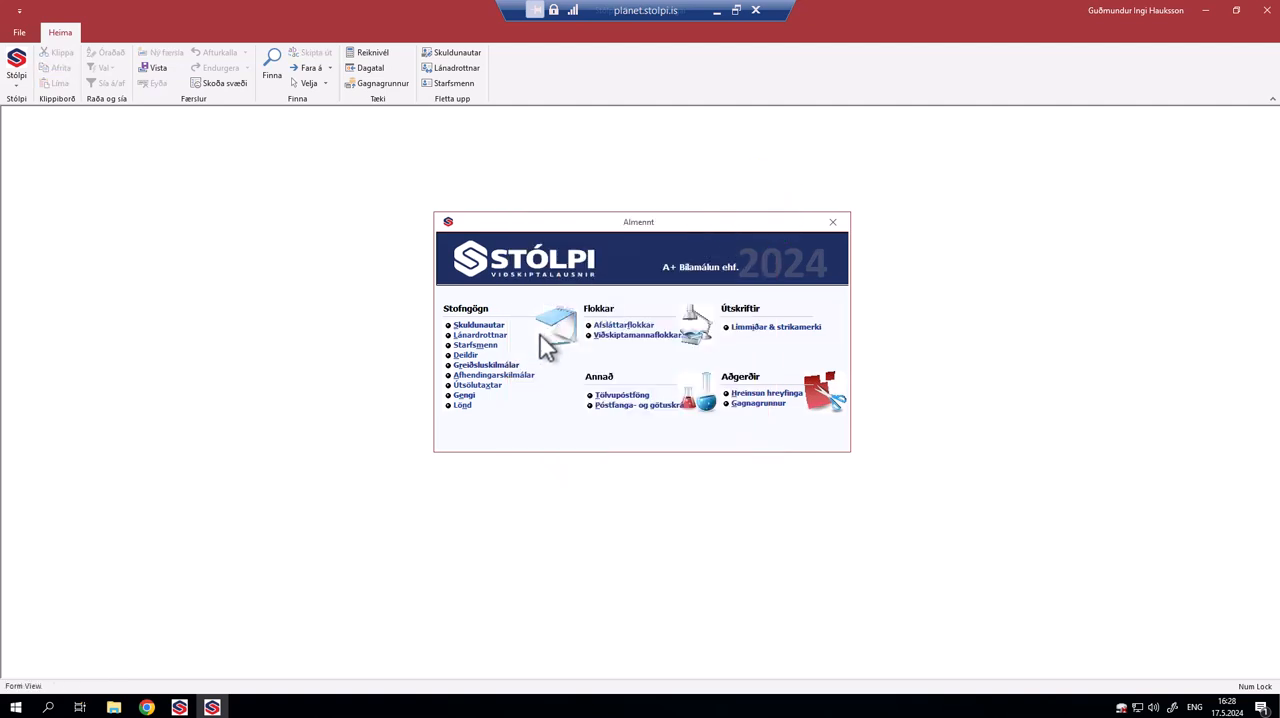
Close the Almennt window, the Chrome browser and the company information to get back to the main menu
click(830, 221)
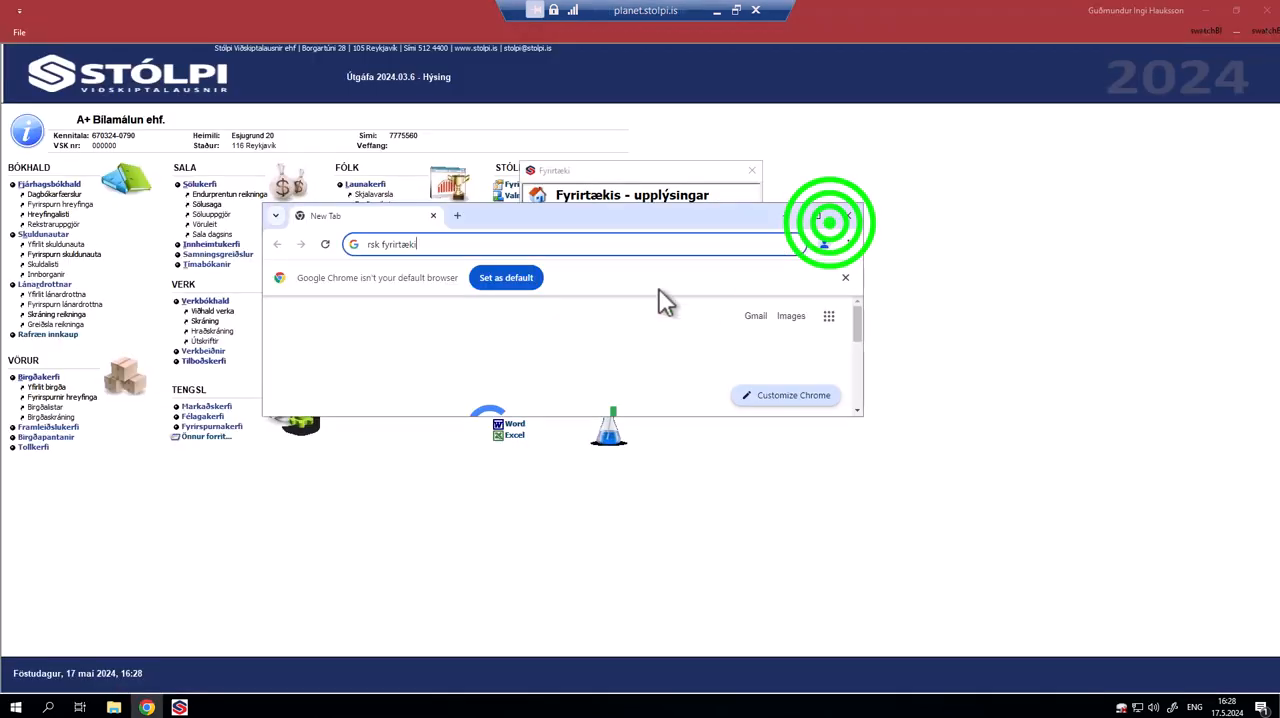
click(847, 215)
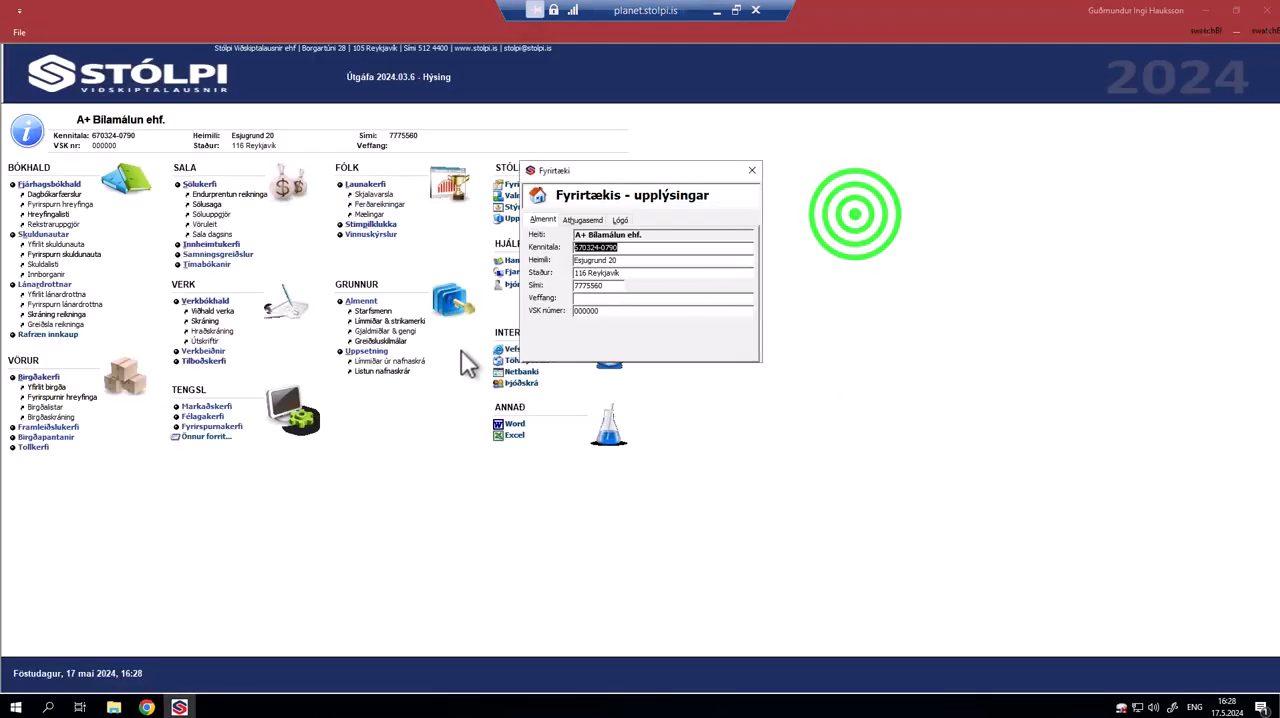
click(752, 170)
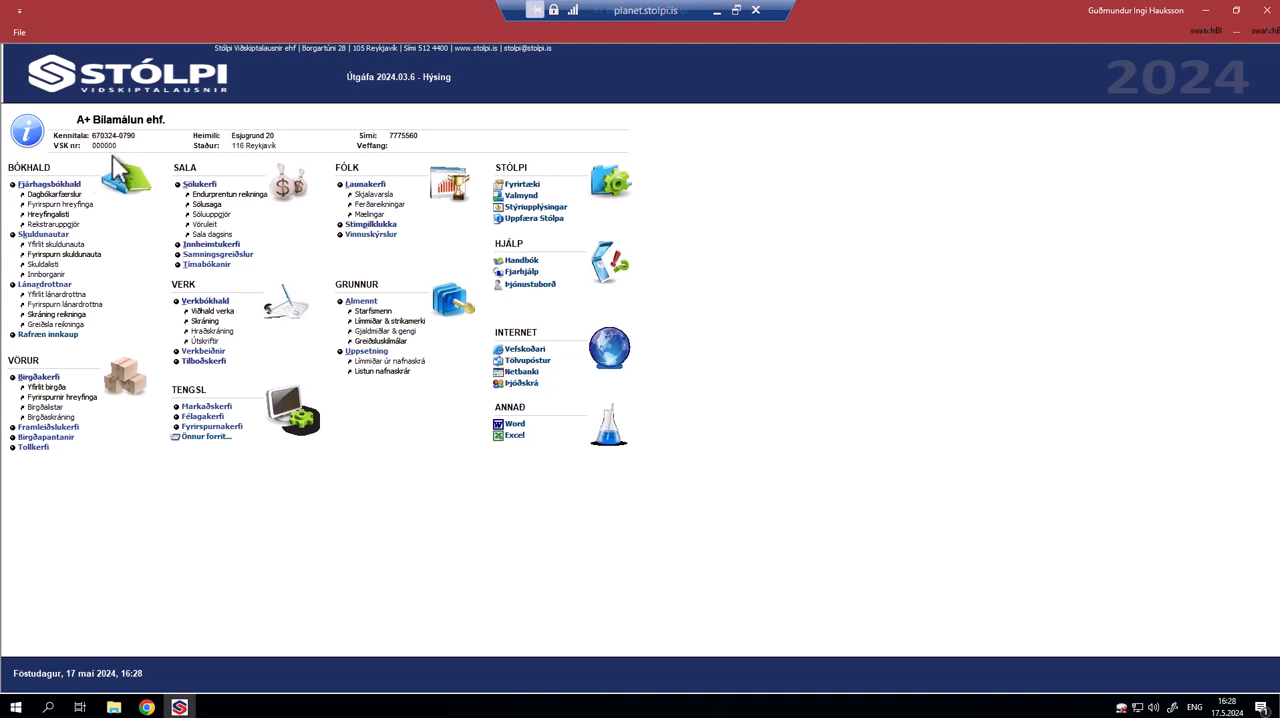
Open the sales system's control information (Stýriupplýsingar) and make Prentun the default sending method in the Nótur settings
click(196, 184)
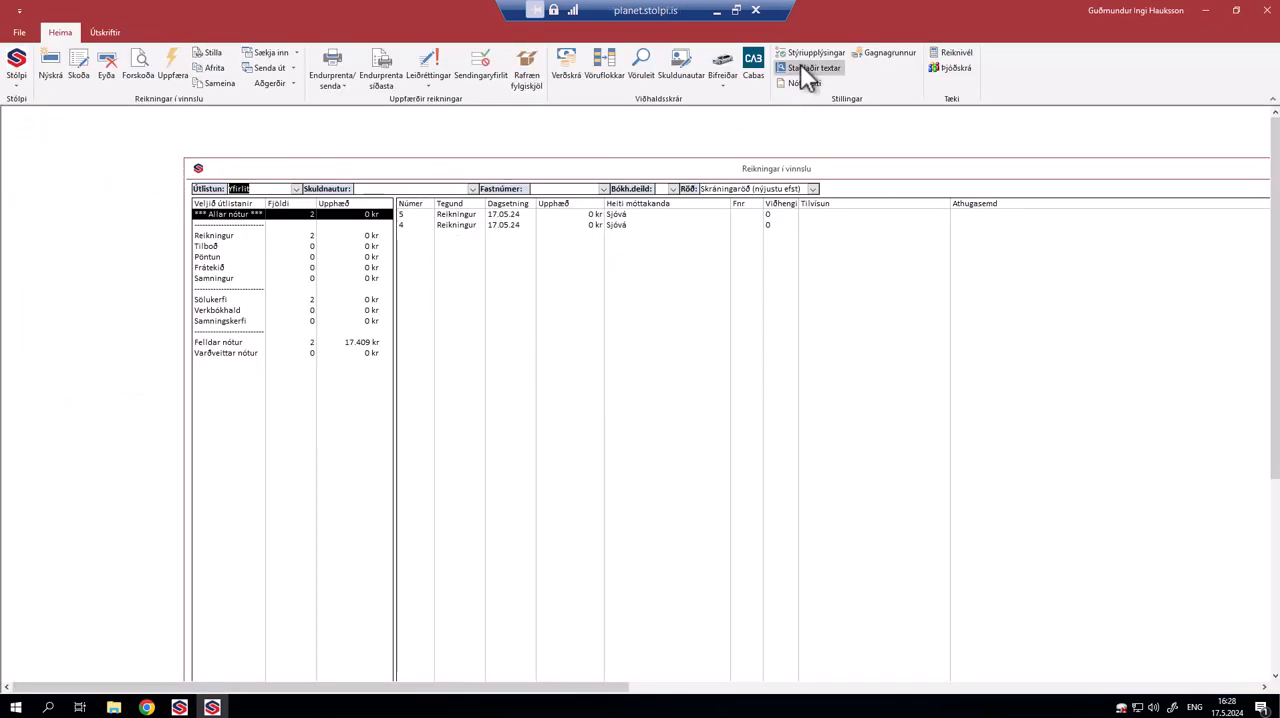
click(806, 54)
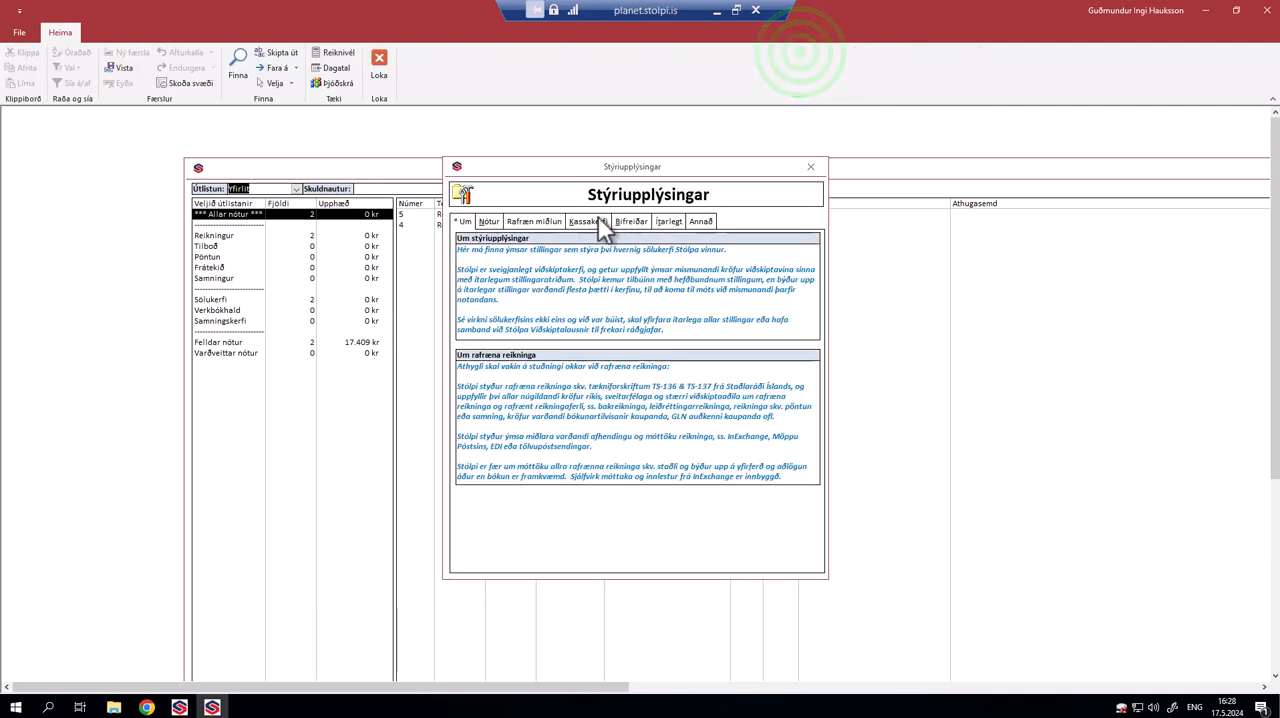
click(488, 222)
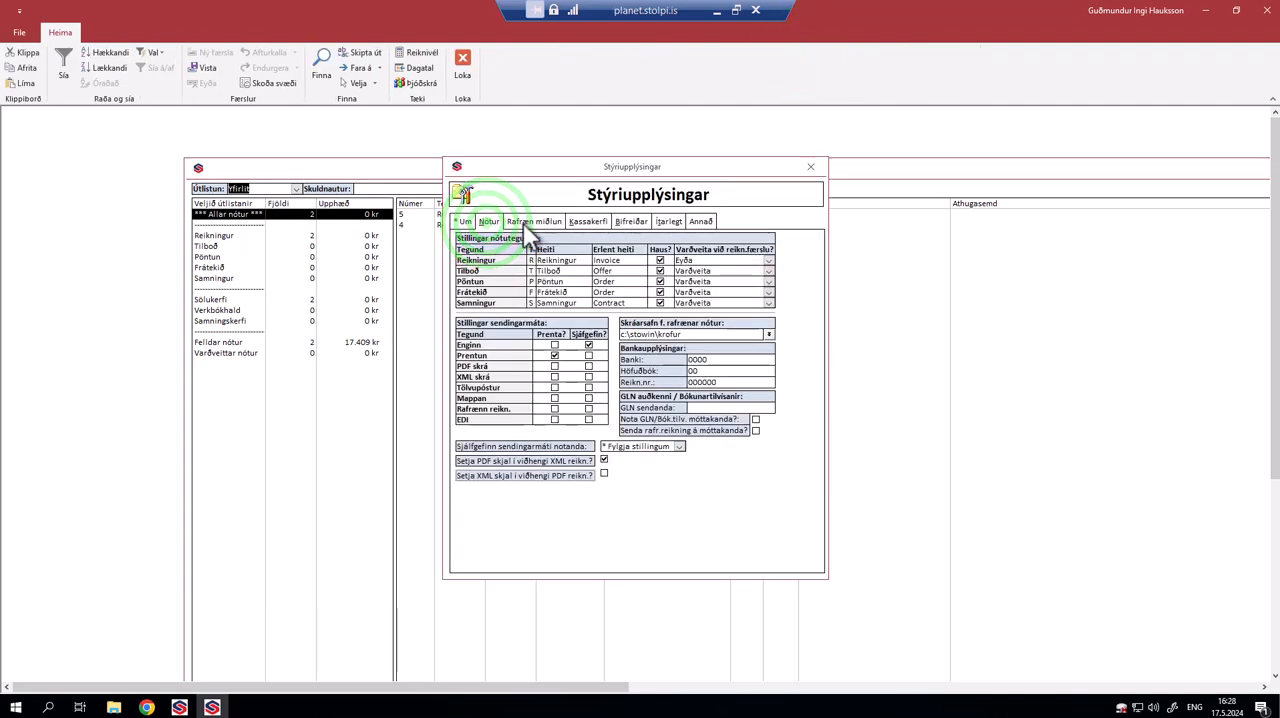
click(588, 356)
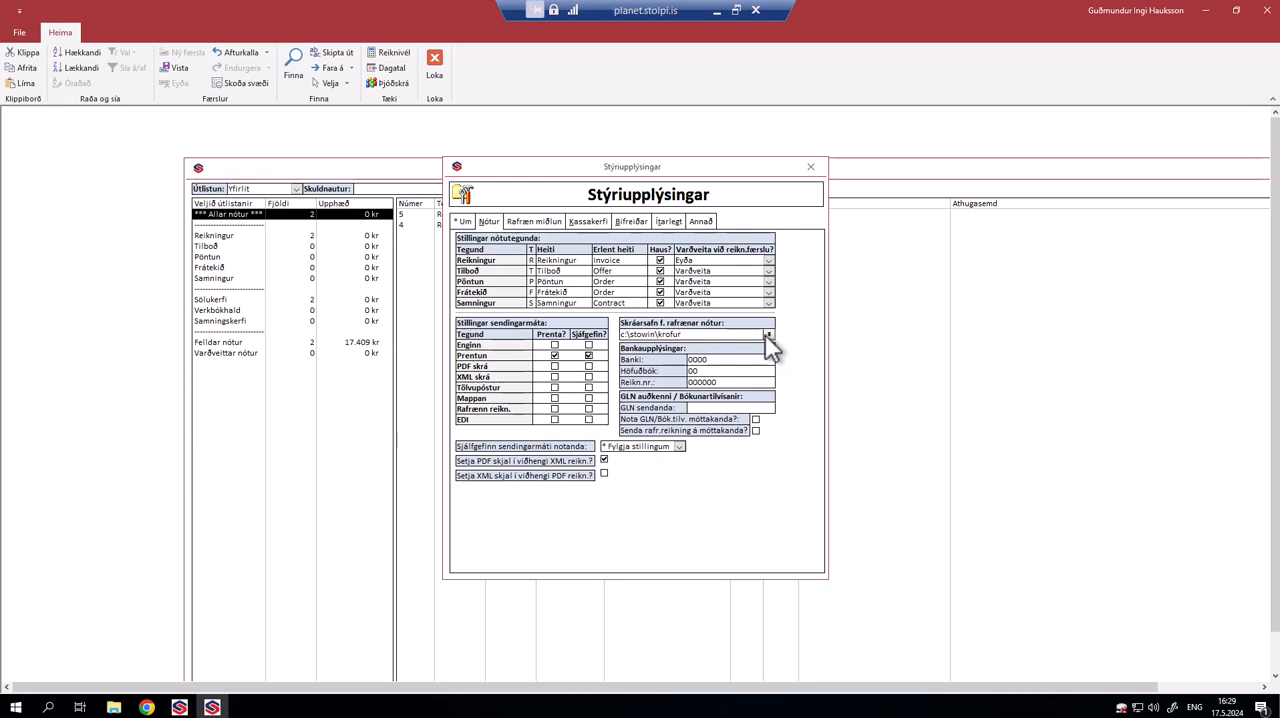
Enter the company's bank, ledger and account numbers in the bank details and enable Senda rafr.reikning á móttakanda
click(717, 359)
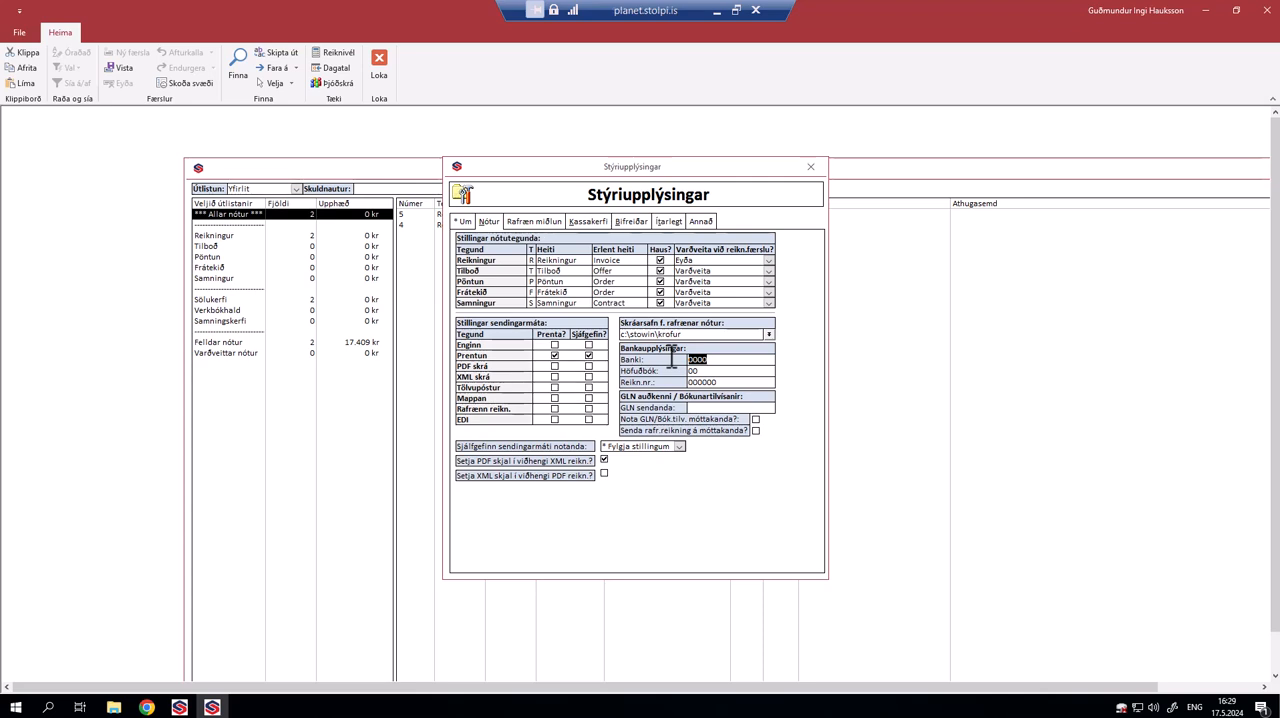
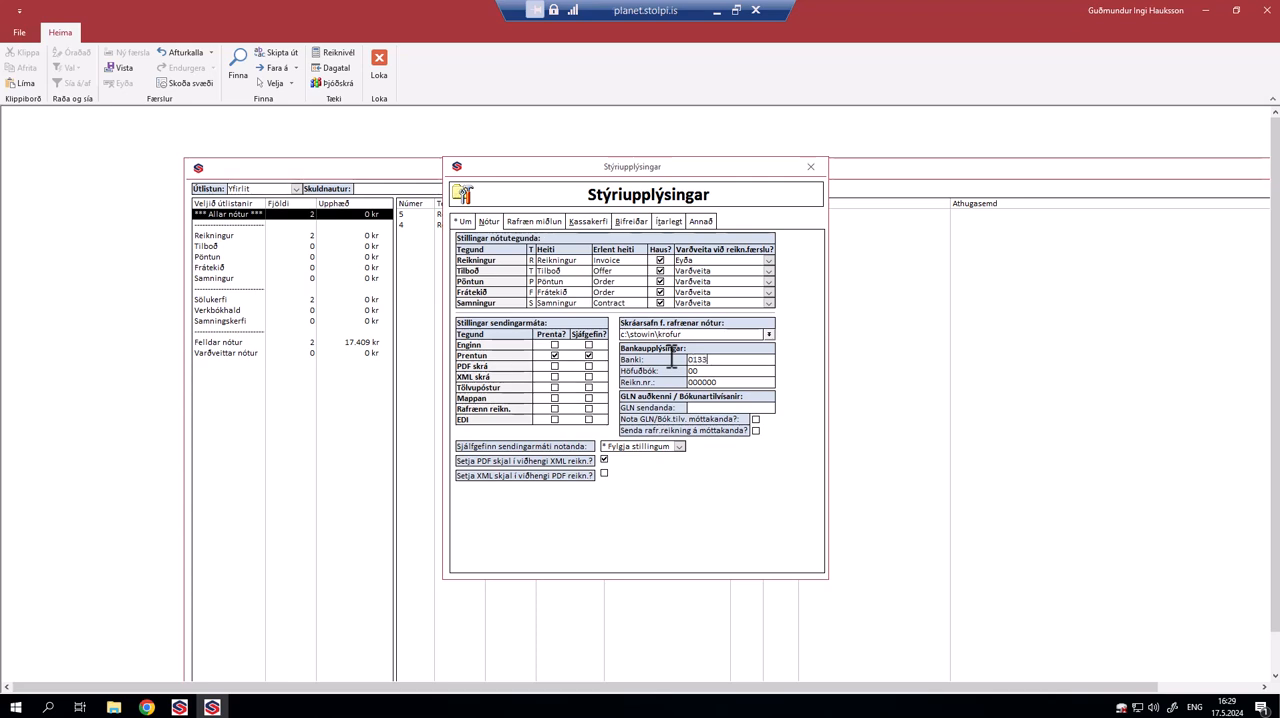
key(Tab)
key(Tab)
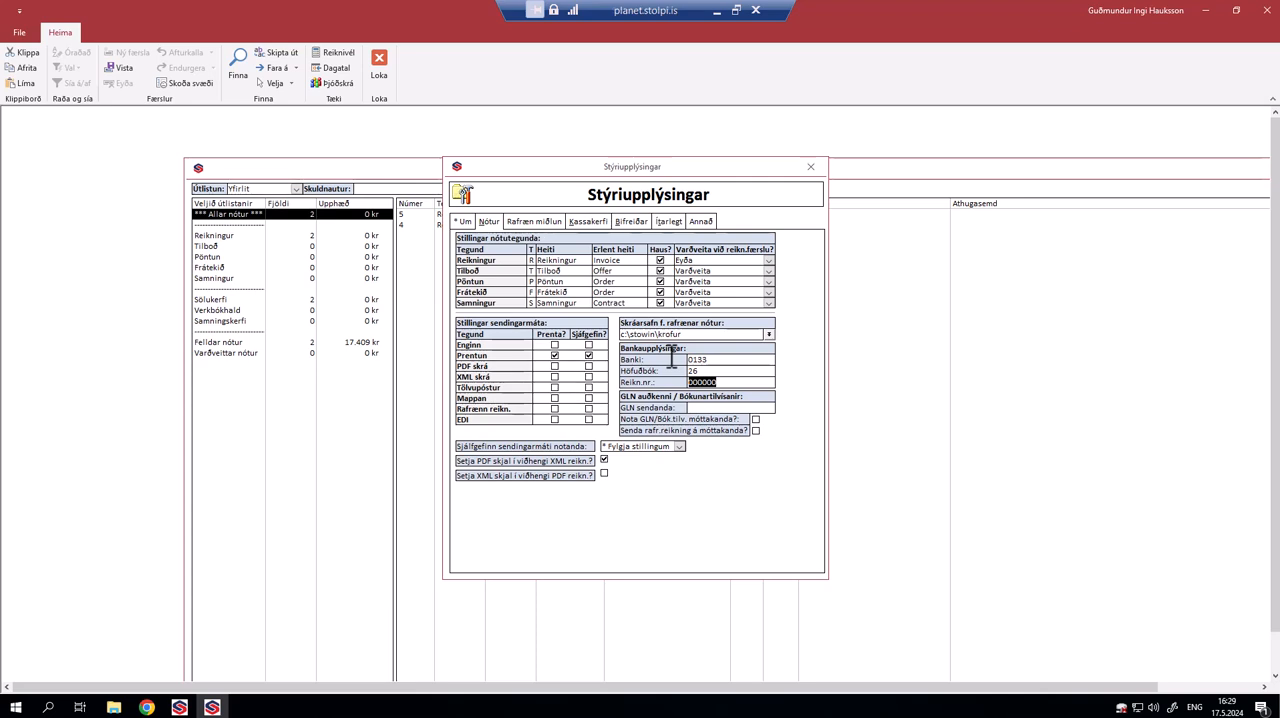
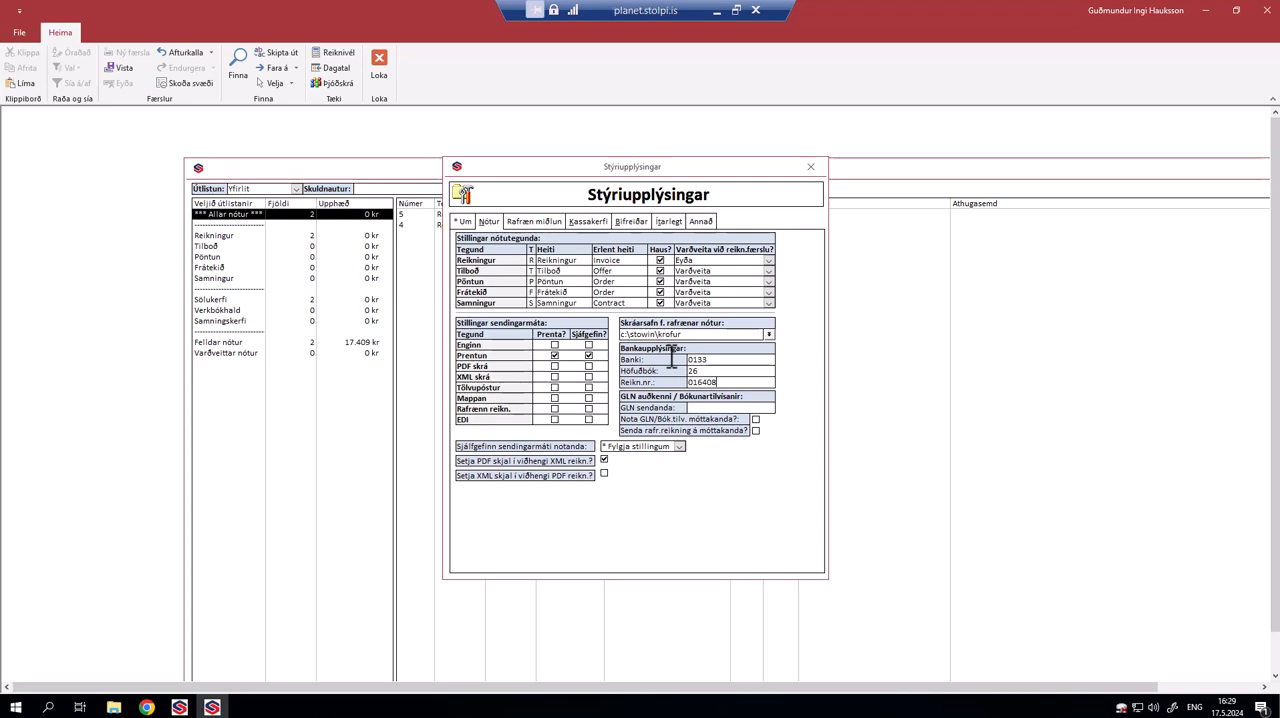
click(698, 408)
click(756, 430)
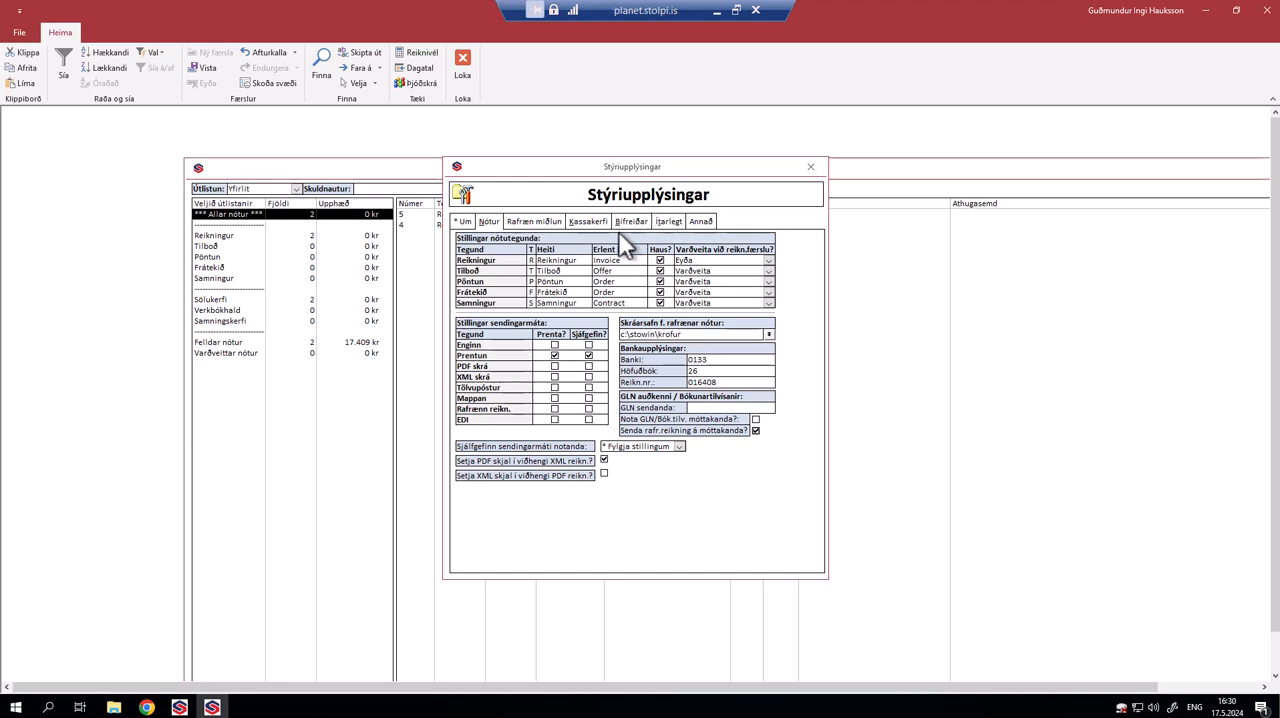
Go past the Rafræn miðlun settings to the Bifreiðar settings, and enable Sjálfvirk uppfærsla bifreiða with Flýtiskráning bifreiða turned off
click(542, 222)
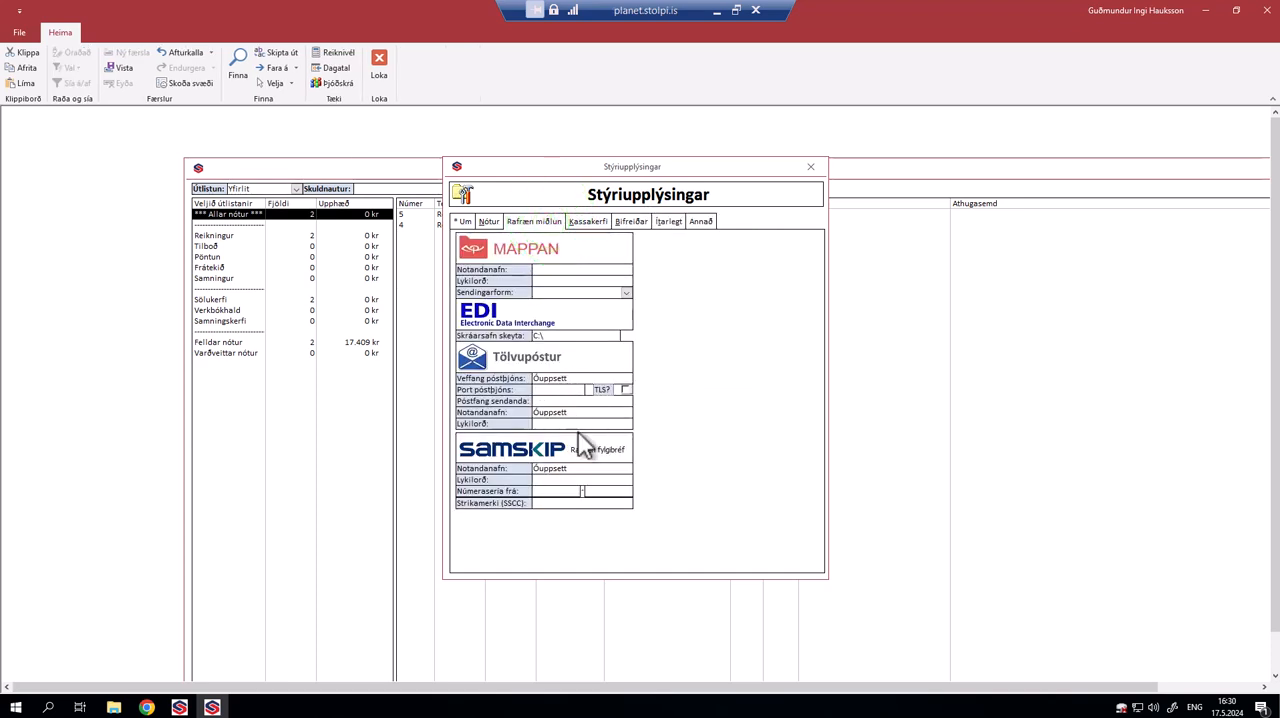
click(632, 222)
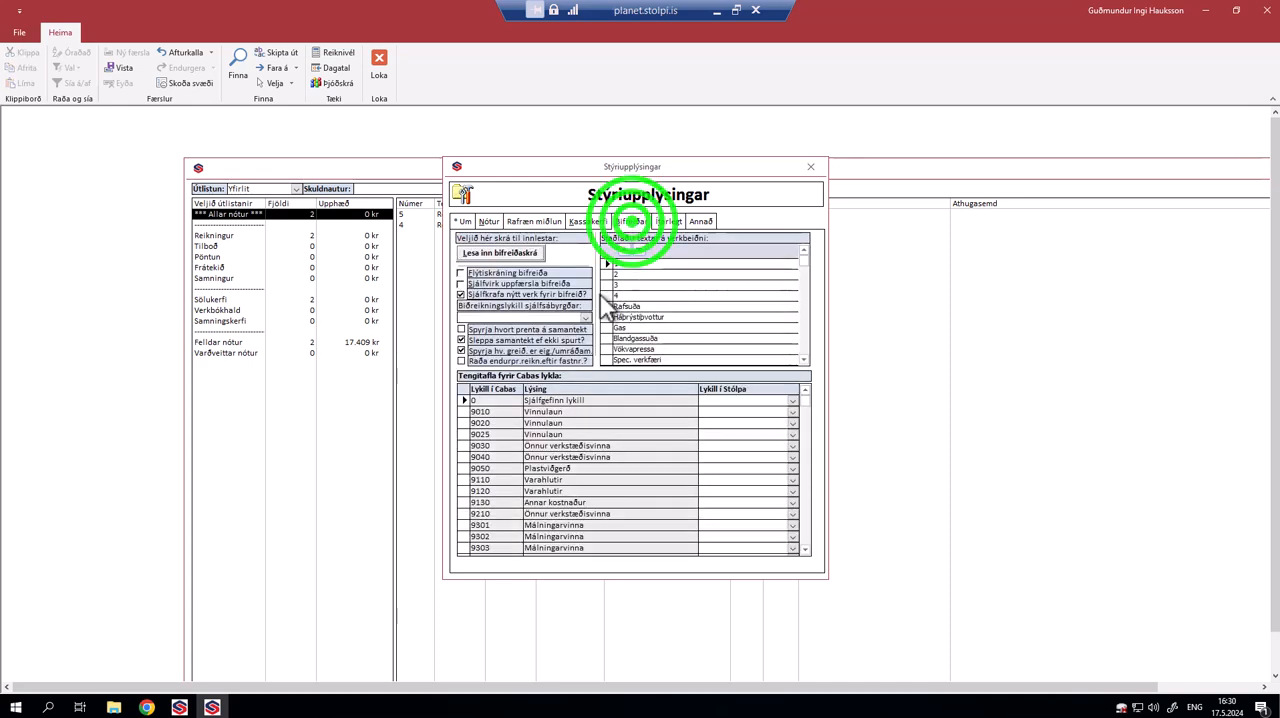
click(462, 273)
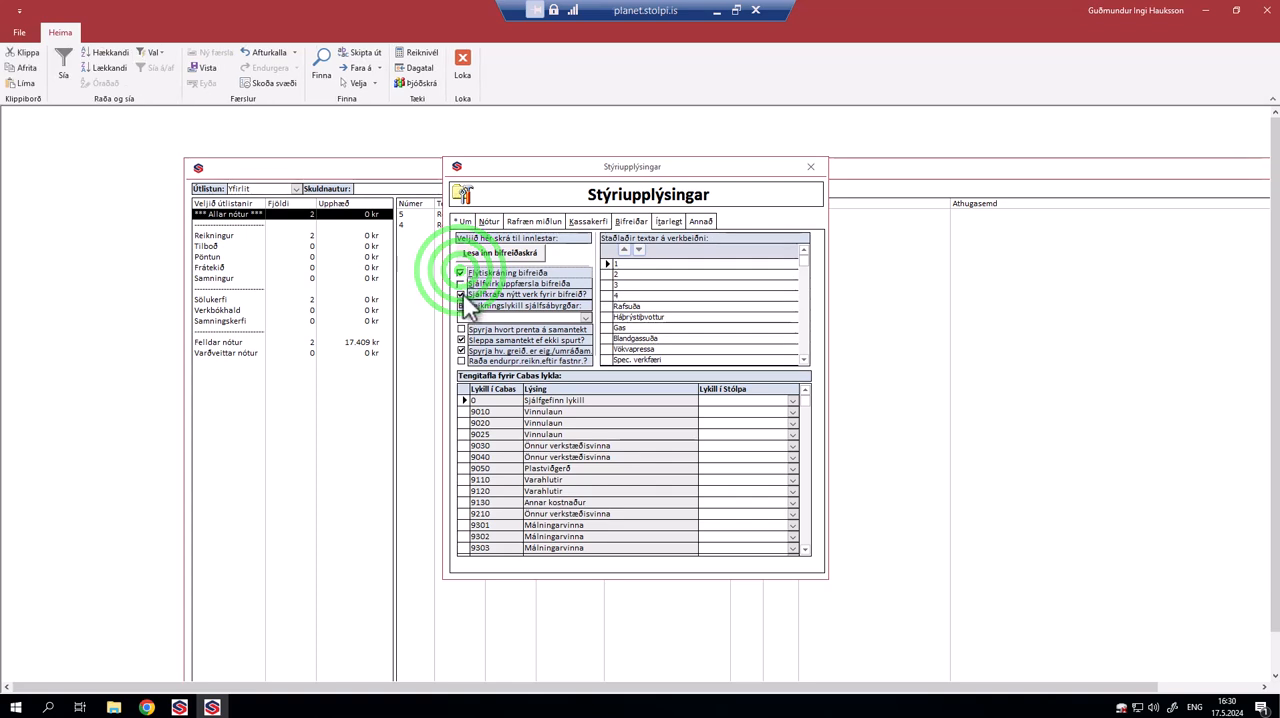
click(462, 274)
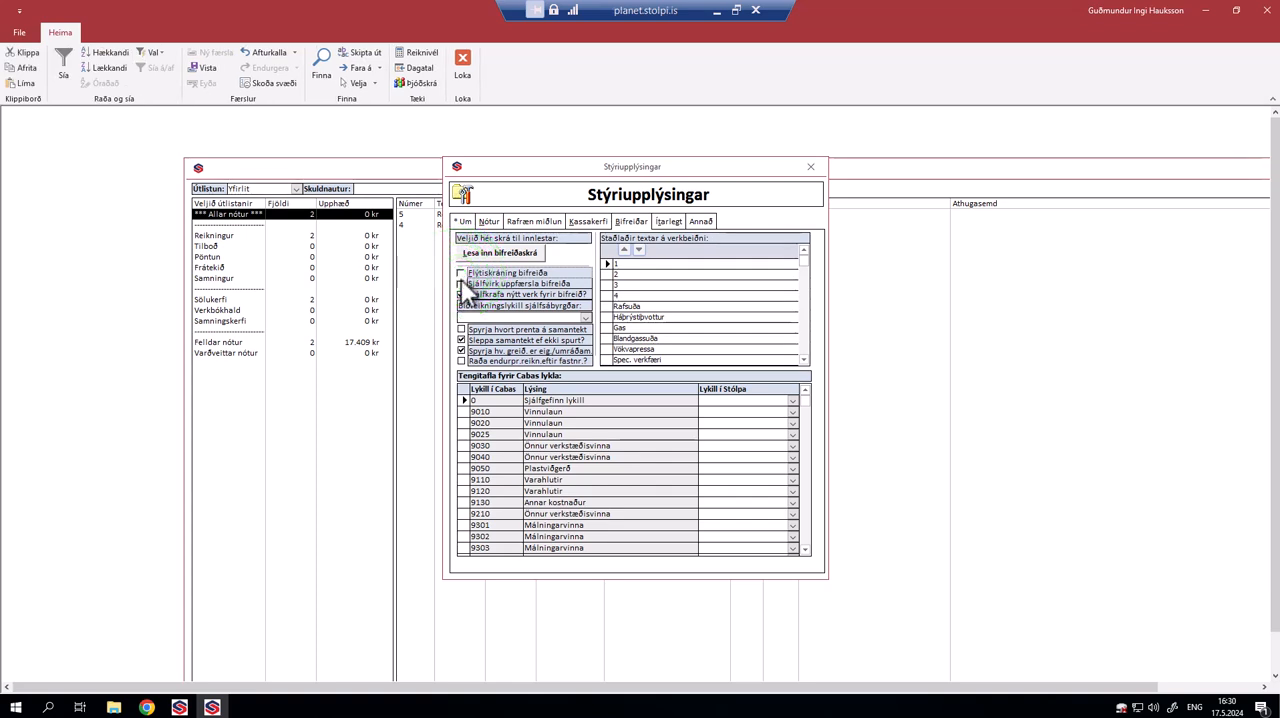
click(462, 274)
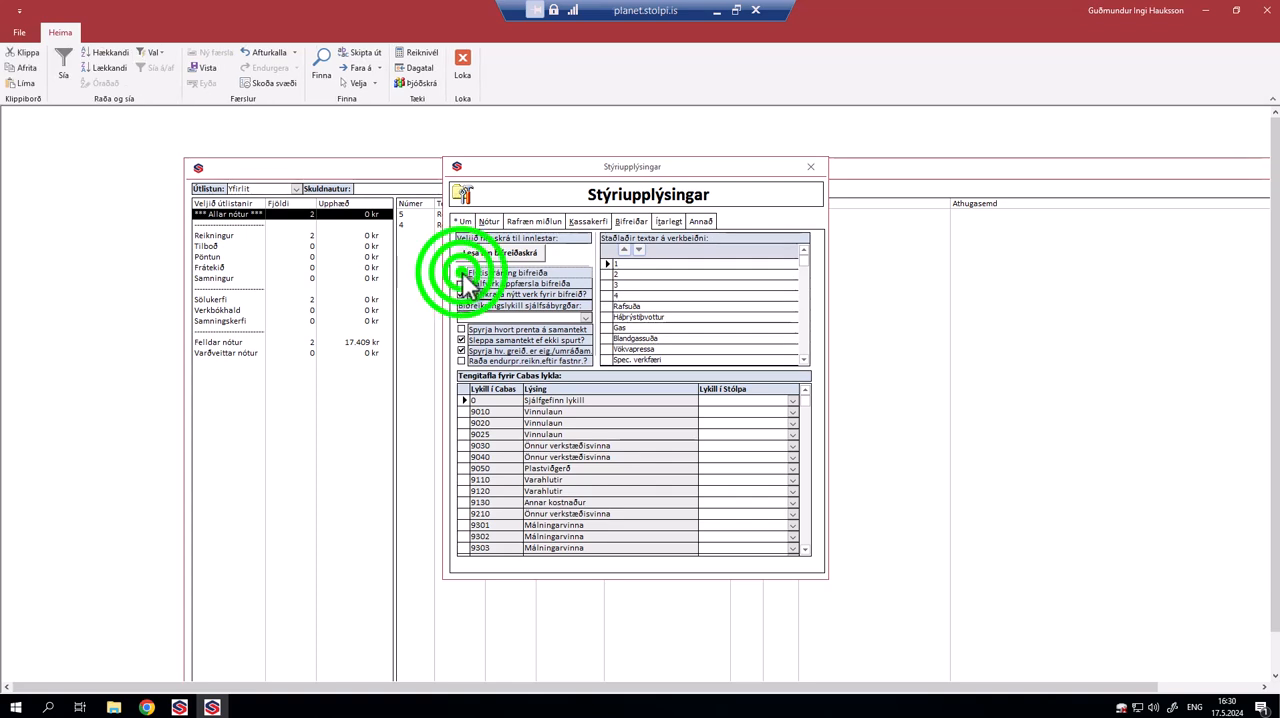
click(462, 282)
click(462, 284)
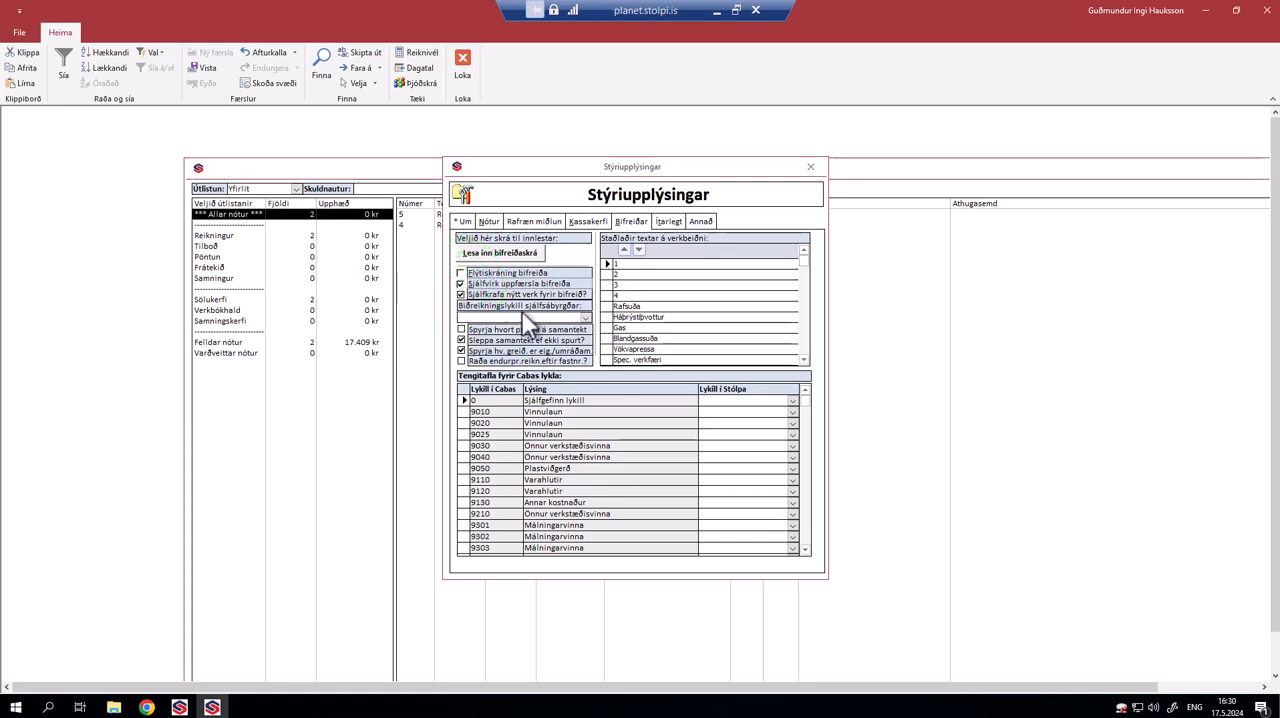
Set Biðreikningslykill sjálfsábyrgðar to account 7710.0.0.0 and enable Raða endurpr.reikn.eftir fastnr
click(586, 318)
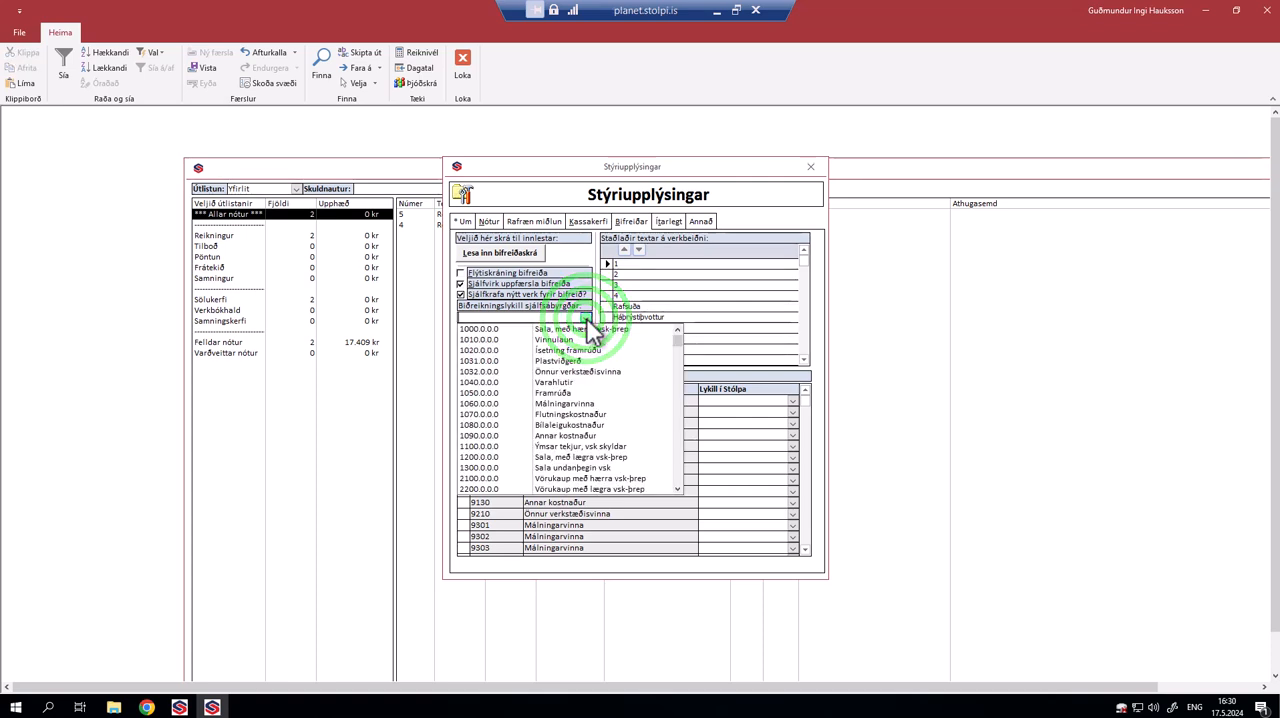
text(7700.0.0.0)
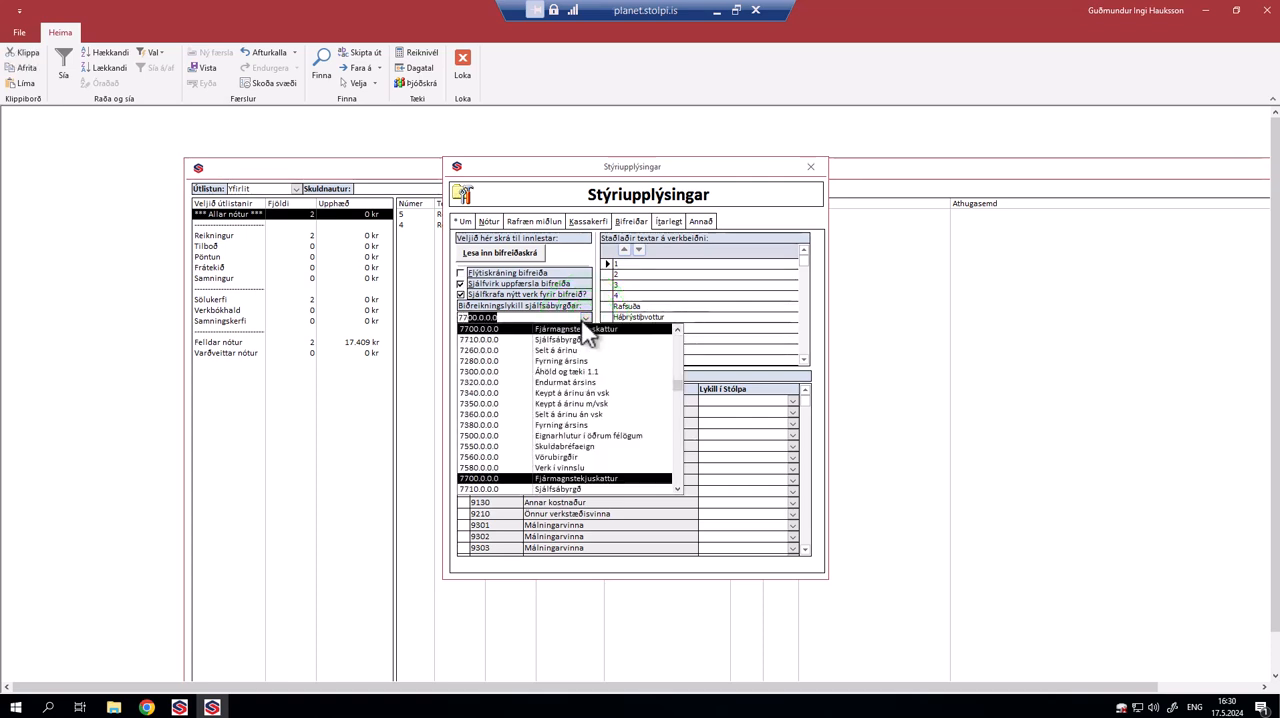
click(566, 339)
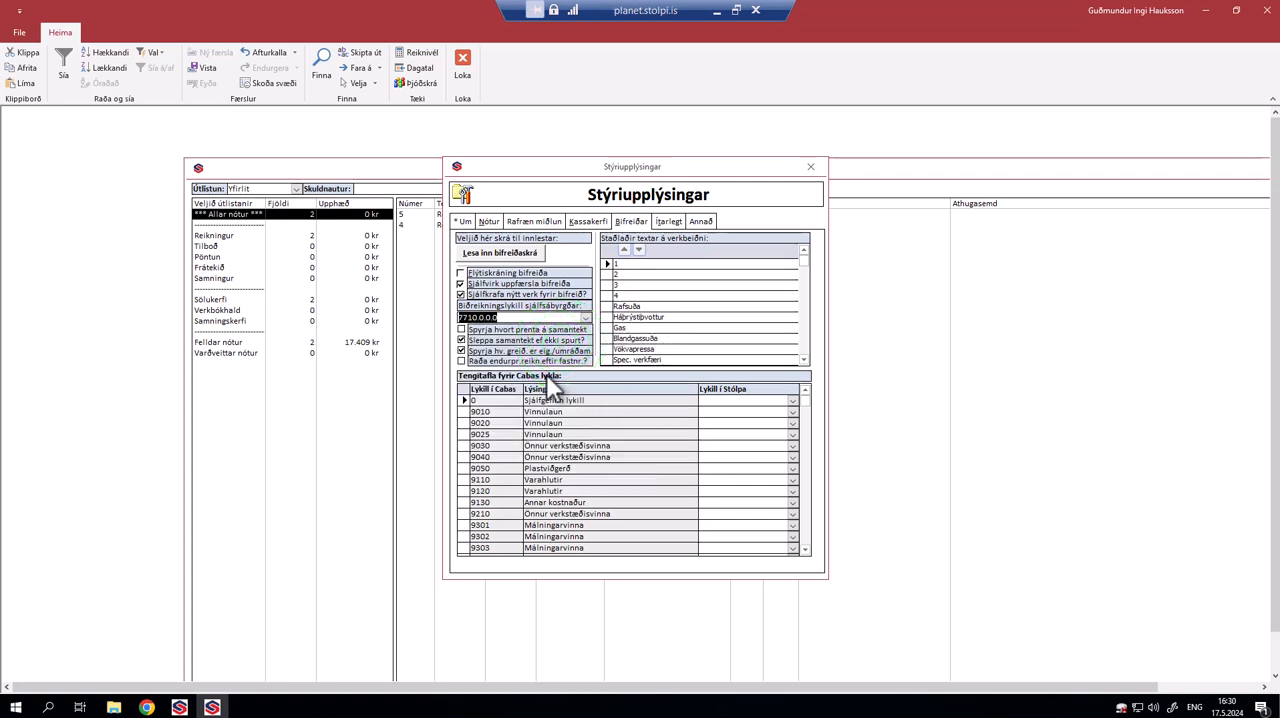
click(462, 340)
click(462, 361)
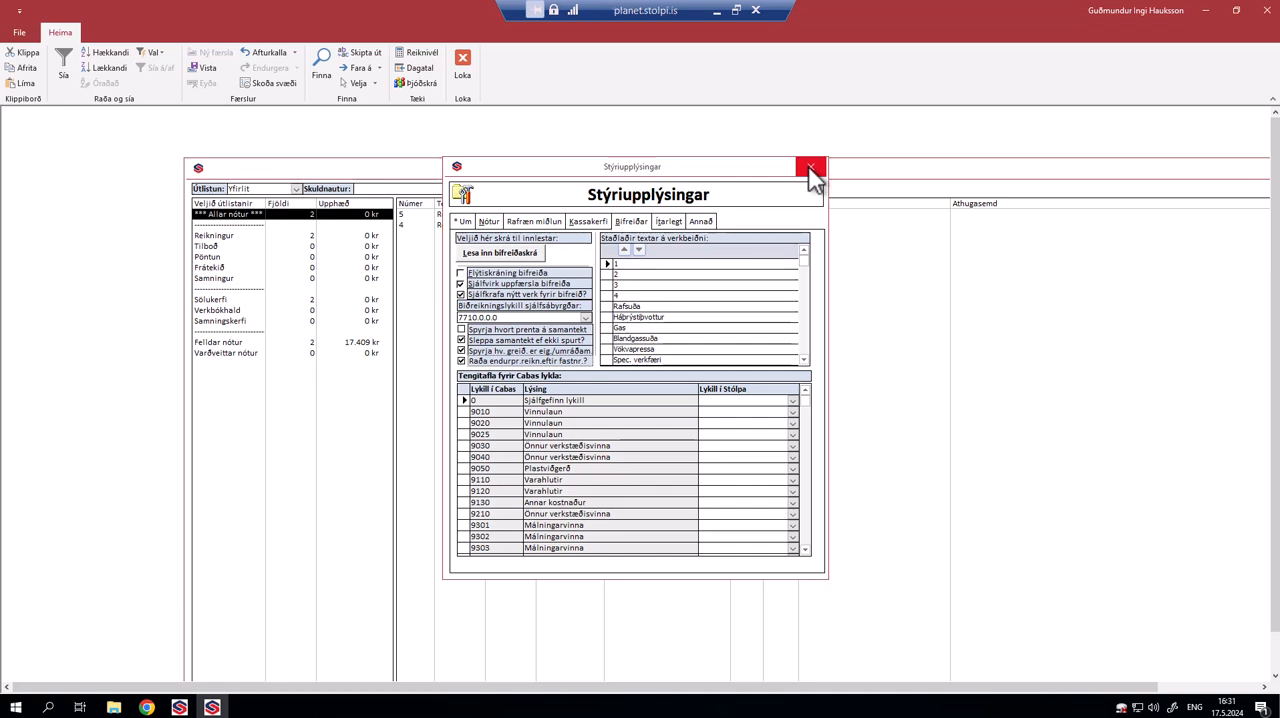
Examine the Ítarlegt settings, including the available invoice layouts (Útlit reikninga) and the default salesperson (Sölumaður)
click(668, 223)
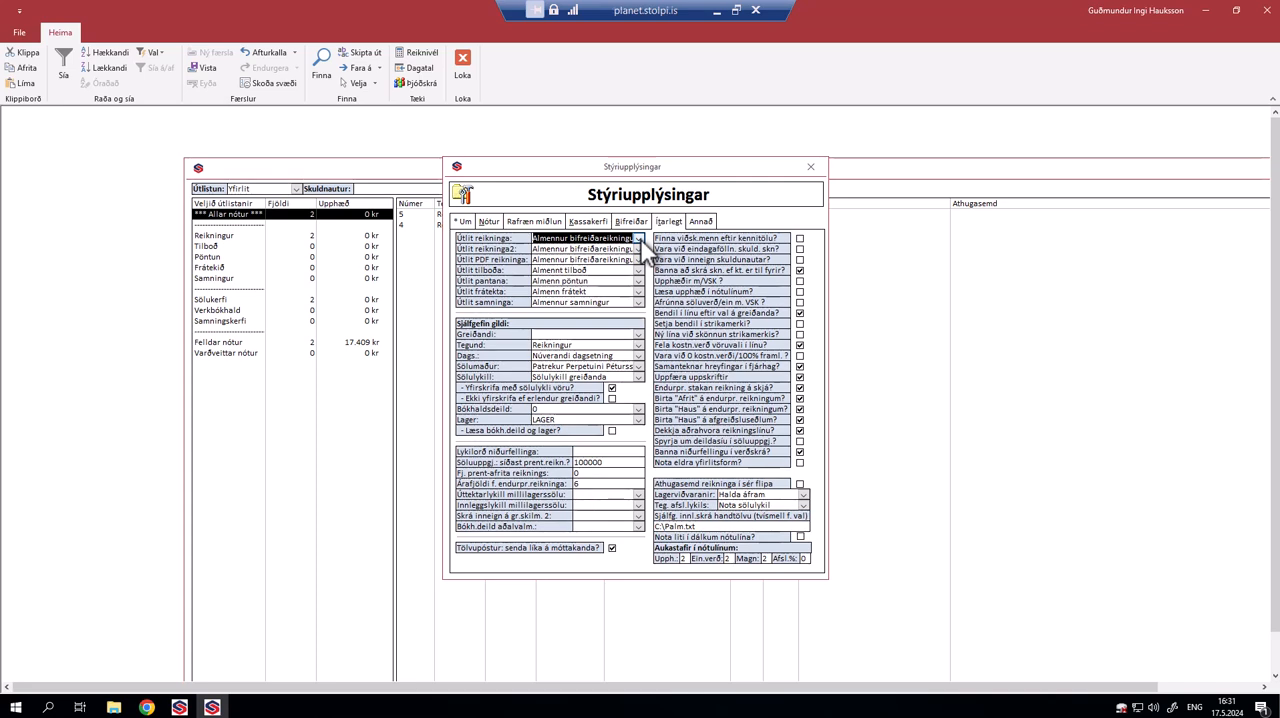
click(639, 240)
click(639, 240)
click(638, 366)
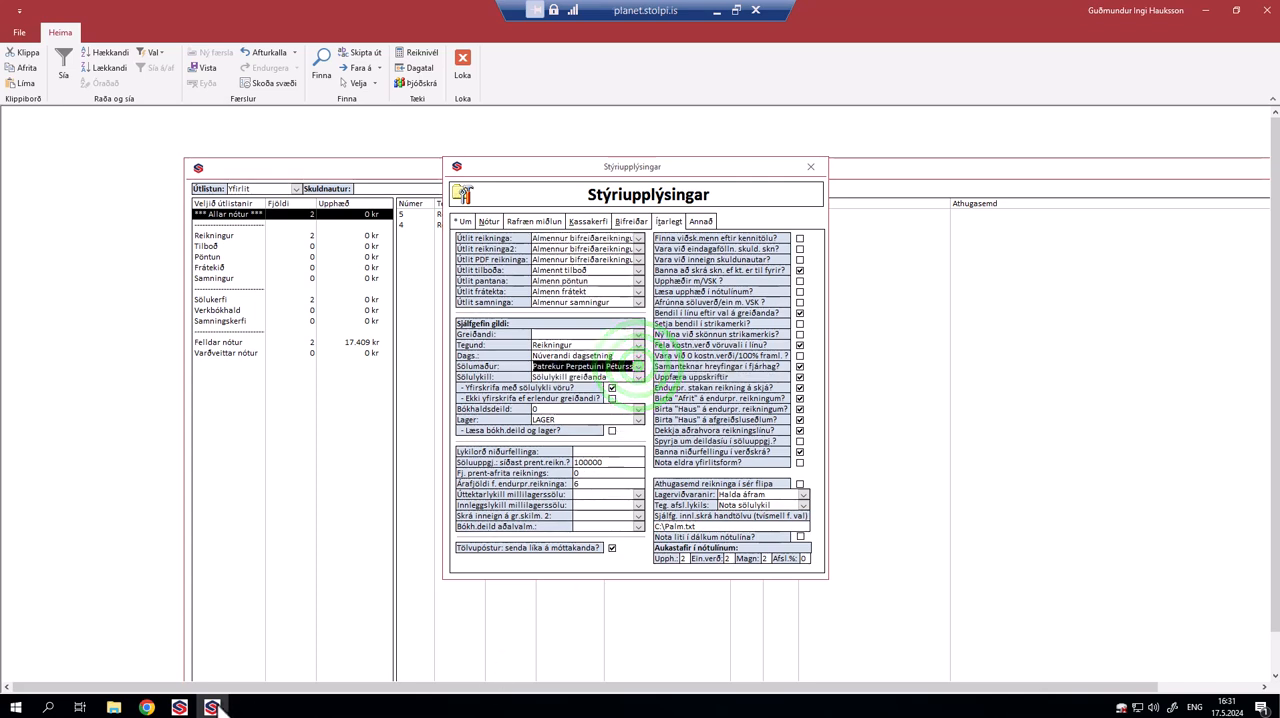
From the main menu's employee register, enable Birta í sölukerfi and Birta í stimpilklukku for the first listed employee, and close the register and Almennt
click(182, 707)
click(372, 313)
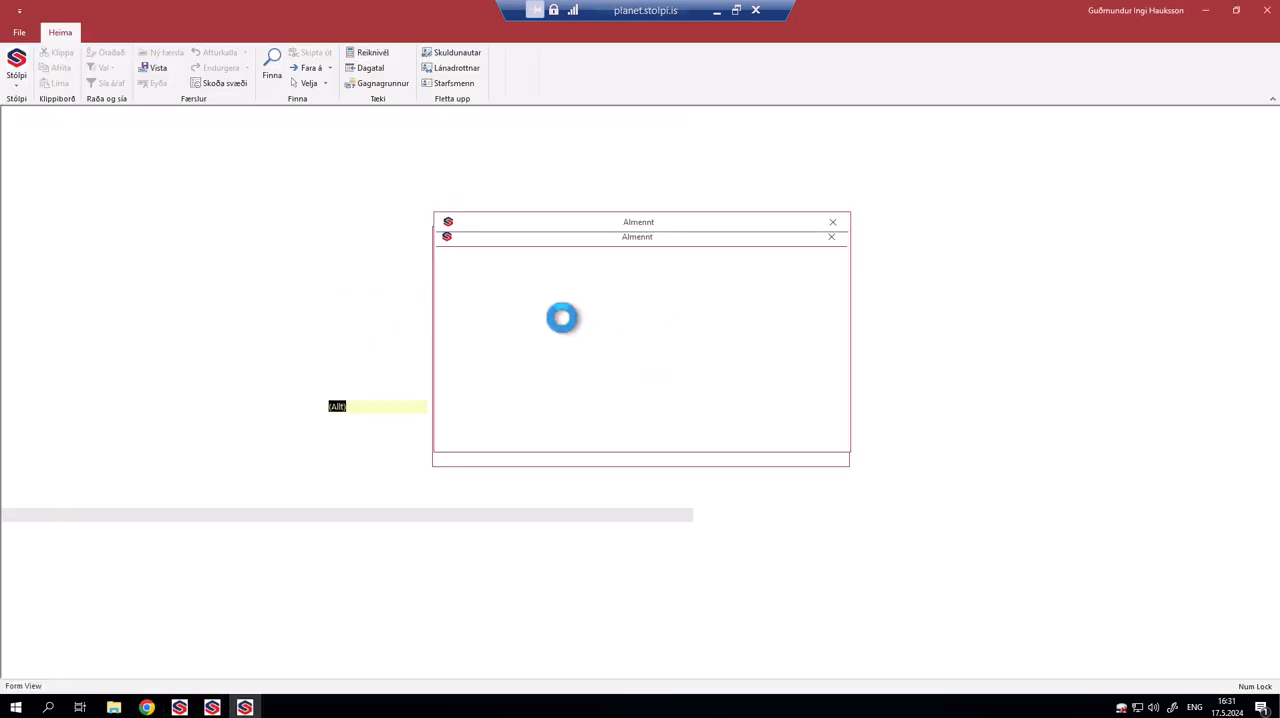
double_click(360, 420)
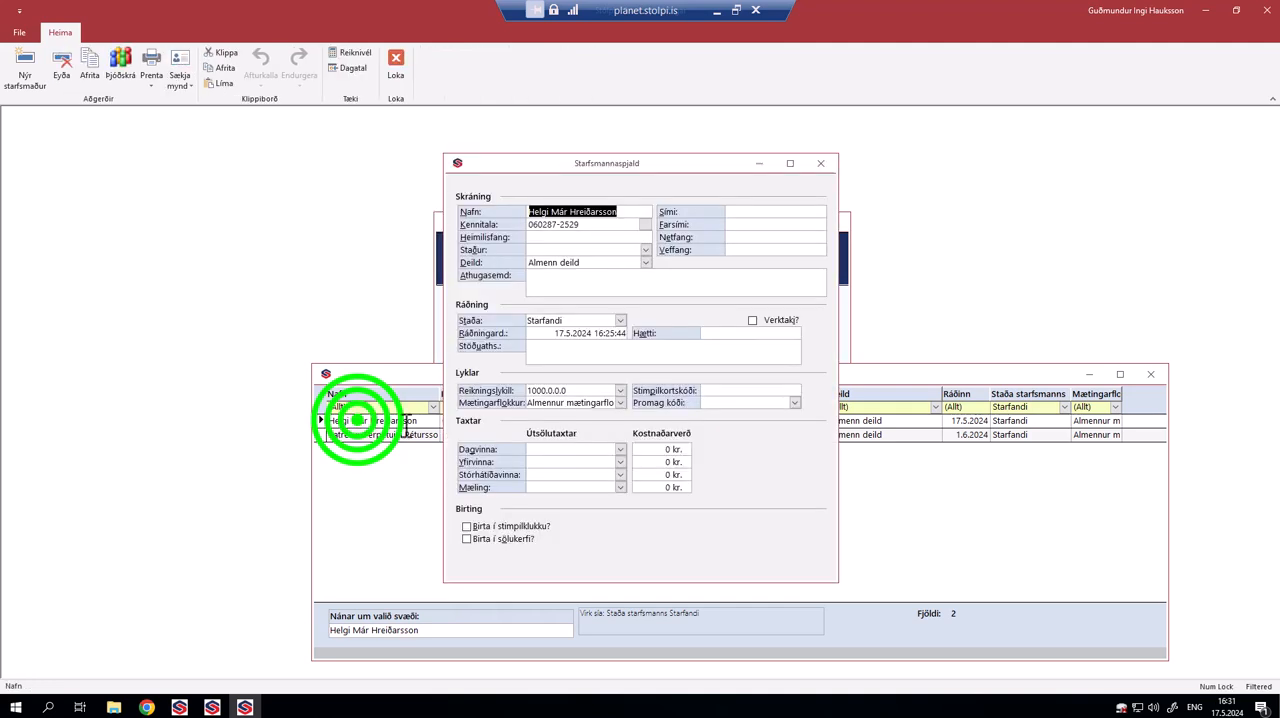
click(467, 539)
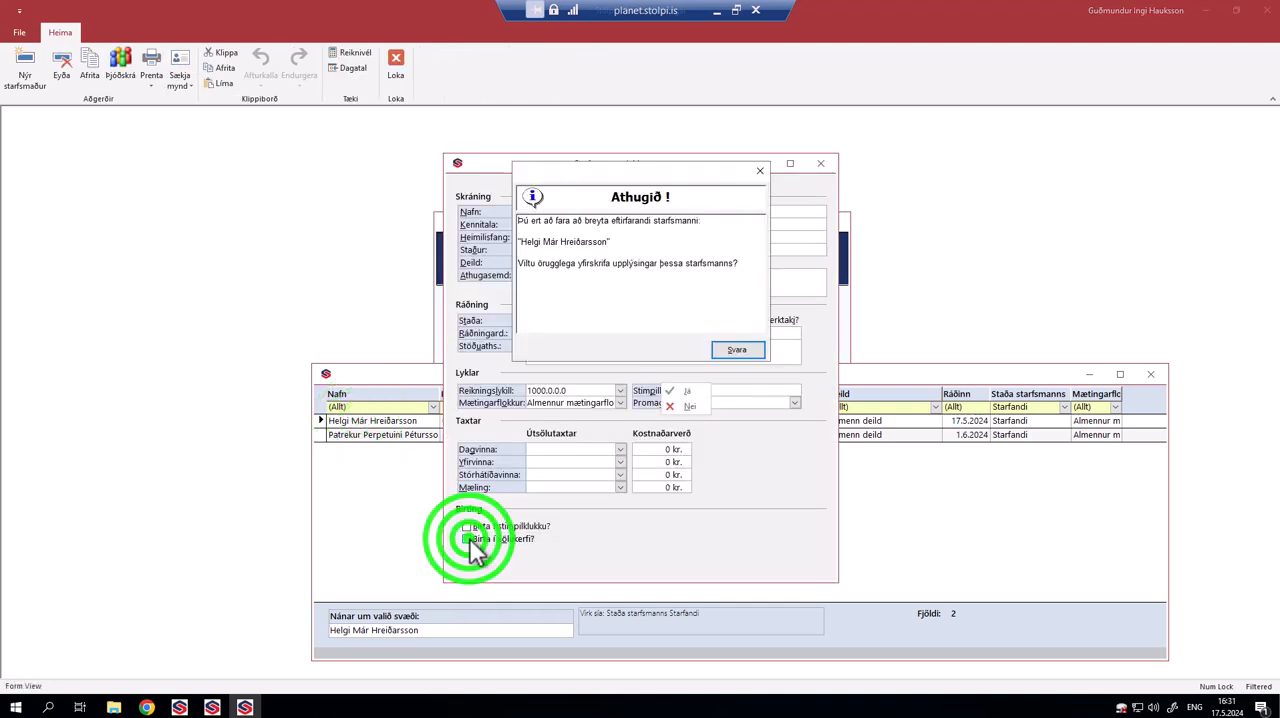
click(677, 390)
click(466, 526)
click(820, 163)
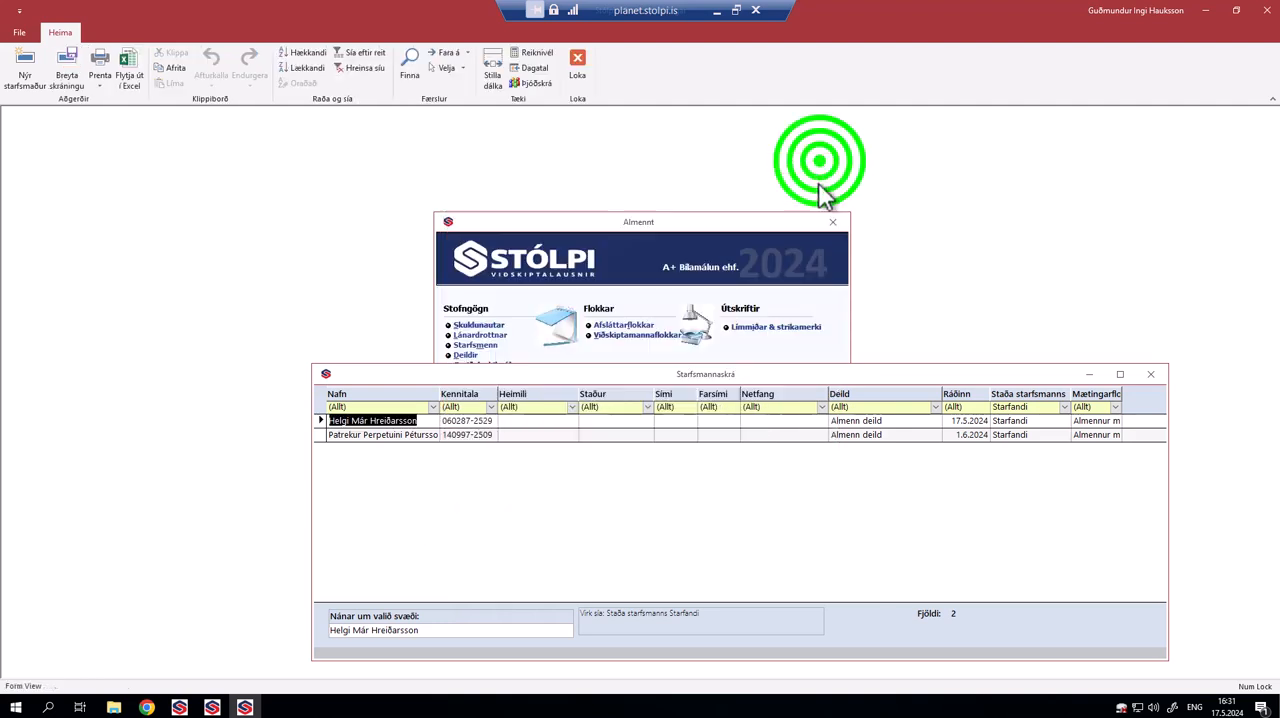
click(1150, 374)
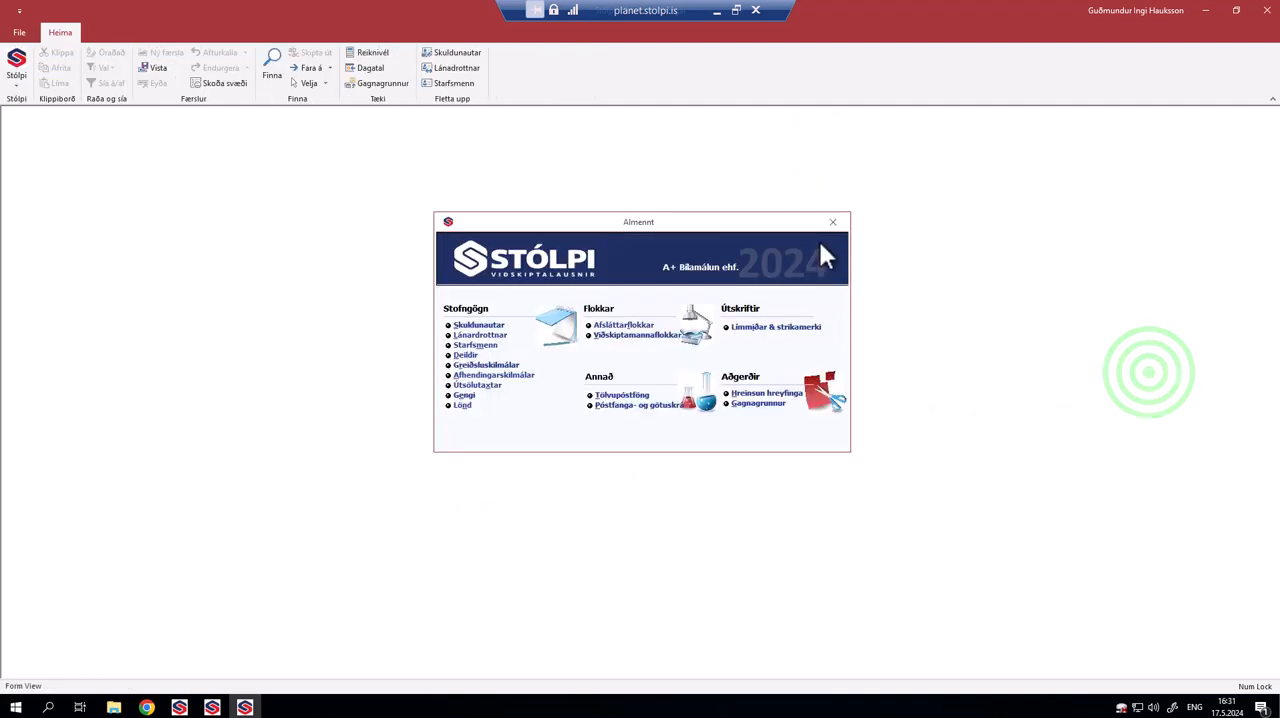
click(832, 221)
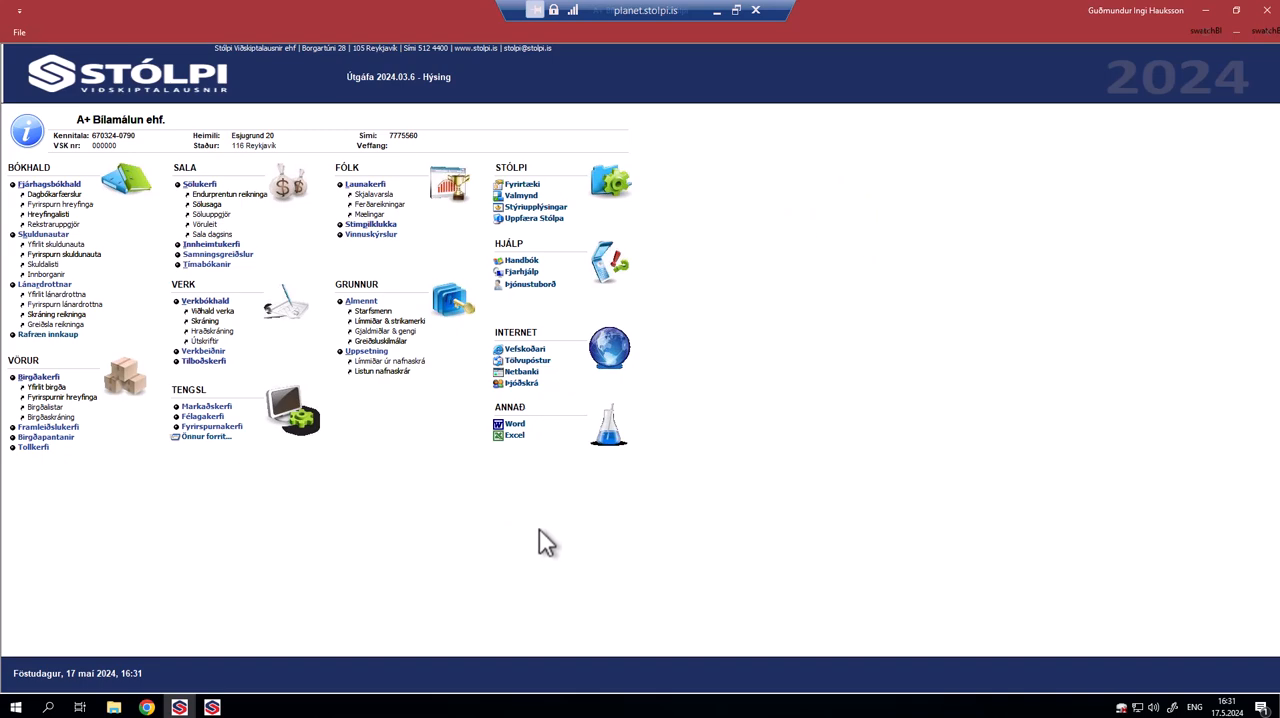
Return to the sales system's control information, review the notification letter and terms texts under Annað, and close it
click(212, 707)
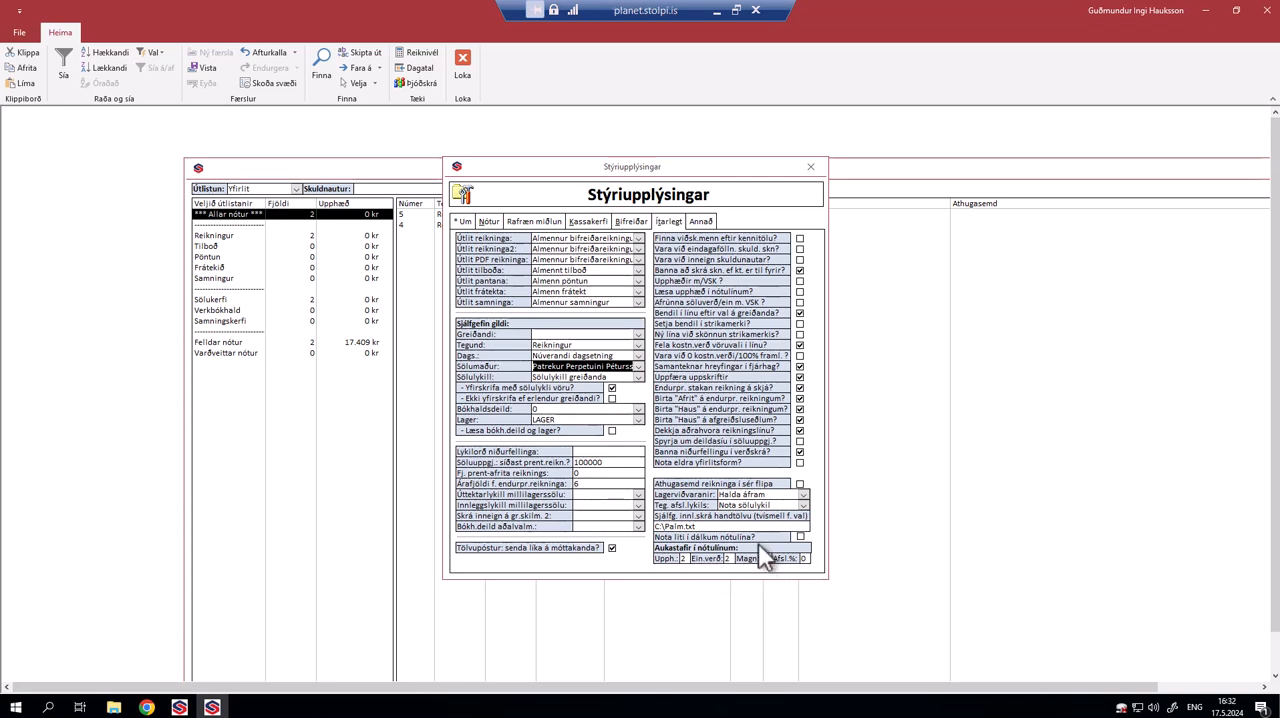
click(704, 224)
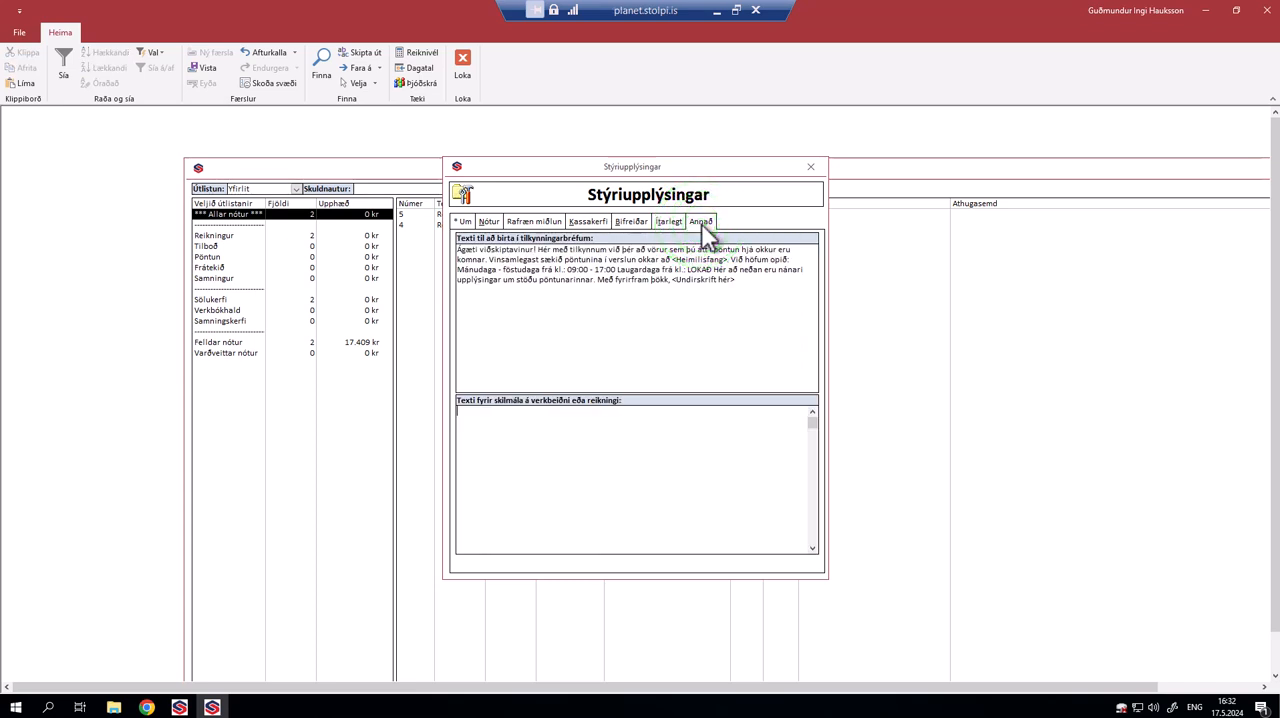
click(810, 166)
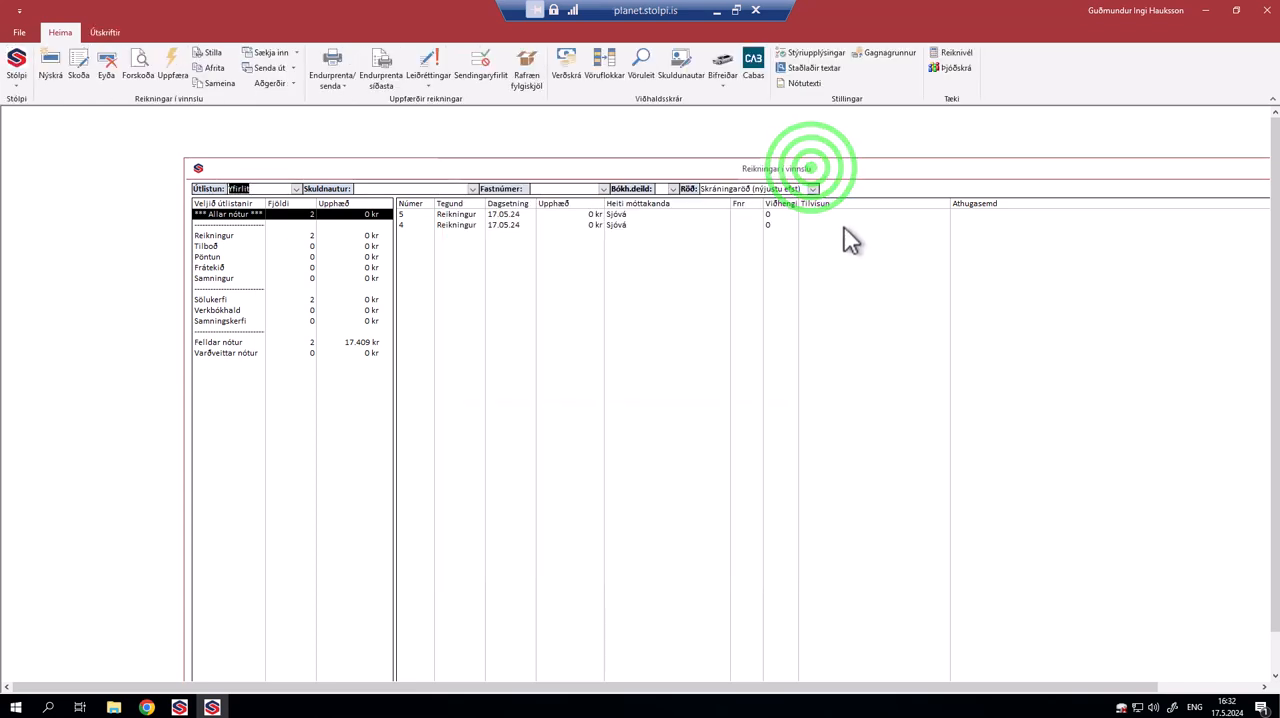
Open the price list (Verðskrá) and add item sj with the description Sjálfsábyrgð in the product group Efni
click(567, 65)
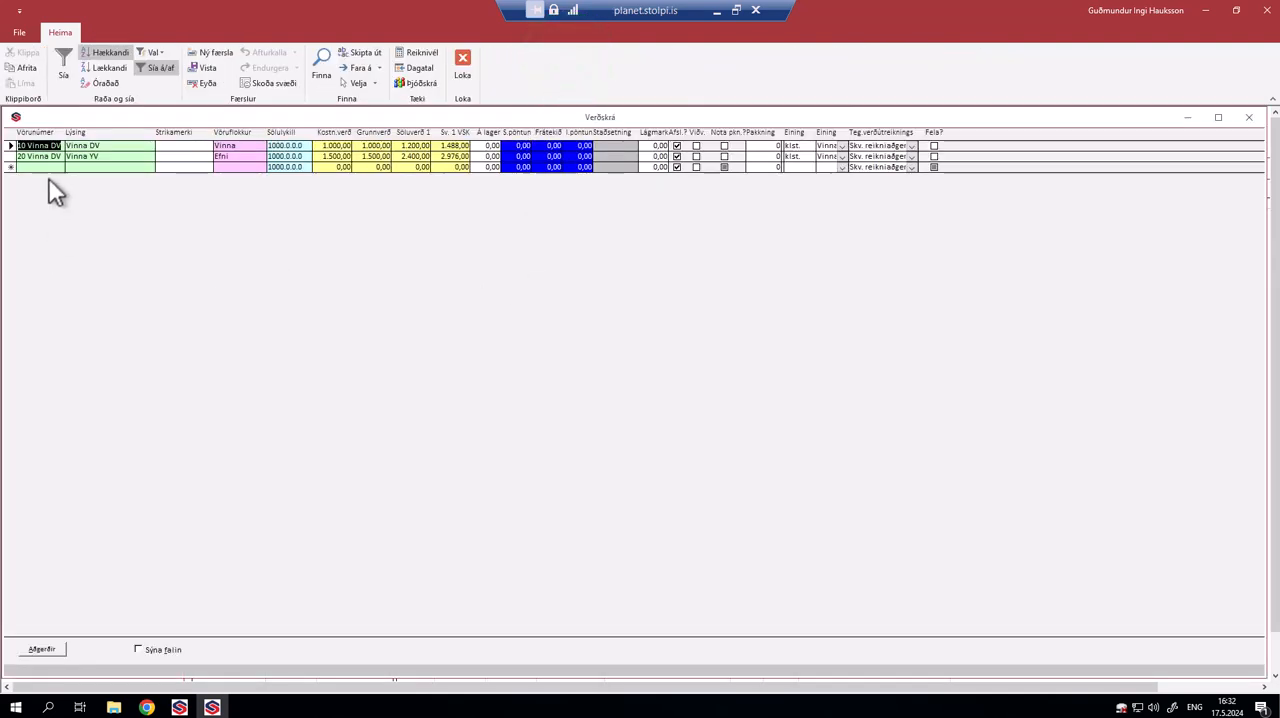
click(34, 167)
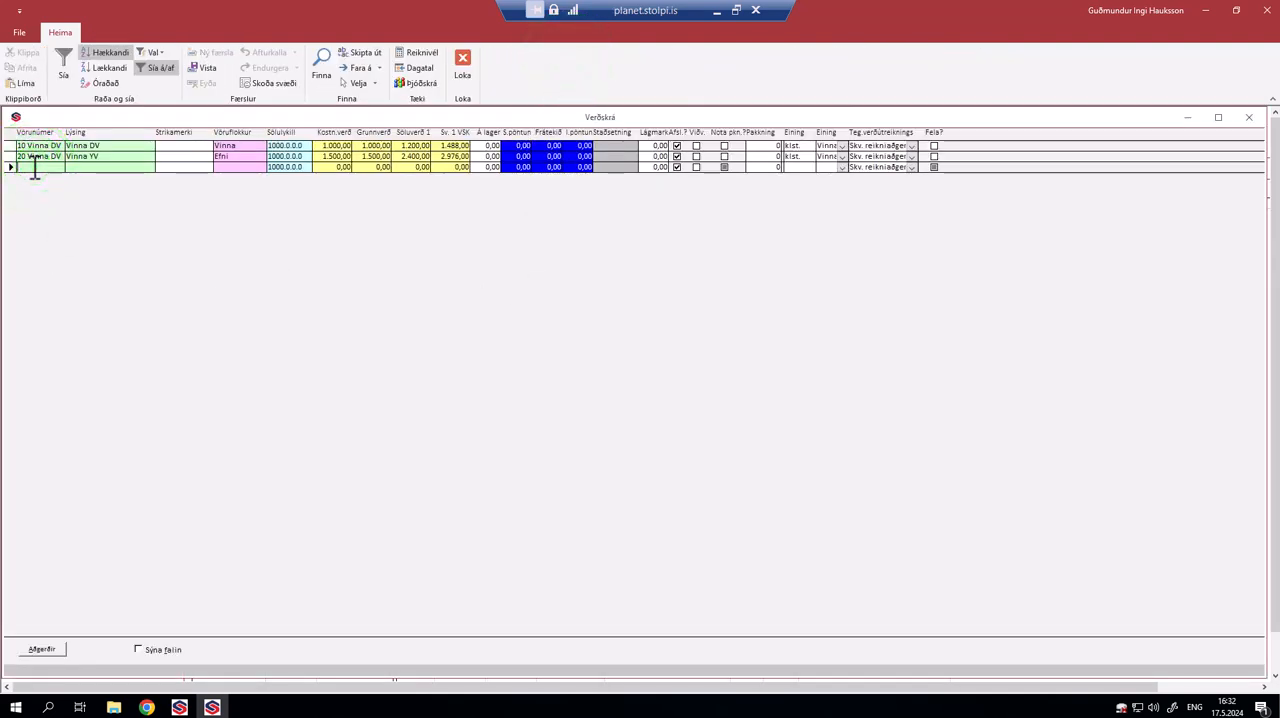
text(3)
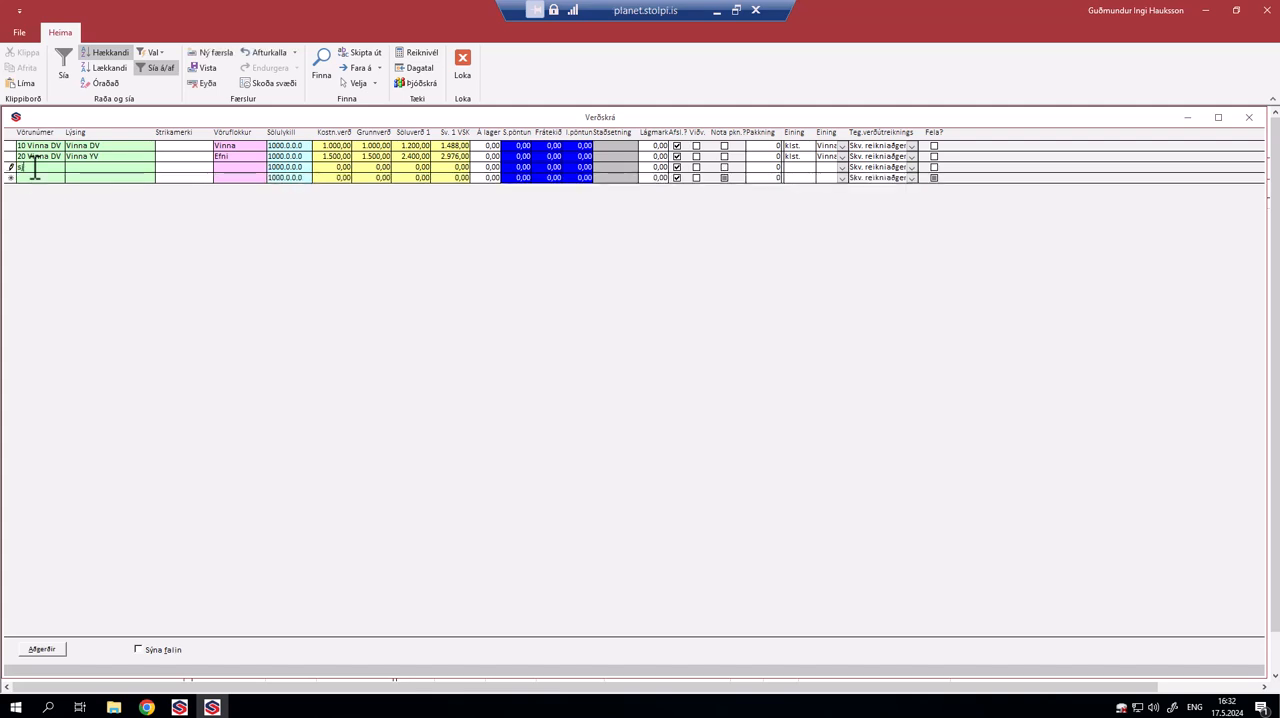
text(j)
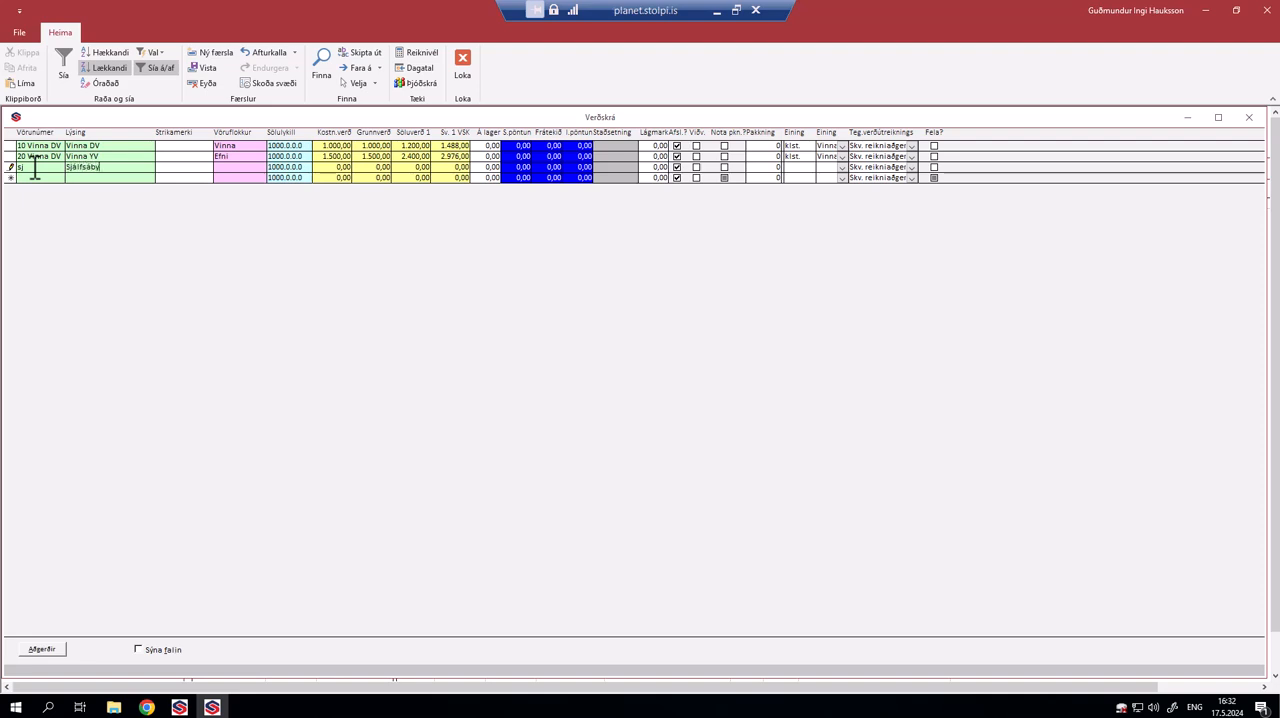
key(Tab)
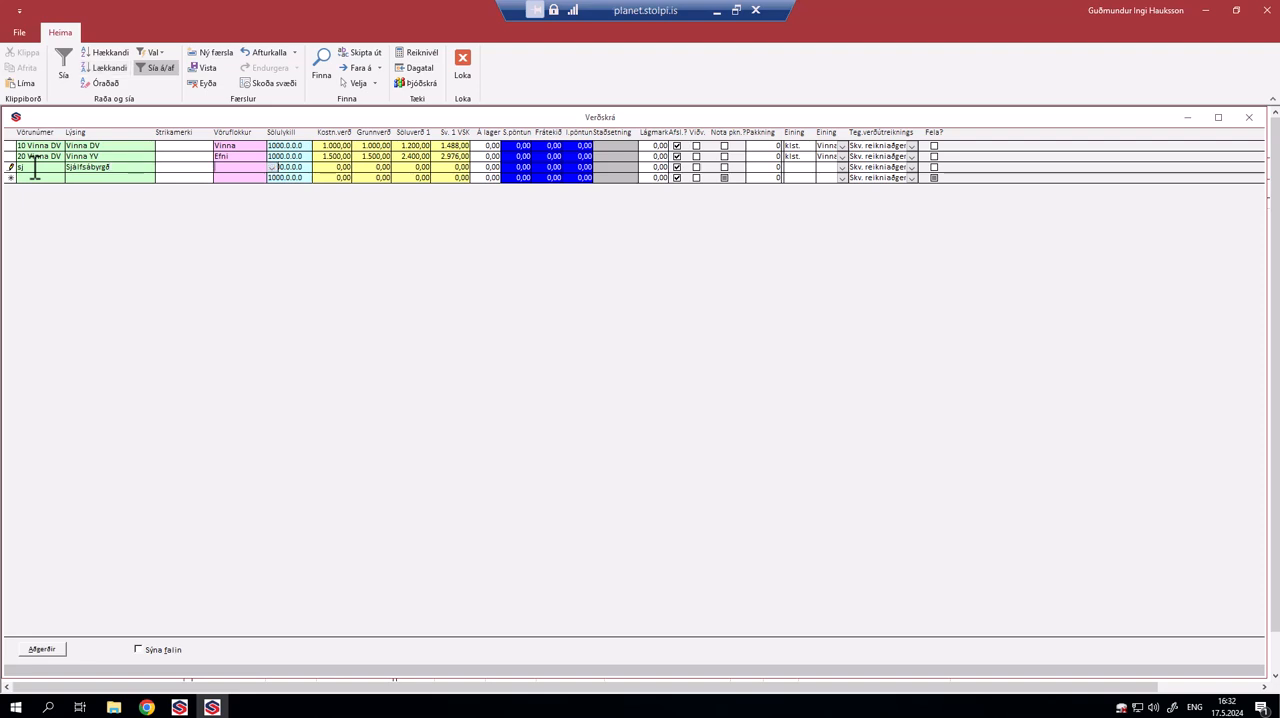
text(efni)
key(Tab)
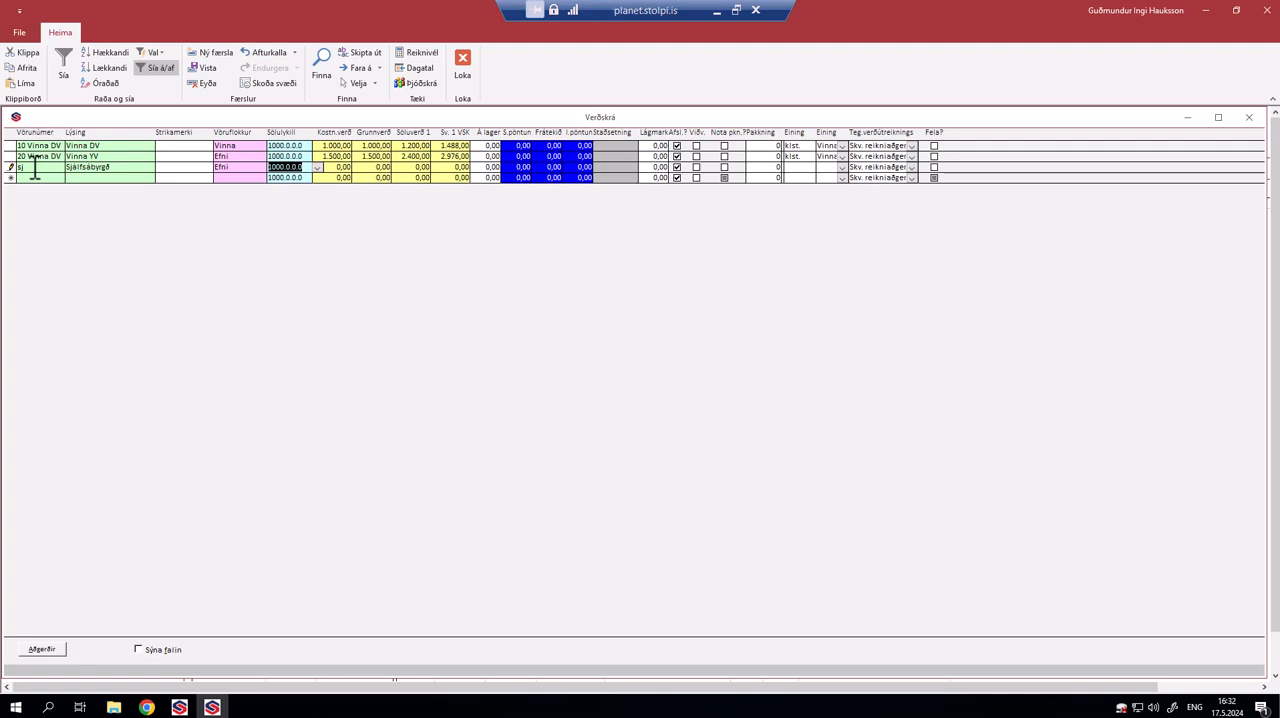
Set the sales key (Sölulykill) of the Sjálfsábyrgð item to 7710.0.0.0 and close the price list
text(771)
key(Tab)
key(Tab)
key(Tab)
key(Tab)
key(Tab)
key(Tab)
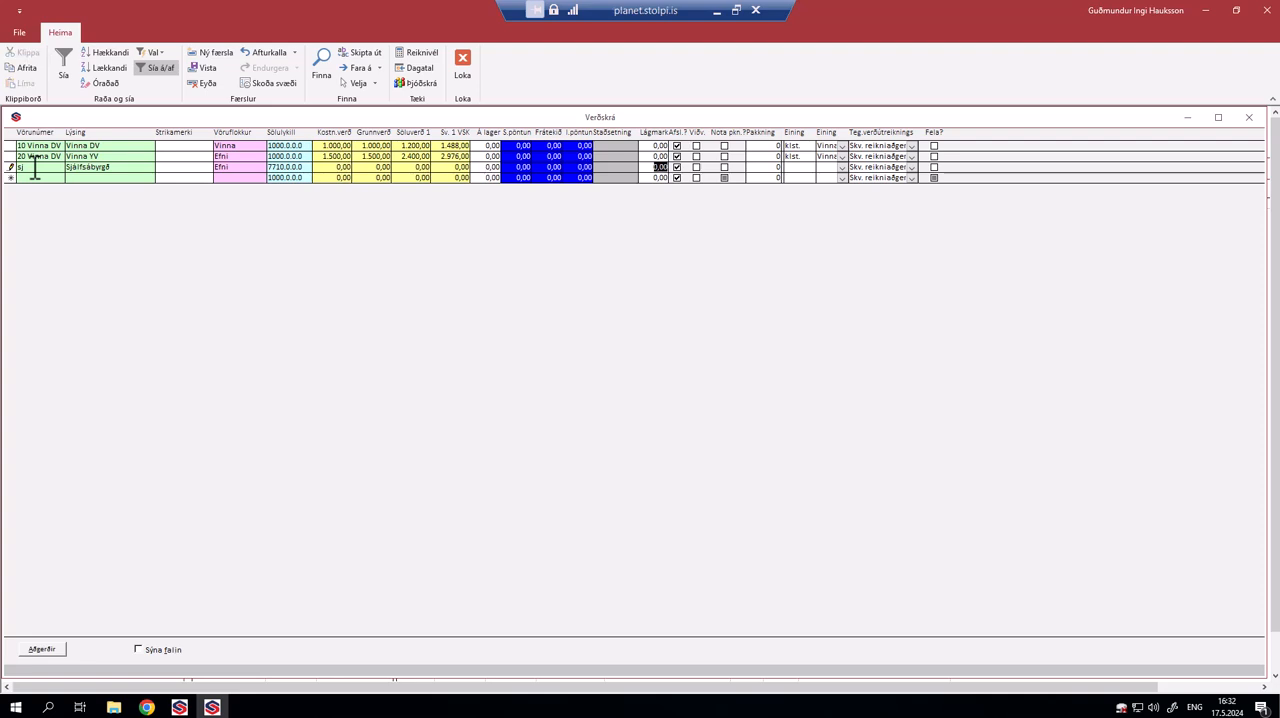
key(Tab)
key(Tab)
click(1248, 121)
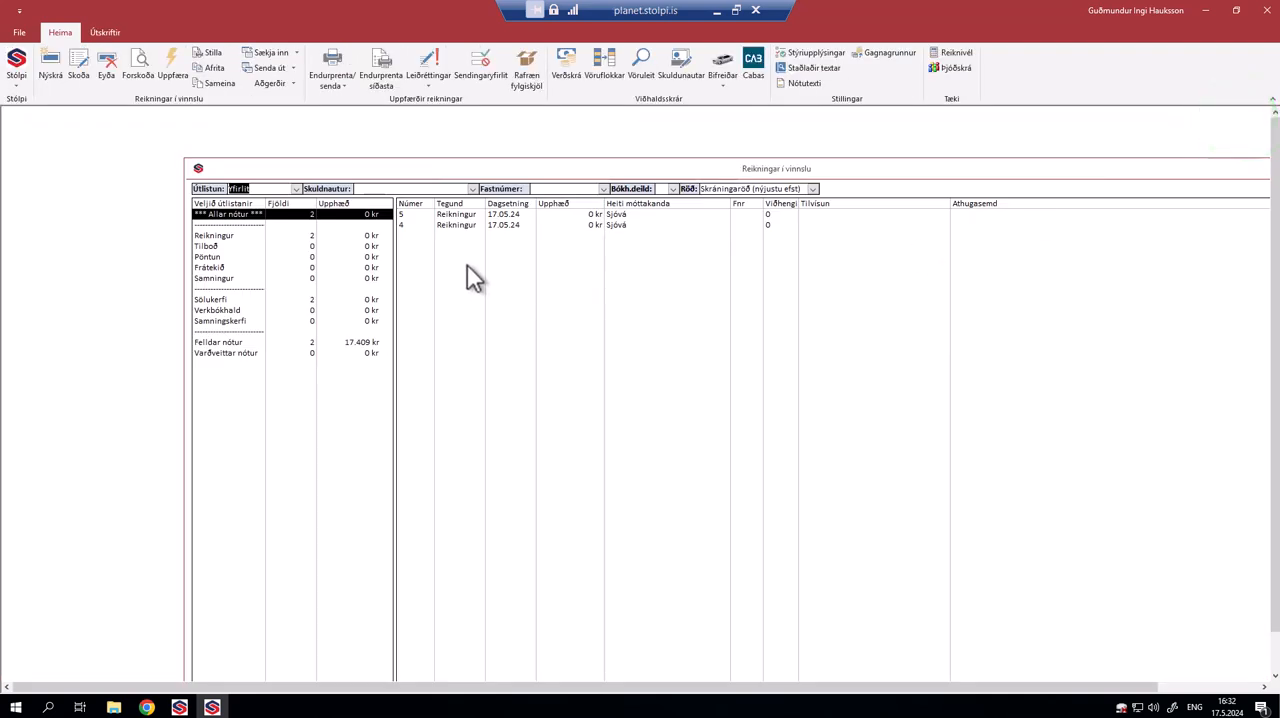
Delete the two Sjóvá invoices, numbers 4 and 5, from Reikningar í vinnslu, and reposition and narrow its window
click(462, 216)
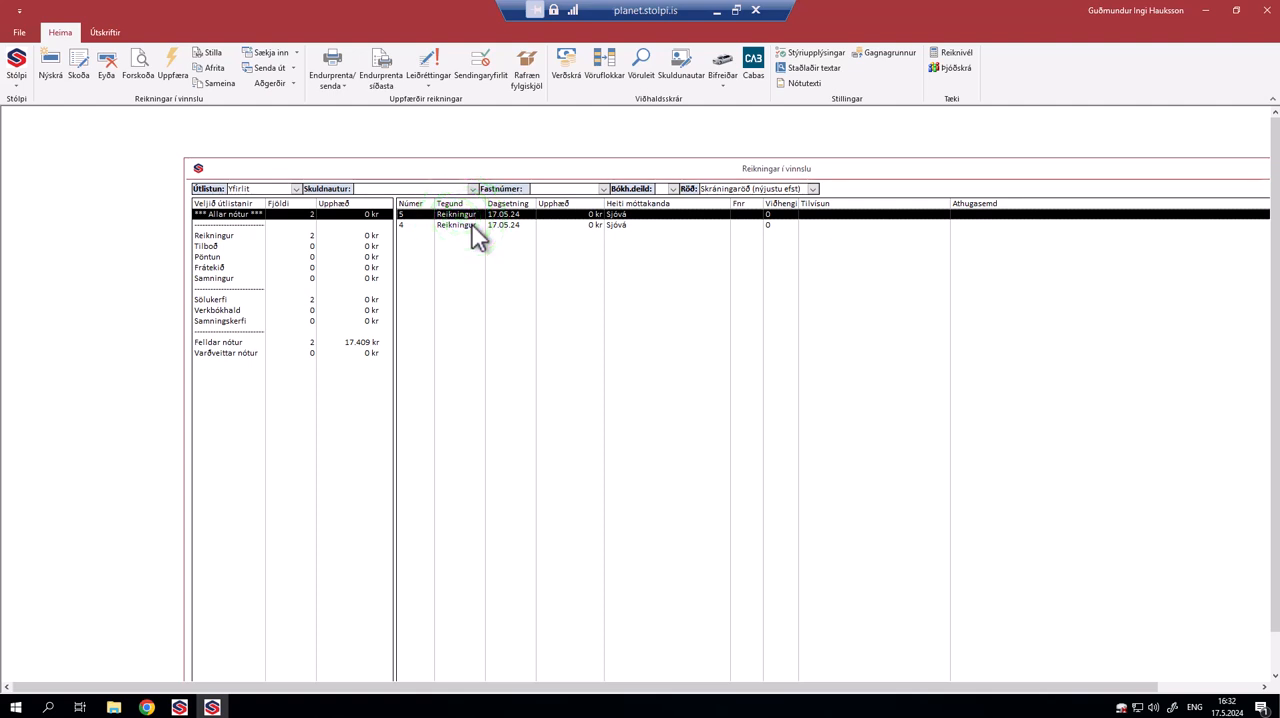
click(472, 225)
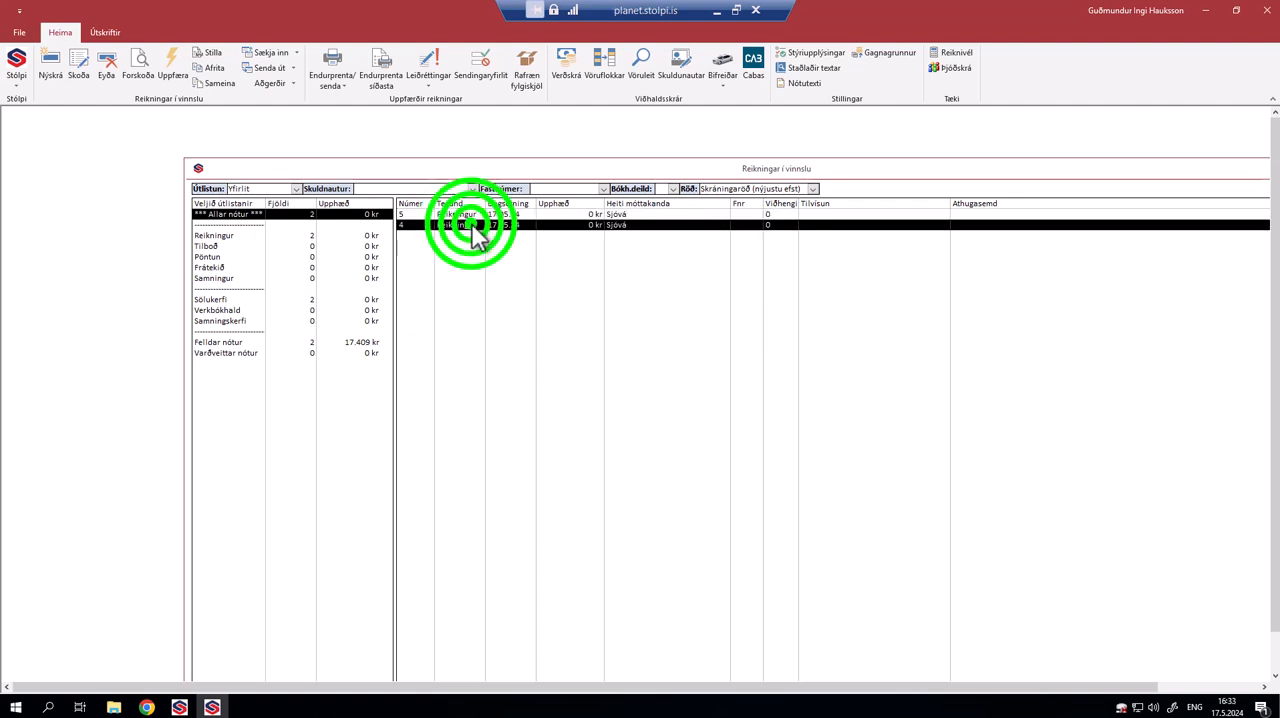
click(467, 215)
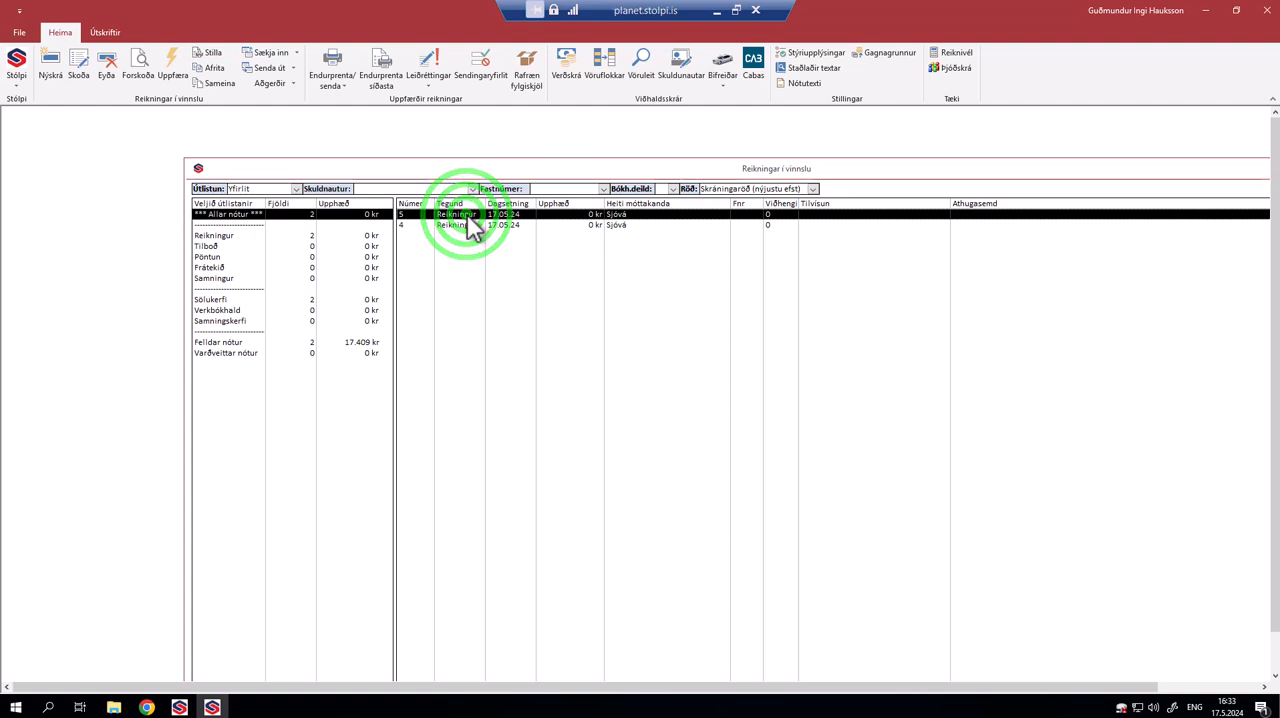
shift+click(478, 226)
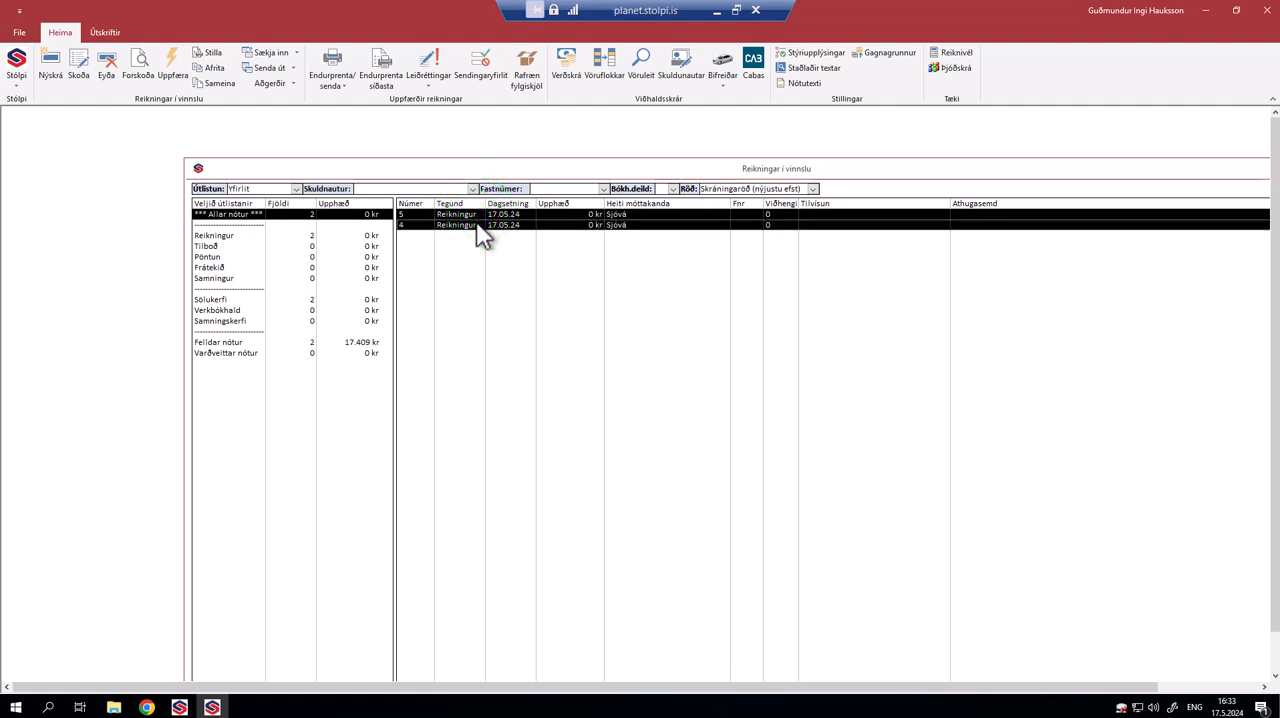
key(Delete)
key(Return)
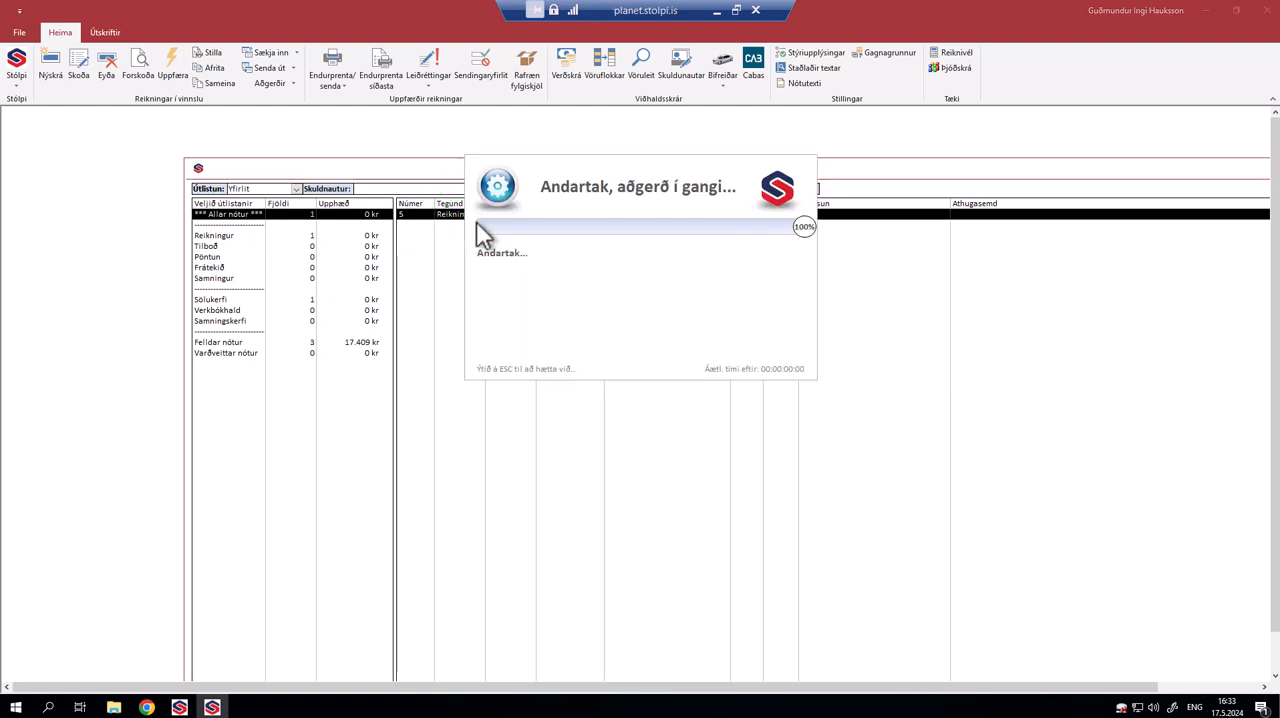
drag(467, 175, 355, 134)
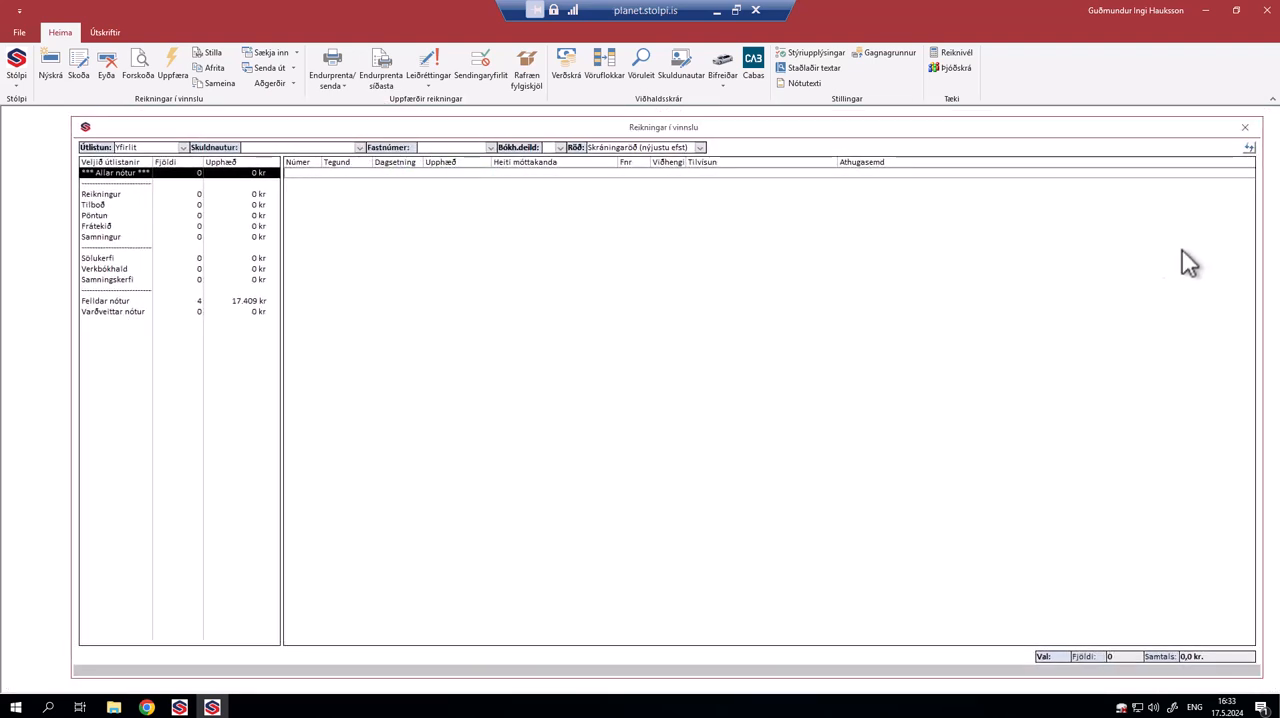
drag(1264, 205, 1101, 206)
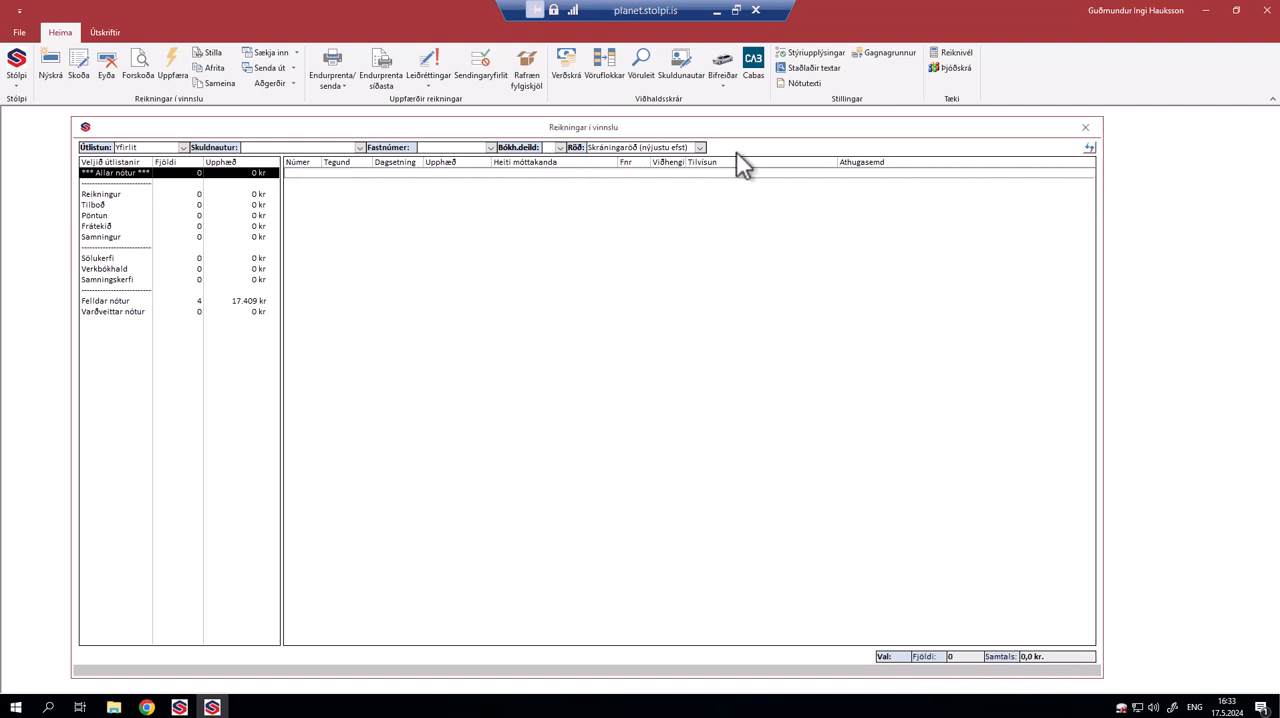
Review the Cabas web service settings, checking the Notandanafn and Lykilorð fields, and close the dialog
click(753, 60)
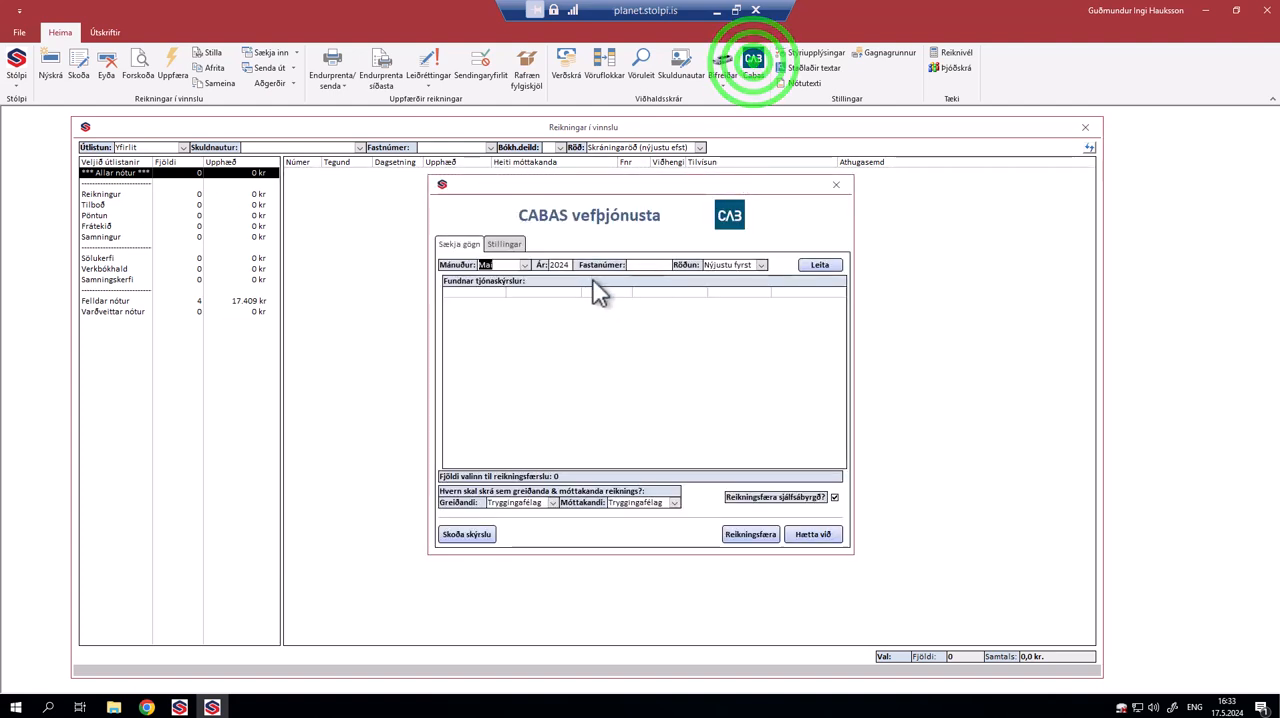
click(504, 244)
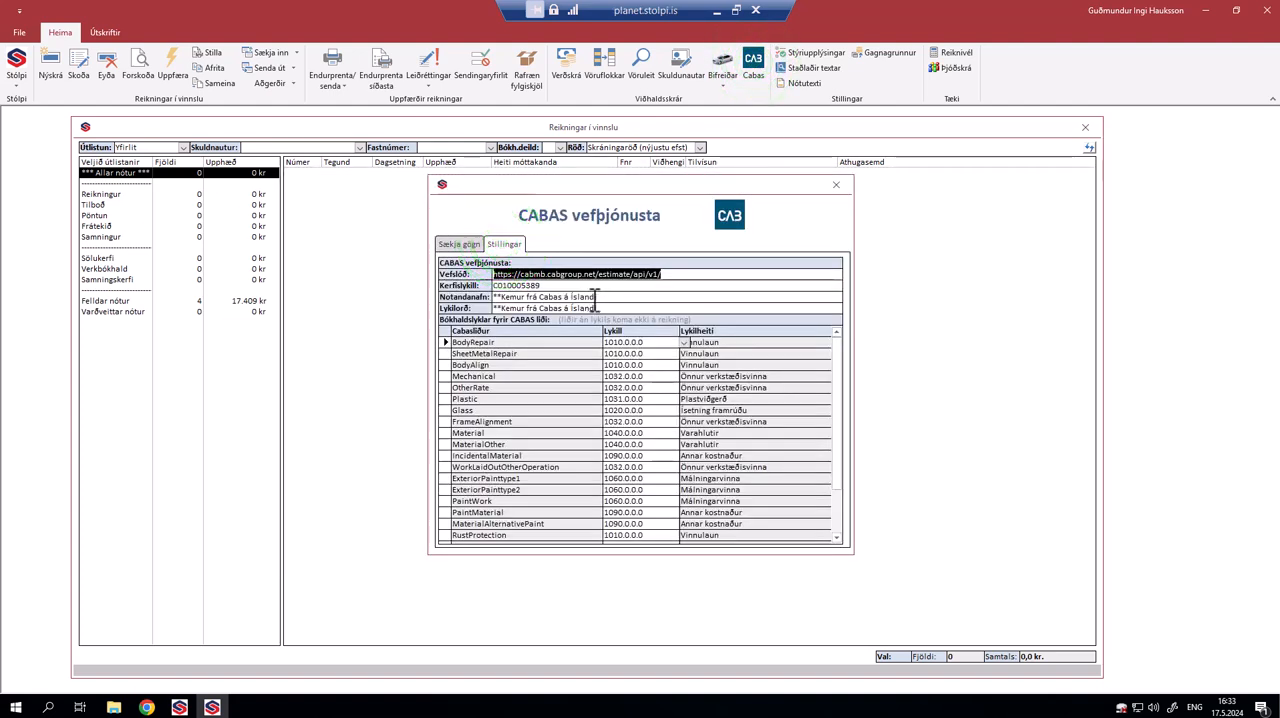
drag(604, 298, 459, 286)
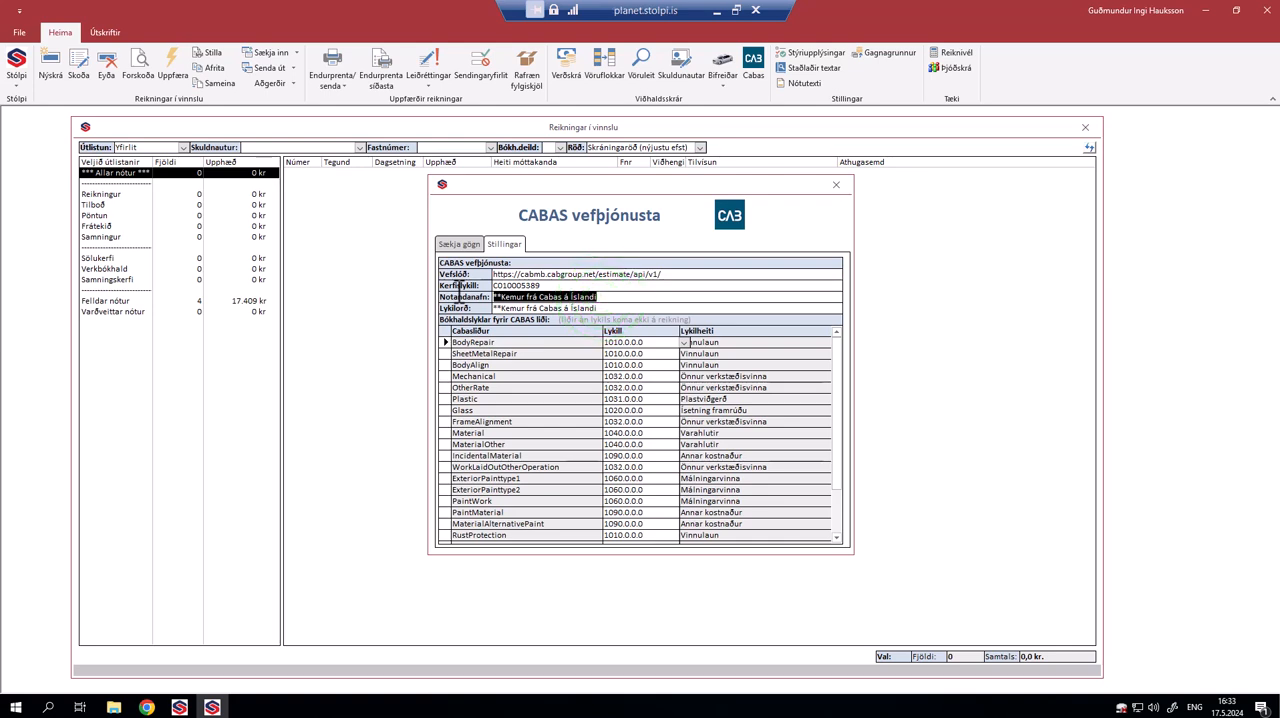
drag(607, 308, 449, 313)
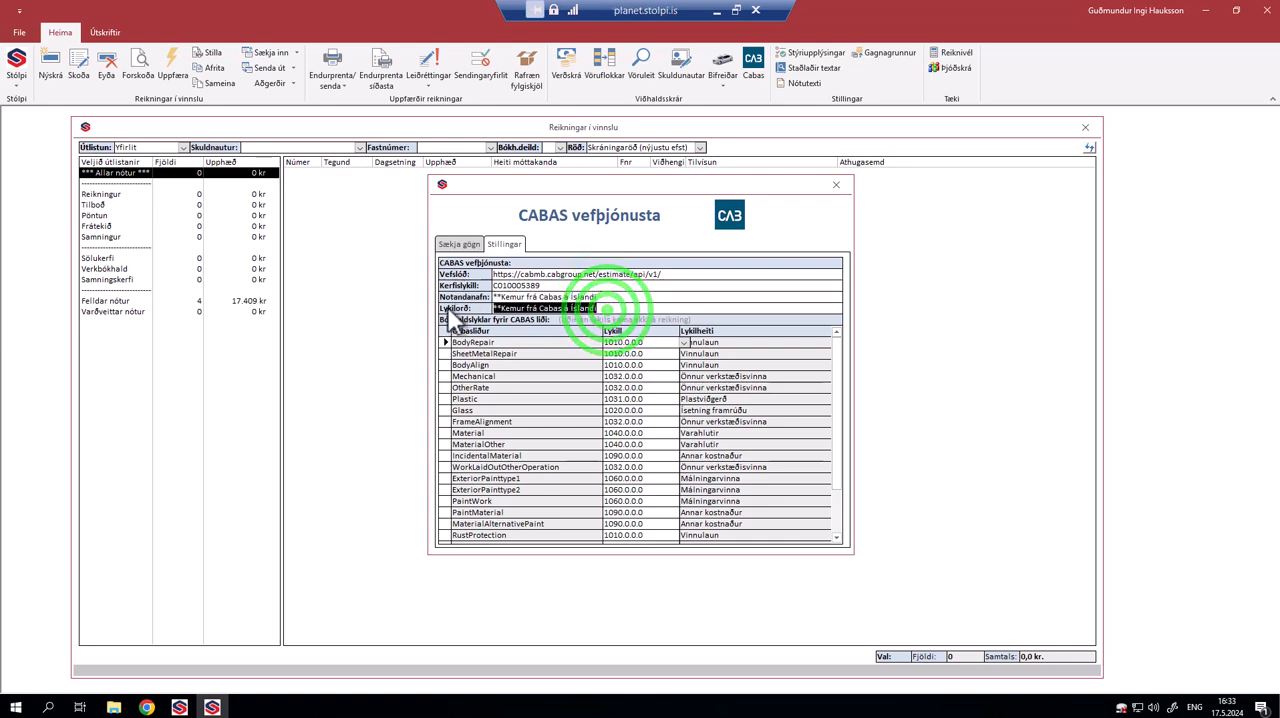
click(836, 184)
Return to the main menu, open the national register (Þjóðskrá) for a look, and close it
click(179, 707)
click(525, 384)
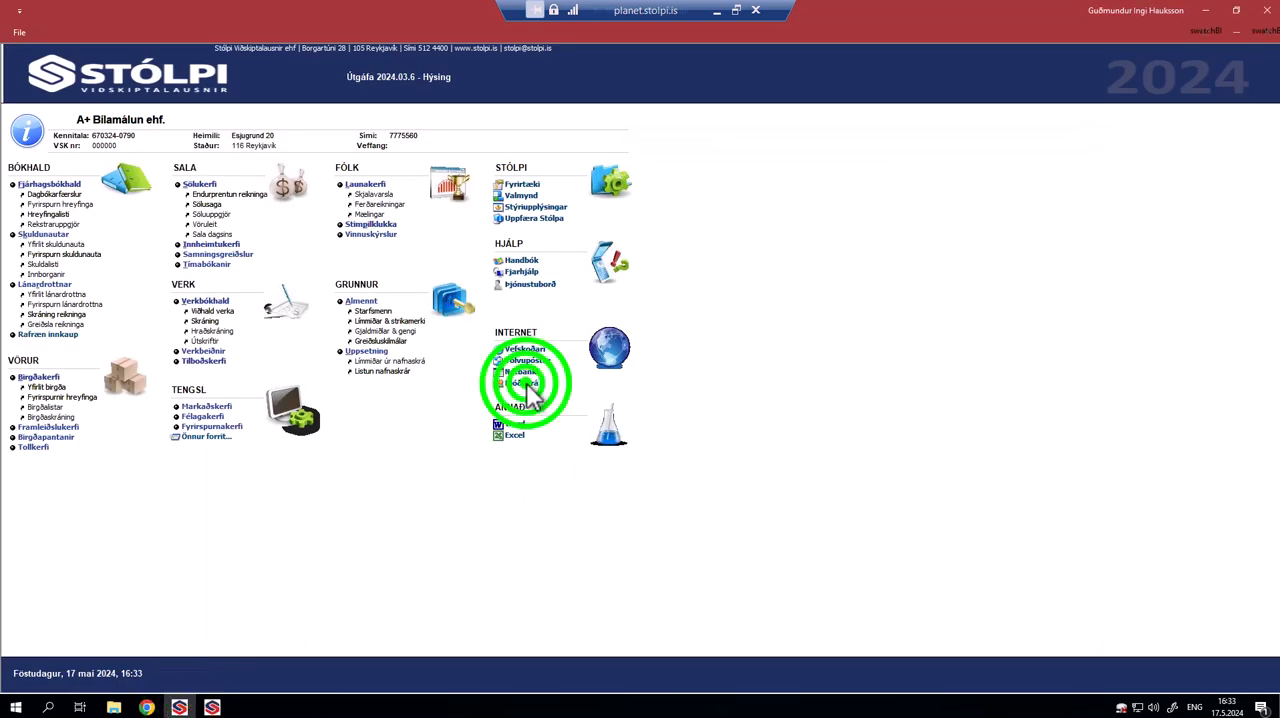
click(762, 221)
click(752, 233)
click(826, 171)
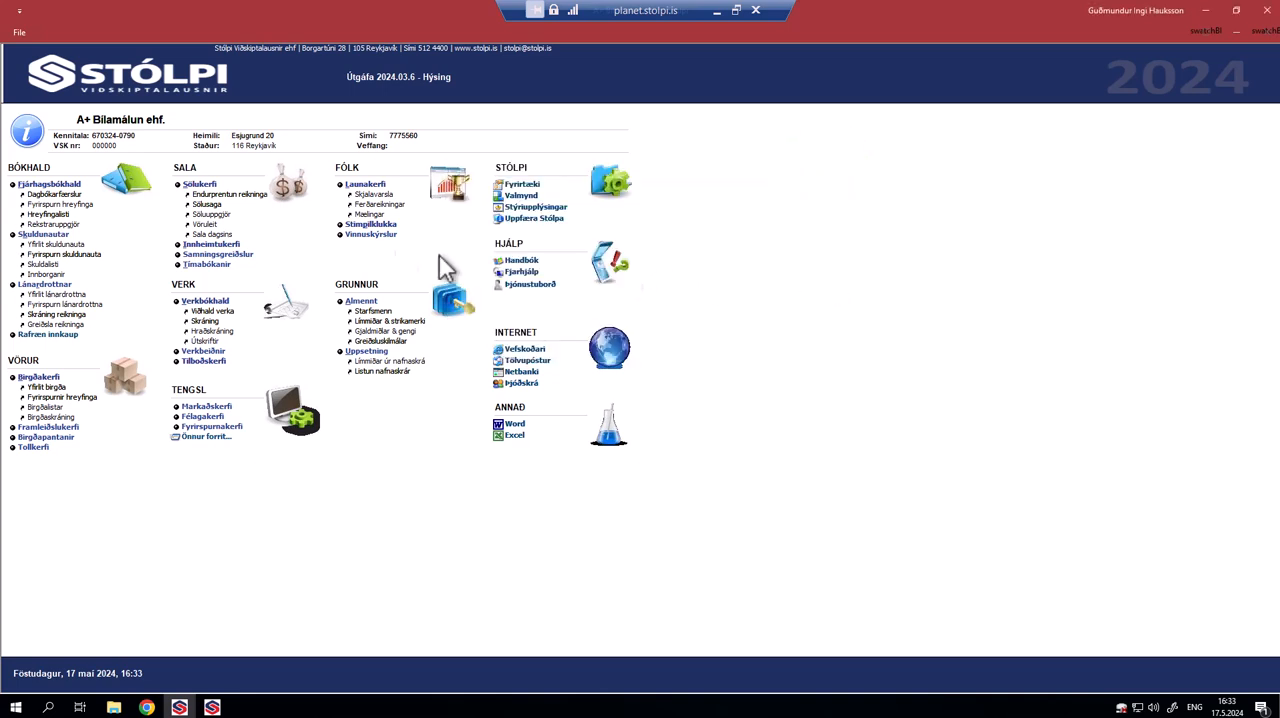
Open the company information, view the Lógó section, and close it
click(27, 130)
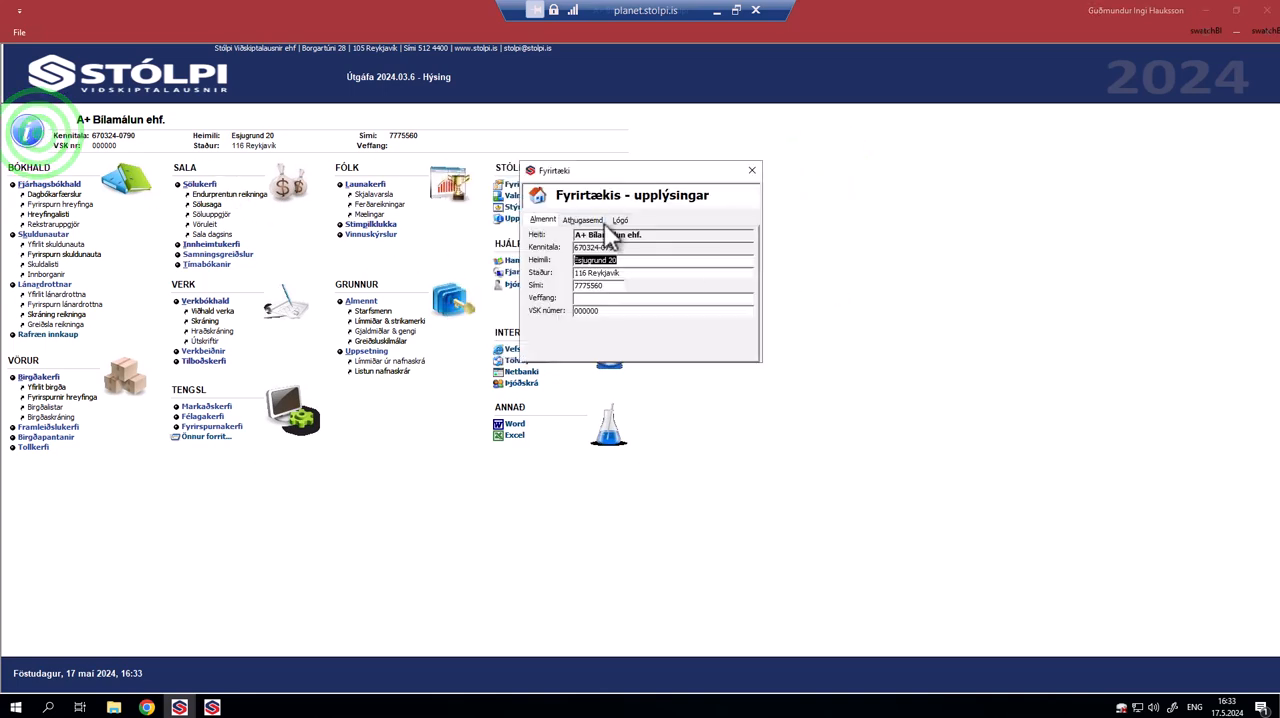
click(618, 220)
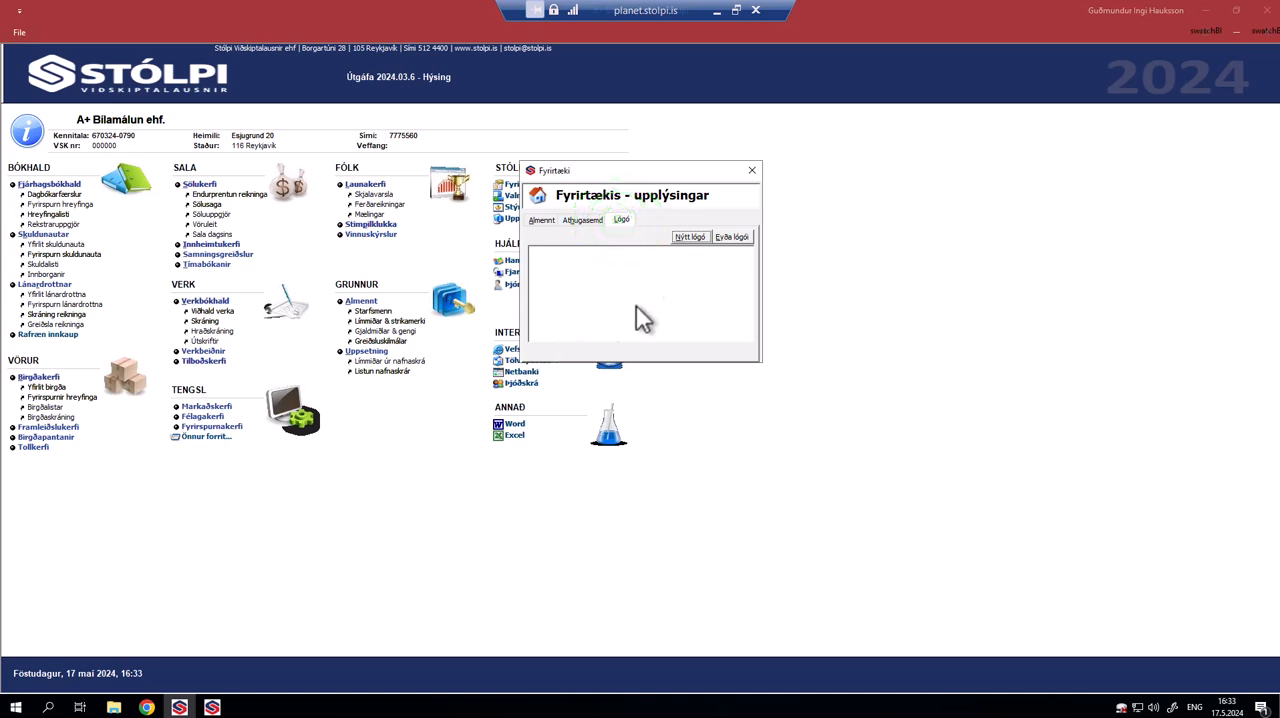
click(752, 170)
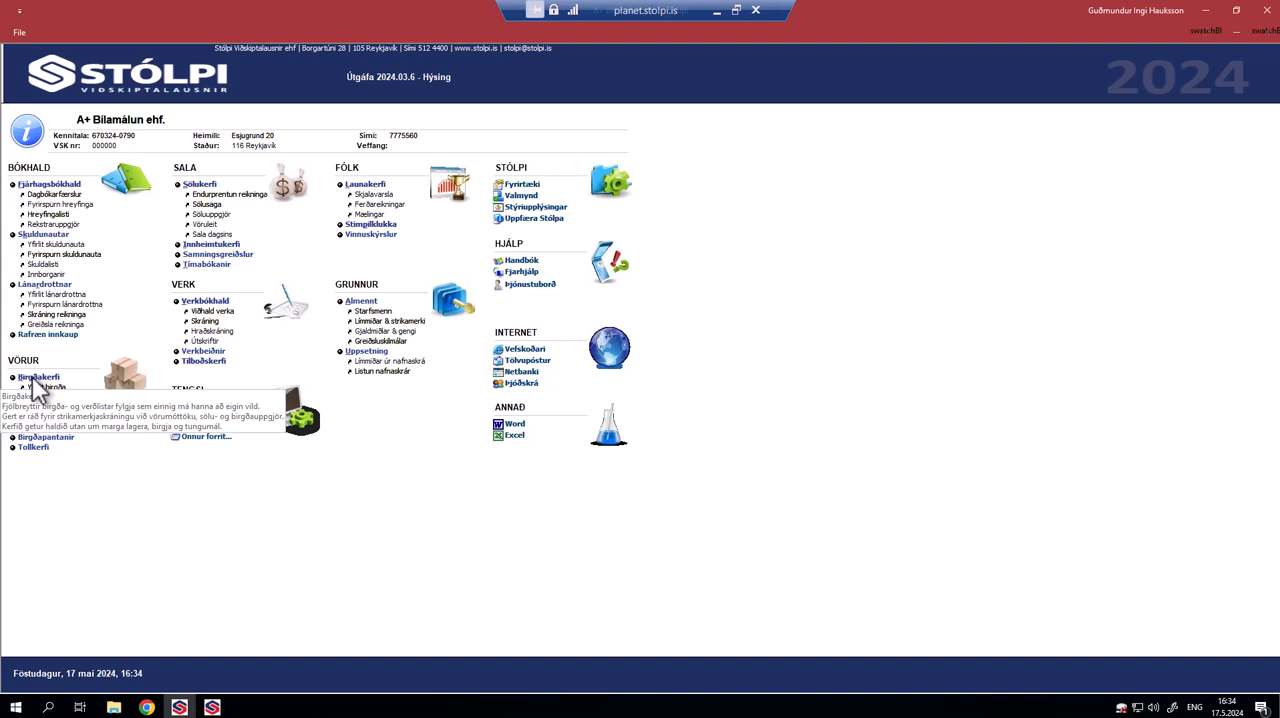
Close both Stólpi windows and leave the planet.stolpi.is remote desktop session
click(1264, 22)
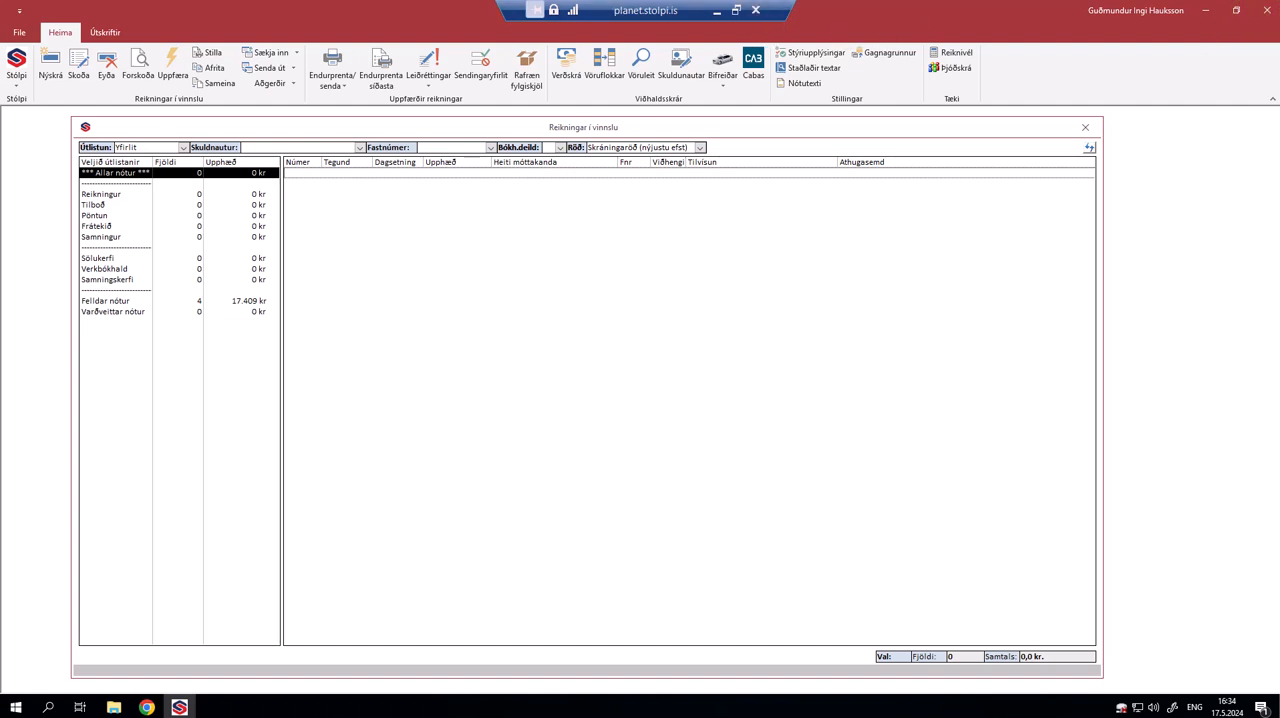
click(1264, 18)
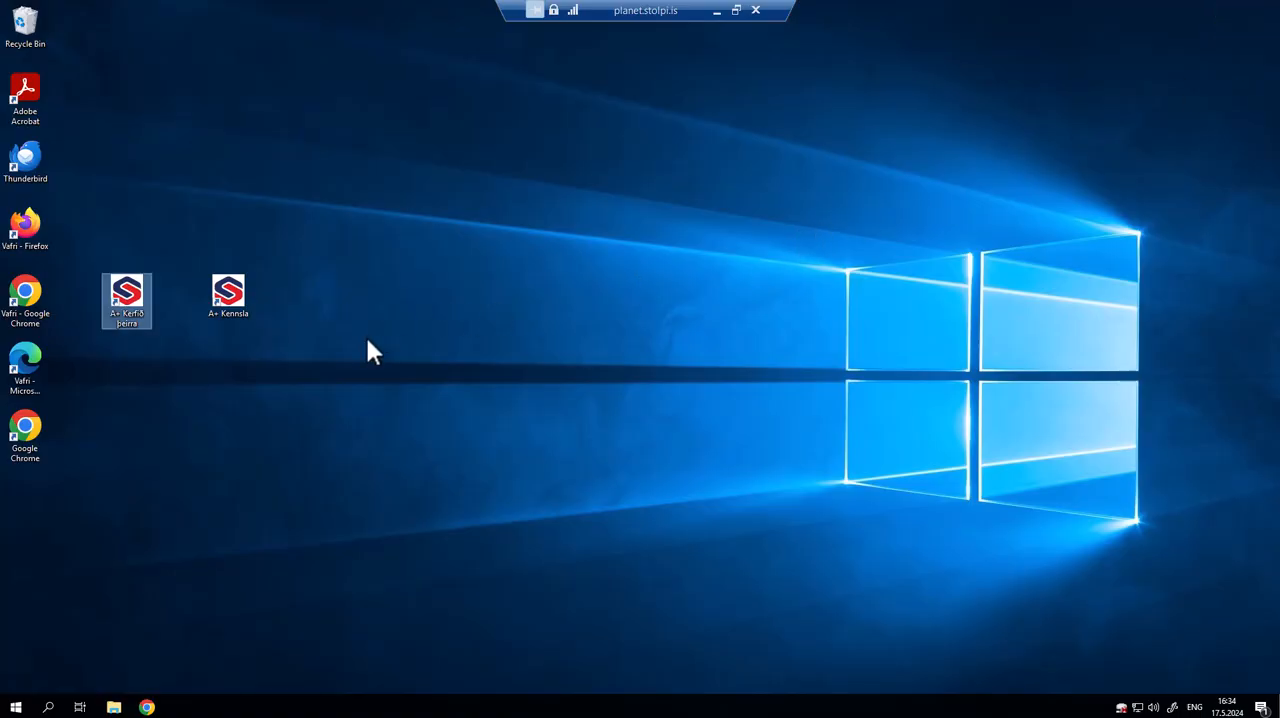
click(16, 707)
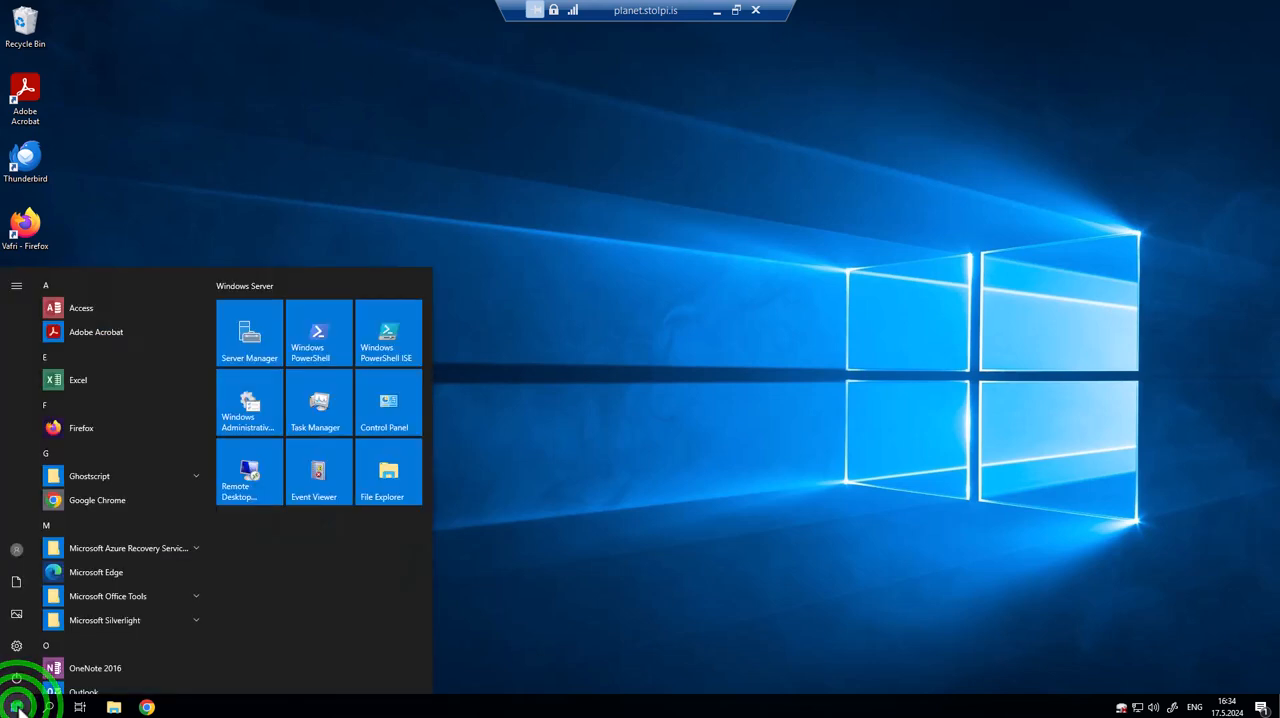
click(16, 678)
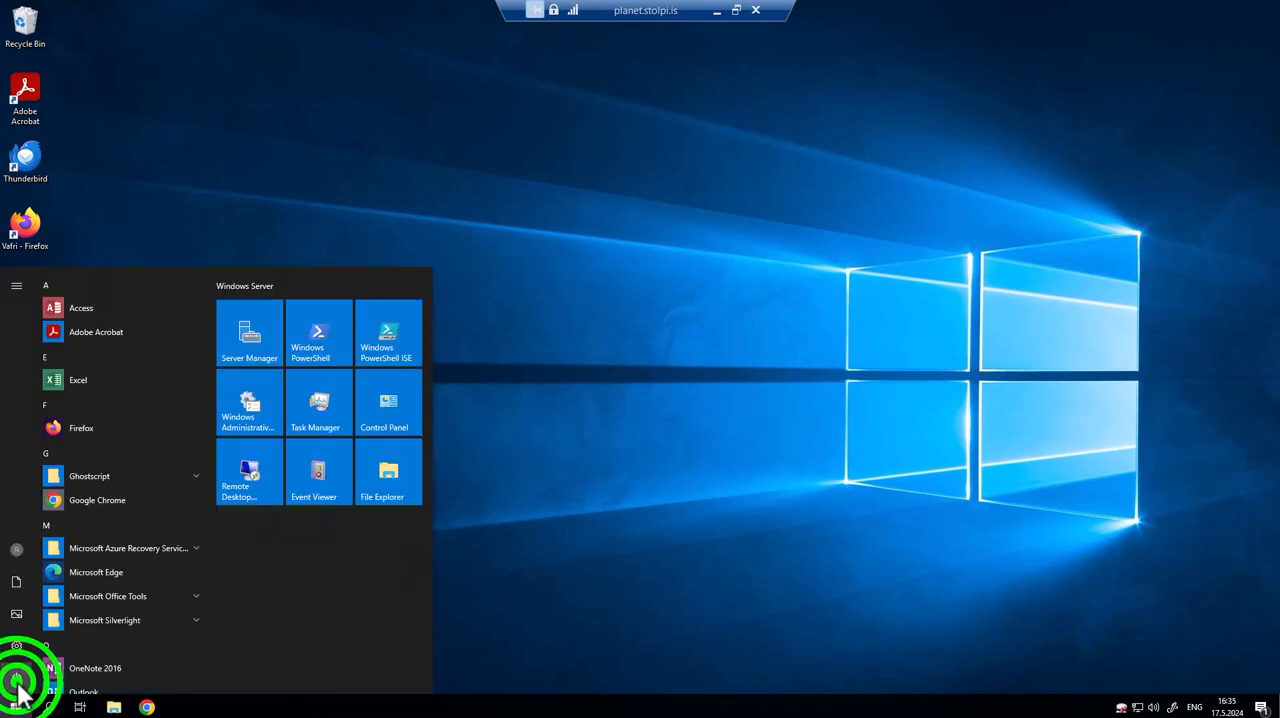
click(608, 531)
click(337, 306)
click(654, 297)
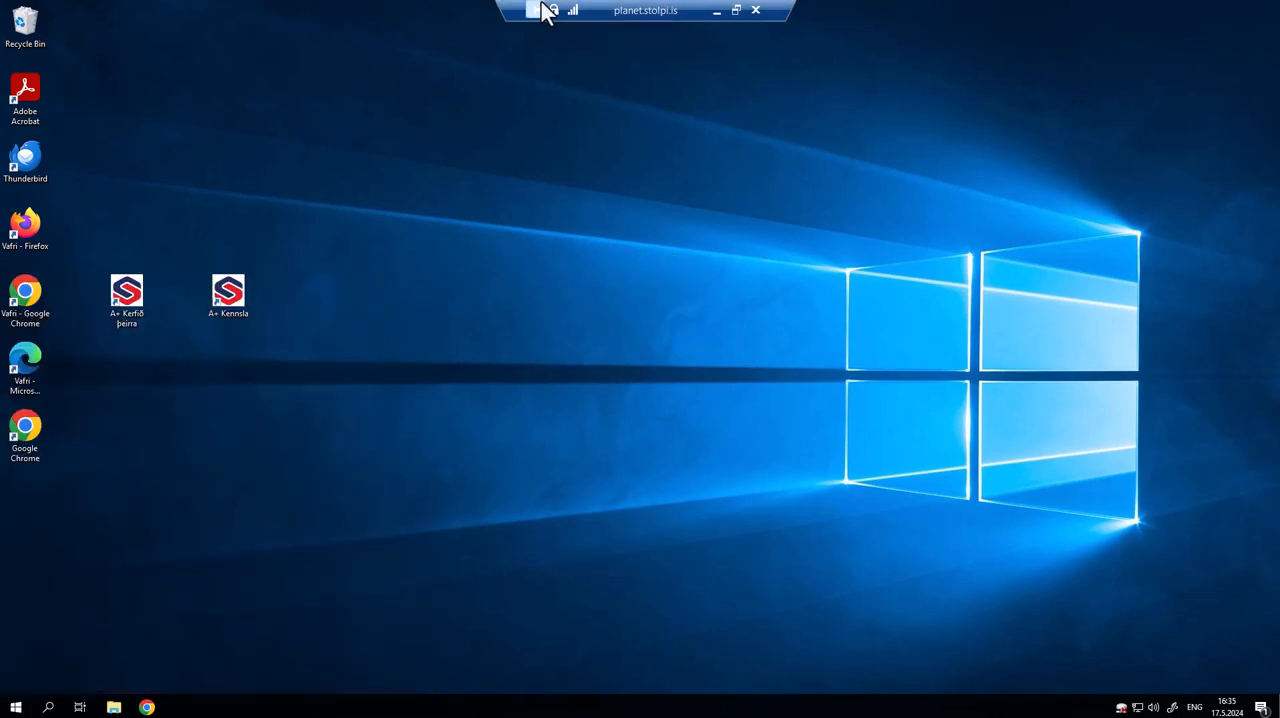
click(756, 12)
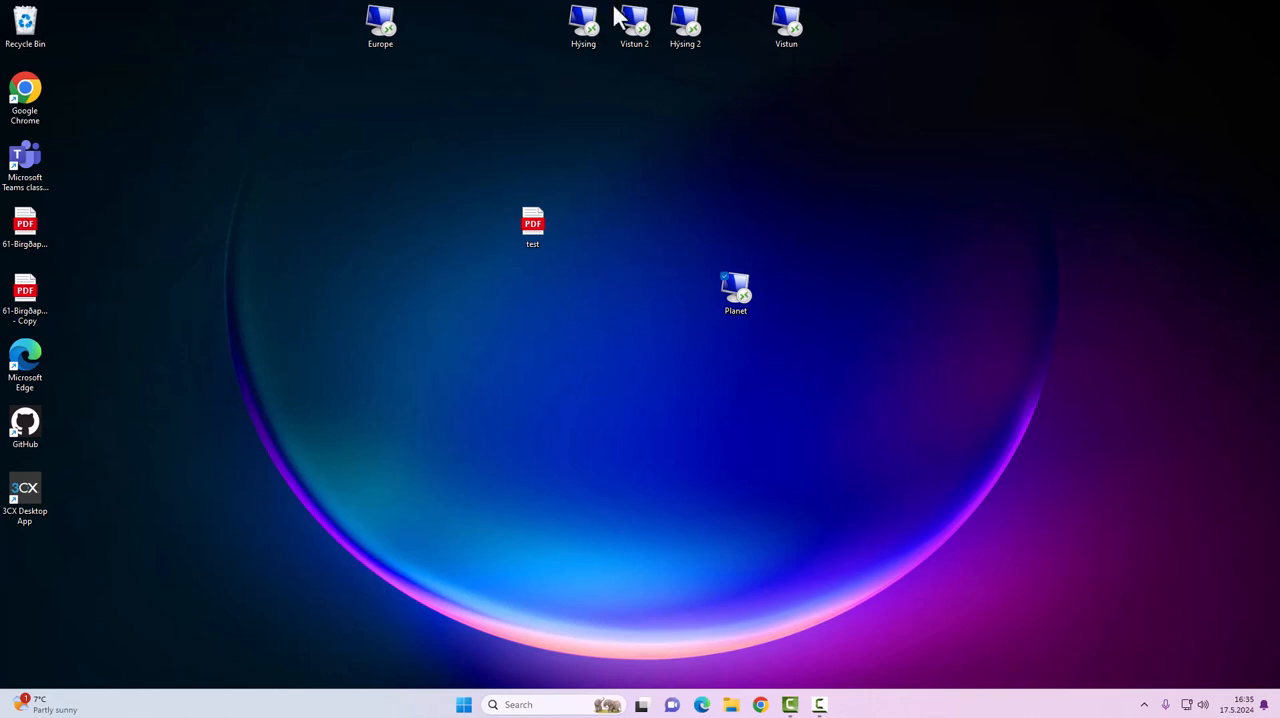
Connect to the Europe remote desktop (europe2.stolpi.is) with a different account, entering its user name and account password
click(386, 26)
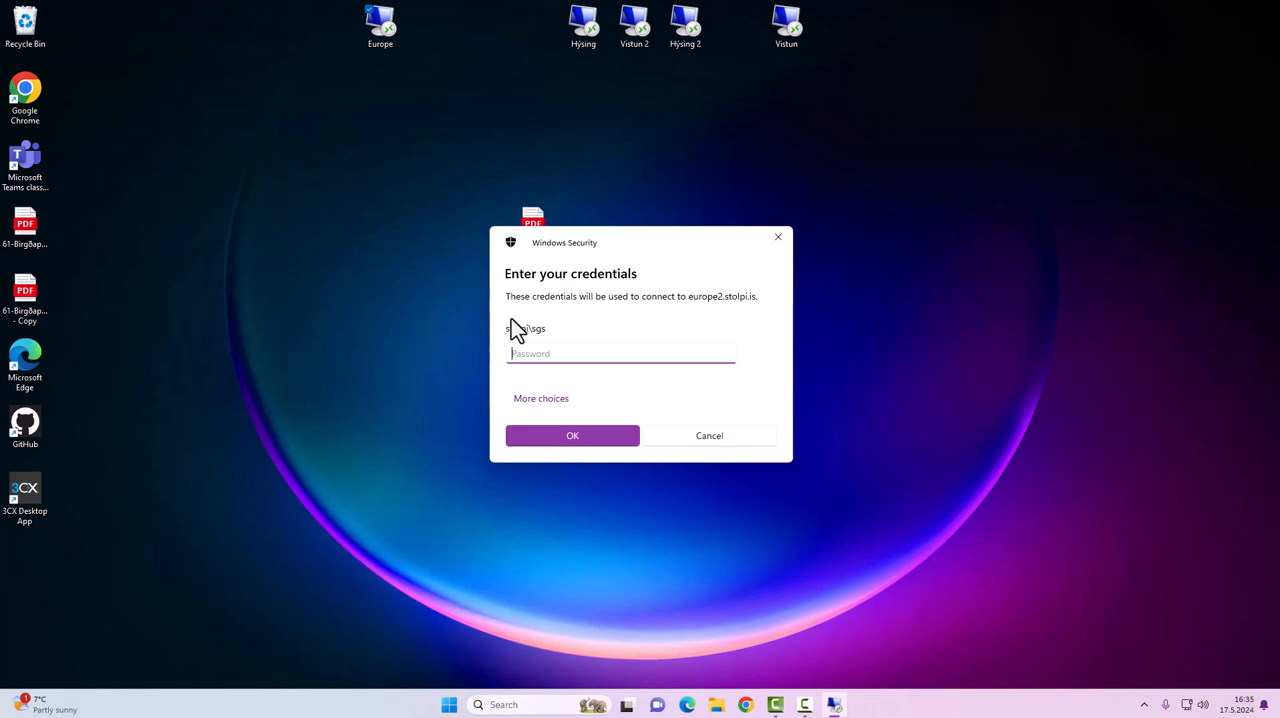
click(546, 399)
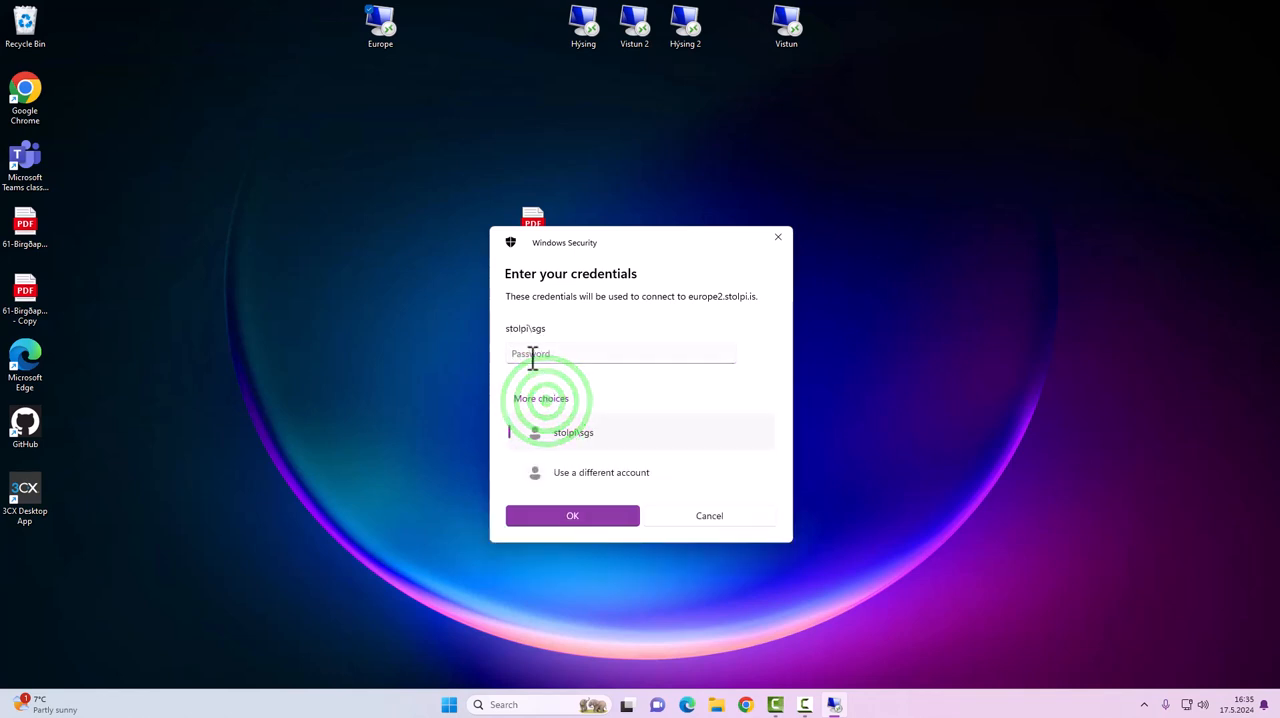
click(578, 466)
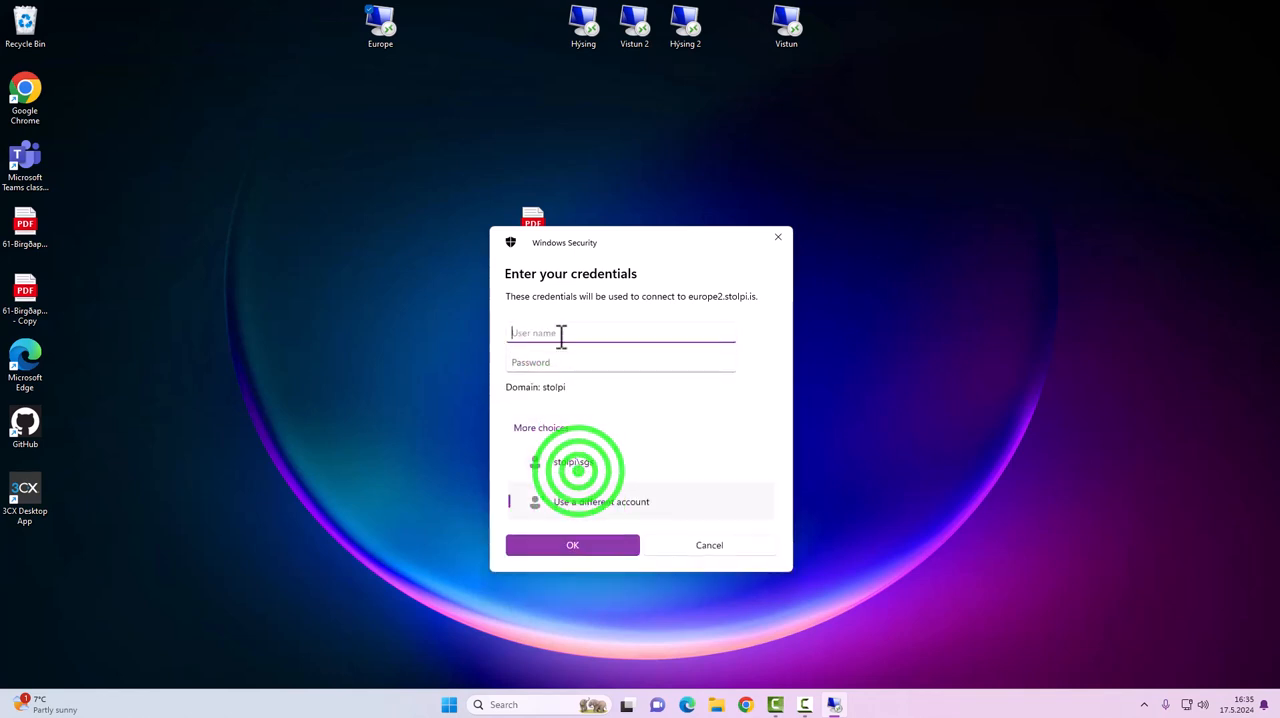
text(gih)
key(Tab)
text(••••••••)
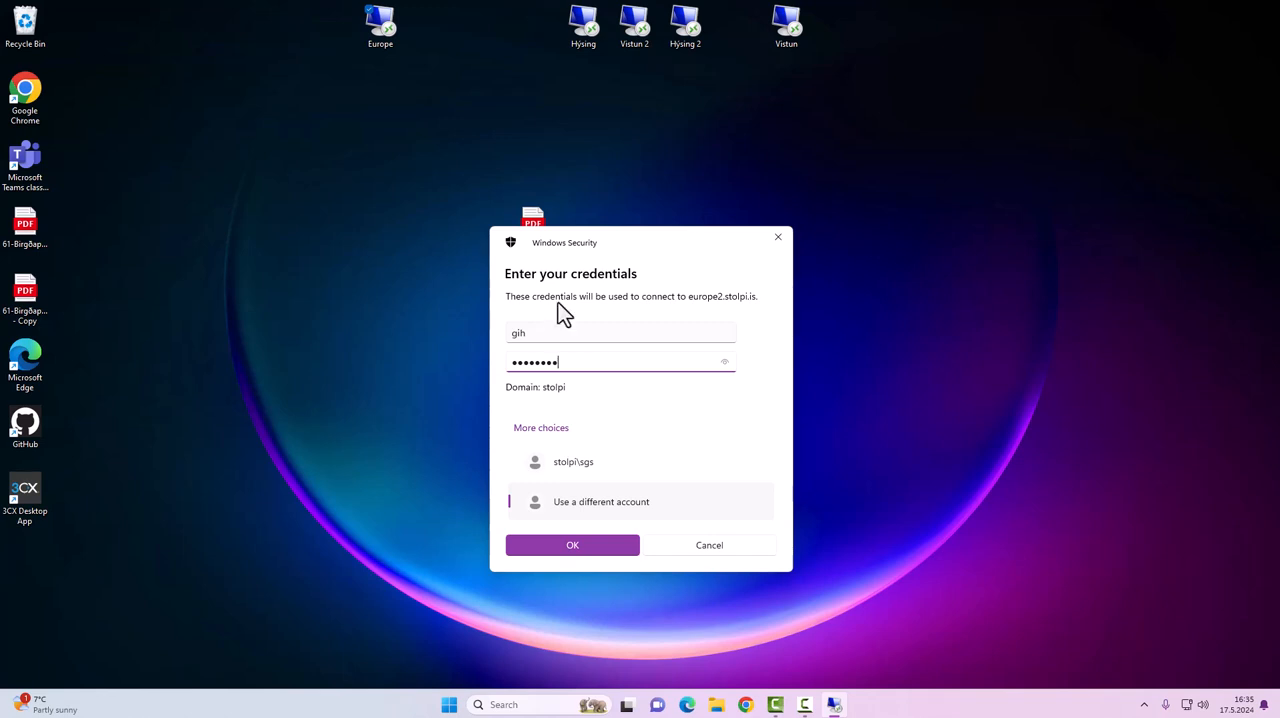
click(608, 543)
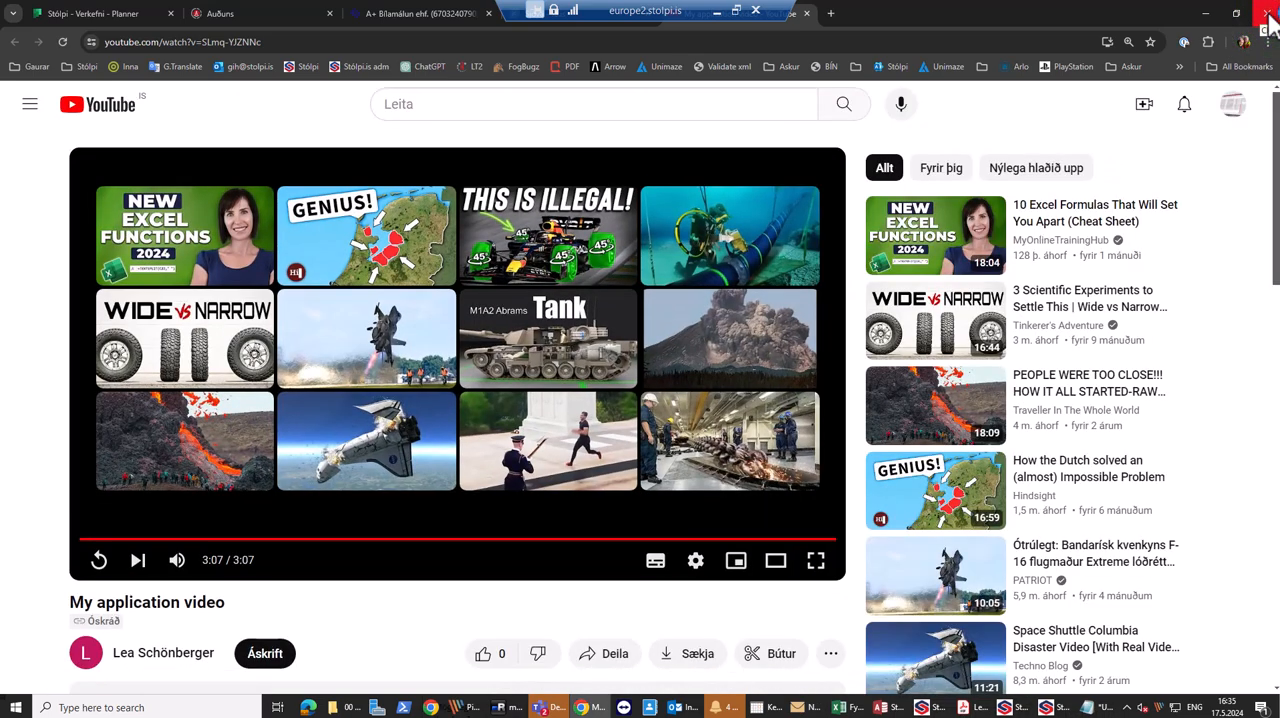
Clear away the YouTube browser and Outlook windows and switch to the Stólpi service system (Þjónustukerfi)
click(1268, 14)
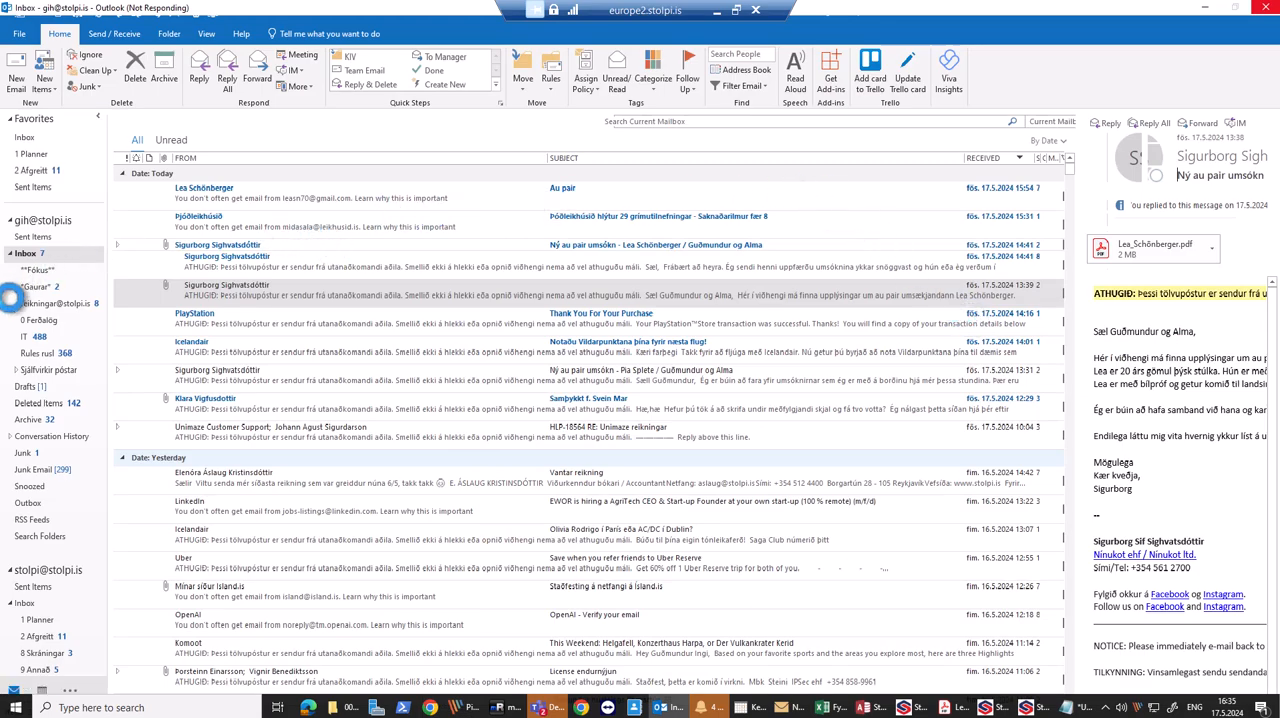
click(1205, 14)
click(860, 700)
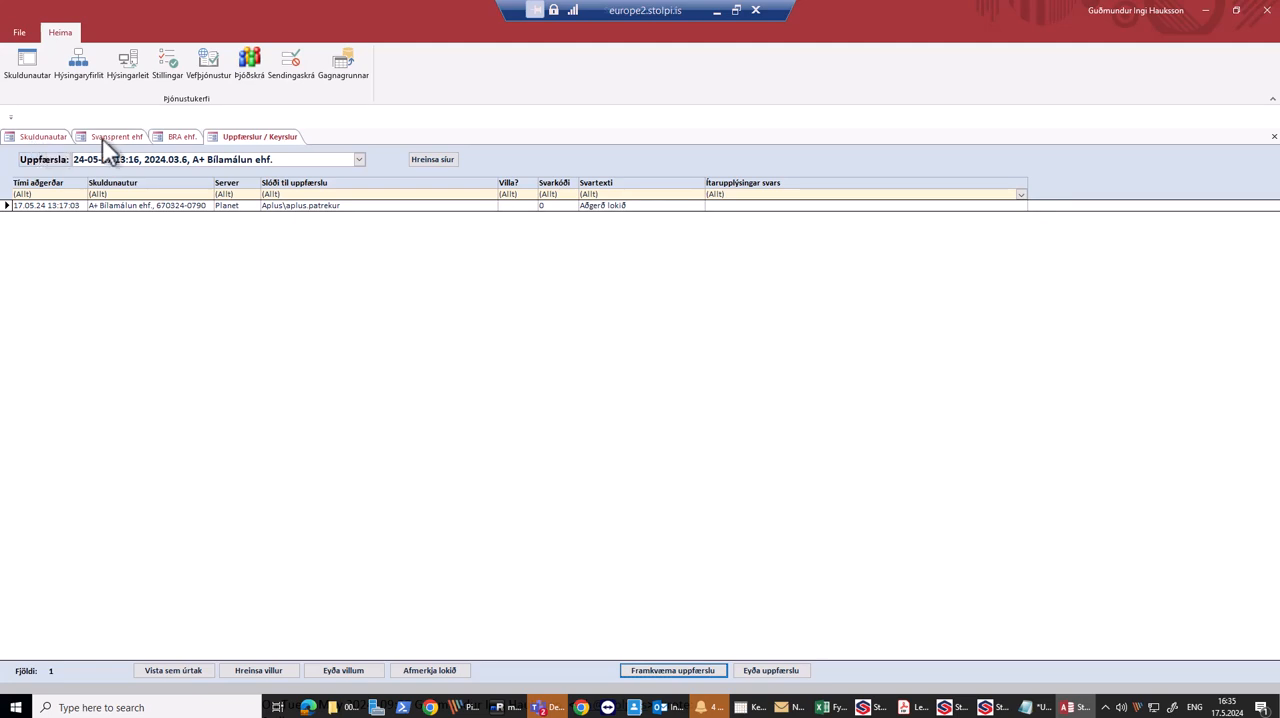
Open the A+ Bílamálun ehf. record from the Skuldunautar list and show its Hýsing details
click(34, 137)
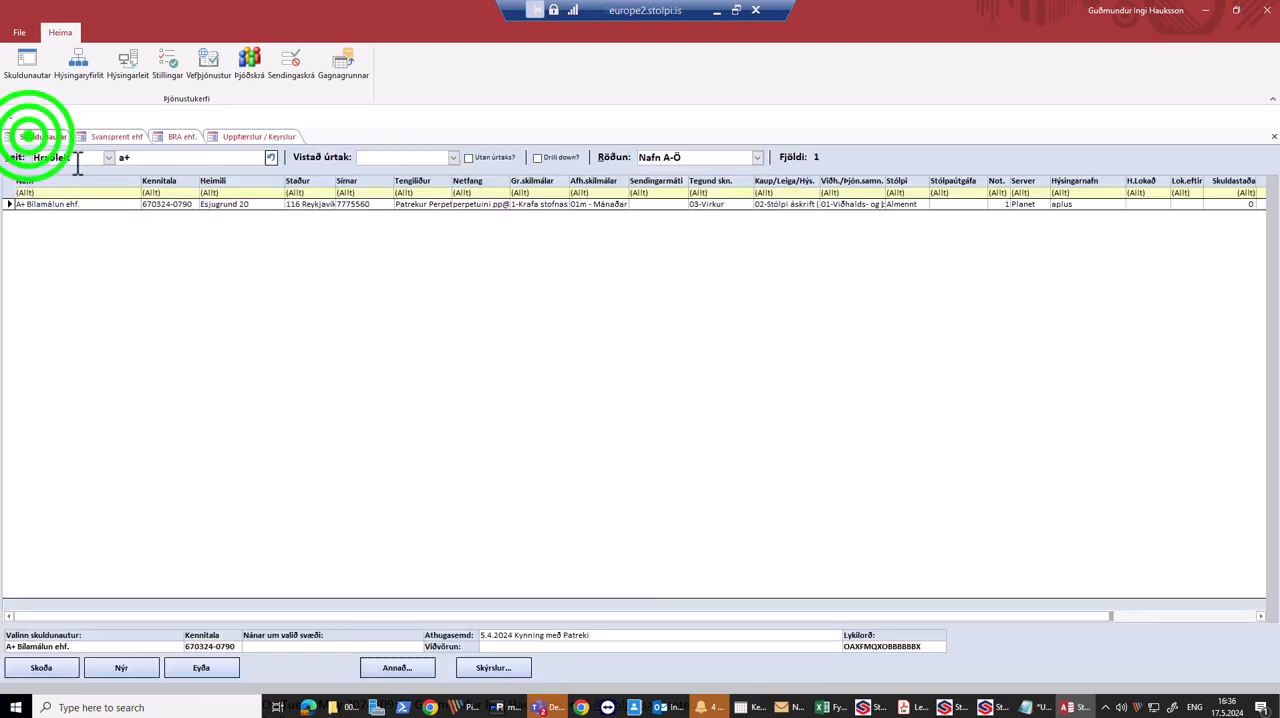
click(44, 200)
click(44, 200)
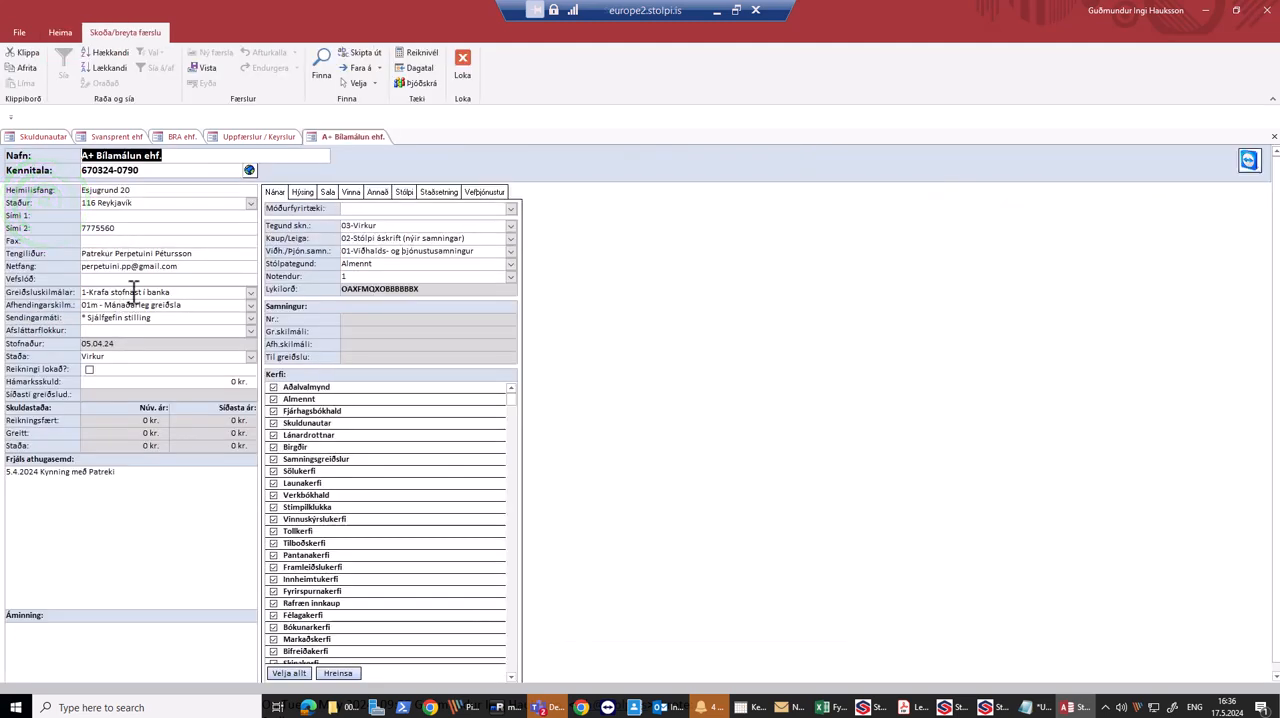
click(302, 191)
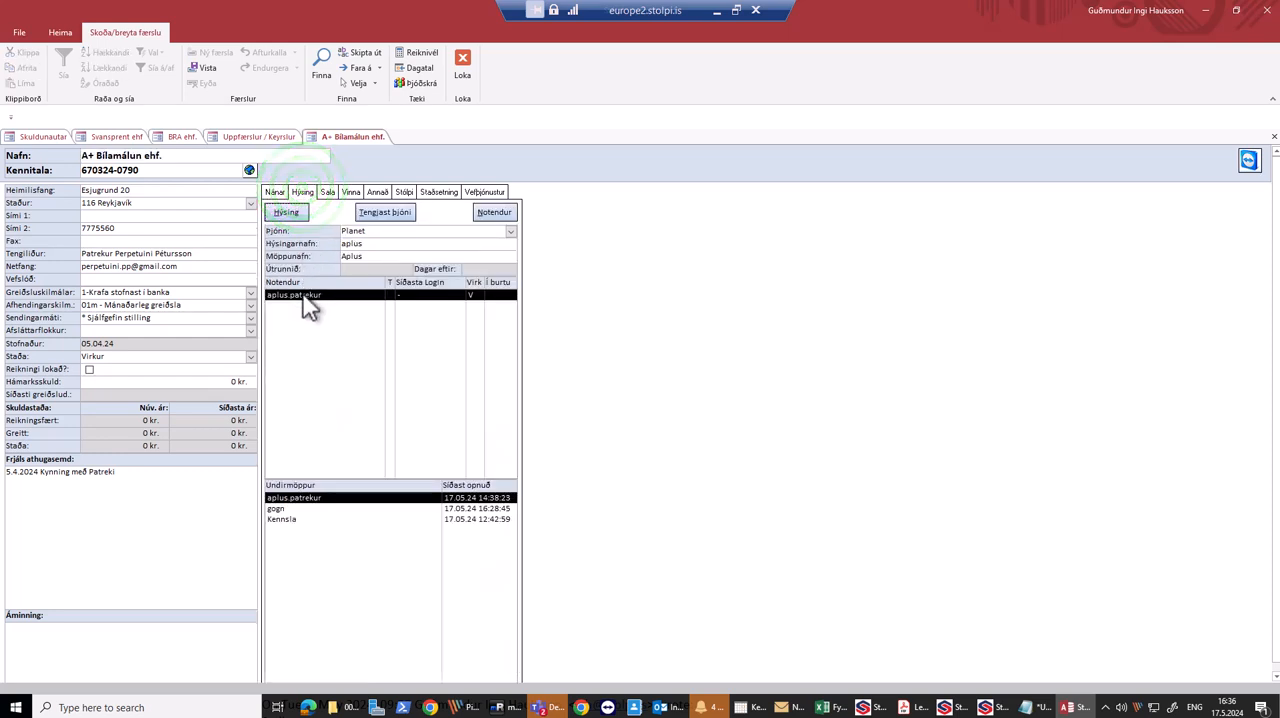
Change the password of the customer's listed hosting user, entering the new account password and confirming it
right_click(305, 300)
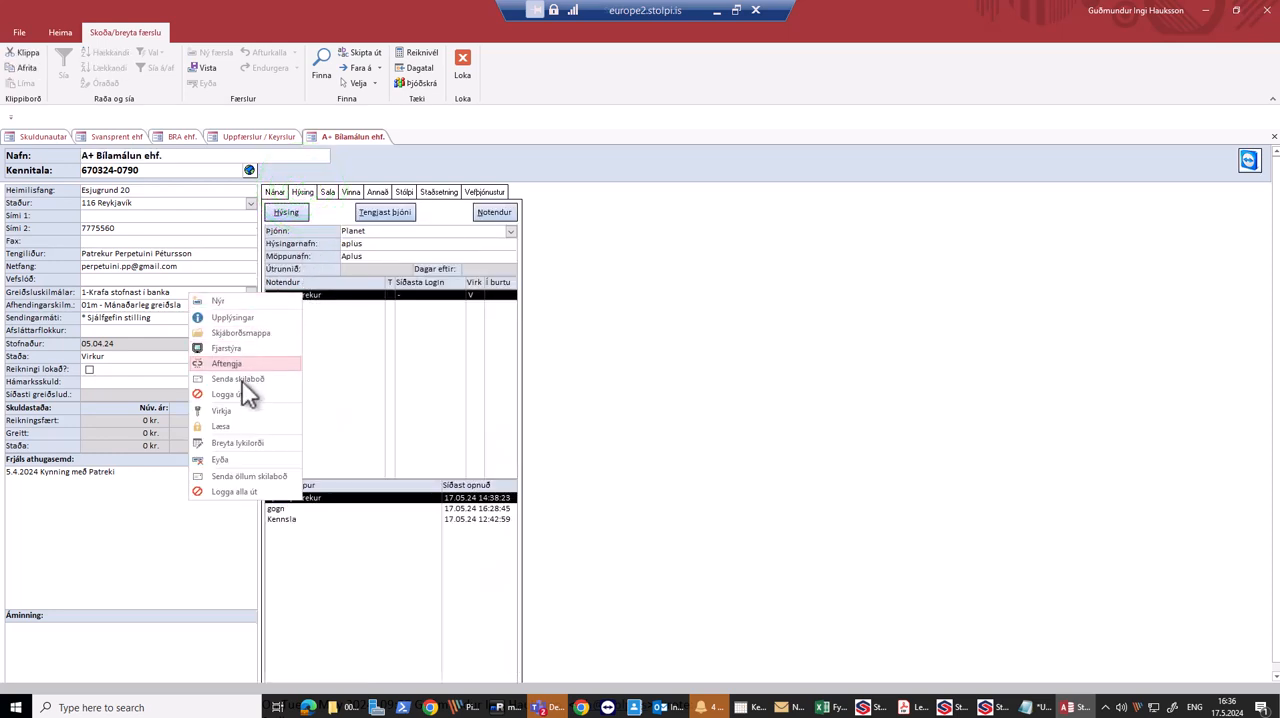
click(237, 442)
click(683, 392)
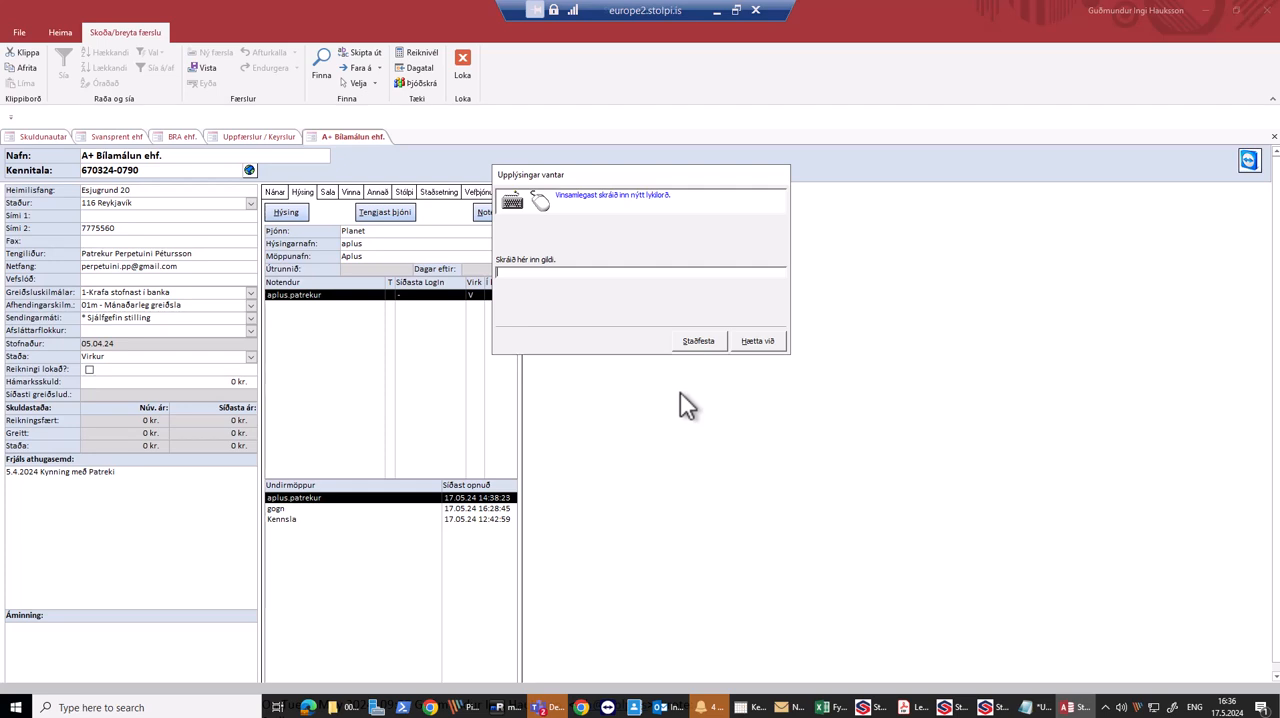
click(692, 341)
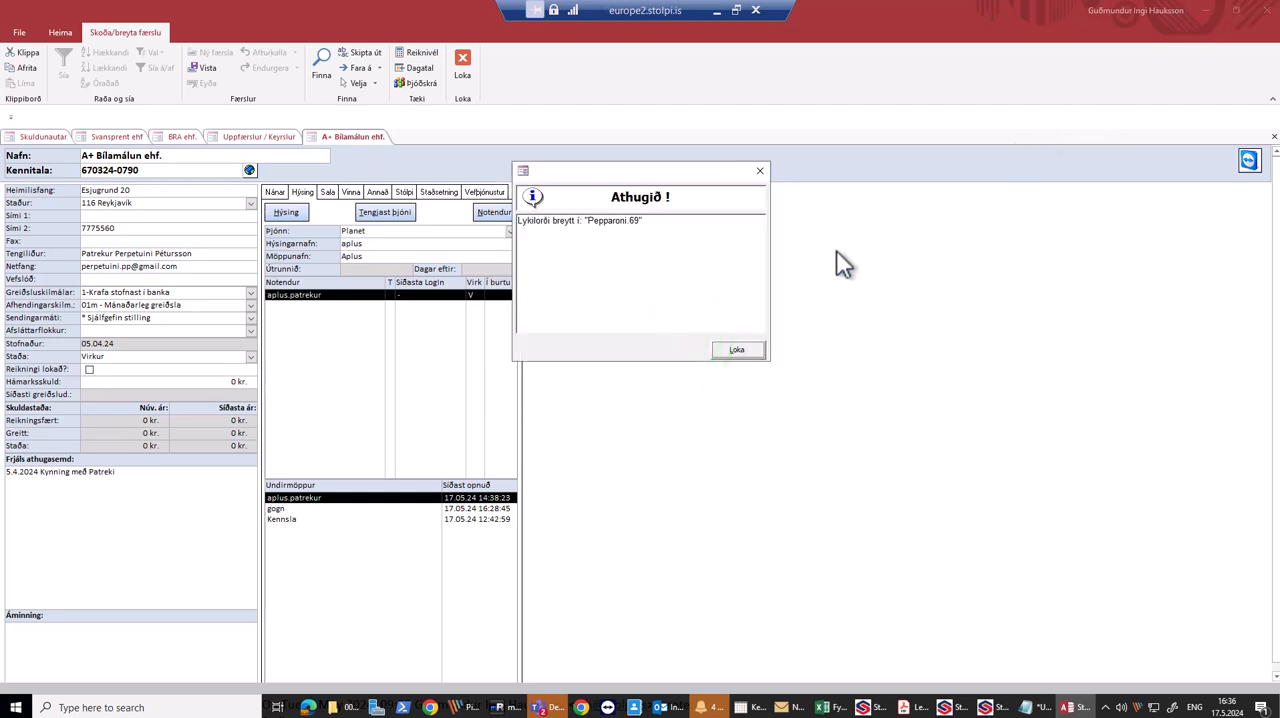
Dismiss the password notice, leave the remote session and open the local Planet connection's settings at its user name
click(731, 348)
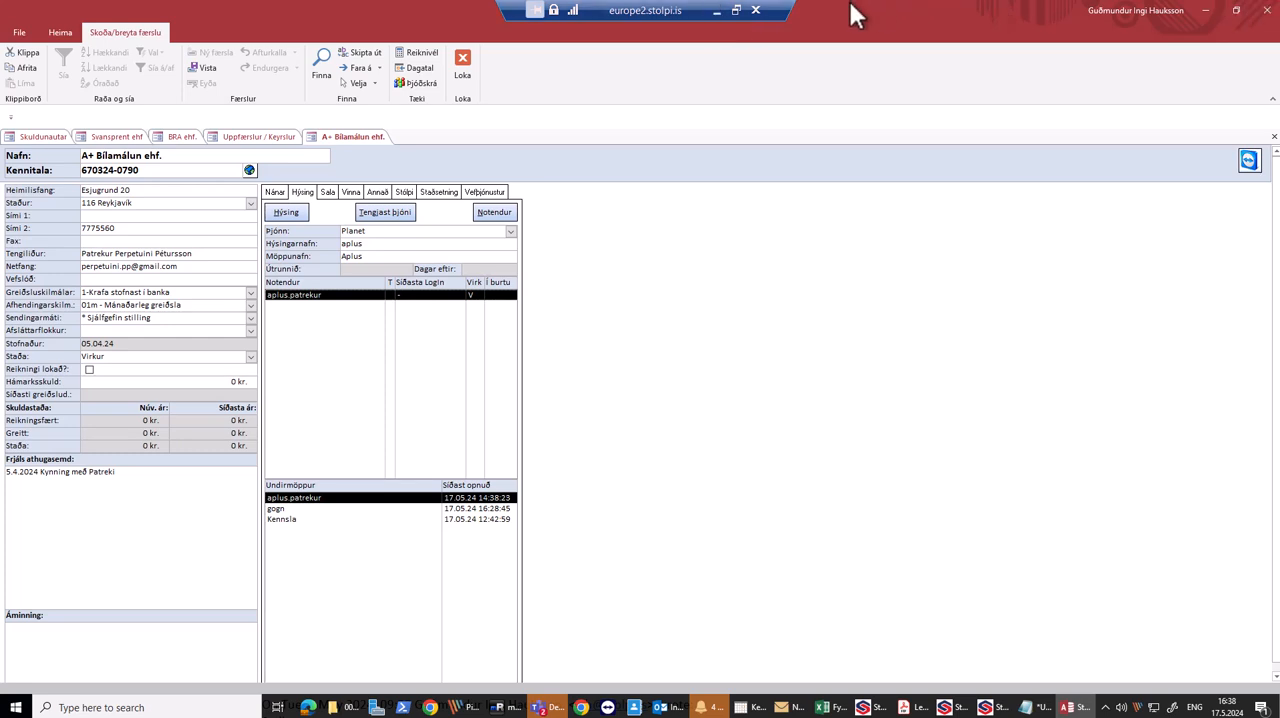
click(714, 12)
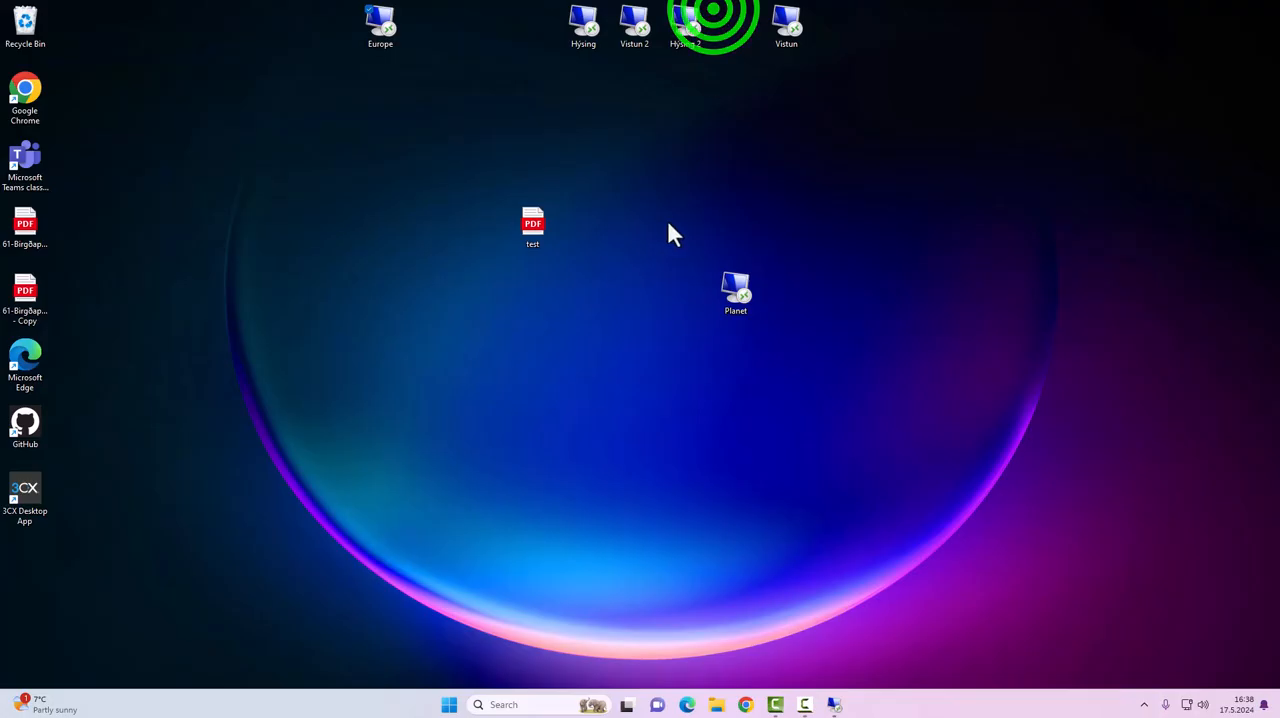
right_click(733, 292)
click(779, 549)
click(770, 310)
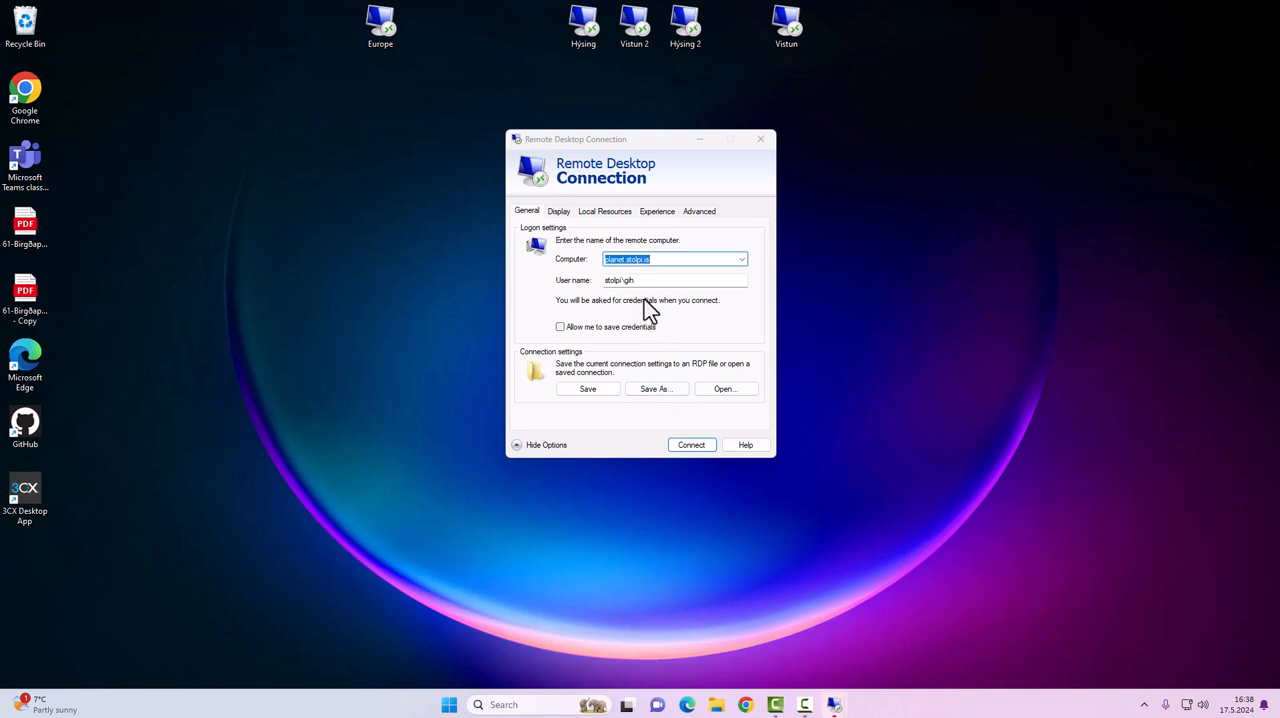
drag(641, 282, 597, 280)
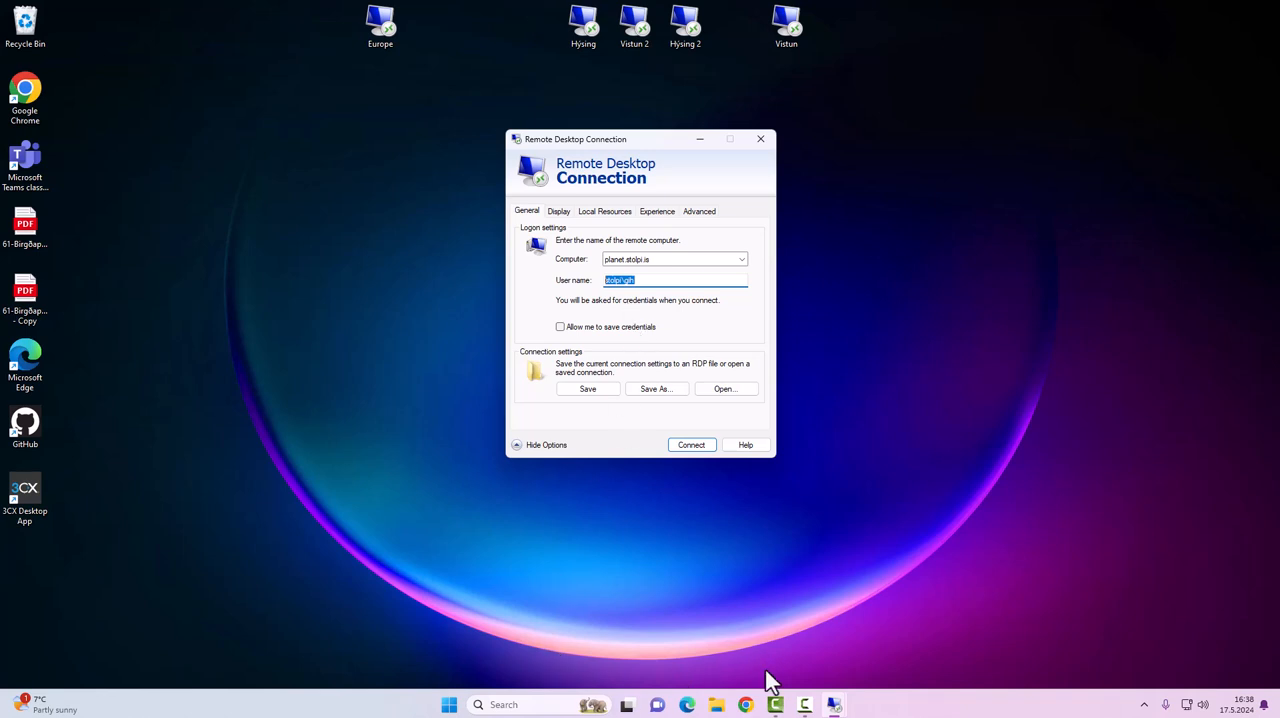
Return to the europe2.stolpi.is session and connect to the TS11-Planet server from mRemoteNG
click(829, 704)
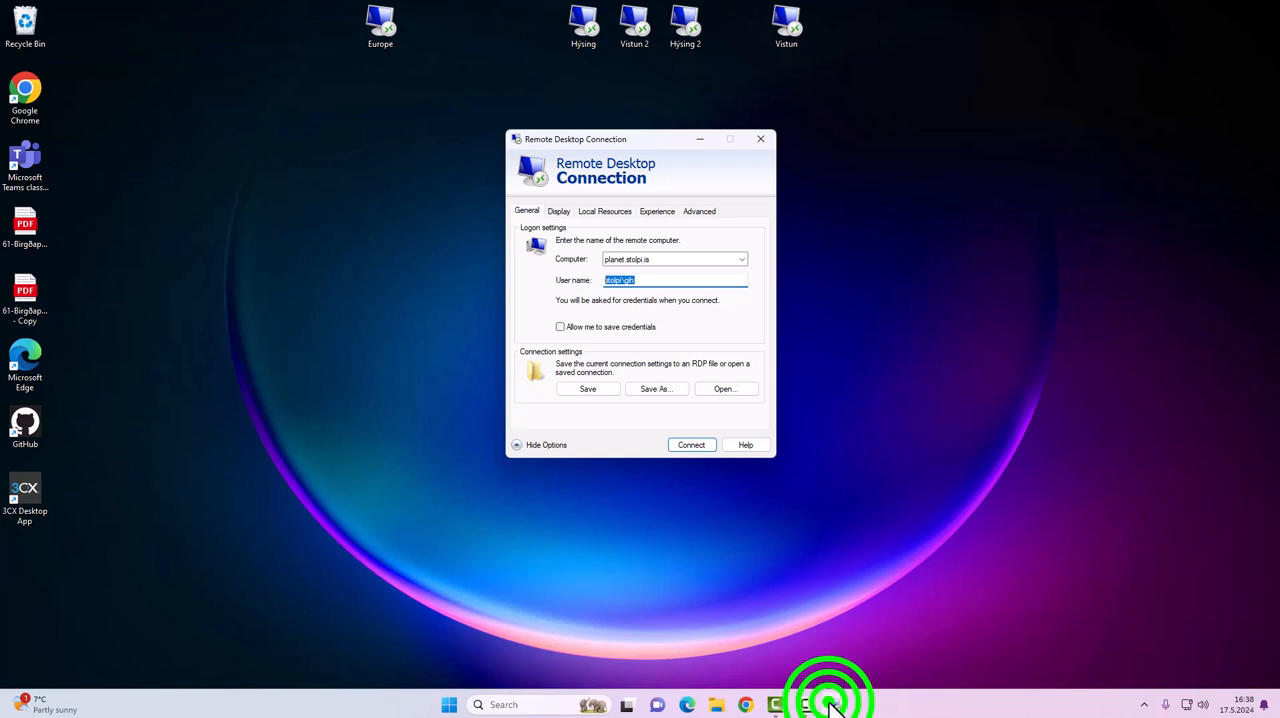
click(823, 650)
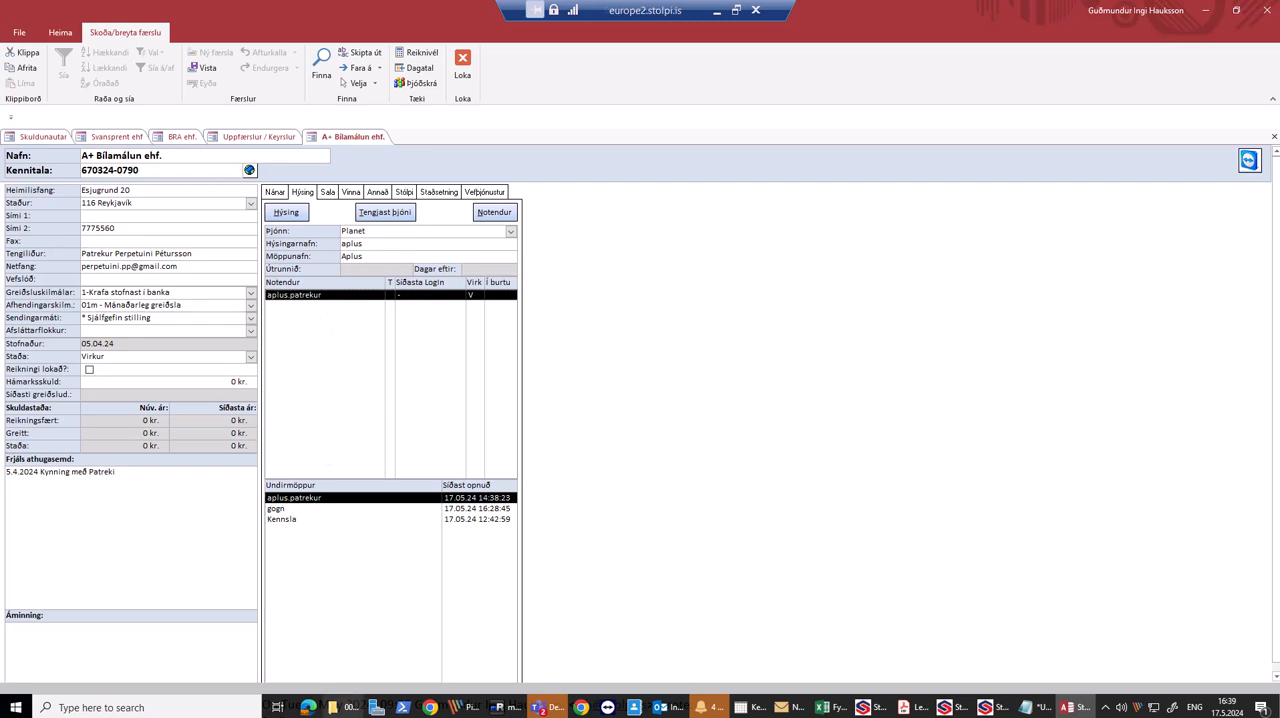
click(500, 707)
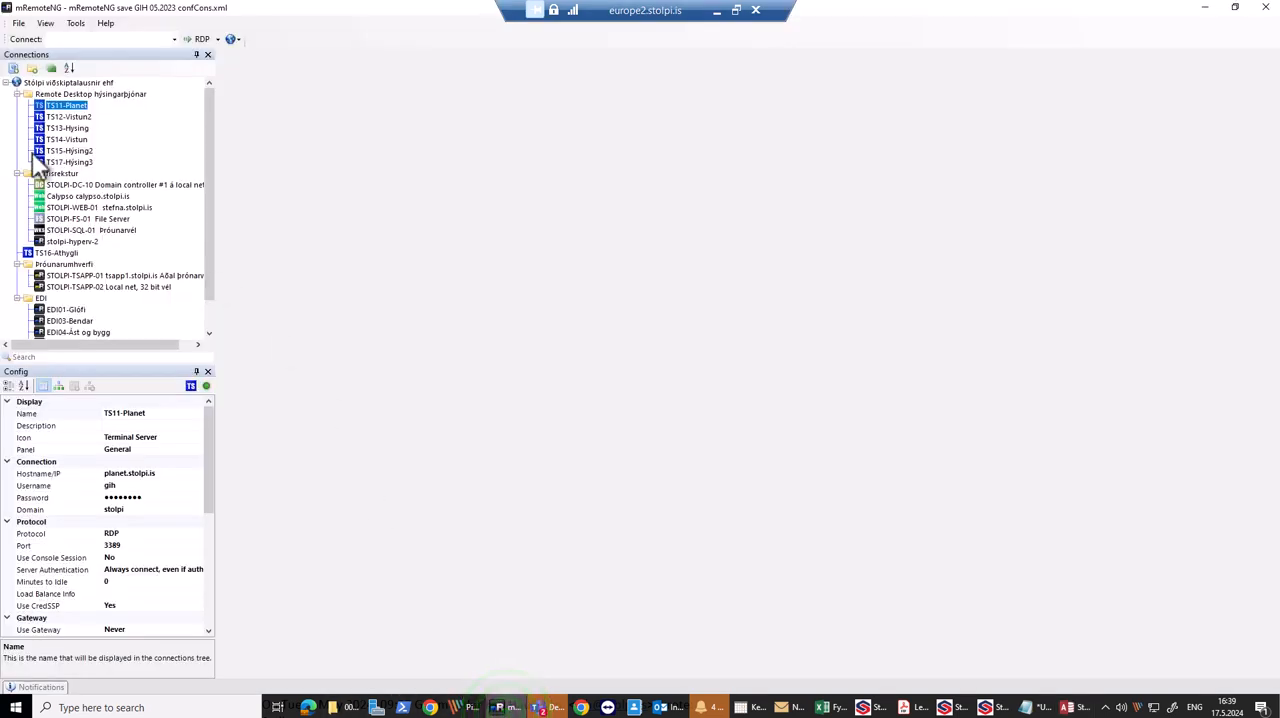
click(63, 106)
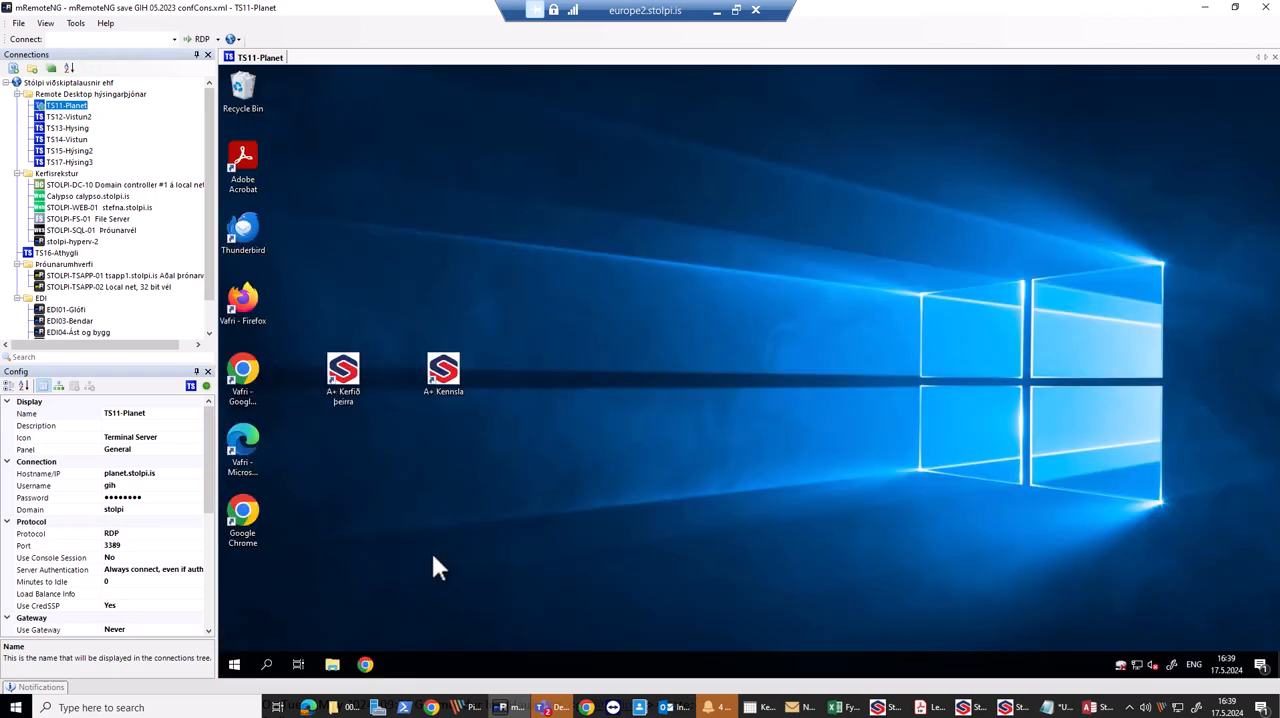
Copy the Adalvalmynd Access database from the Systems folder of the customer's user folder under Stolpagogn\Aplus on drive D
click(333, 664)
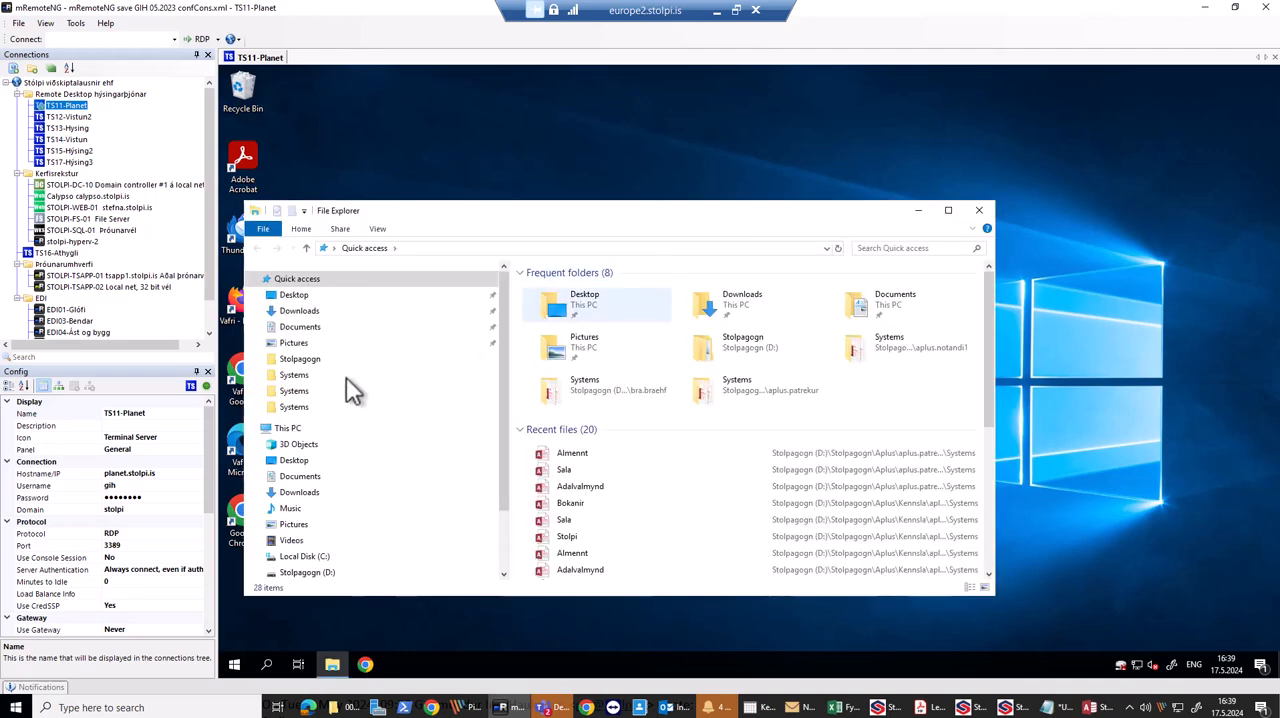
click(307, 572)
double_click(551, 300)
click(548, 290)
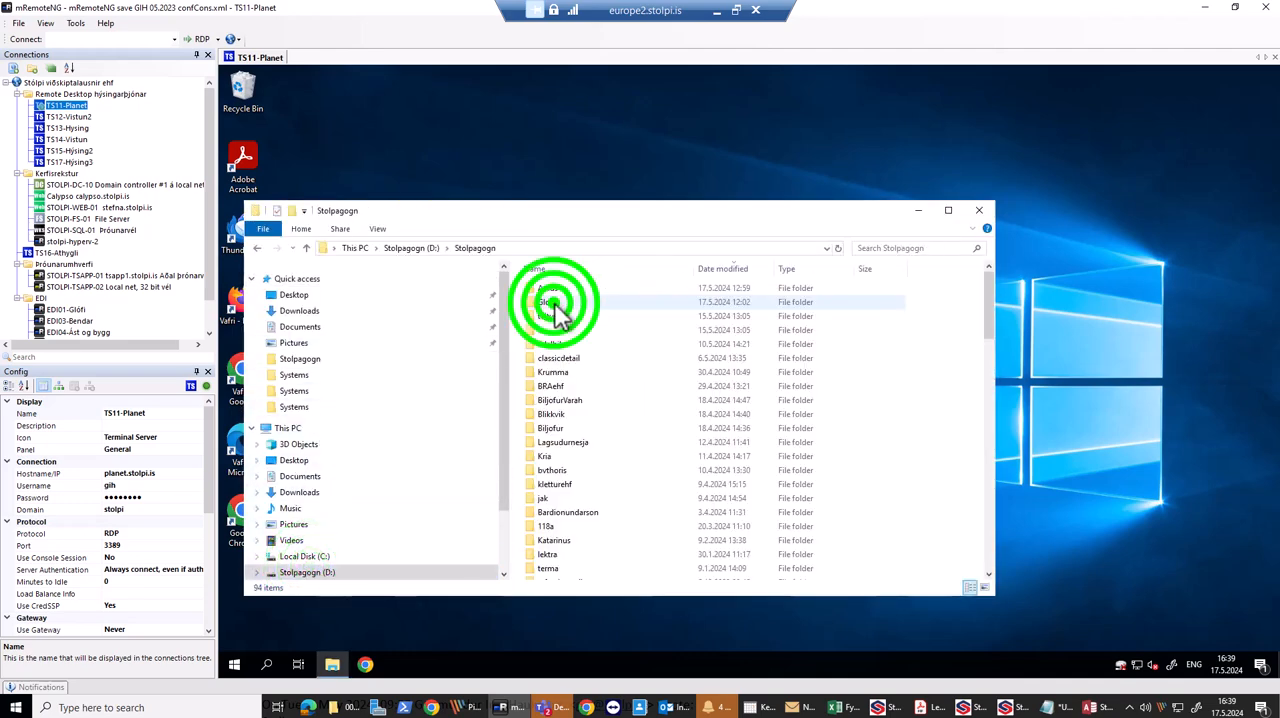
double_click(549, 290)
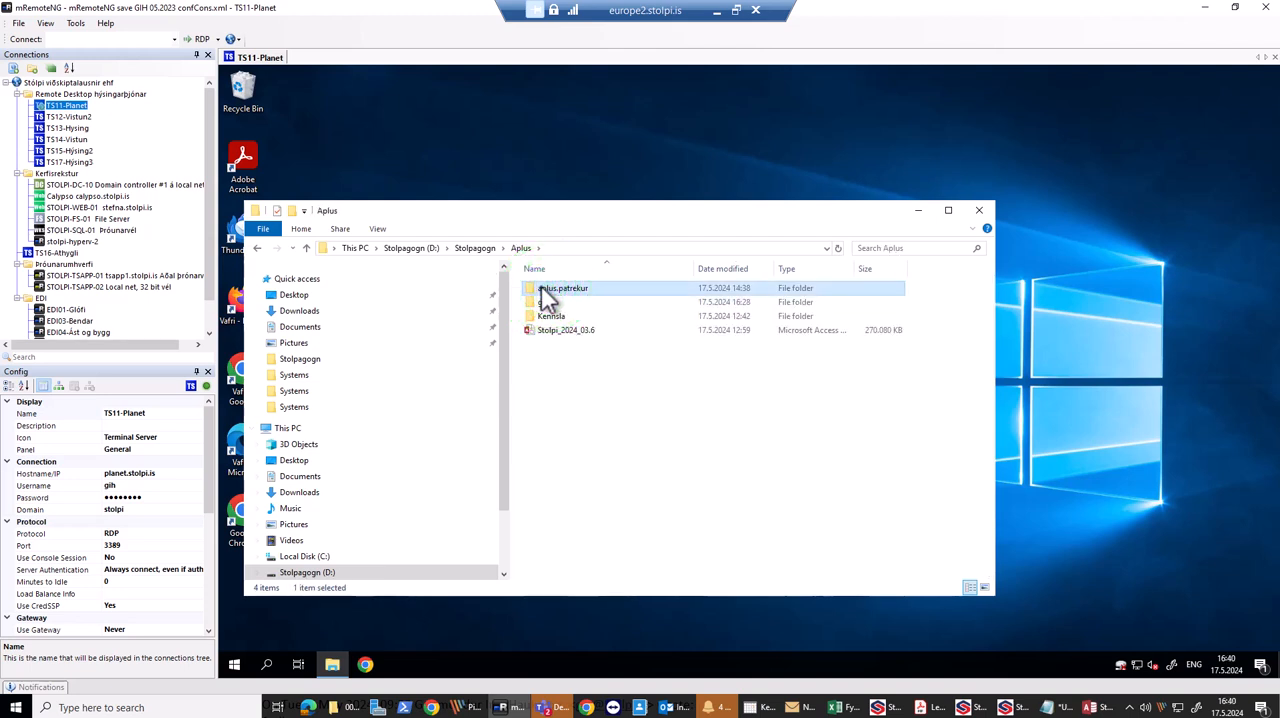
double_click(531, 290)
double_click(530, 288)
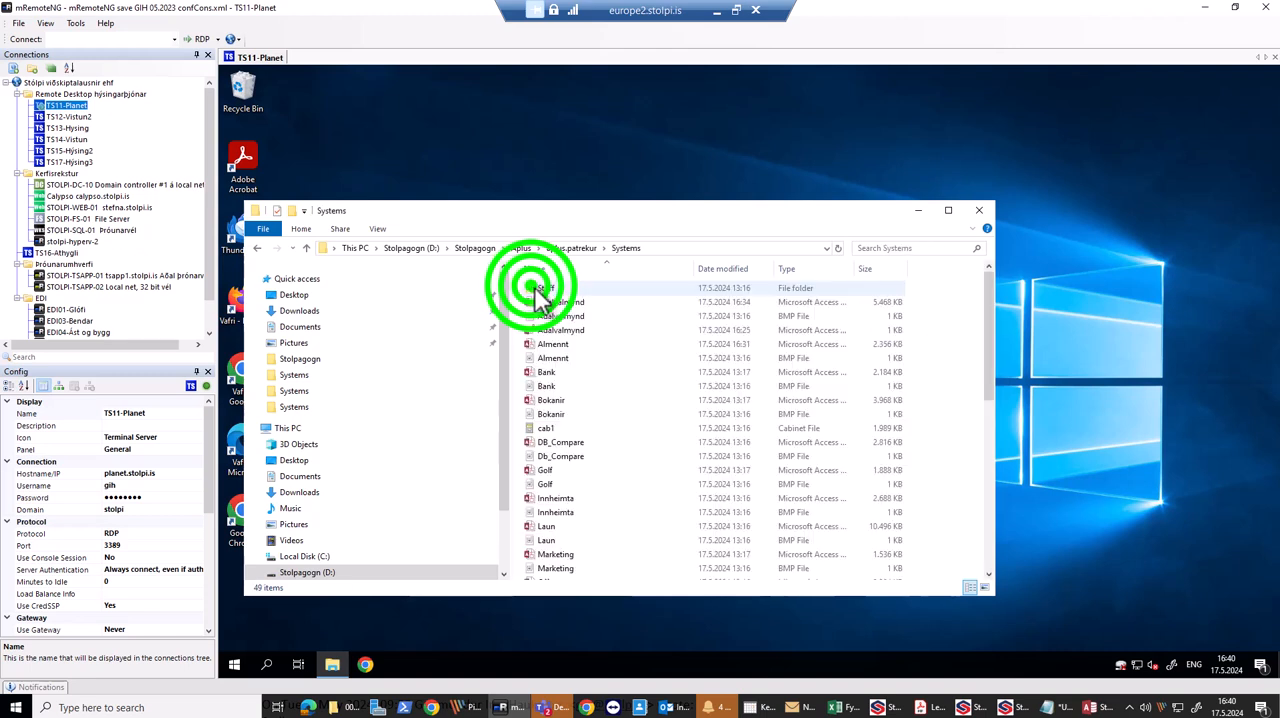
click(539, 302)
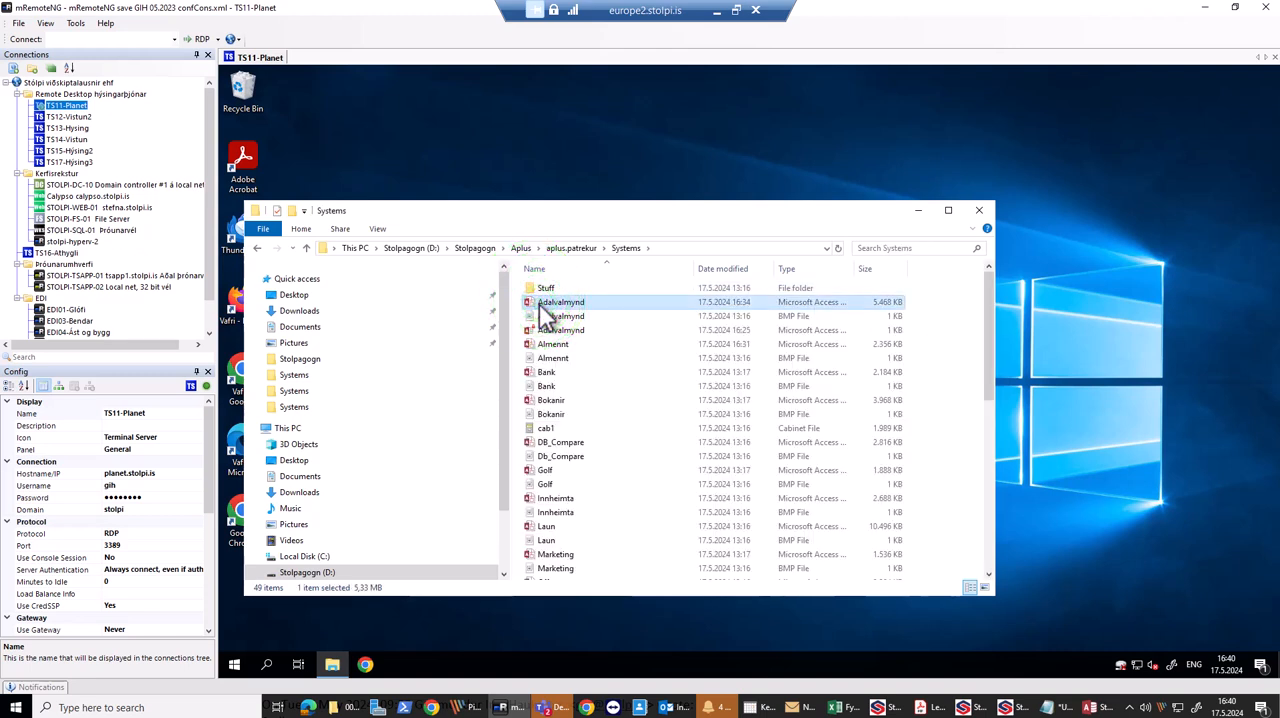
Open the Desktop folder of the customer's Windows profile under C:\Users, granting permanent access to the profile folder
scroll(365, 513, down, 1)
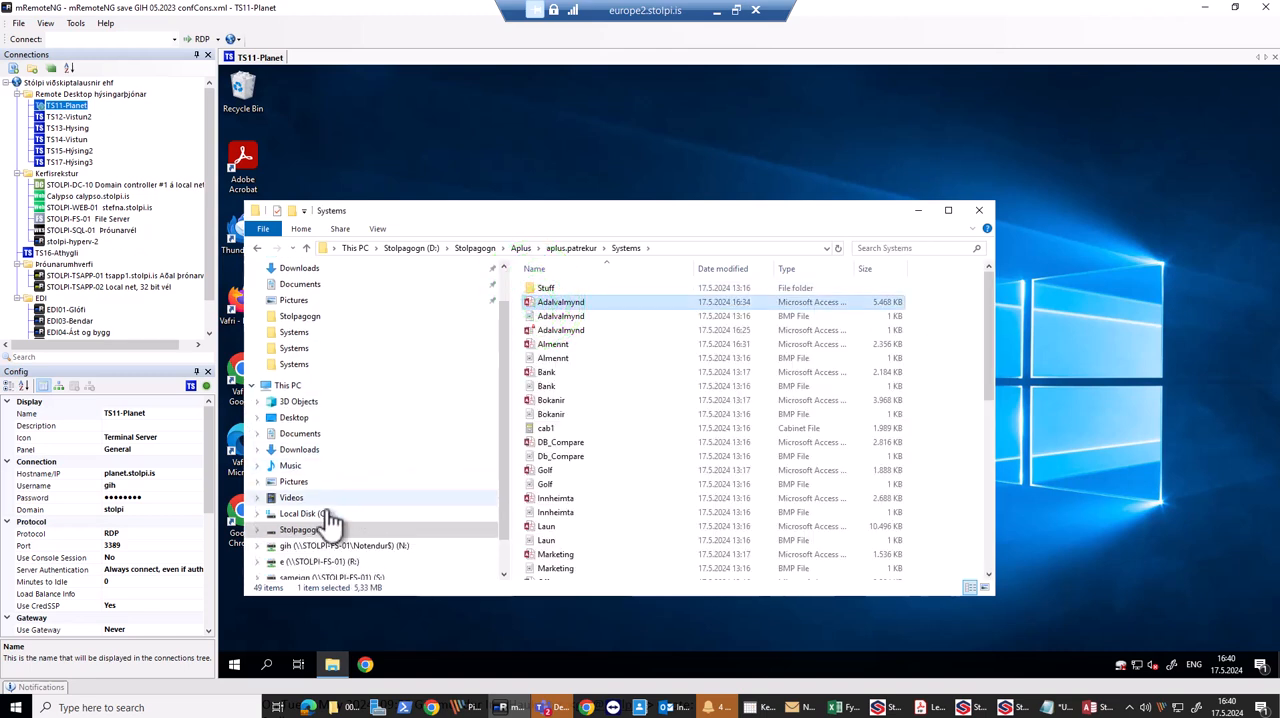
click(322, 514)
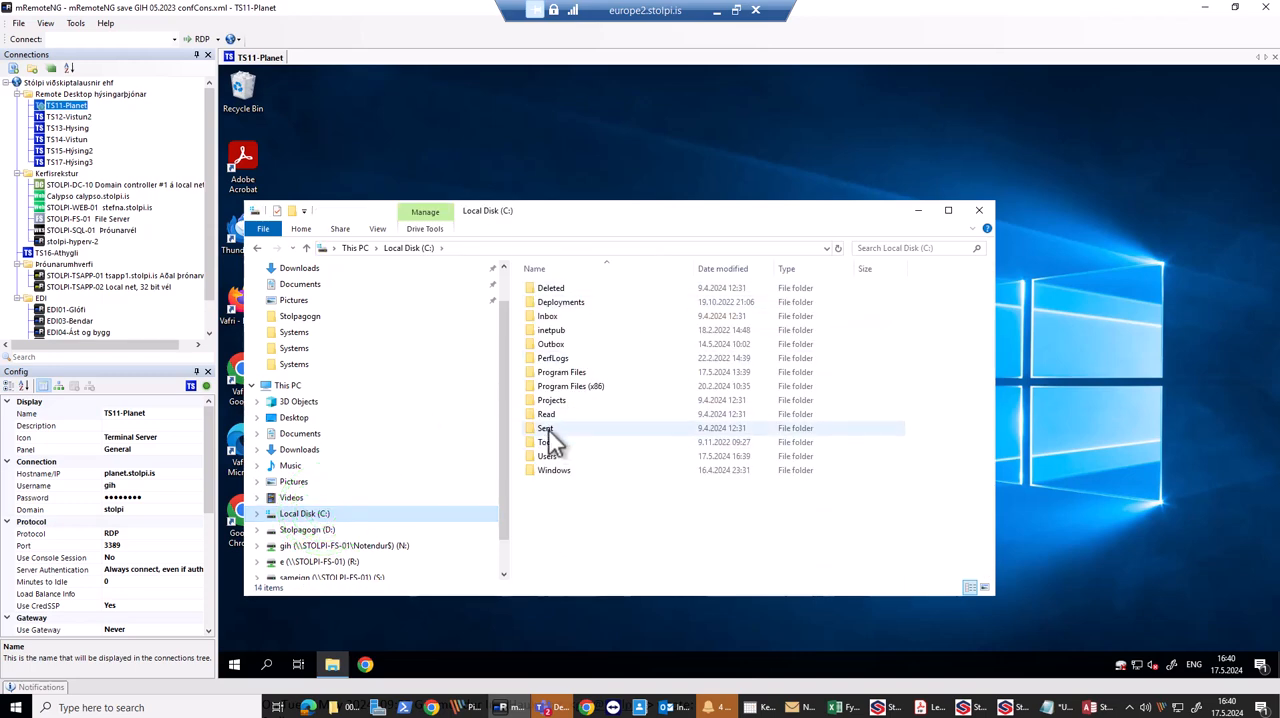
double_click(556, 457)
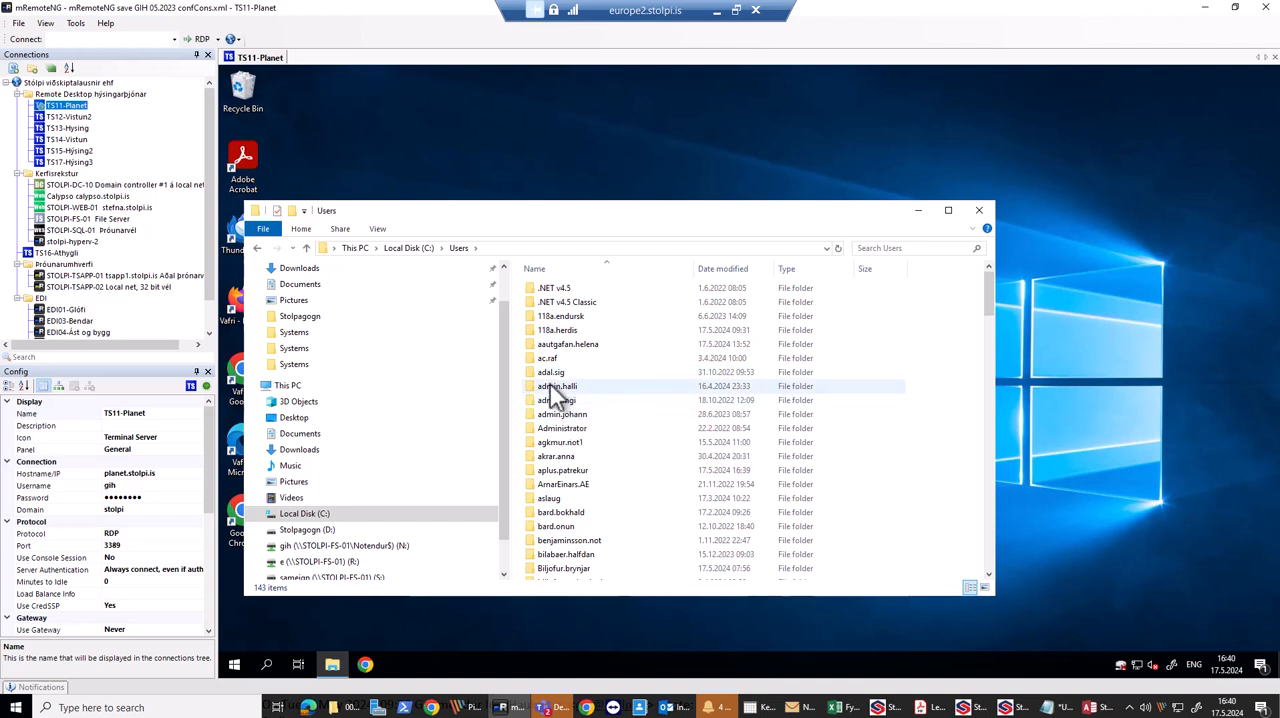
click(500, 250)
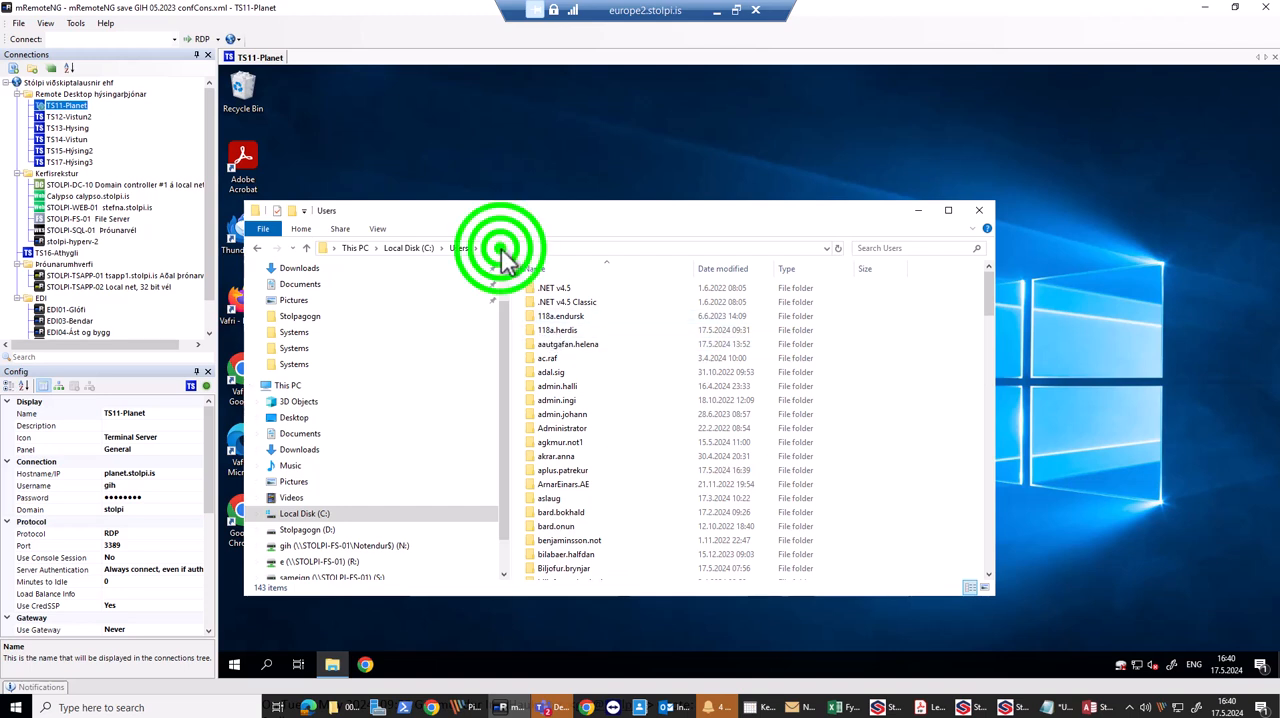
click(561, 270)
click(561, 270)
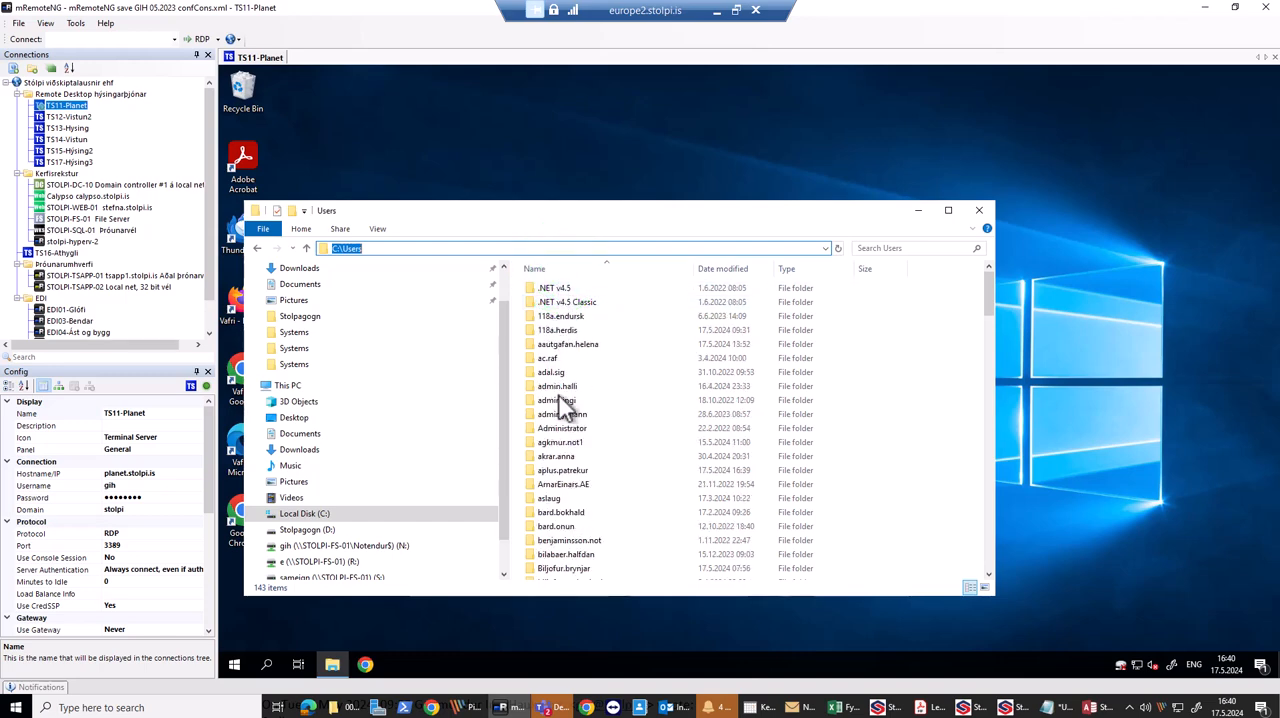
double_click(562, 470)
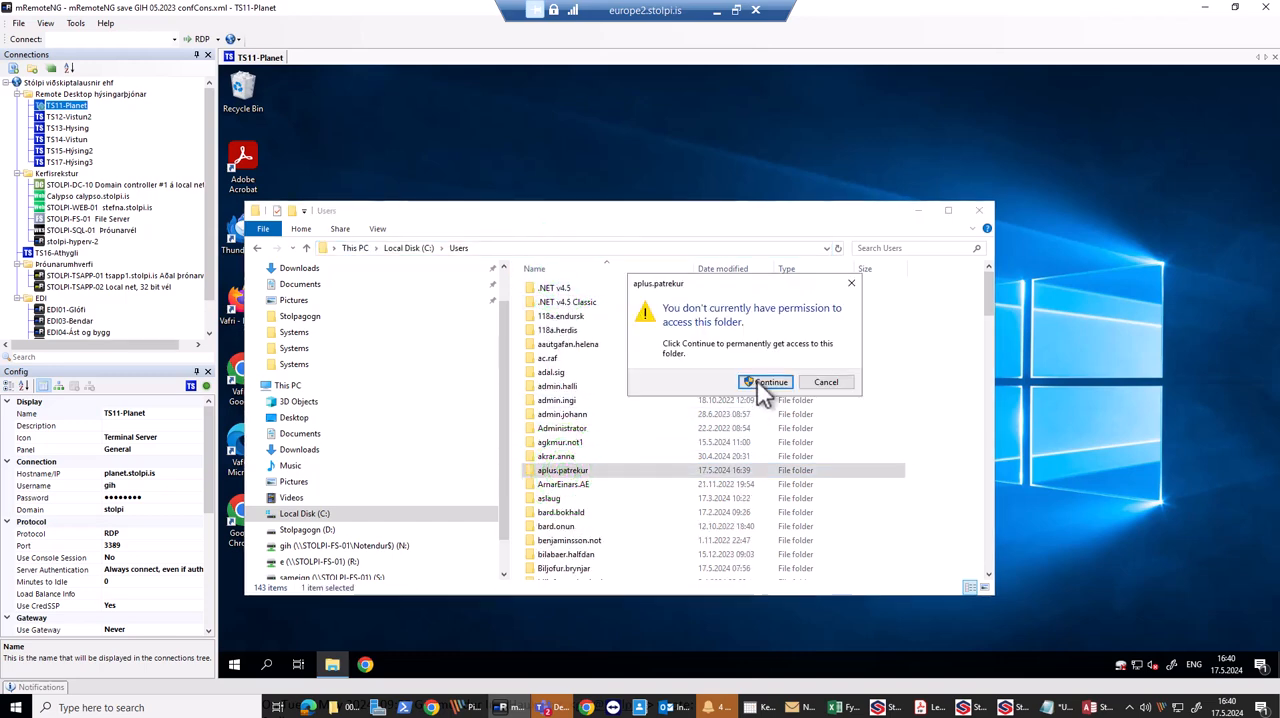
click(765, 383)
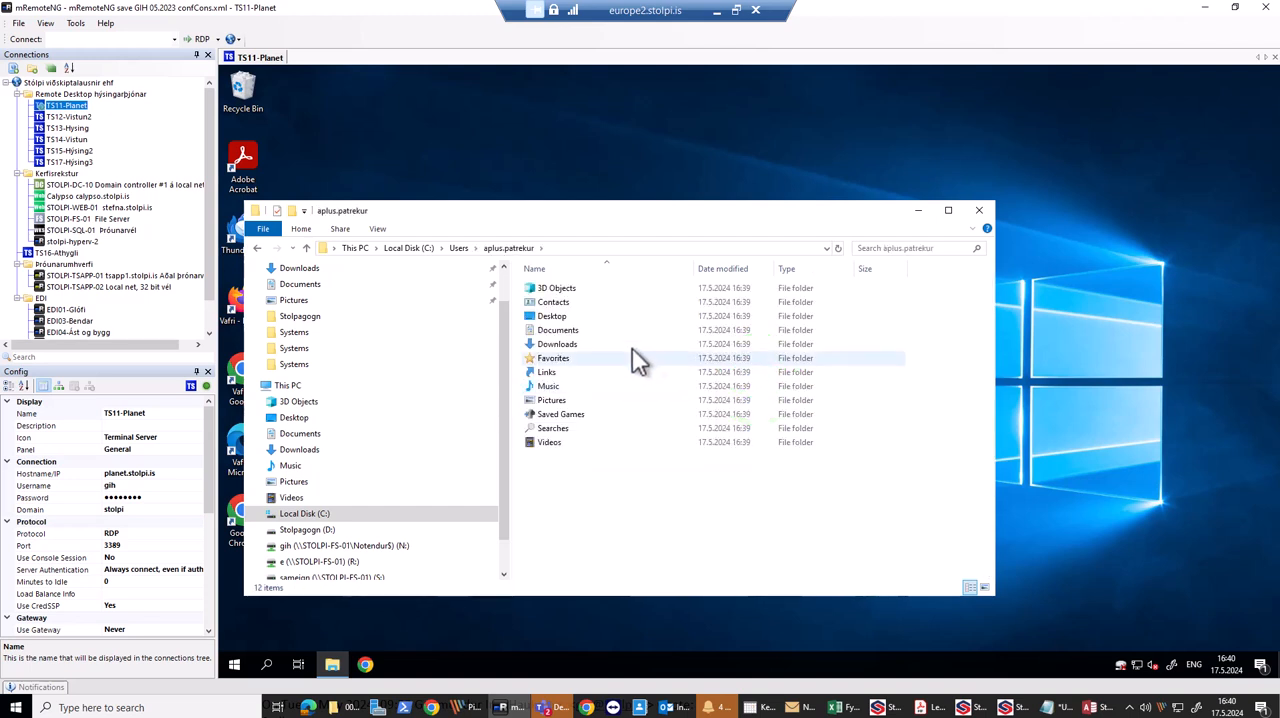
double_click(571, 317)
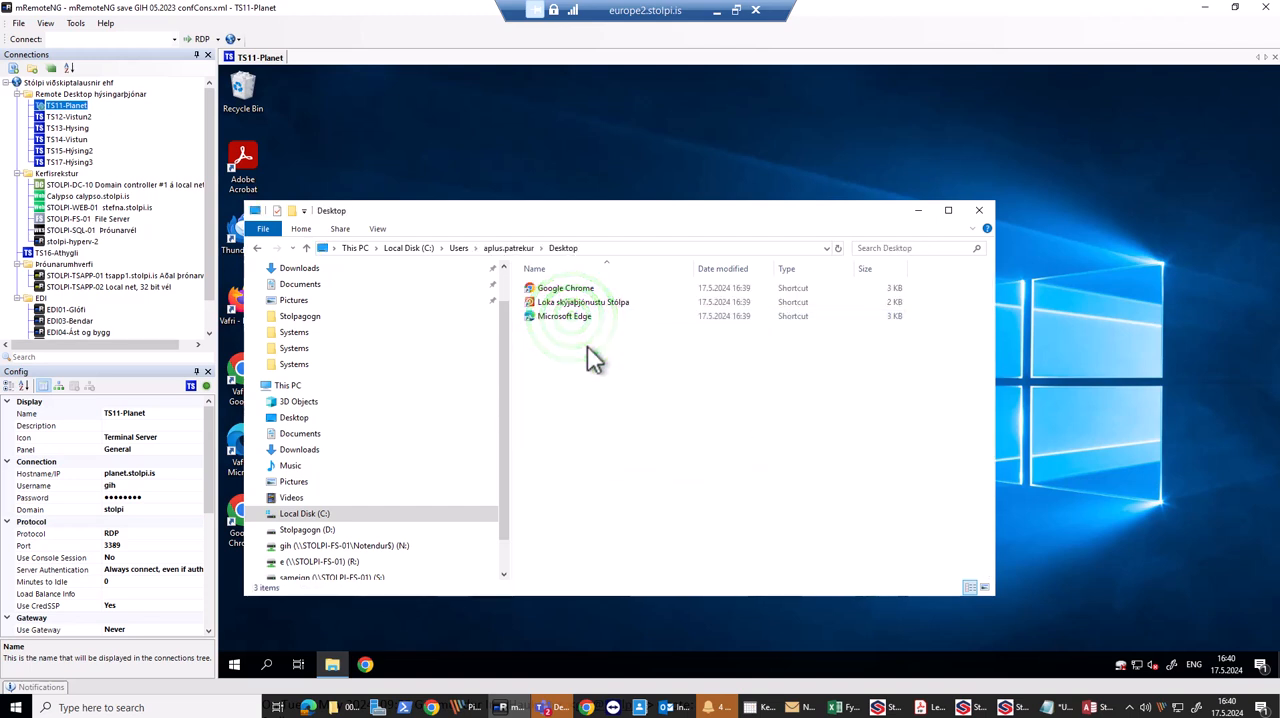
Paste a shortcut to the copied database into the Desktop folder and rename it "A+ Bílamálin ehf"
right_click(586, 347)
click(523, 453)
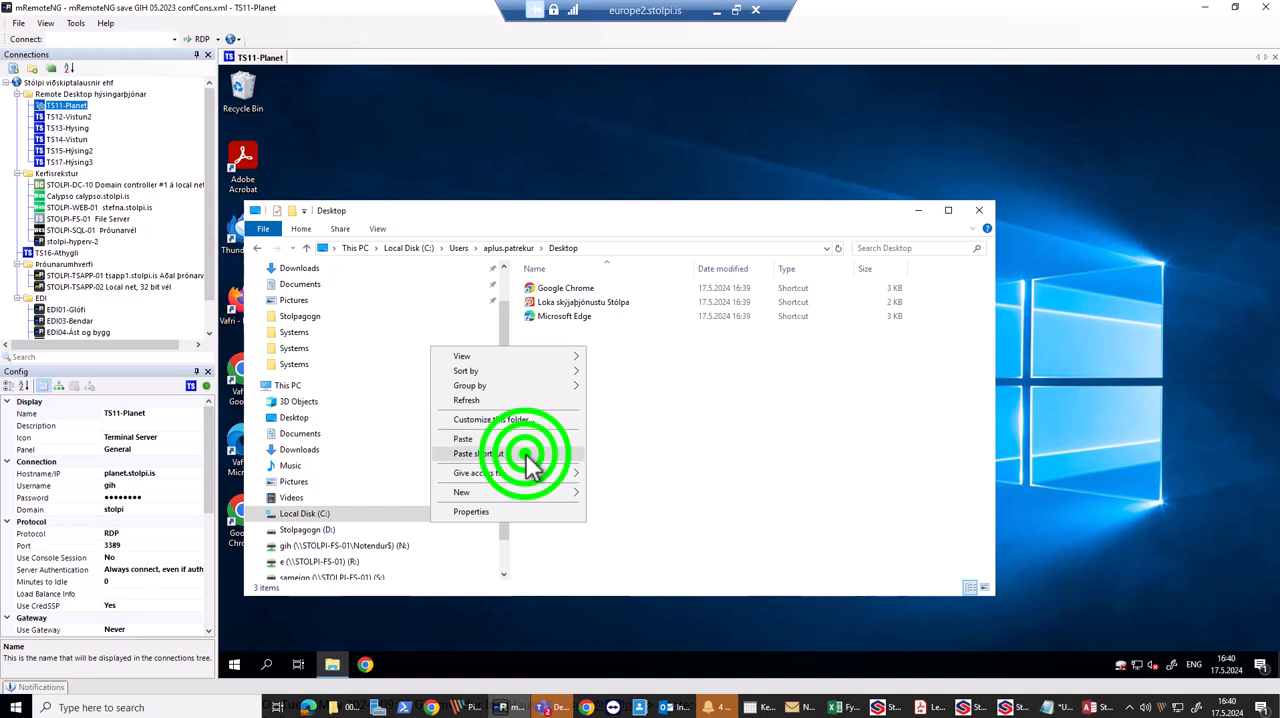
click(556, 292)
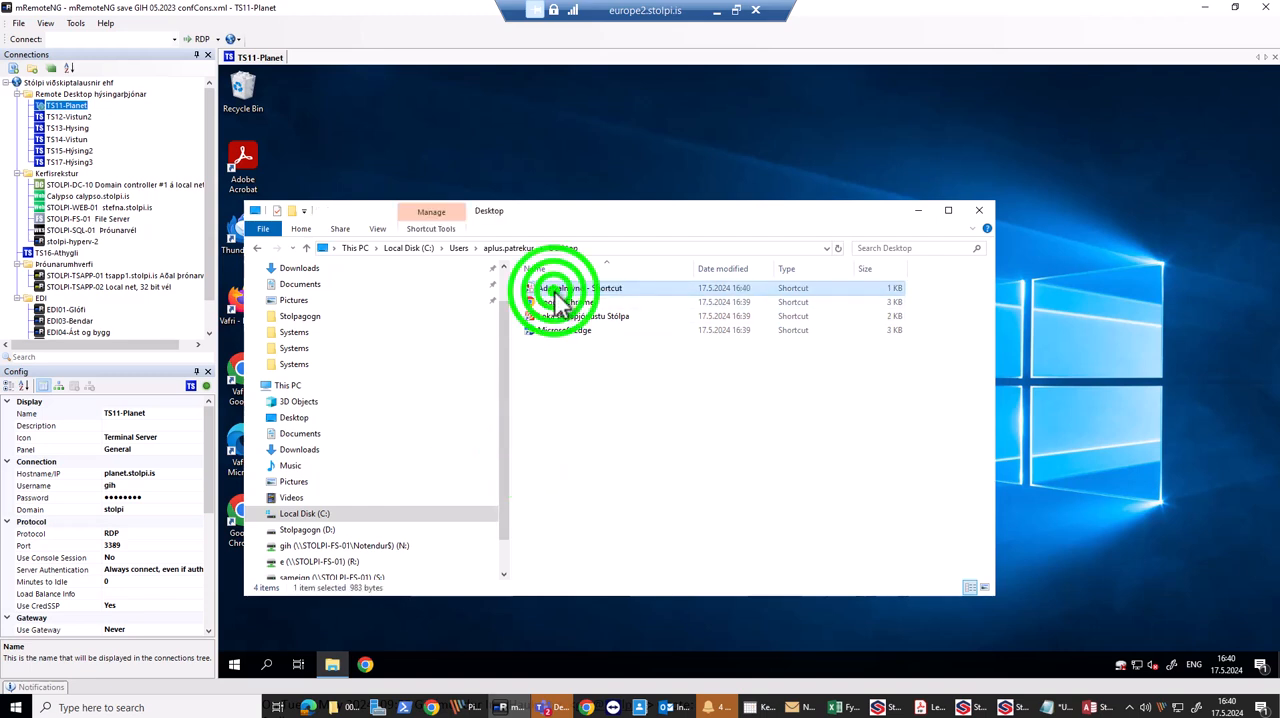
text(A+)
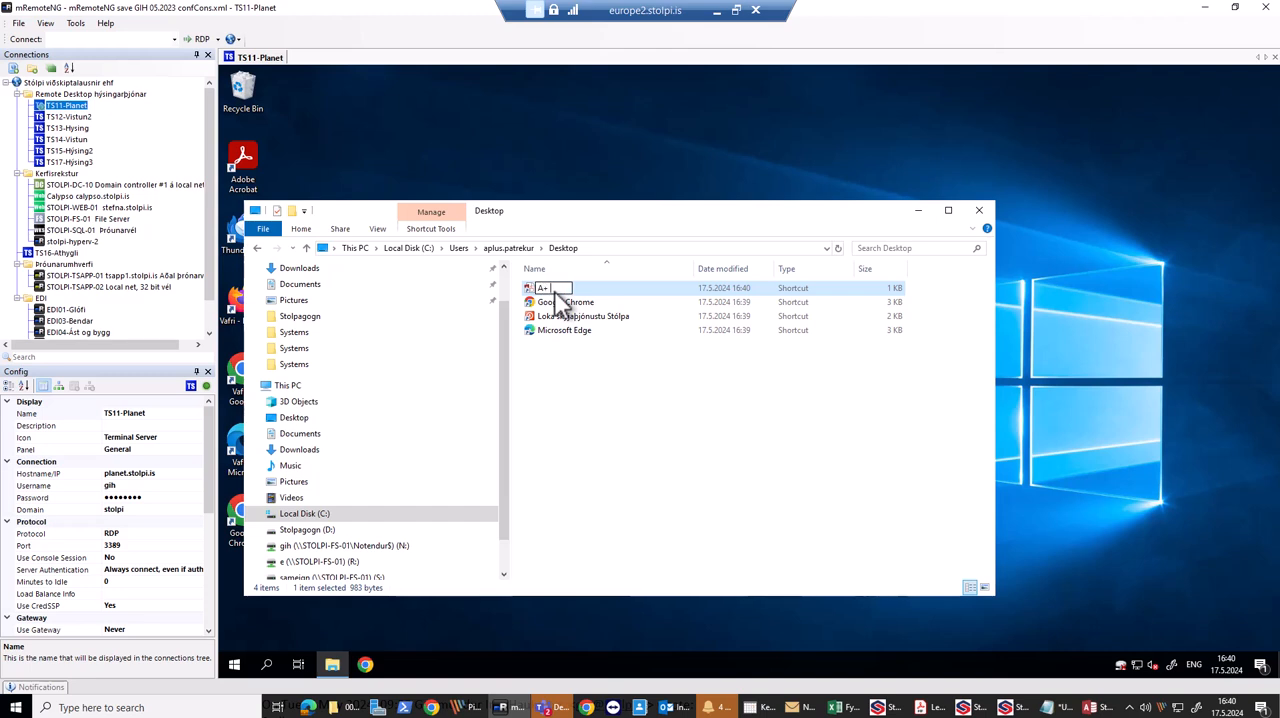
text( Bílamálin ehf)
key(Return)
Change the "A+ Bílamálin ehf" shortcut's icon to the logo icon file from Stolpagogn (D:) and apply it
right_click(558, 293)
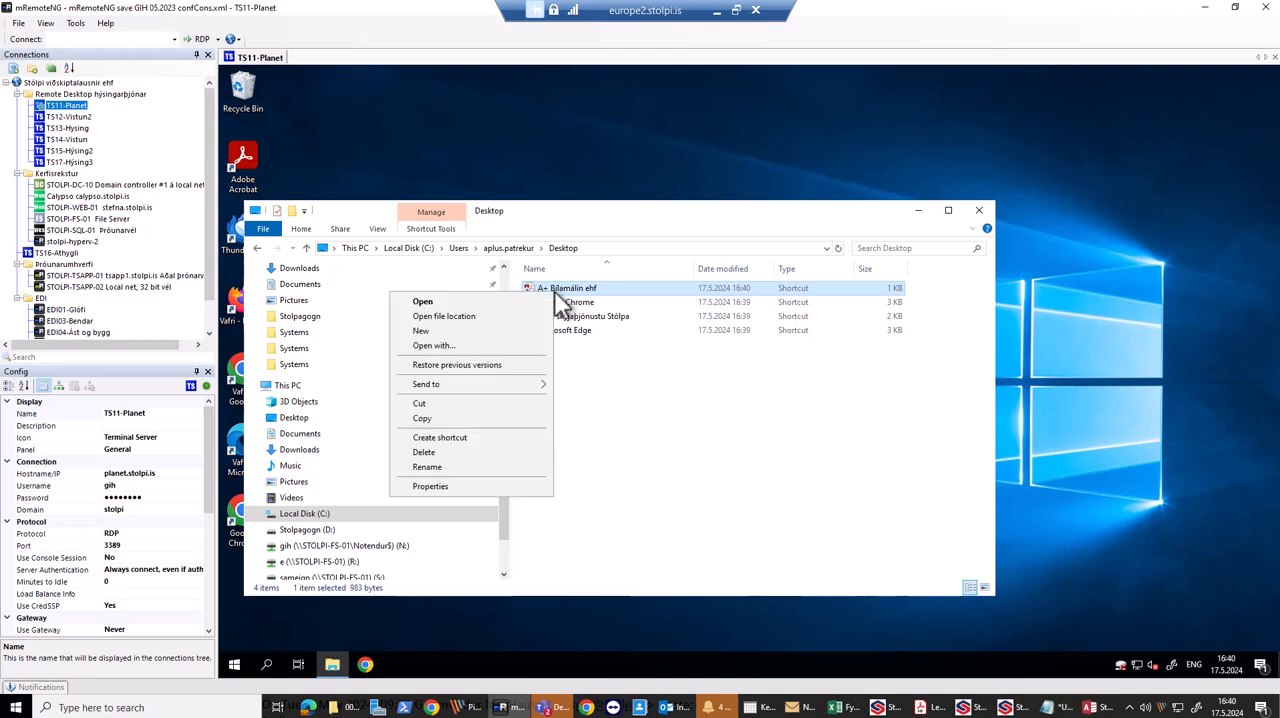
click(454, 484)
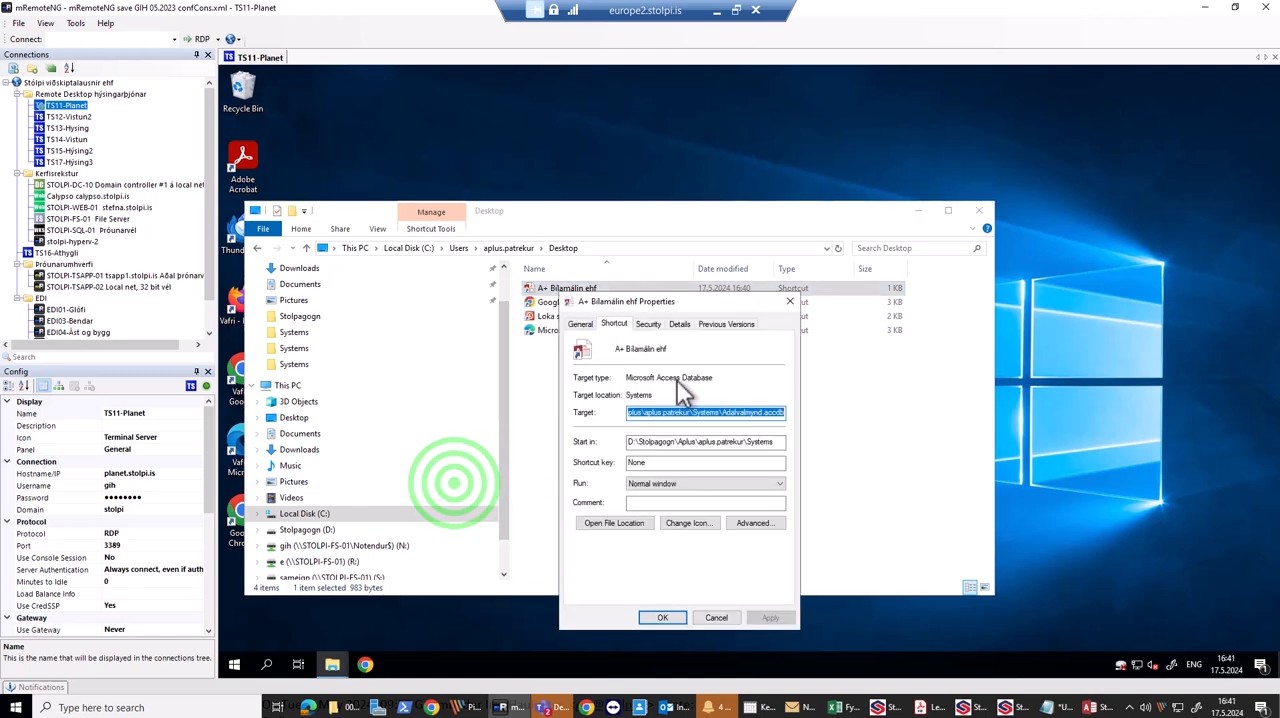
click(680, 521)
click(764, 402)
click(748, 429)
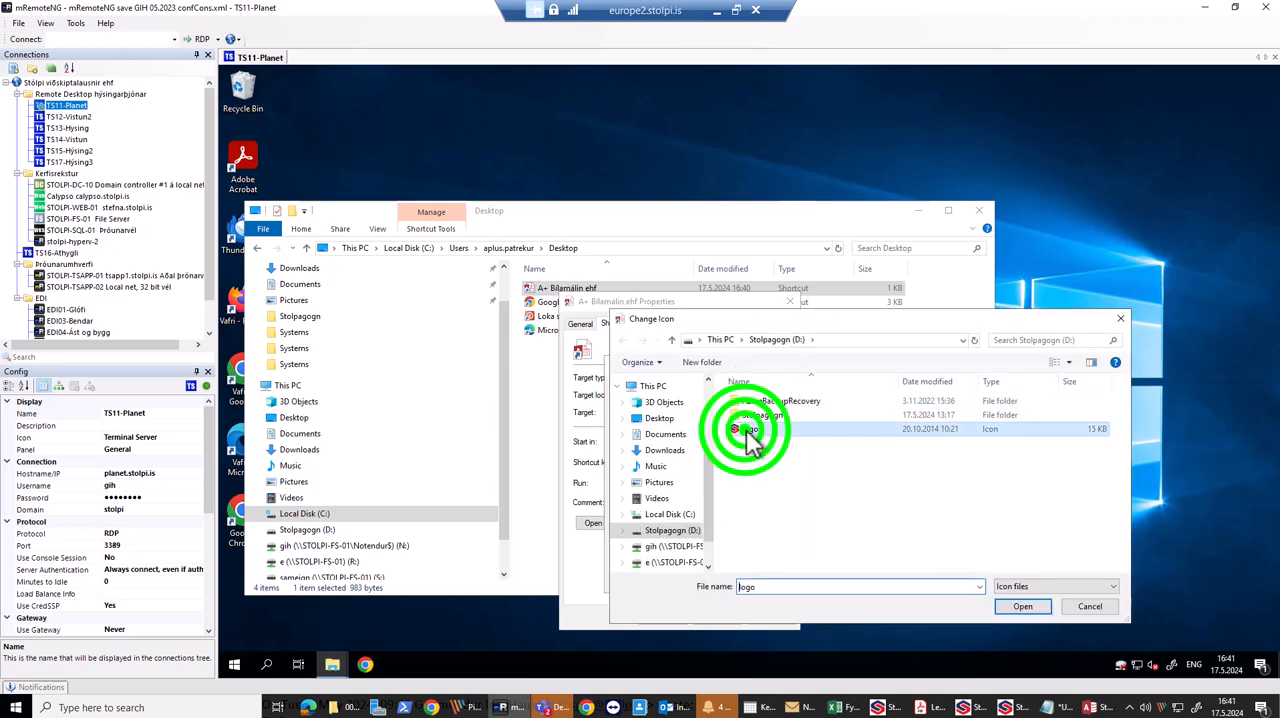
click(1021, 606)
click(710, 577)
click(767, 615)
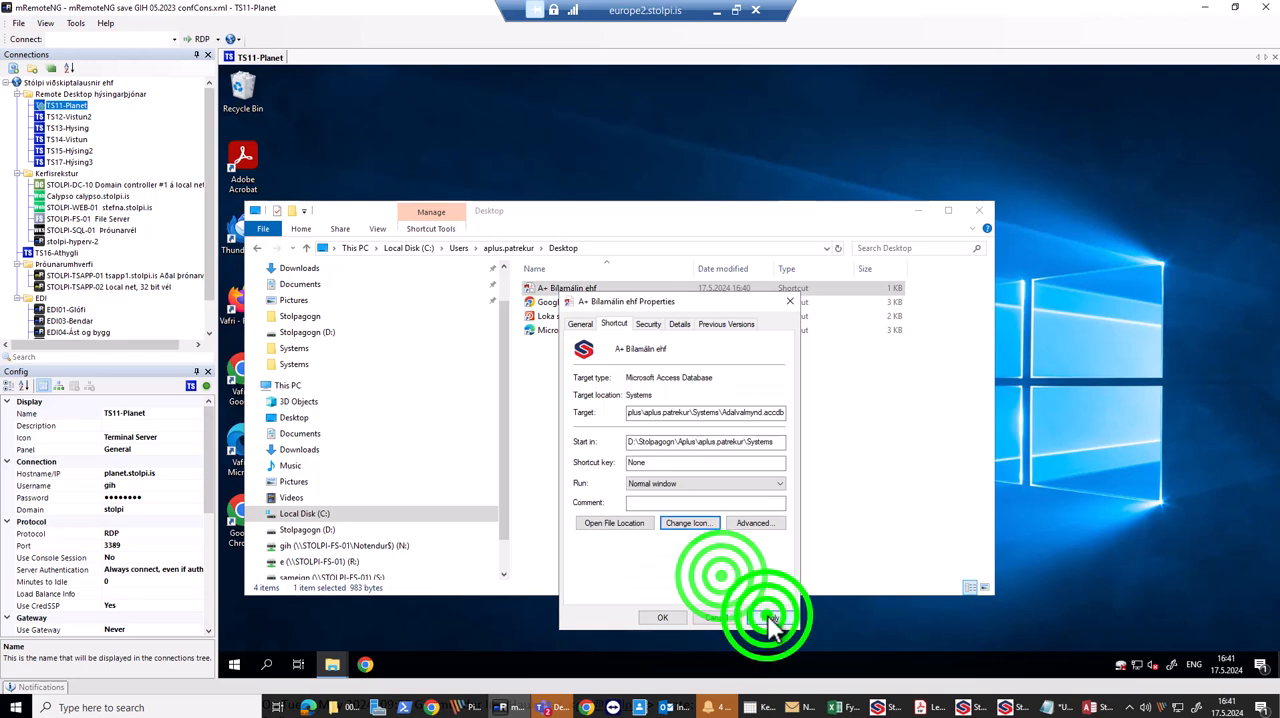
click(662, 617)
Close the folder window on the Planet server and minimize the europe2.stolpi.is session to return to the local desktop
click(980, 210)
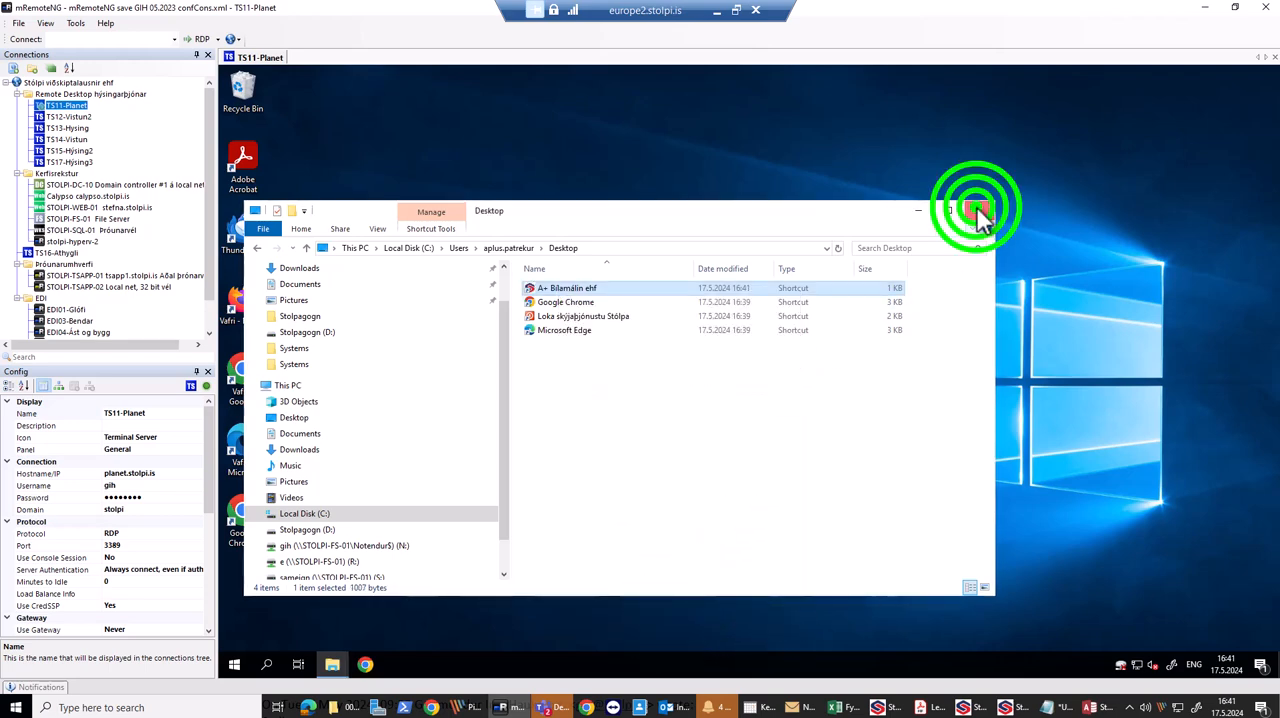
click(745, 275)
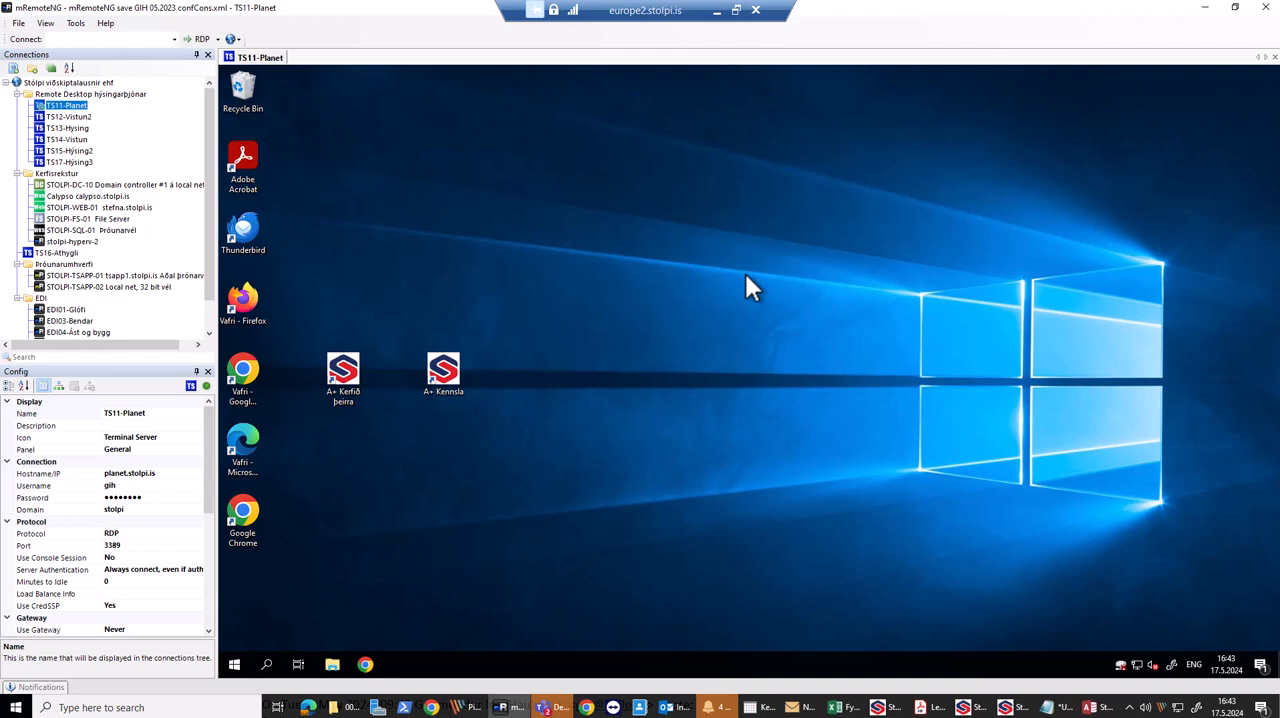
click(716, 10)
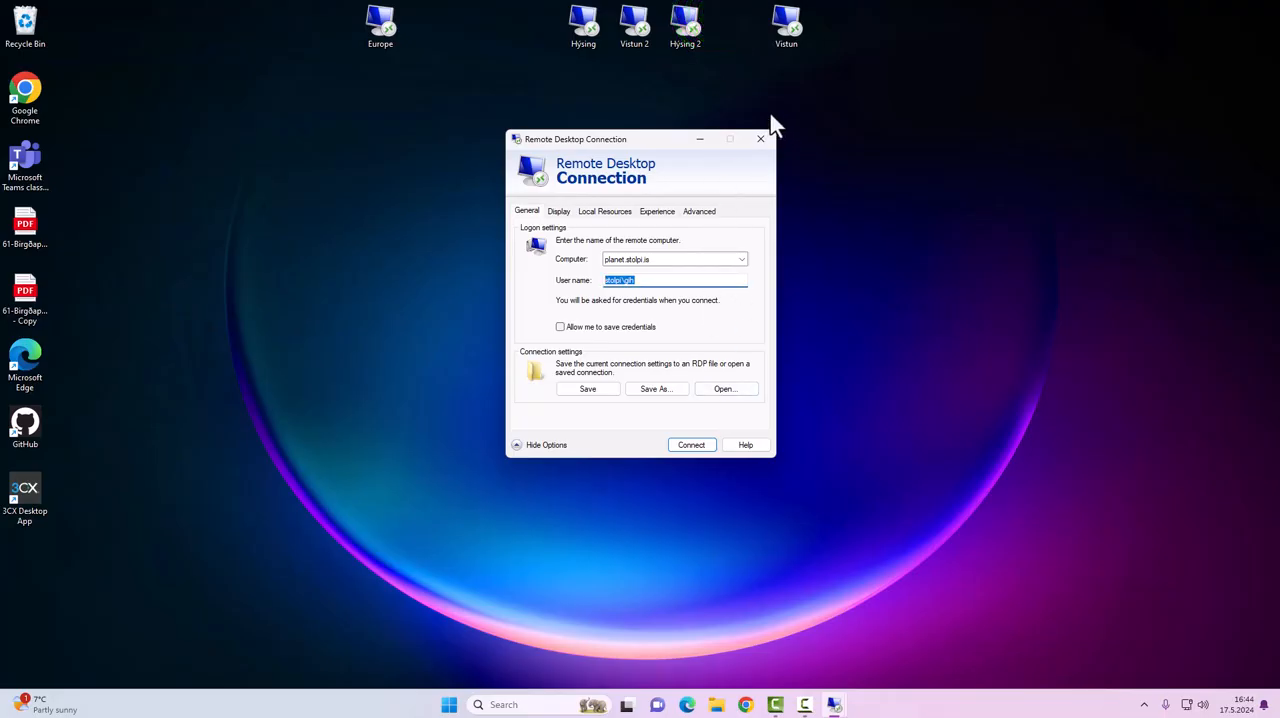